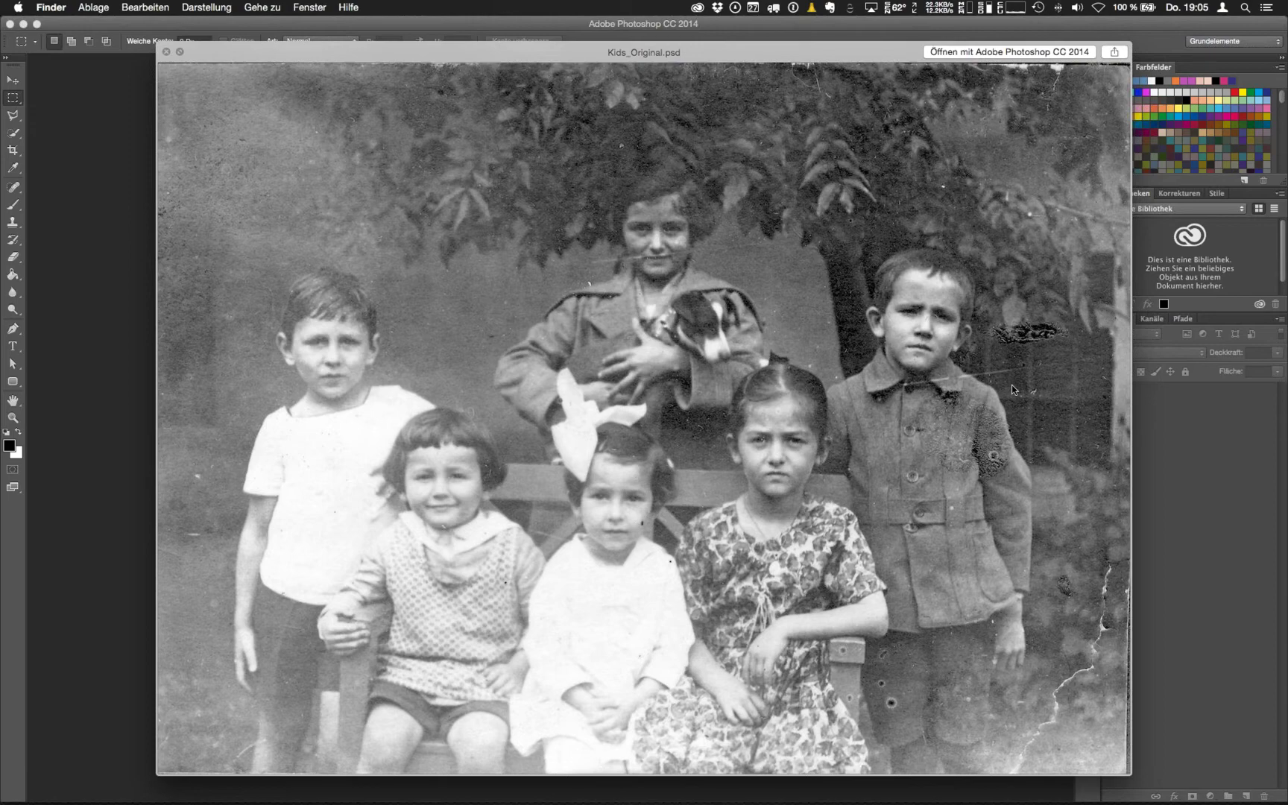
Preview the colourised versions Kids_Final.jpg and 1910_Tutorialversion.psd at large size in the eSeminar folder
key(space)
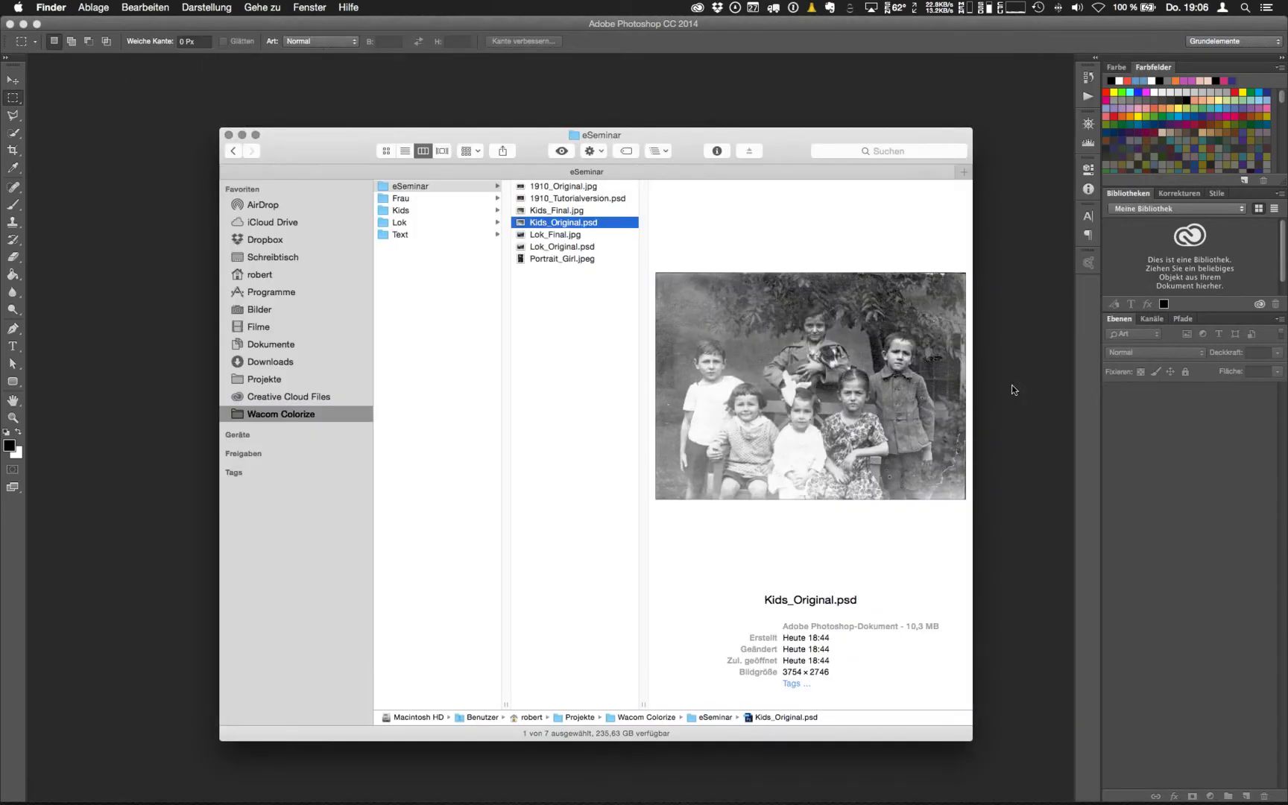
key(Up)
key(Up)
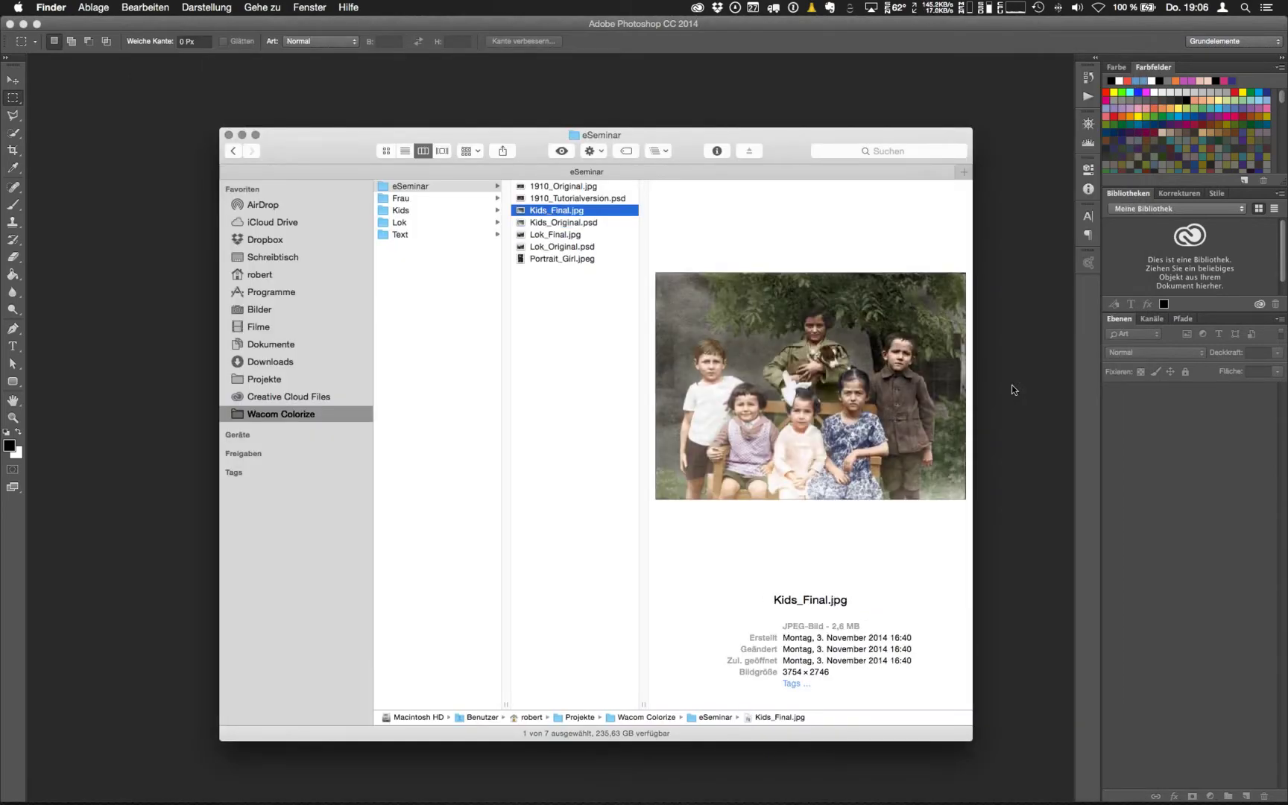
key(space)
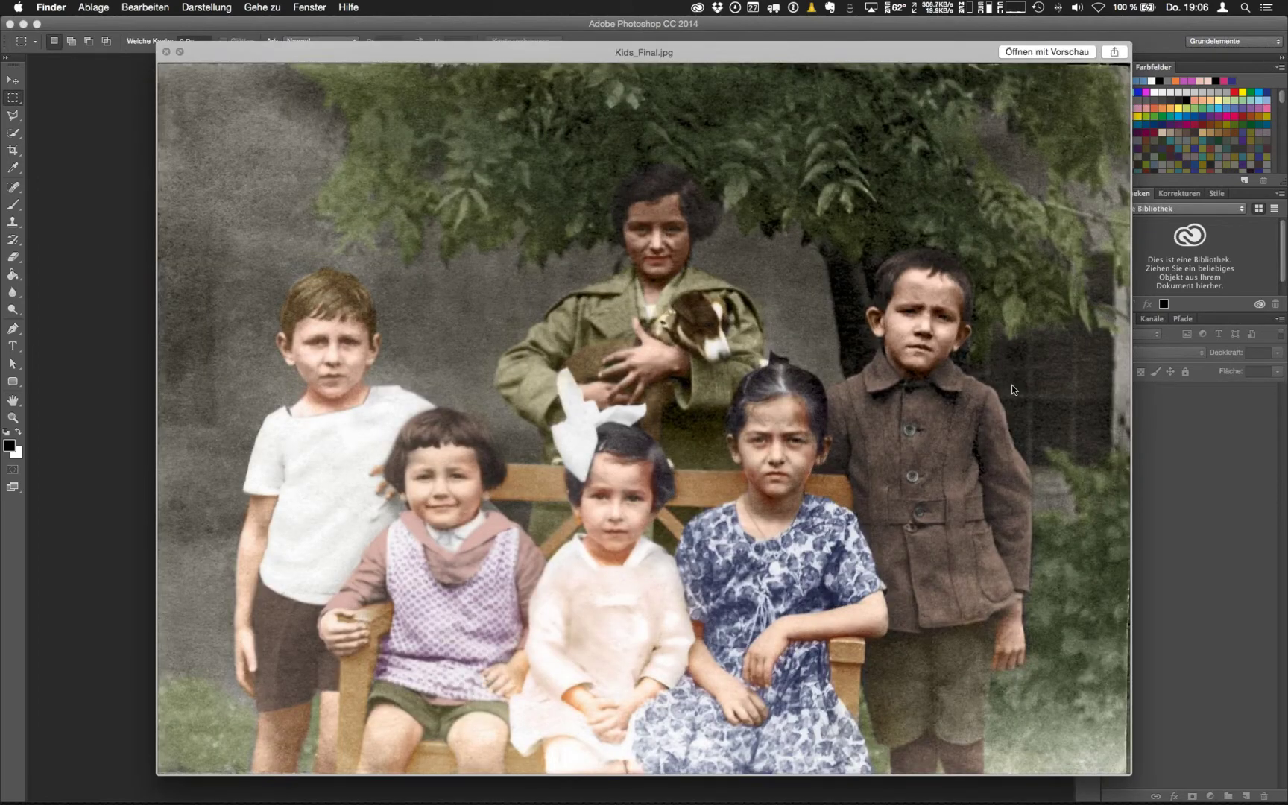
key(space)
key(Up)
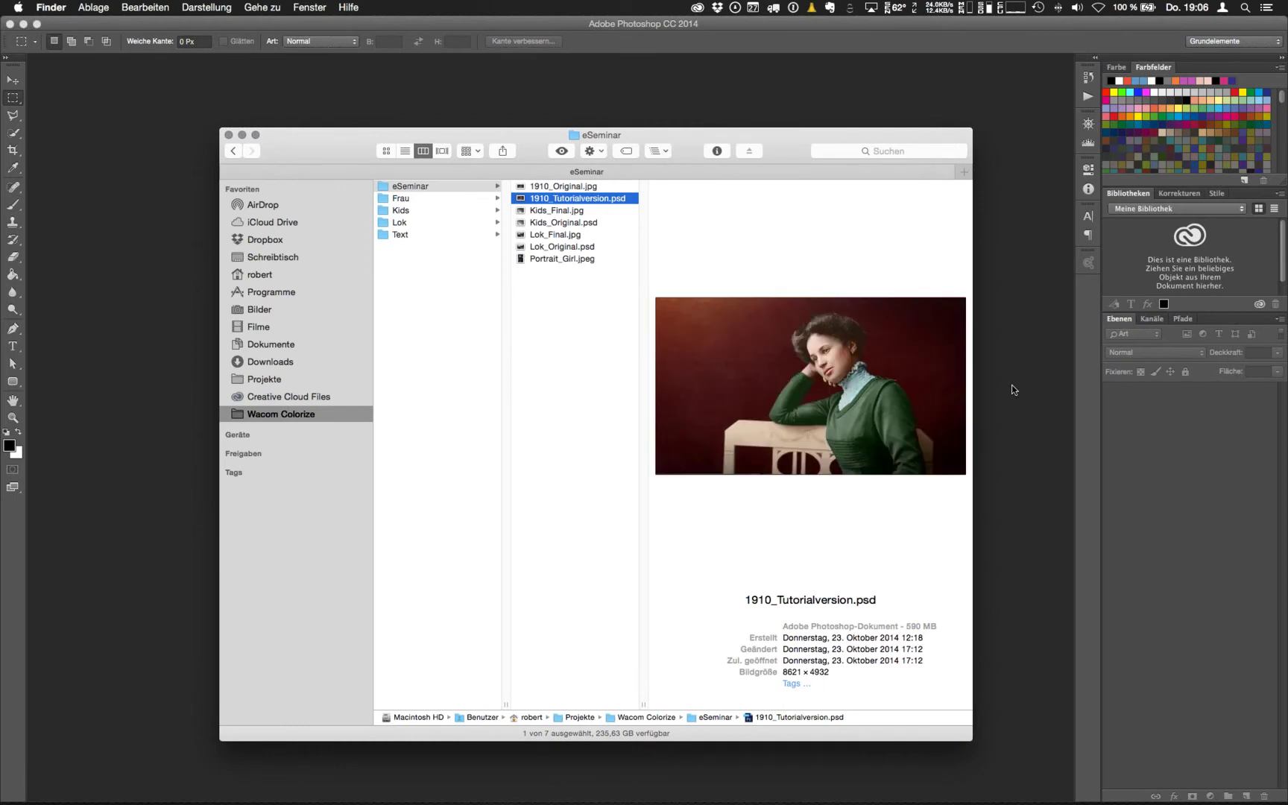
key(space)
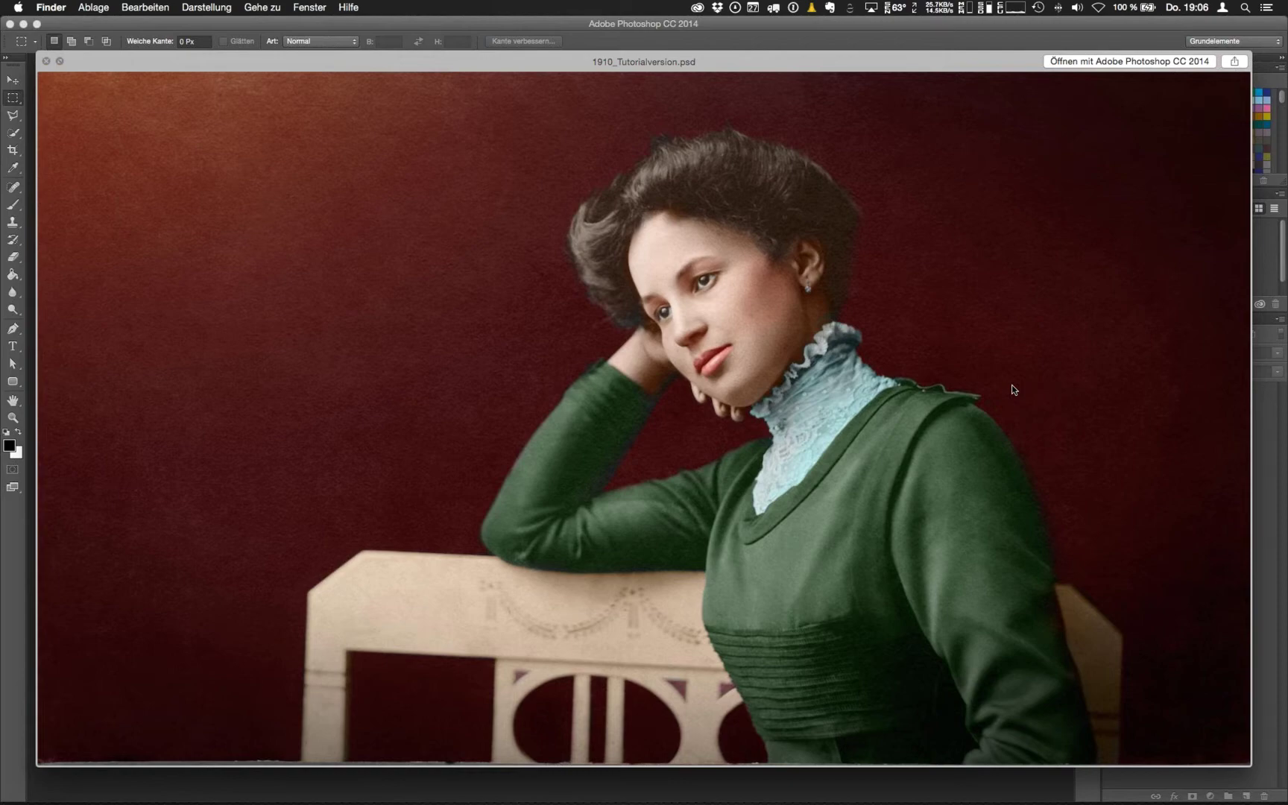
key(space)
Preview the black-and-white locomotive photo Lok_Original.psd at large size
key(Down)
key(Down)
key(Down)
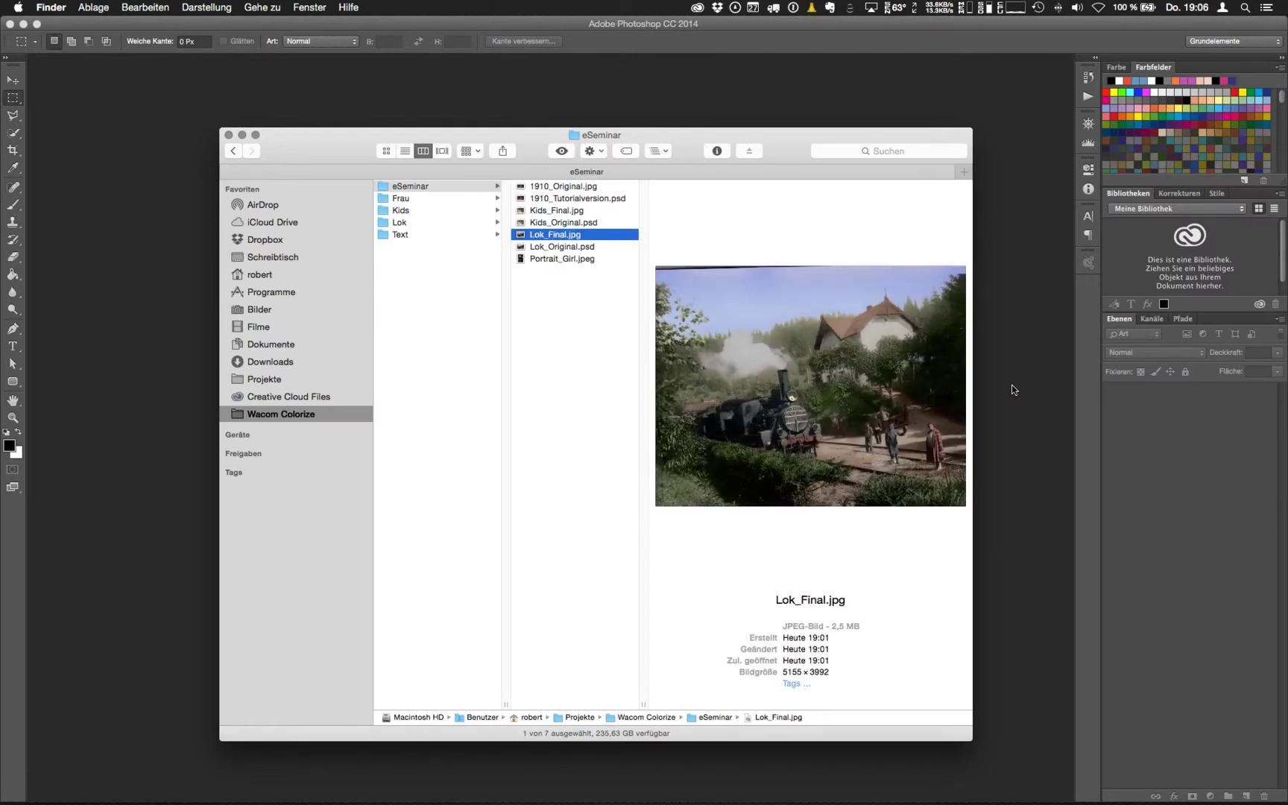
key(Down)
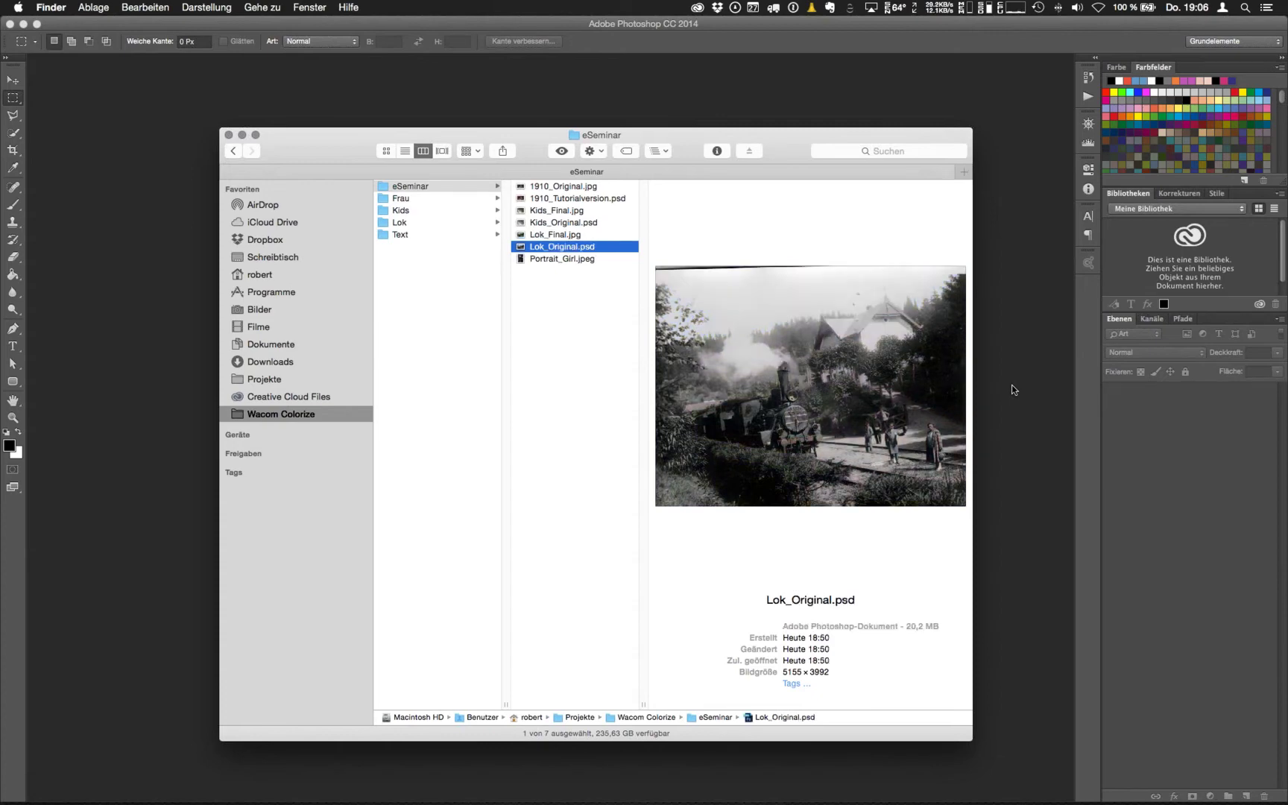
key(space)
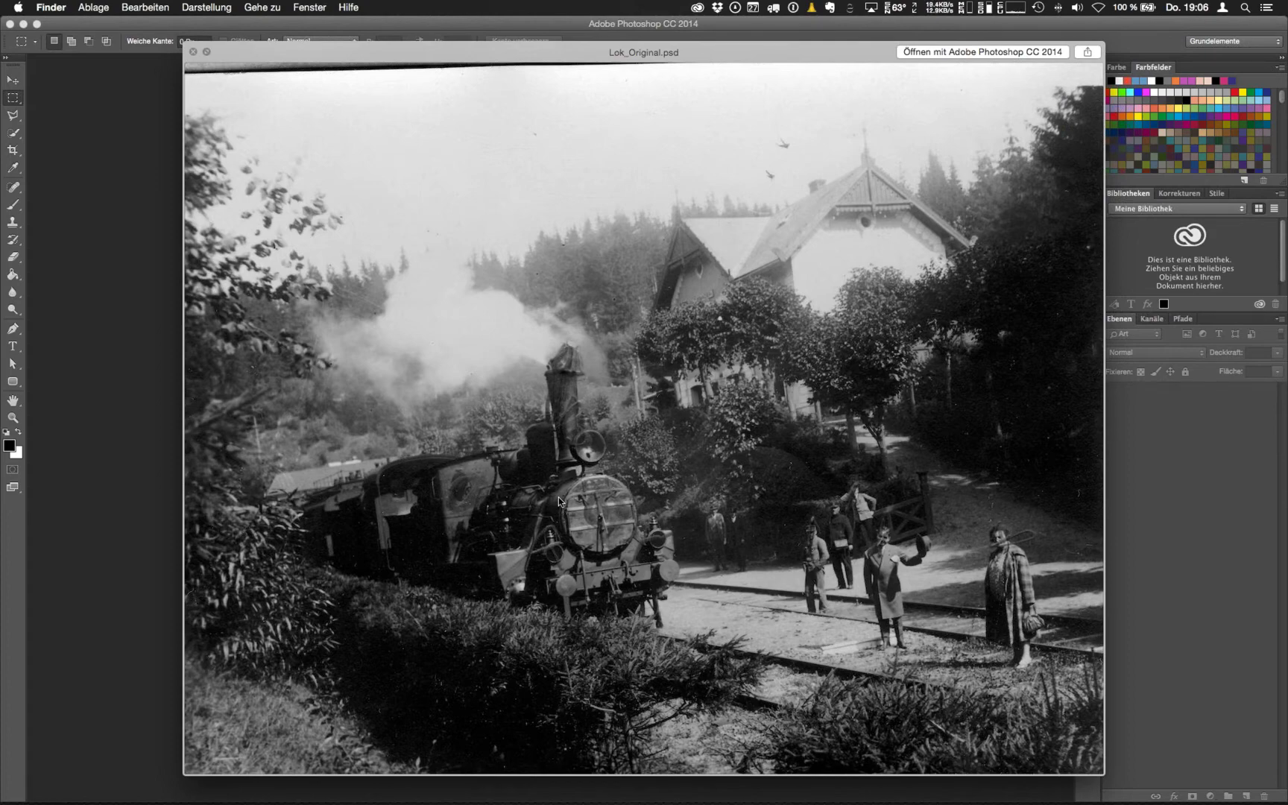
key(space)
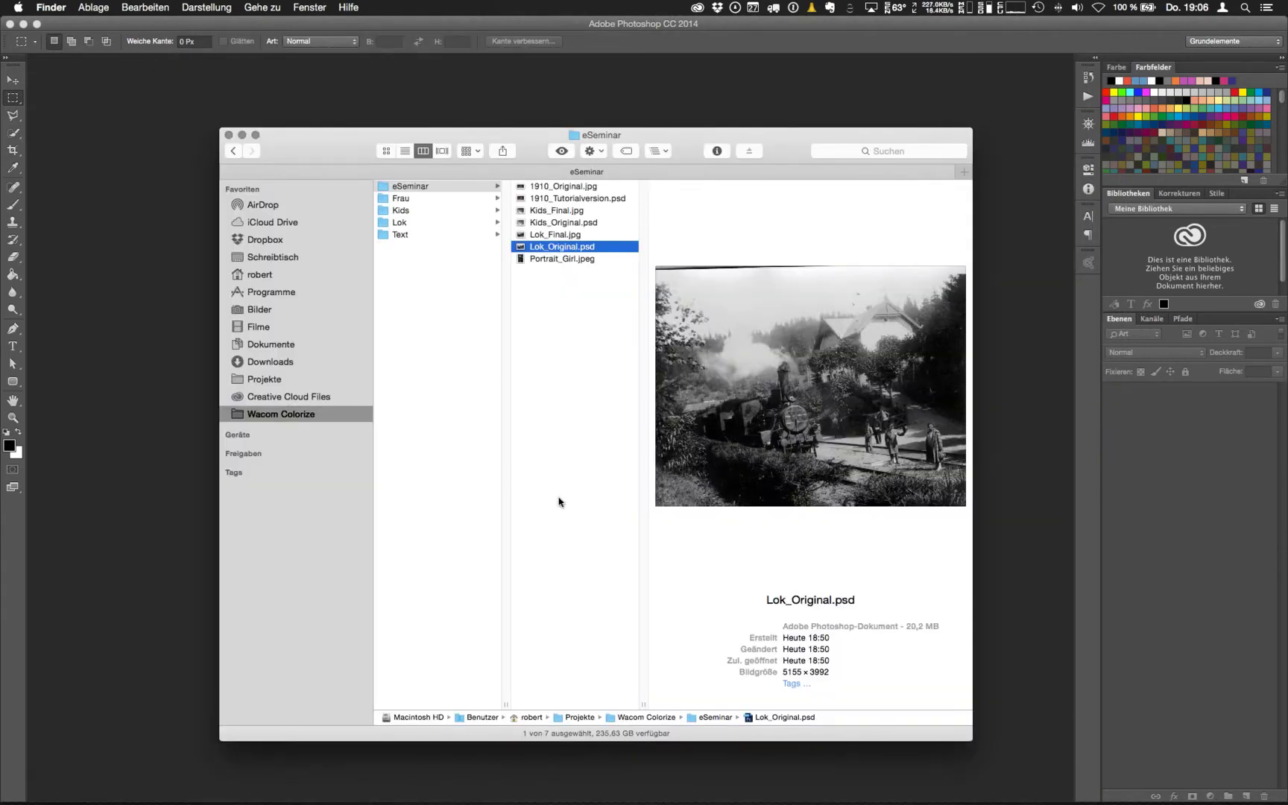
Open 1910_Original.jpg from the eSeminar folder in Photoshop
click(612, 188)
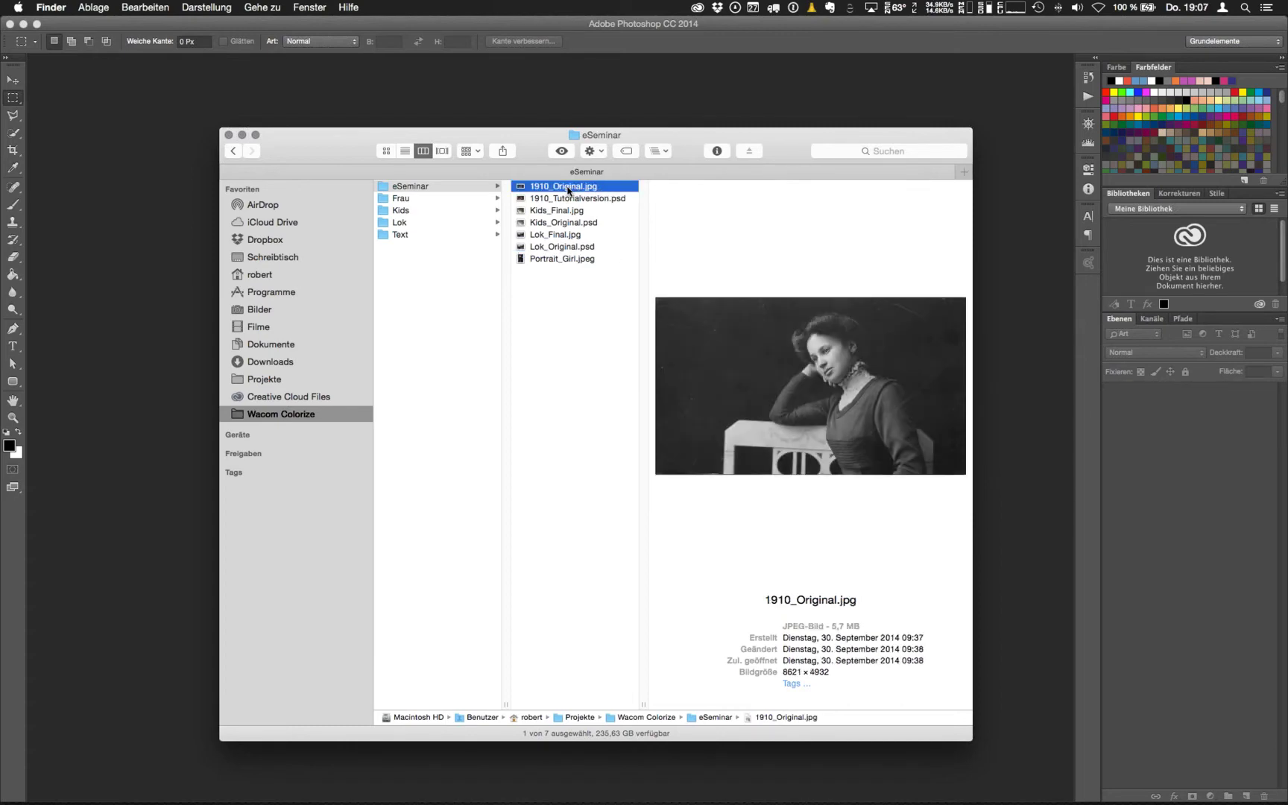
drag(569, 188, 762, 796)
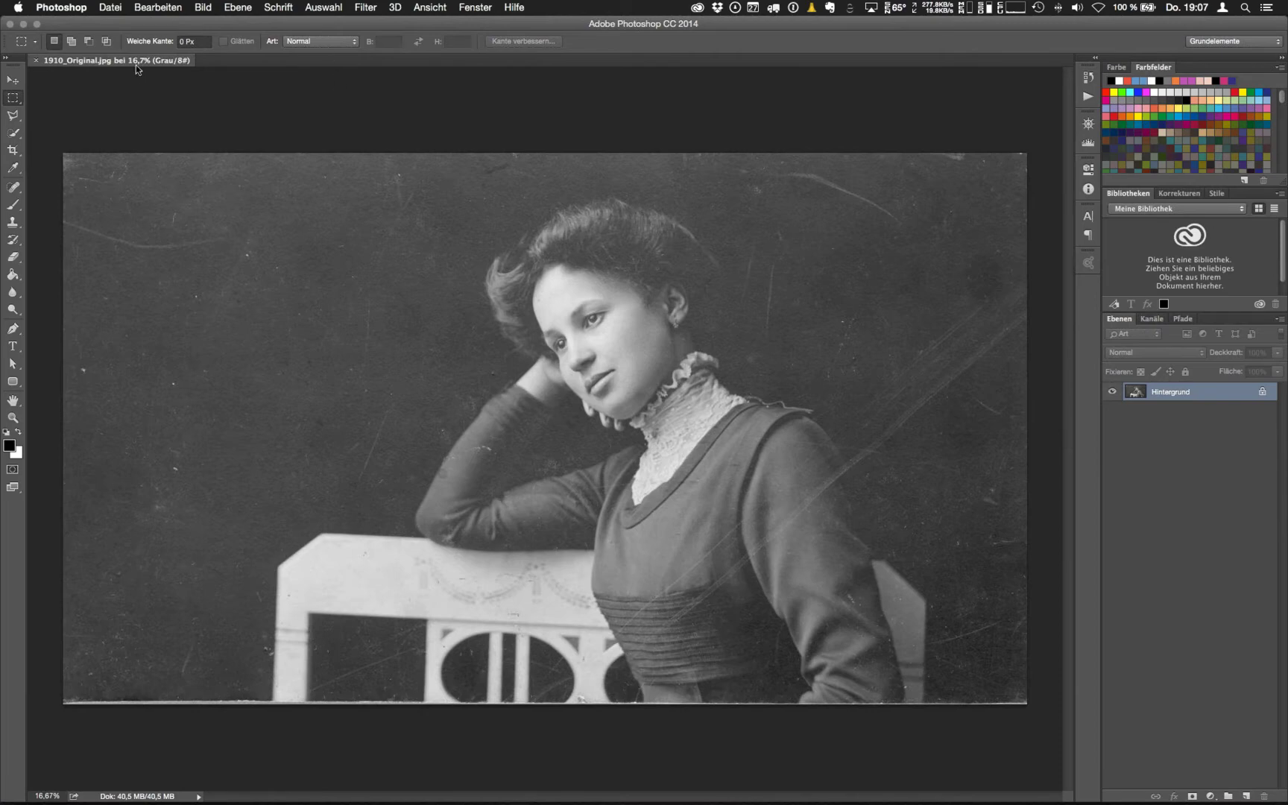
Check the photo's image size in pixels and inspect its grain in the size preview, leaving the size unchanged
click(203, 7)
key(Return)
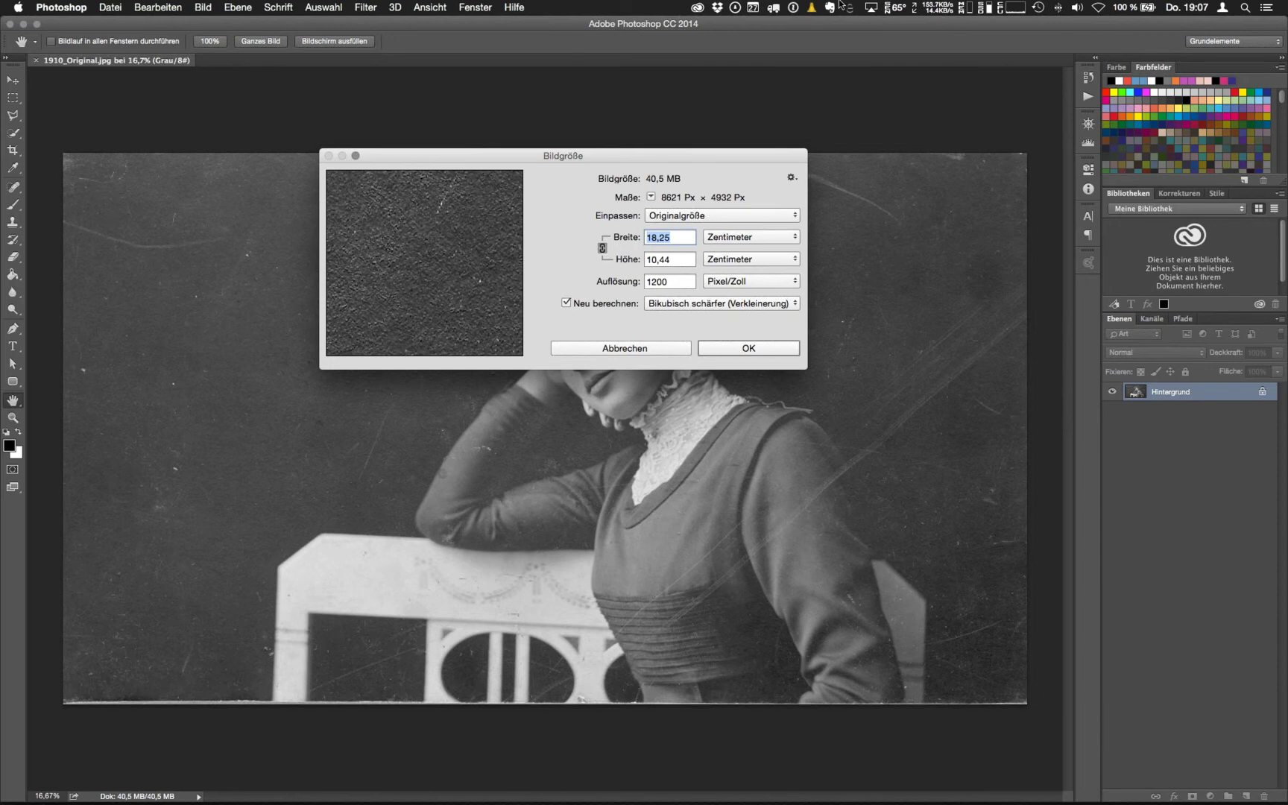
click(744, 238)
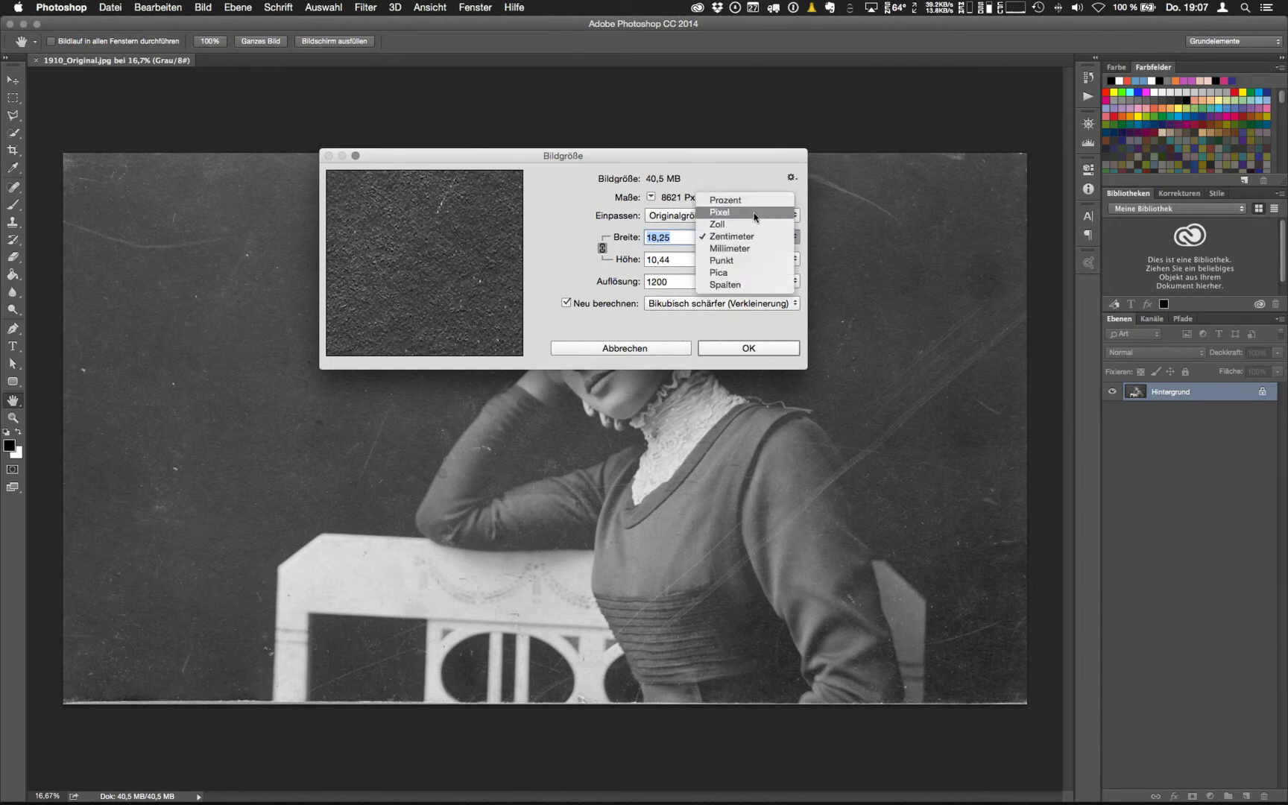
click(751, 212)
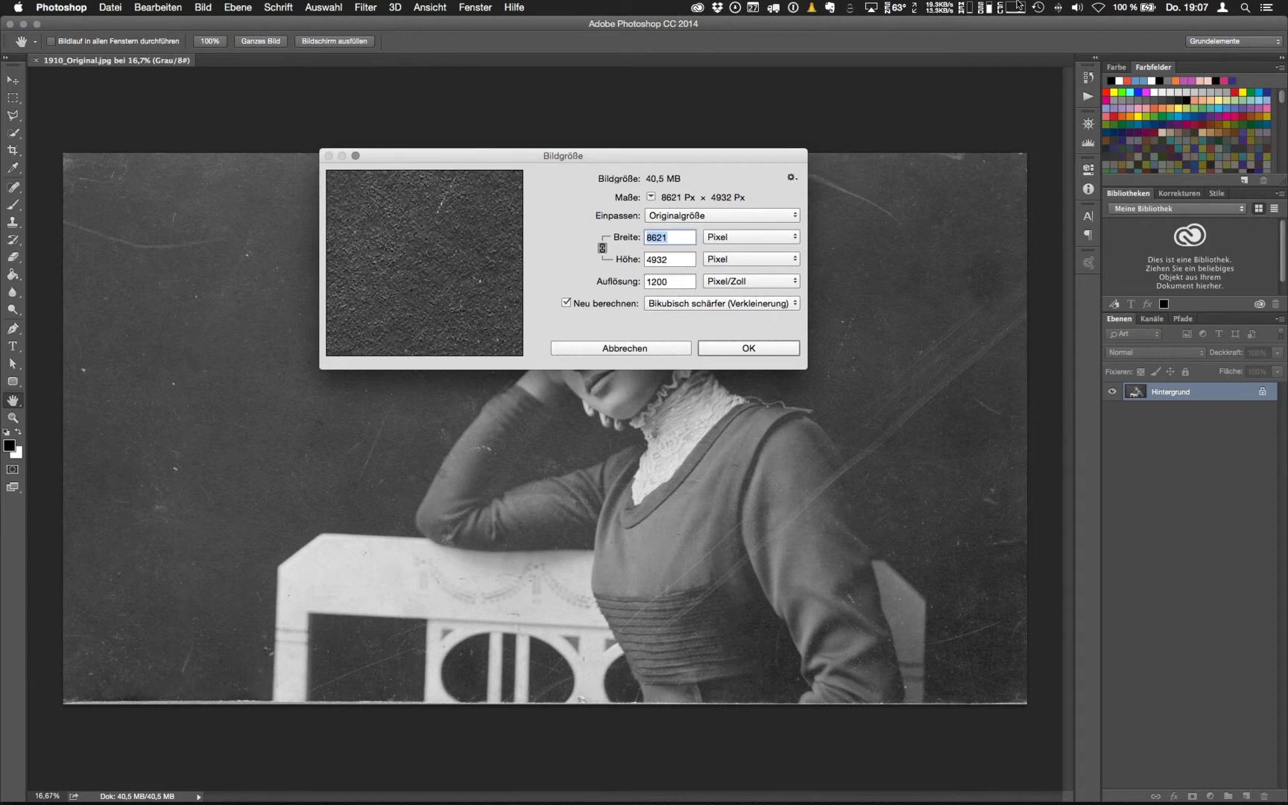
drag(431, 227, 460, 278)
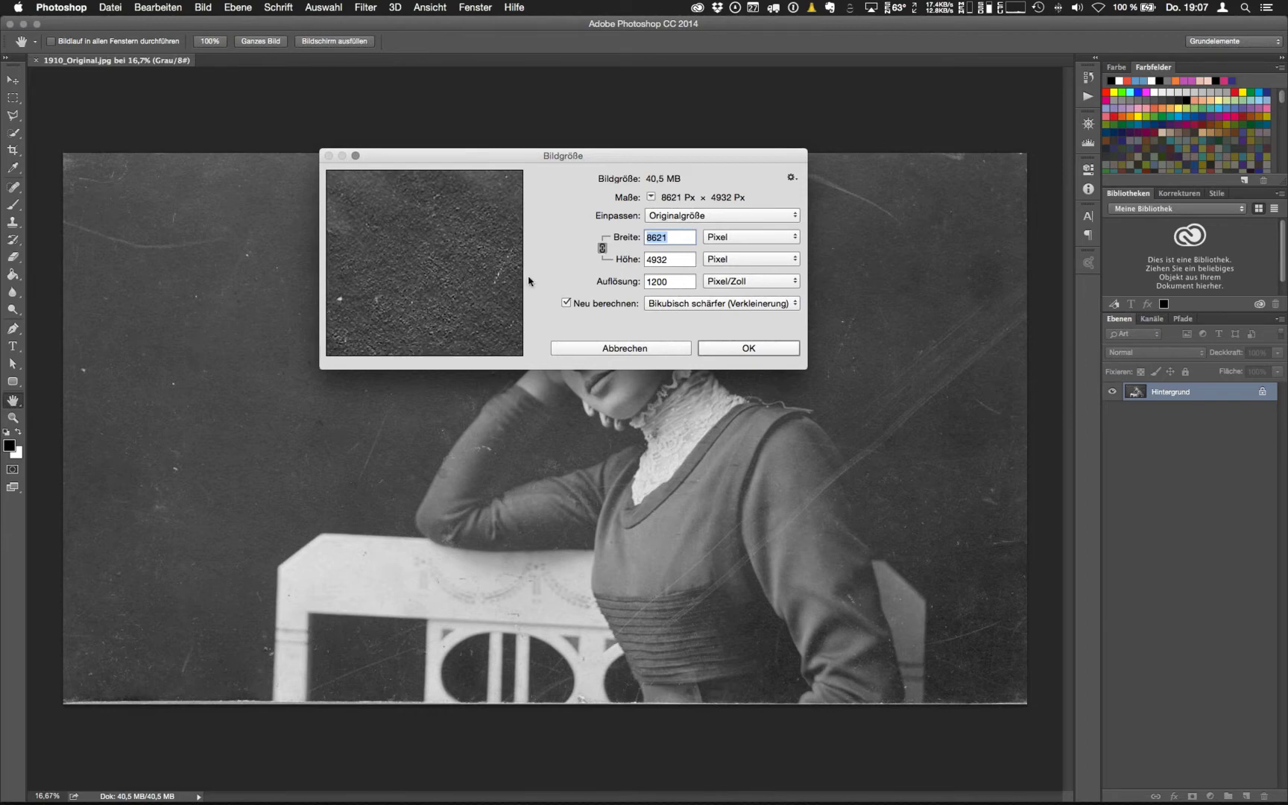
drag(386, 302, 543, 195)
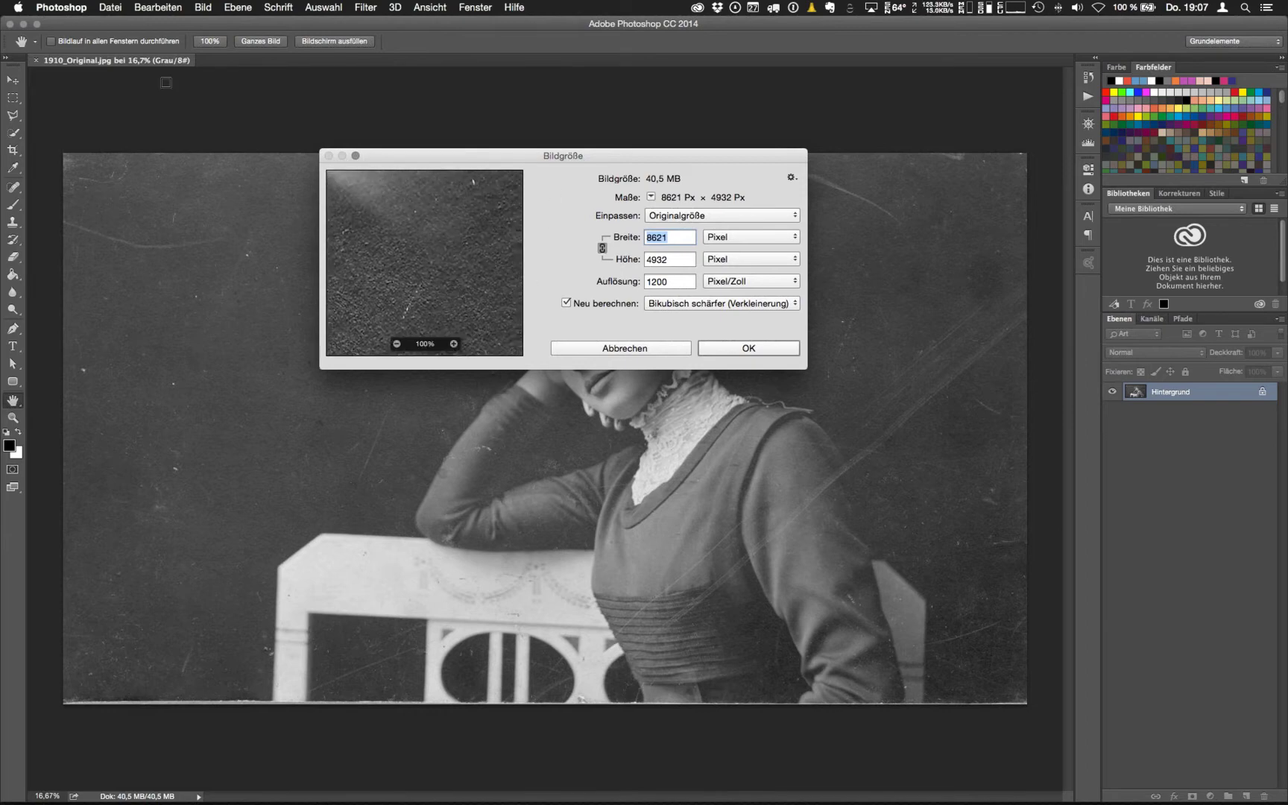
click(615, 349)
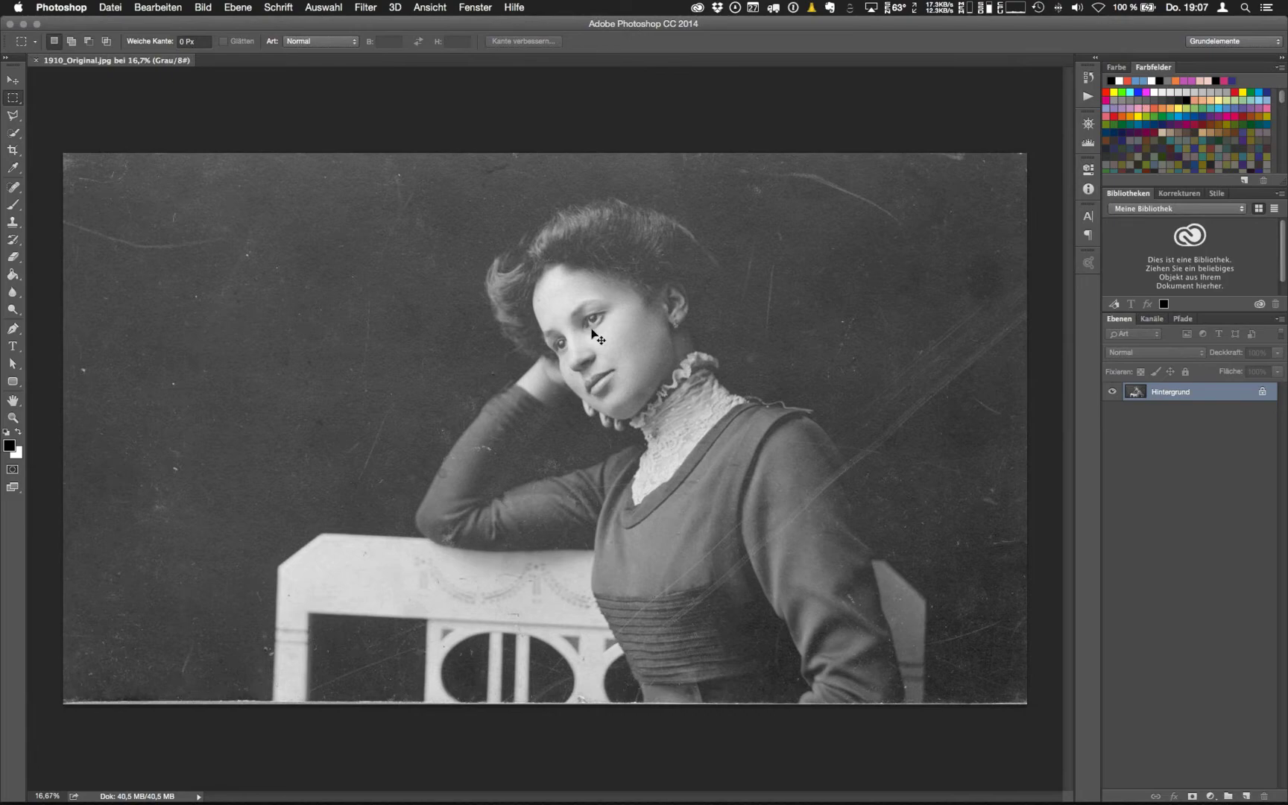
Examine the woman's face, hair and raised arm at 100% for dust, scratches and paper grain
key(super+plus)
key(super+plus)
key(super+plus)
key(super+plus)
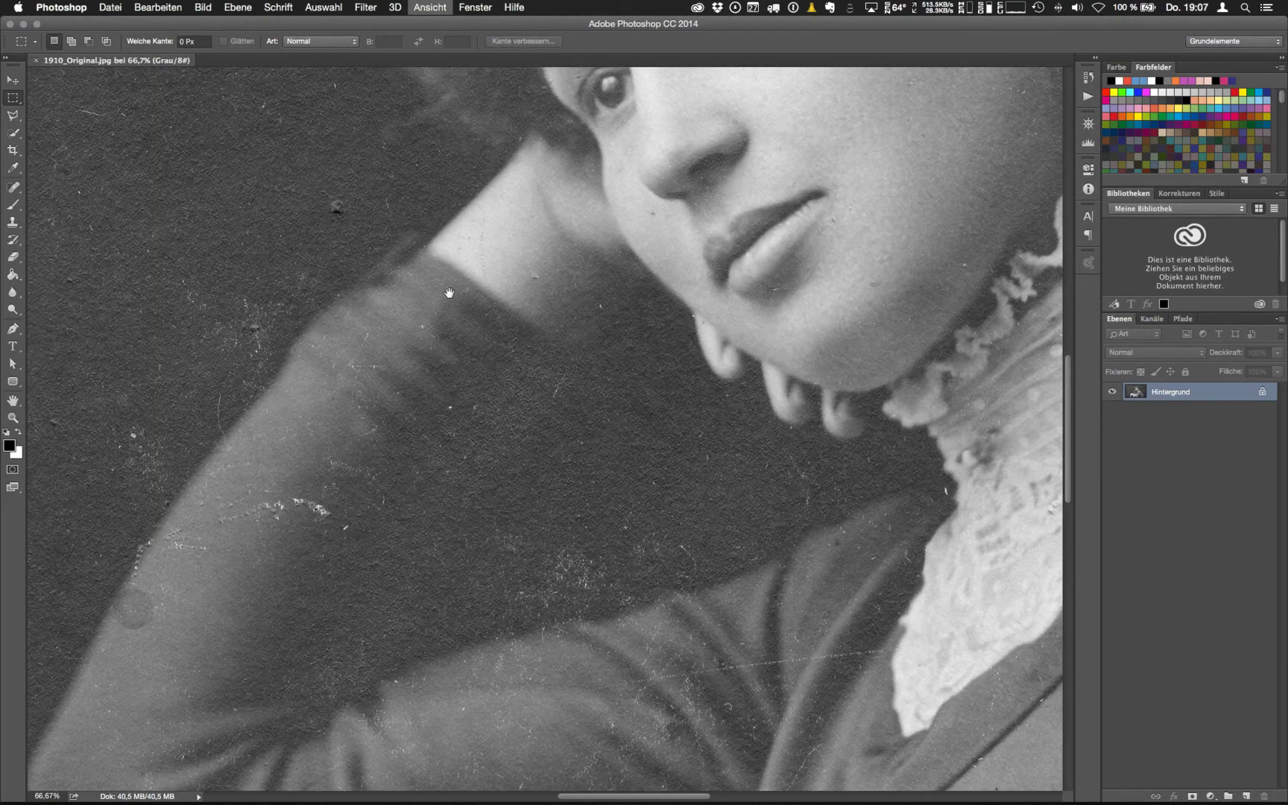
key(super+plus)
scroll(474, 366, up, 5)
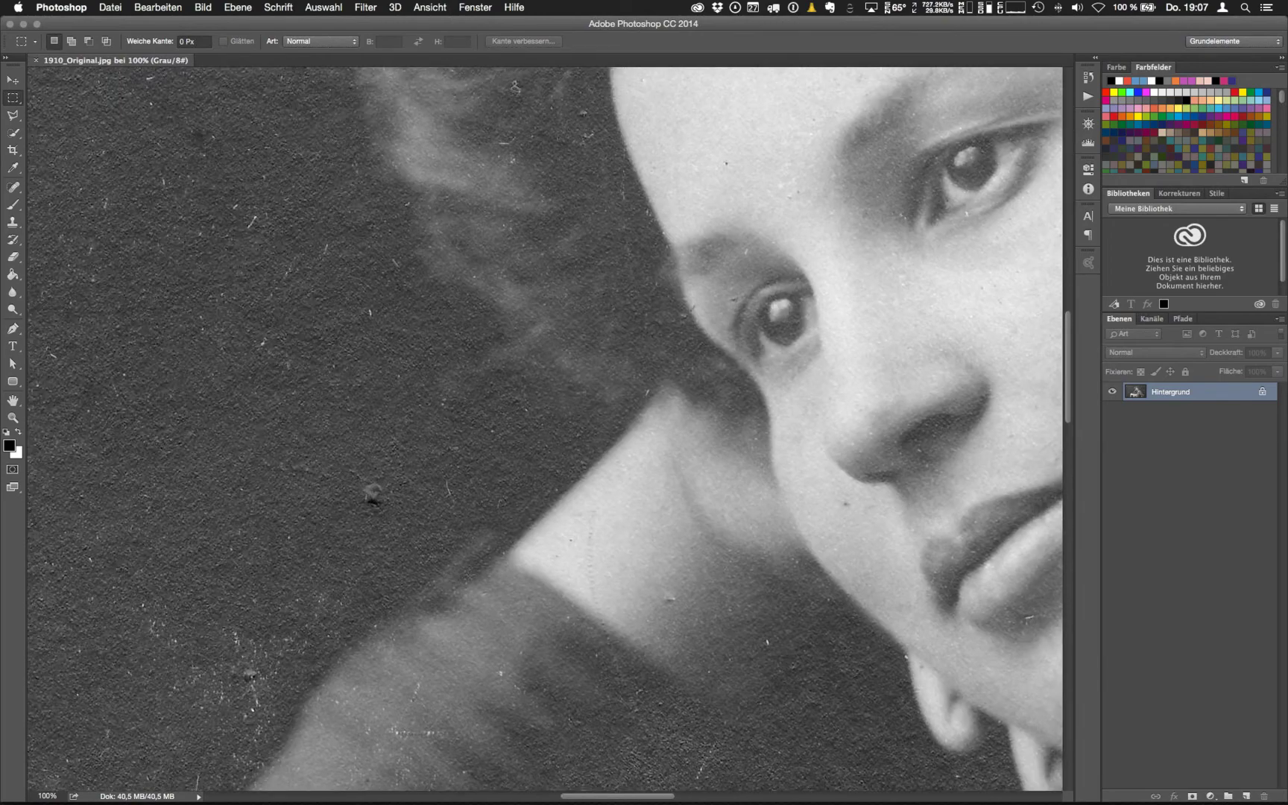
scroll(469, 575, up, 3)
scroll(468, 575, right, 3)
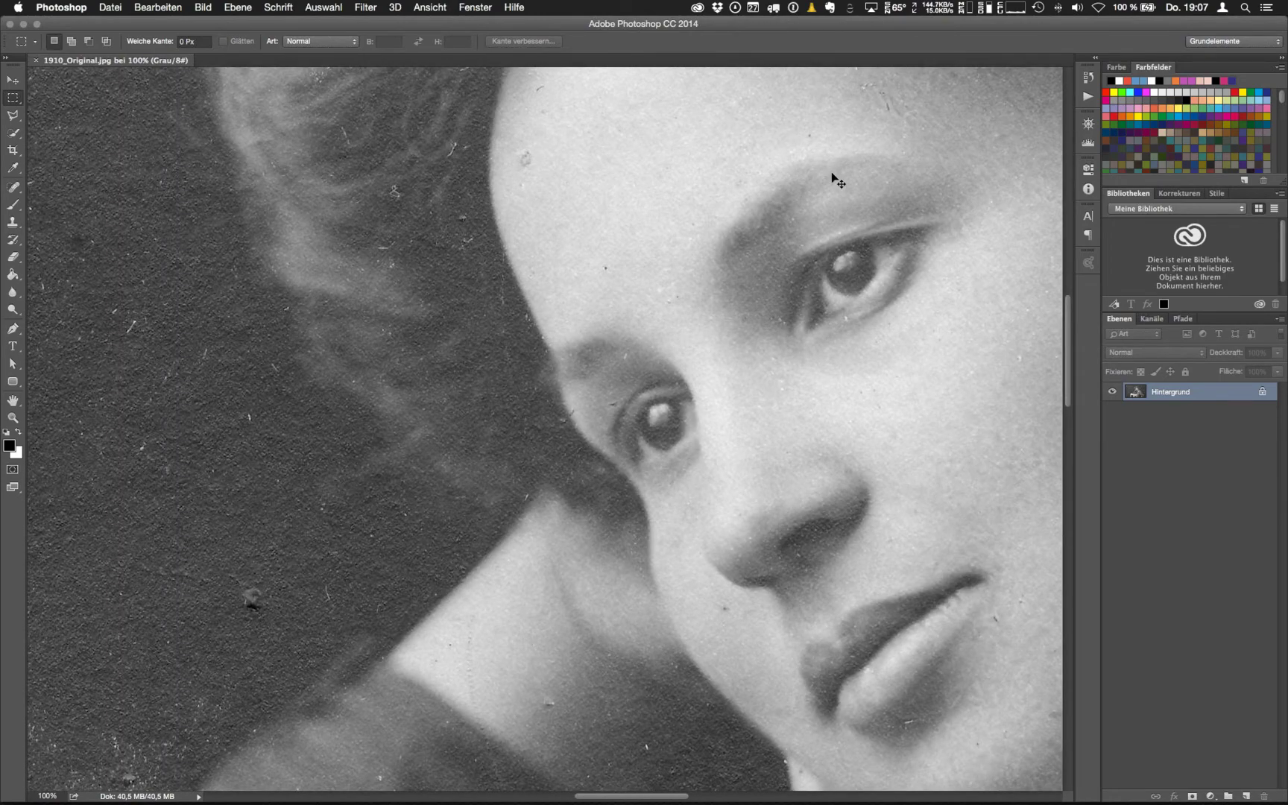
key(super+minus)
key(super+minus)
key(super+minus)
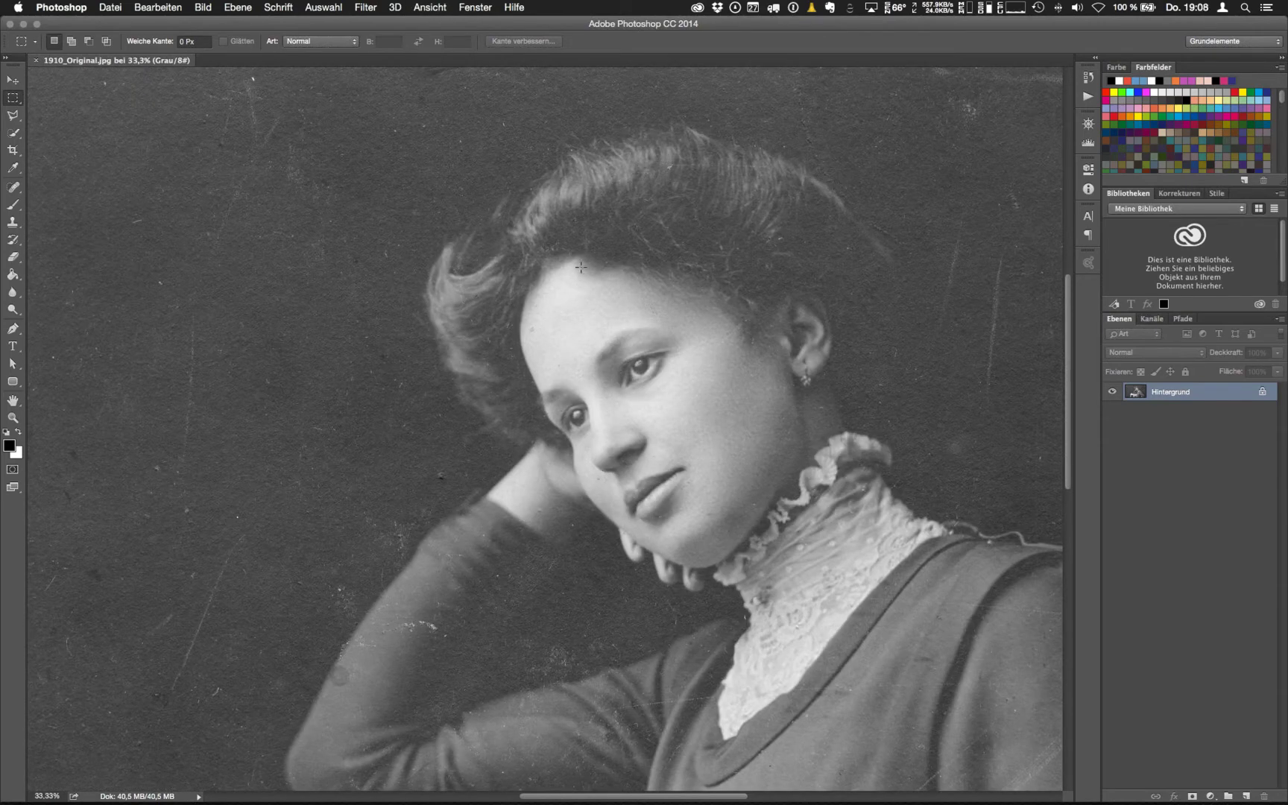
key(super+minus)
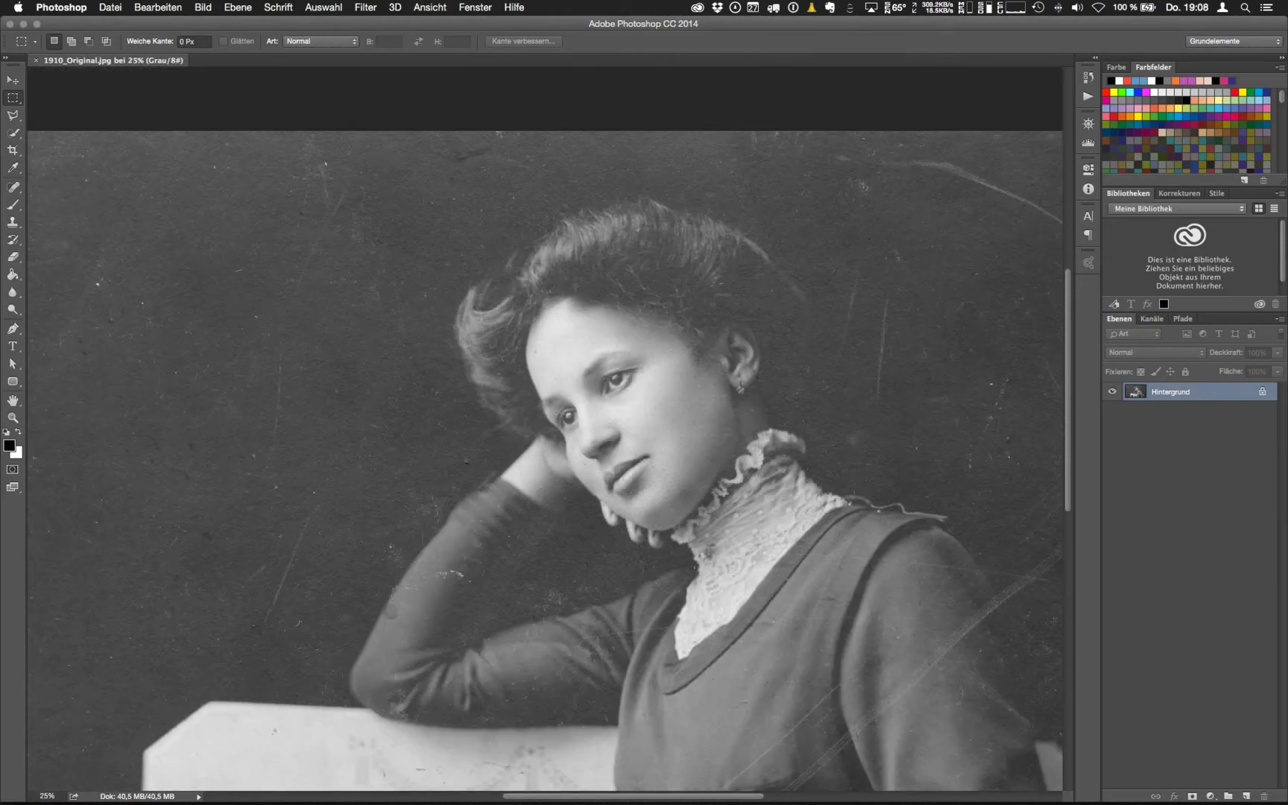
Retouch a spot in the dark background beside the raised arm with the content-aware Spot Healing Brush
scroll(545, 146, down, 3)
scroll(545, 146, left, 2)
scroll(545, 147, left, 1)
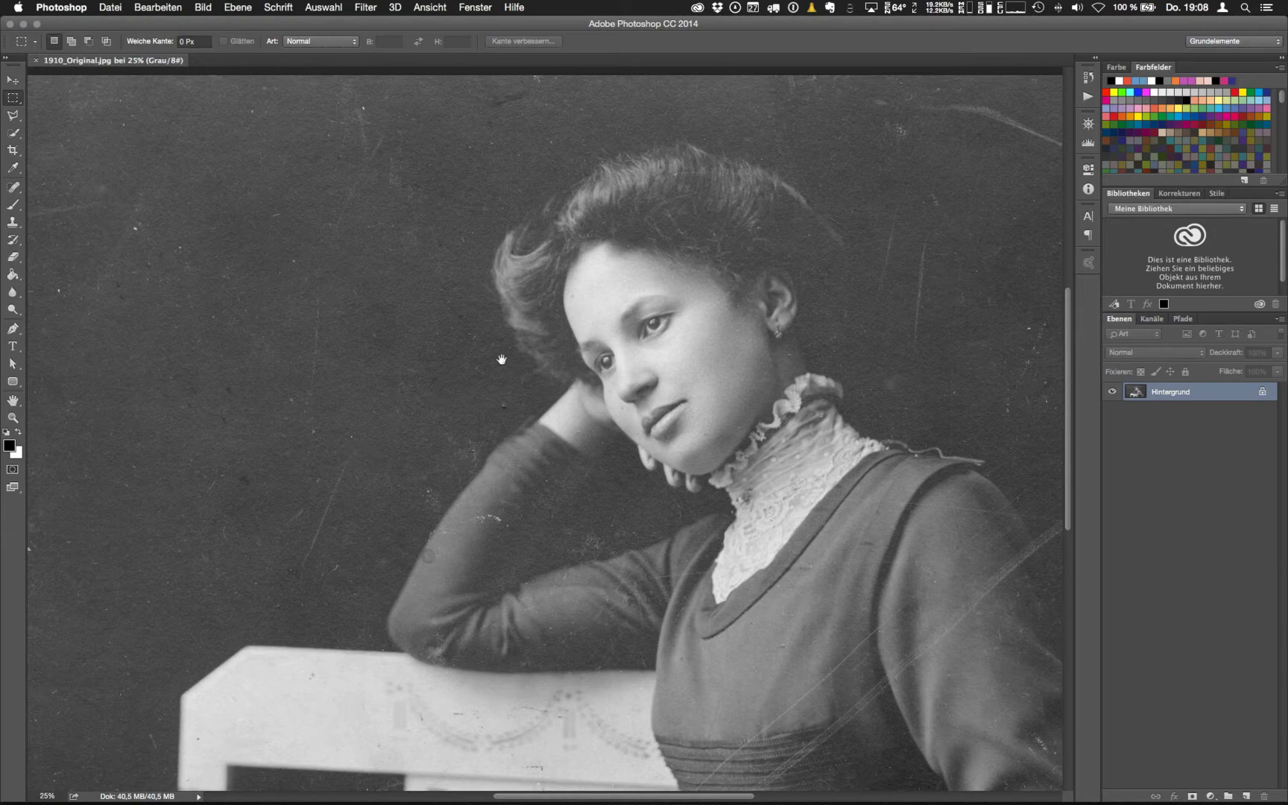
scroll(488, 343, down, 3)
scroll(489, 343, left, 4)
scroll(488, 340, up, 2)
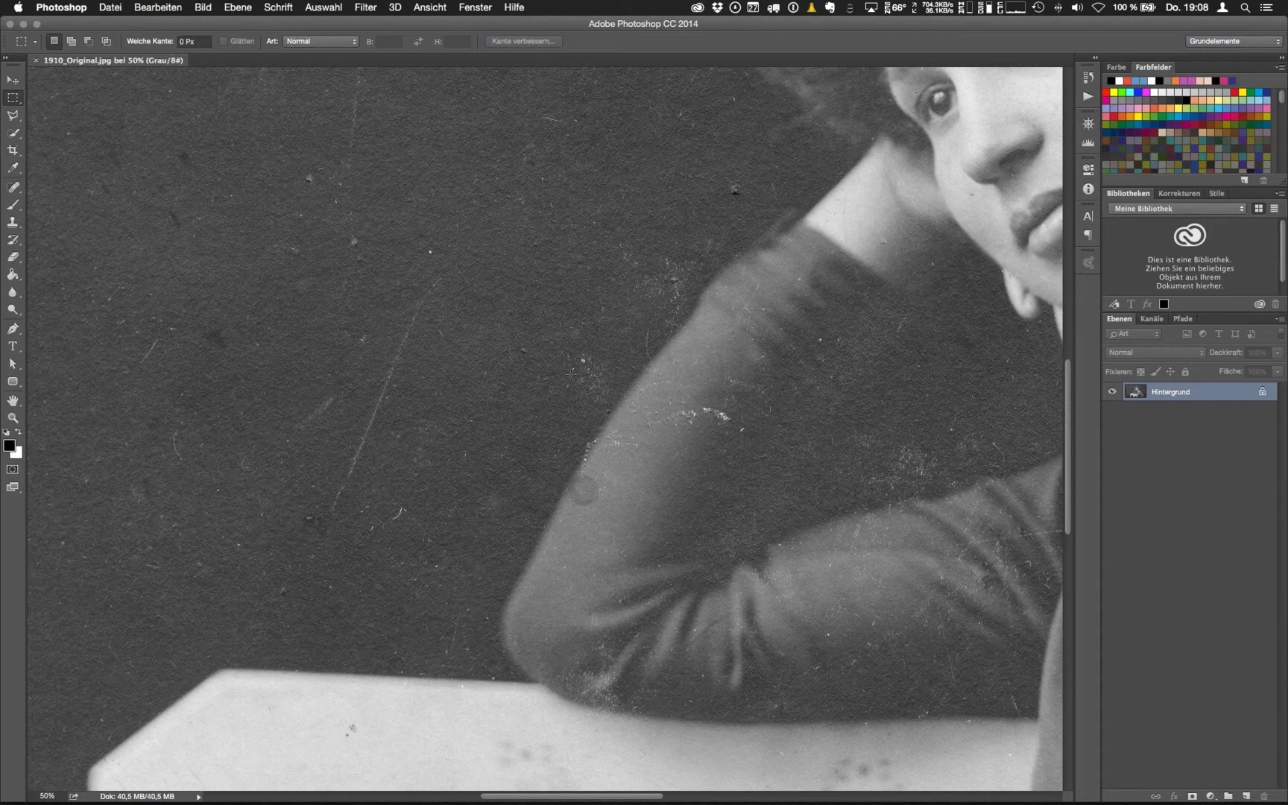
click(15, 188)
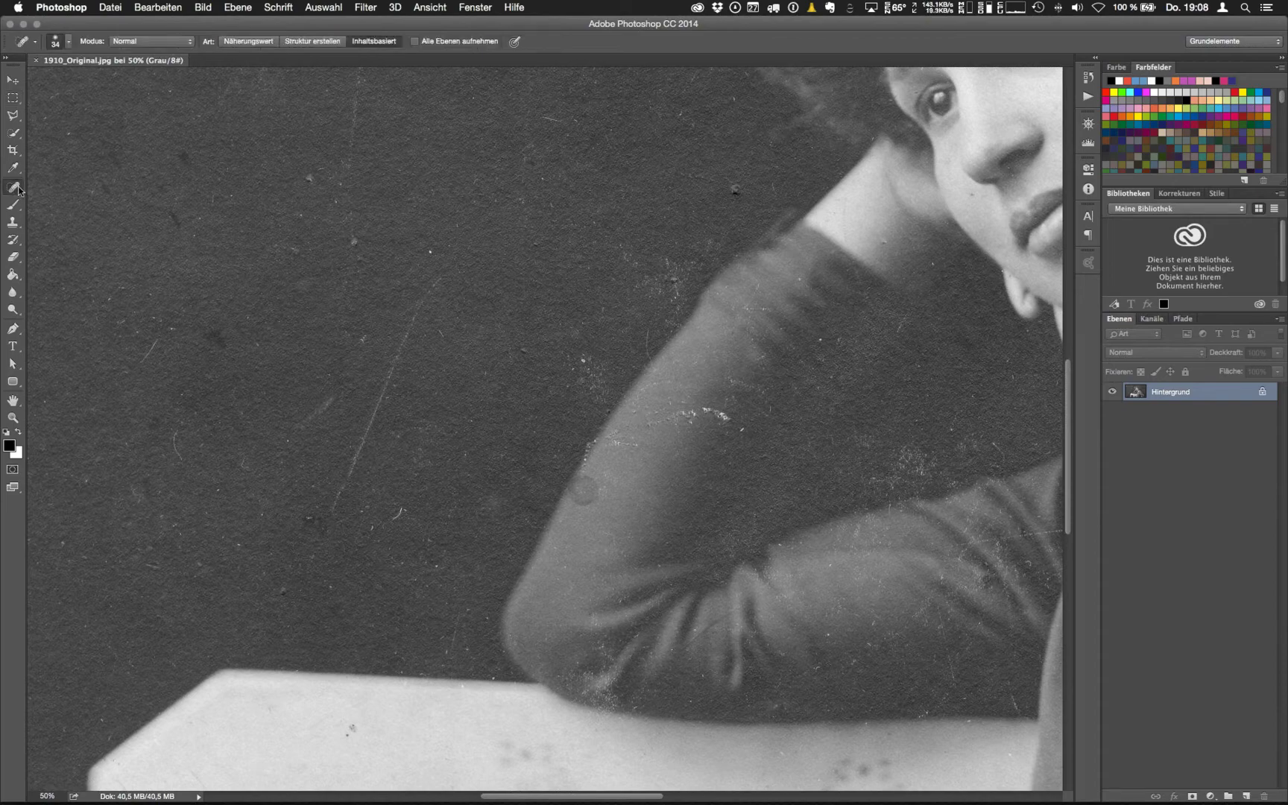
right_click(18, 190)
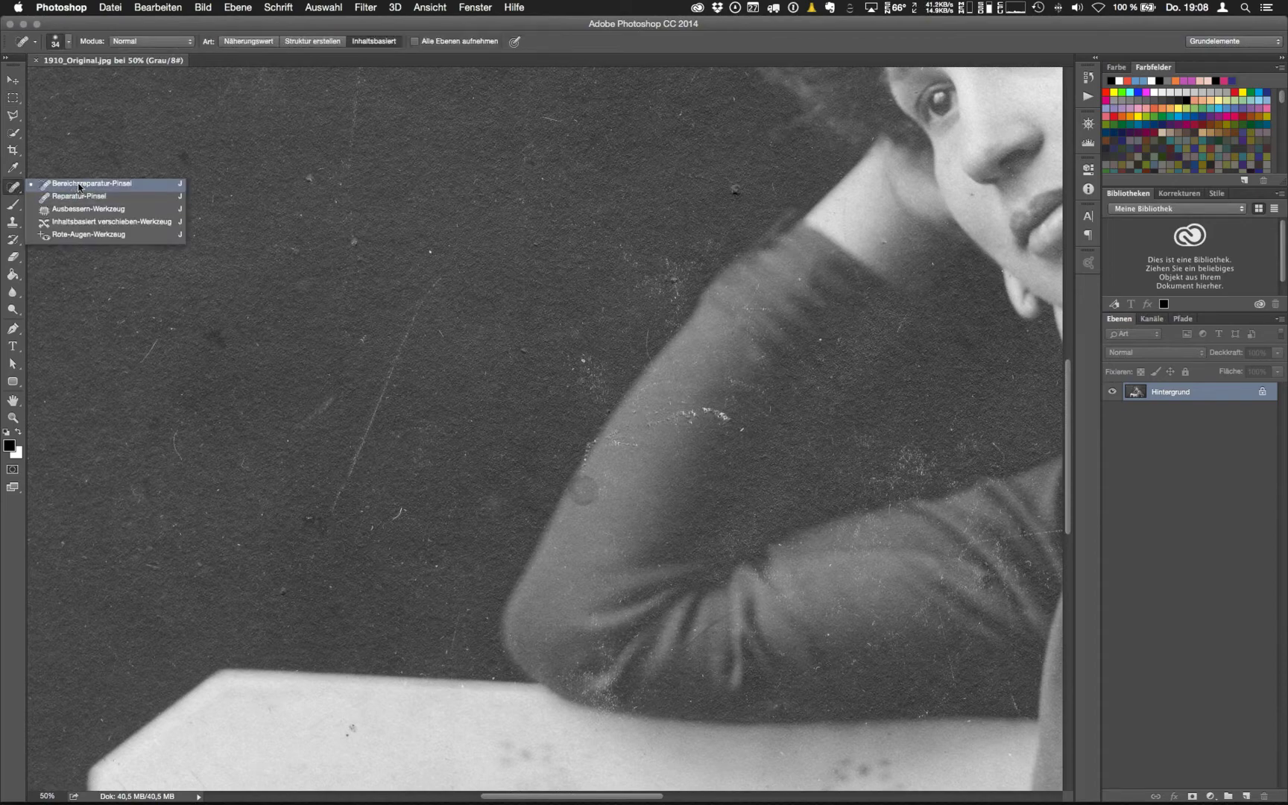
click(79, 187)
click(518, 242)
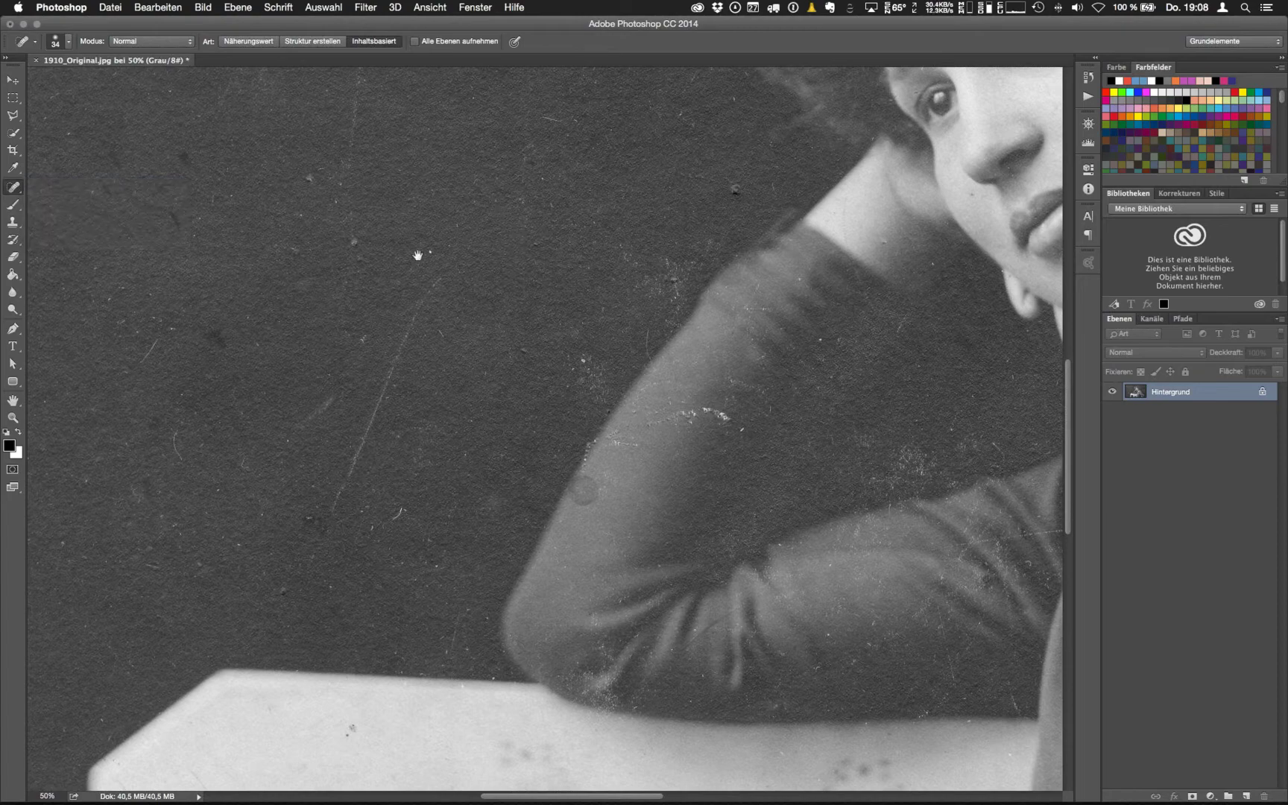
Examine the dark background beside the woman for remaining scratches and dust, up close and in overview
scroll(661, 412, up, 15)
scroll(661, 412, left, 5)
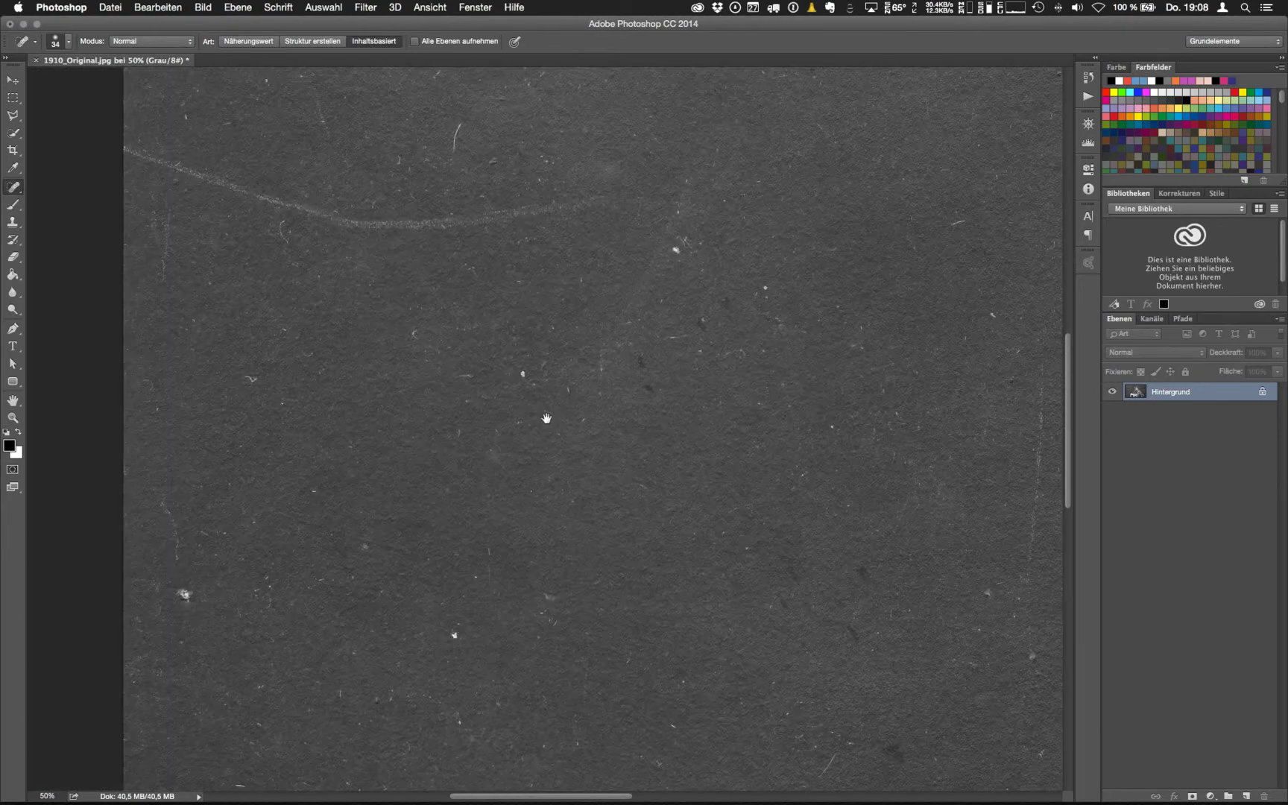
scroll(512, 315, down, 12)
scroll(513, 315, right, 4)
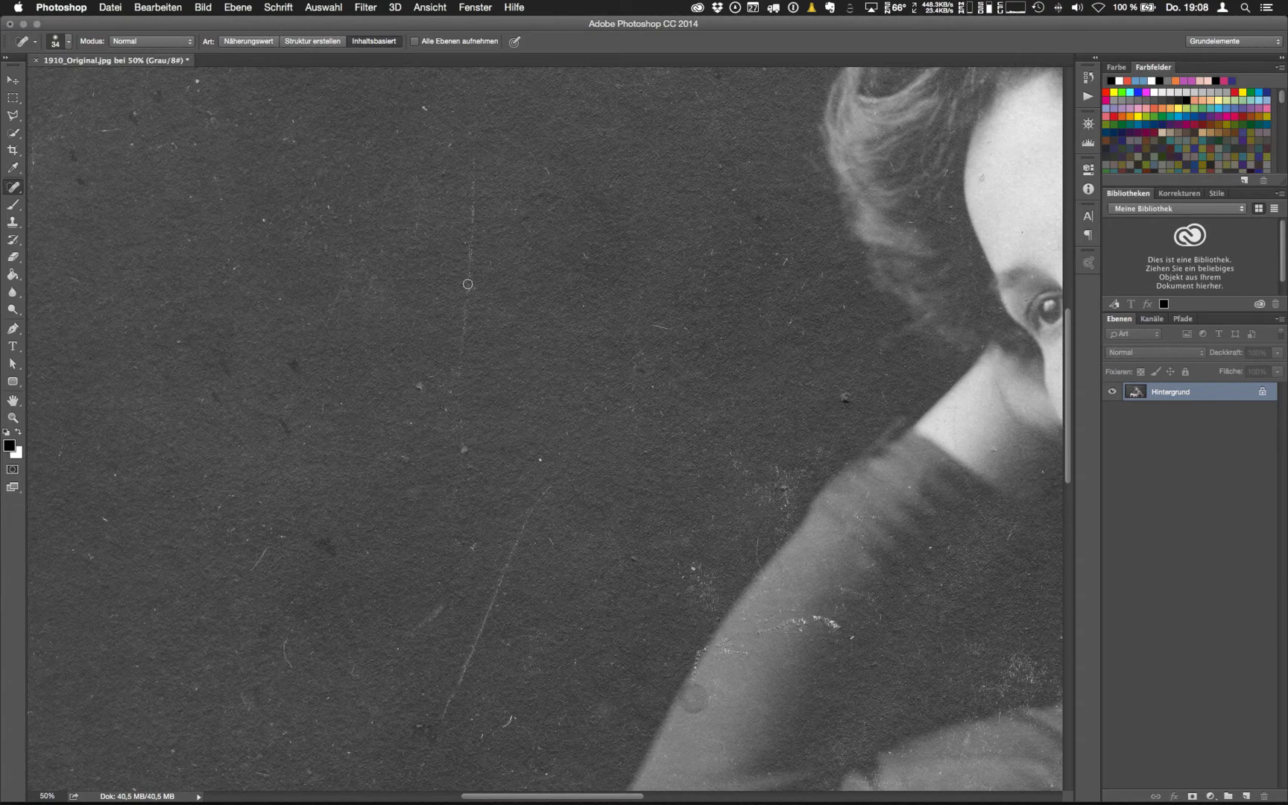
scroll(468, 284, right, 2)
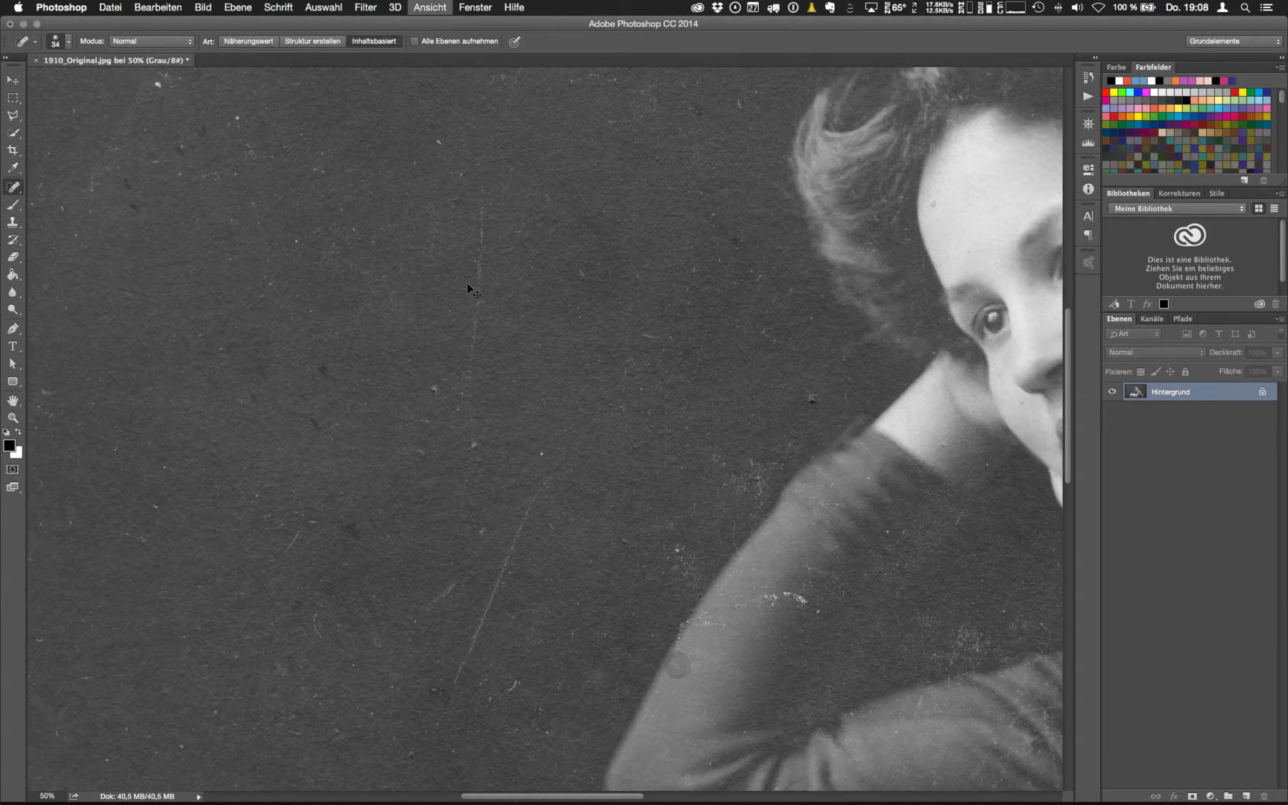
key(super+minus)
key(super+minus)
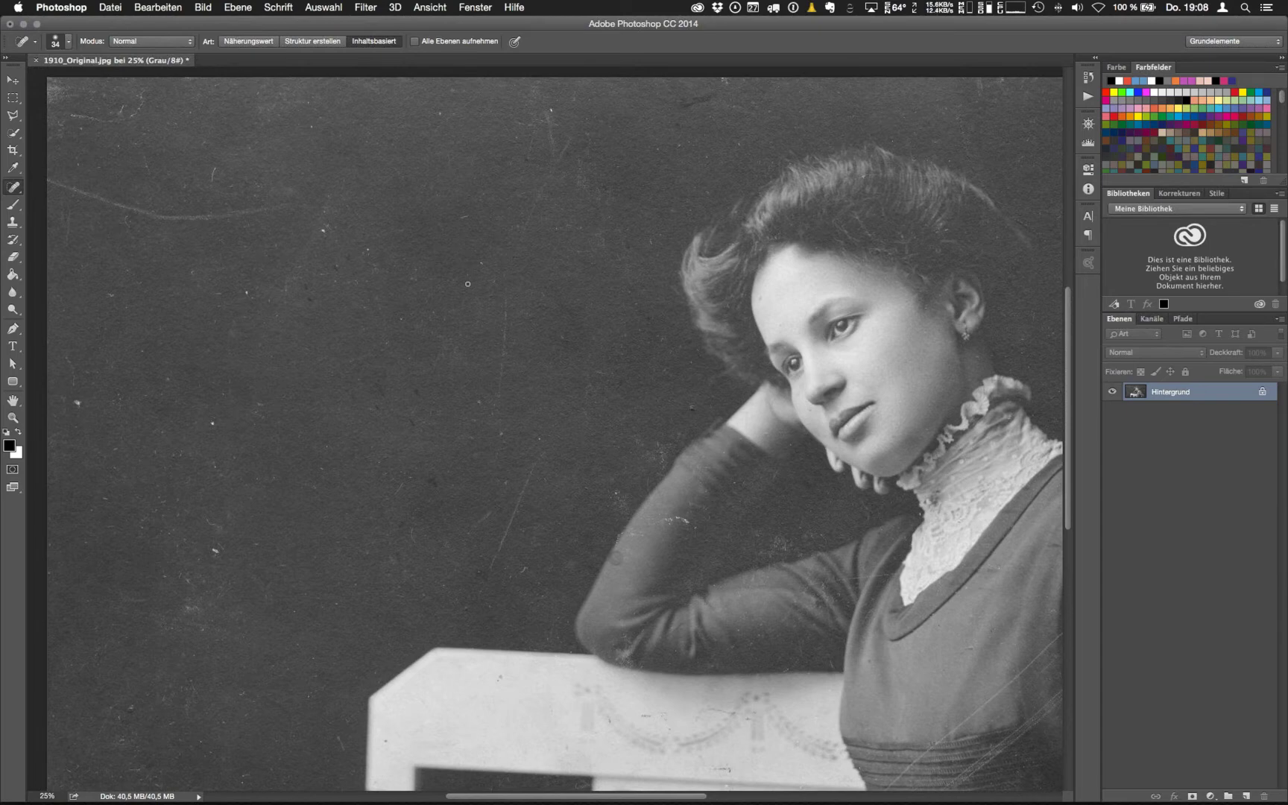
Start the Dust and Scratches filter (Staub und Kratzer) on the background layer and show white specks in its preview
click(367, 9)
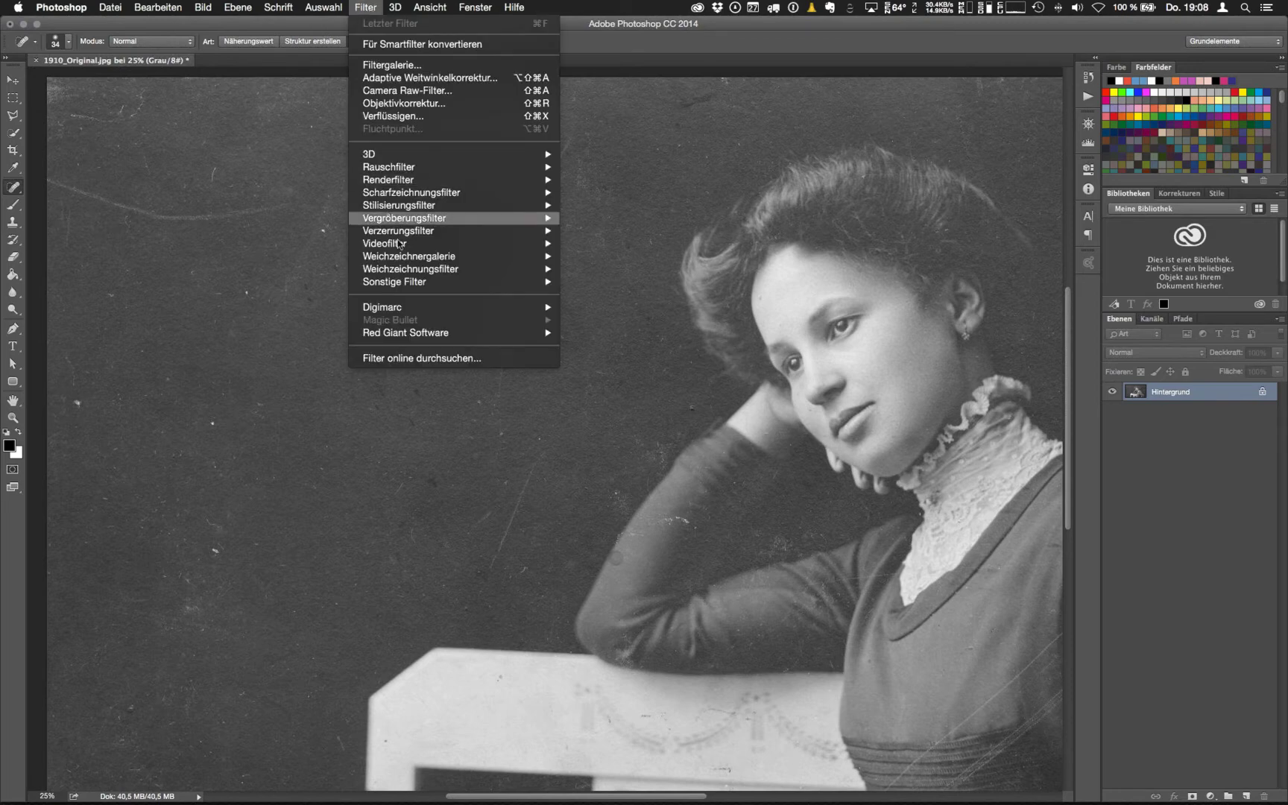
mouse_move(404, 259)
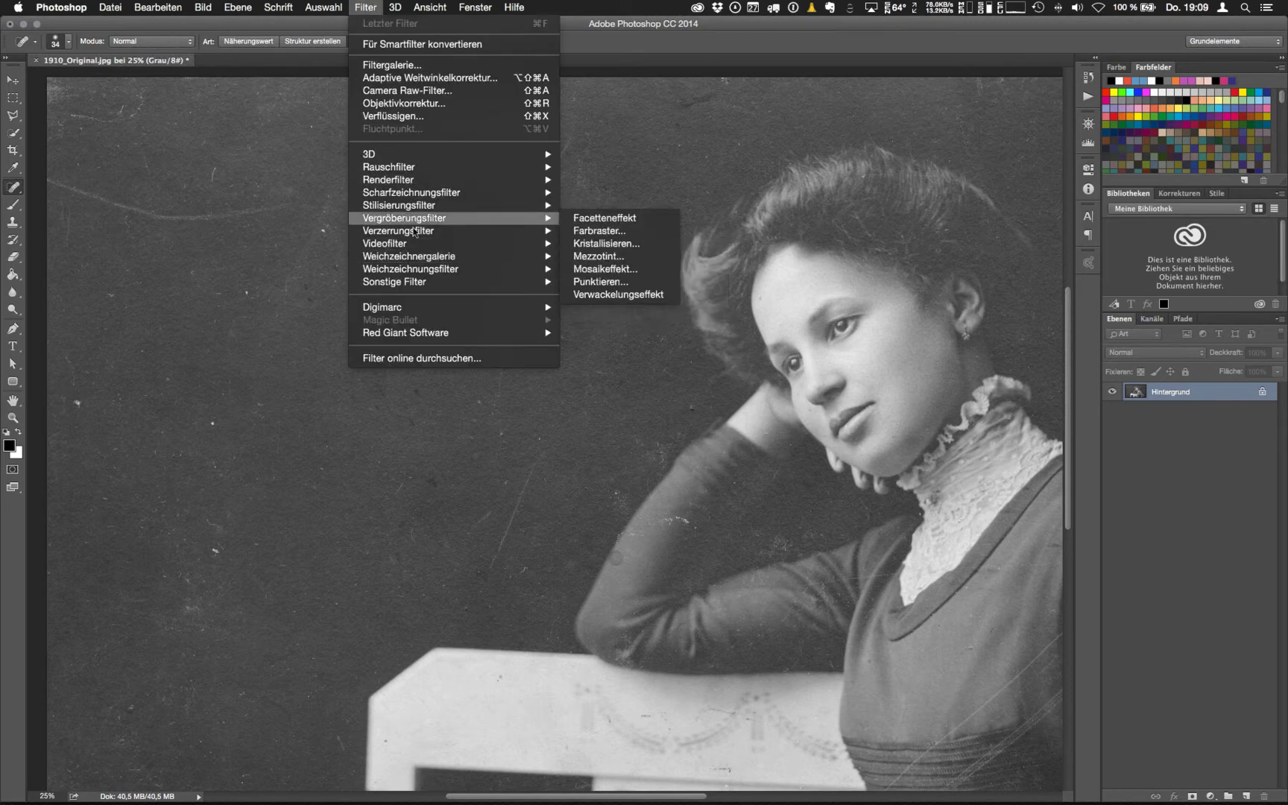
mouse_move(415, 196)
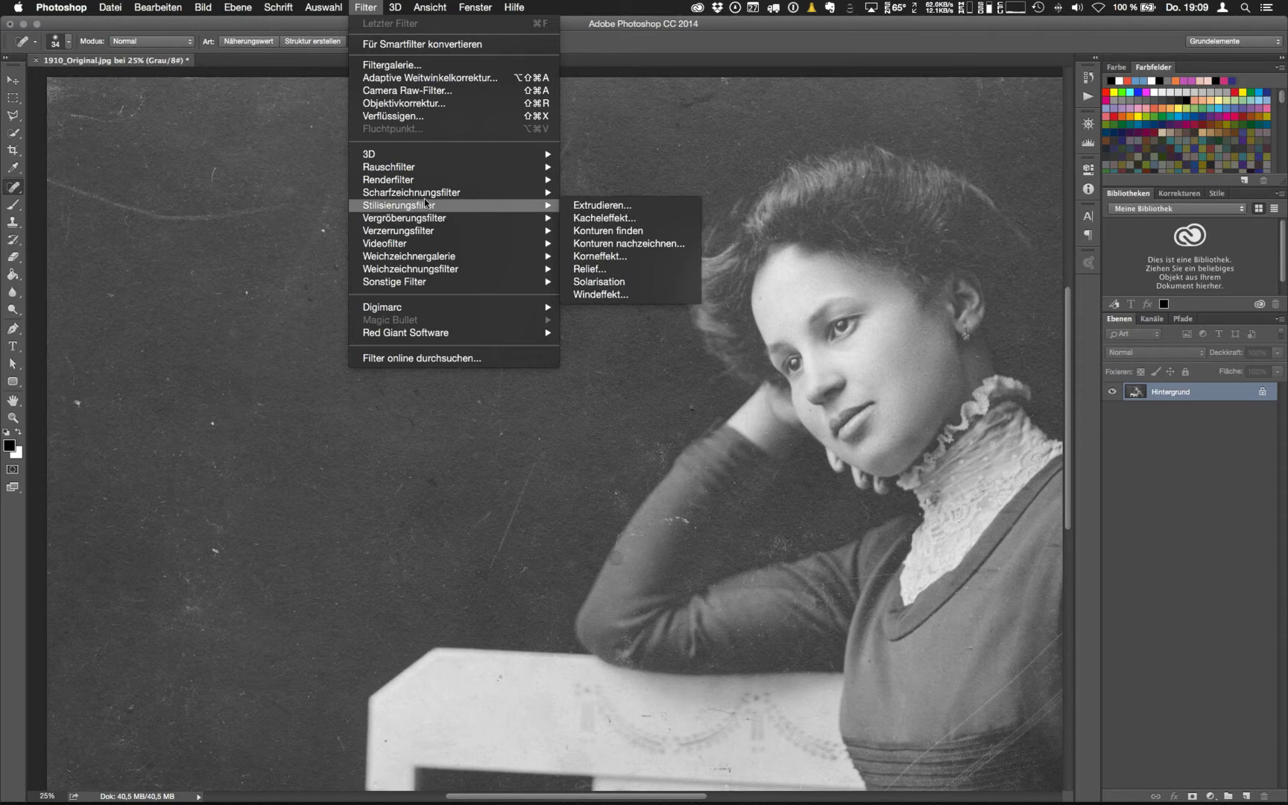
mouse_move(429, 172)
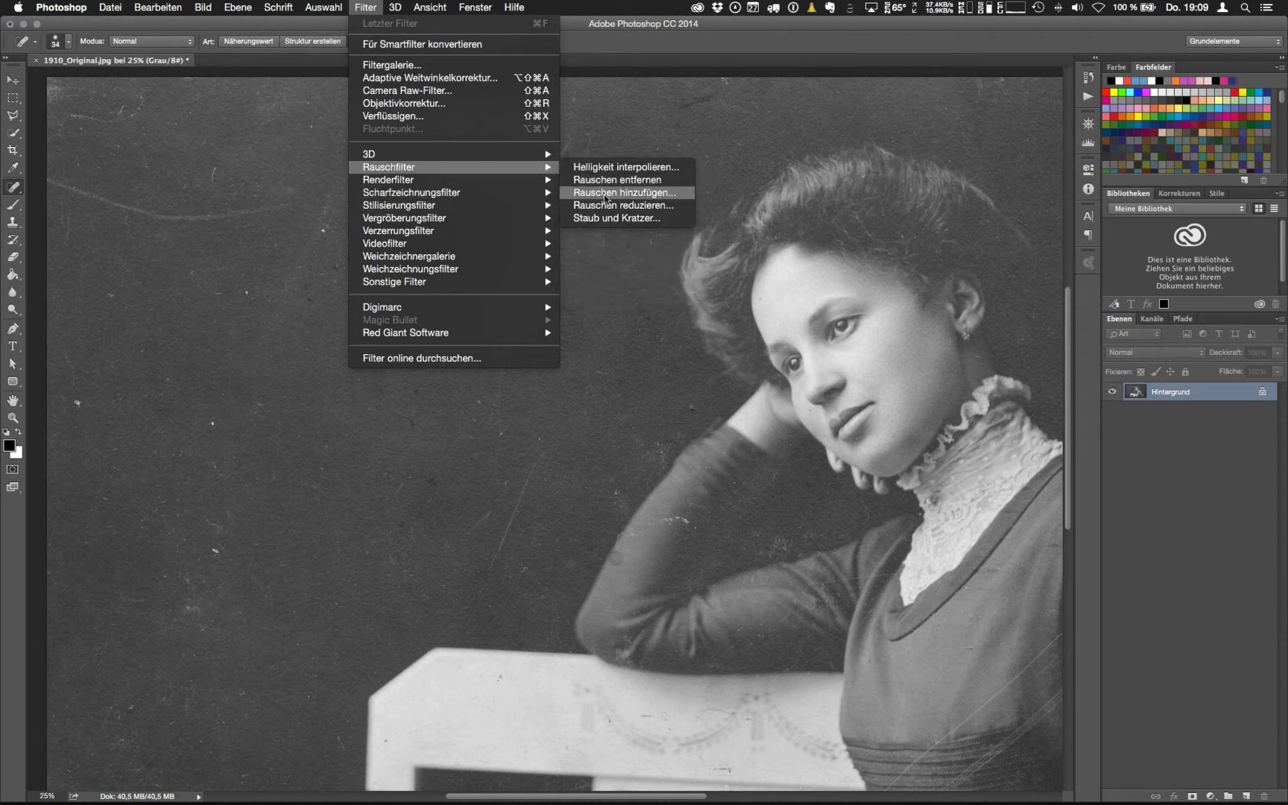
click(605, 218)
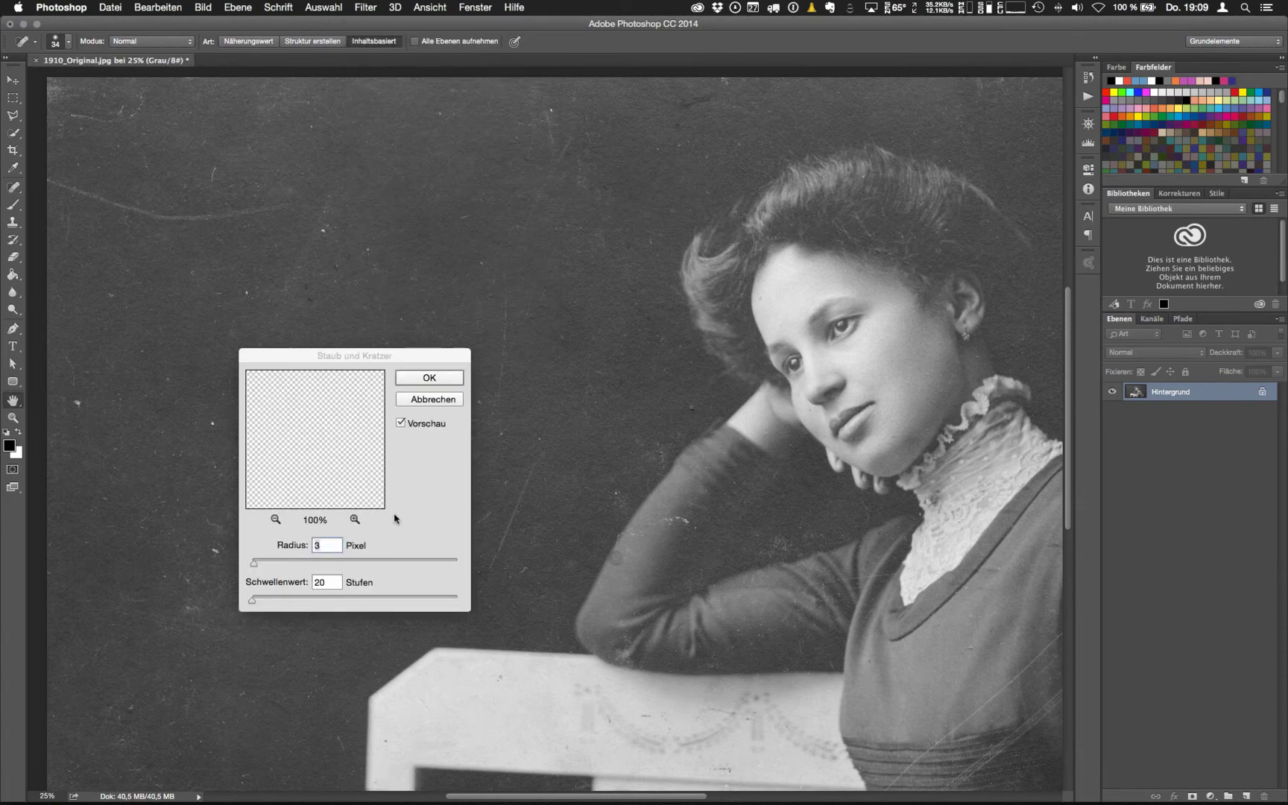
drag(387, 355, 511, 352)
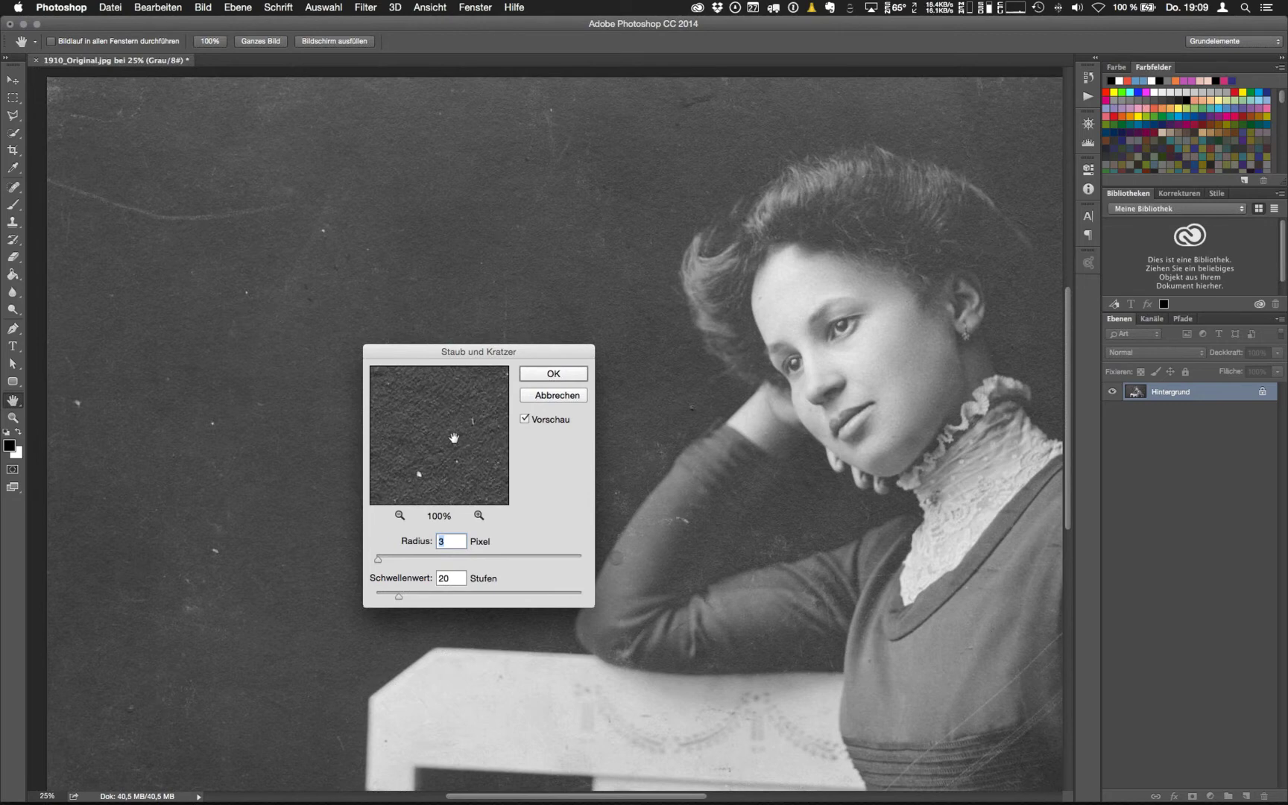
drag(454, 442, 452, 445)
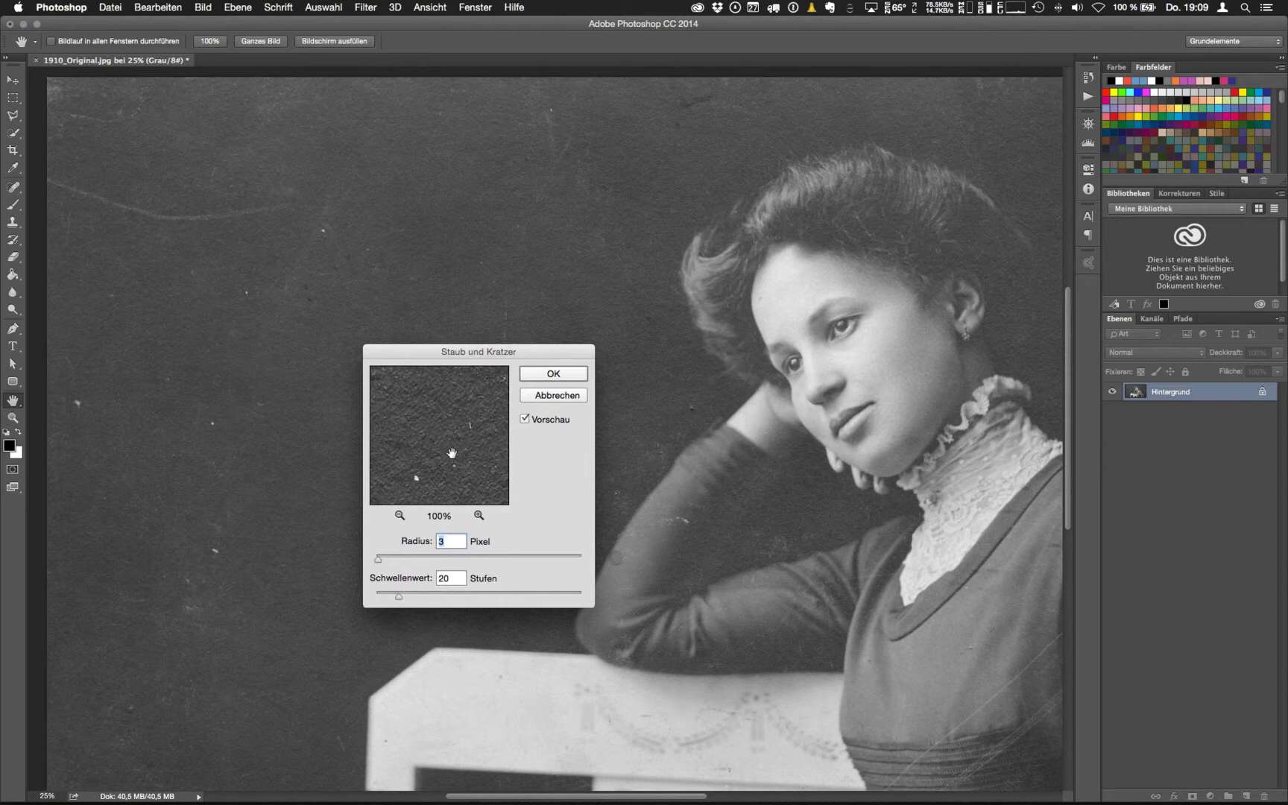
Compare the image with and without the filter preview, and set the radius to 5 pixels and the threshold to 10 levels
click(526, 420)
click(526, 419)
click(525, 420)
text(5)
key(Tab)
text(10)
Examine the woman's eyes in the filter preview at 33% and 50% for lost detail
drag(465, 433, 381, 454)
click(399, 515)
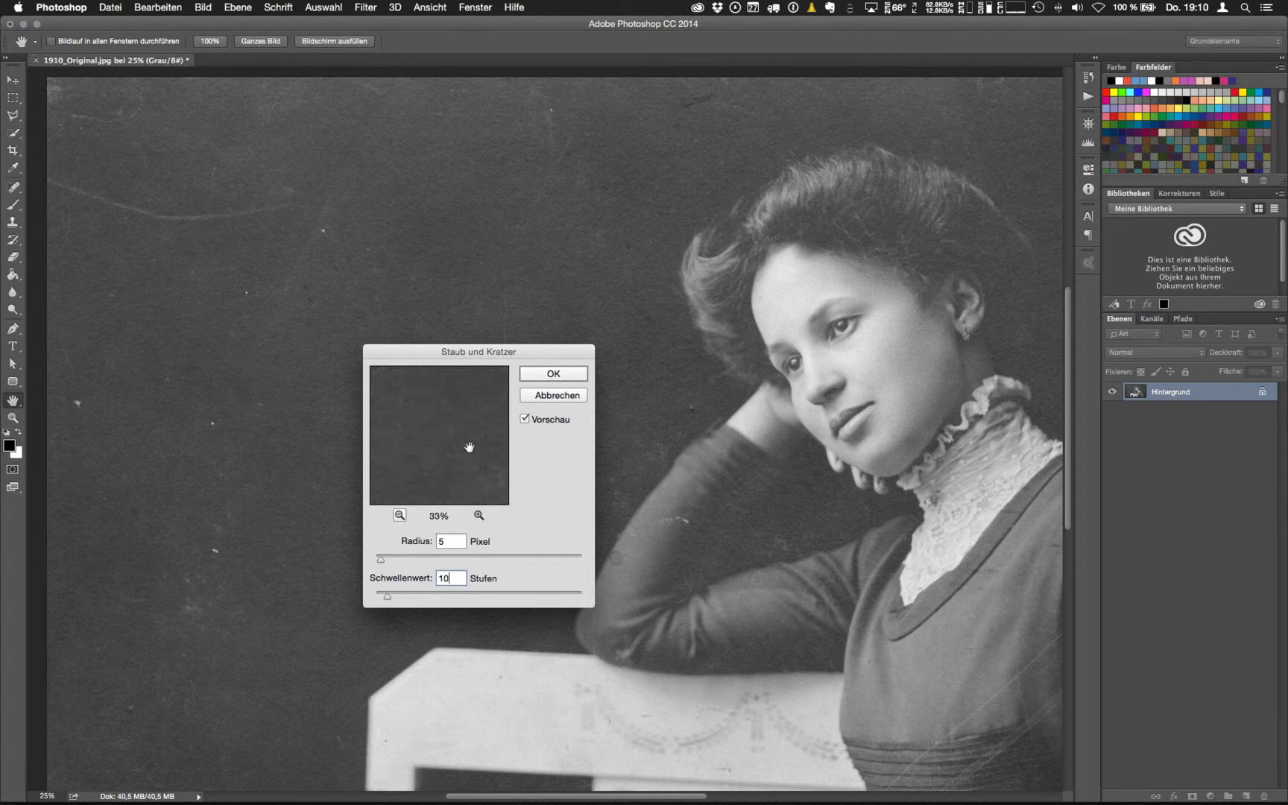
click(399, 515)
drag(474, 440, 393, 491)
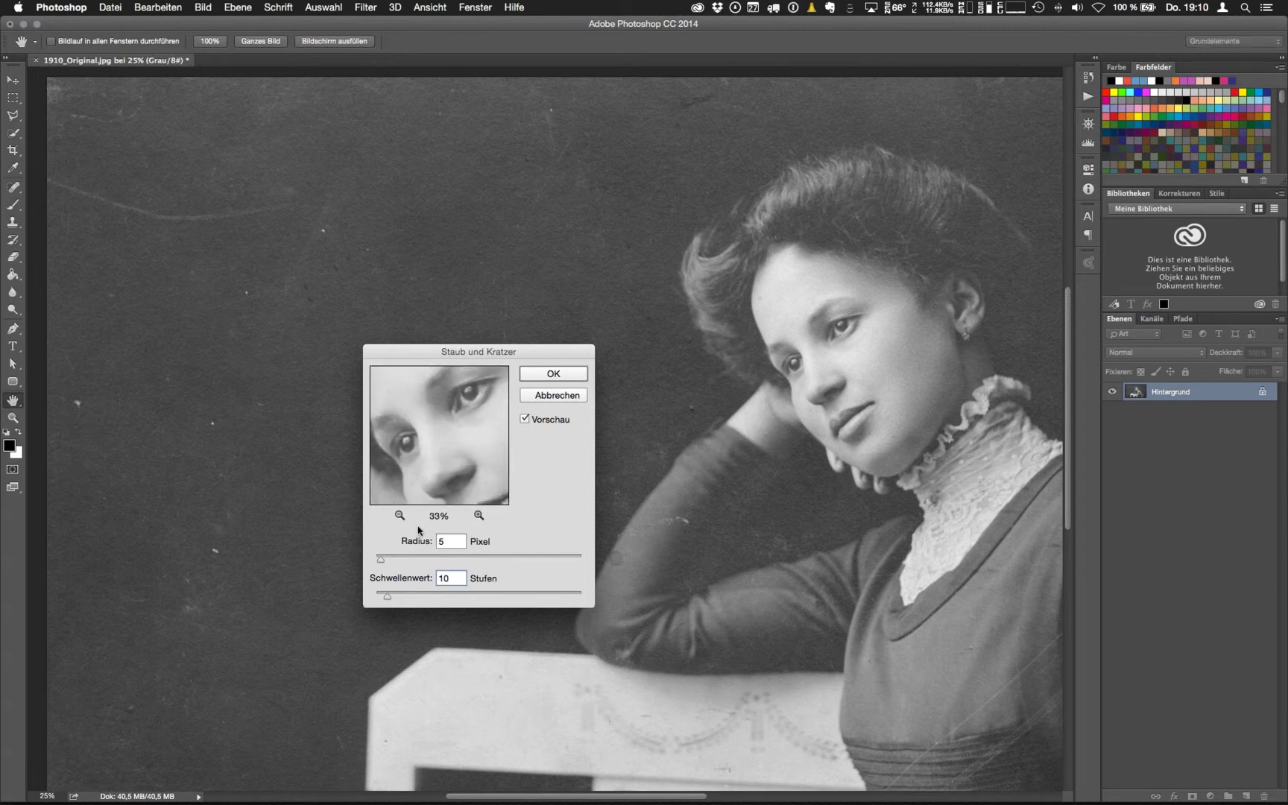
click(479, 515)
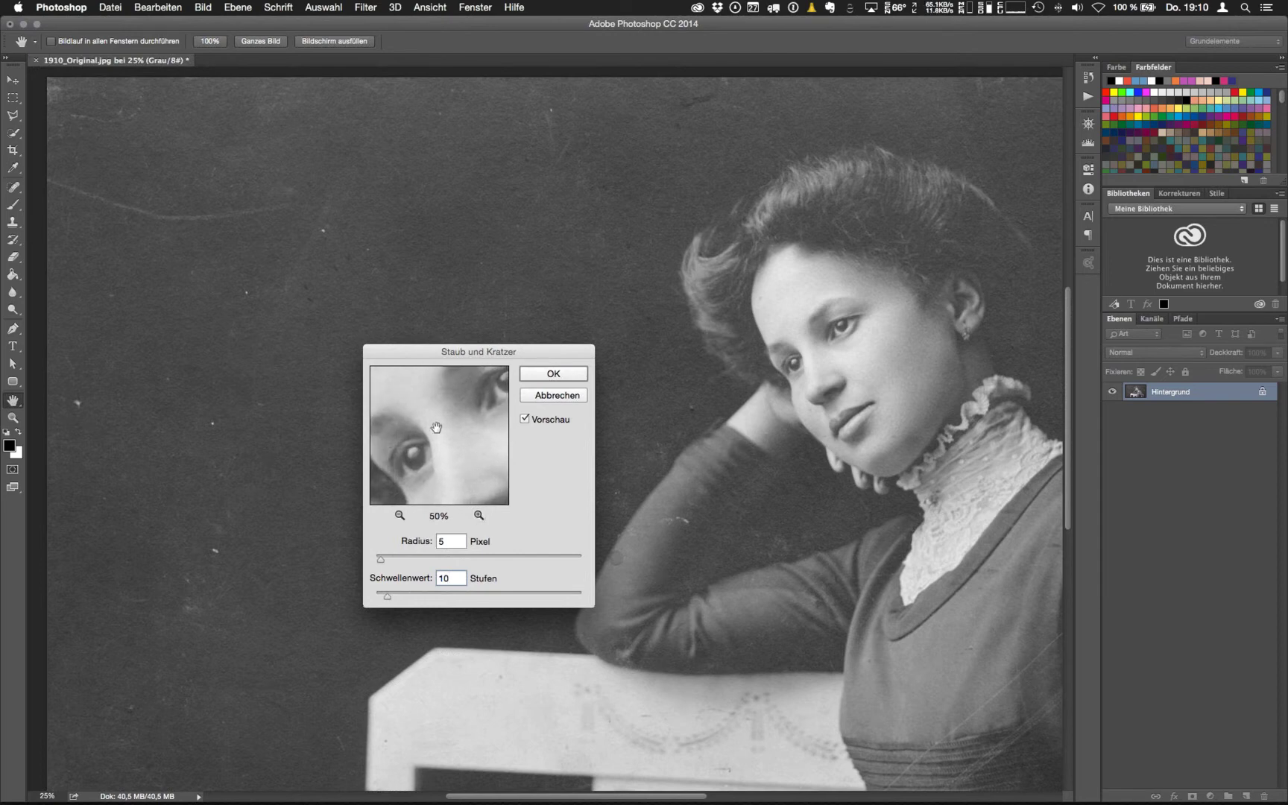
drag(462, 450, 479, 444)
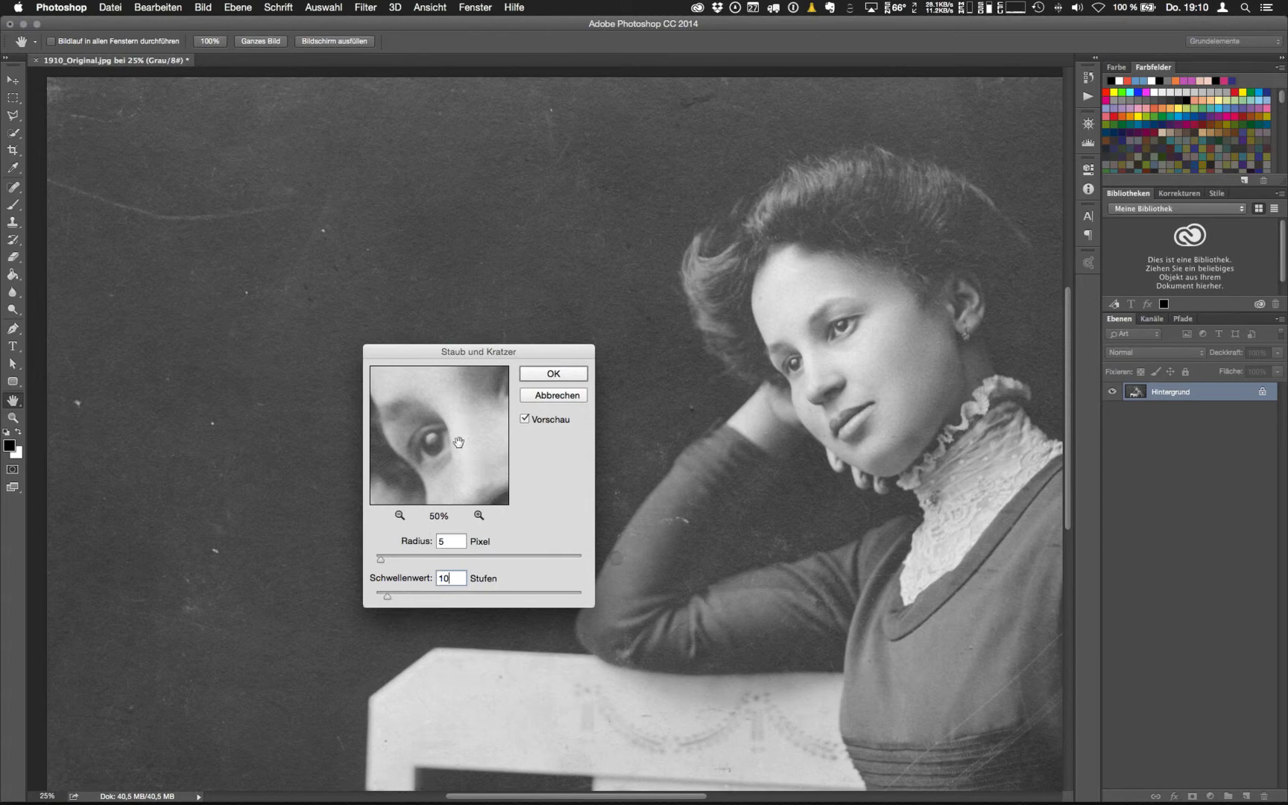
drag(448, 440, 477, 429)
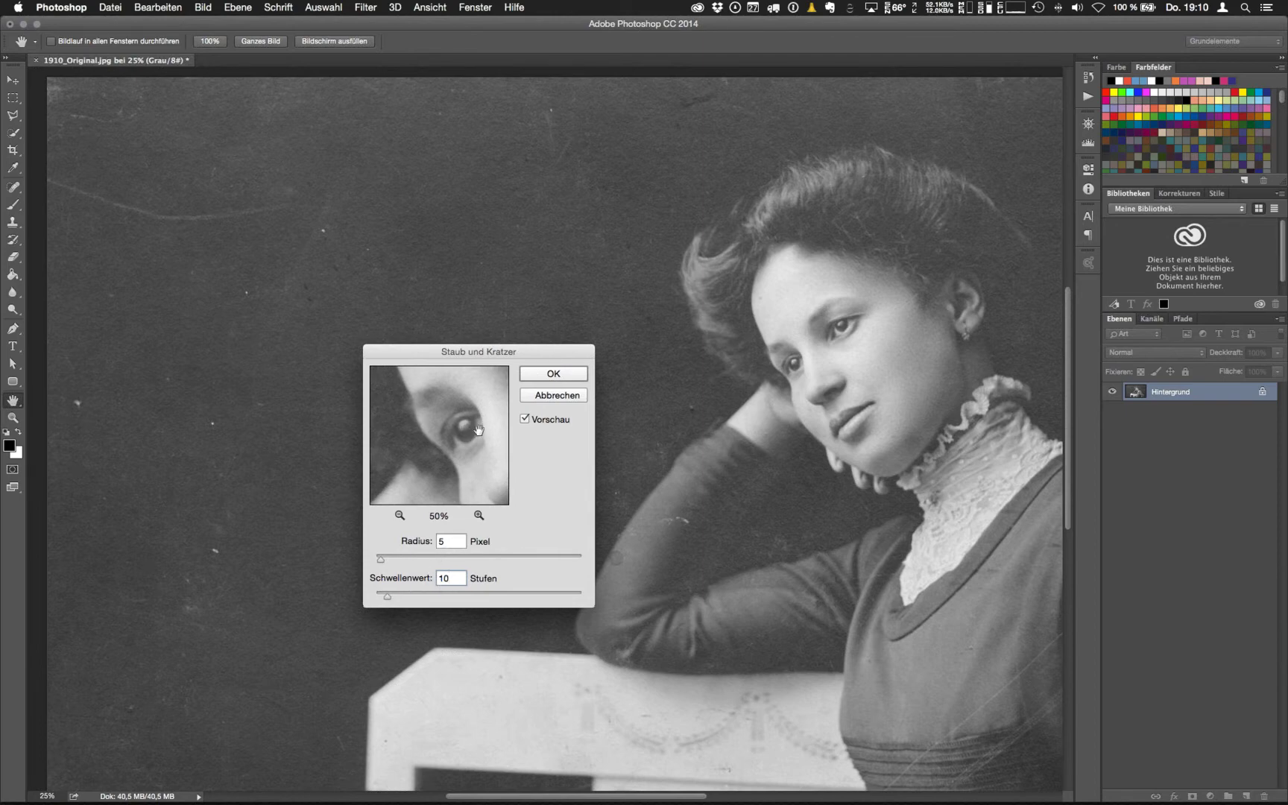
Try a 22-pixel radius, return it to 5 pixels, apply Dust and Scratches to the background layer and undo the filter
drag(412, 559, 399, 560)
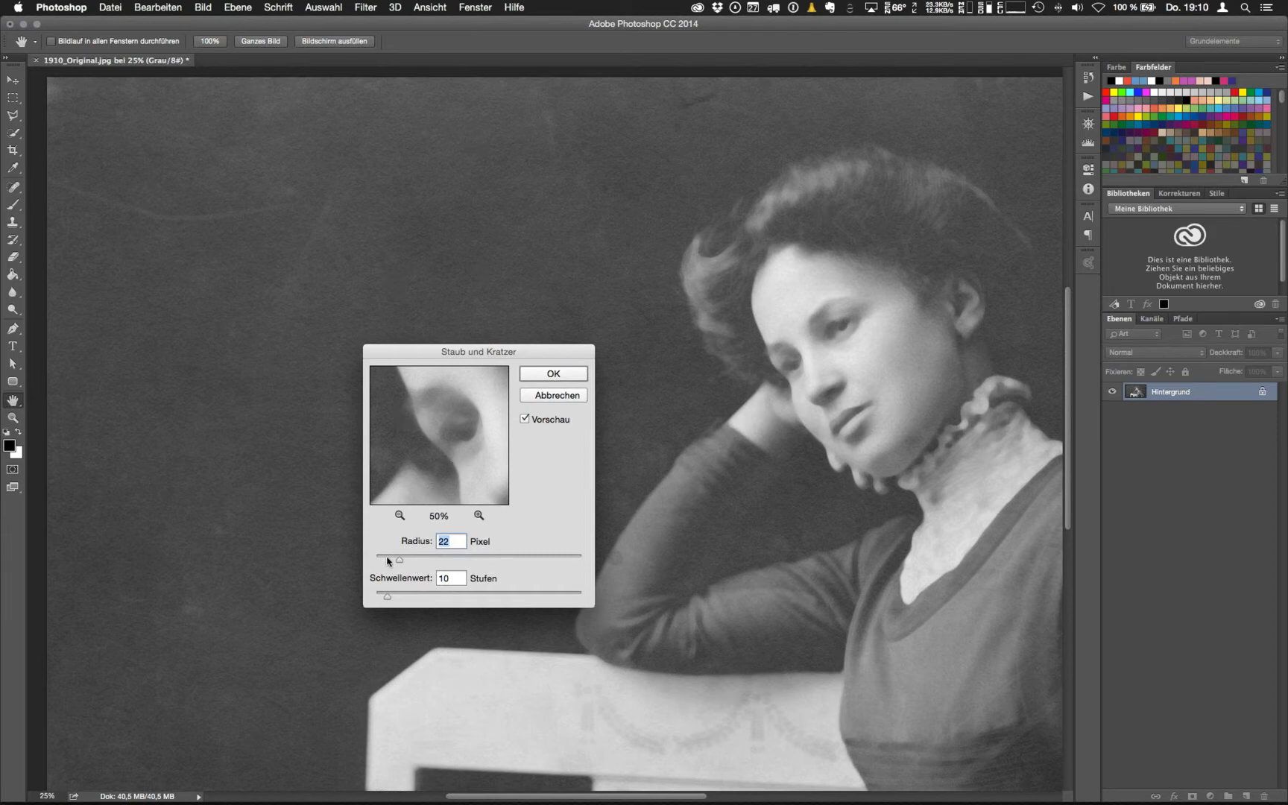
drag(398, 560, 380, 571)
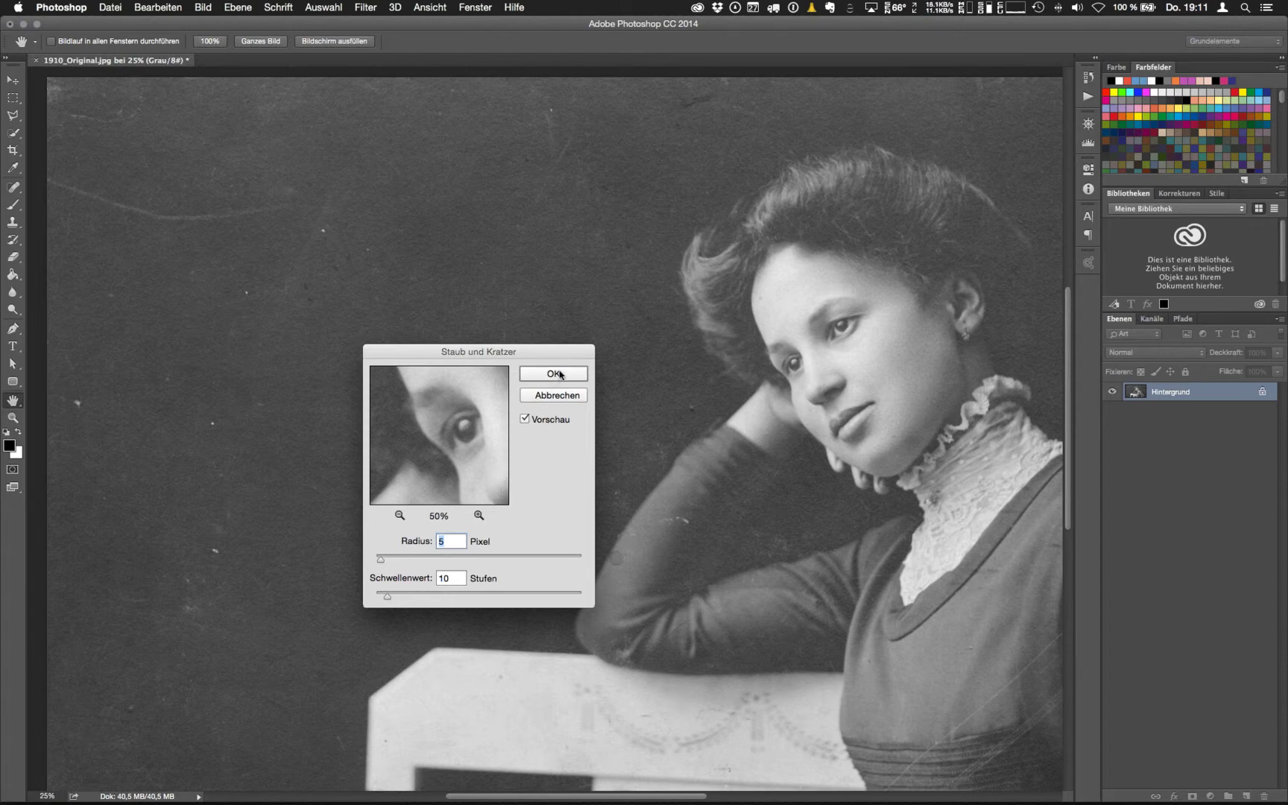
click(561, 373)
key(j)
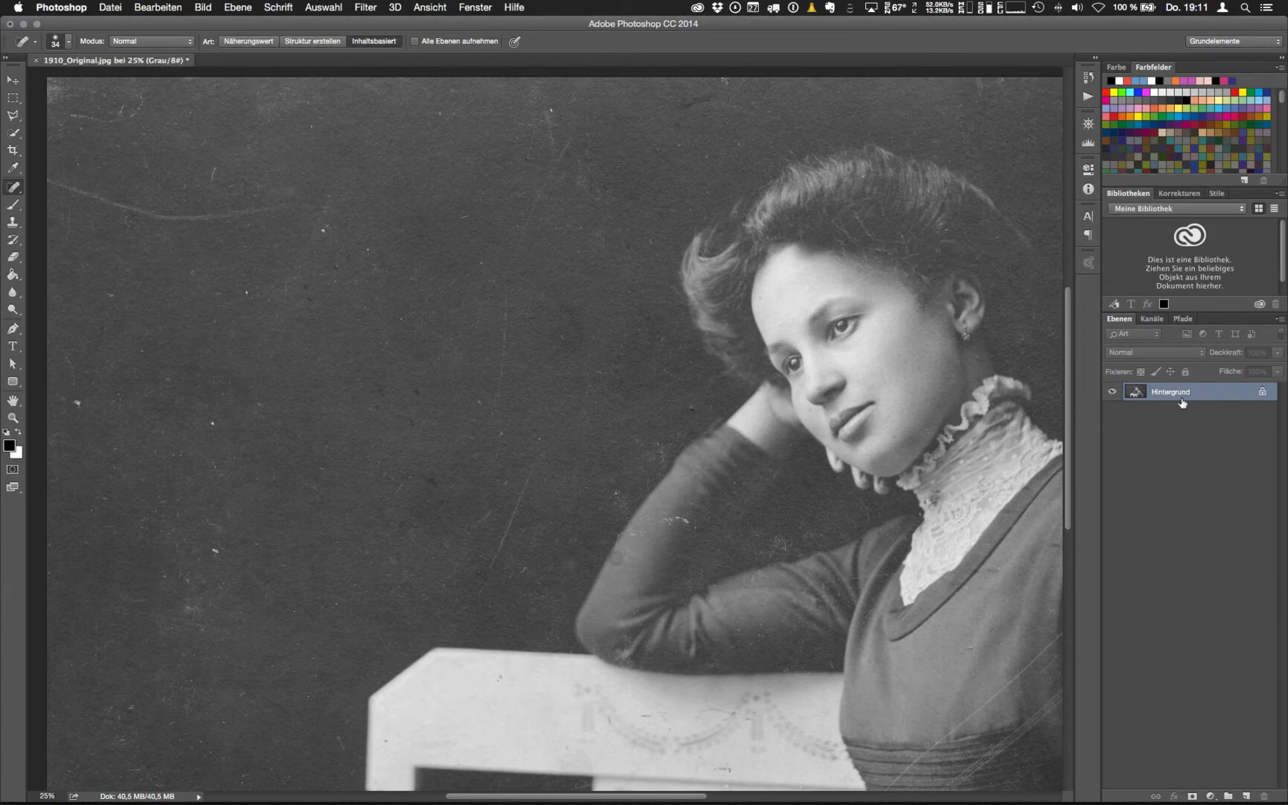
Duplicate the Hintergrund layer and rename the copy Bearbeitet
drag(1179, 395, 1249, 795)
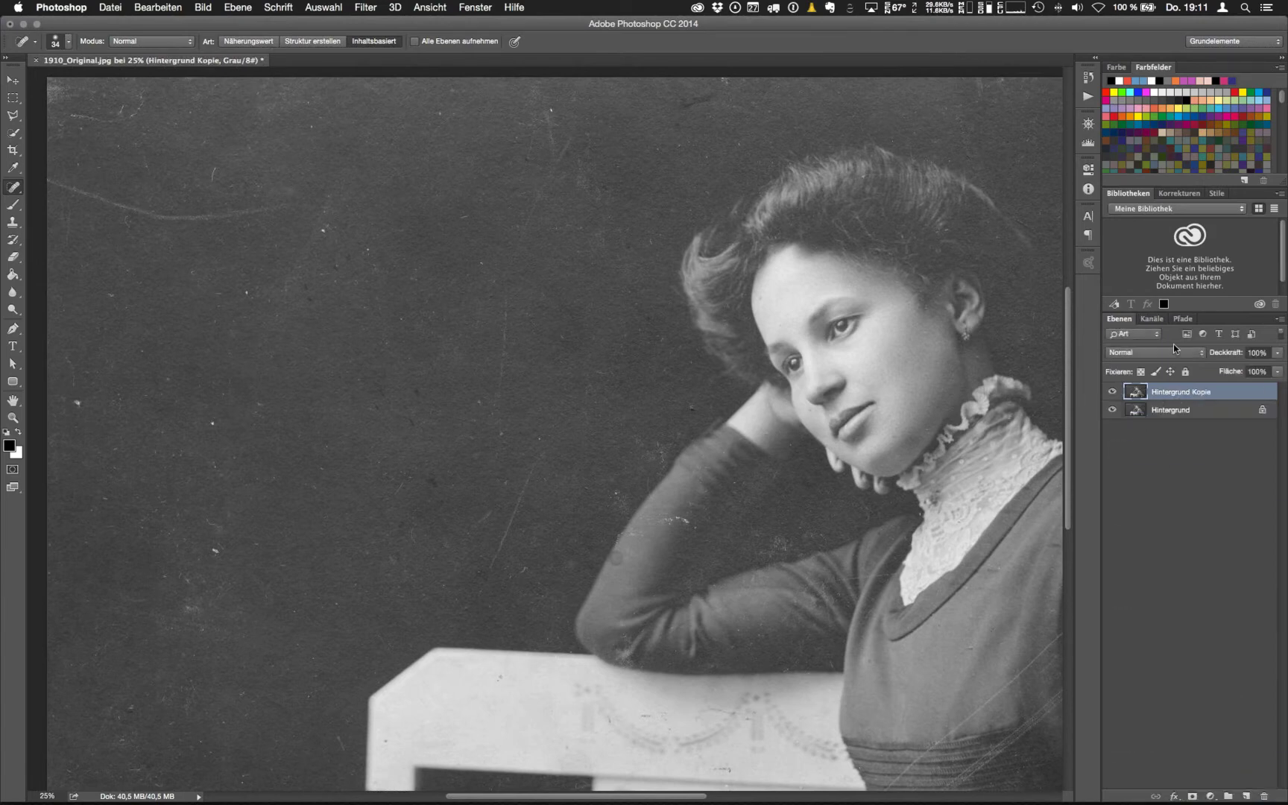
double_click(1182, 395)
text(bearbeitet)
key(Return)
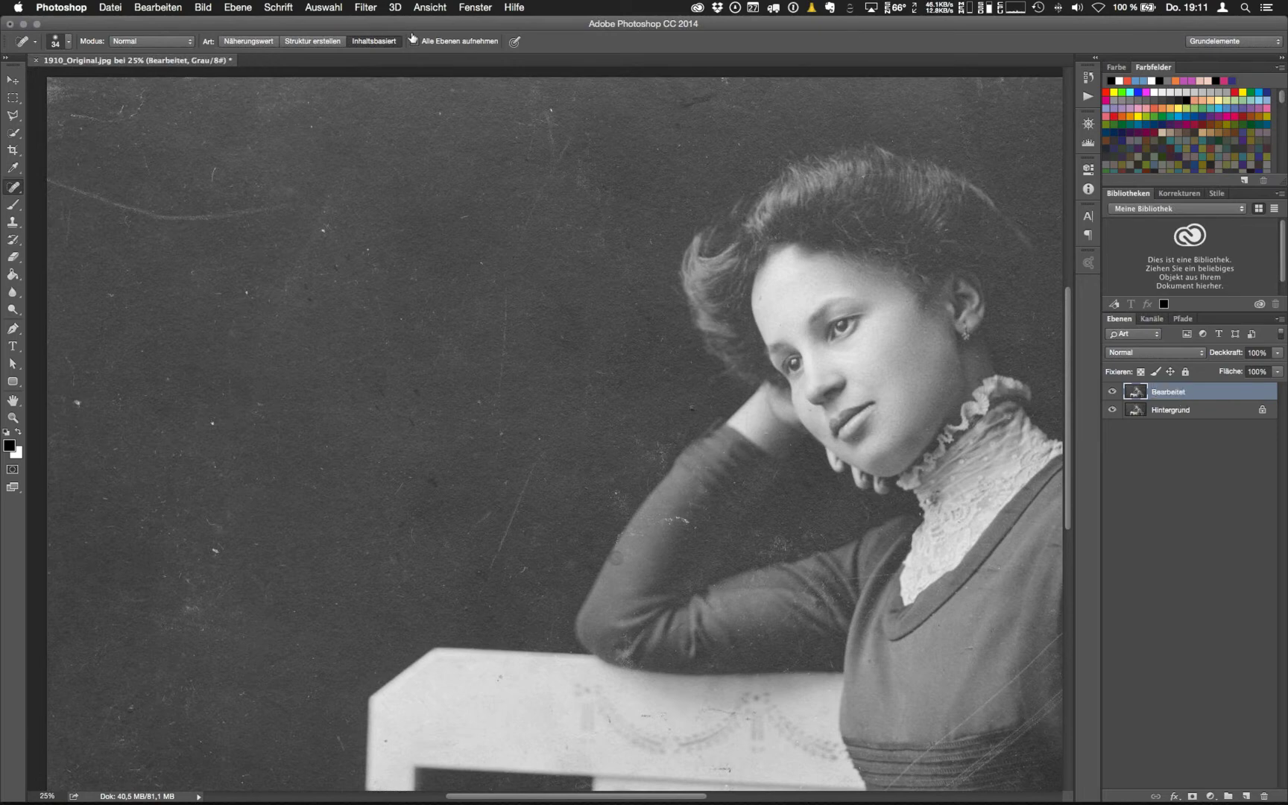
Reapply the Dust and Scratches filter with its last settings to the Bearbeitet layer
click(365, 7)
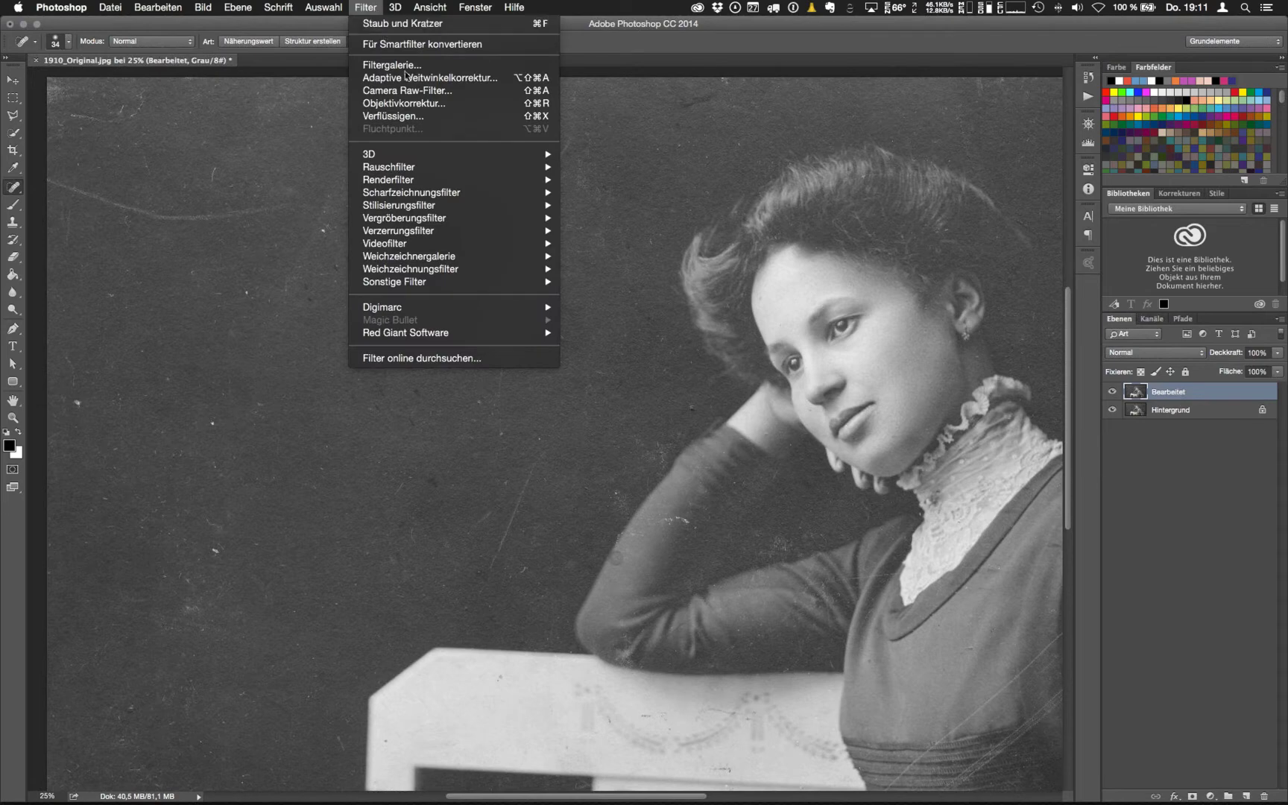
key(Escape)
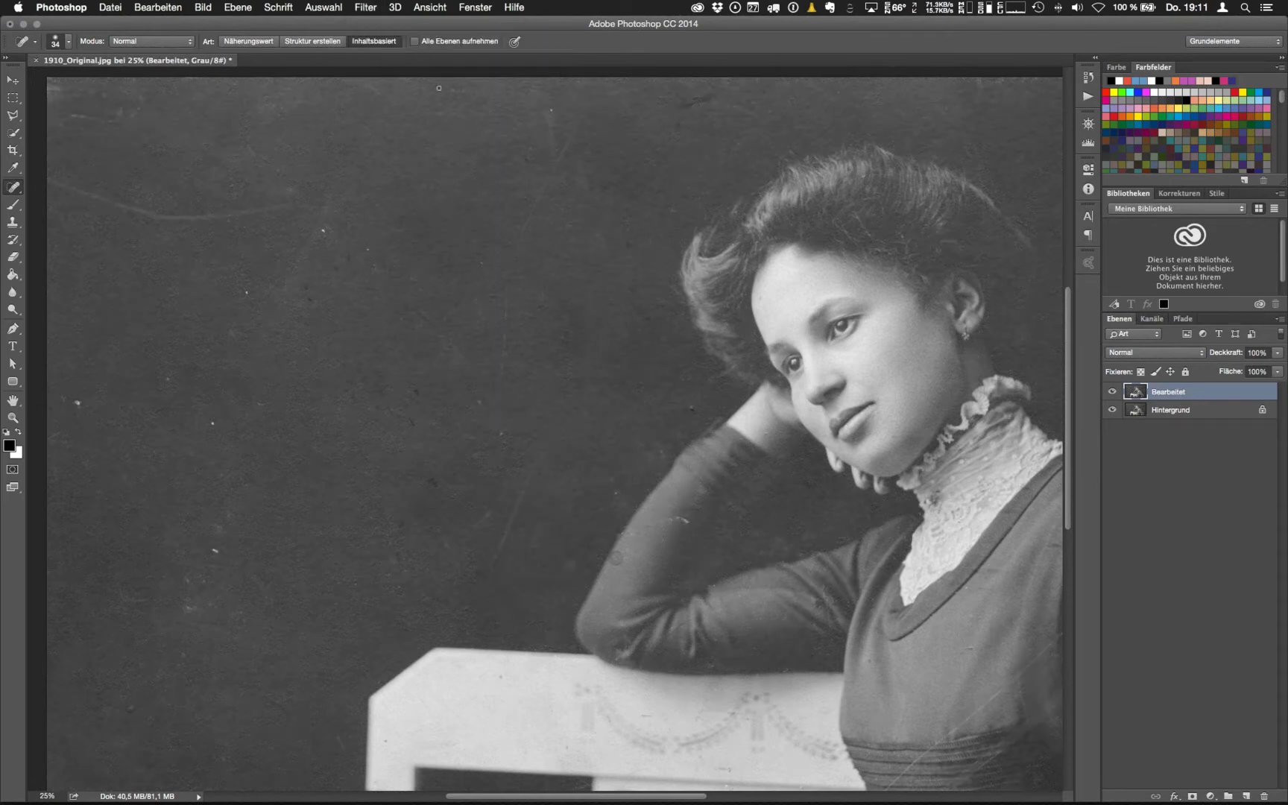
click(371, 8)
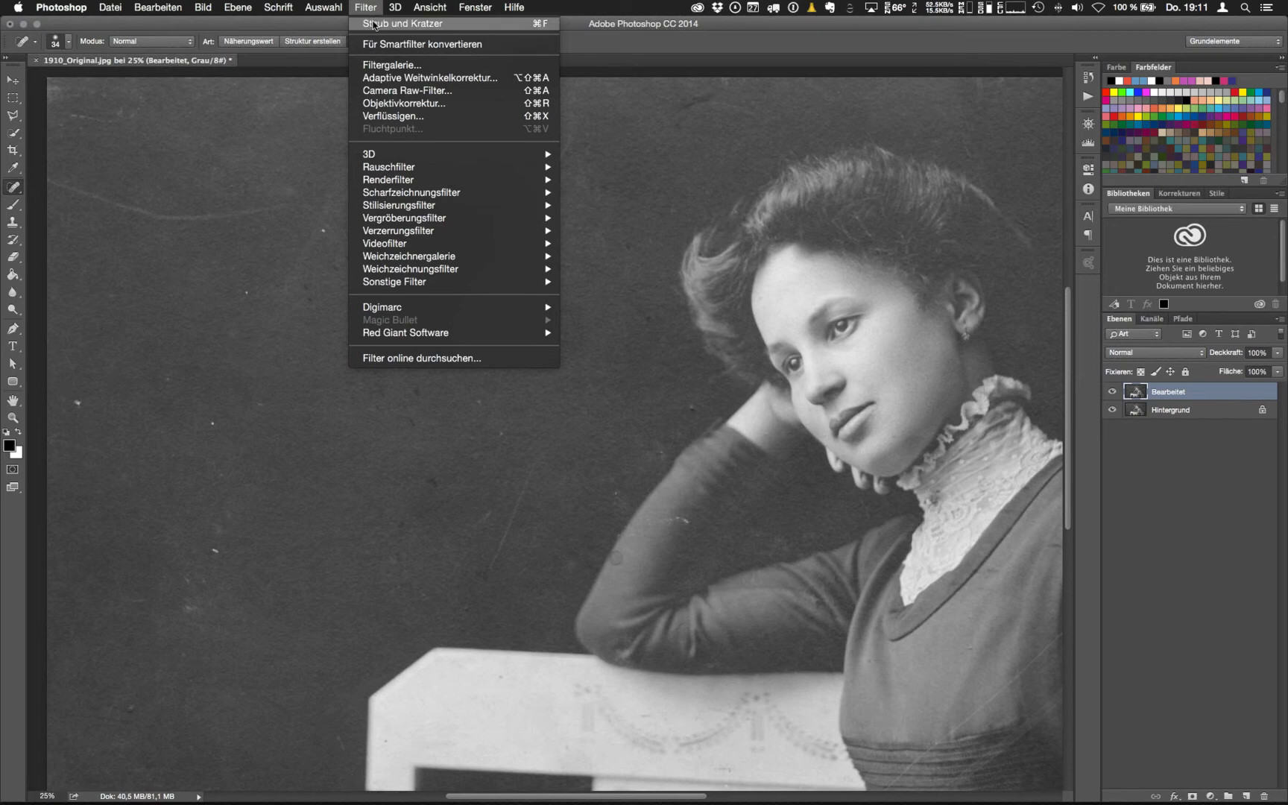
click(480, 27)
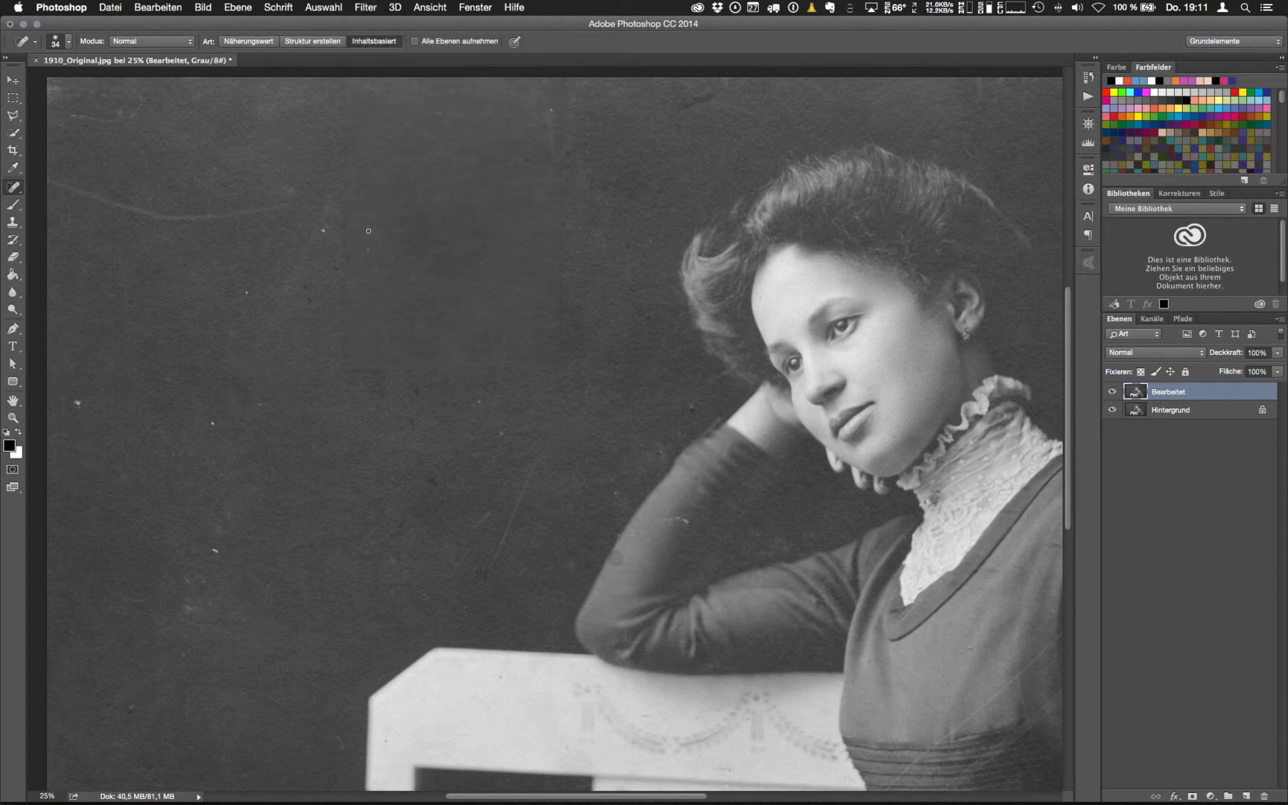
Compare the Bearbeitet layer with the original by toggling its visibility, and examine the dark background at 50%
click(1113, 394)
click(1112, 393)
key(super+plus)
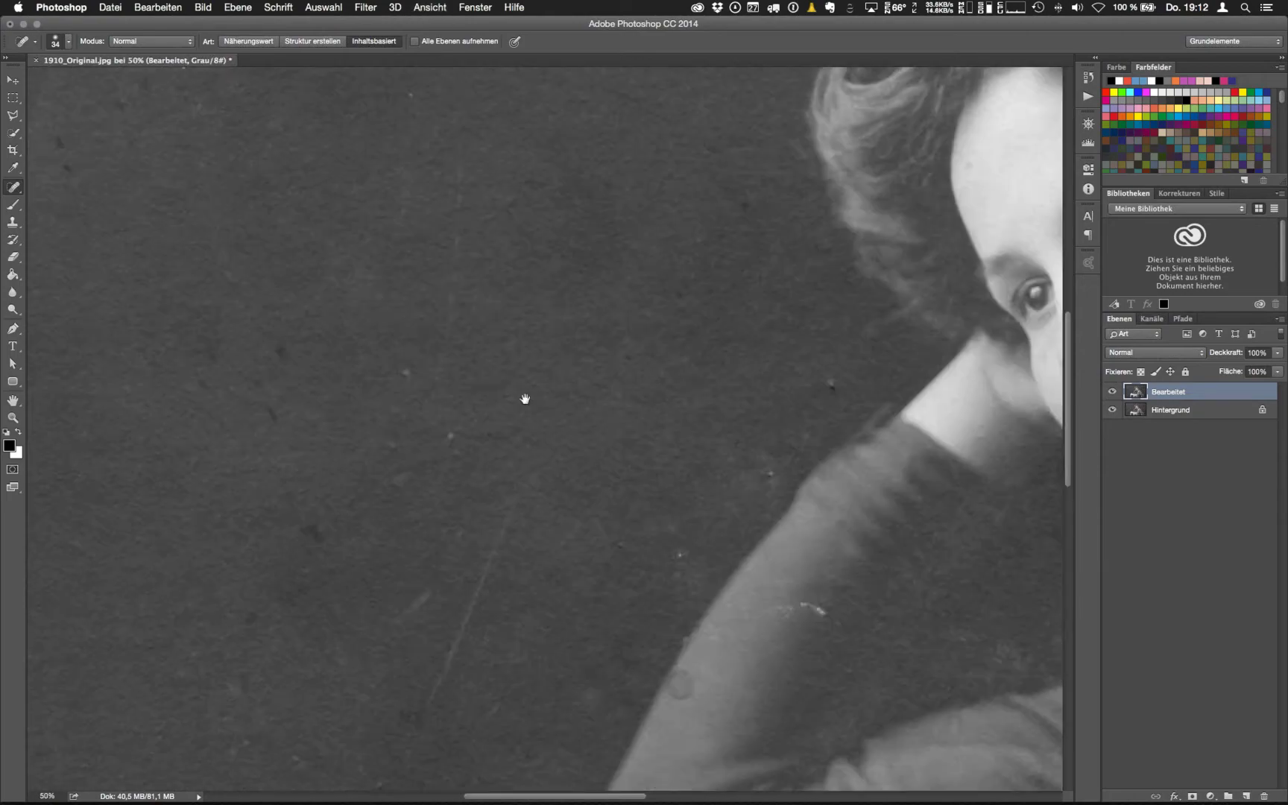
mouse_move(525, 399)
mouse_down()
mouse_move(595, 445)
mouse_move(609, 330)
mouse_up()
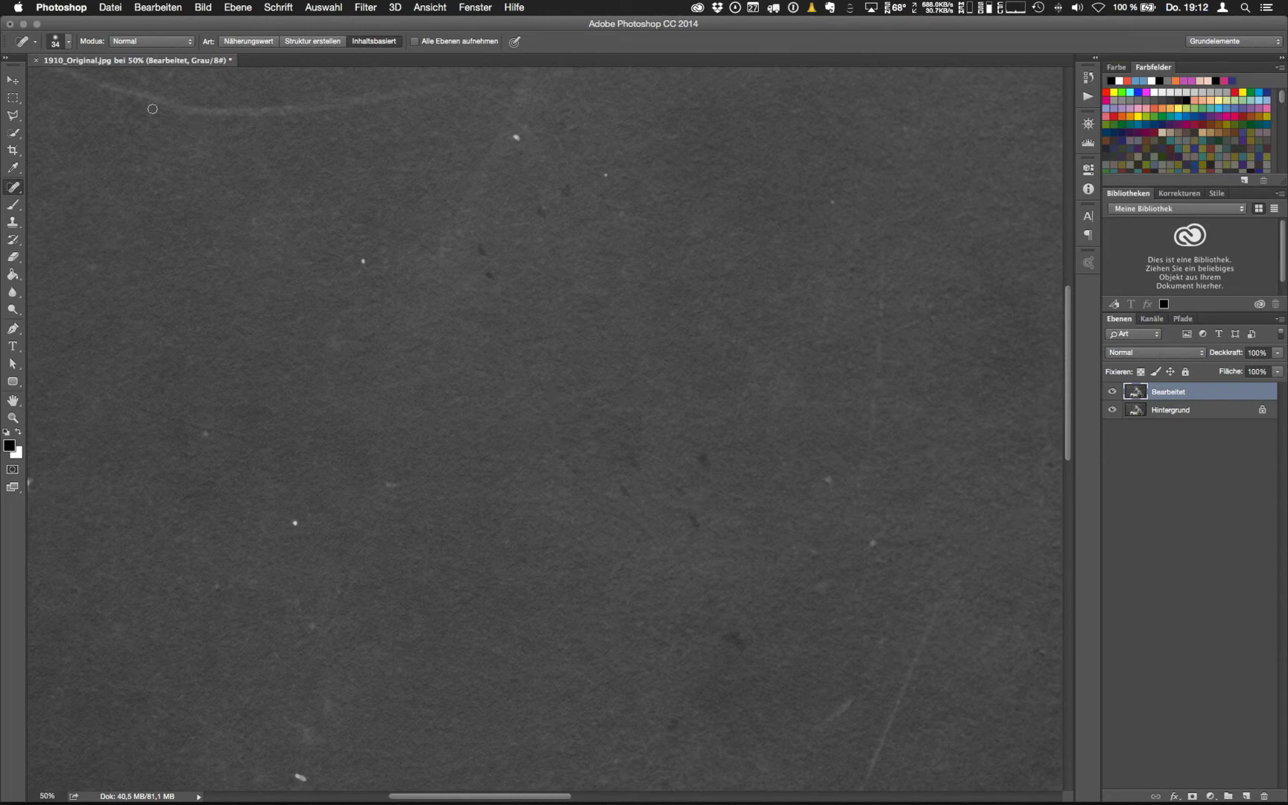
Retouch a dark spot in the background with the Clone Stamp and undo the last stroke
click(13, 223)
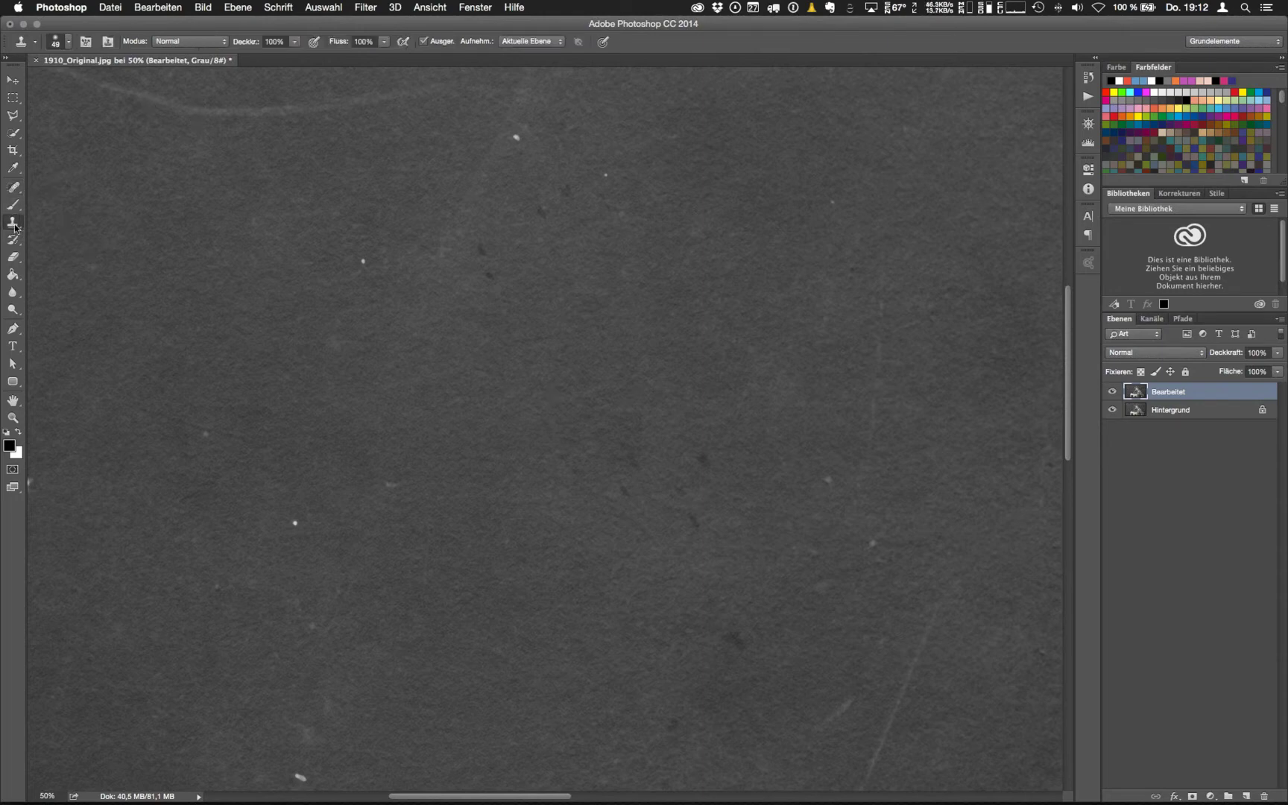
mouse_move(15, 226)
mouse_down()
mouse_move(120, 218)
mouse_move(272, 242)
mouse_up()
click(479, 247)
mouse_move(479, 248)
mouse_down()
mouse_move(495, 248)
mouse_move(449, 273)
mouse_move(483, 239)
mouse_move(486, 261)
mouse_up()
key(super+z)
Enlarge the Spot Healing Brush to about 53 pixels and remove two white specks and a dark spot from the background
click(14, 187)
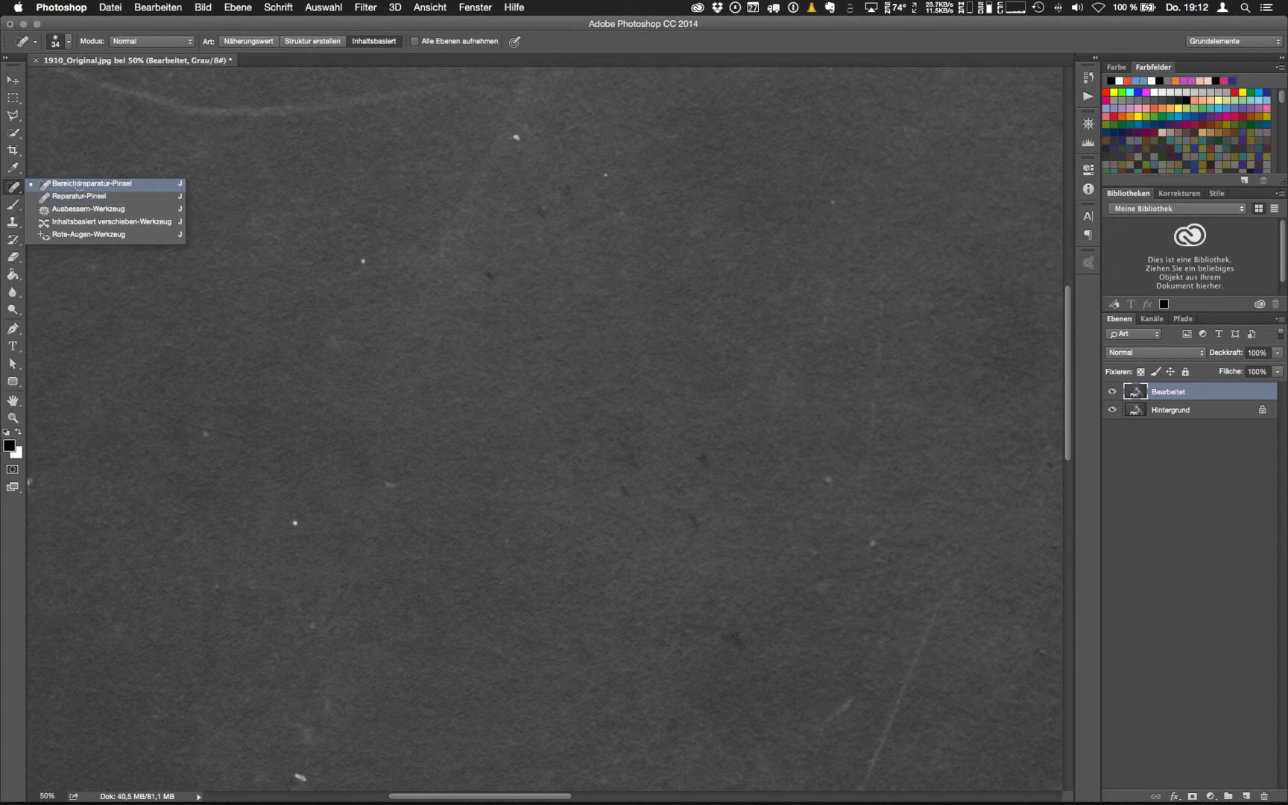
key(Escape)
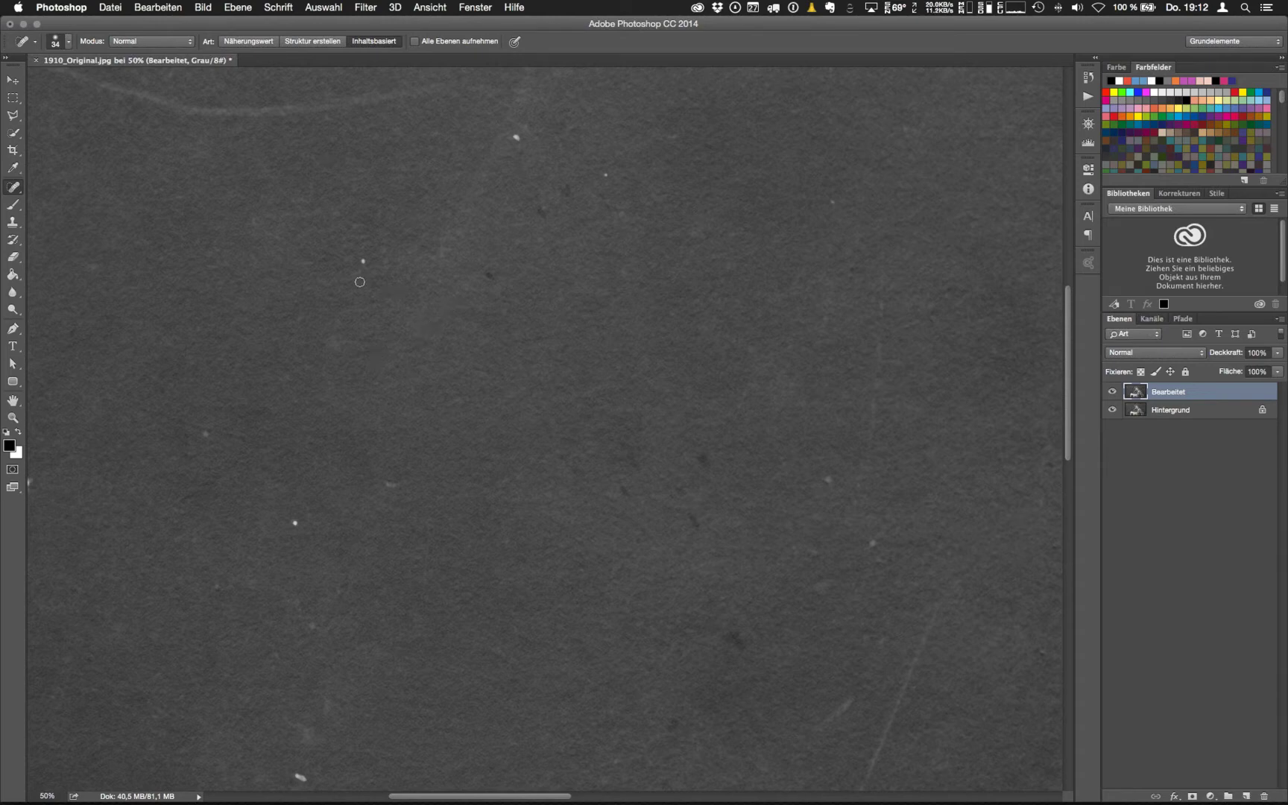
right_click(363, 260)
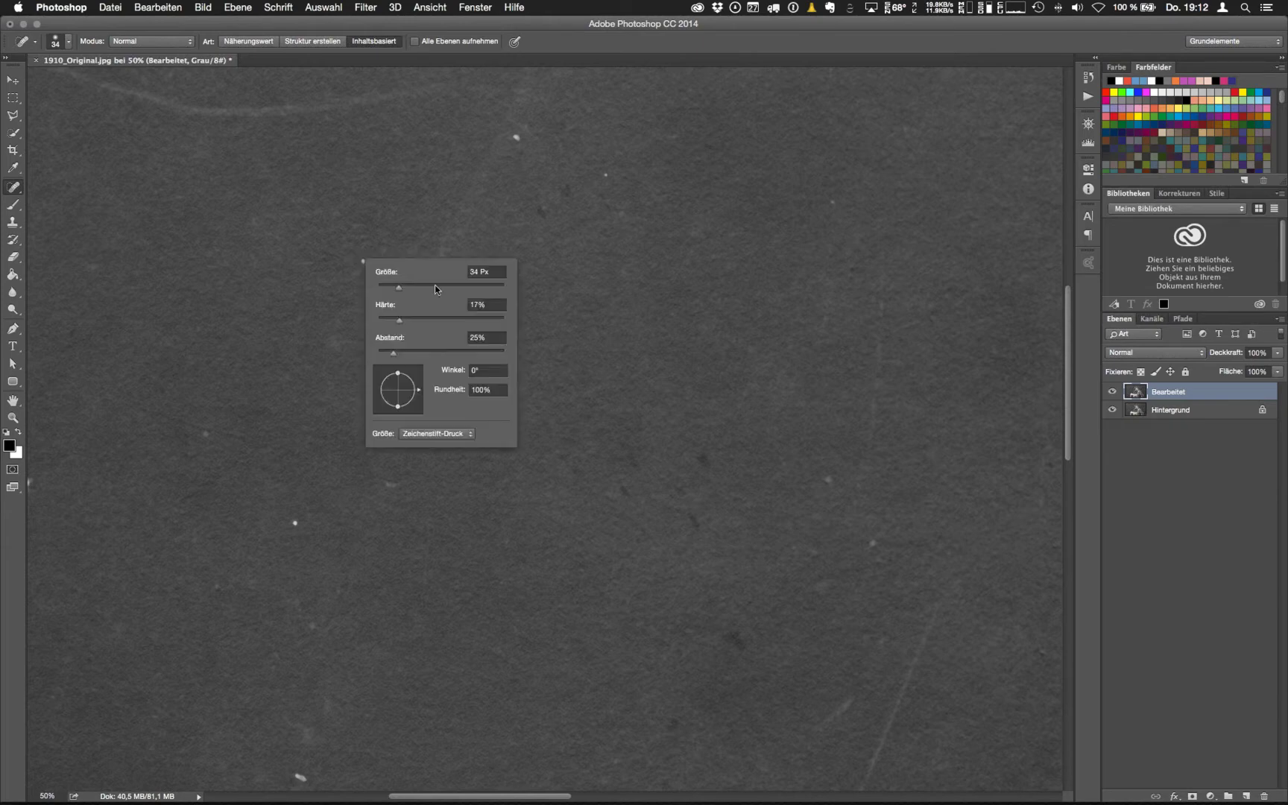
click(411, 287)
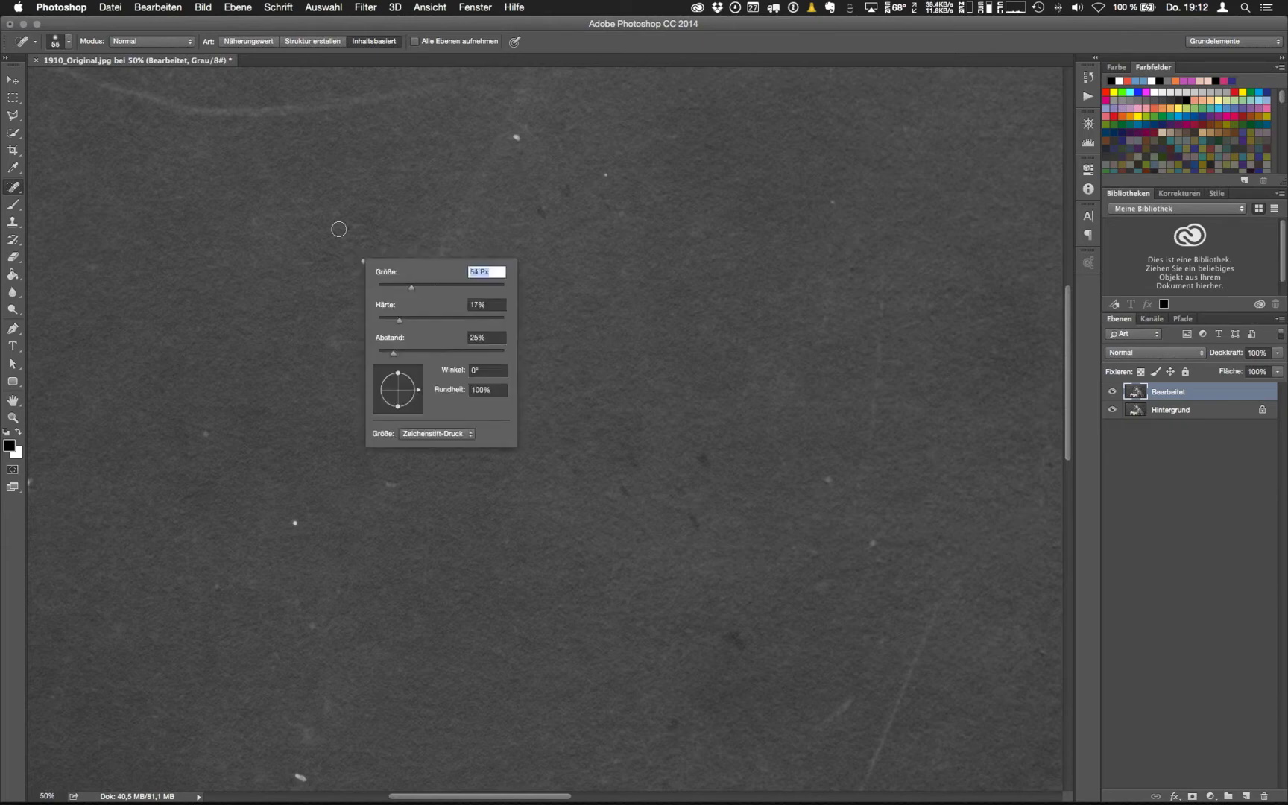
click(360, 263)
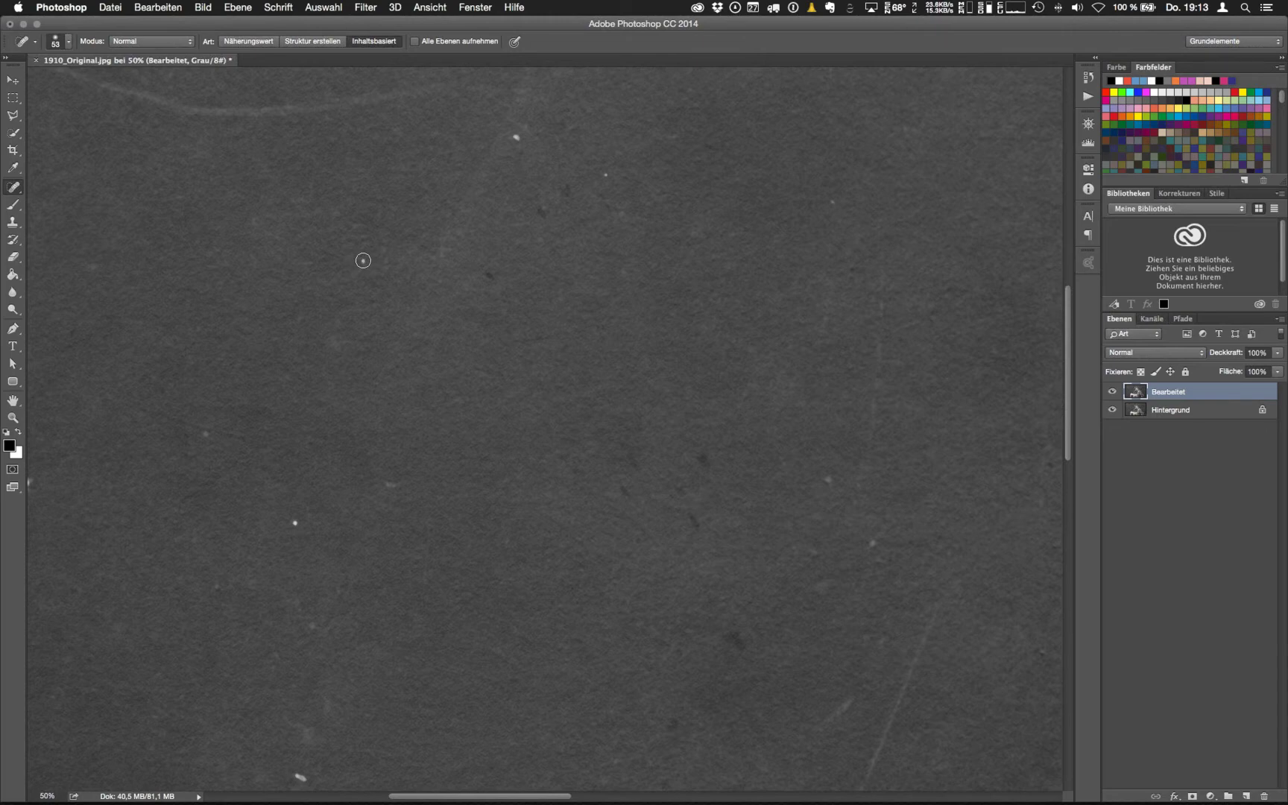
click(363, 261)
click(515, 137)
click(702, 460)
Switch to System Preferences, minimise the Finder window and open the Wacom tablet settings
mouse_move(961, 801)
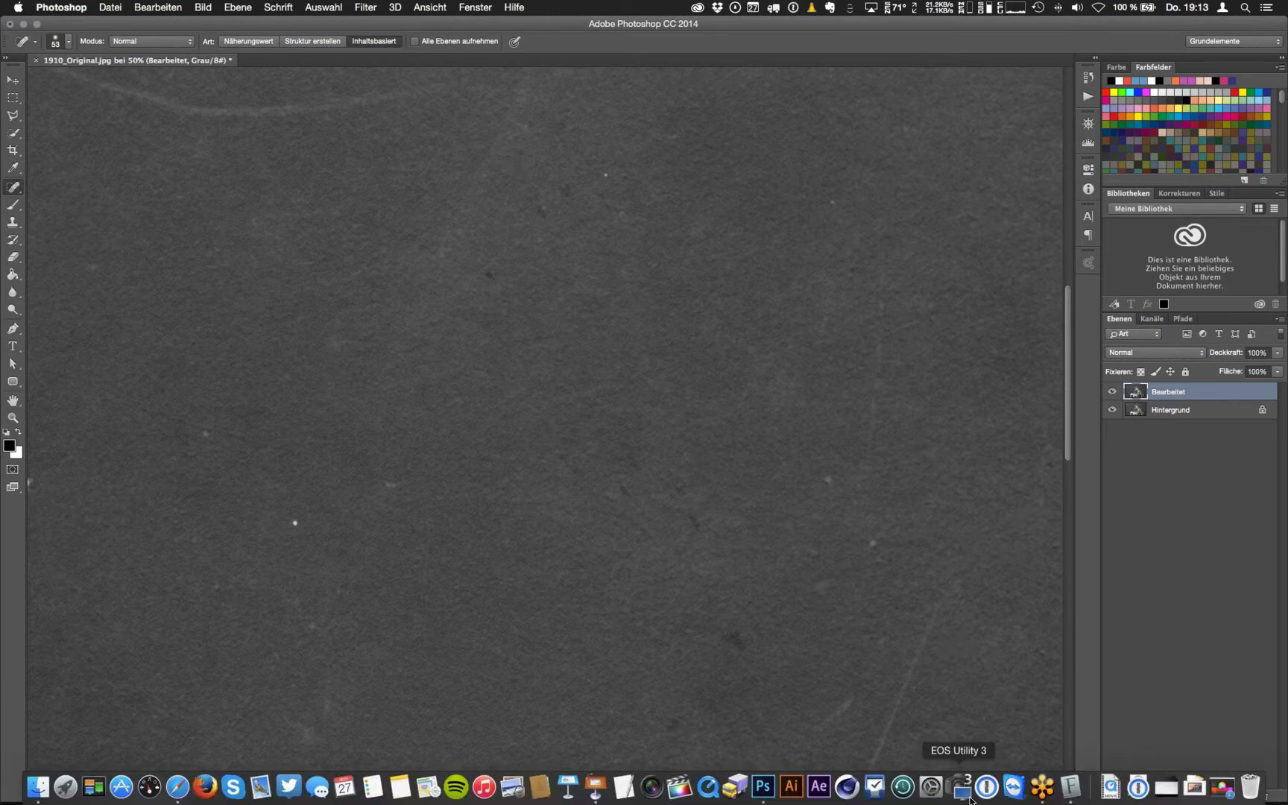
click(945, 798)
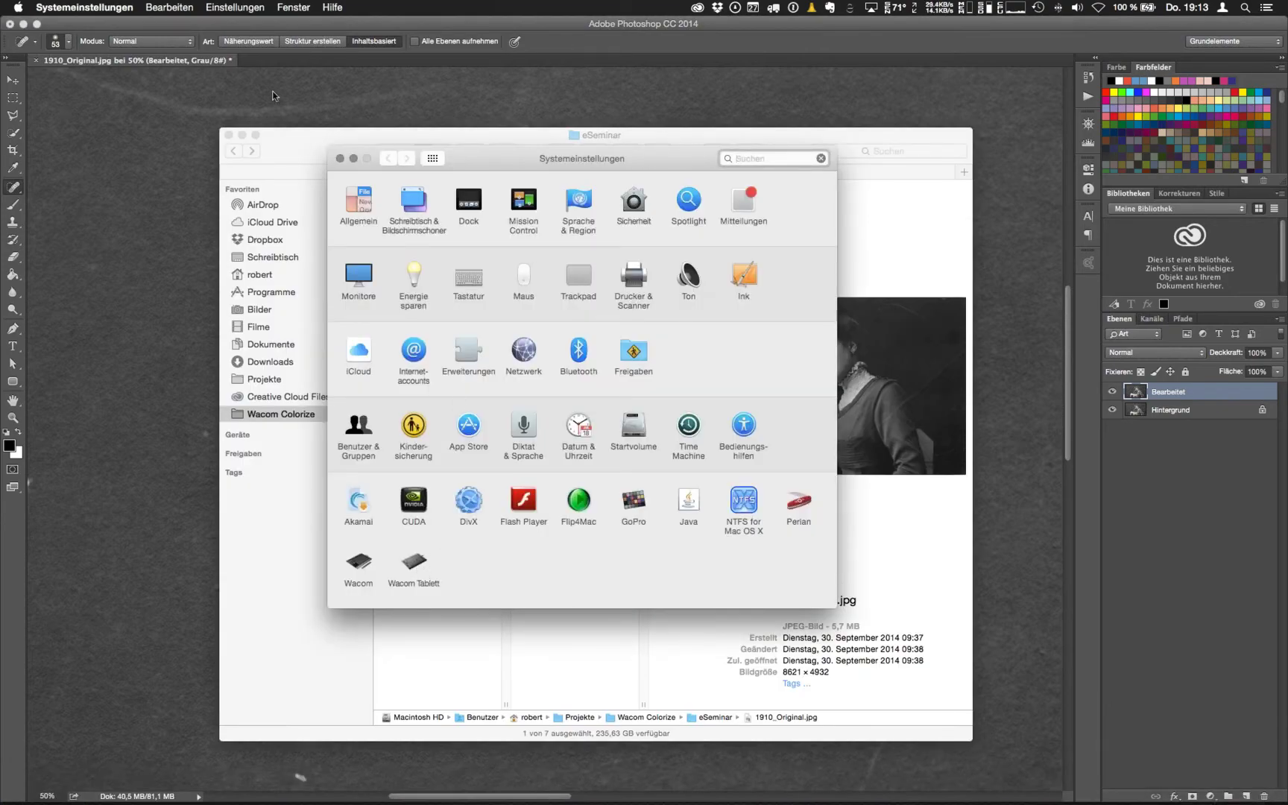
click(242, 135)
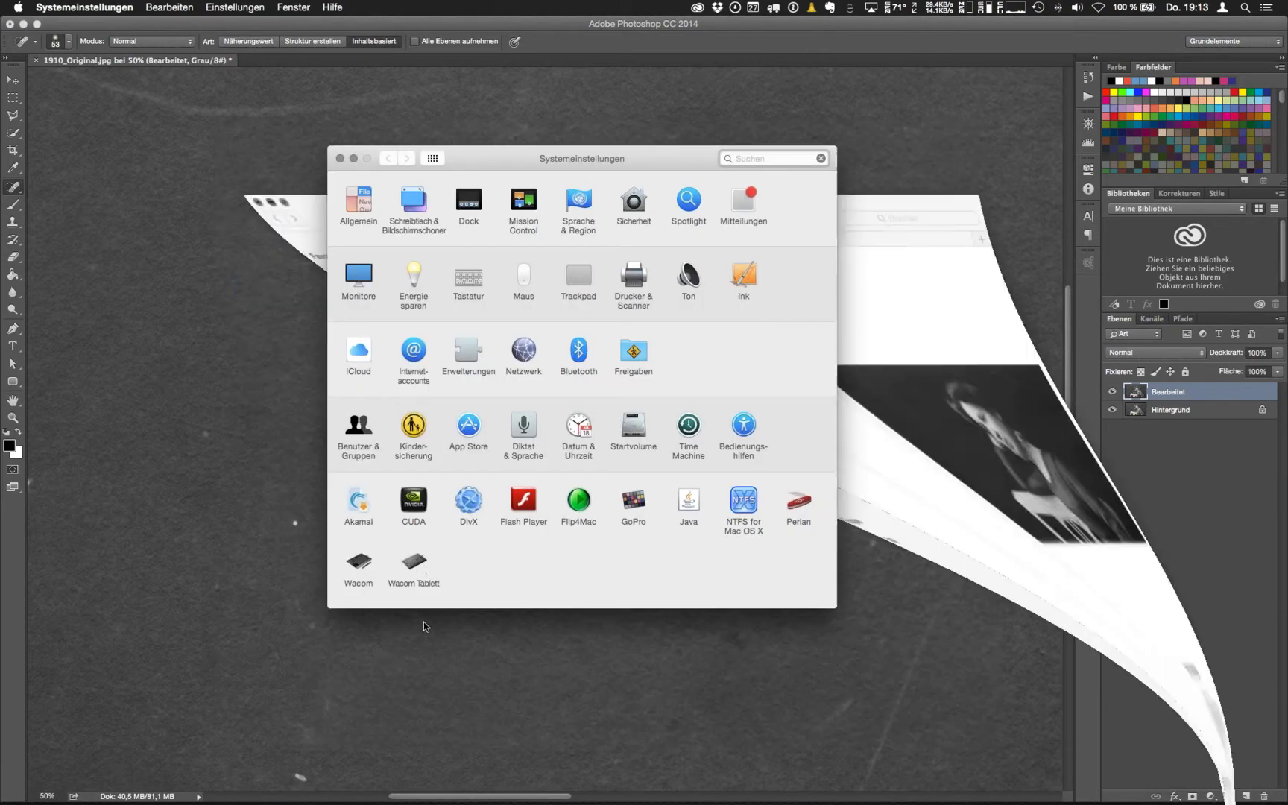
click(414, 567)
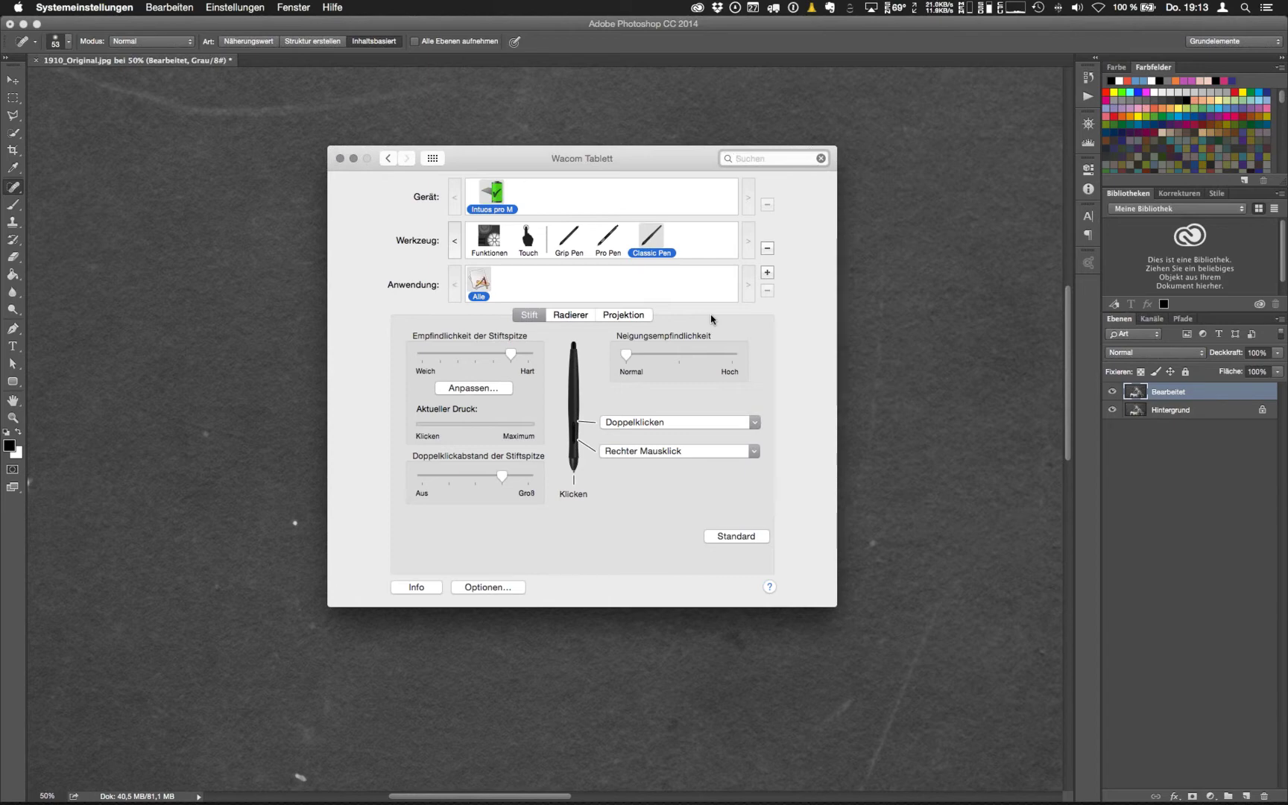
Set the Classic Pen's tip sensitivity to the midpoint between soft and hard
click(475, 355)
mouse_move(475, 361)
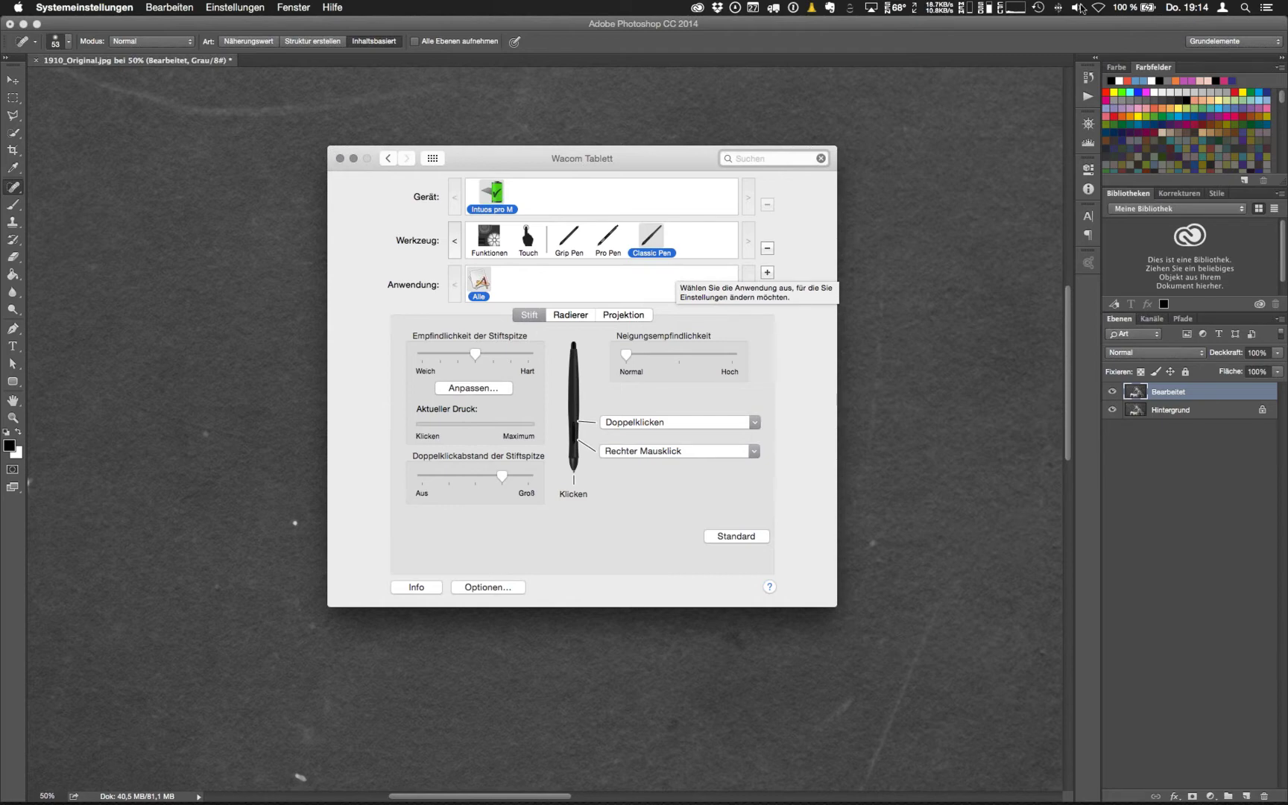
drag(478, 347, 499, 358)
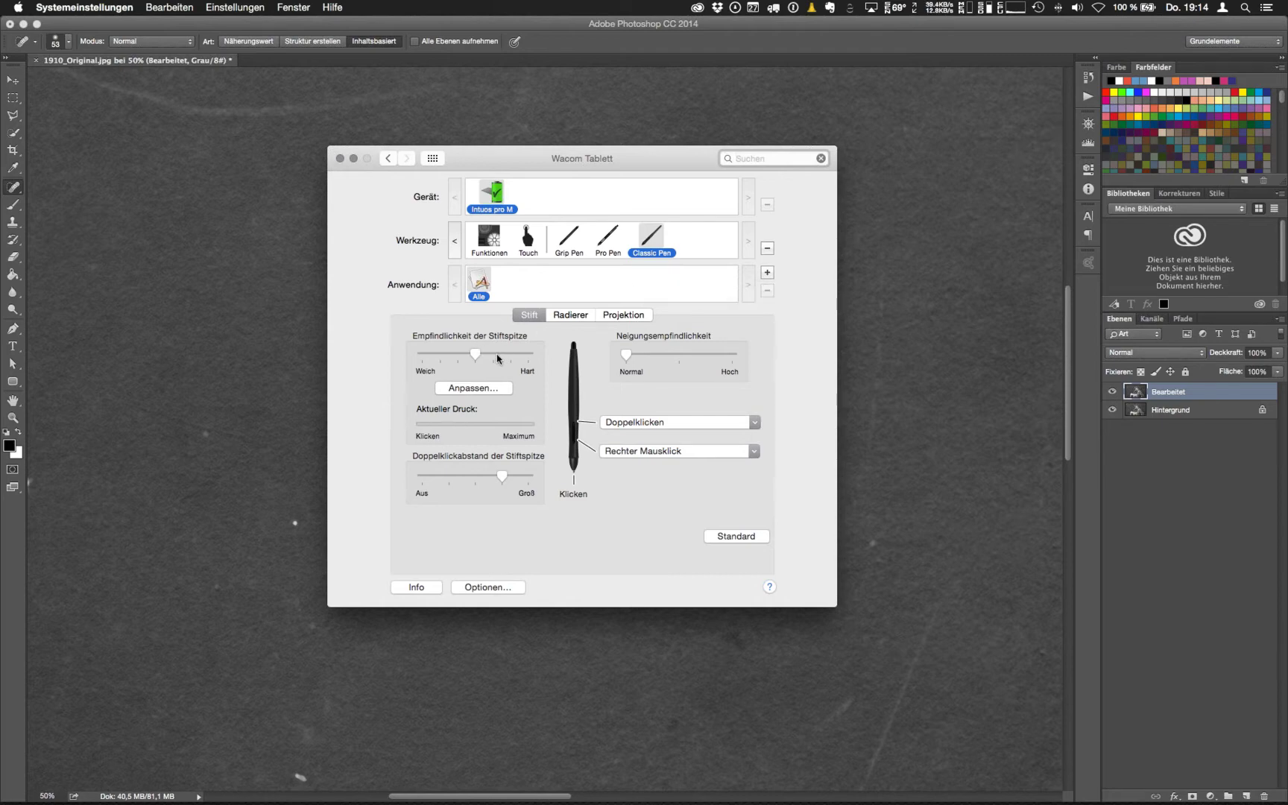
Compare the tip sensitivity and side switch assignments of the Grip Pen, Pro Pen and Classic Pen
click(609, 237)
click(569, 237)
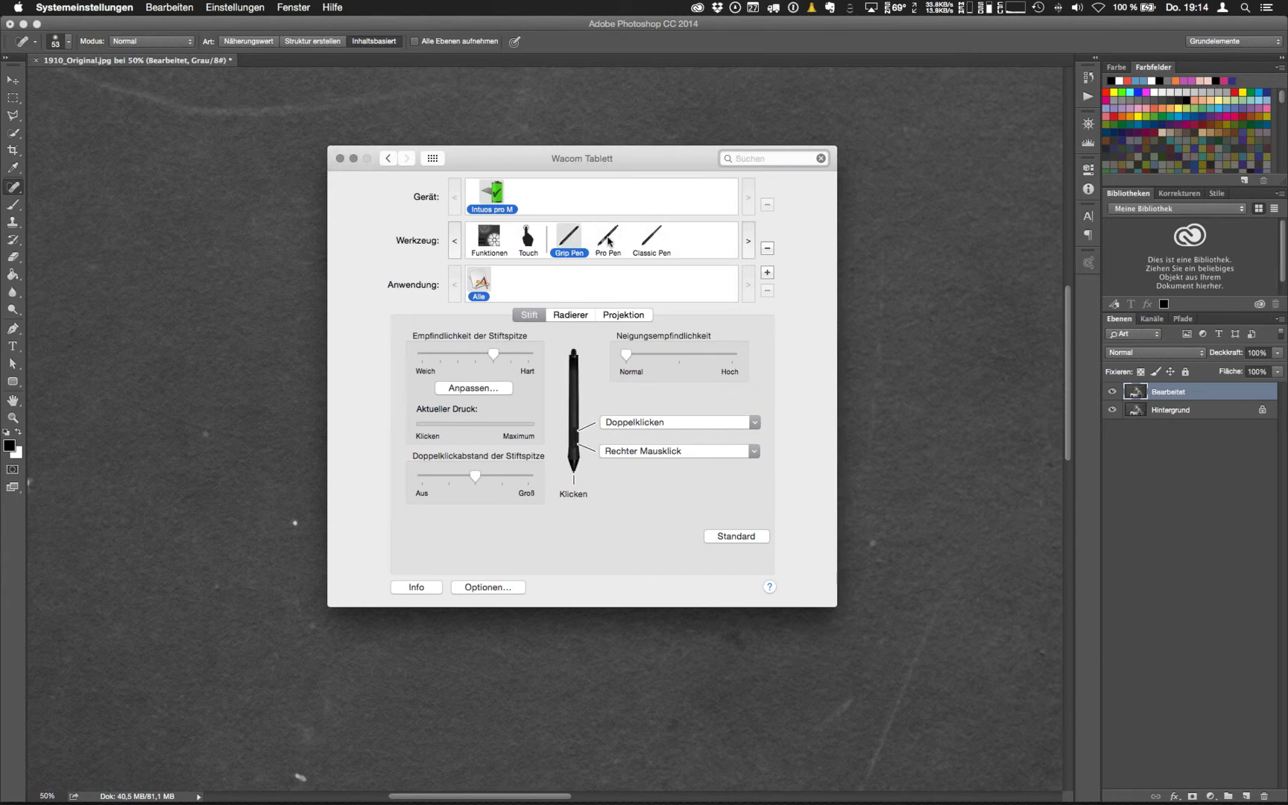
click(608, 238)
click(654, 242)
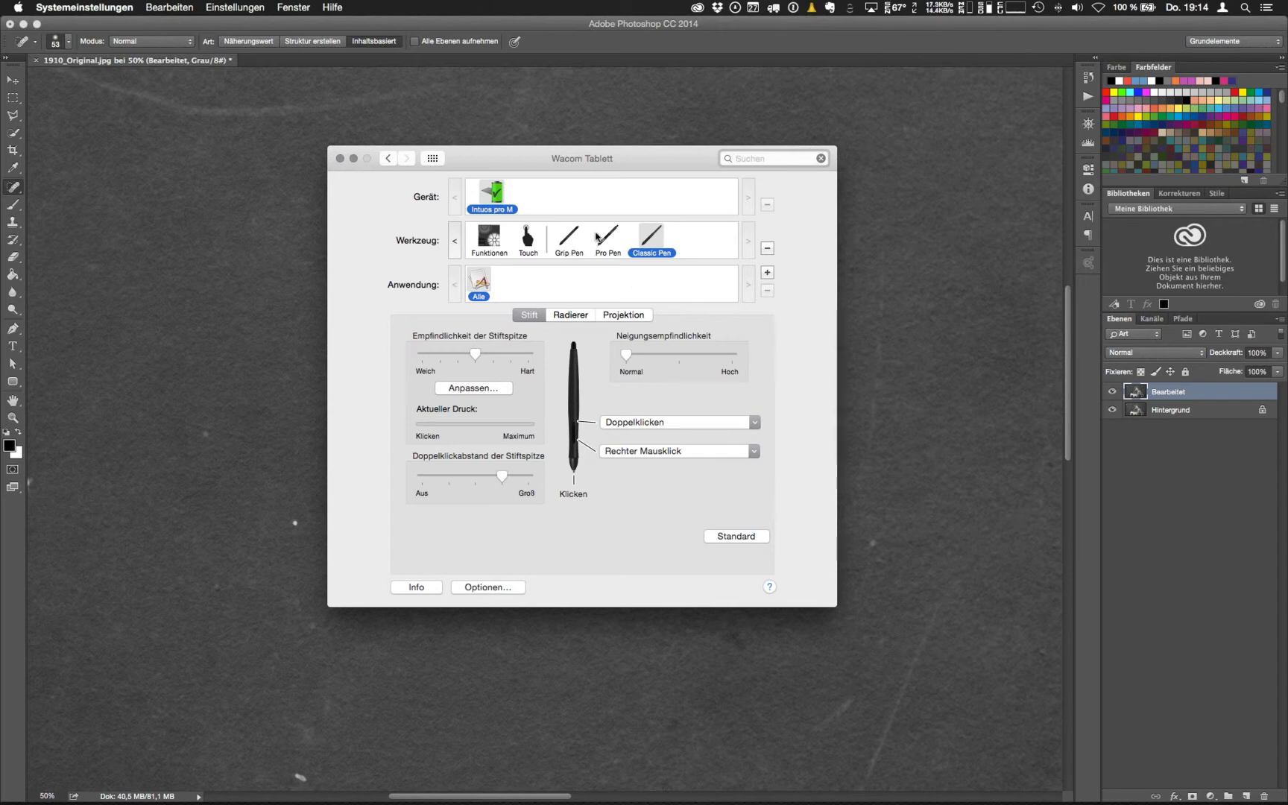
click(571, 240)
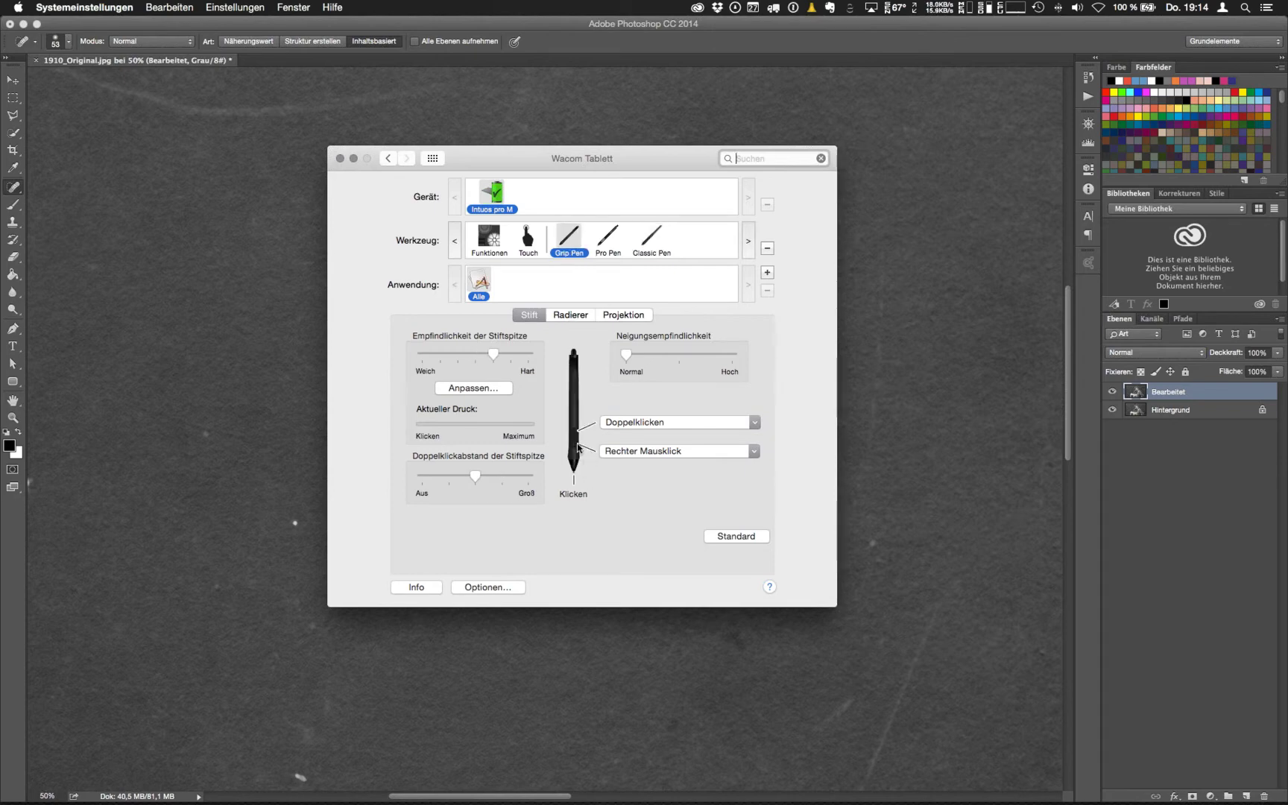
click(610, 240)
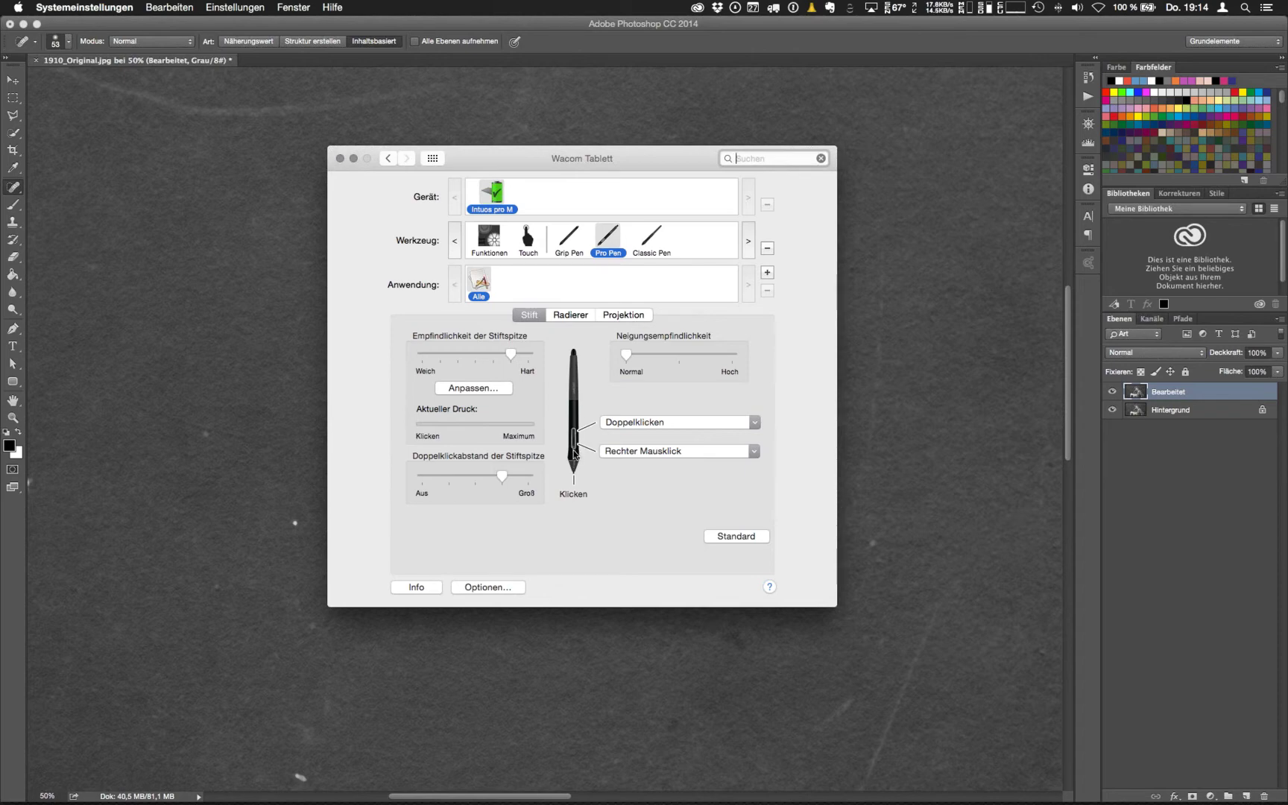
click(654, 243)
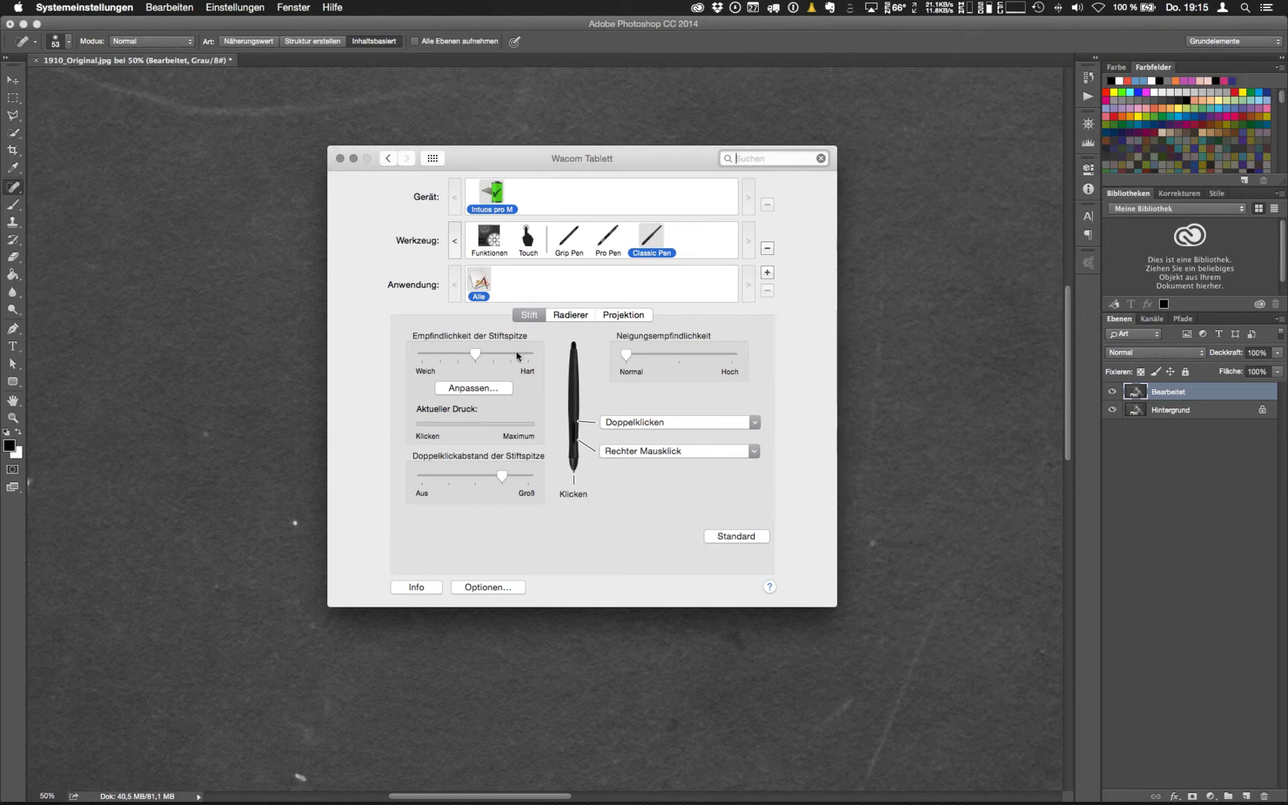
click(608, 240)
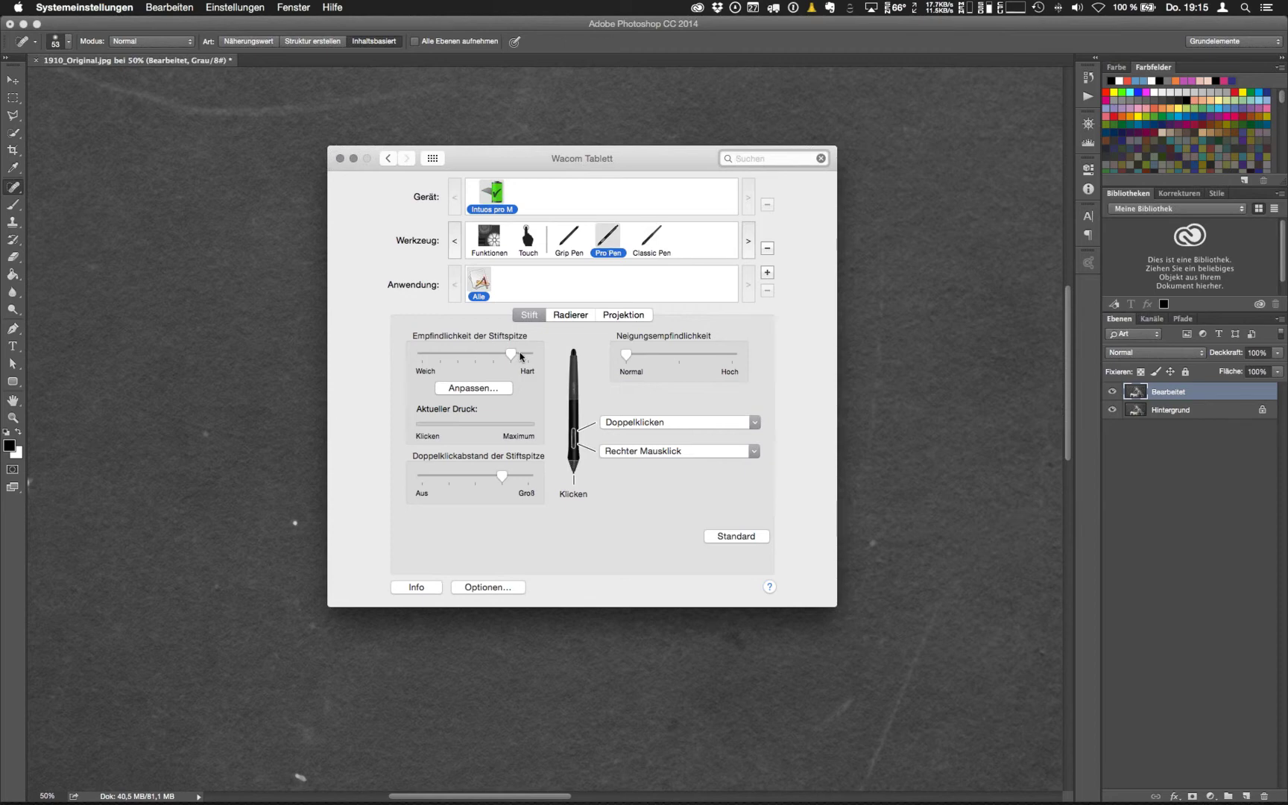
click(654, 240)
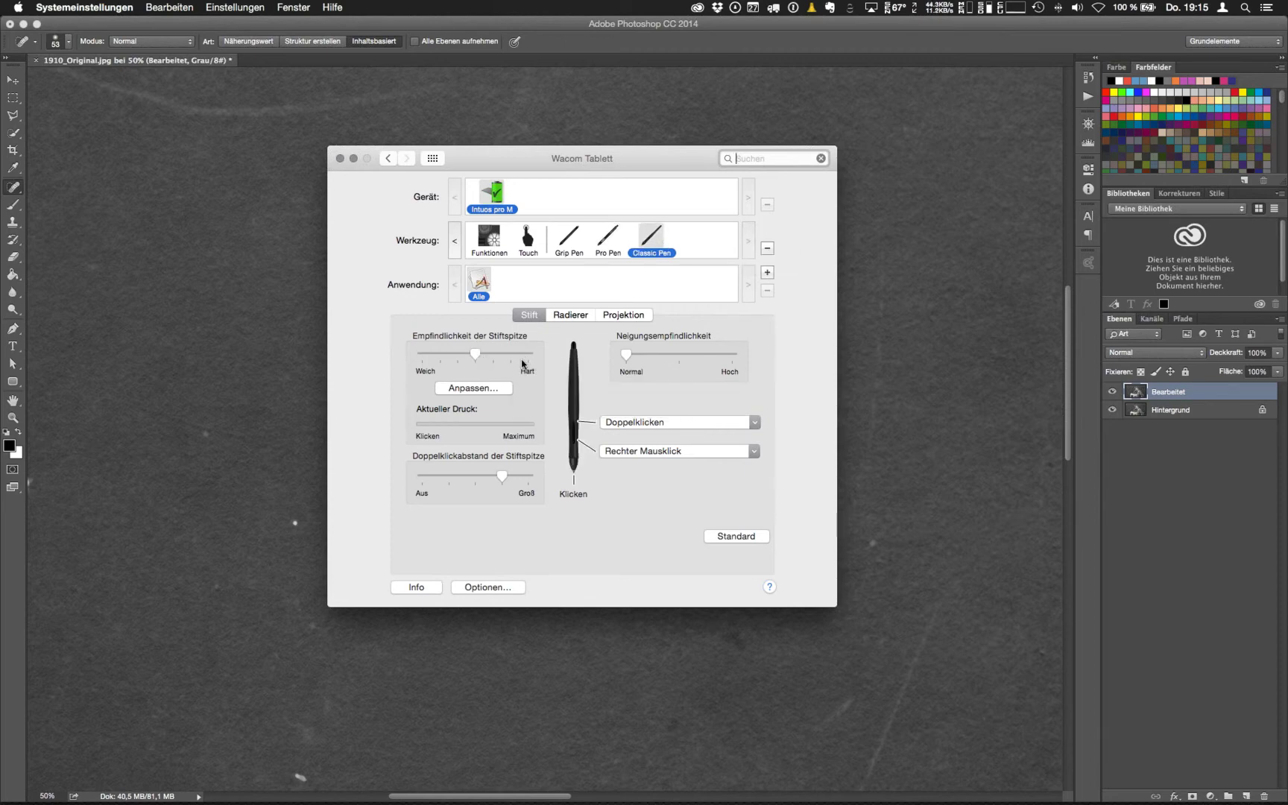
click(610, 243)
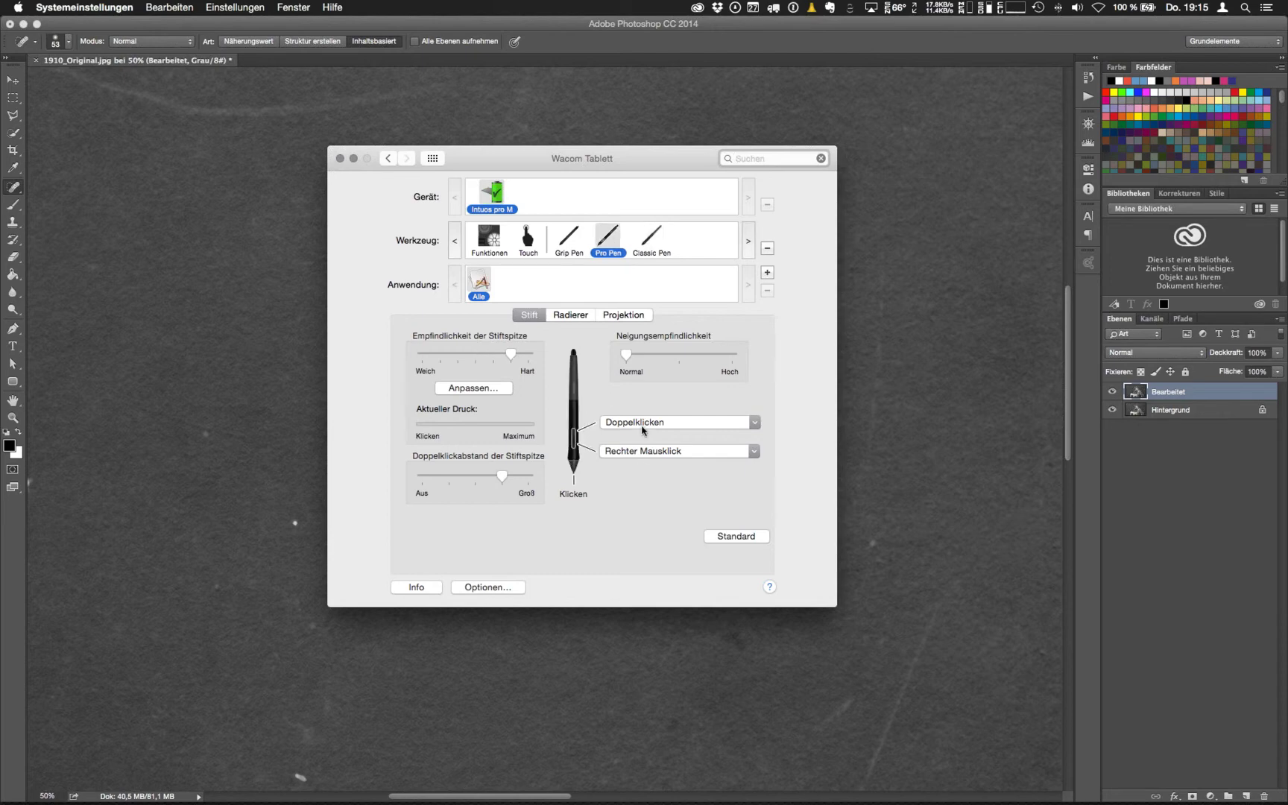
click(654, 242)
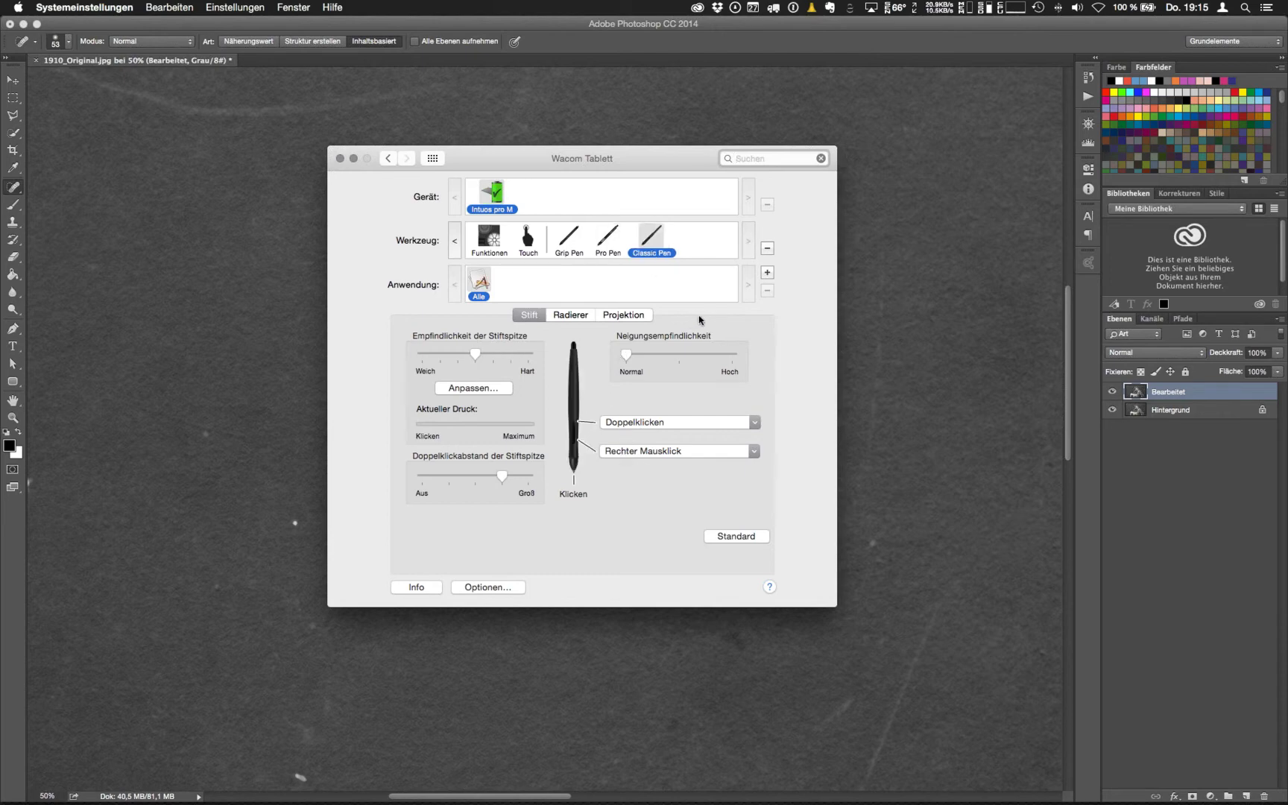
Set the Classic Pen's tip sensitivity one level below the hardest and its upper side switch to Rechter Mausklick
click(511, 355)
click(734, 425)
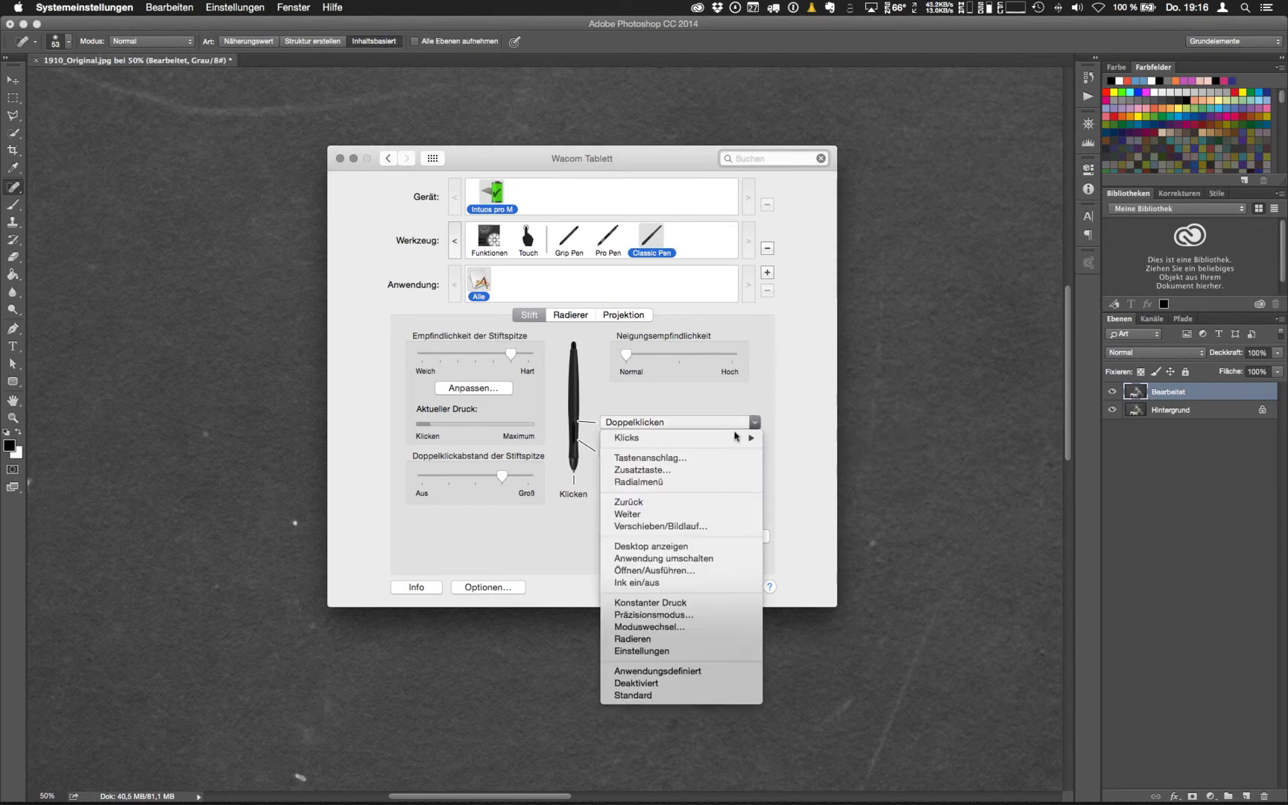
mouse_move(738, 438)
click(779, 451)
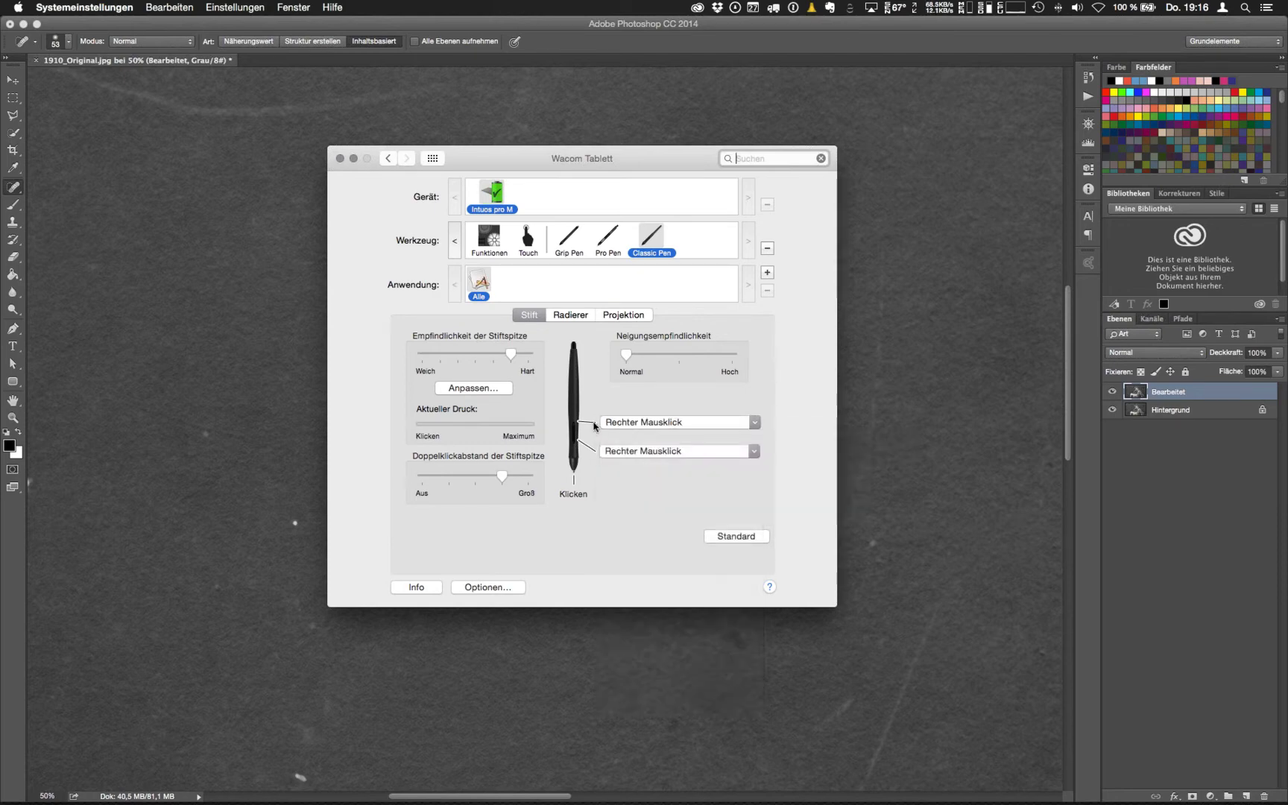
Assign the keystroke ⌘Z, named Rückgängig, to the Classic Pen's lower side switch
click(651, 451)
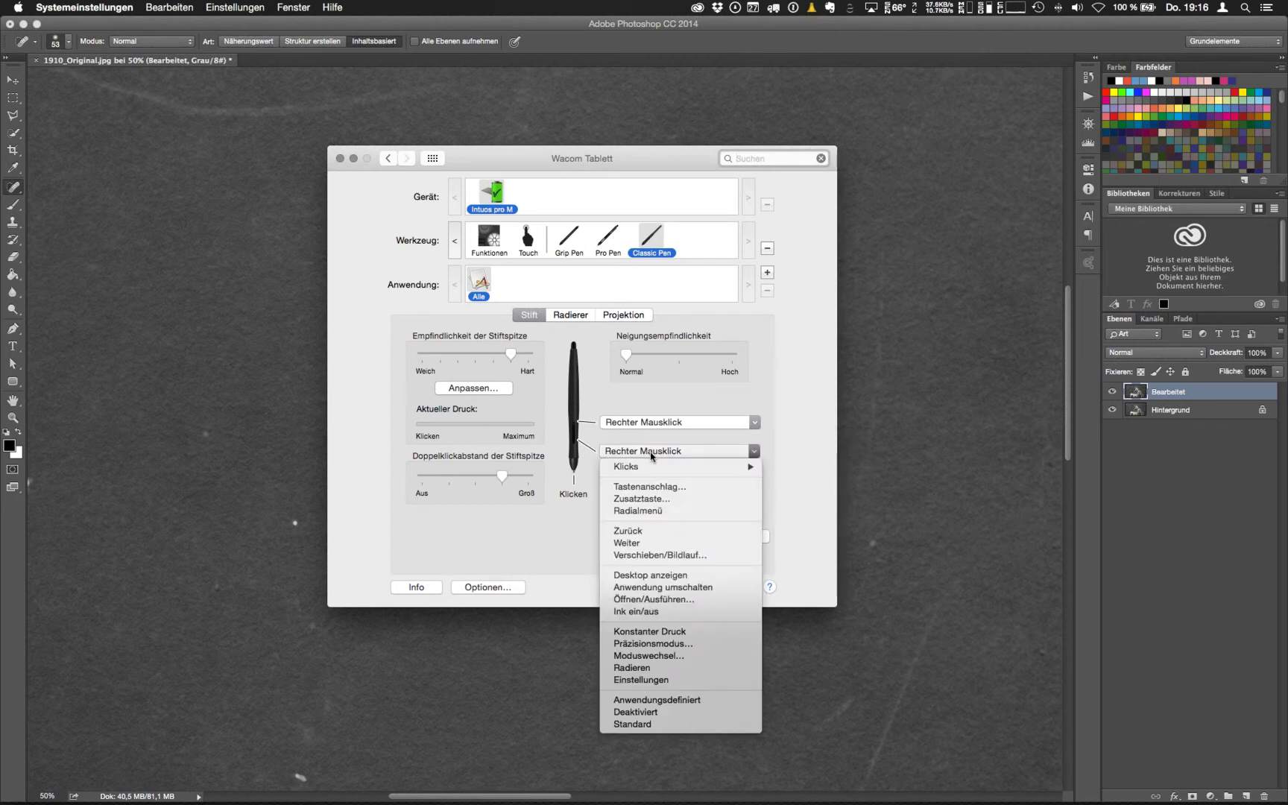
click(660, 488)
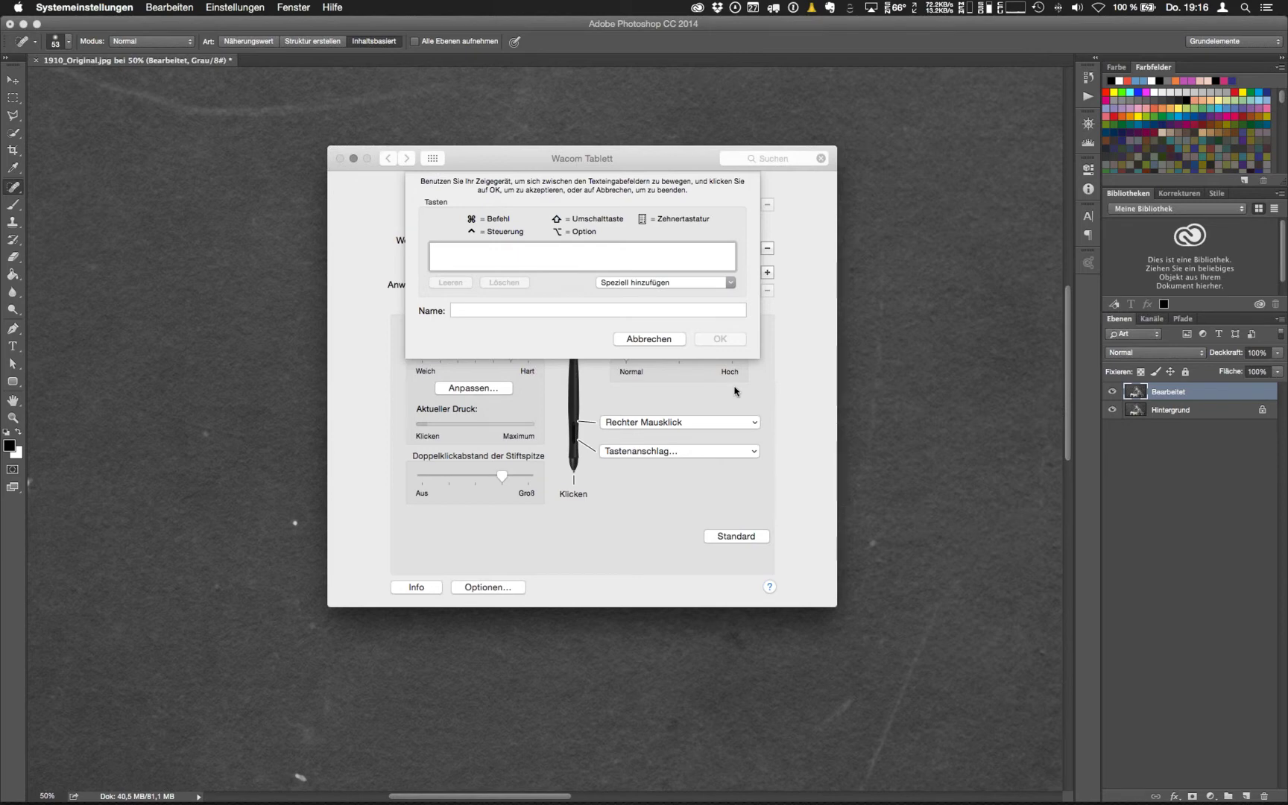
key(super+z)
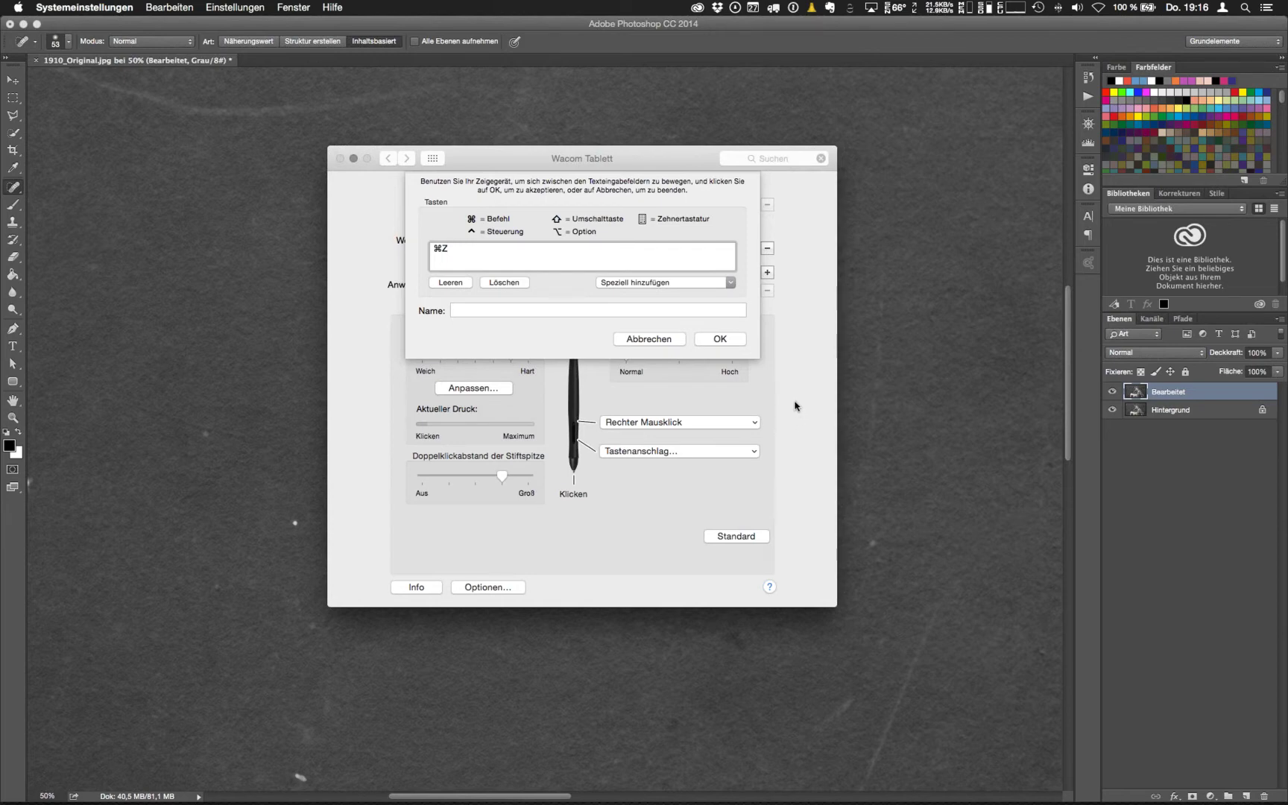
click(466, 309)
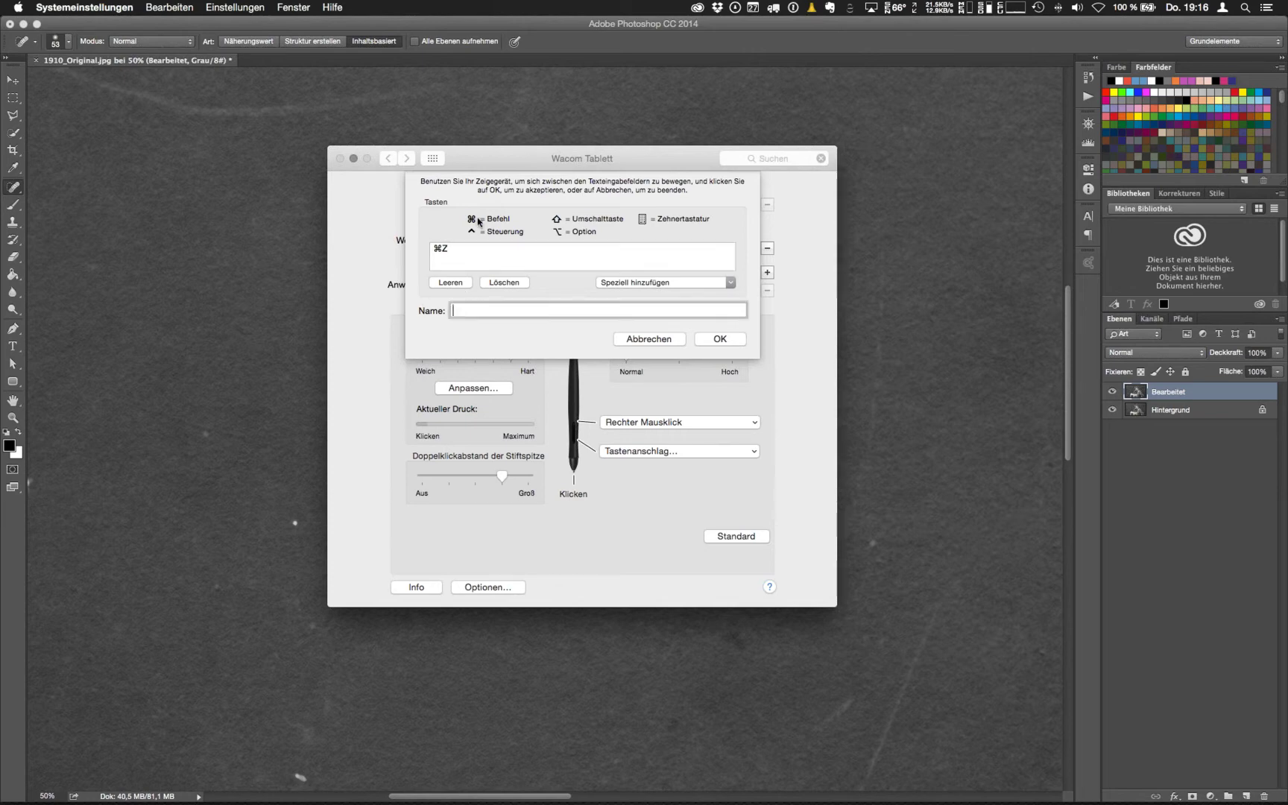
text(Undo)
key(BackSpace)
key(BackSpace)
key(BackSpace)
text(Rückgängig)
click(720, 339)
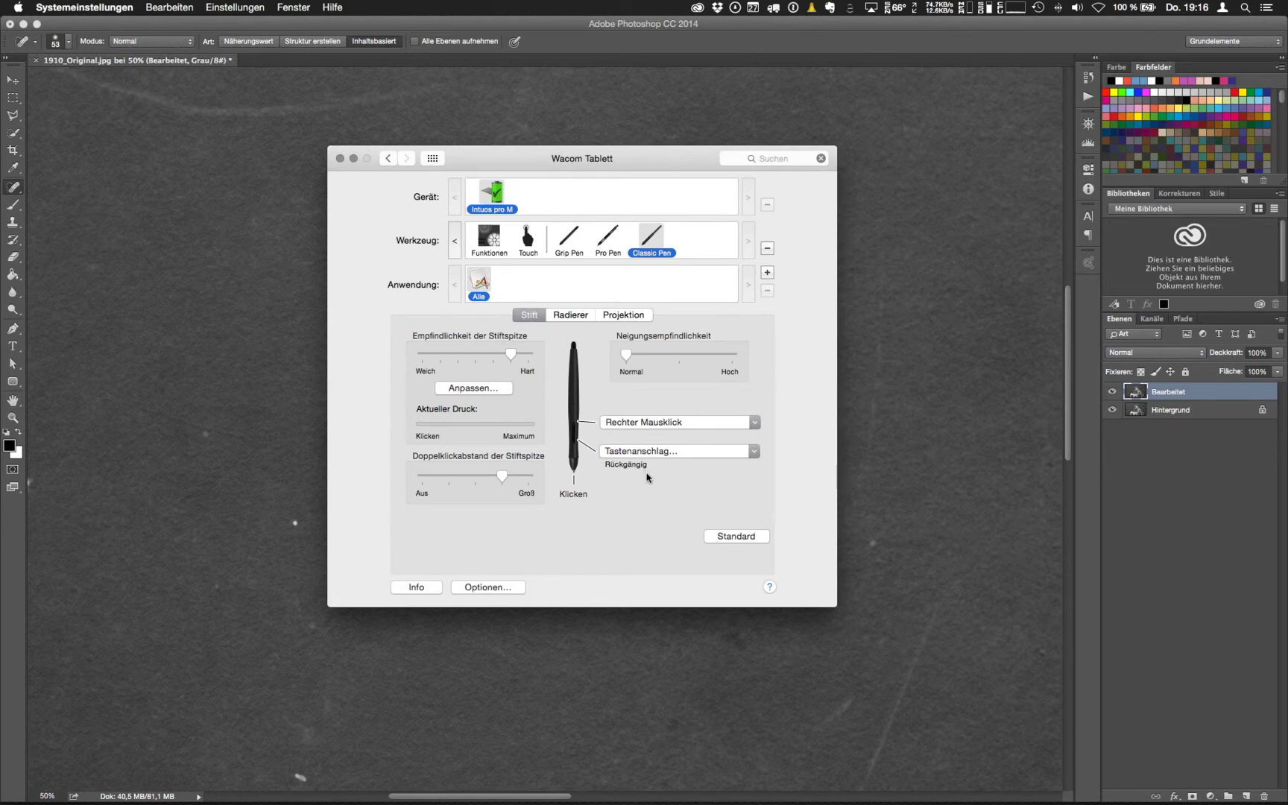
Switch back to Photoshop and view the Spot Healing Brush's size, hardness and spacing settings
click(446, 122)
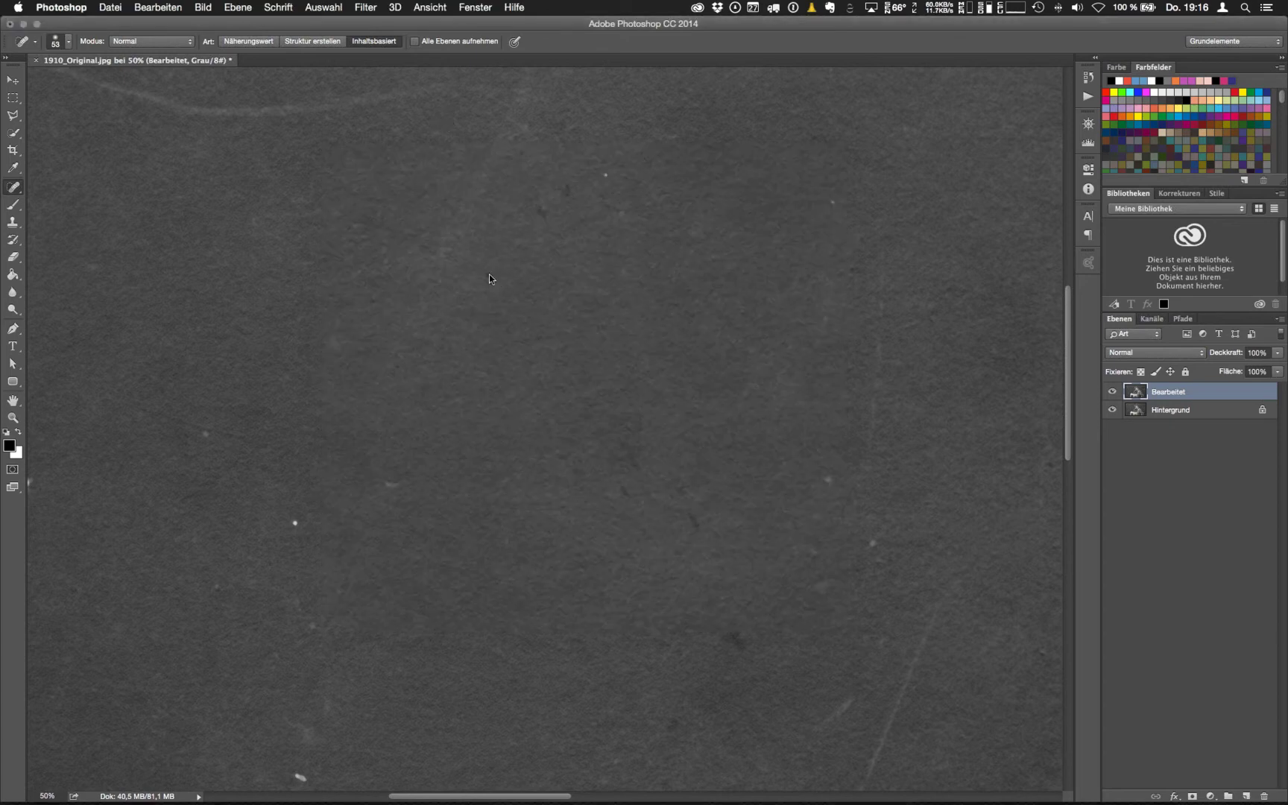
right_click(491, 279)
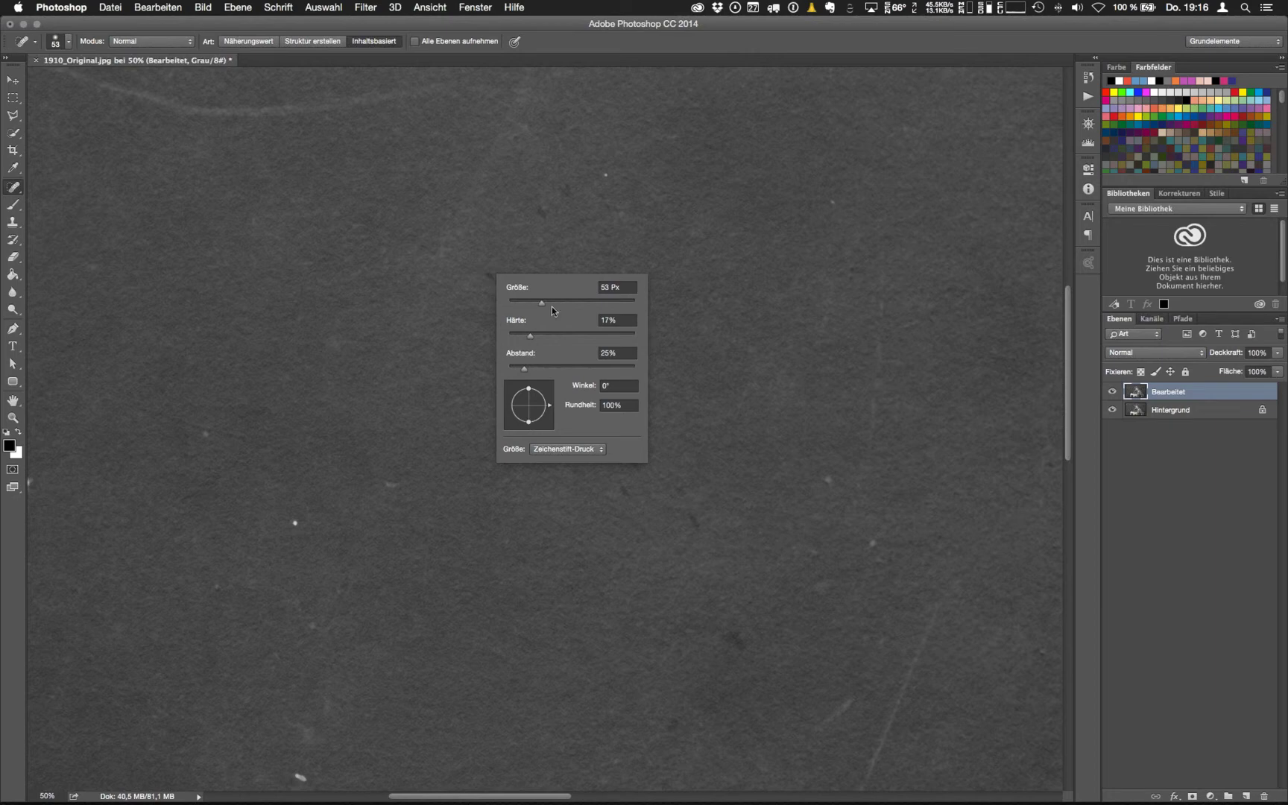
click(395, 488)
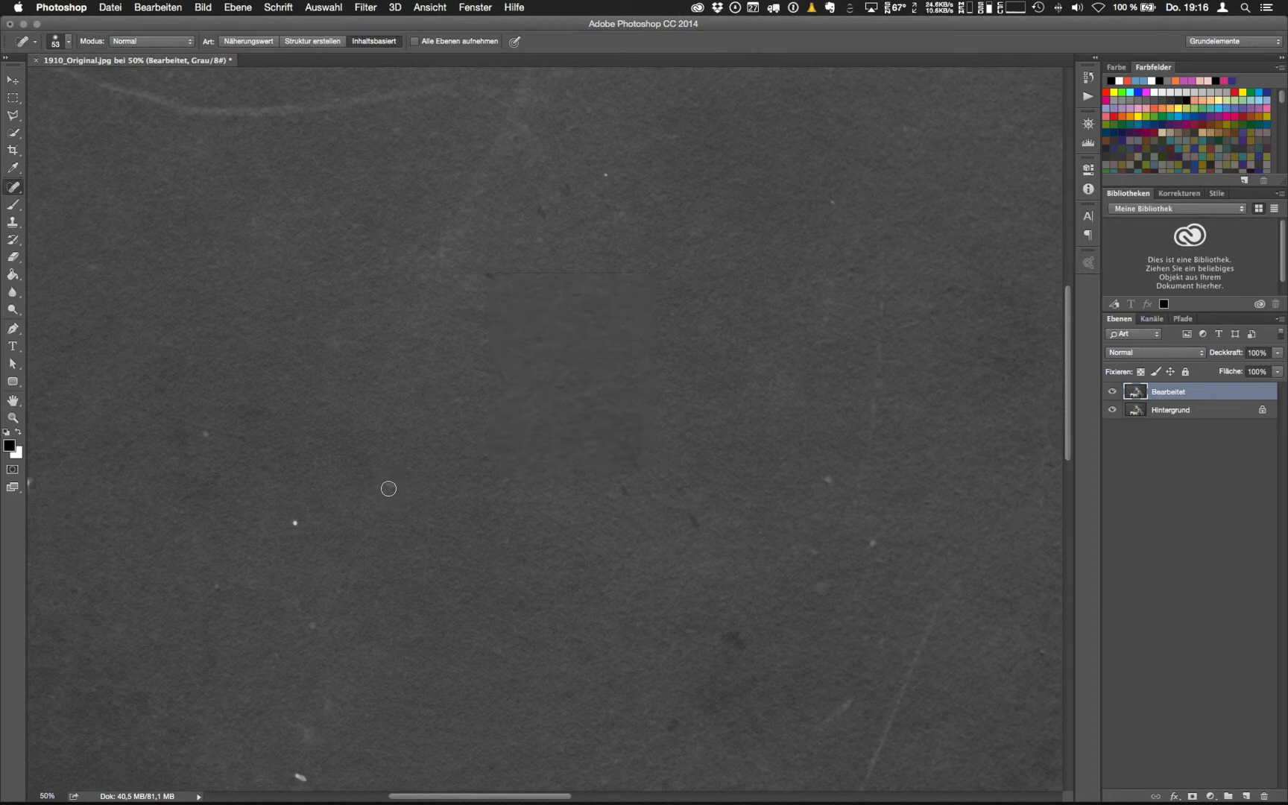
Remove the white specks from the left half of the visible background with the Spot Healing Brush
click(394, 484)
click(292, 523)
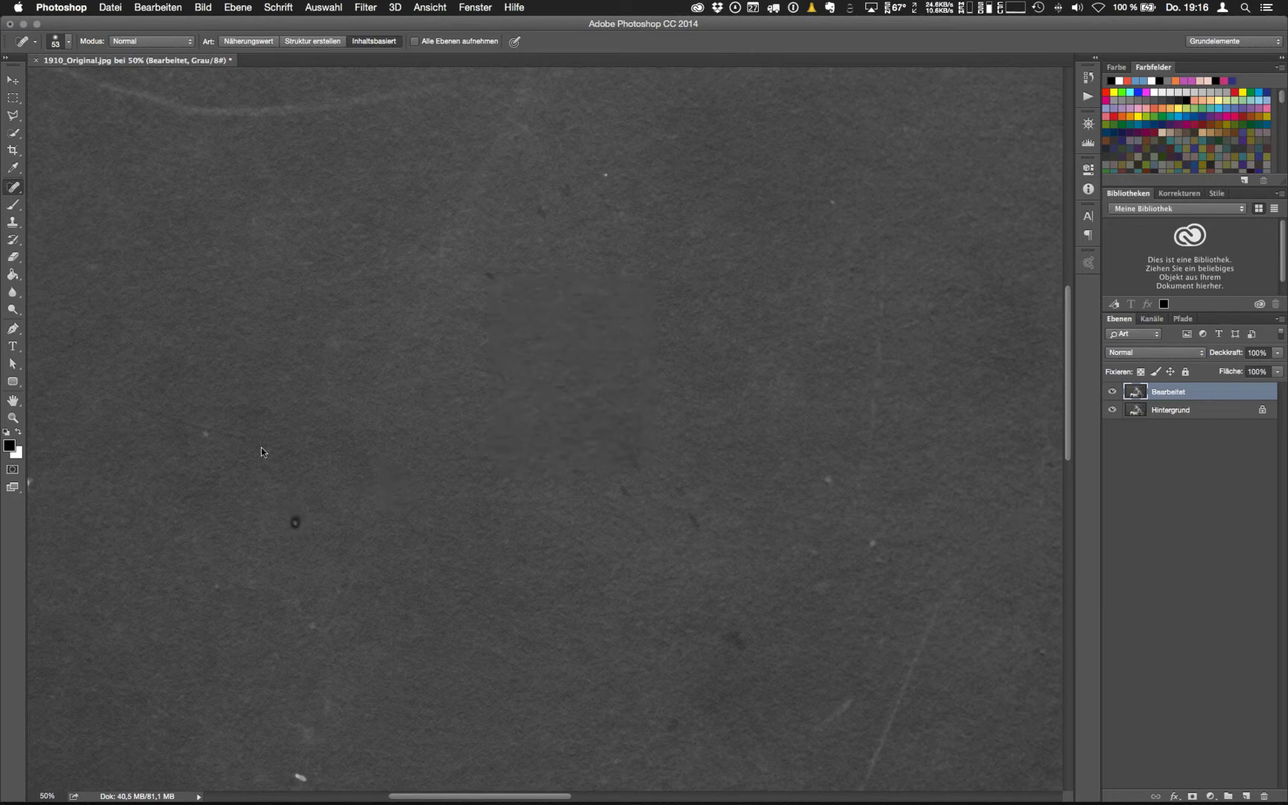
click(207, 432)
click(217, 588)
click(301, 777)
Heal the dark spots and white specks across the middle and upper part of the visible background
click(510, 542)
click(489, 276)
click(542, 209)
click(565, 191)
click(607, 175)
click(832, 202)
drag(865, 280, 856, 405)
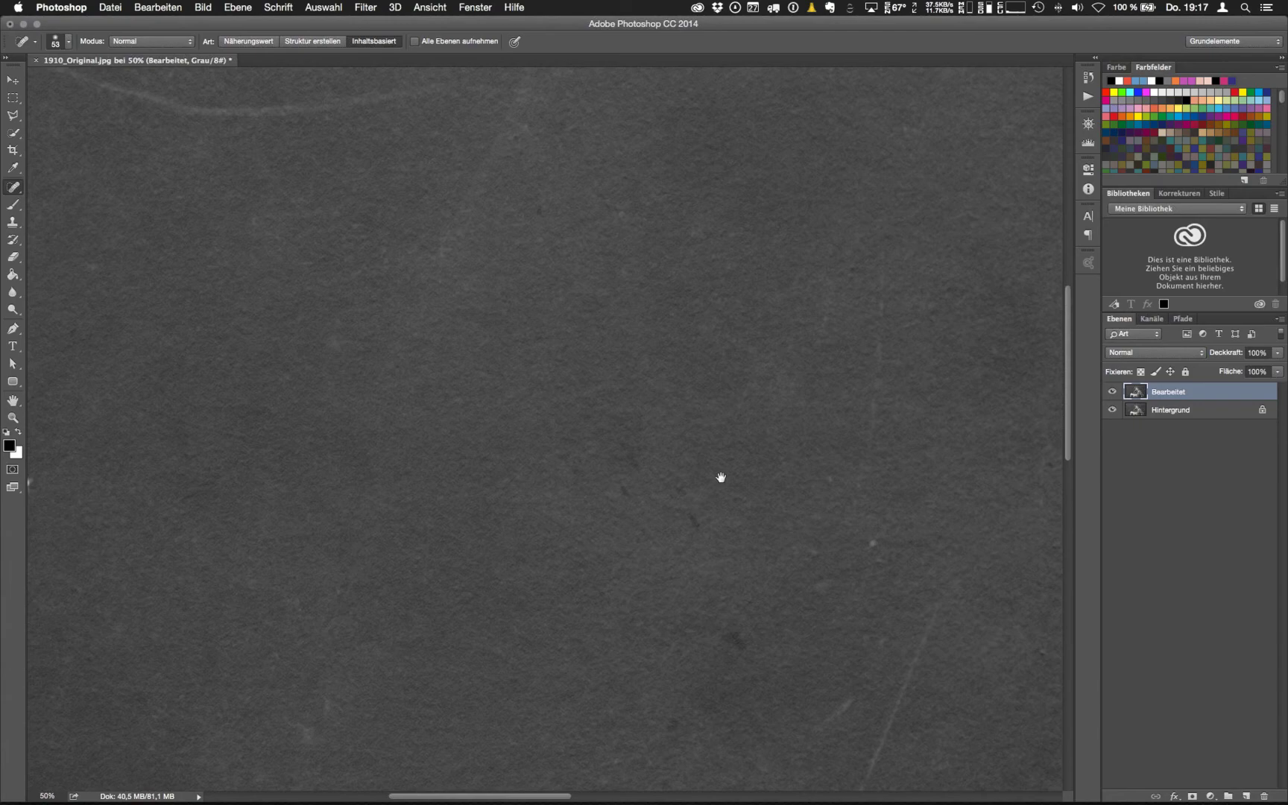
Remove the long diagonal scratch beside the bent elbow and the light speck above it with the Spot Healing Brush
drag(719, 477, 703, 476)
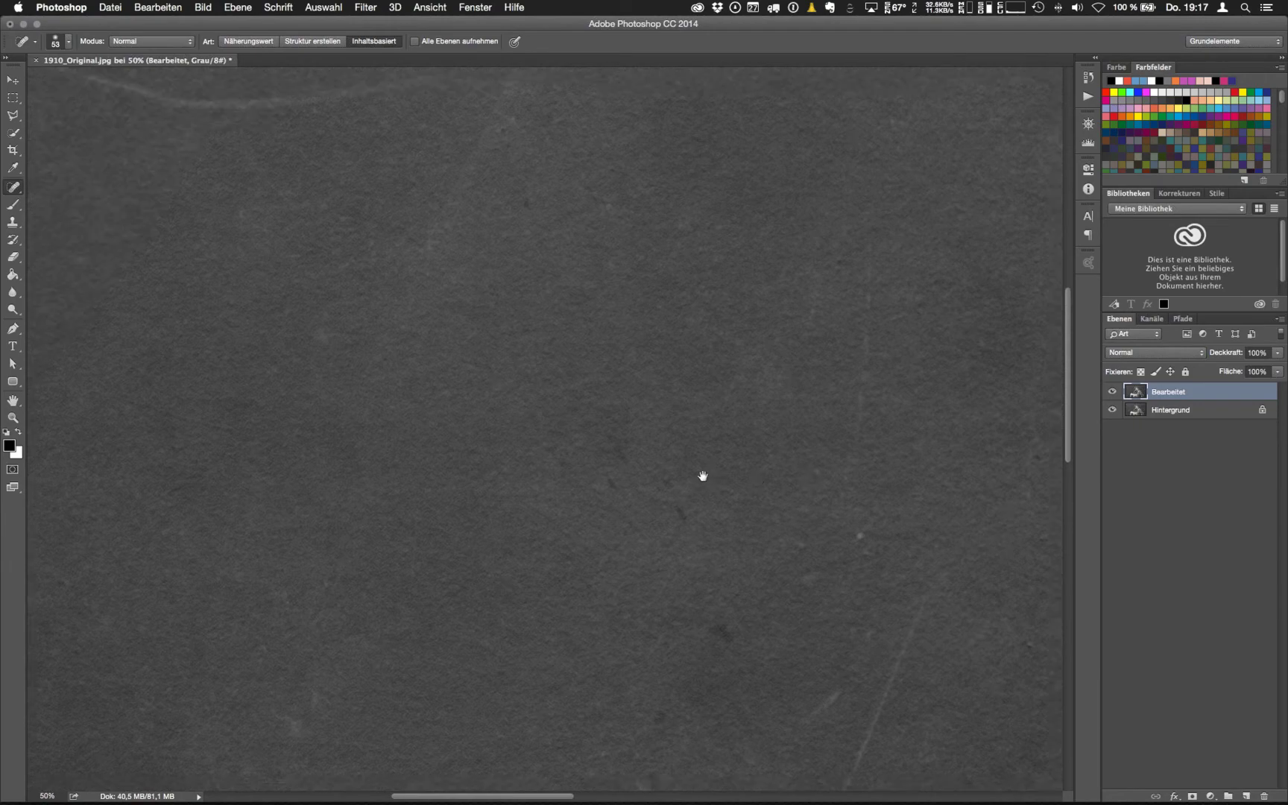
scroll(703, 476, right, 15)
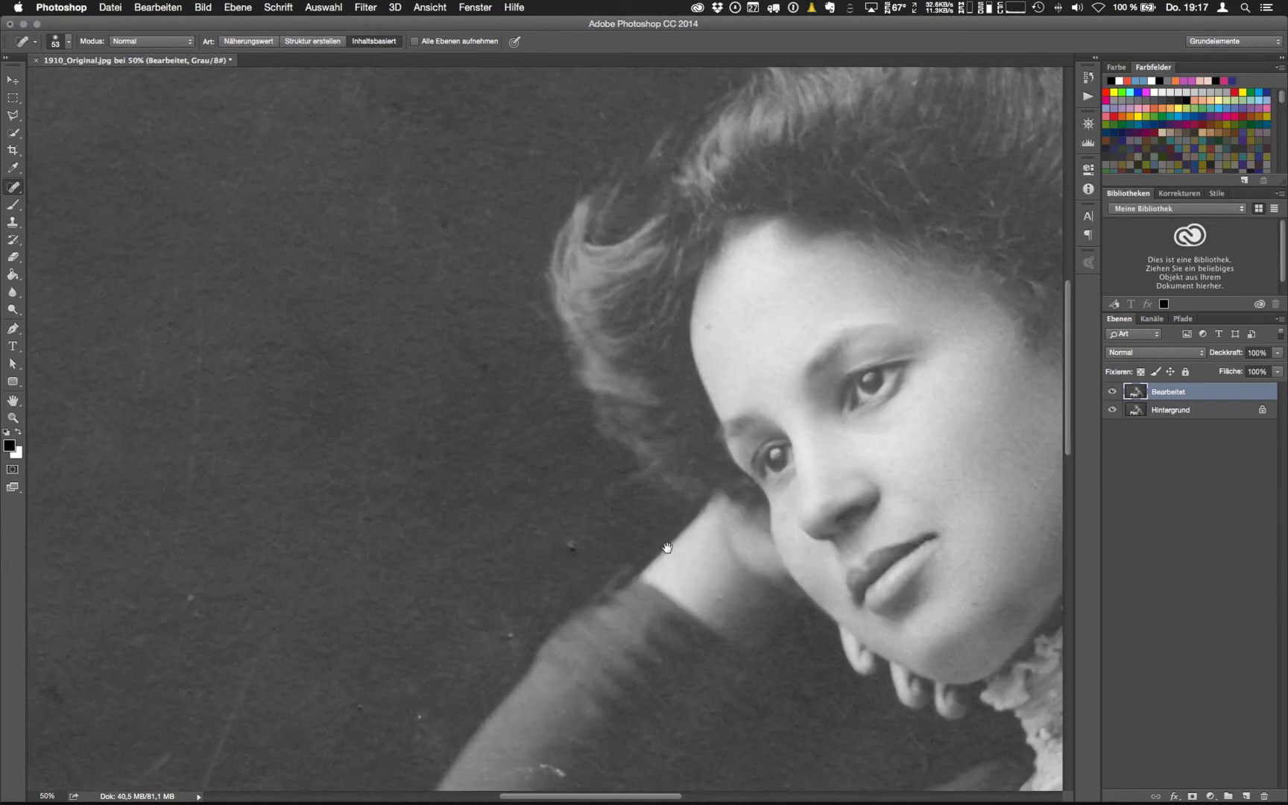
scroll(709, 502, down, 6)
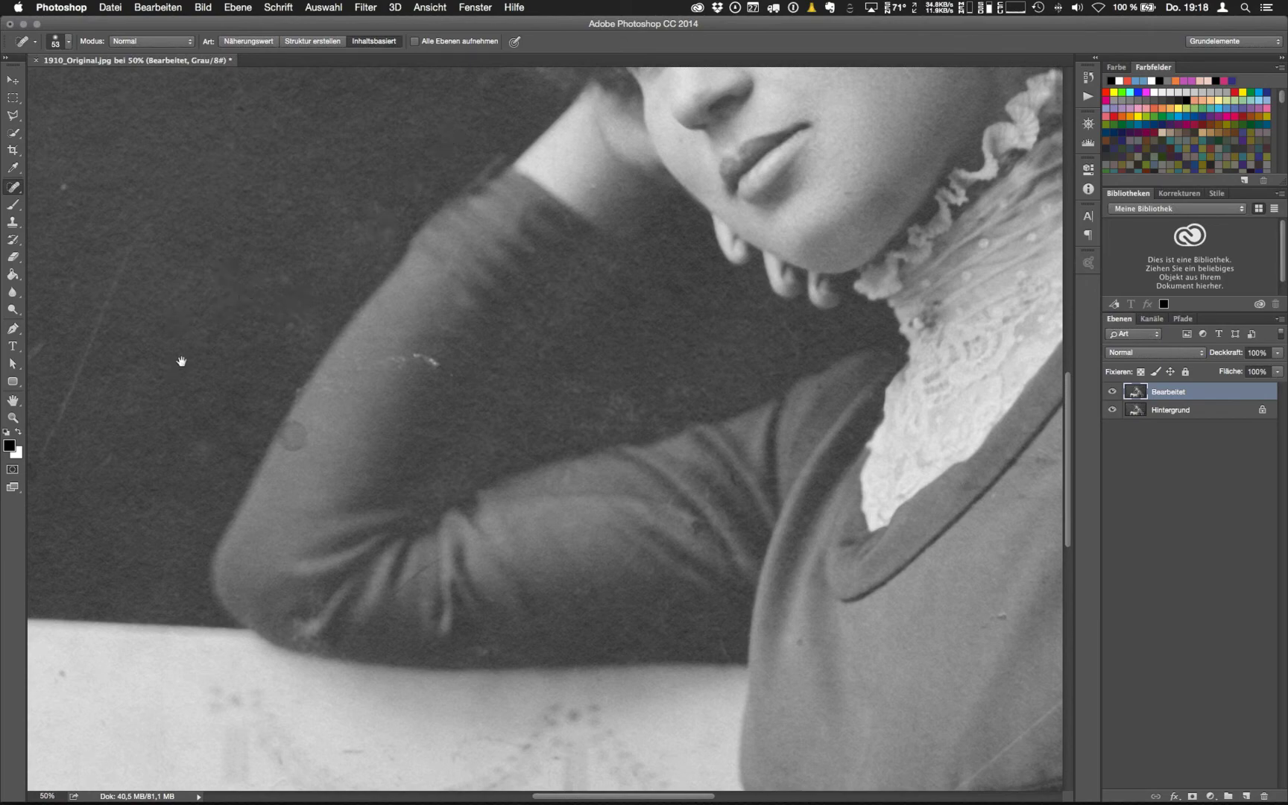
scroll(450, 325, left, 6)
scroll(450, 325, down, 4)
scroll(450, 325, up, 4)
scroll(450, 325, left, 1)
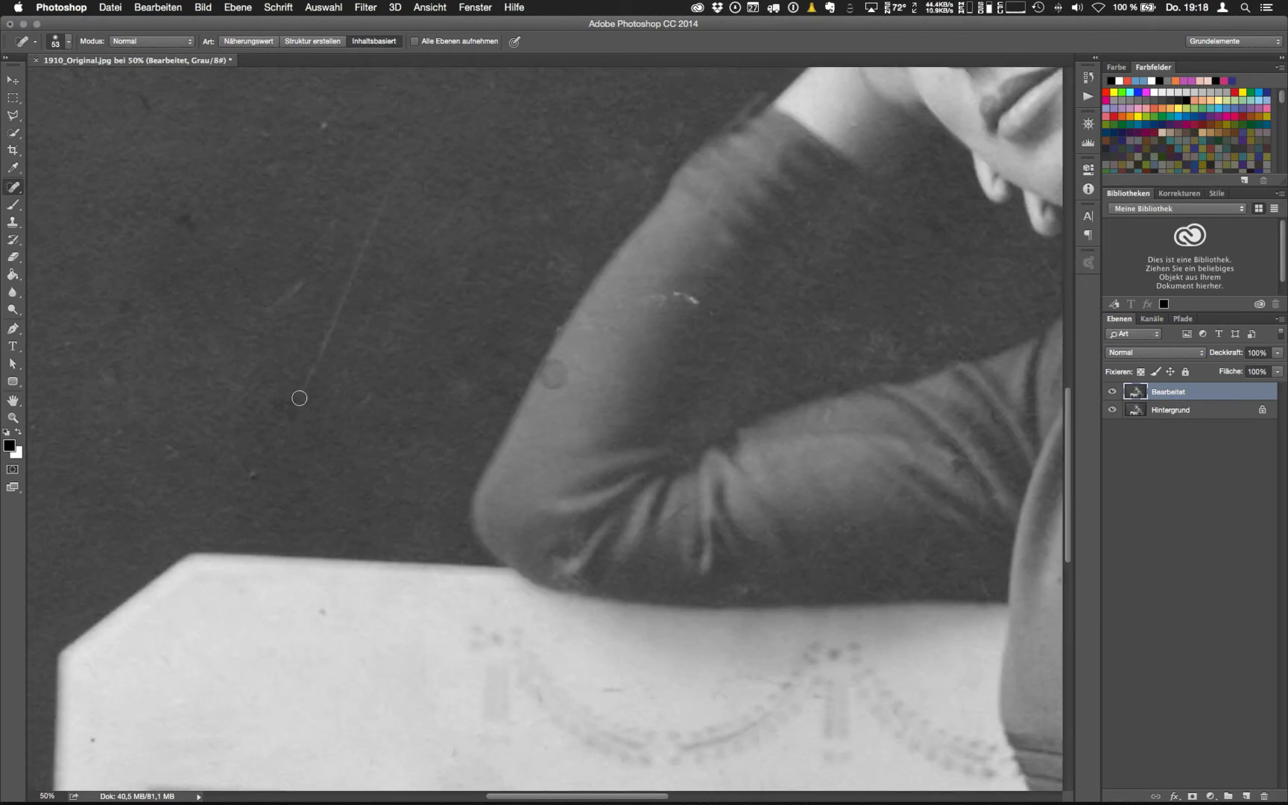
drag(388, 195, 302, 395)
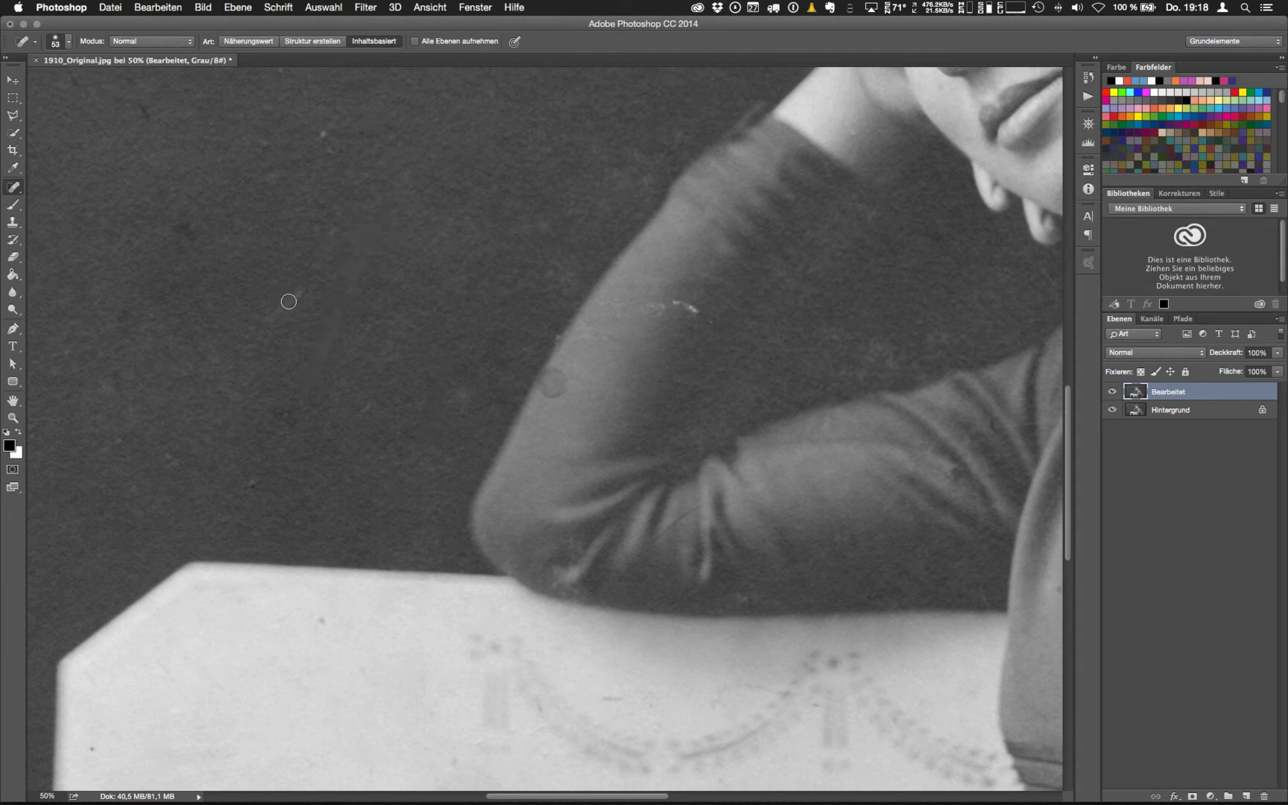
click(324, 135)
Paint over the dark scratch in the background above and to the left of the woman's hair to heal it
drag(732, 334, 671, 355)
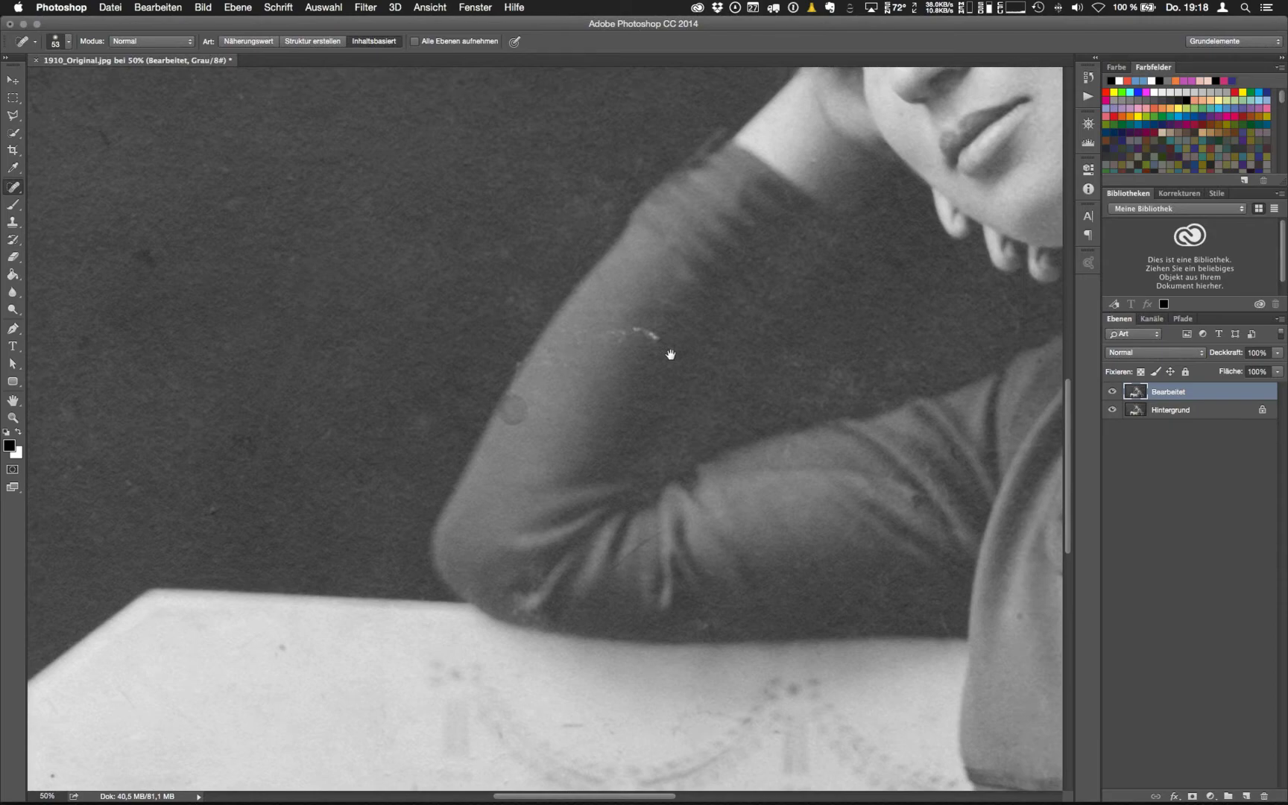
scroll(670, 355, up, 5)
scroll(671, 355, right, 5)
scroll(658, 405, up, 5)
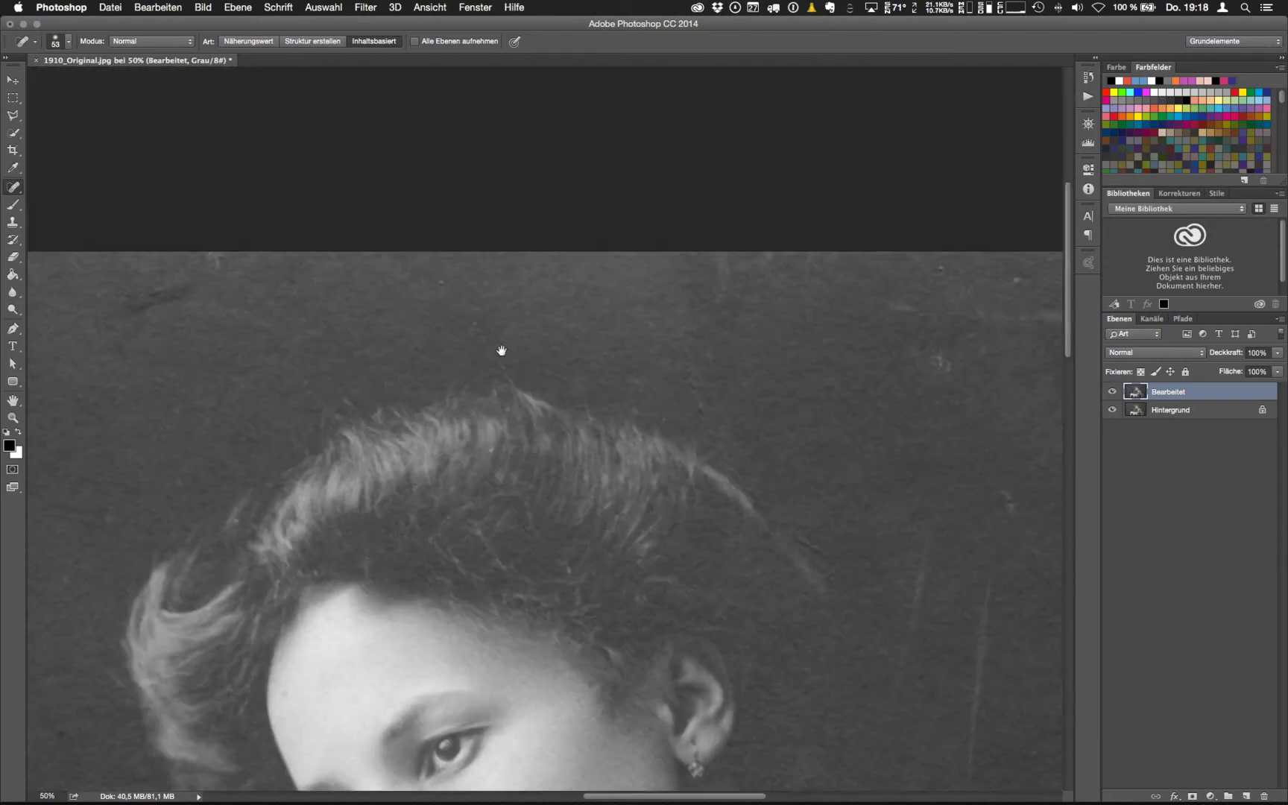
scroll(500, 351, right, 4)
scroll(500, 351, down, 2)
scroll(525, 363, left, 10)
scroll(525, 363, up, 3)
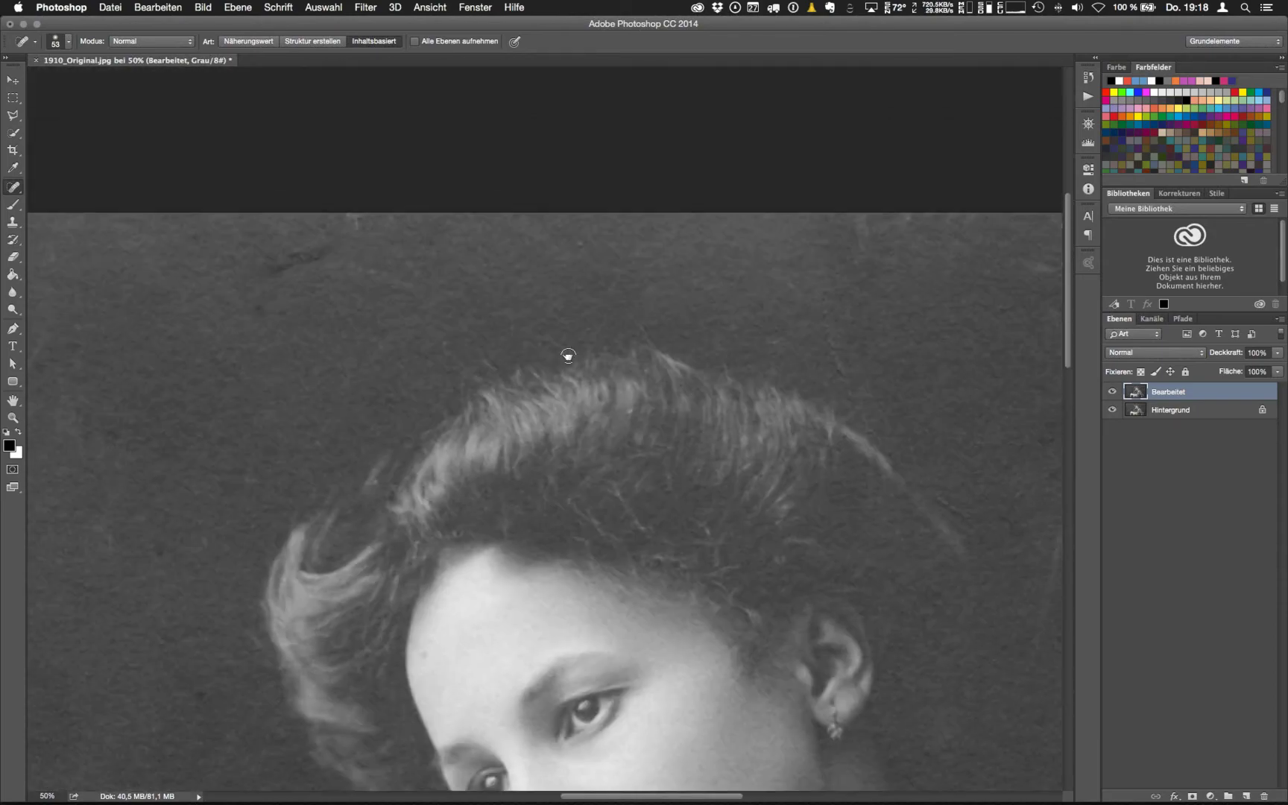
drag(327, 275, 377, 253)
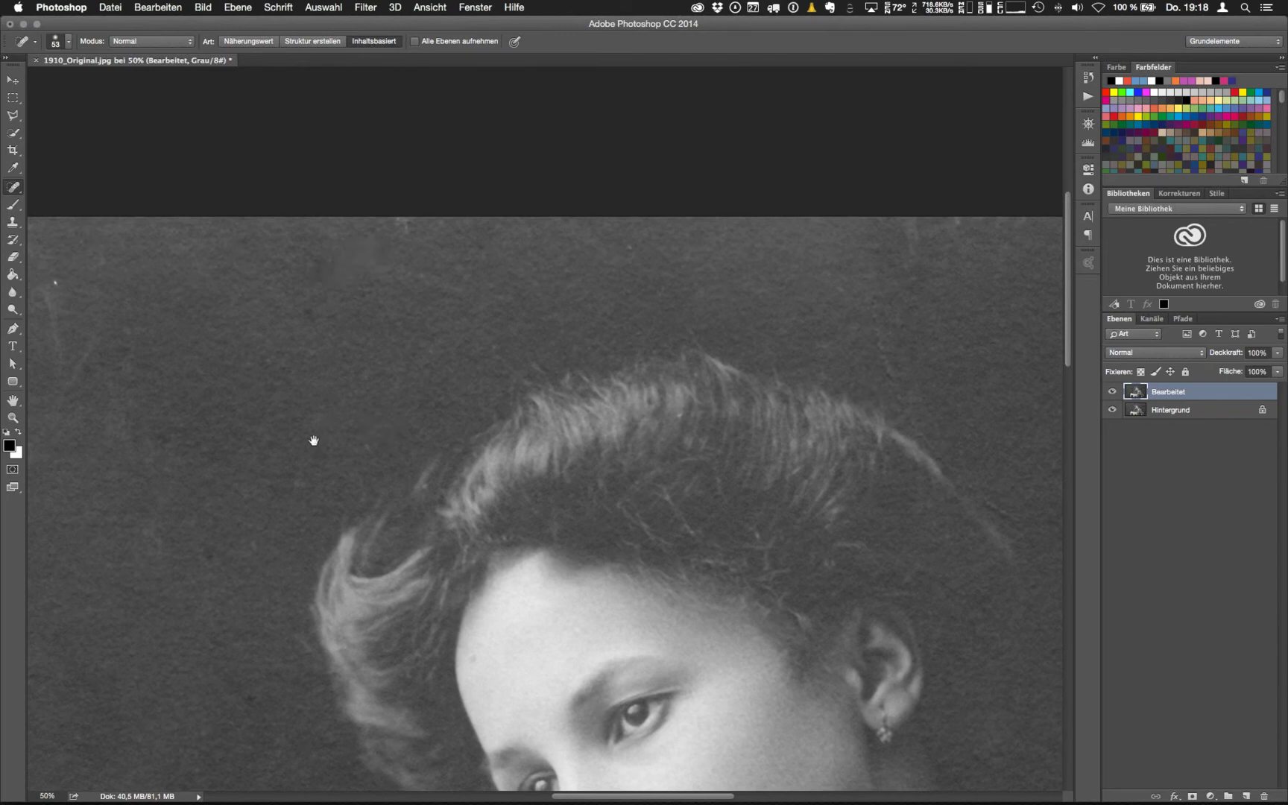
Outline the long curved scratch at the background's left edge freehand with the Patch tool and discard the selection
scroll(552, 384, left, 10)
scroll(589, 374, down, 2)
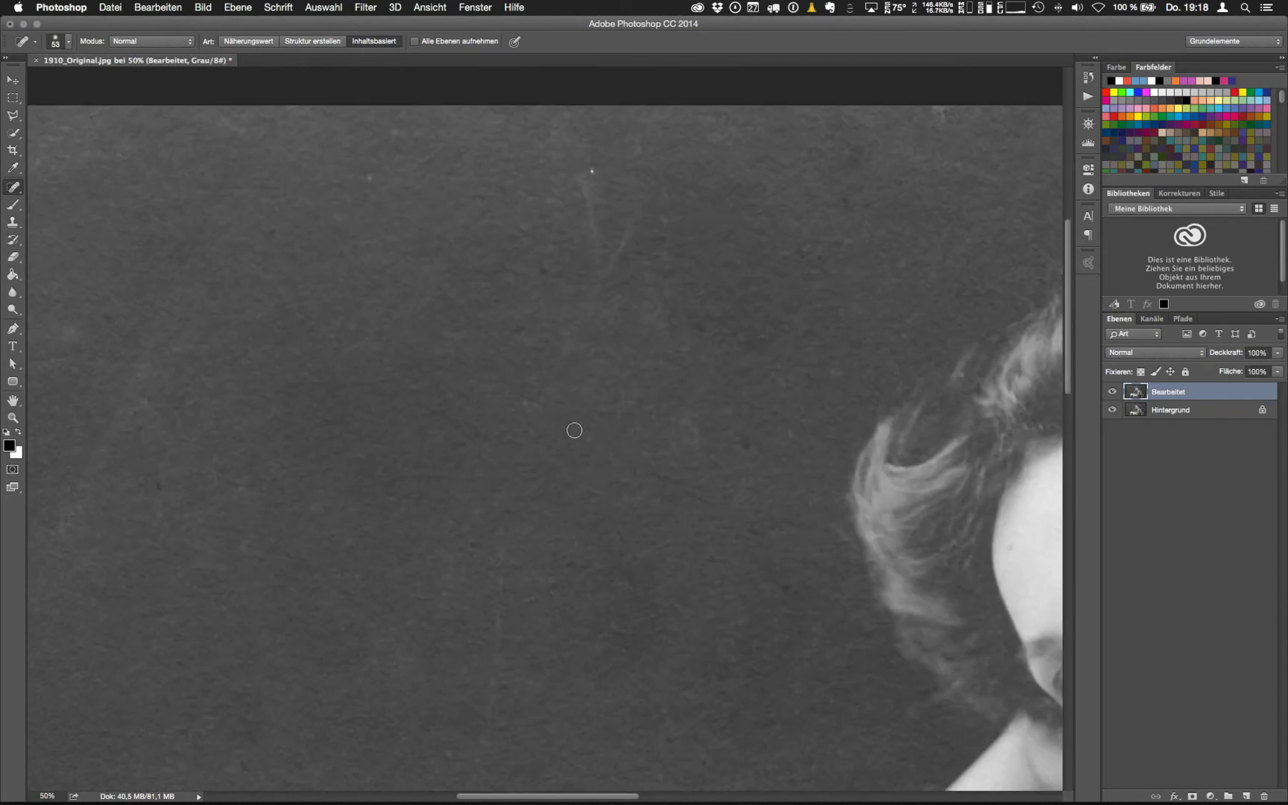
key(super+minus)
key(super+minus)
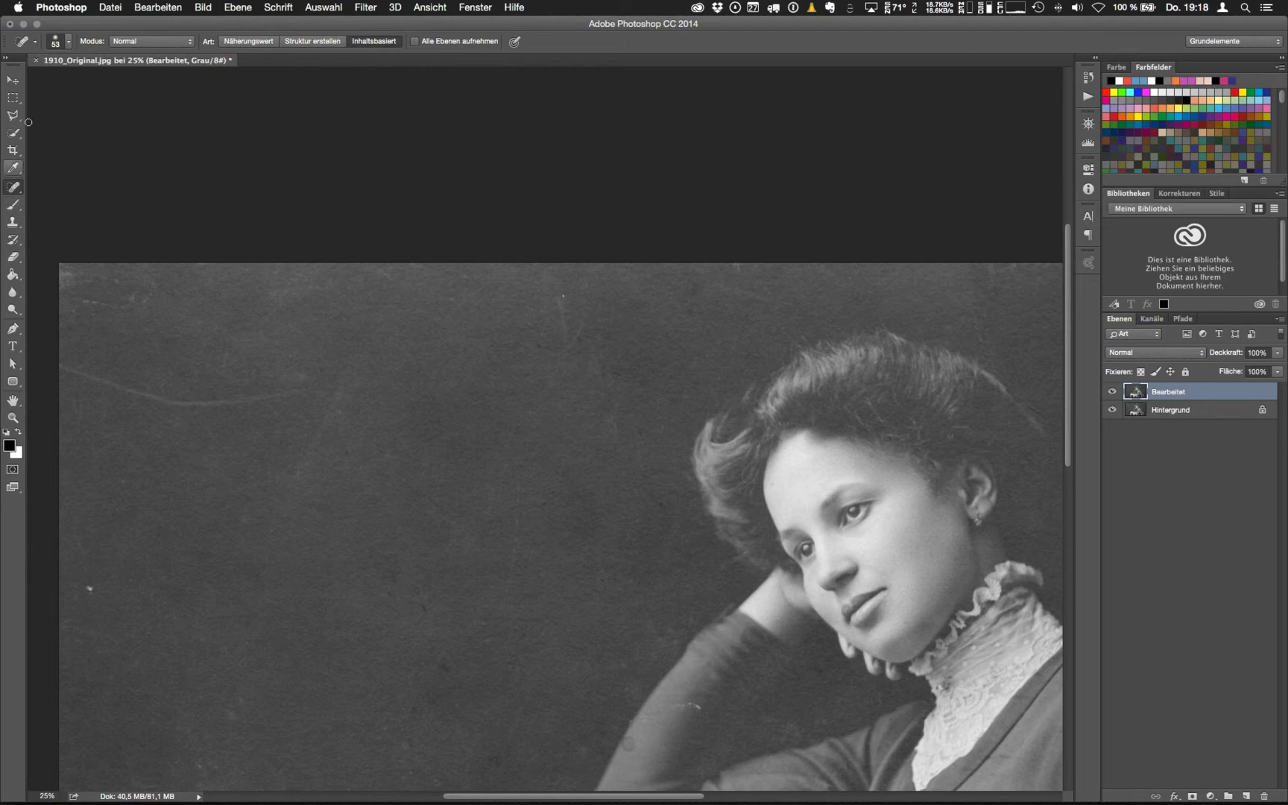
click(14, 188)
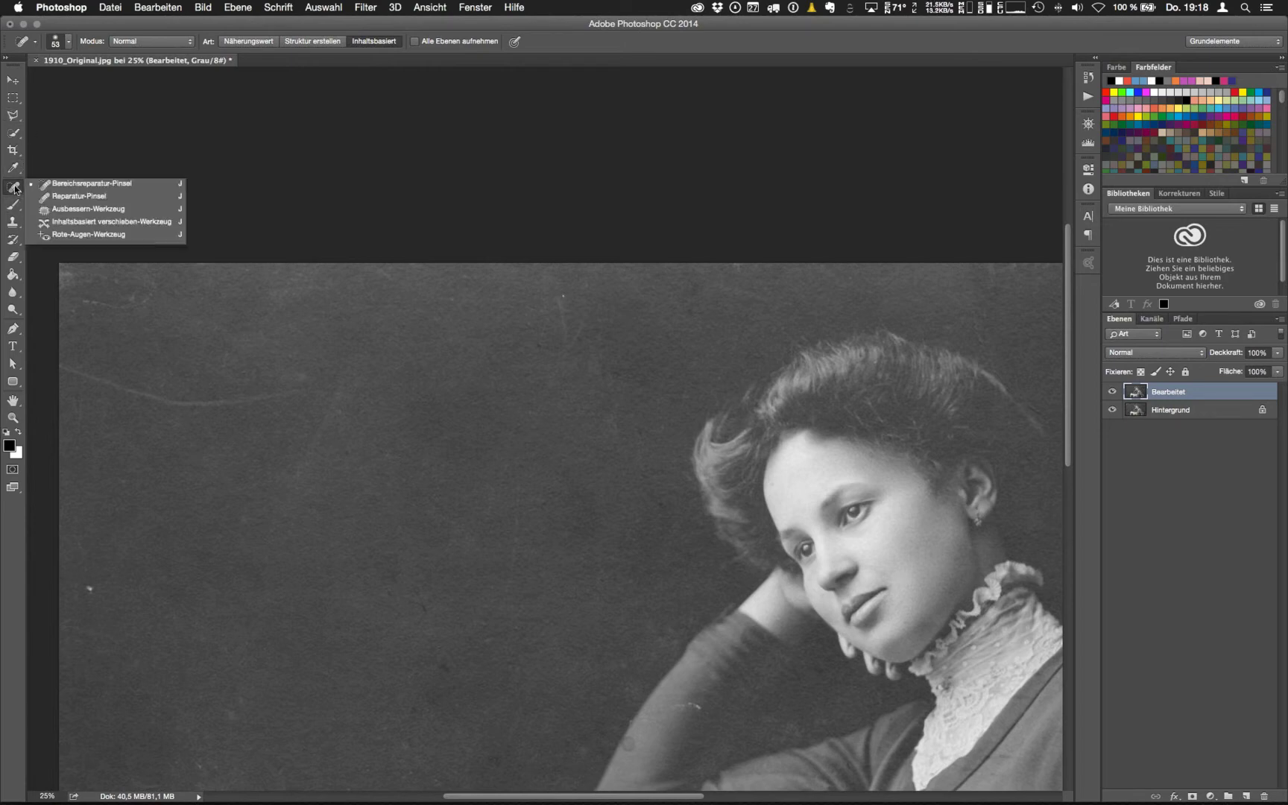
click(66, 213)
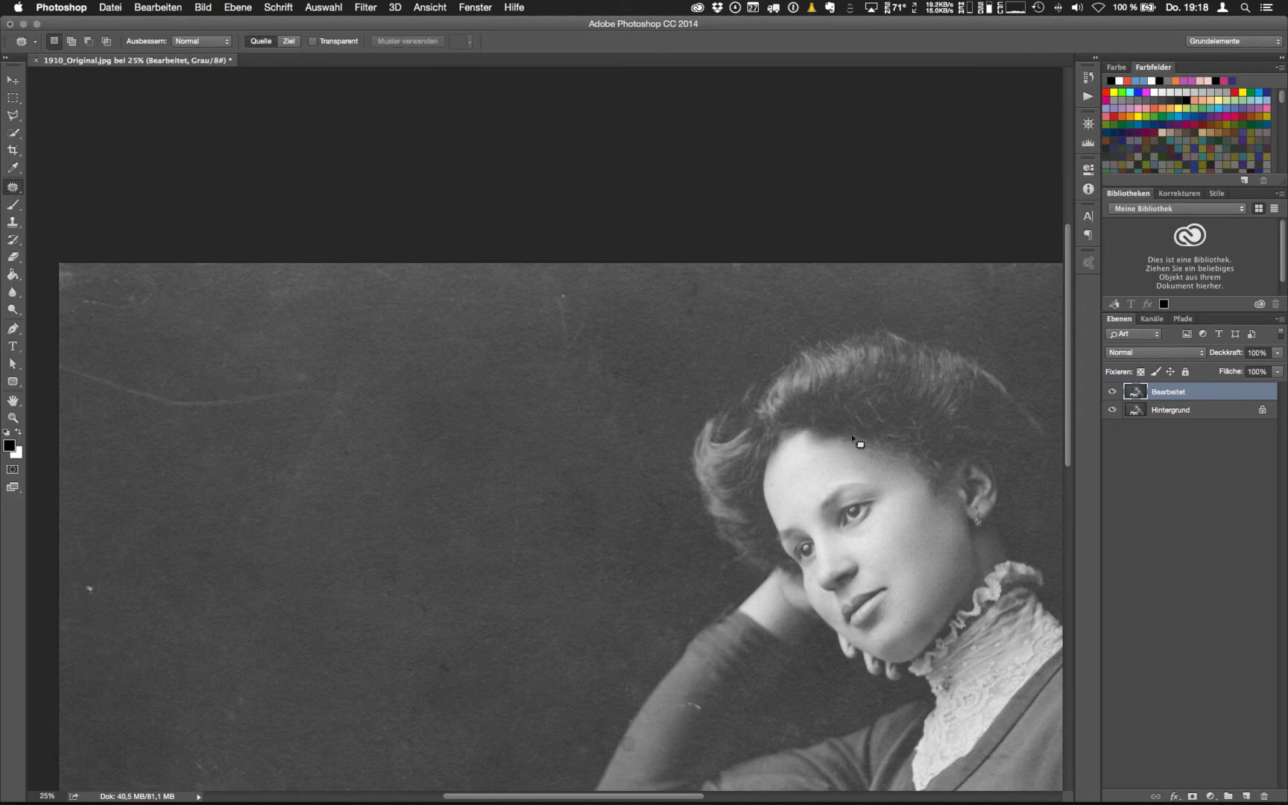
mouse_move(63, 348)
mouse_down()
mouse_move(164, 386)
mouse_move(301, 380)
mouse_move(261, 428)
mouse_move(107, 417)
mouse_move(68, 381)
mouse_up()
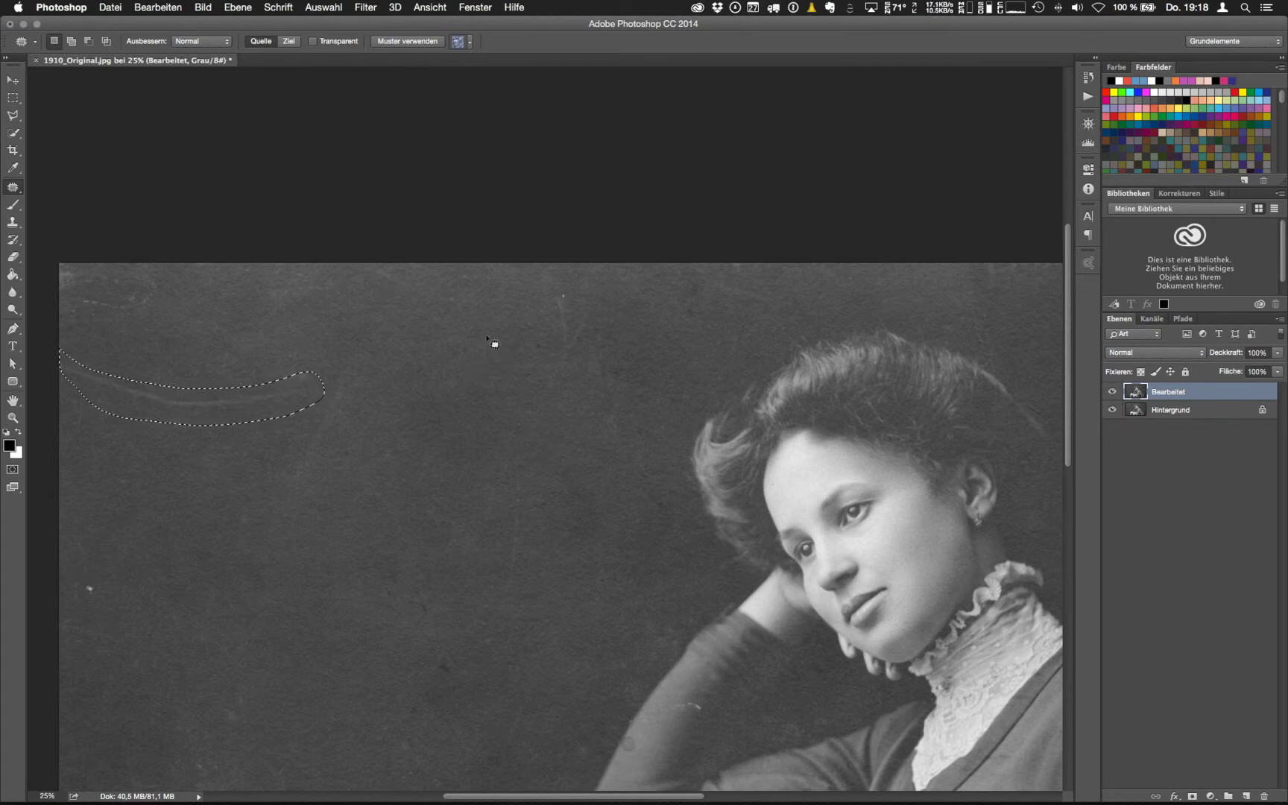
key(super+d)
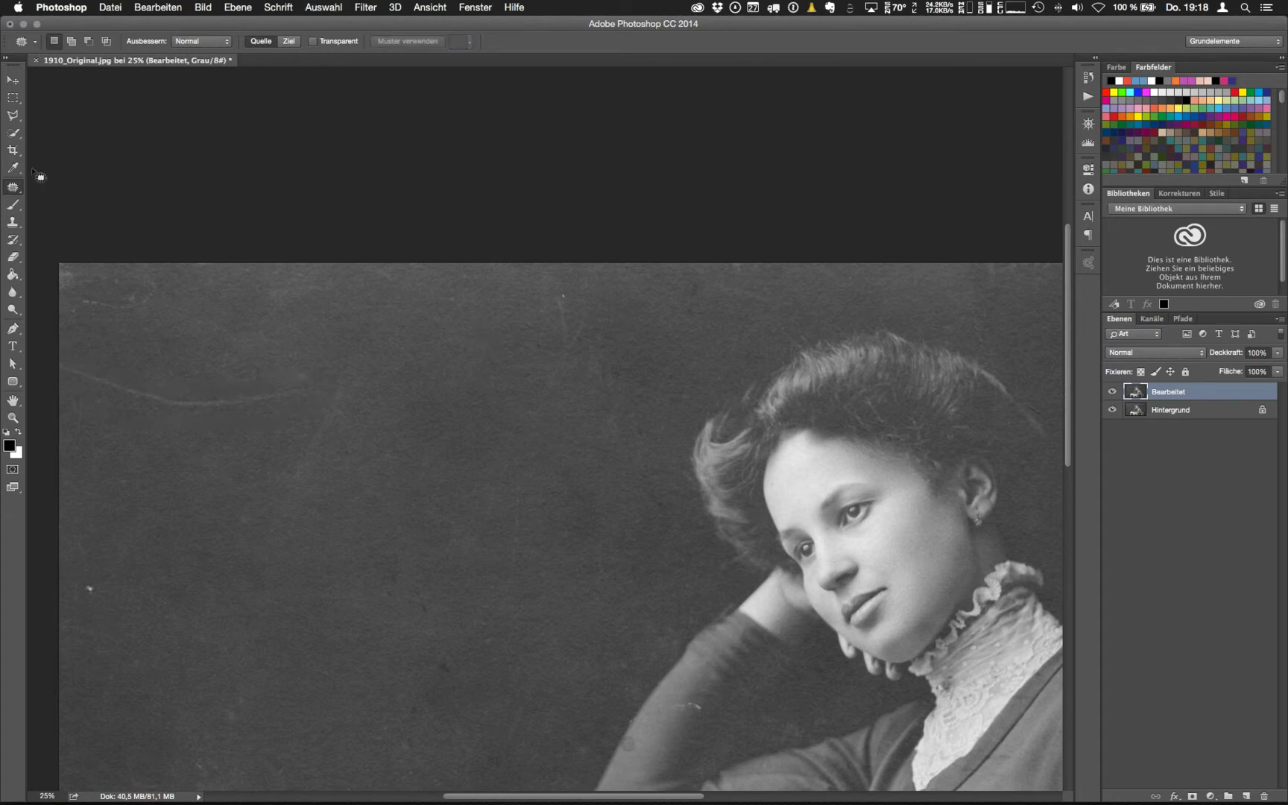
Enclose the long curved scratch at the background's left edge in a narrow angular selection with the Polygonal Lasso
drag(12, 98, 51, 96)
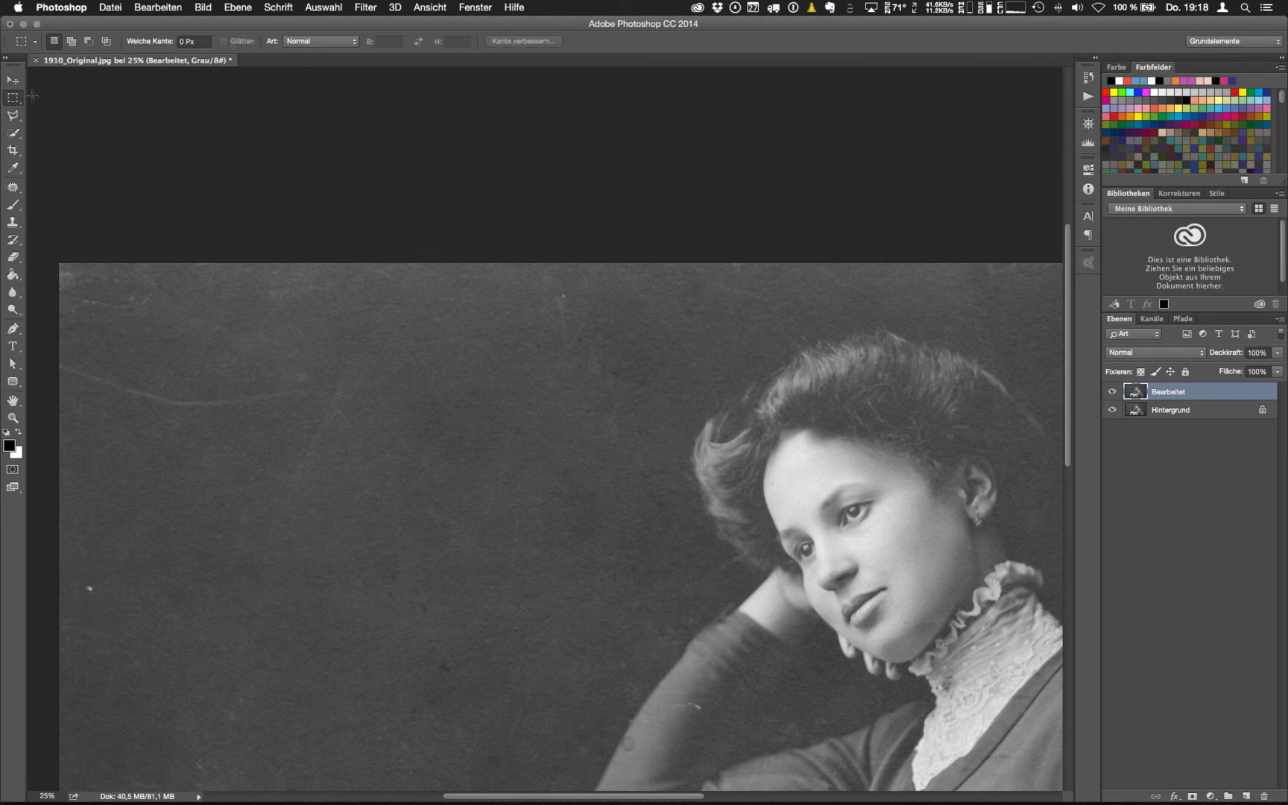
click(13, 117)
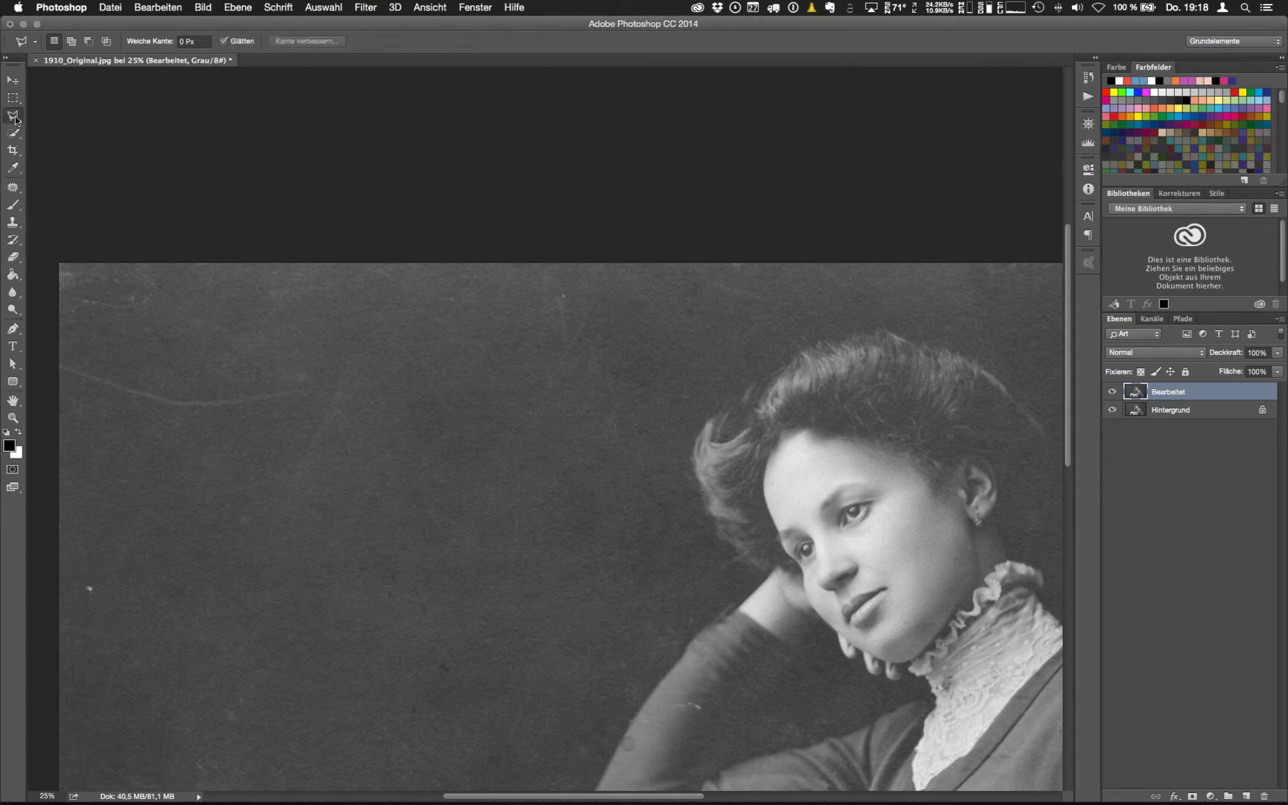
drag(16, 119, 16, 120)
click(46, 124)
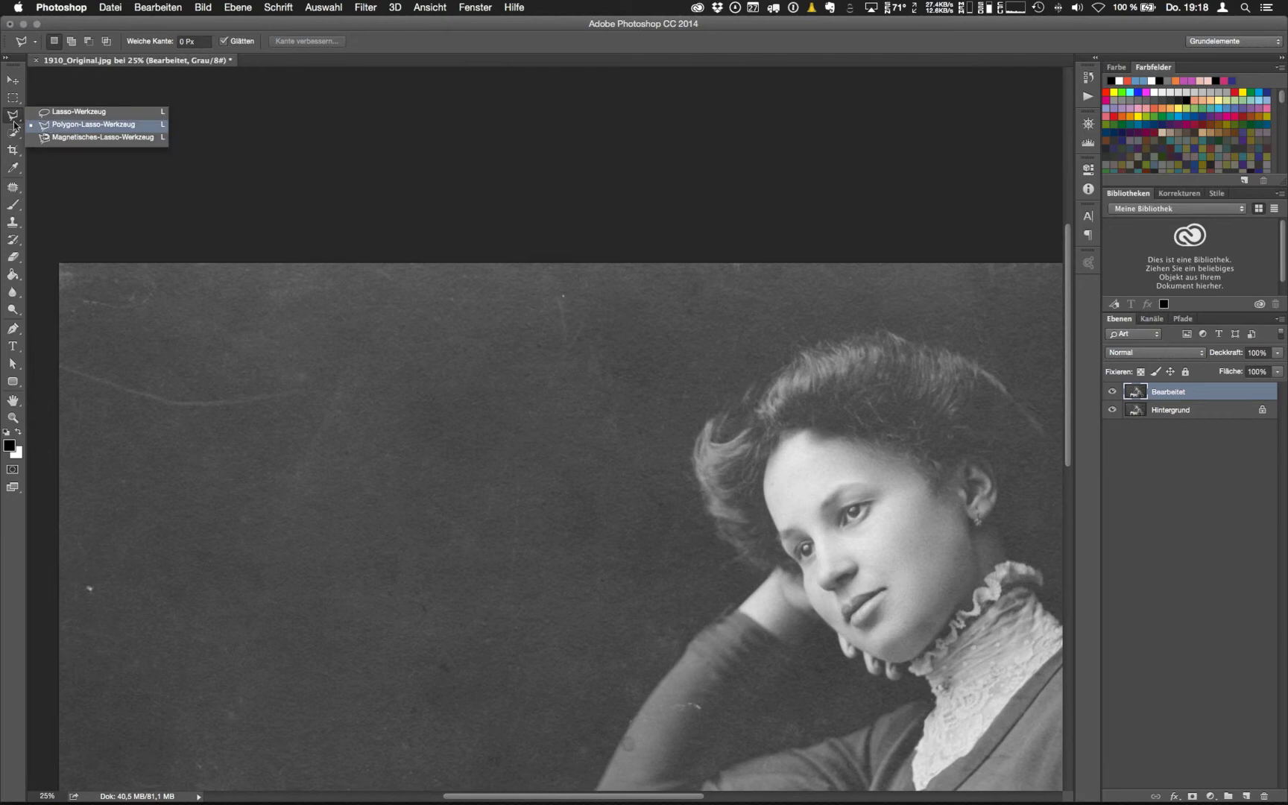
click(52, 369)
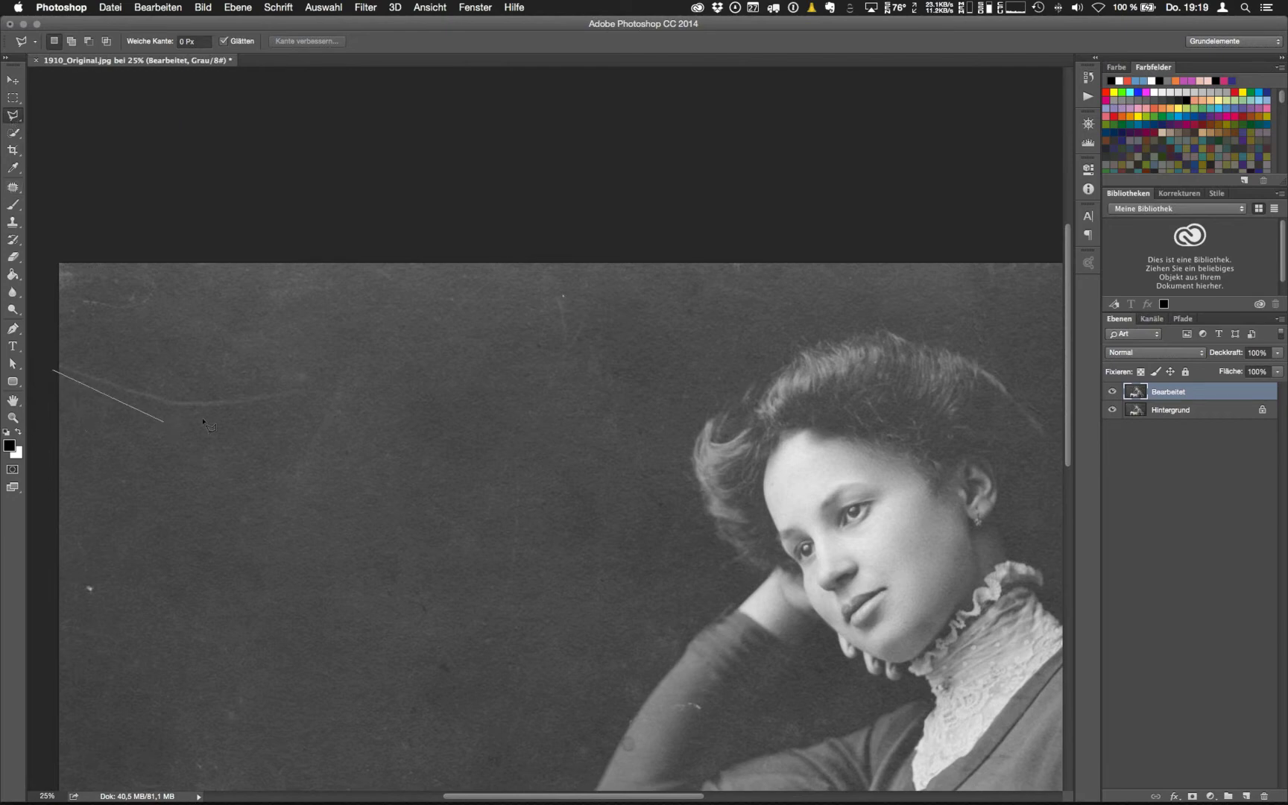
click(163, 418)
click(321, 398)
click(313, 381)
click(181, 391)
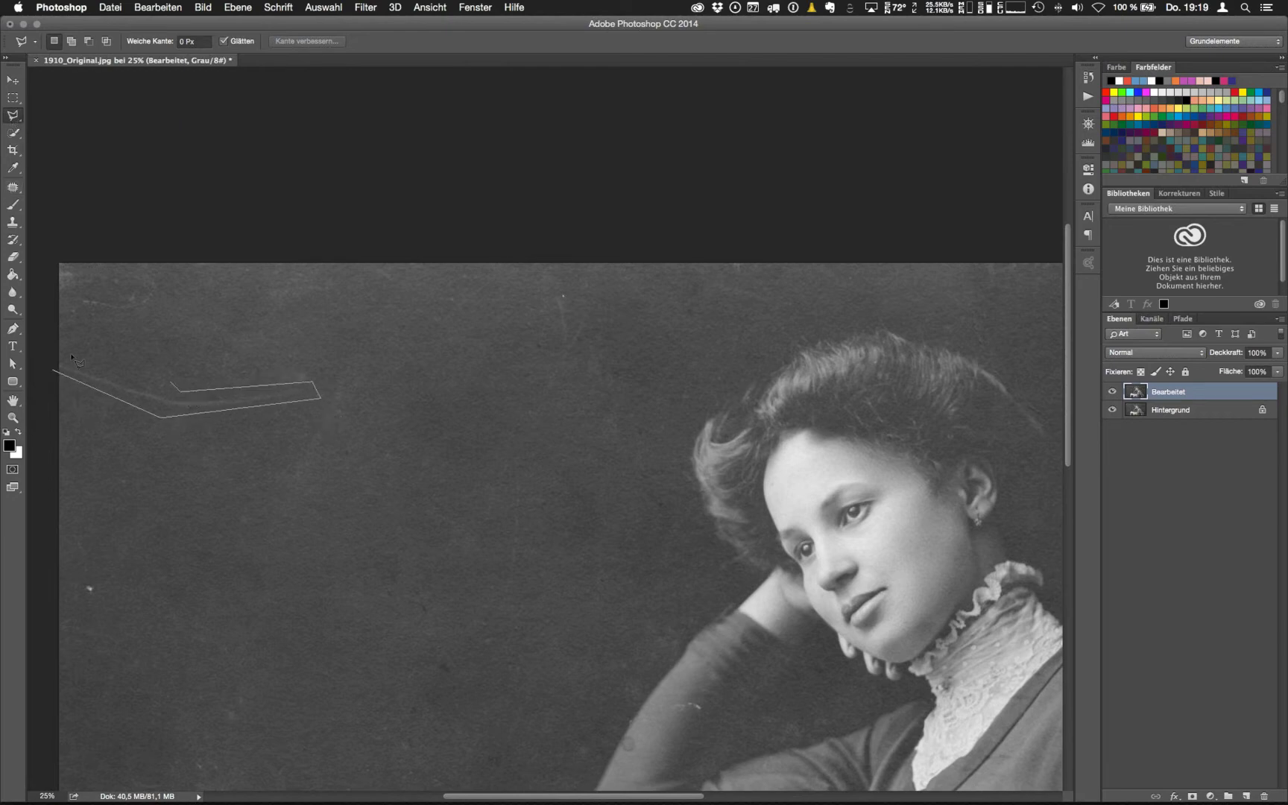
click(67, 351)
click(54, 371)
Try a long, thin rectangular marquee selection across the upper background and undo it
click(13, 98)
drag(248, 295, 624, 309)
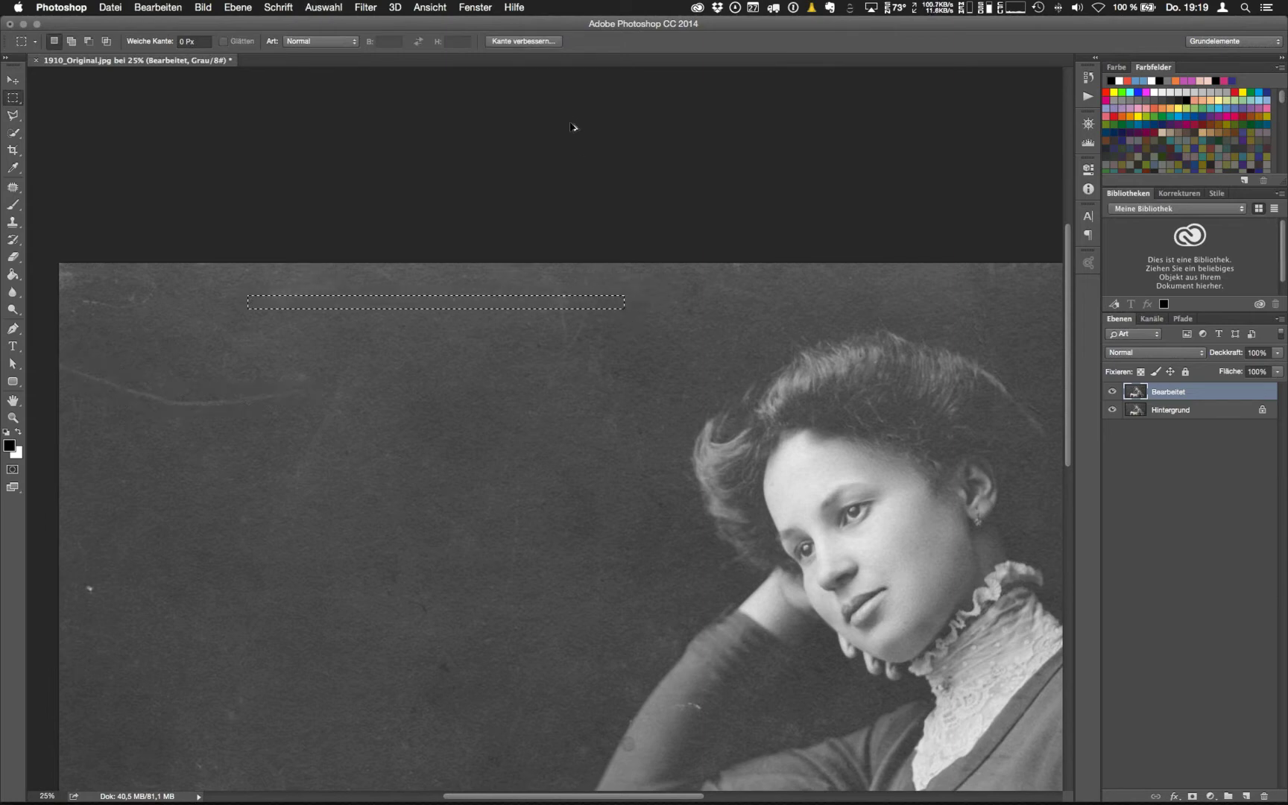
key(super+z)
Patch the selected curved scratch with clean background texture from just below it, then deselect
click(14, 188)
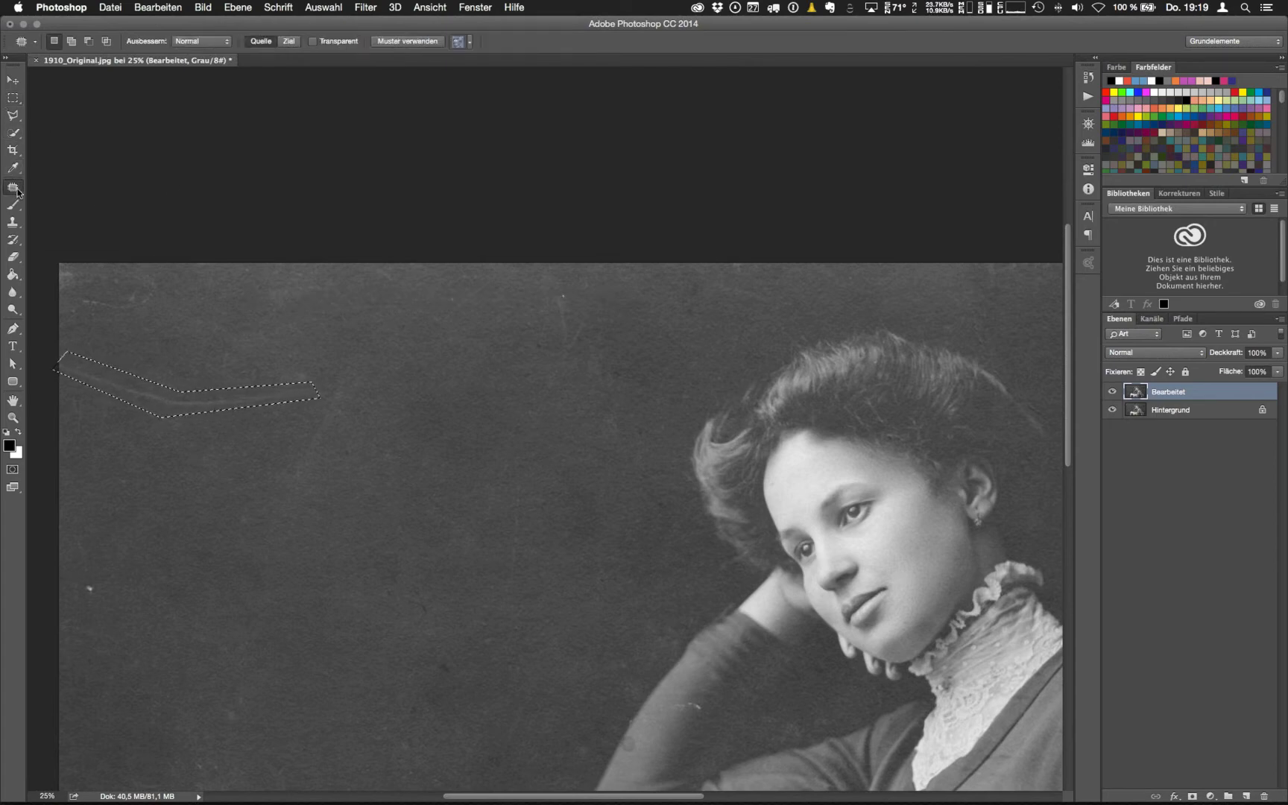
right_click(17, 191)
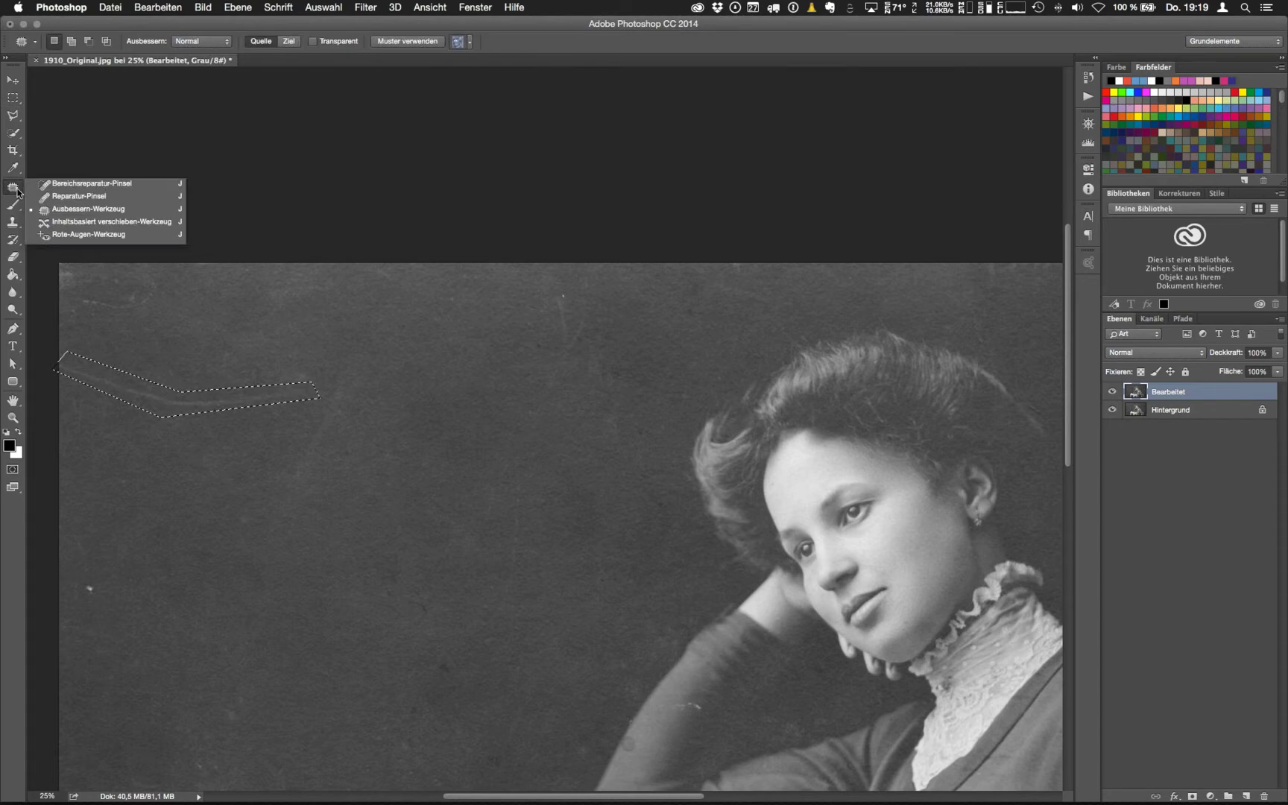
click(60, 210)
drag(162, 418, 167, 460)
drag(171, 393, 793, 530)
drag(604, 583, 598, 582)
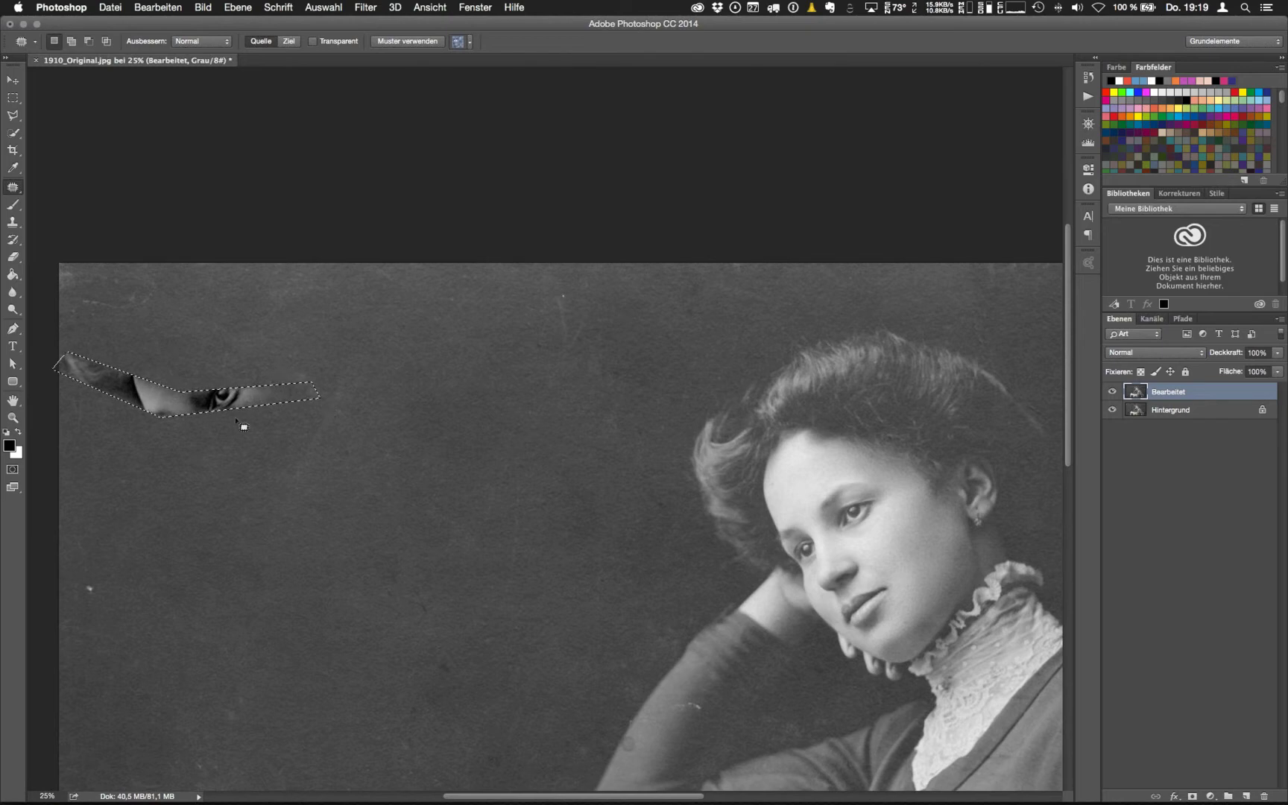
drag(267, 383, 273, 392)
drag(214, 442, 230, 499)
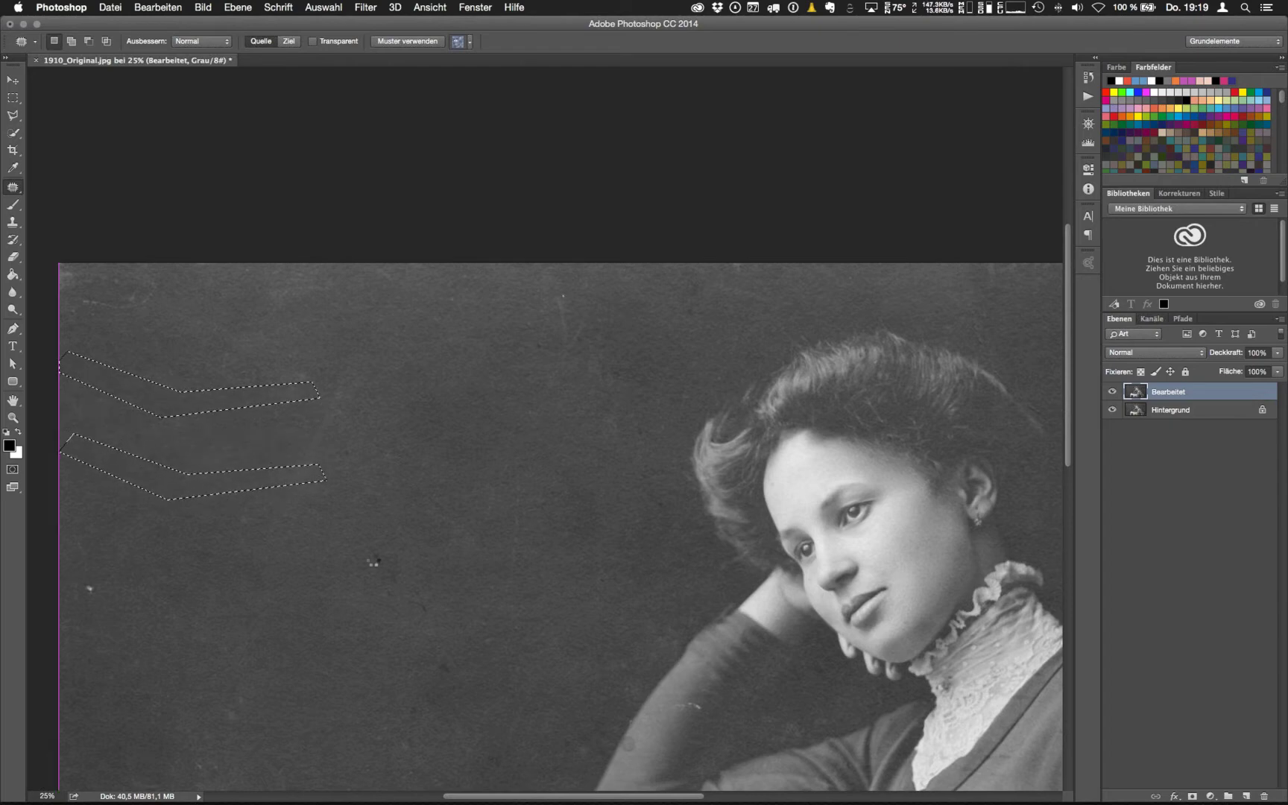
key(super+d)
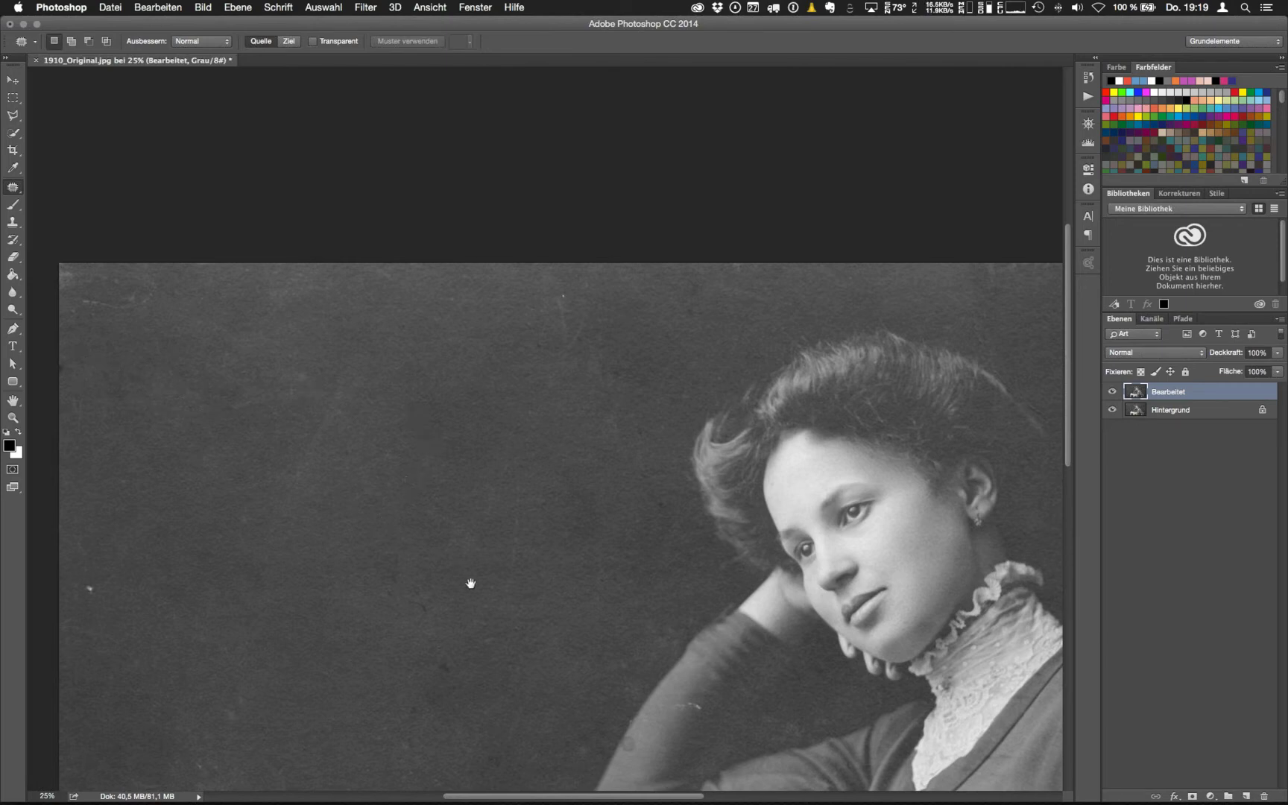
Try to patch the round dark blotch near the photo's right edge with background texture from its left, and undo it
scroll(463, 521, down, 10)
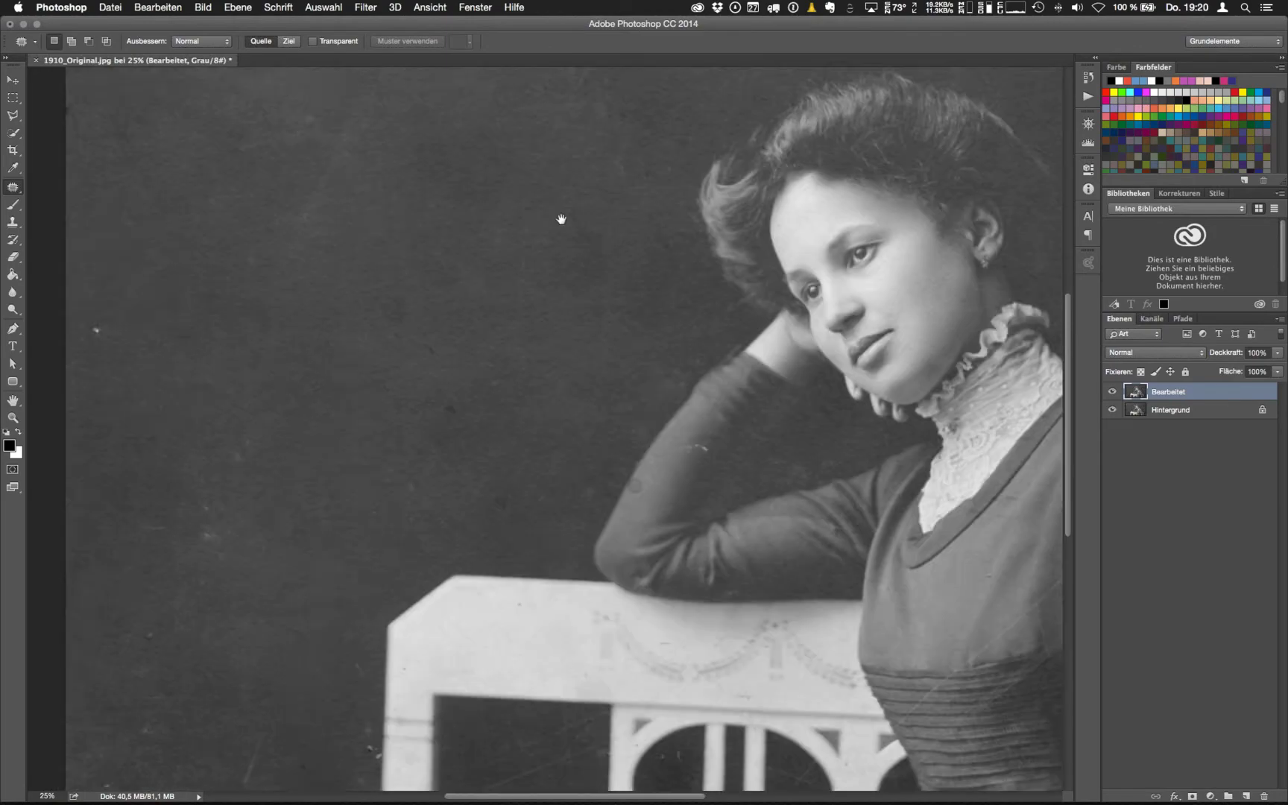
scroll(461, 268, right, 6)
scroll(564, 497, up, 8)
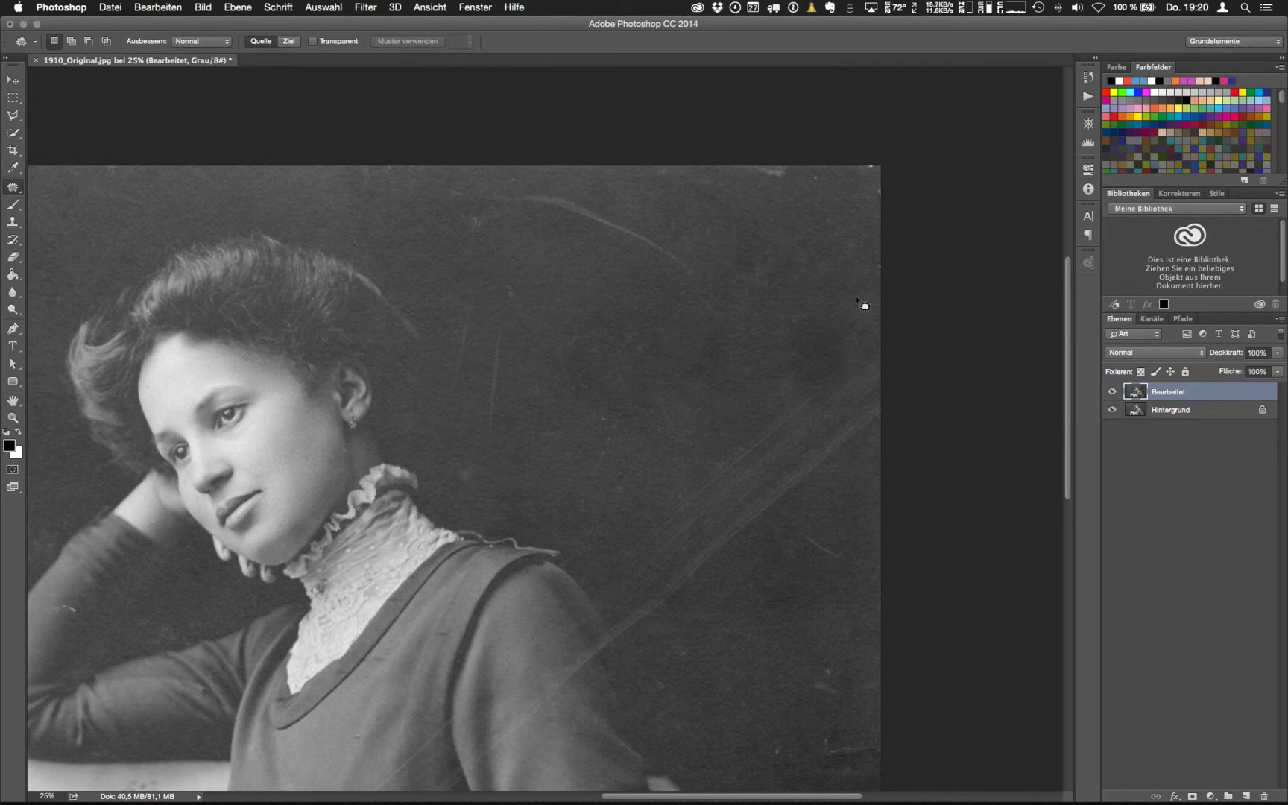
mouse_move(807, 313)
mouse_down()
mouse_move(794, 393)
mouse_move(855, 368)
mouse_move(806, 311)
mouse_up()
click(797, 312)
mouse_move(821, 304)
mouse_down()
mouse_move(779, 377)
mouse_move(823, 401)
mouse_move(863, 347)
mouse_move(827, 306)
mouse_up()
key(super+d)
mouse_move(823, 308)
mouse_down()
mouse_move(777, 326)
mouse_move(769, 369)
mouse_move(796, 401)
mouse_move(837, 404)
mouse_move(859, 359)
mouse_move(853, 309)
mouse_move(791, 313)
mouse_move(768, 363)
mouse_move(801, 398)
mouse_move(855, 392)
mouse_move(864, 358)
mouse_move(824, 308)
mouse_move(789, 386)
mouse_move(820, 302)
mouse_move(805, 333)
mouse_move(703, 346)
mouse_move(747, 241)
mouse_move(721, 304)
mouse_move(669, 331)
mouse_up()
click(809, 316)
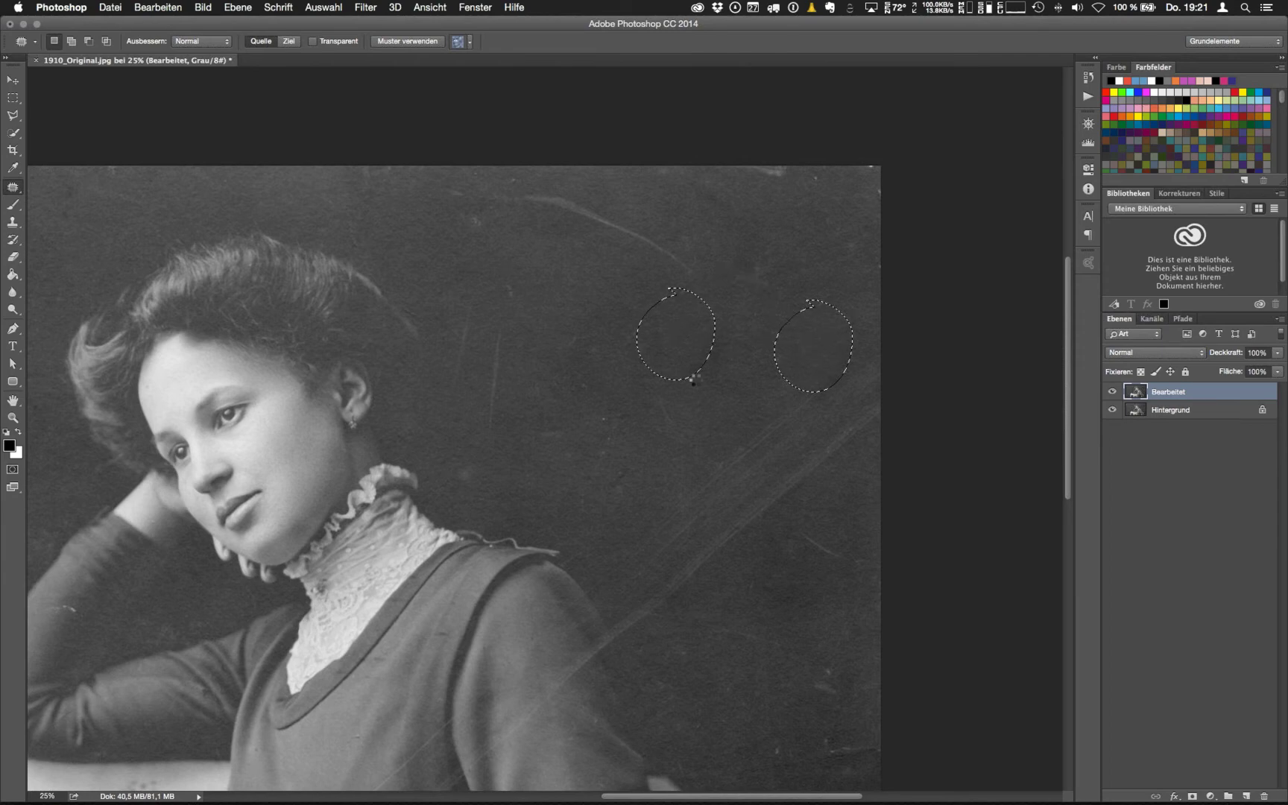
key(super+d)
key(super+z)
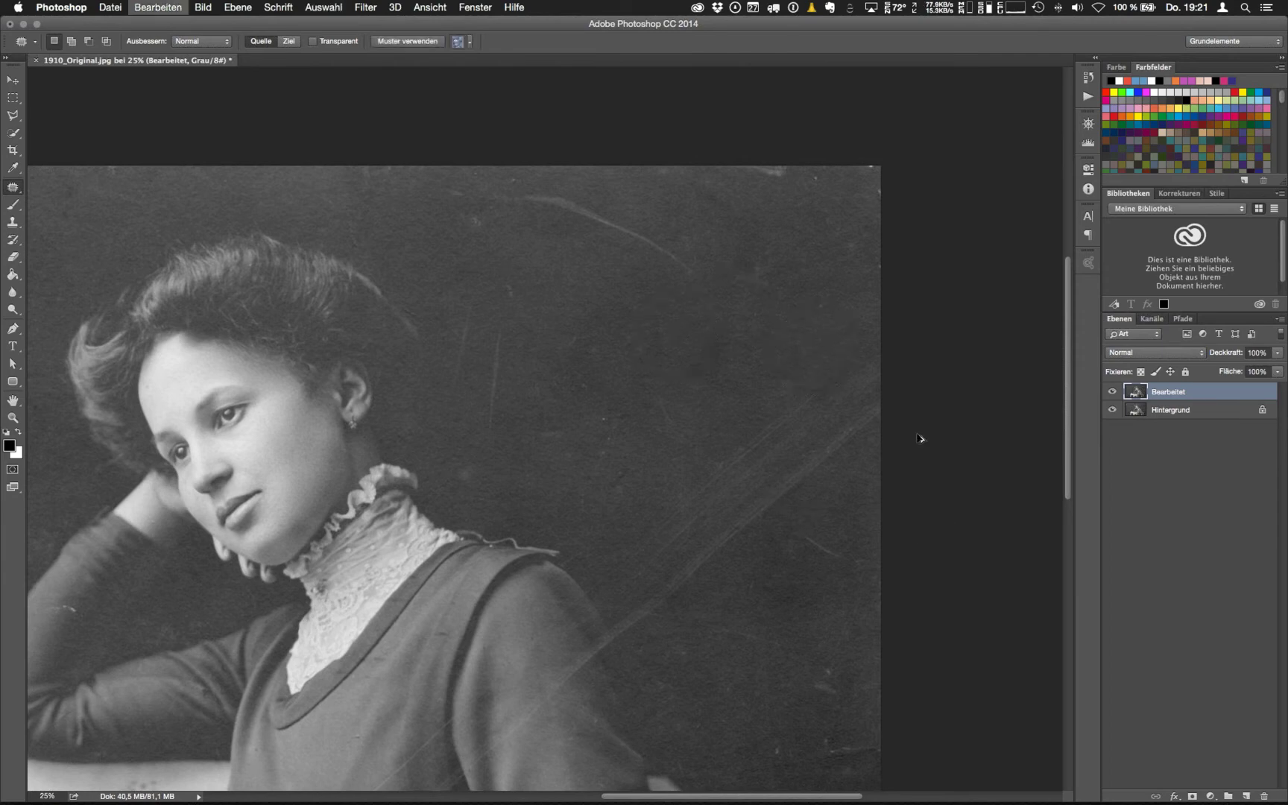
key(super+d)
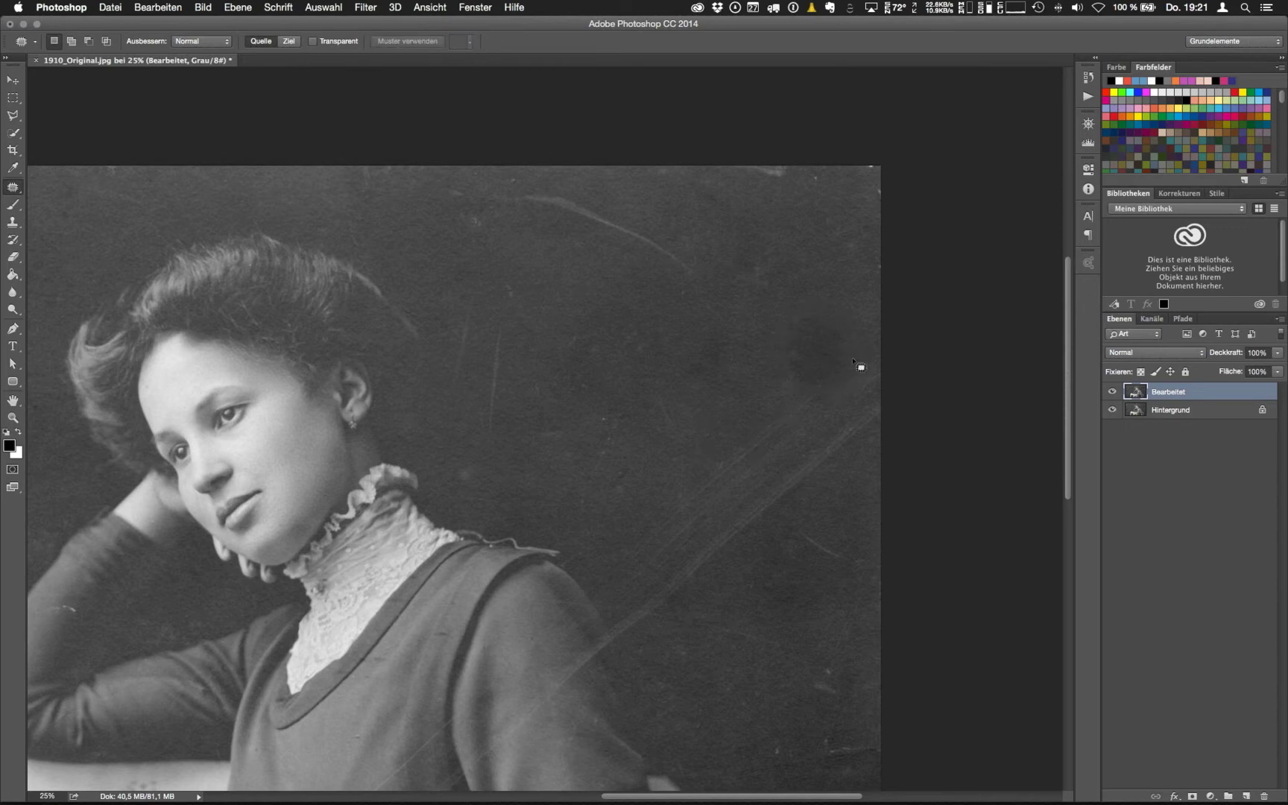
Choose the Dodge tool and set its exposure to 51% and its range to Mitteltöne
click(13, 309)
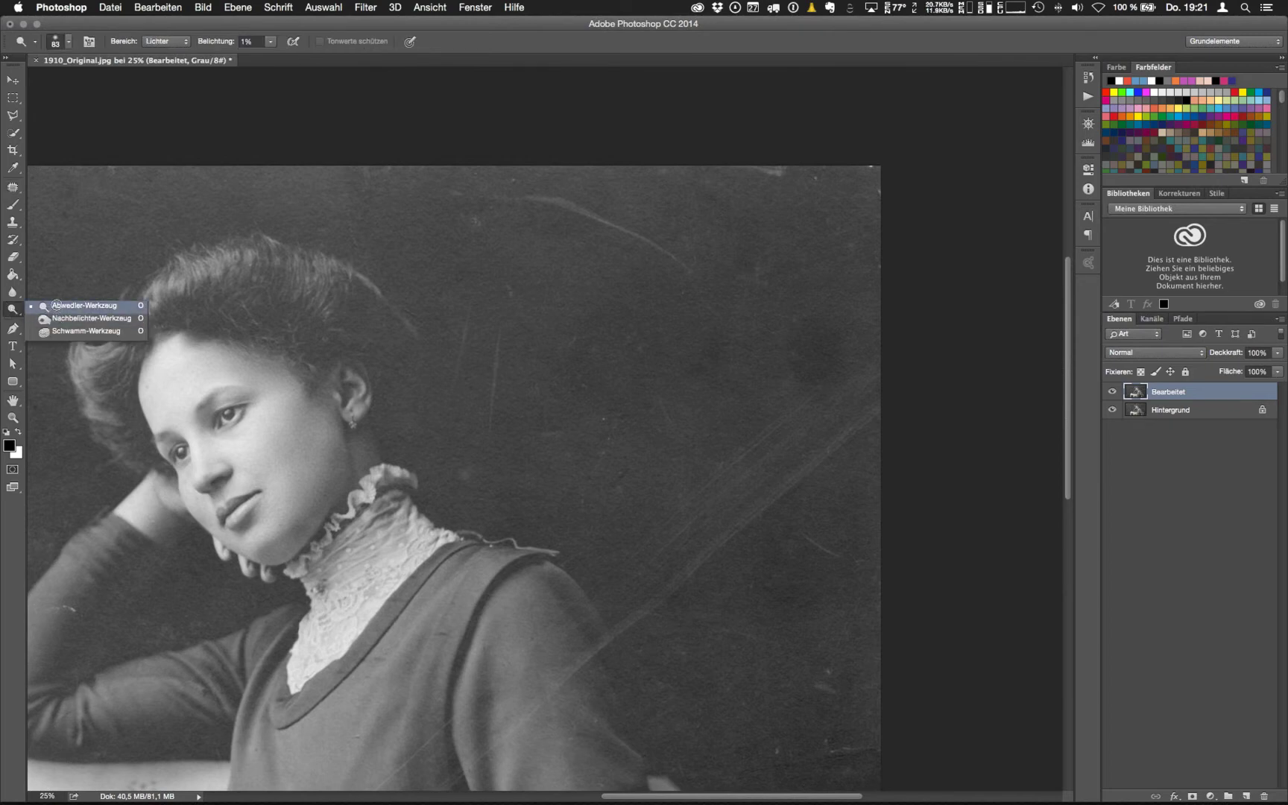
click(57, 307)
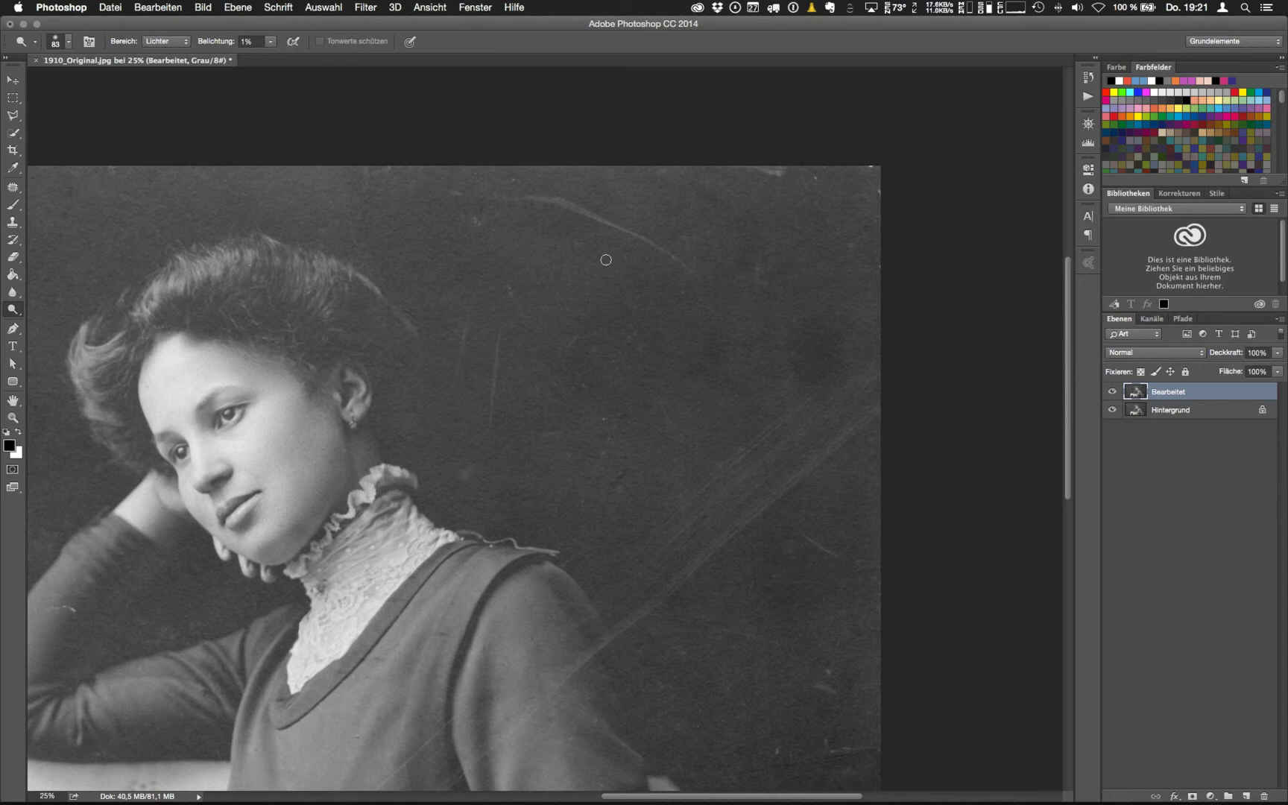
click(240, 42)
click(272, 42)
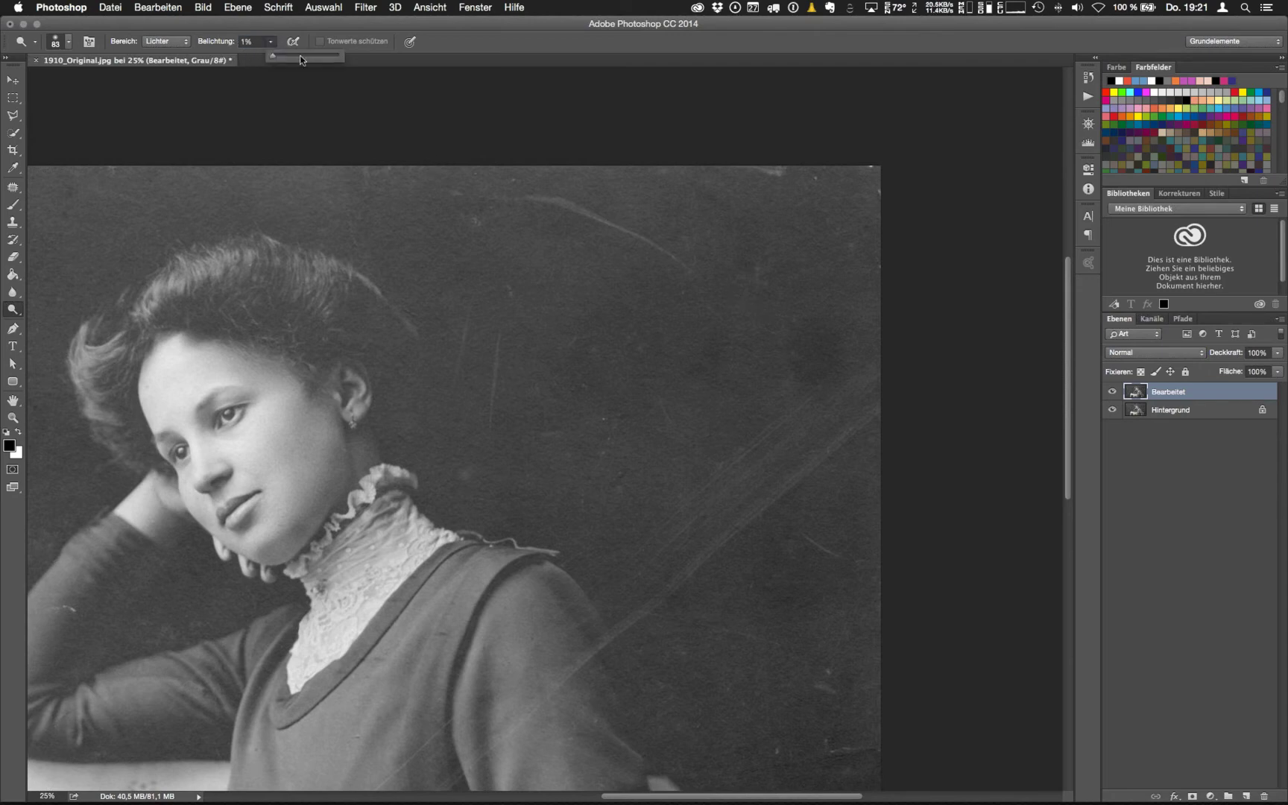
drag(303, 57, 316, 57)
click(166, 41)
click(176, 28)
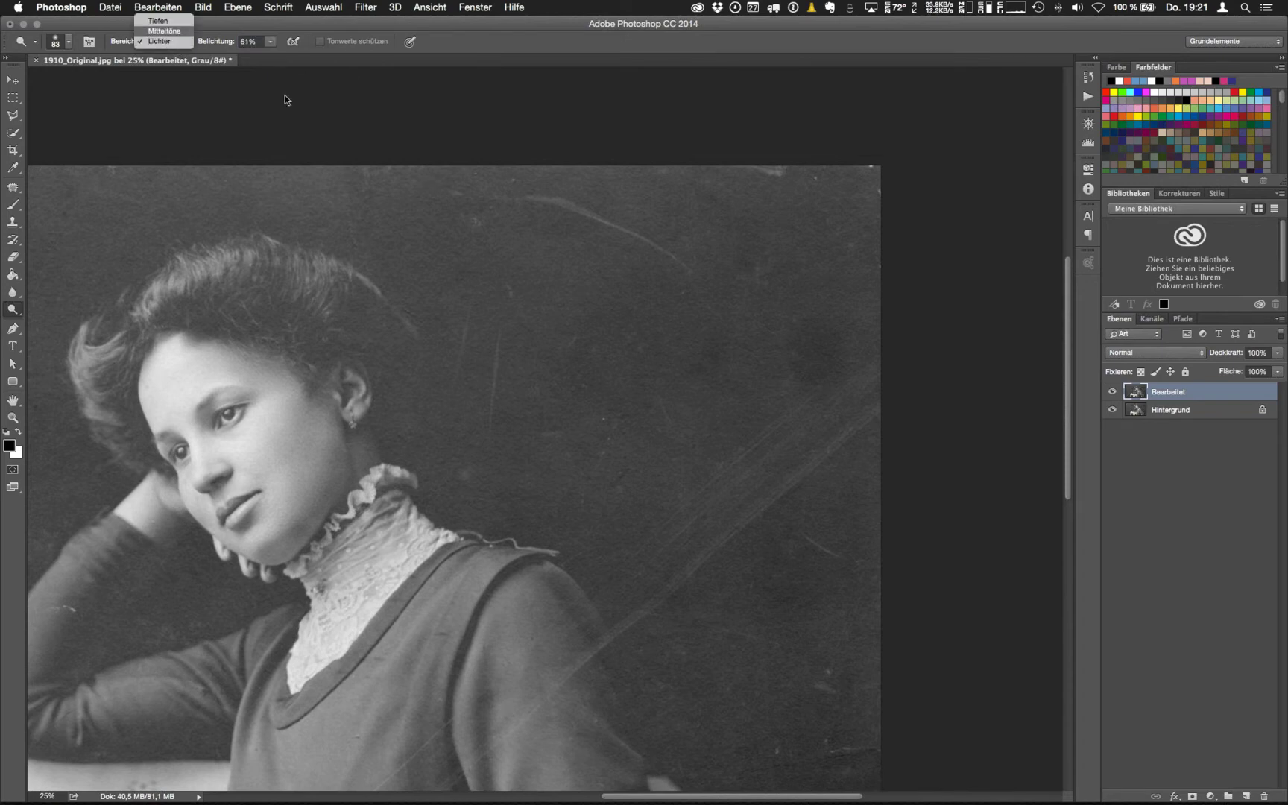
Try to lighten the round dark blotch near the photo's right edge with small Dodge strokes, undoing each attempt
mouse_move(820, 345)
mouse_down()
mouse_move(805, 357)
mouse_move(829, 354)
mouse_up()
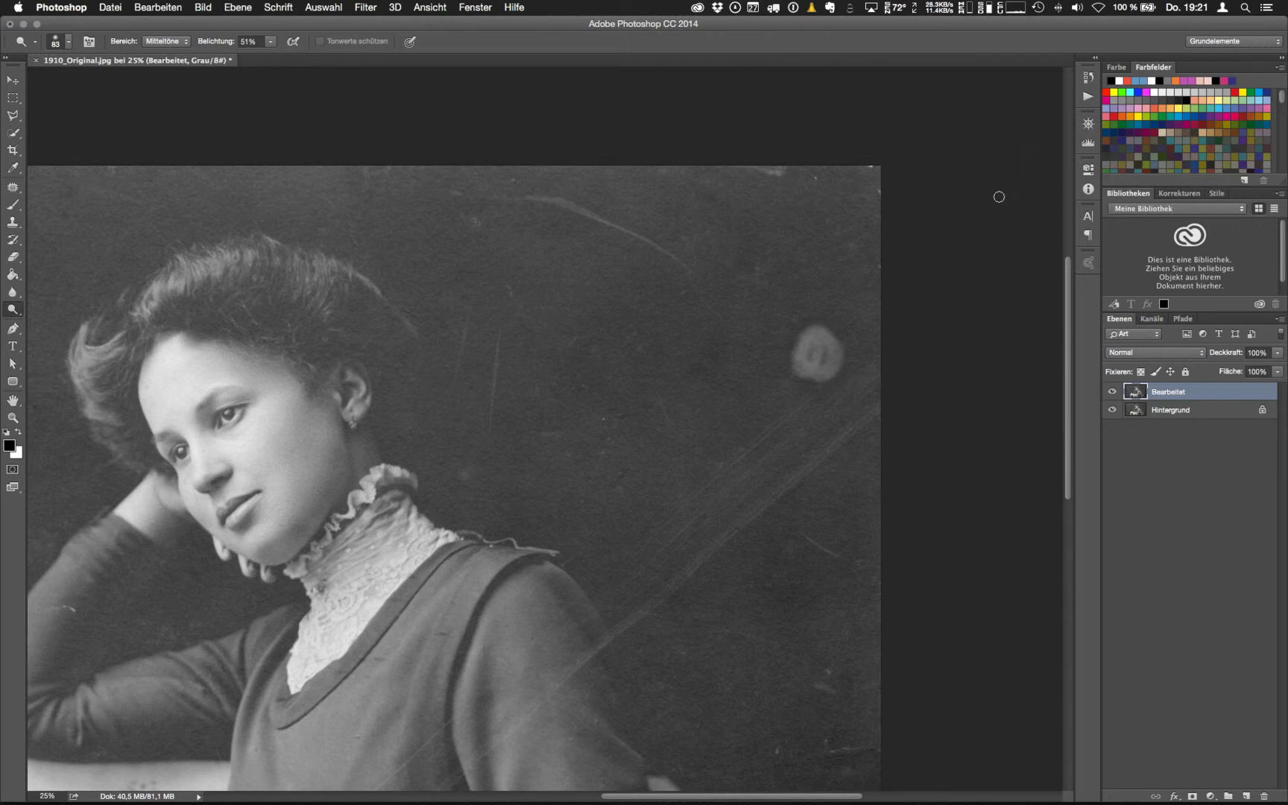
key(super+z)
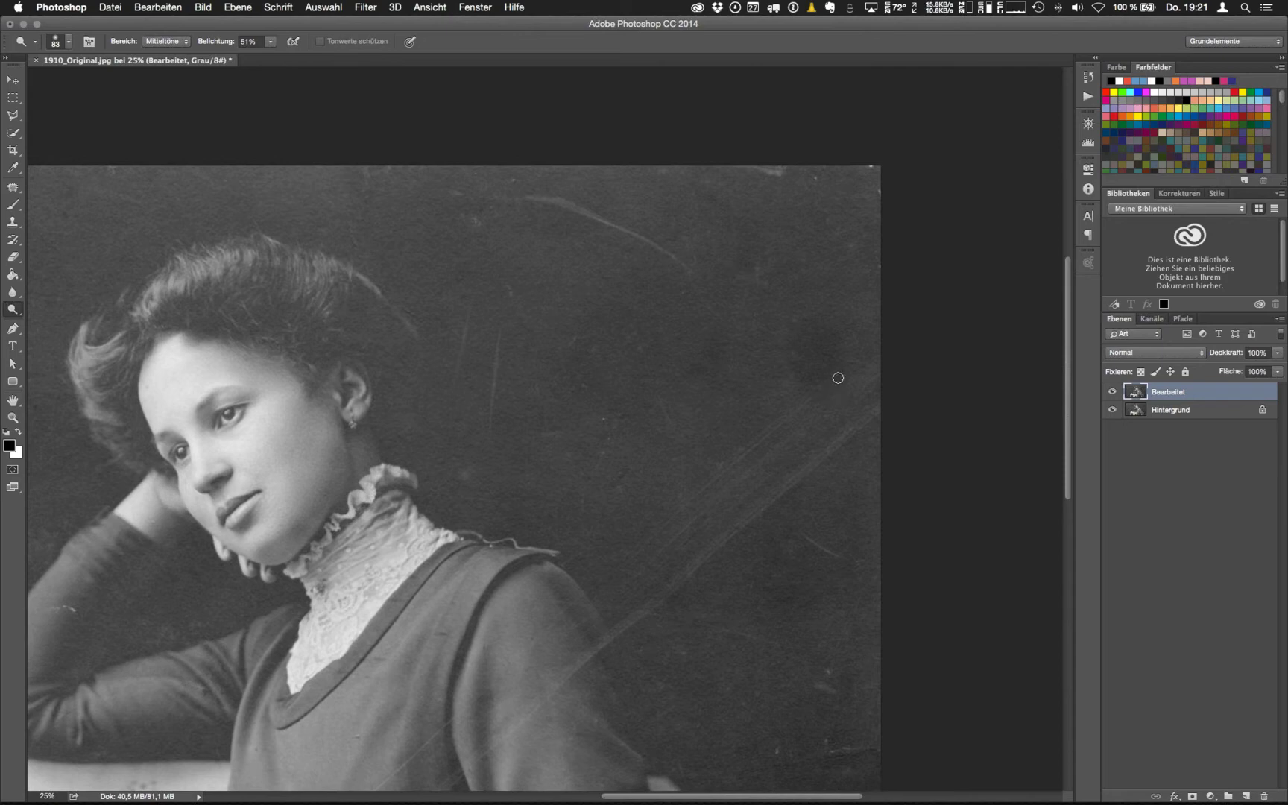
drag(813, 351, 814, 363)
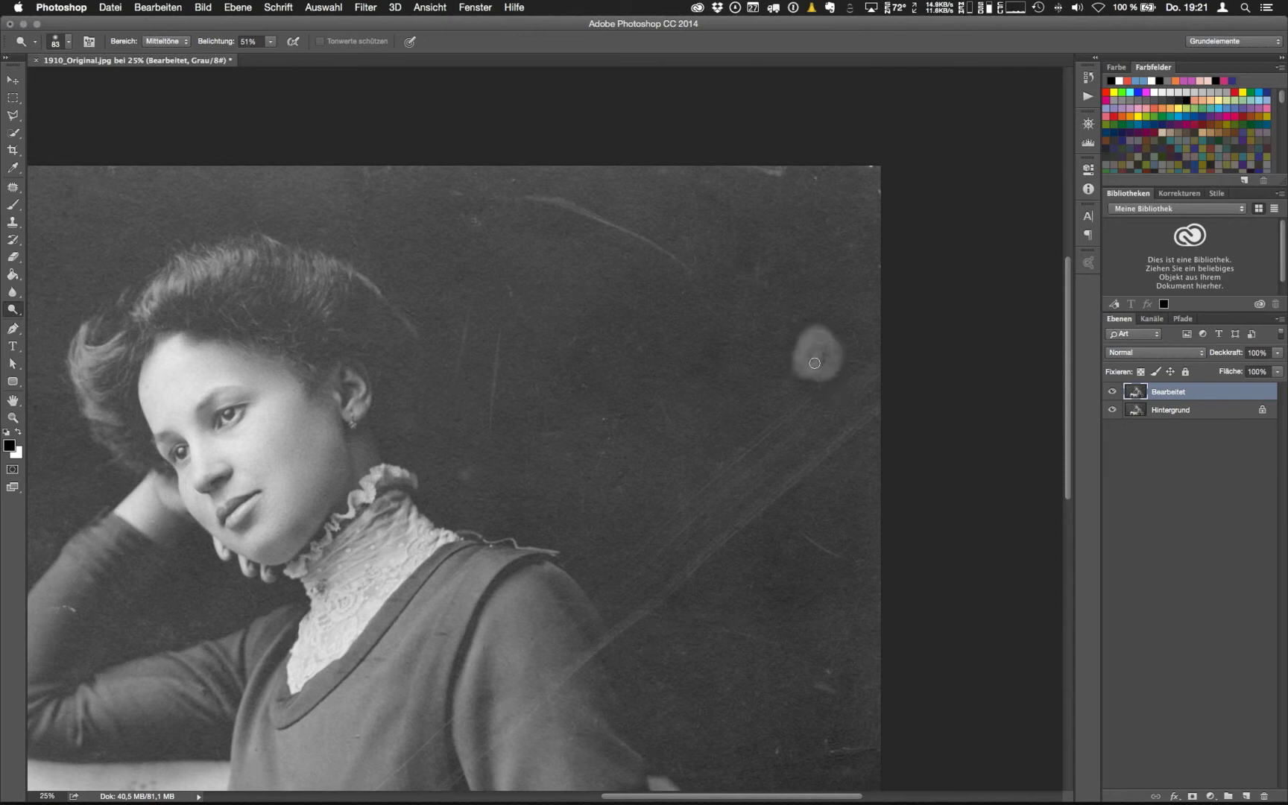
key(super+z)
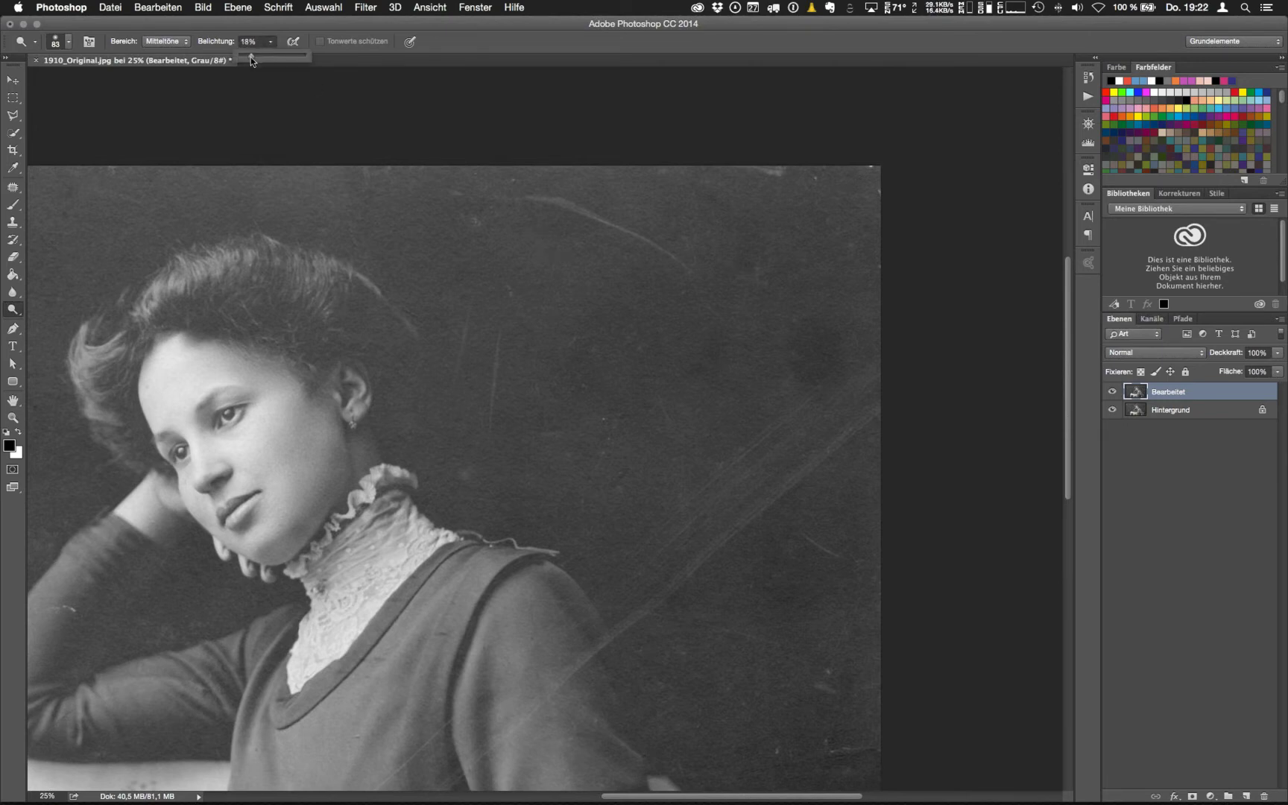
Lighten the round dark blotch with the Dodge tool at 4% exposure, range Tiefen, using a soft 476 px brush
drag(251, 57, 241, 60)
click(171, 41)
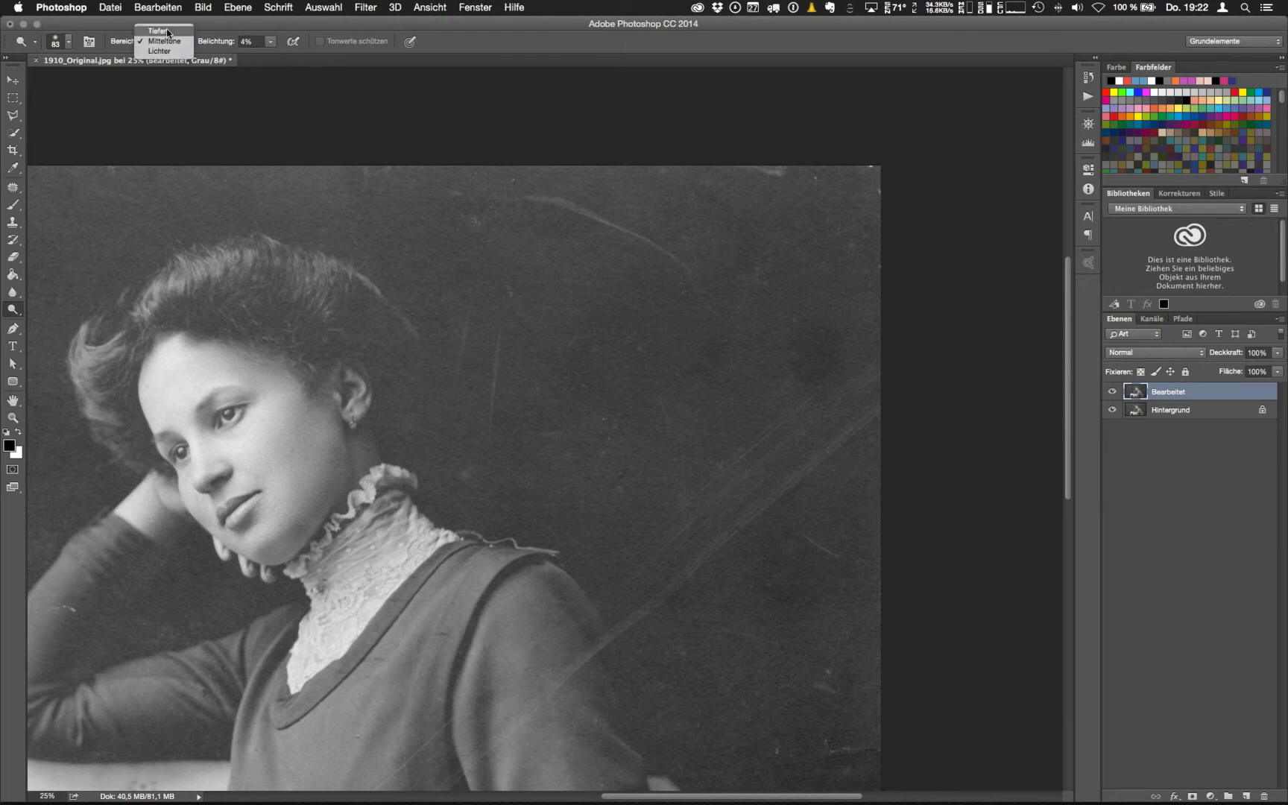
click(158, 30)
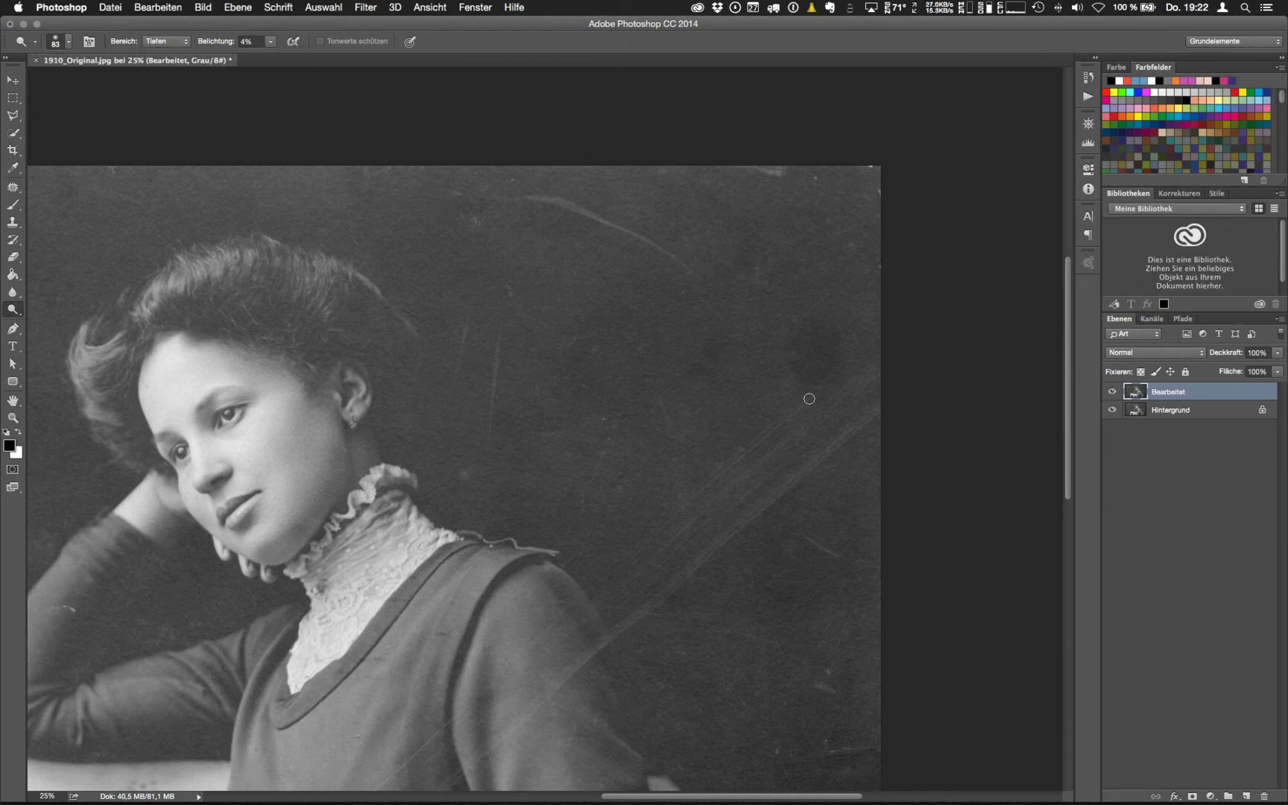
right_click(814, 358)
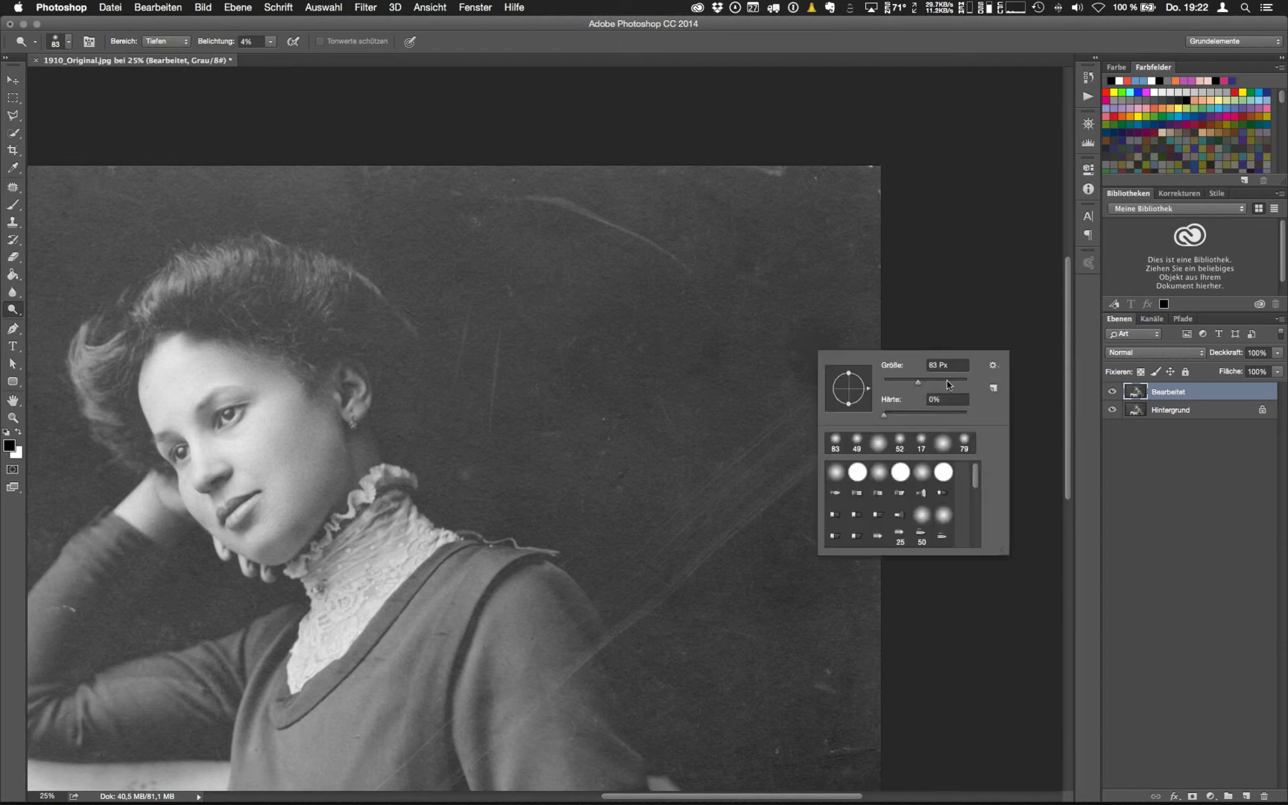
click(947, 381)
drag(957, 383, 958, 383)
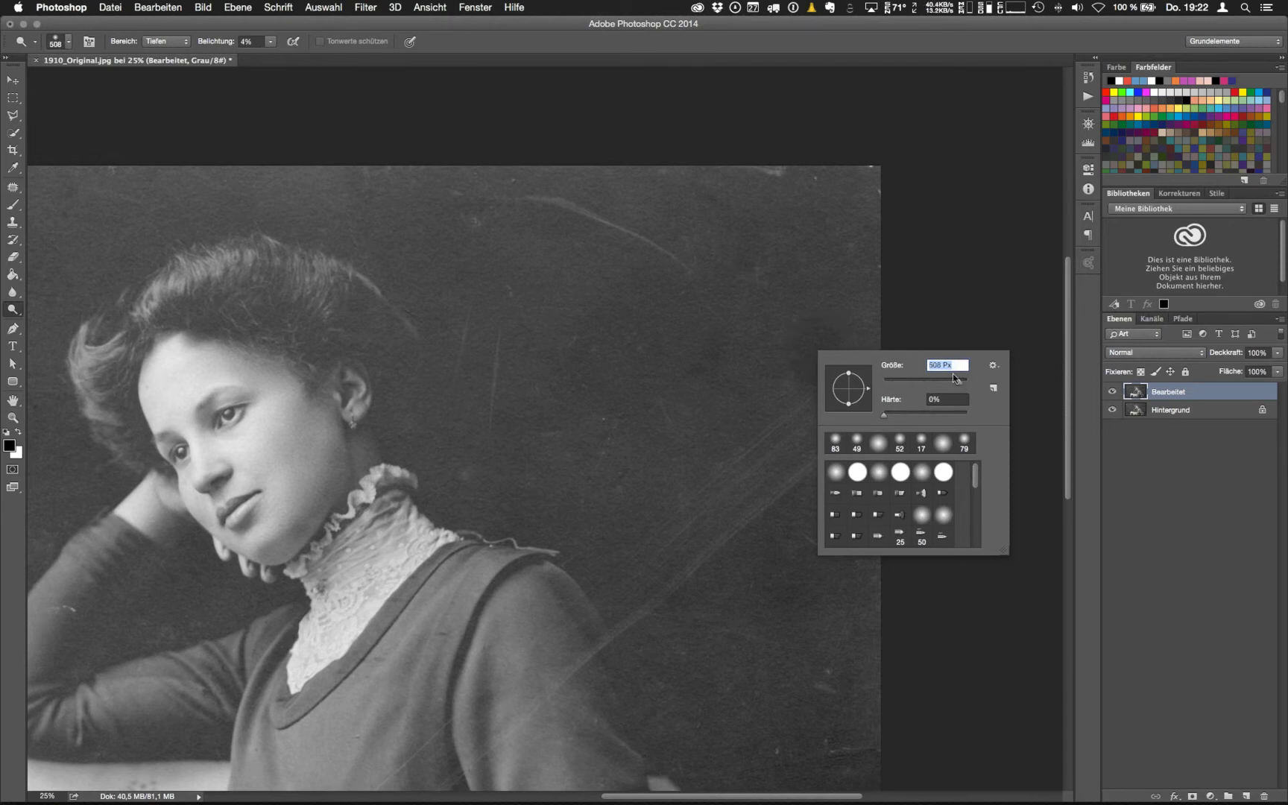
click(822, 346)
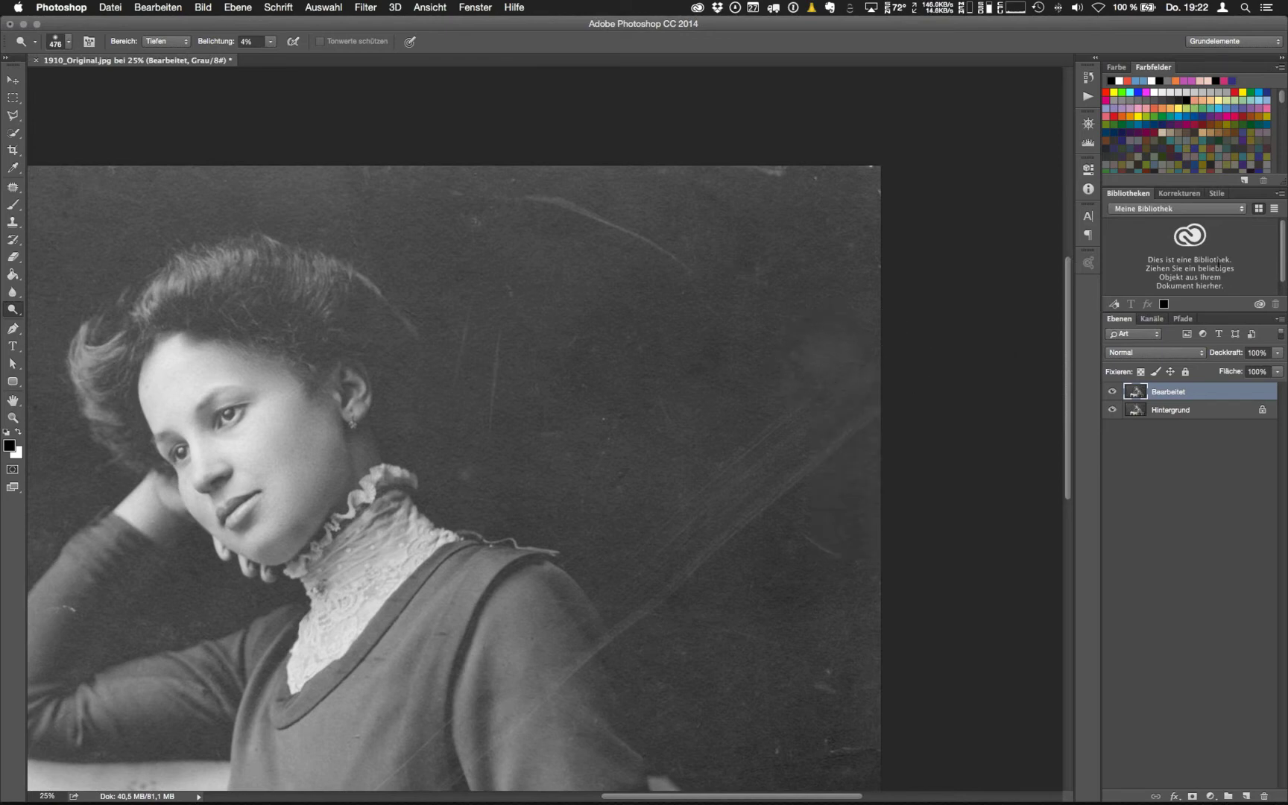
Compare the photo's history states before and after the Dodge strokes, and revert to the first Dodge stroke
click(1089, 77)
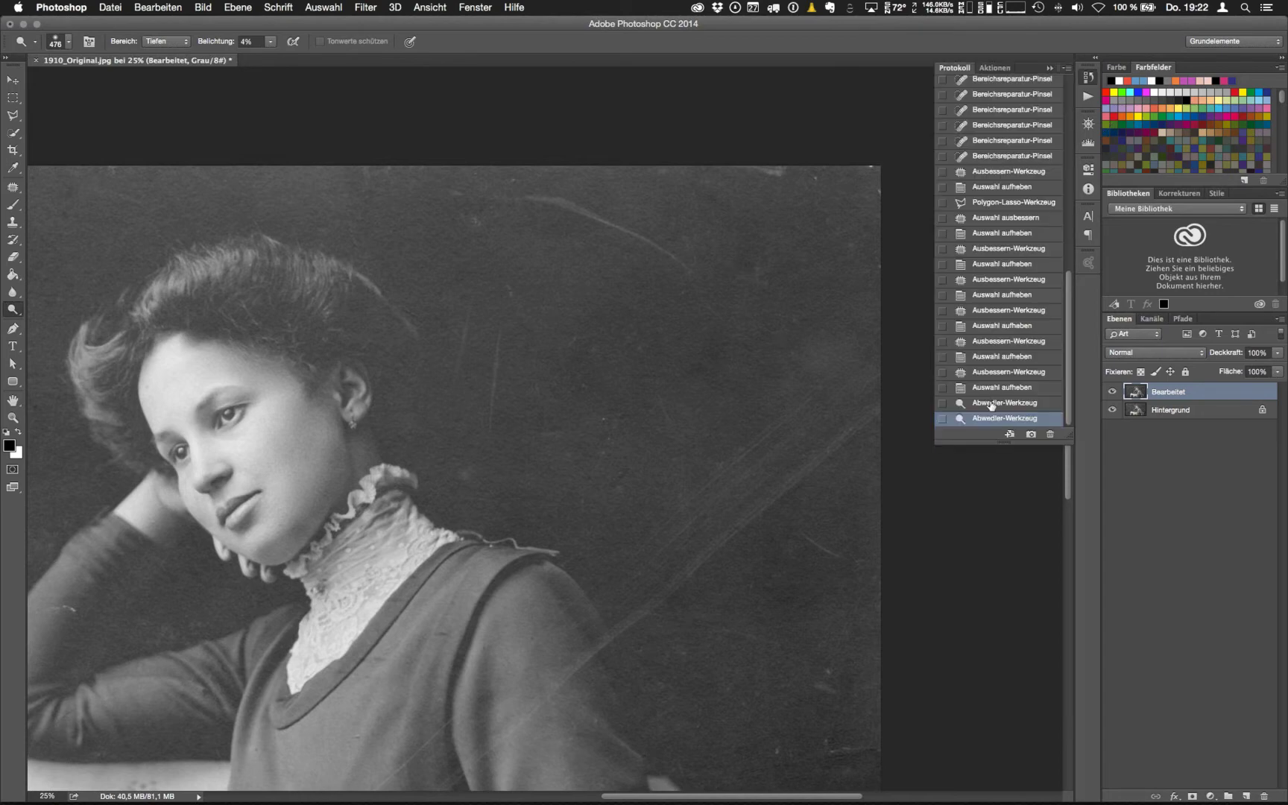
click(991, 407)
click(994, 387)
click(993, 404)
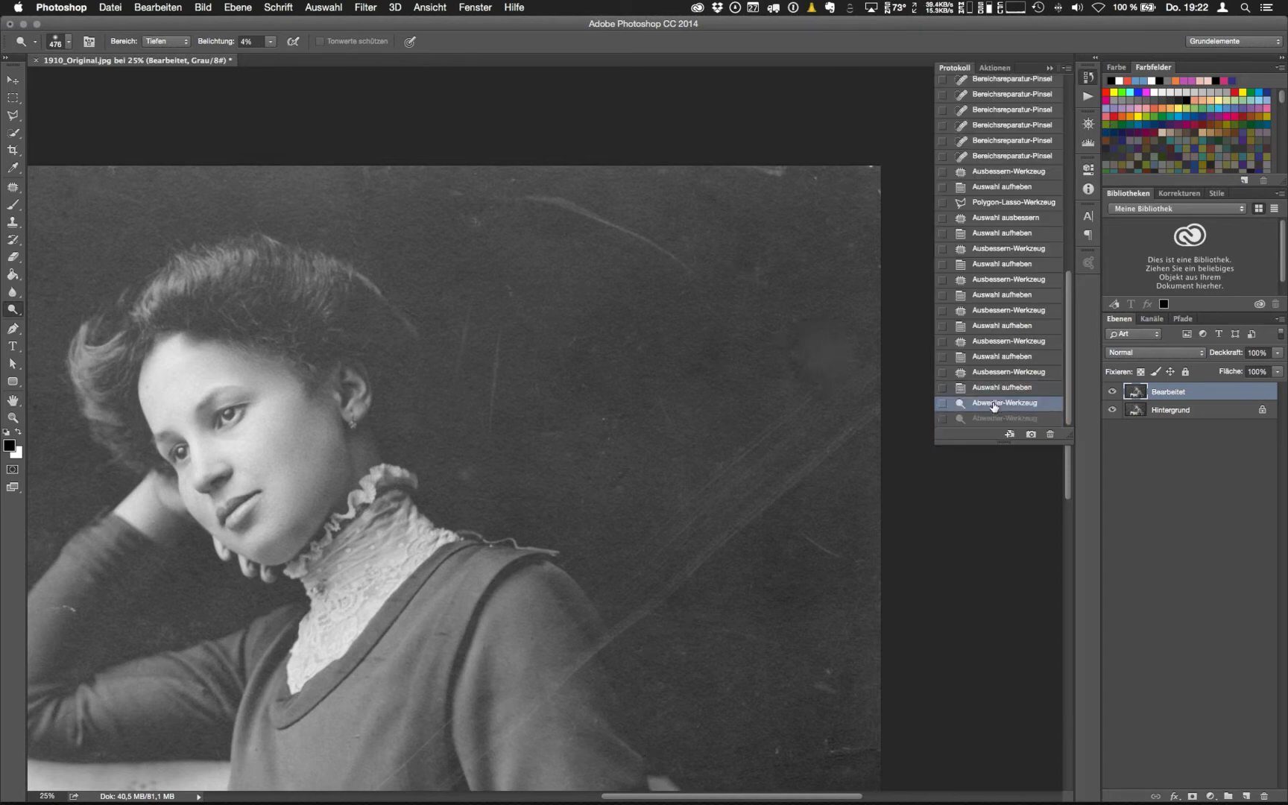
click(994, 388)
click(994, 404)
click(1138, 441)
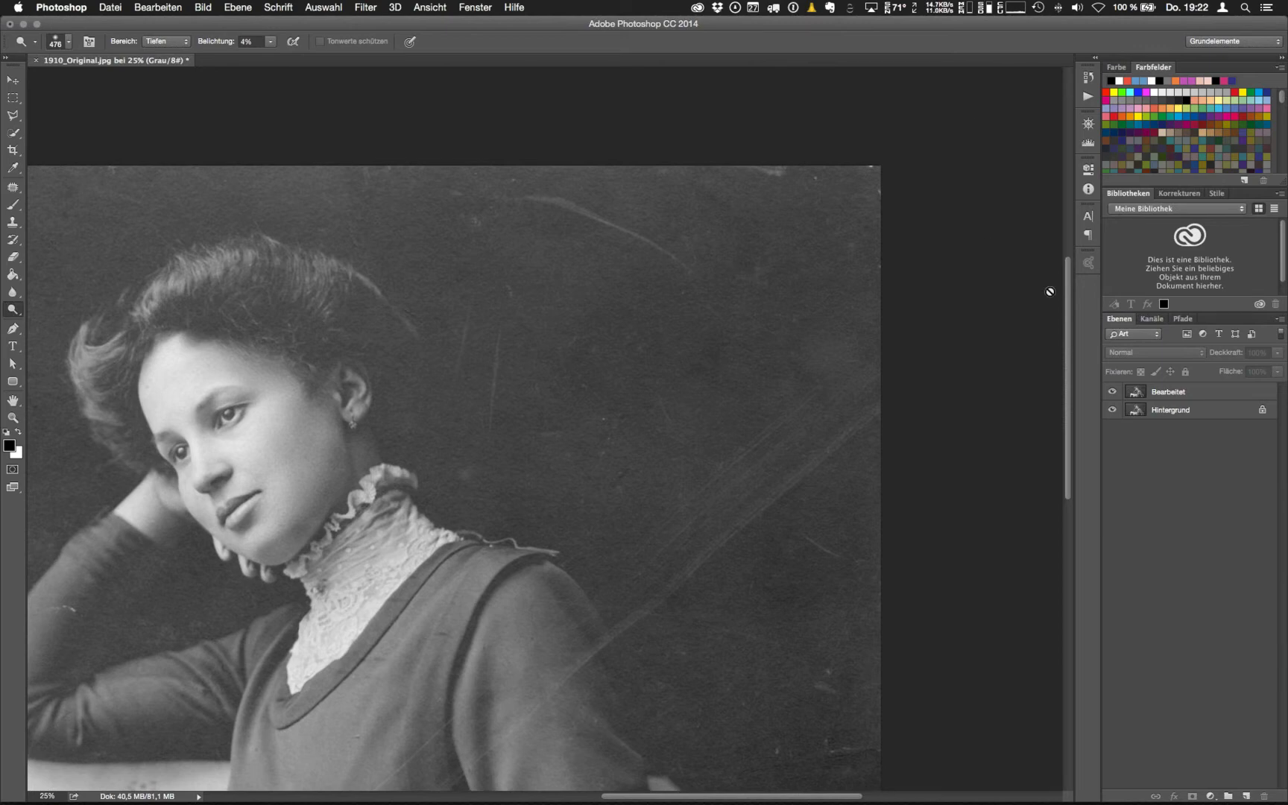
Choose the Spot Healing Brush with type Näherungswert and make the Bearbeitet layer active
scroll(1067, 324, down, 2)
scroll(1066, 319, down, 4)
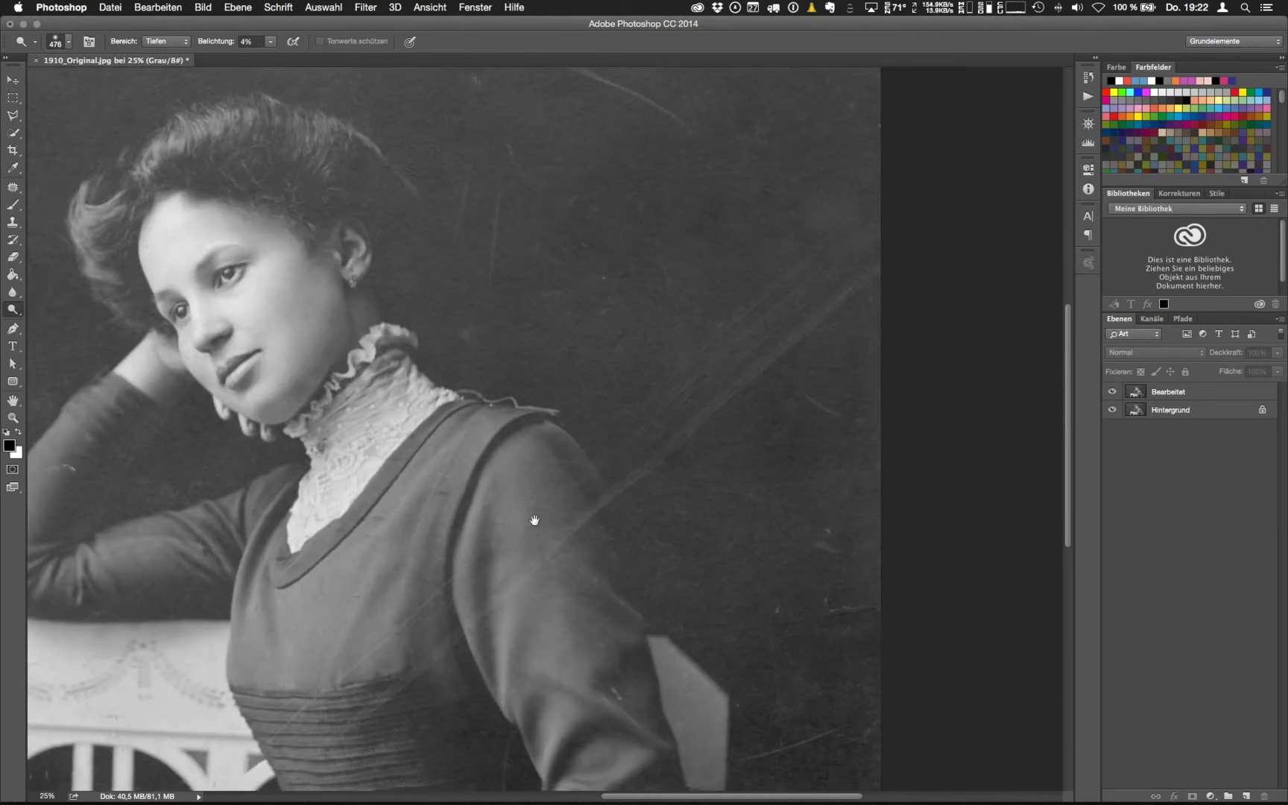
scroll(693, 374, down, 1)
scroll(693, 371, down, 4)
scroll(694, 372, left, 4)
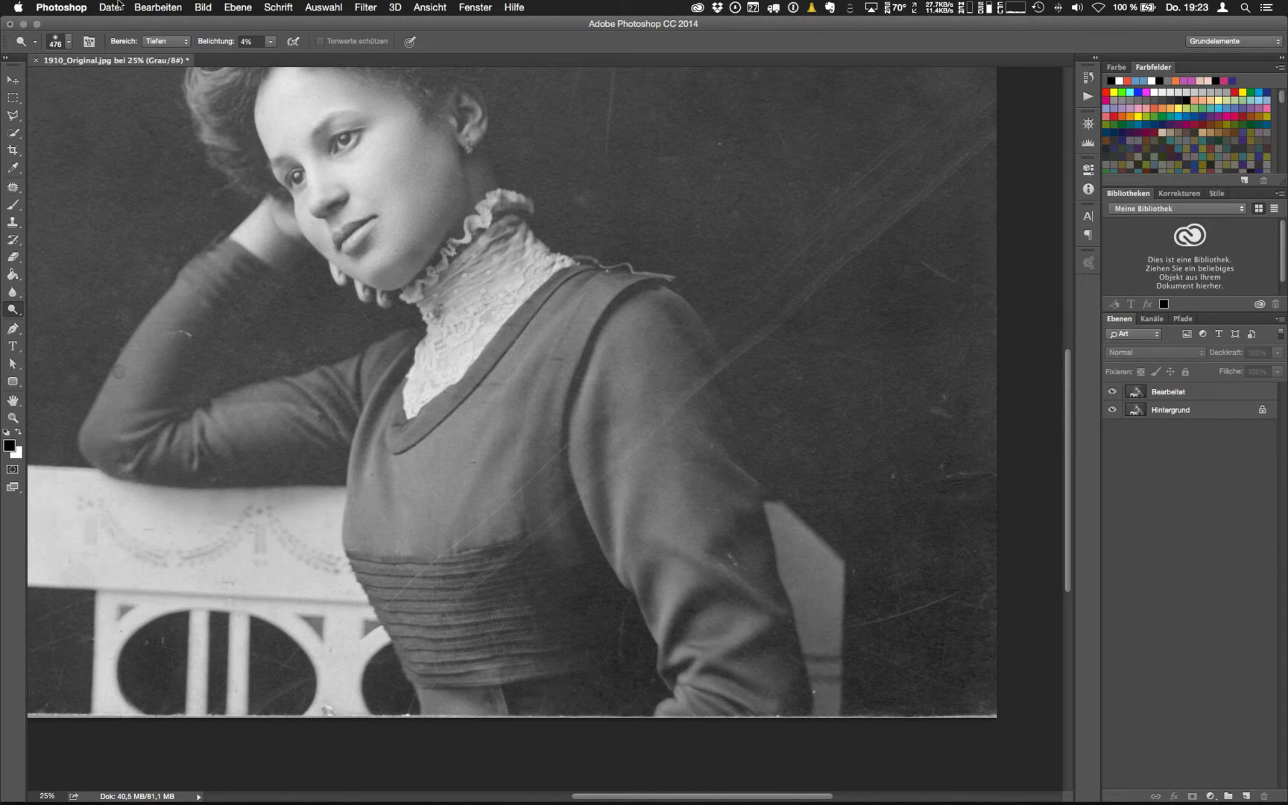
key(super+plus)
key(super+plus)
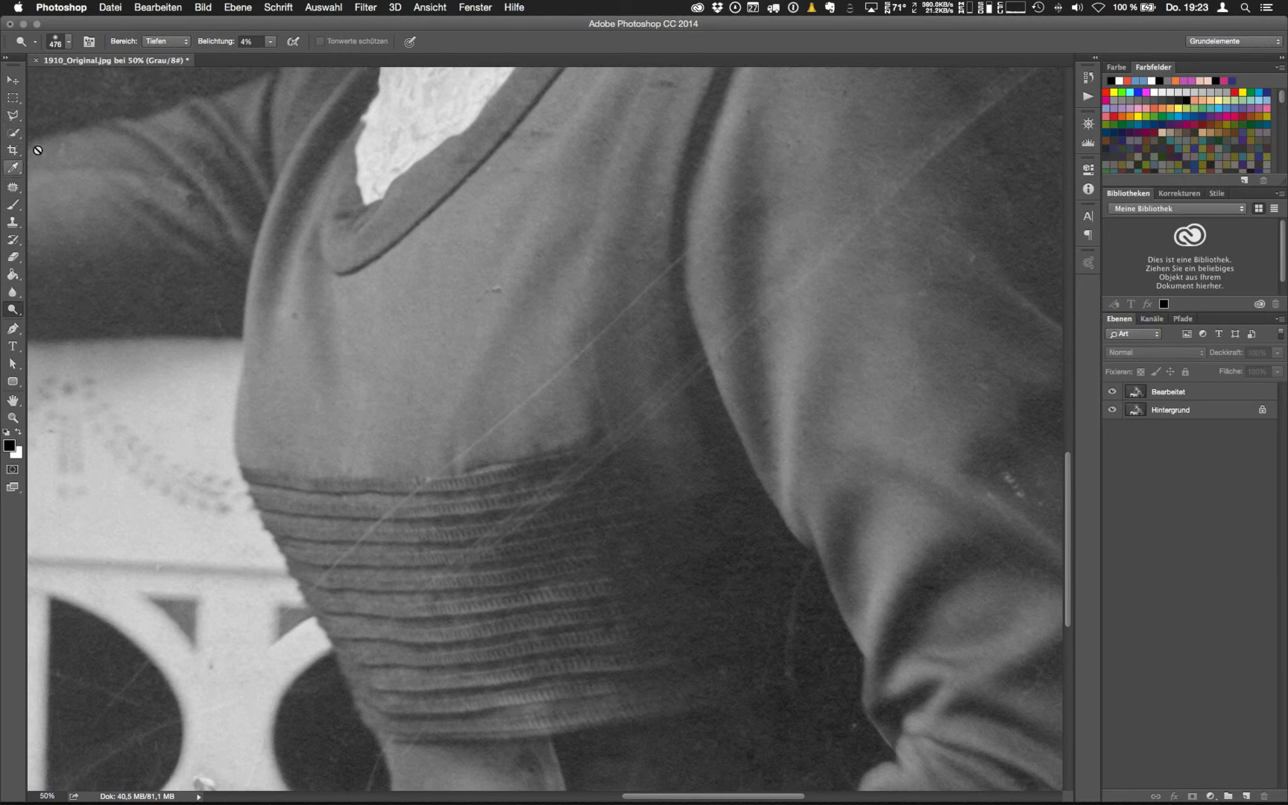
click(14, 132)
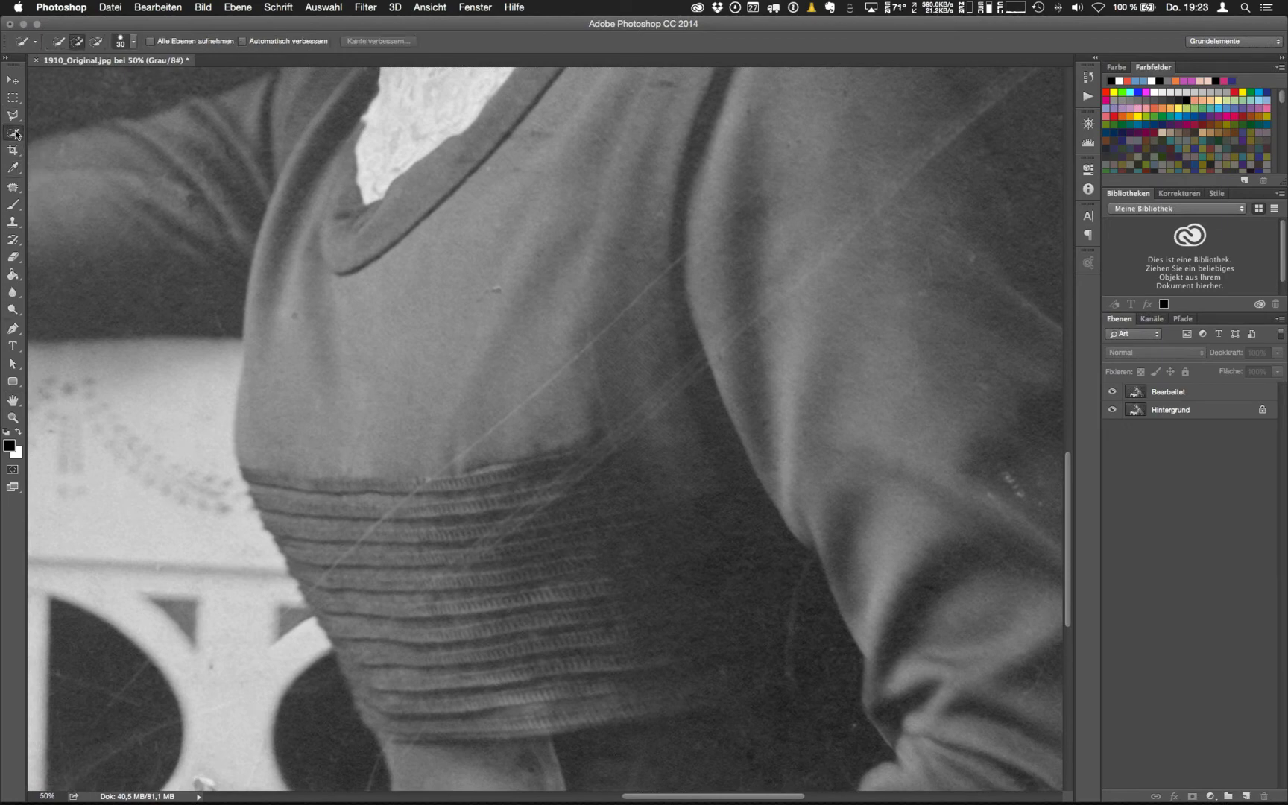
click(11, 188)
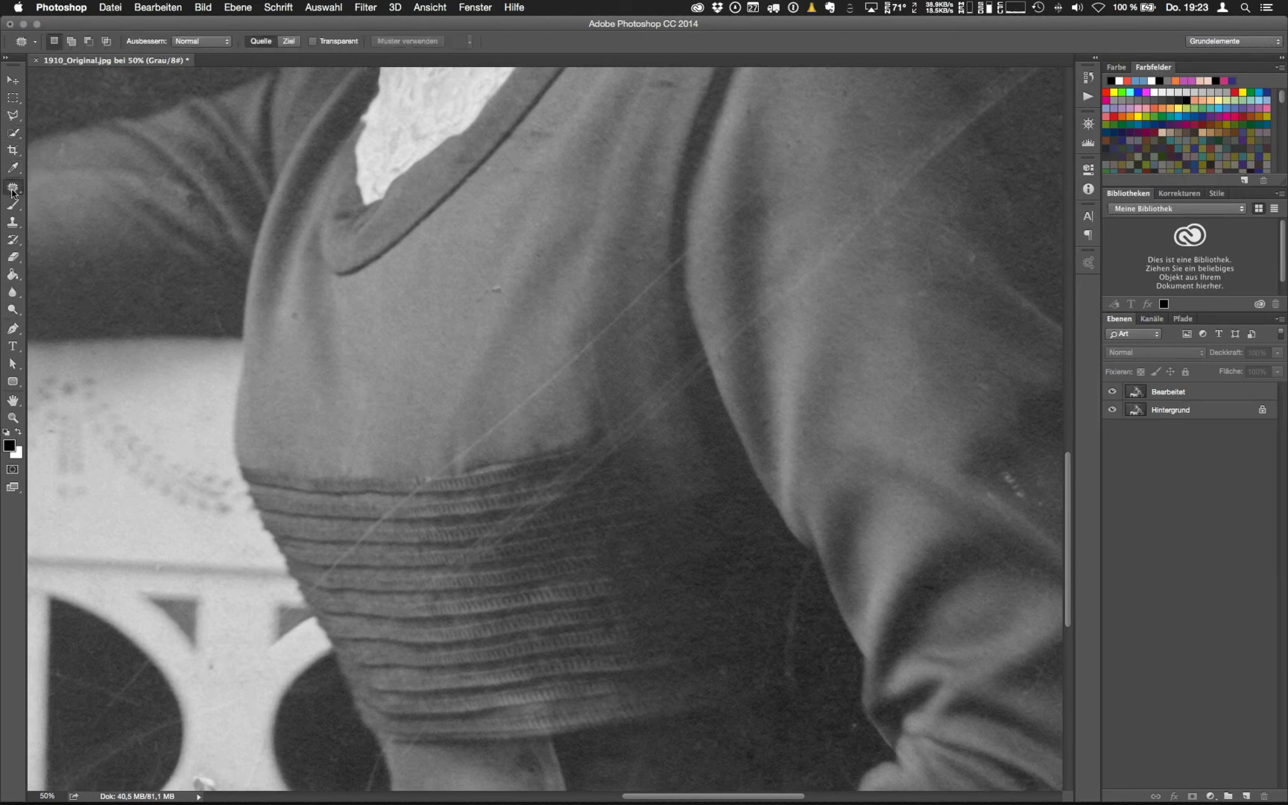
click(14, 133)
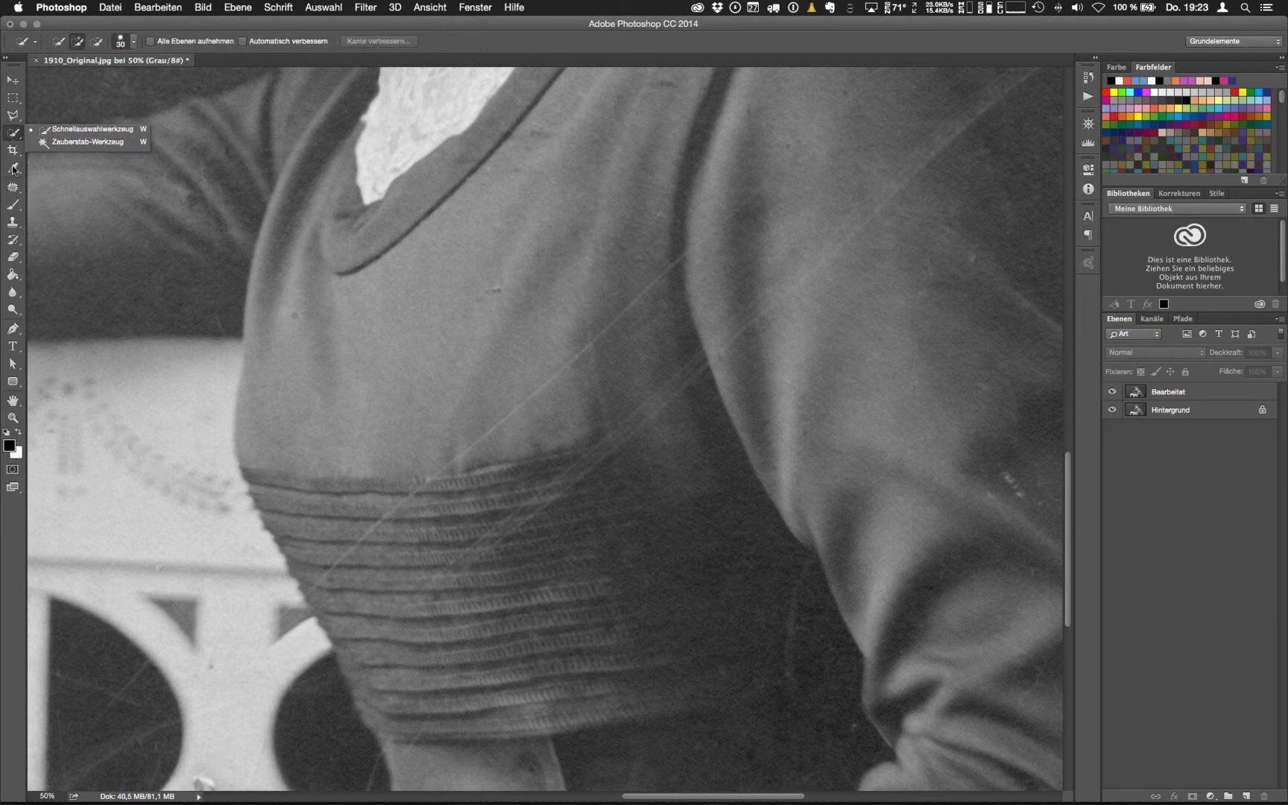
click(13, 188)
right_click(13, 187)
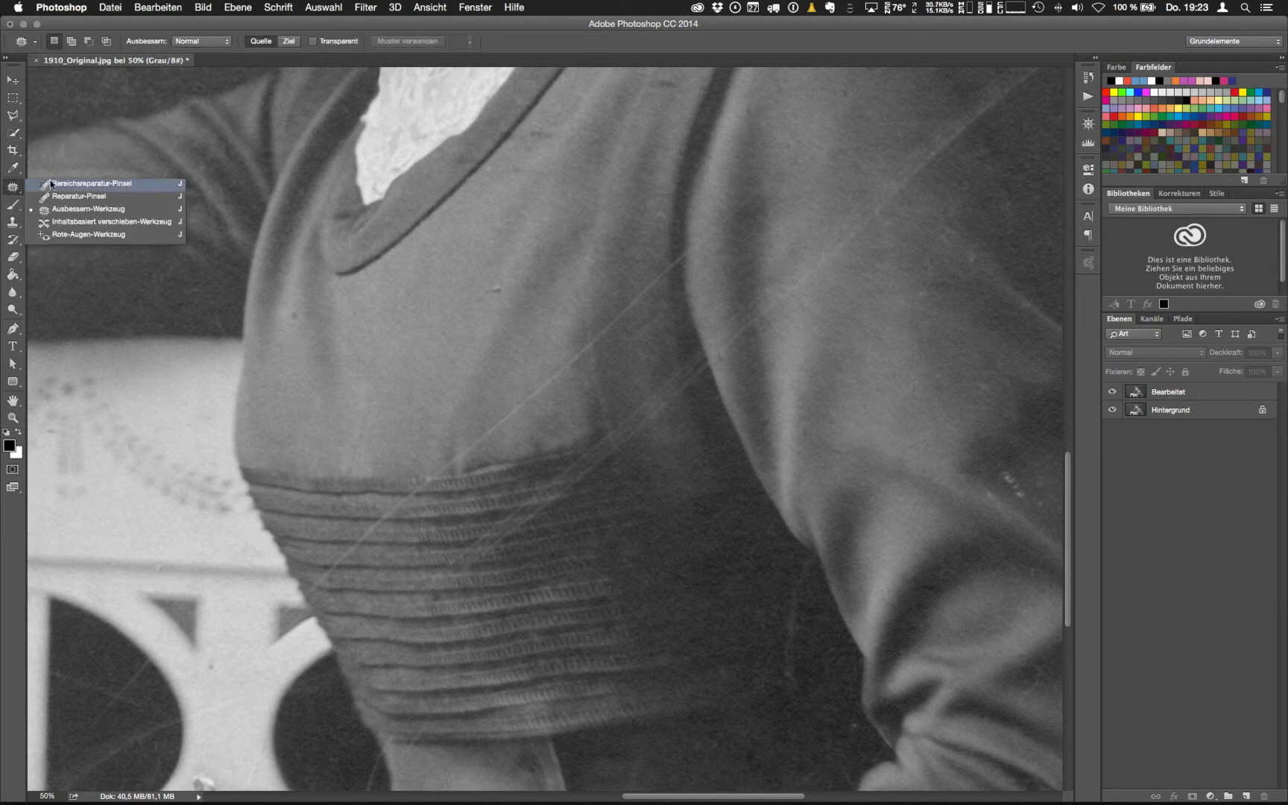
click(52, 185)
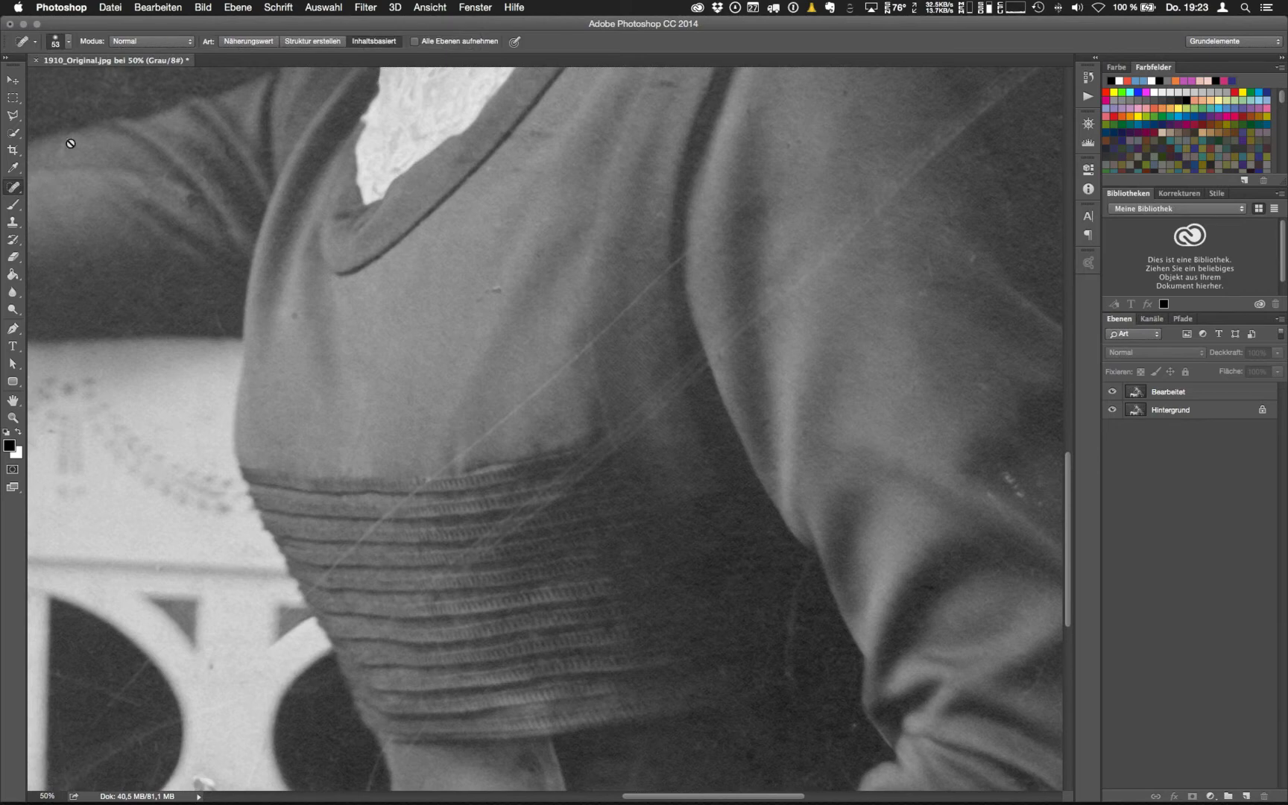
click(262, 42)
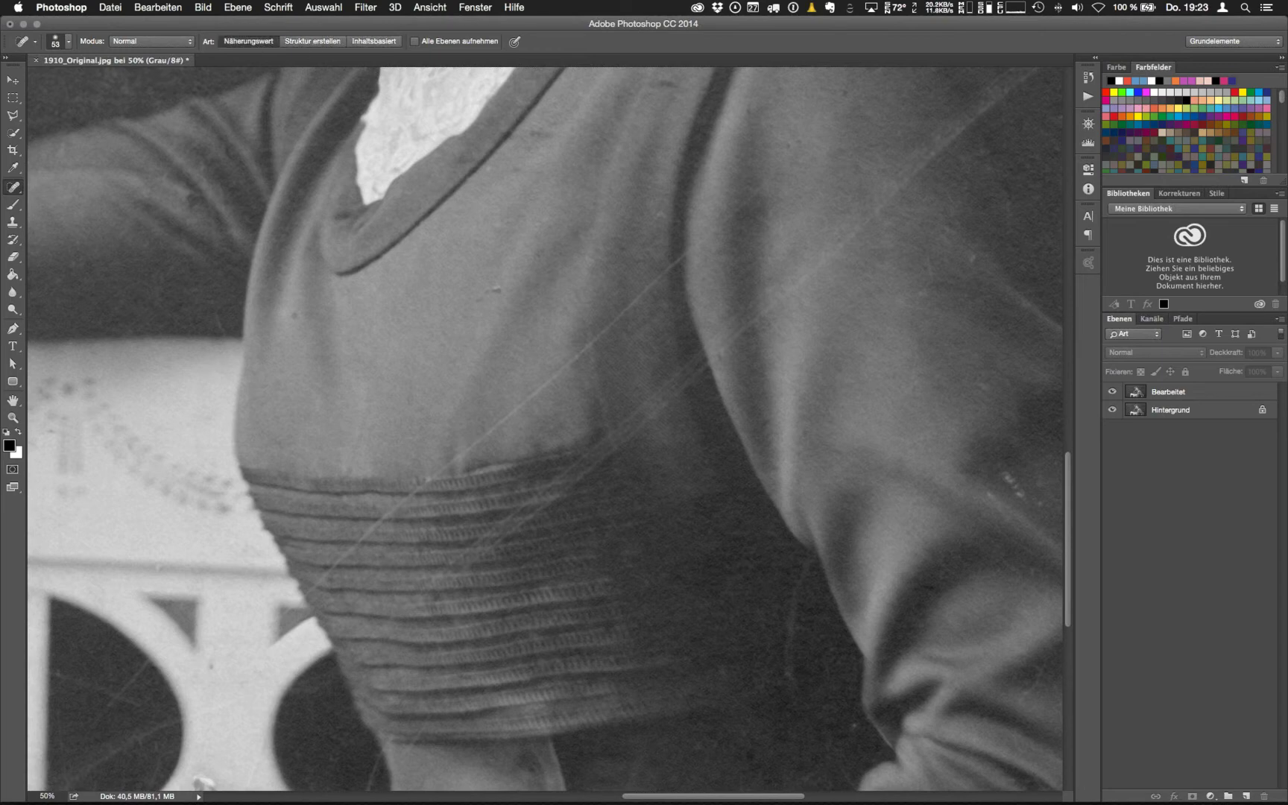
click(1161, 397)
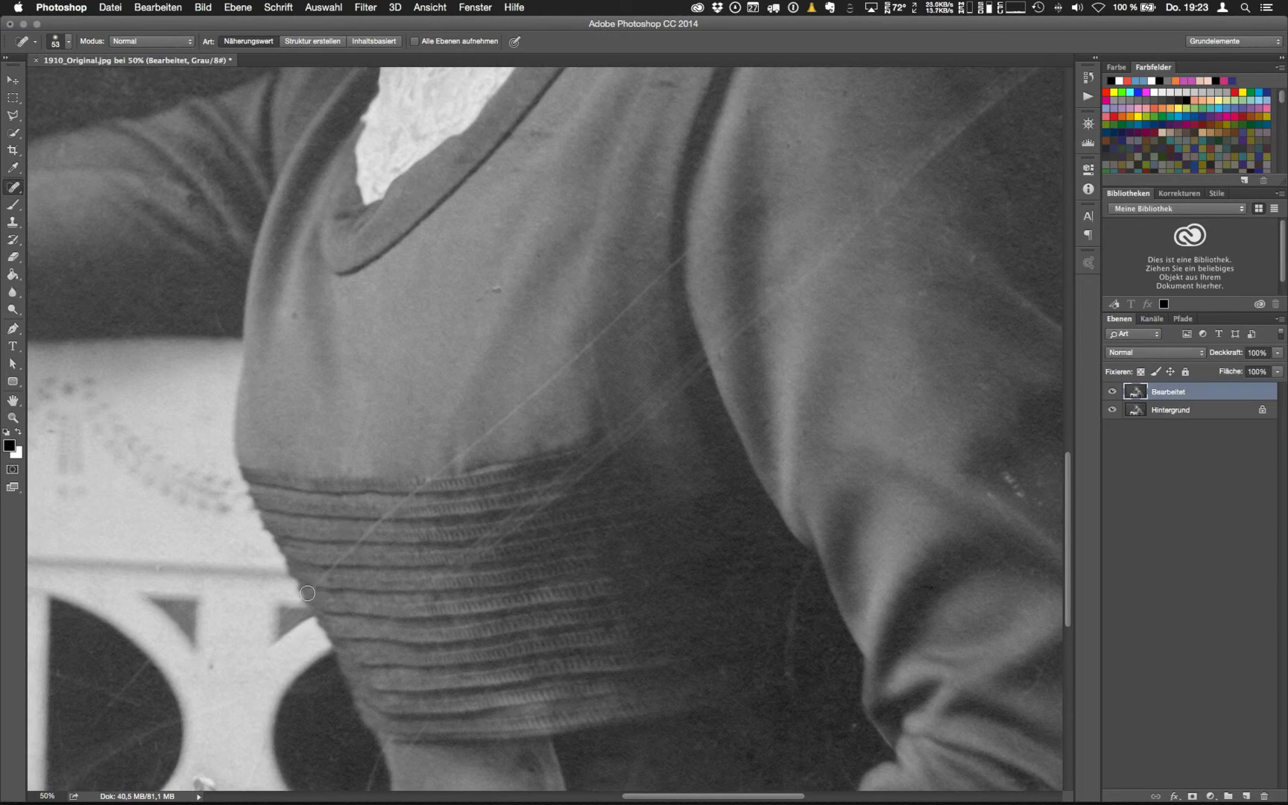
Try to heal the long diagonal scratch across the dress and the blemishes around the bent arm with Näherungswert strokes
drag(307, 593, 766, 185)
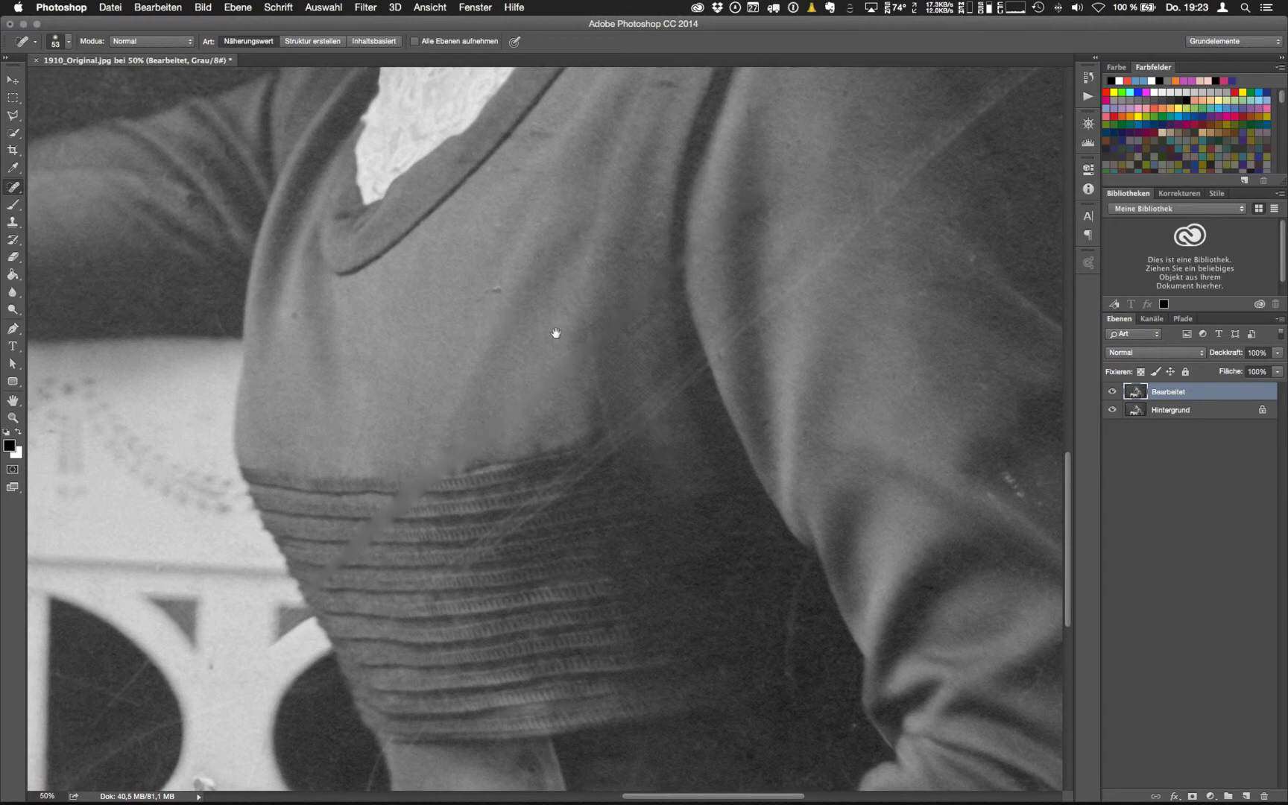
scroll(718, 537, up, 6)
scroll(719, 537, left, 4)
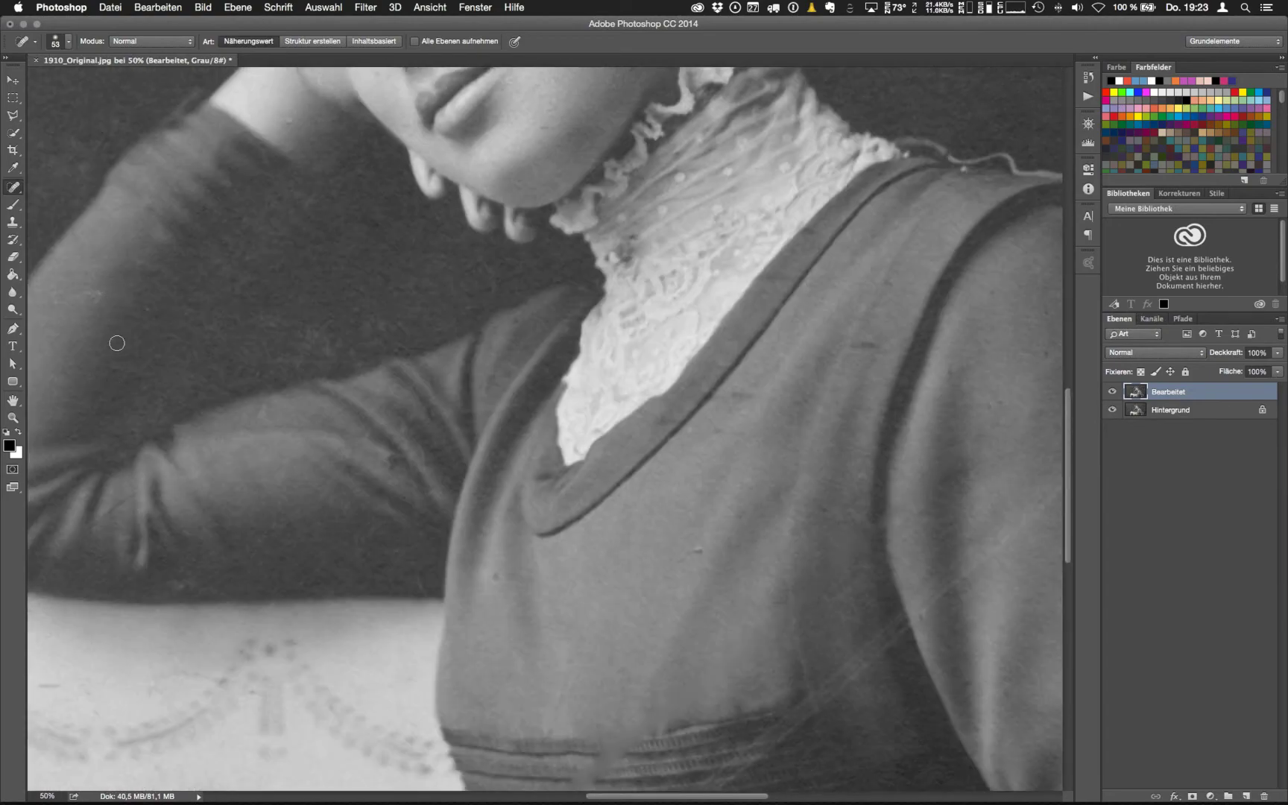
click(94, 296)
click(151, 308)
scroll(295, 432, down, 5)
scroll(295, 432, left, 6)
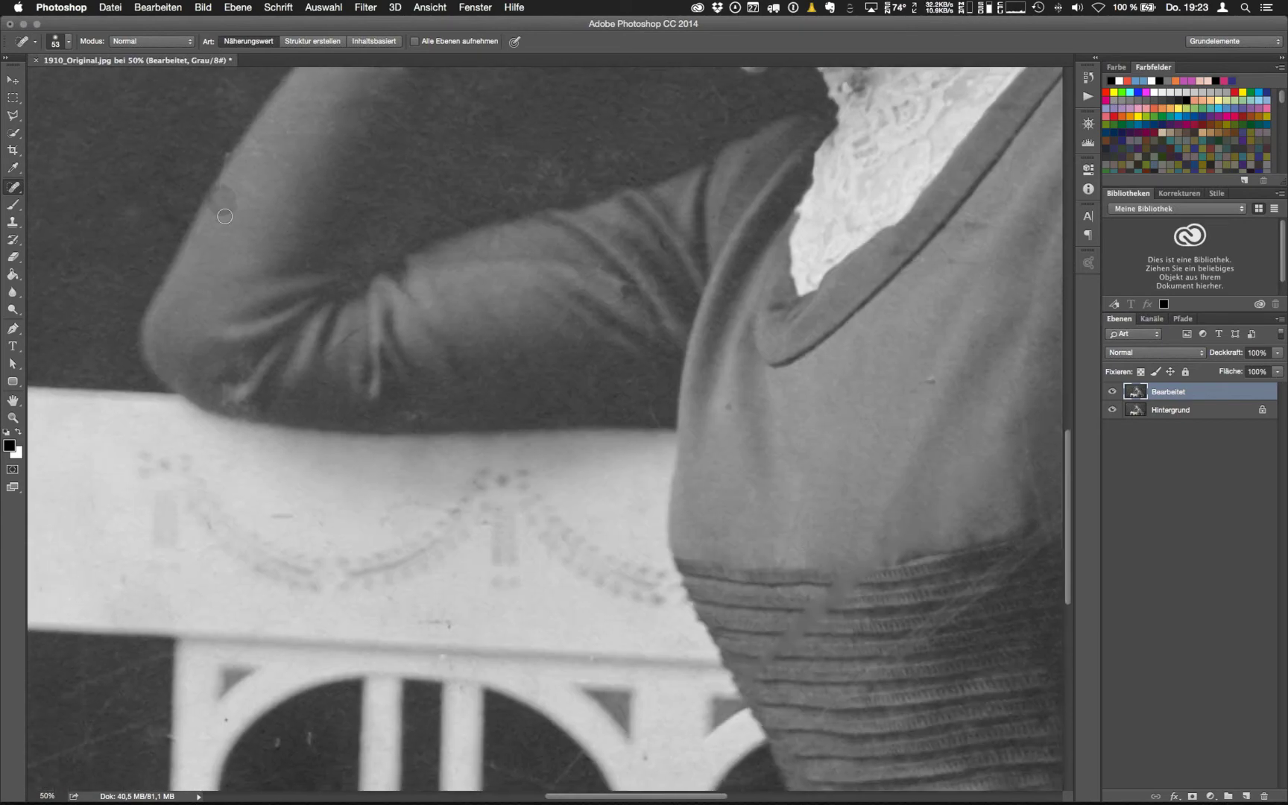
mouse_move(222, 210)
mouse_down()
mouse_move(231, 194)
mouse_move(228, 205)
mouse_up()
click(229, 210)
scroll(477, 449, left, 10)
scroll(477, 449, up, 2)
scroll(476, 445, left, 8)
scroll(477, 445, up, 2)
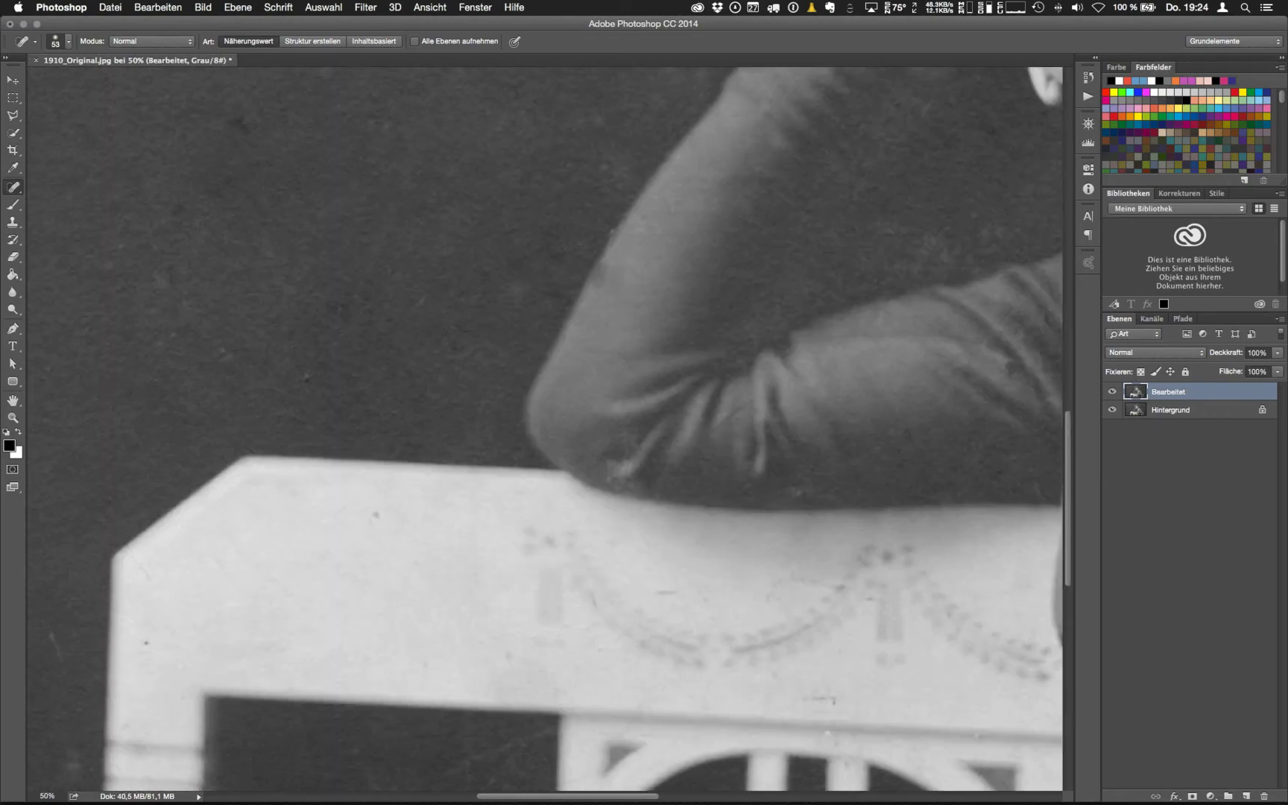
drag(647, 254, 511, 506)
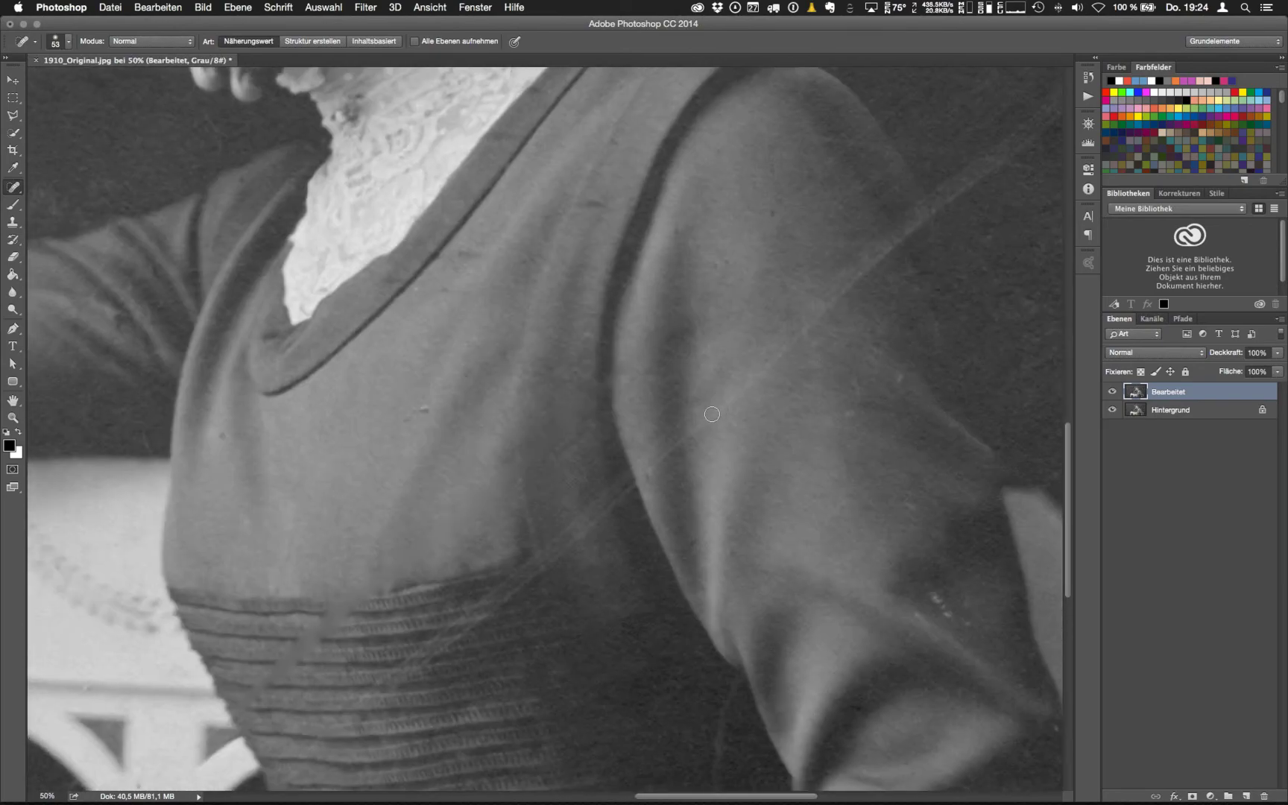
Step back through the history to the Dodge state, discarding all Spot Healing strokes made in Näherungswert mode
click(1089, 78)
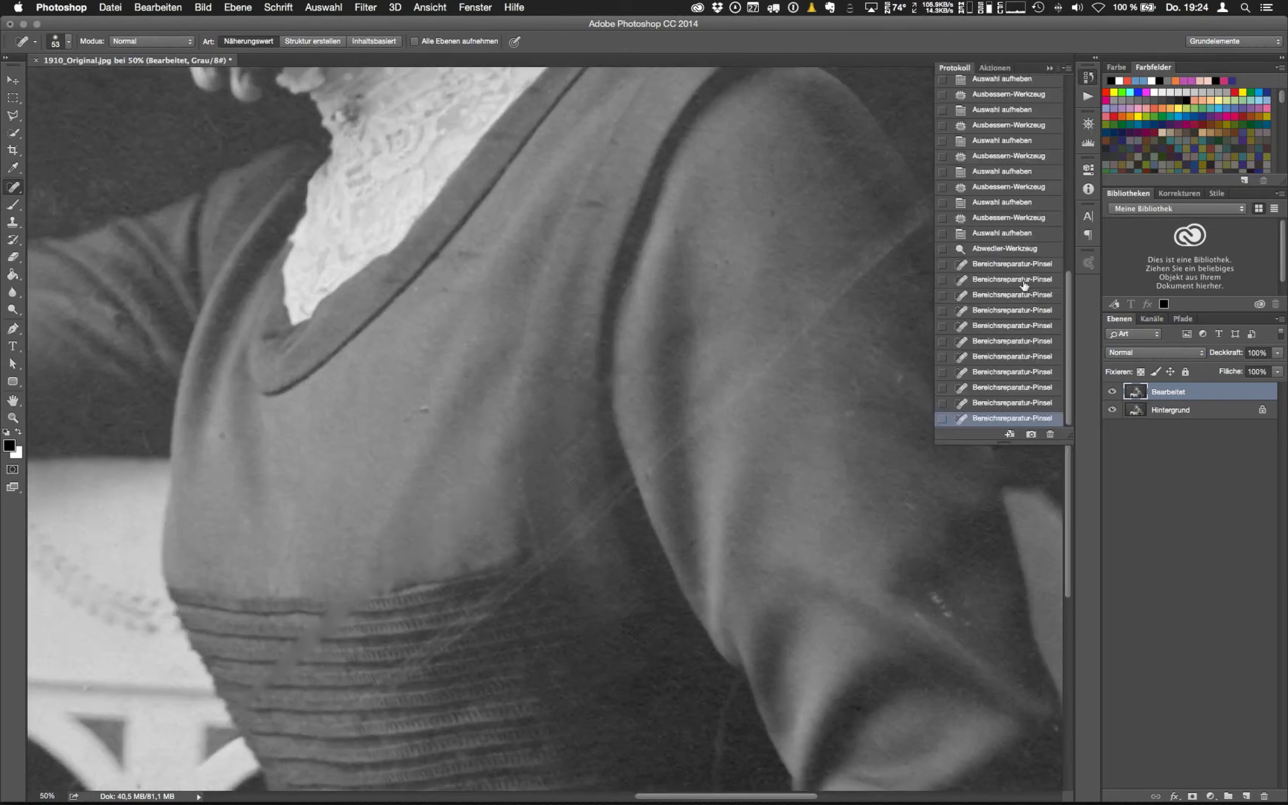
click(987, 386)
click(987, 375)
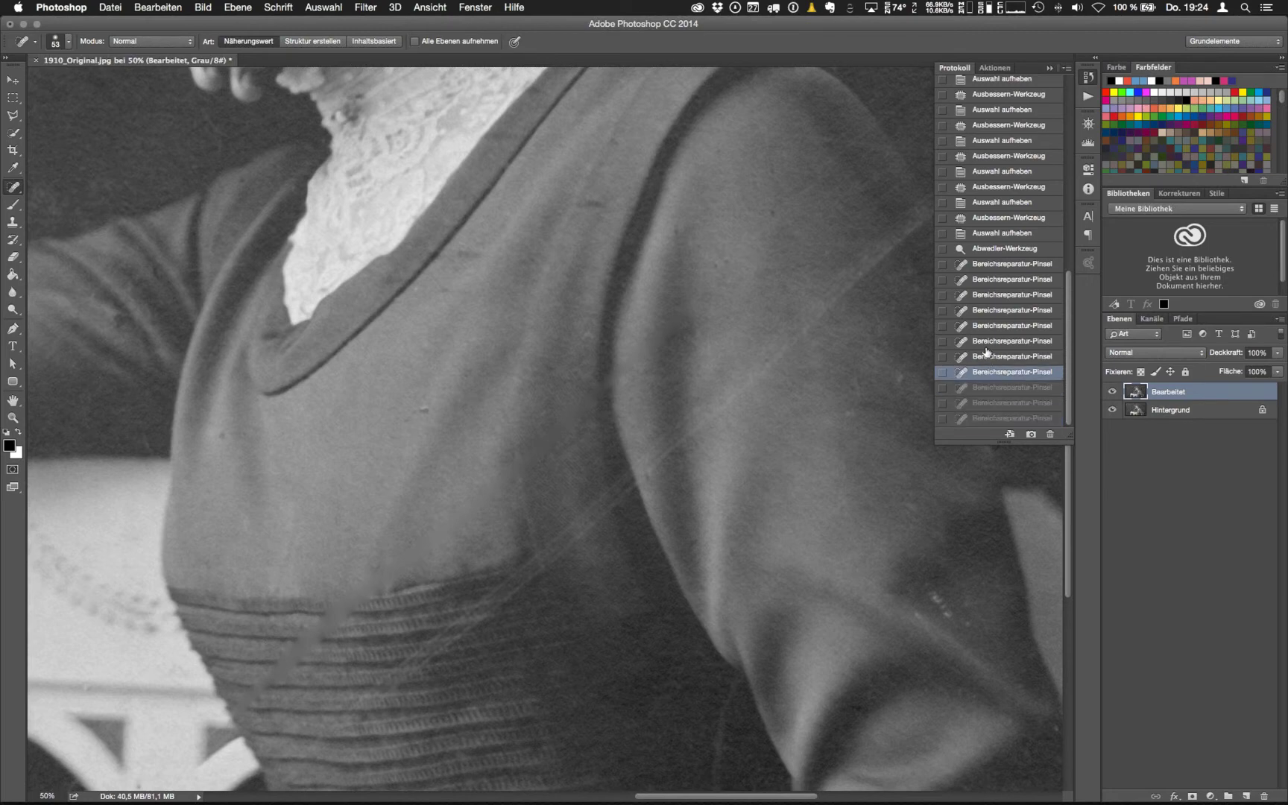
click(988, 356)
click(988, 340)
click(987, 324)
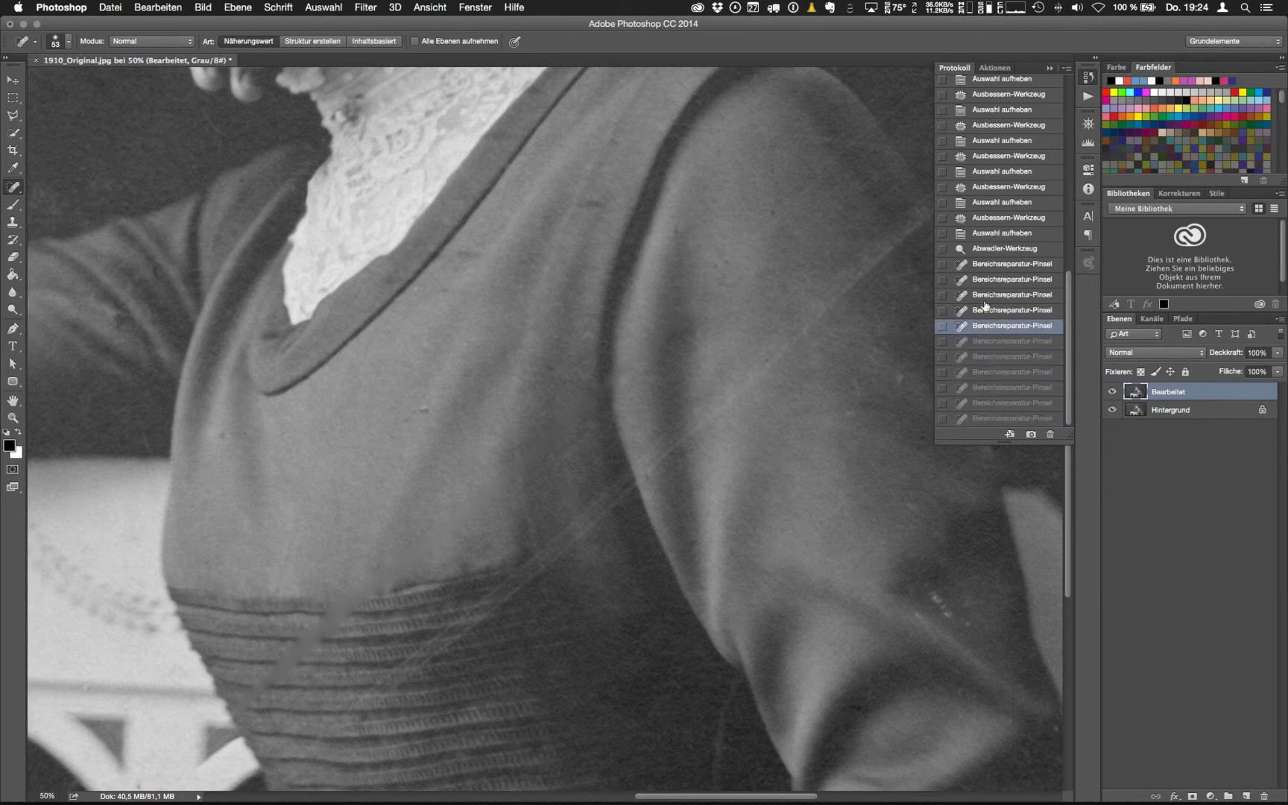
click(988, 308)
click(989, 294)
click(988, 264)
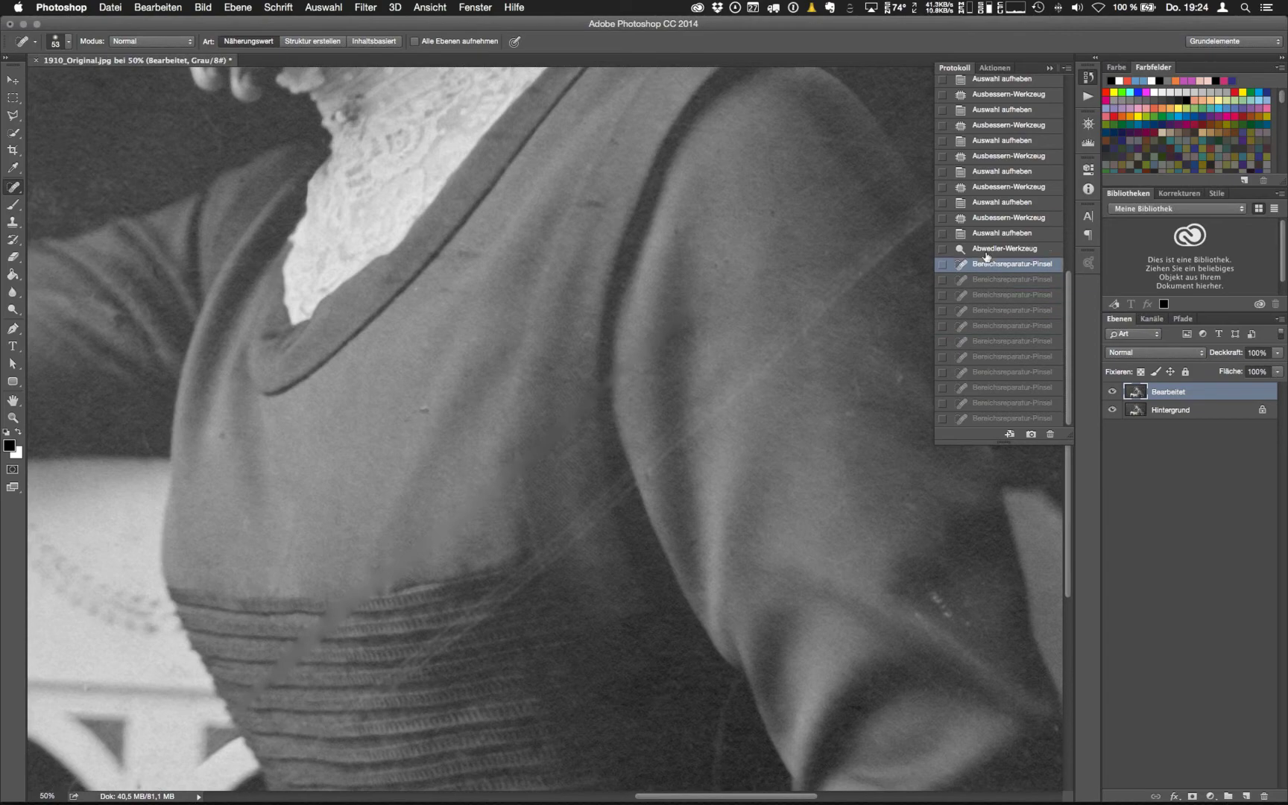
click(986, 251)
click(1087, 78)
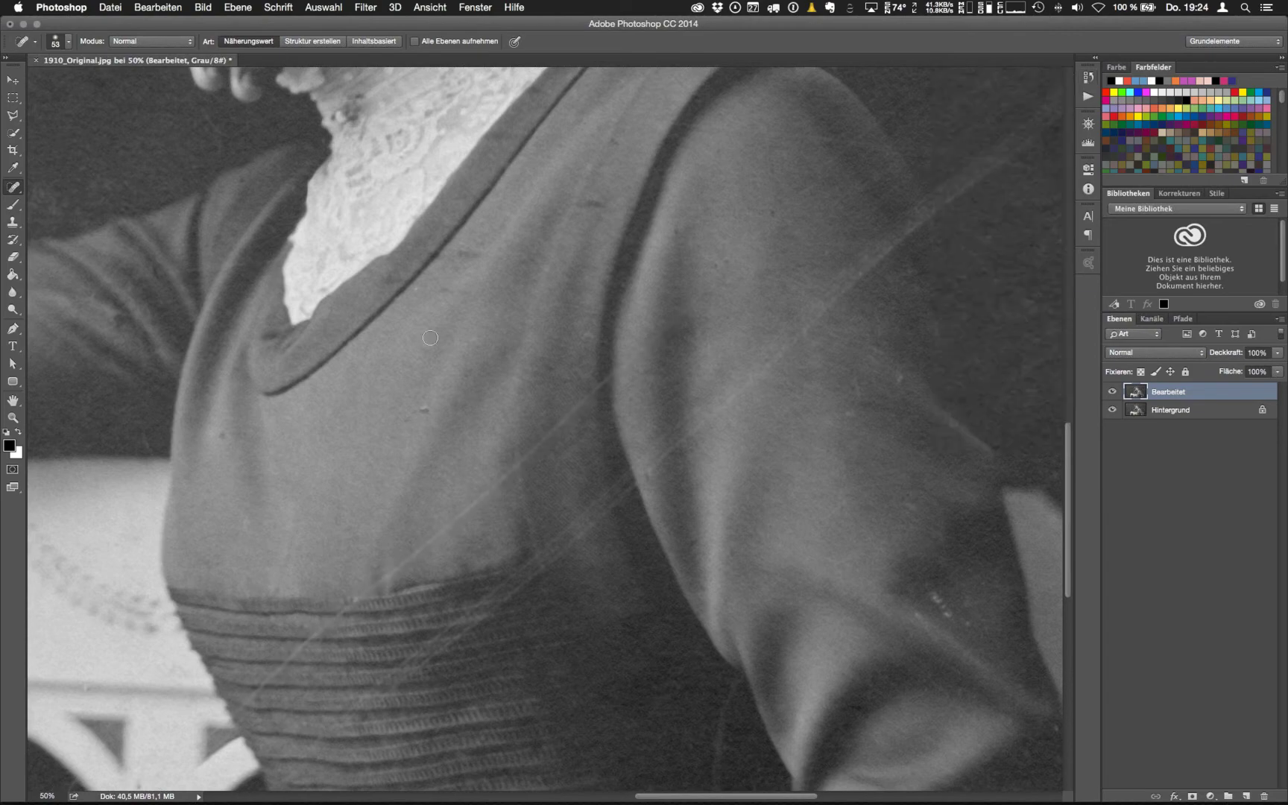
Try to heal the diagonal scratch over the pleated waist with the Spot Healing type Struktur erstellen, and undo it
scroll(615, 290, down, 5)
scroll(615, 291, left, 5)
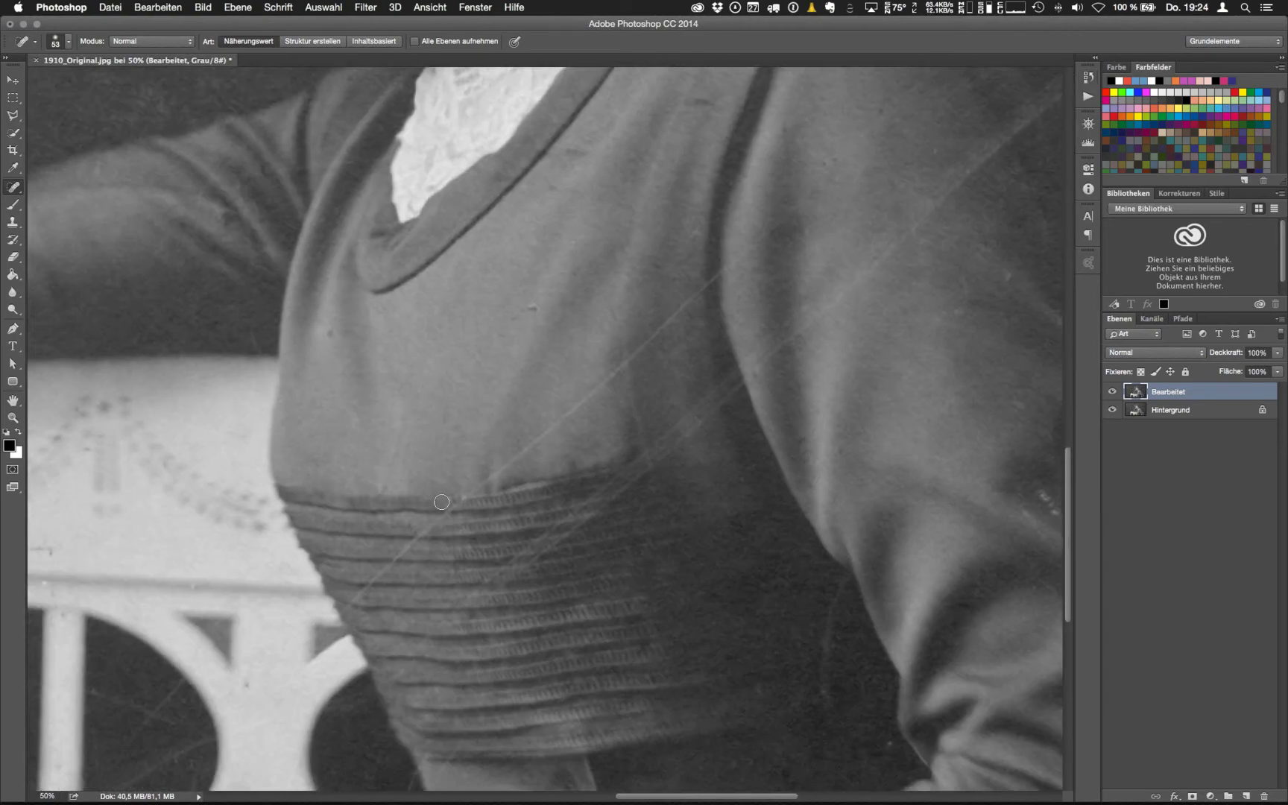
click(313, 44)
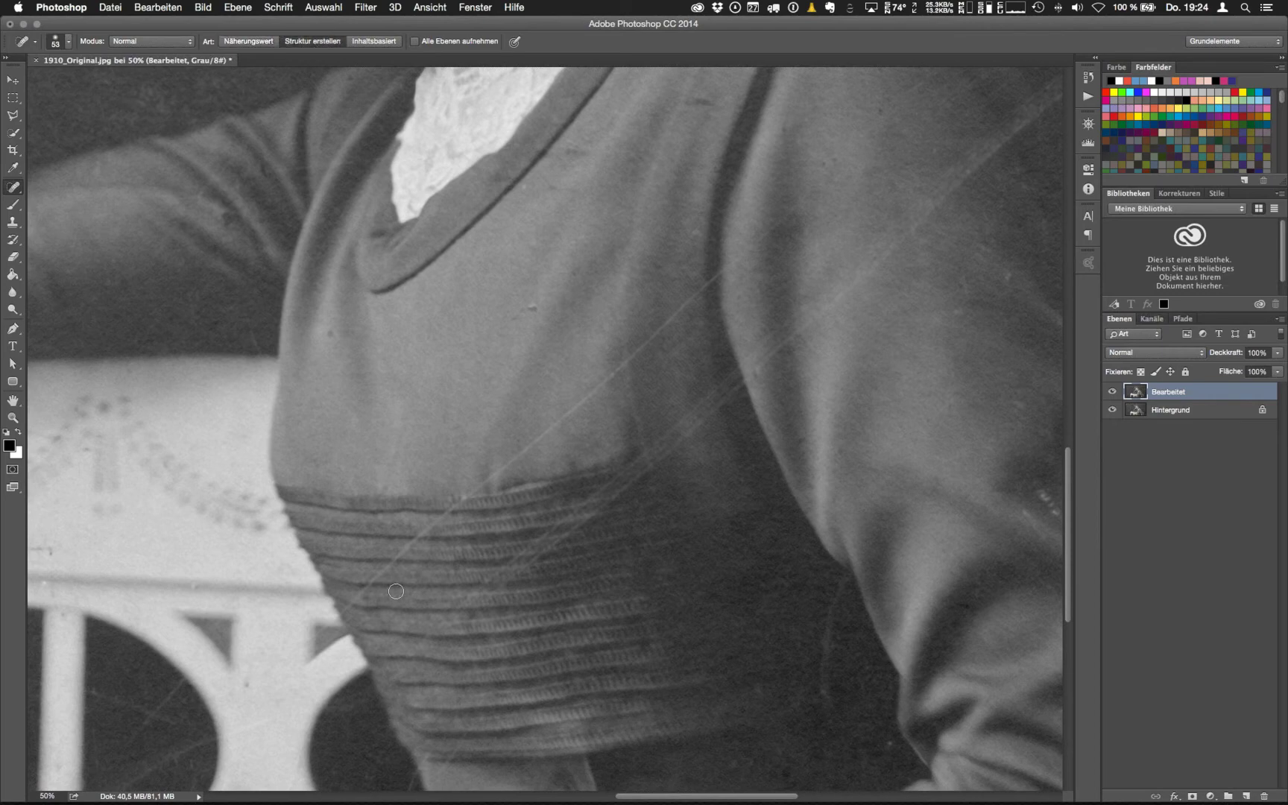
click(347, 605)
mouse_move(385, 565)
mouse_down()
mouse_move(506, 432)
mouse_move(527, 391)
mouse_up()
key(super+plus)
key(super+plus)
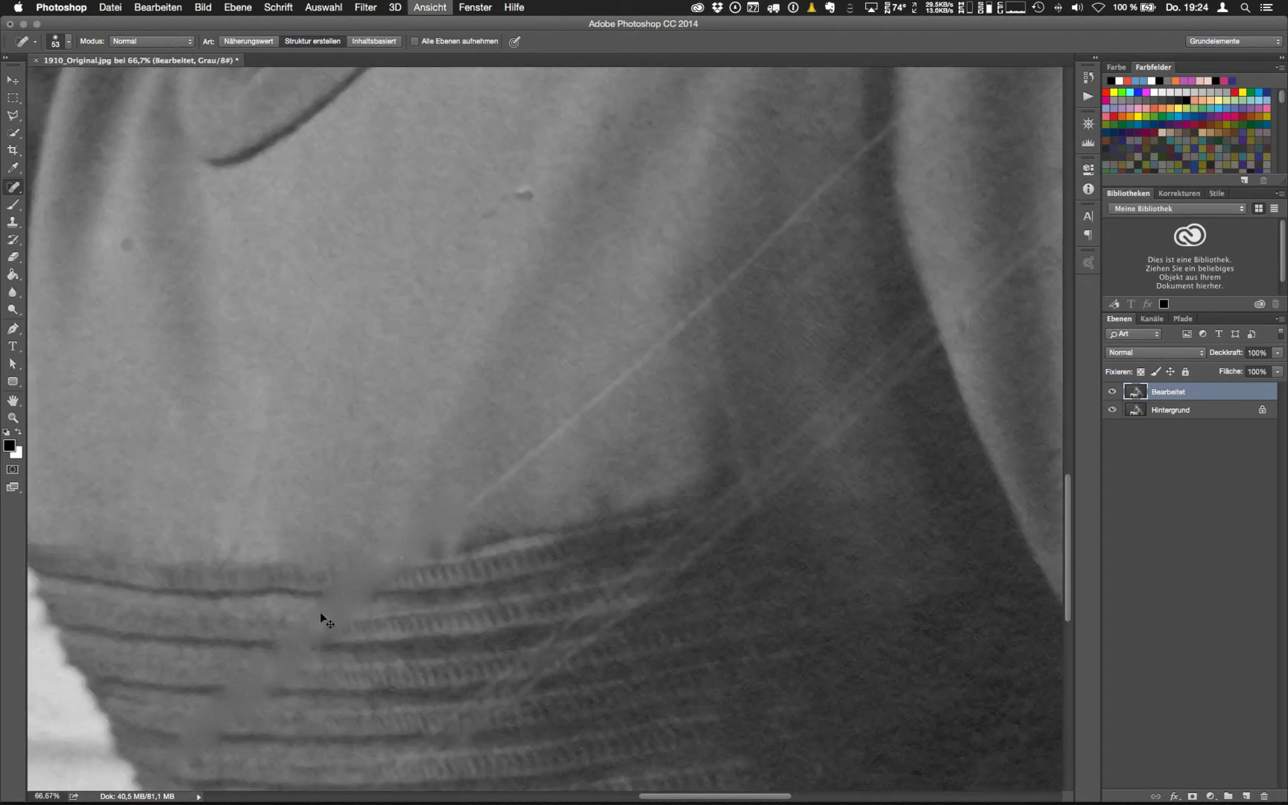
click(356, 570)
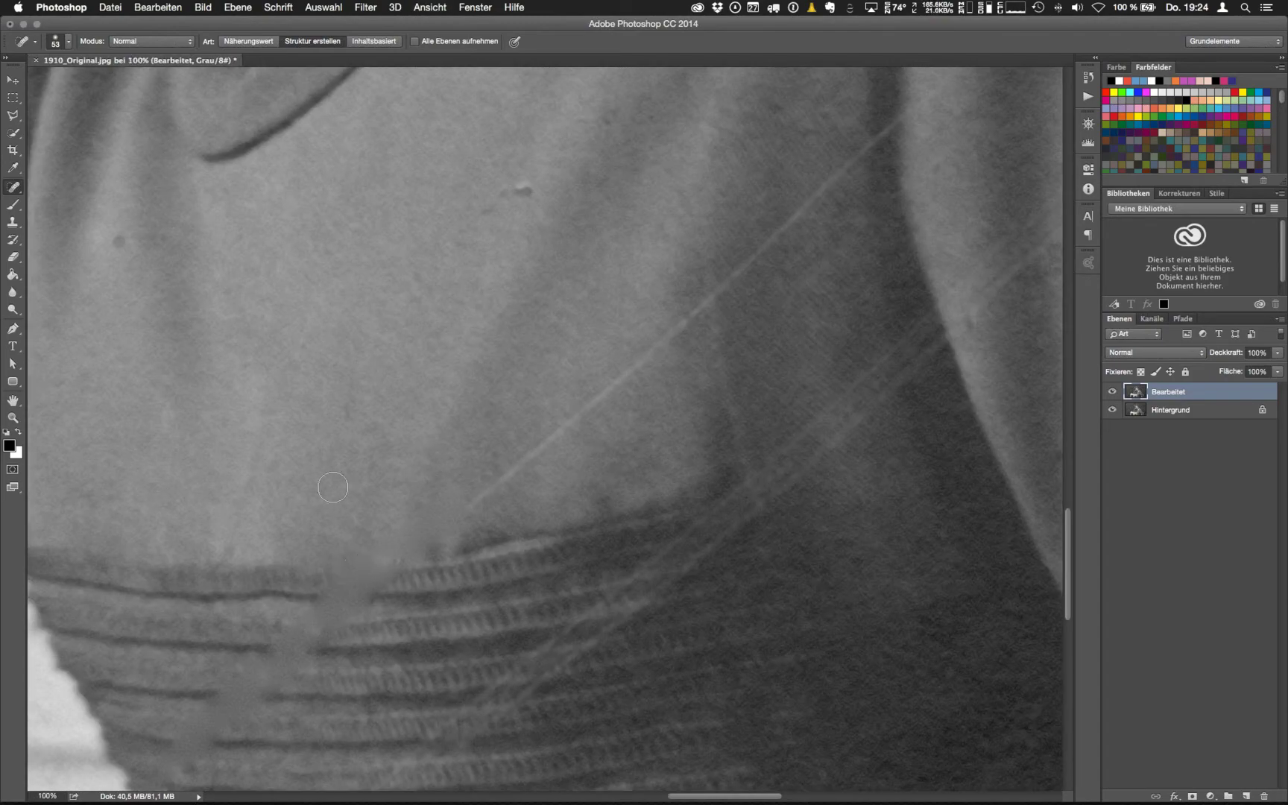
key(super+z)
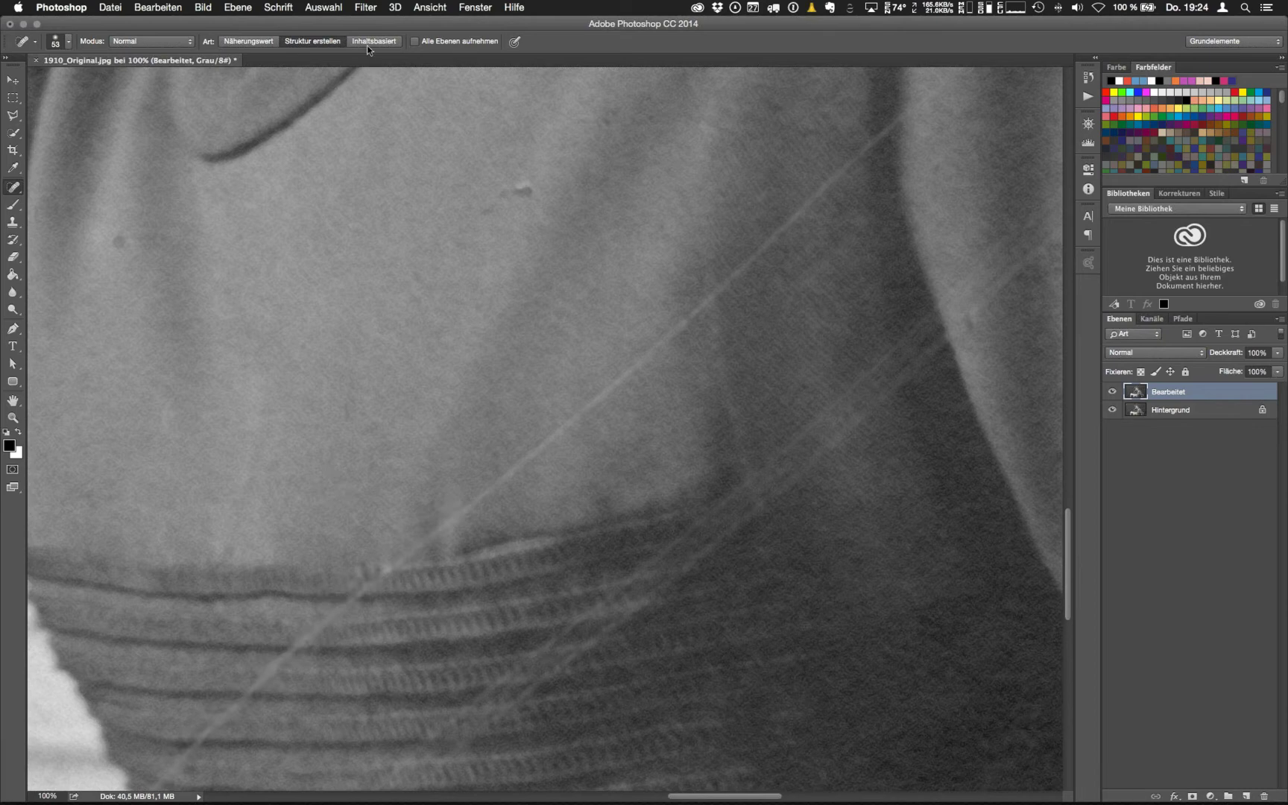
Set the Spot Healing type to Inhaltsbasiert and heal the long diagonal scratch from the pleated waist across the bodice
click(367, 45)
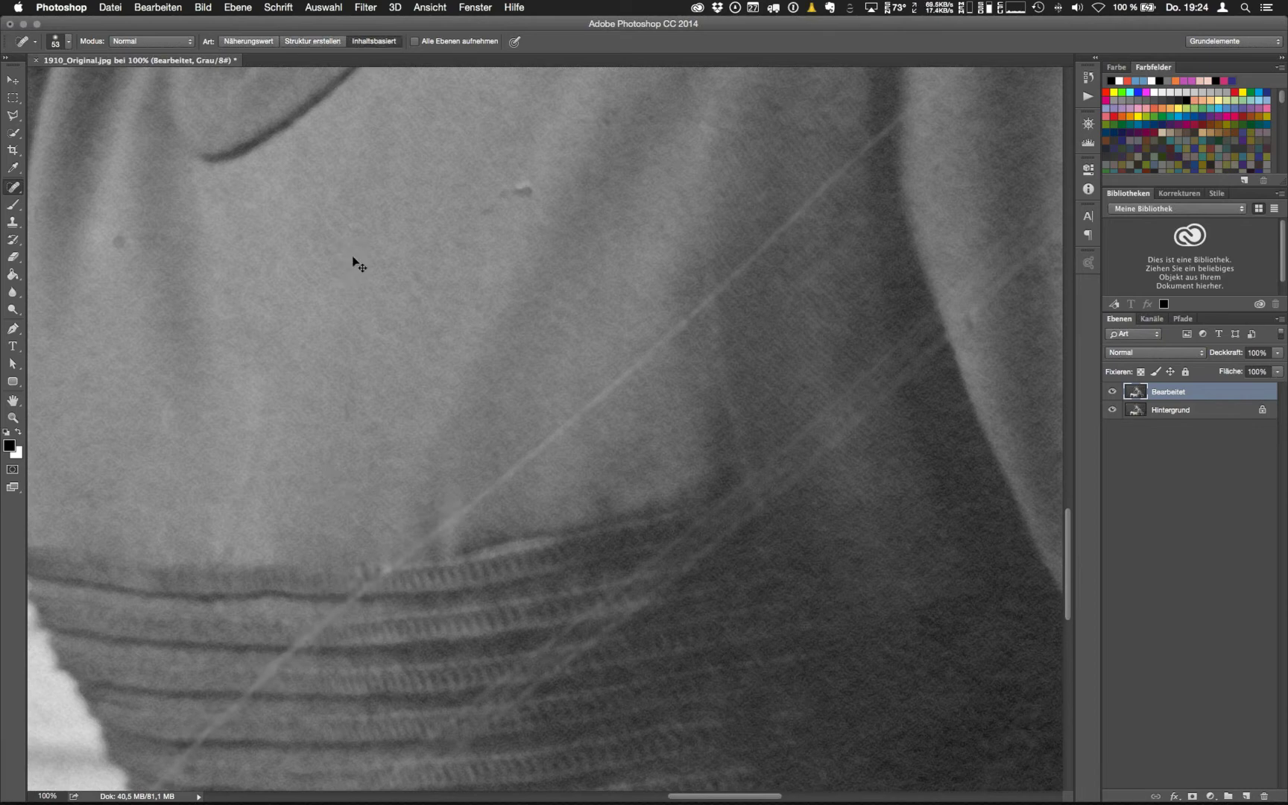
key(super+minus)
scroll(673, 400, right, 2)
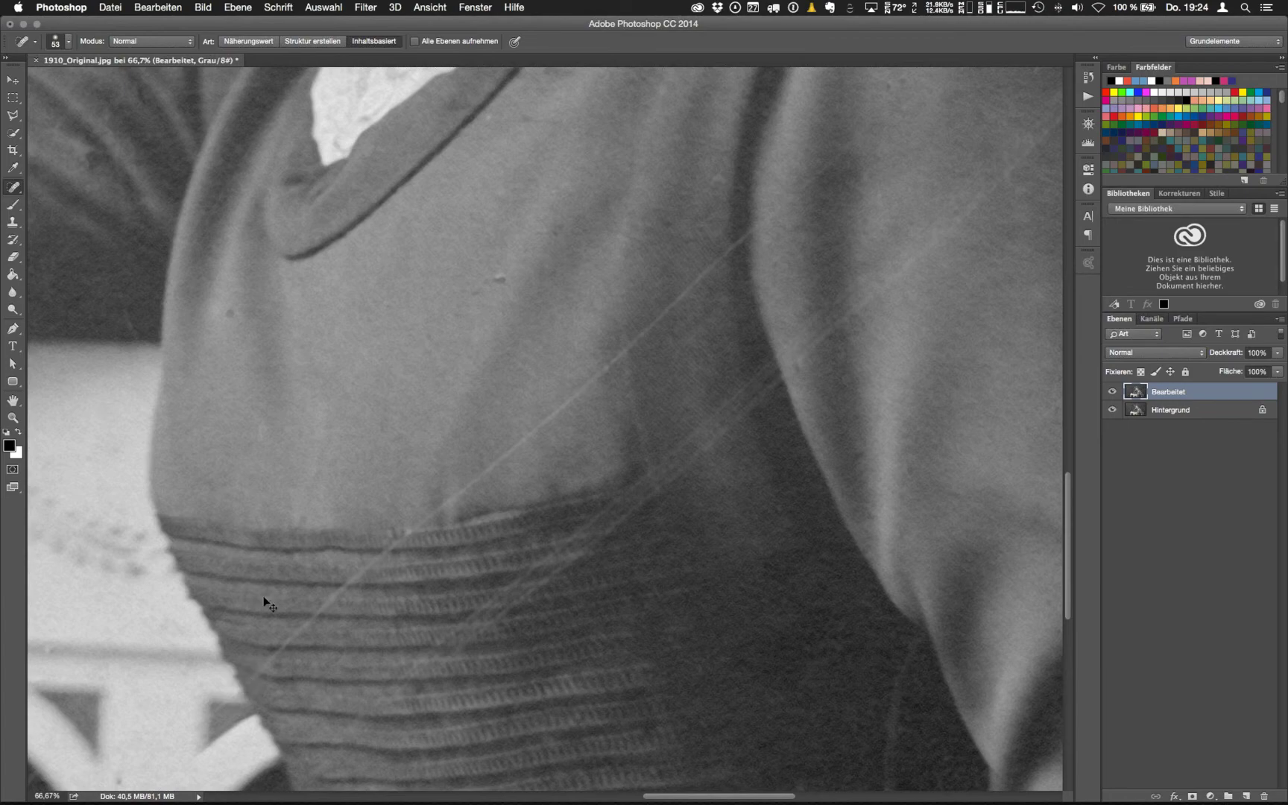
key(super+minus)
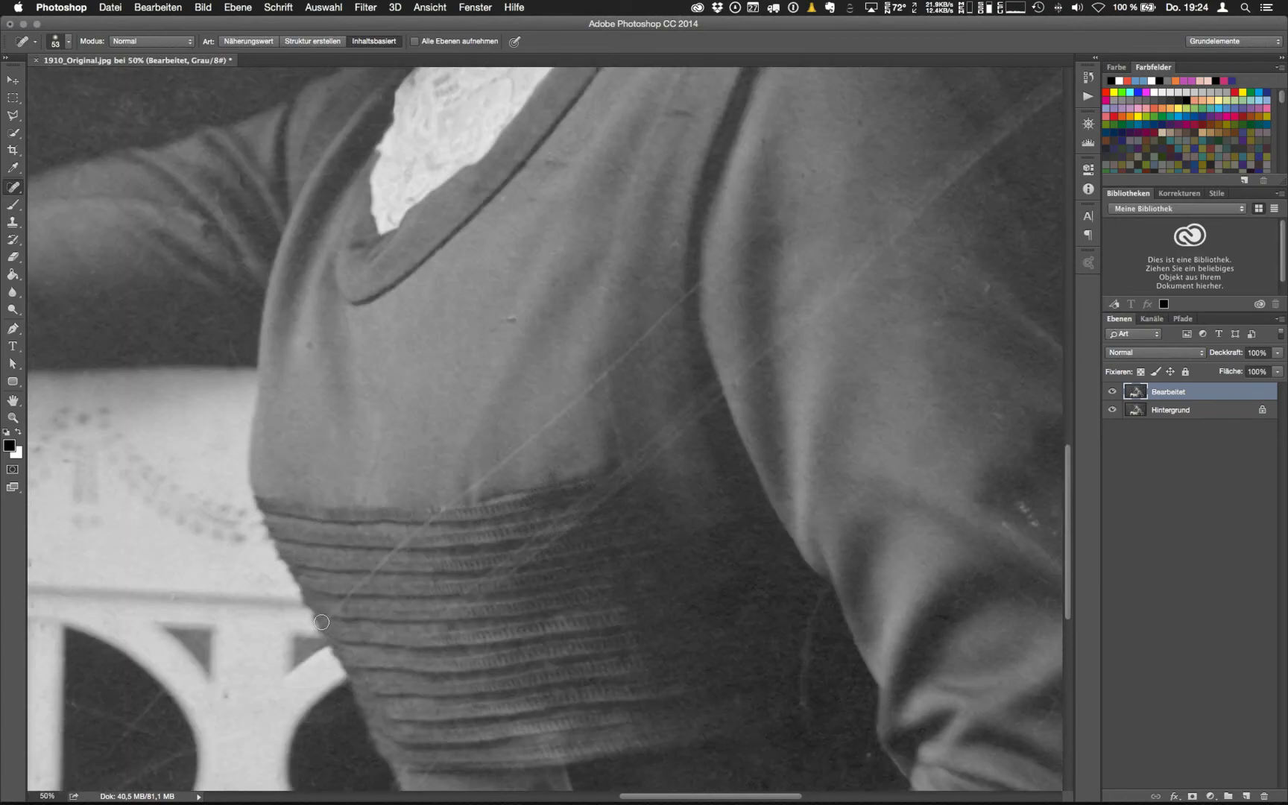
drag(321, 621, 762, 237)
drag(549, 418, 678, 306)
Enlarge the healing brush to 66 px and heal the remaining diagonal scratches from the pleats up to the sleeve edge
scroll(728, 406, down, 5)
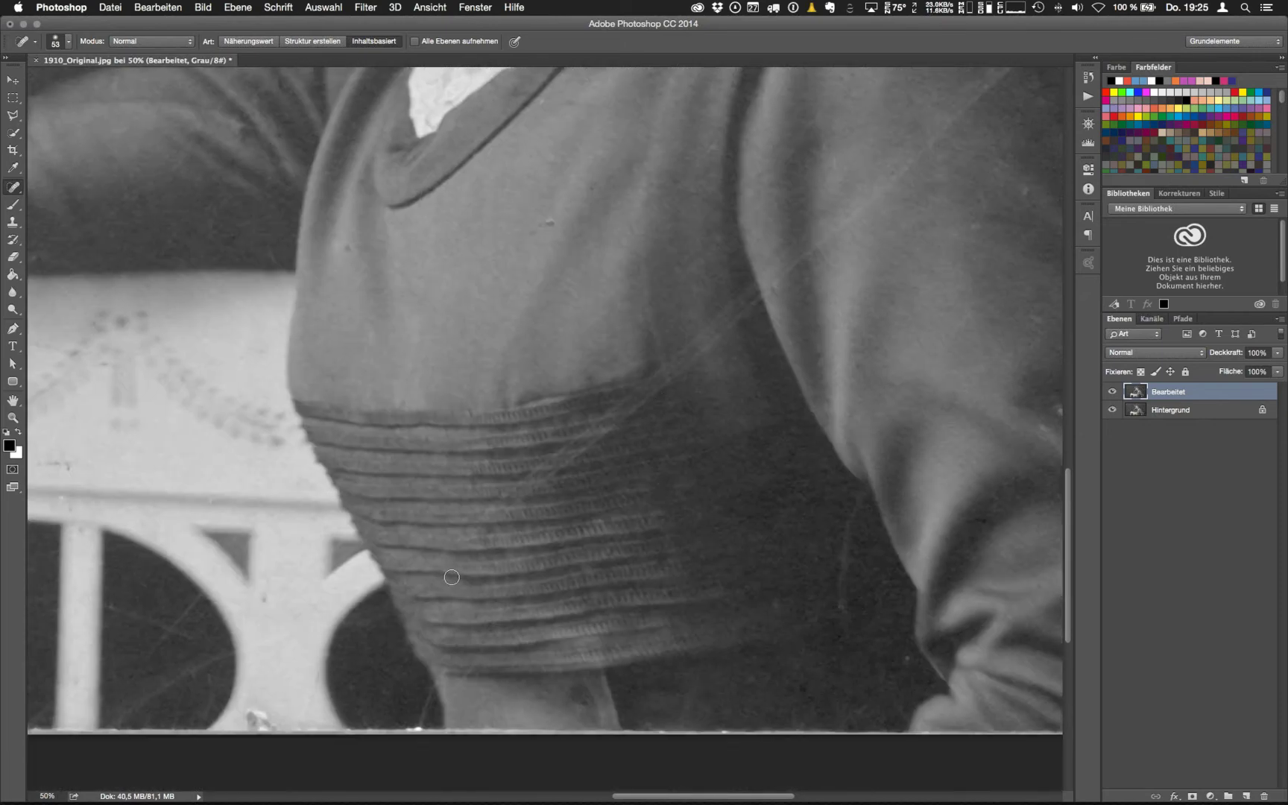
right_click(468, 570)
click(530, 597)
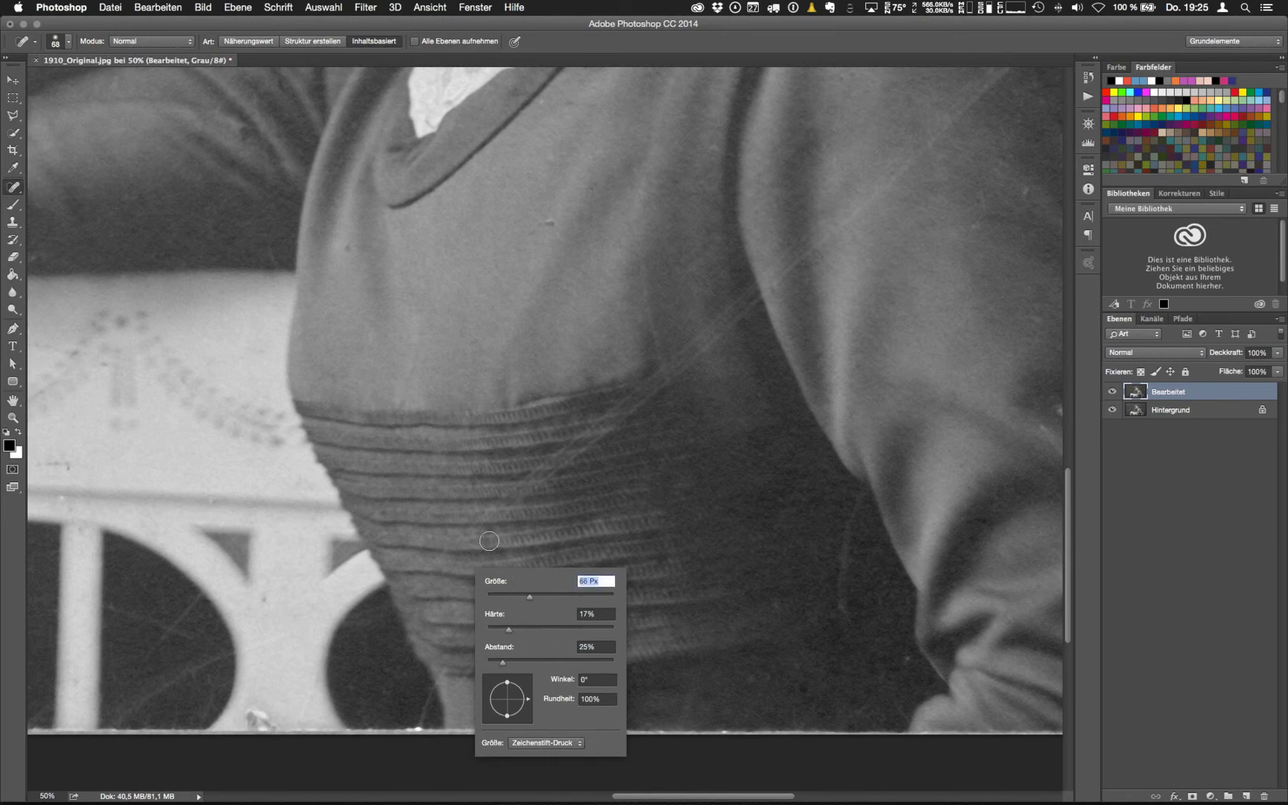
drag(428, 579, 579, 439)
mouse_move(521, 492)
mouse_down()
mouse_move(679, 366)
mouse_move(641, 398)
mouse_move(830, 215)
mouse_move(818, 234)
mouse_move(838, 225)
mouse_move(801, 260)
mouse_up()
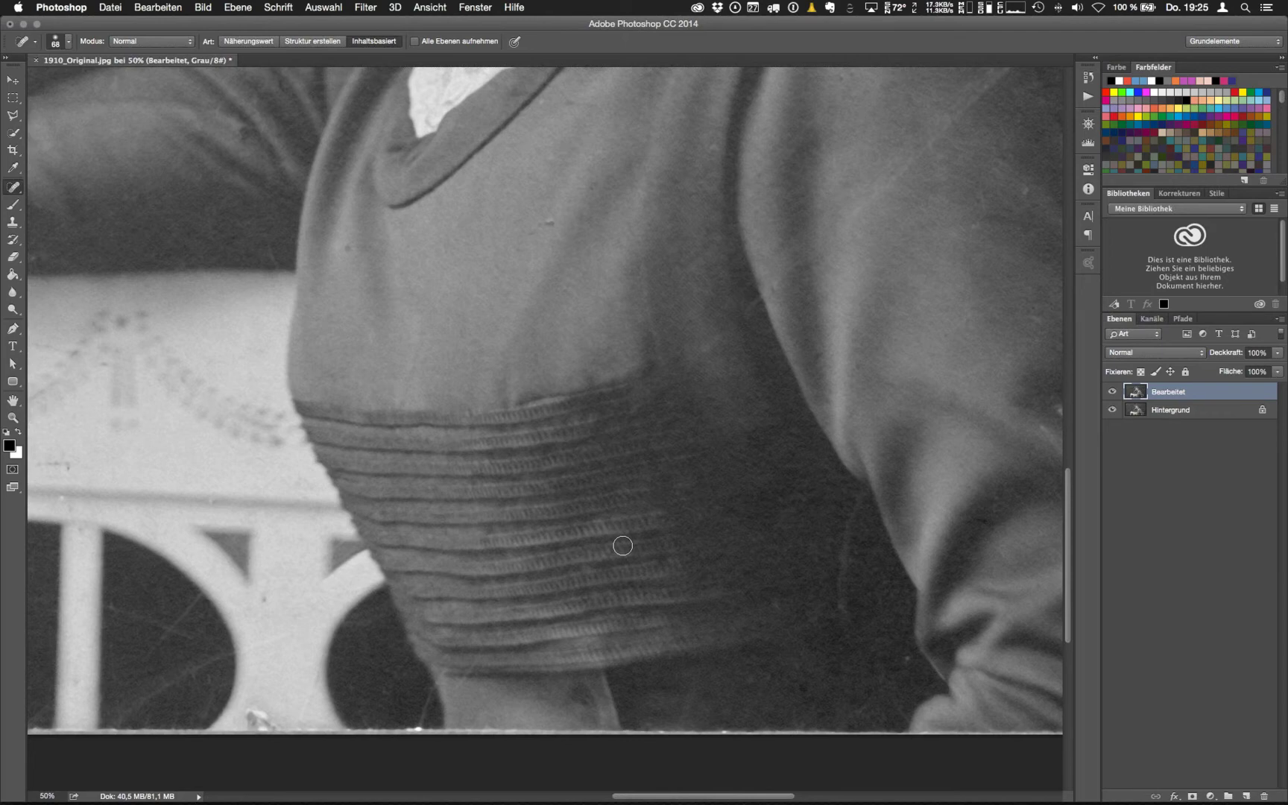
Heal the small light fleck on the dress bodice below the neckline
click(548, 222)
scroll(762, 425, right, 5)
scroll(762, 425, up, 4)
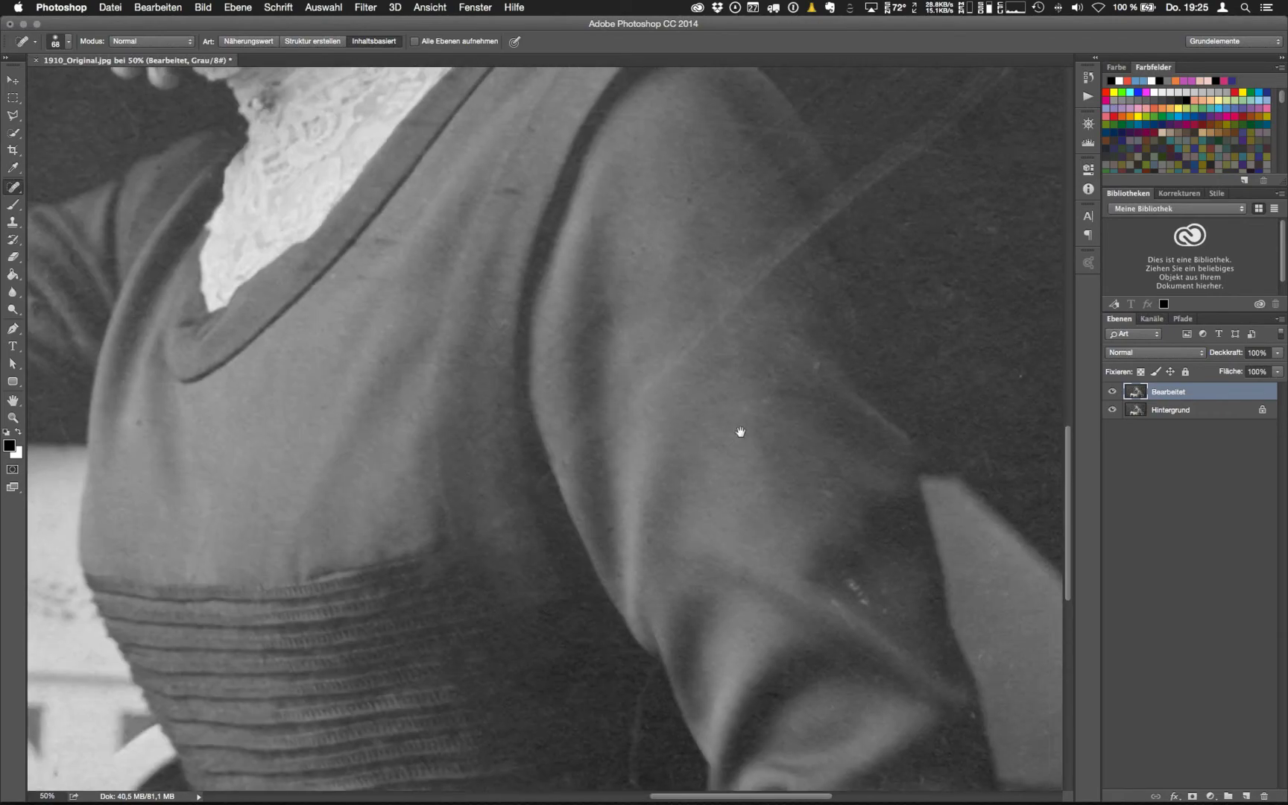
Heal the diagonal scratch across the upper sleeve as far as the sleeve's outer edge against the background
scroll(659, 505, right, 4)
scroll(659, 505, up, 4)
drag(417, 604, 454, 572)
drag(501, 525, 638, 383)
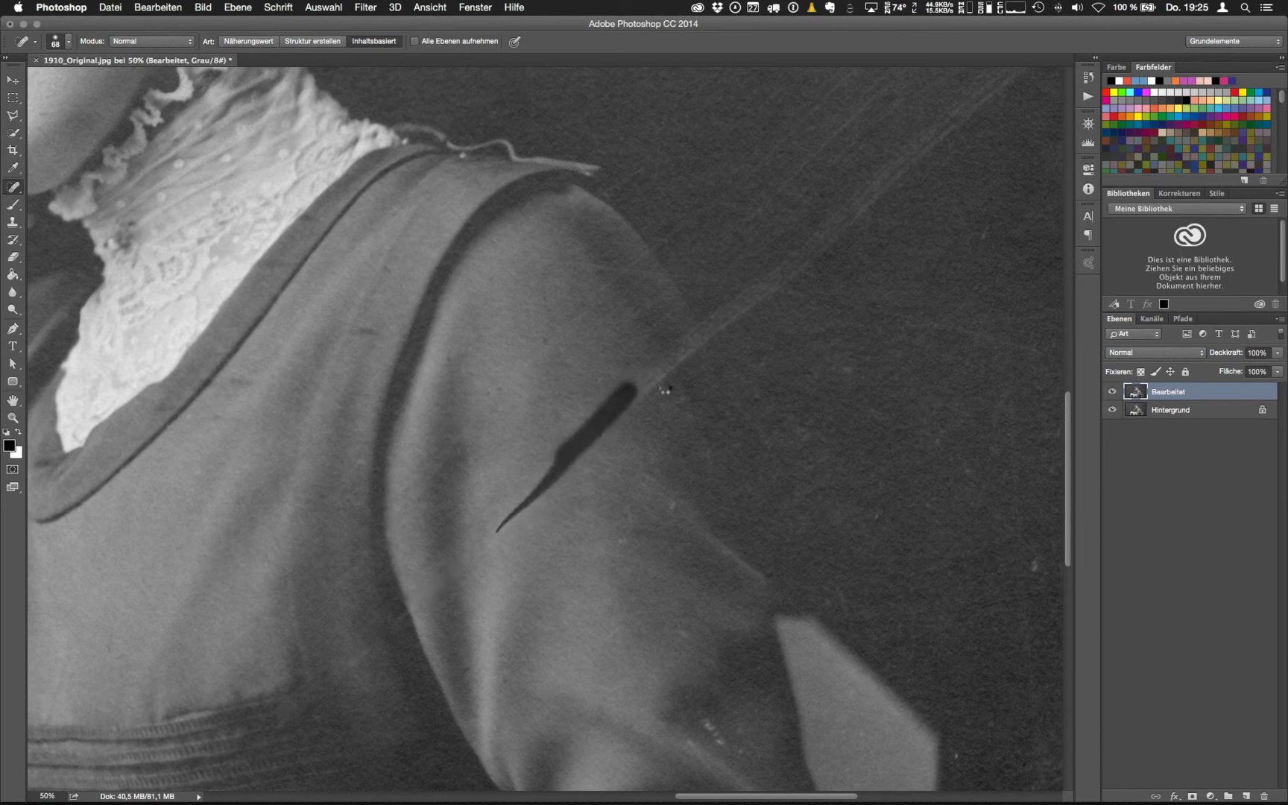
mouse_move(681, 336)
mouse_down()
mouse_move(650, 377)
mouse_move(698, 331)
mouse_move(620, 419)
mouse_up()
drag(705, 331, 667, 382)
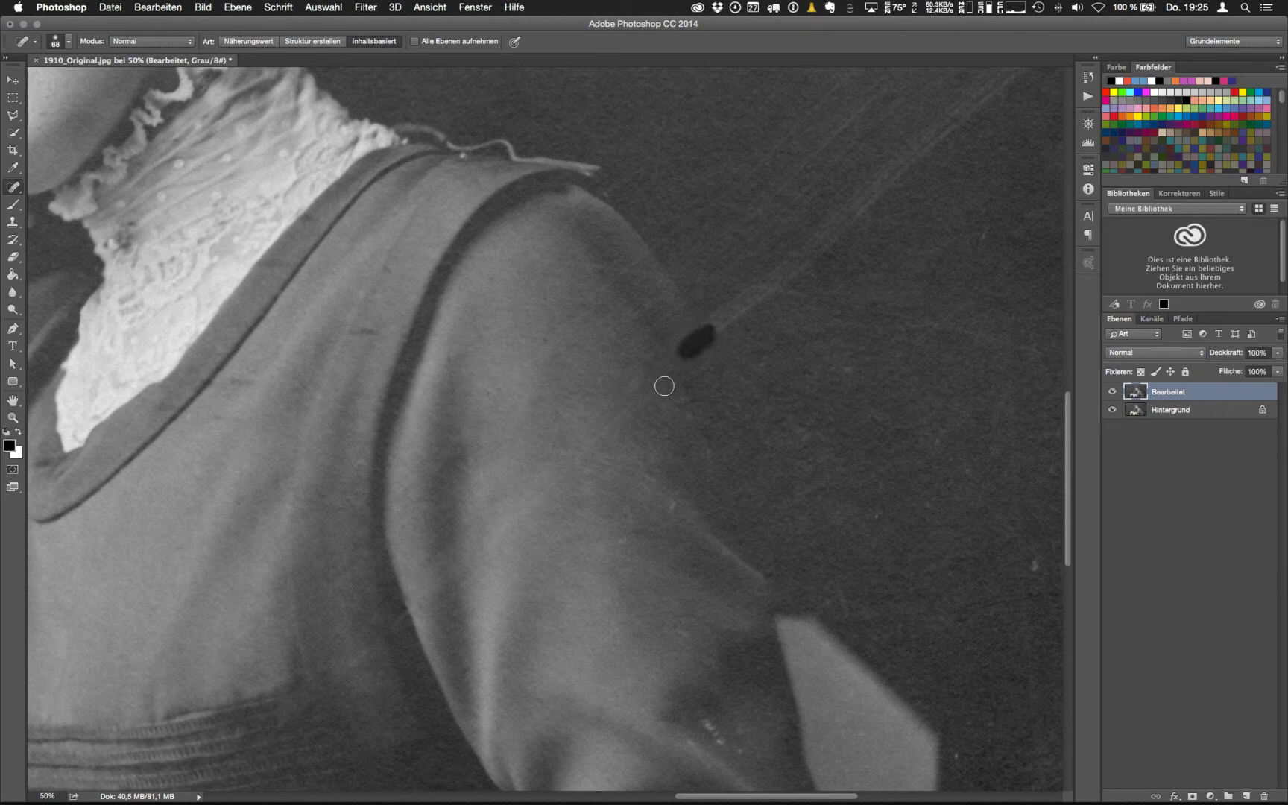
drag(710, 333, 682, 361)
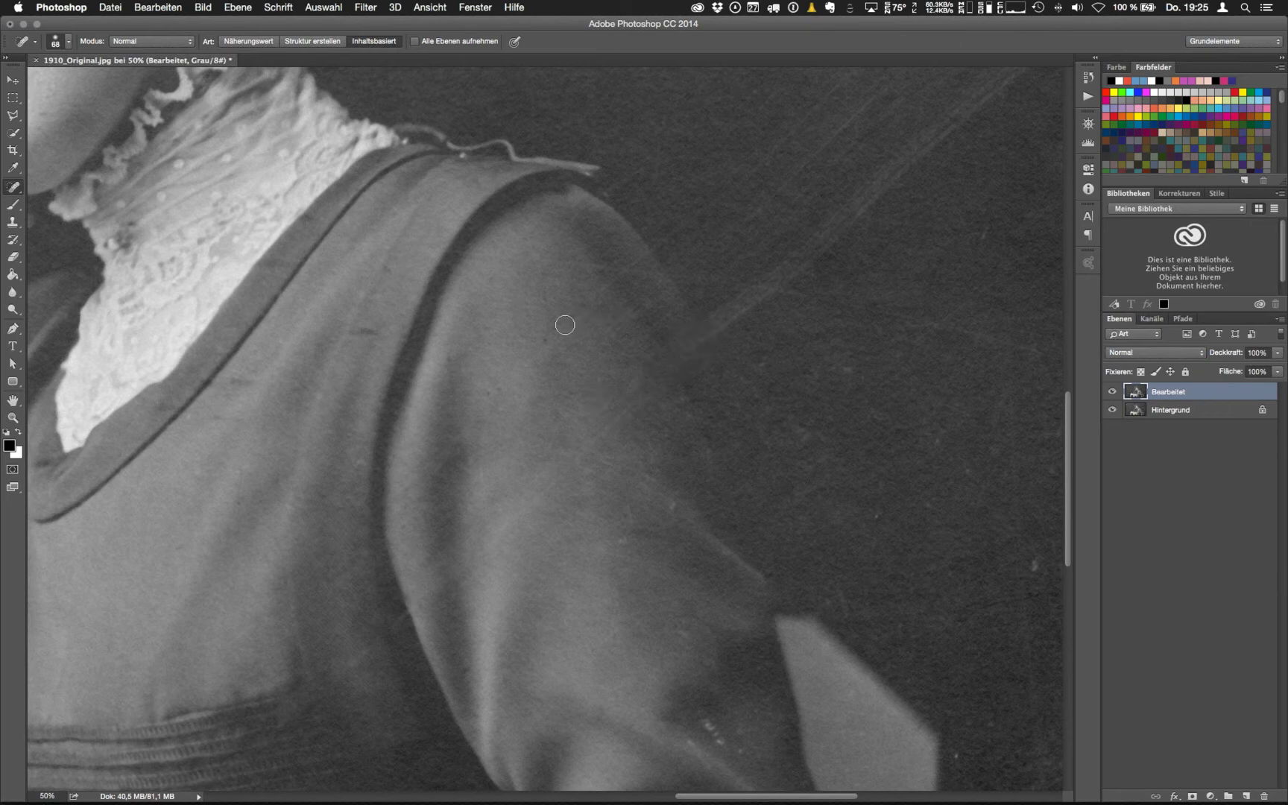
Heal the remaining scratch traces along the outer edge of the upper sleeve just below the shoulder
drag(565, 325, 669, 226)
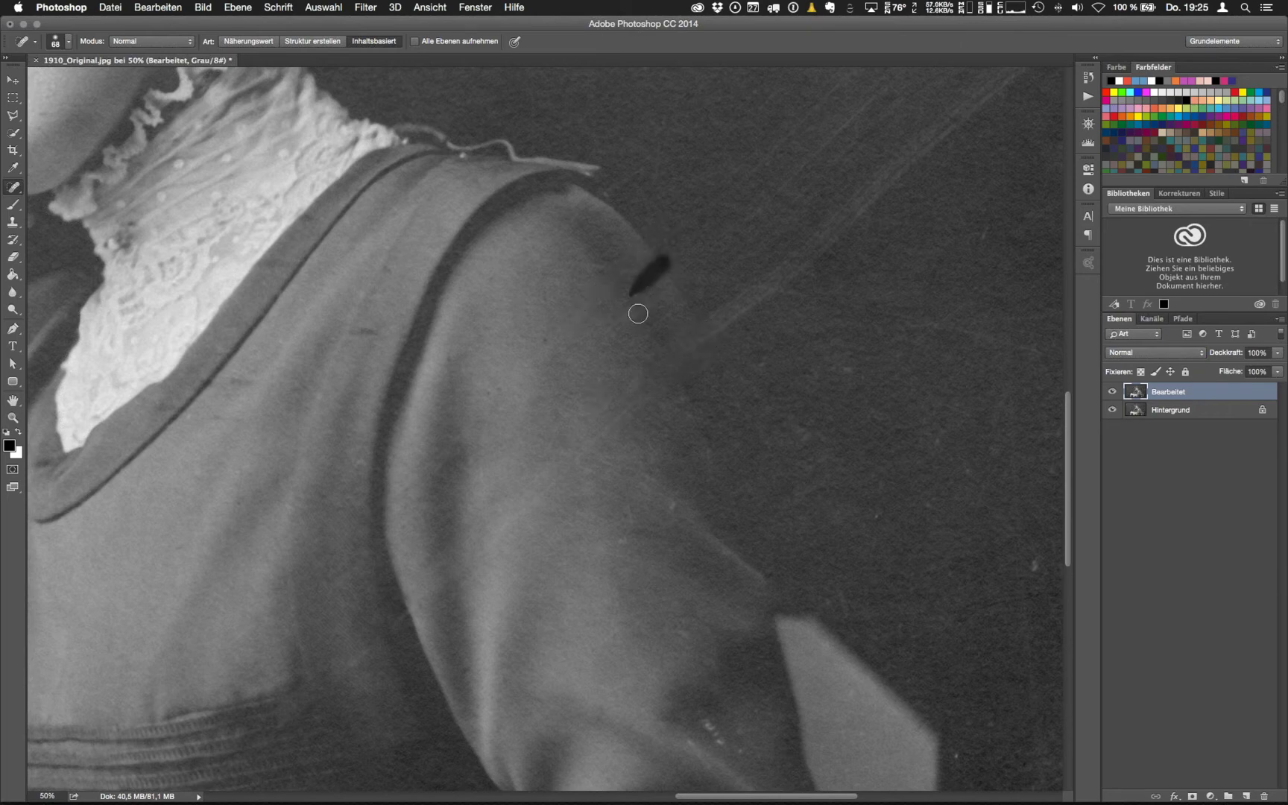
drag(640, 298, 675, 270)
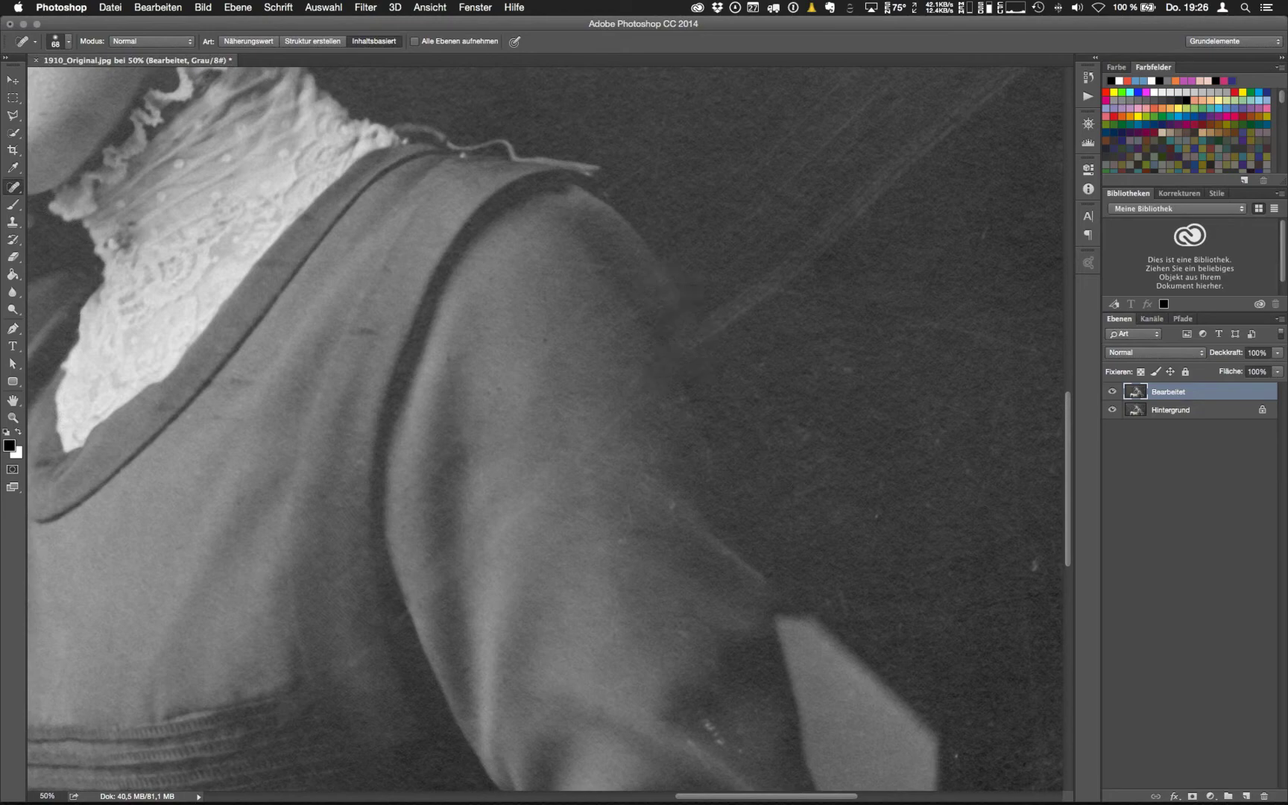
drag(630, 434, 570, 466)
Heal the round blotch on the outer edge of the raised arm's sleeve above the elbow
key(super+minus)
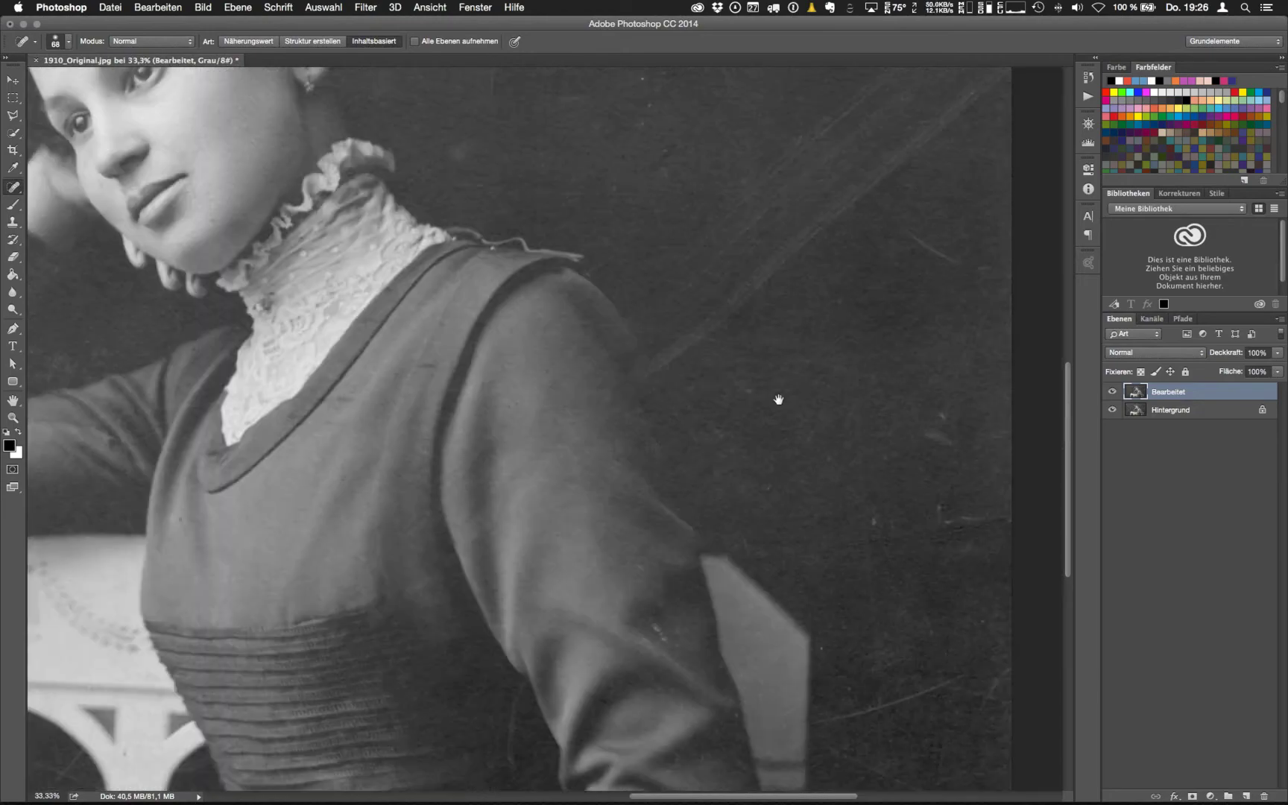
scroll(778, 399, down, 5)
scroll(778, 399, left, 10)
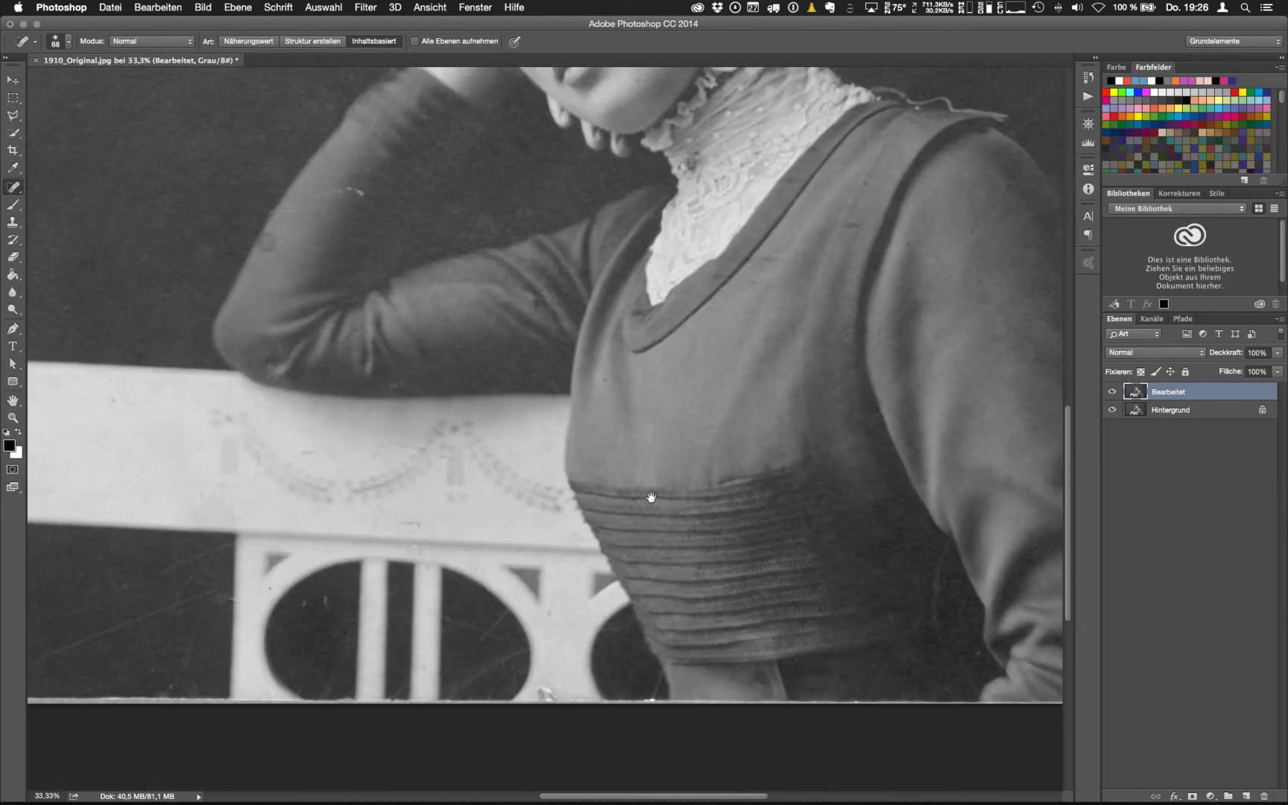
scroll(650, 497, left, 10)
scroll(644, 426, down, 2)
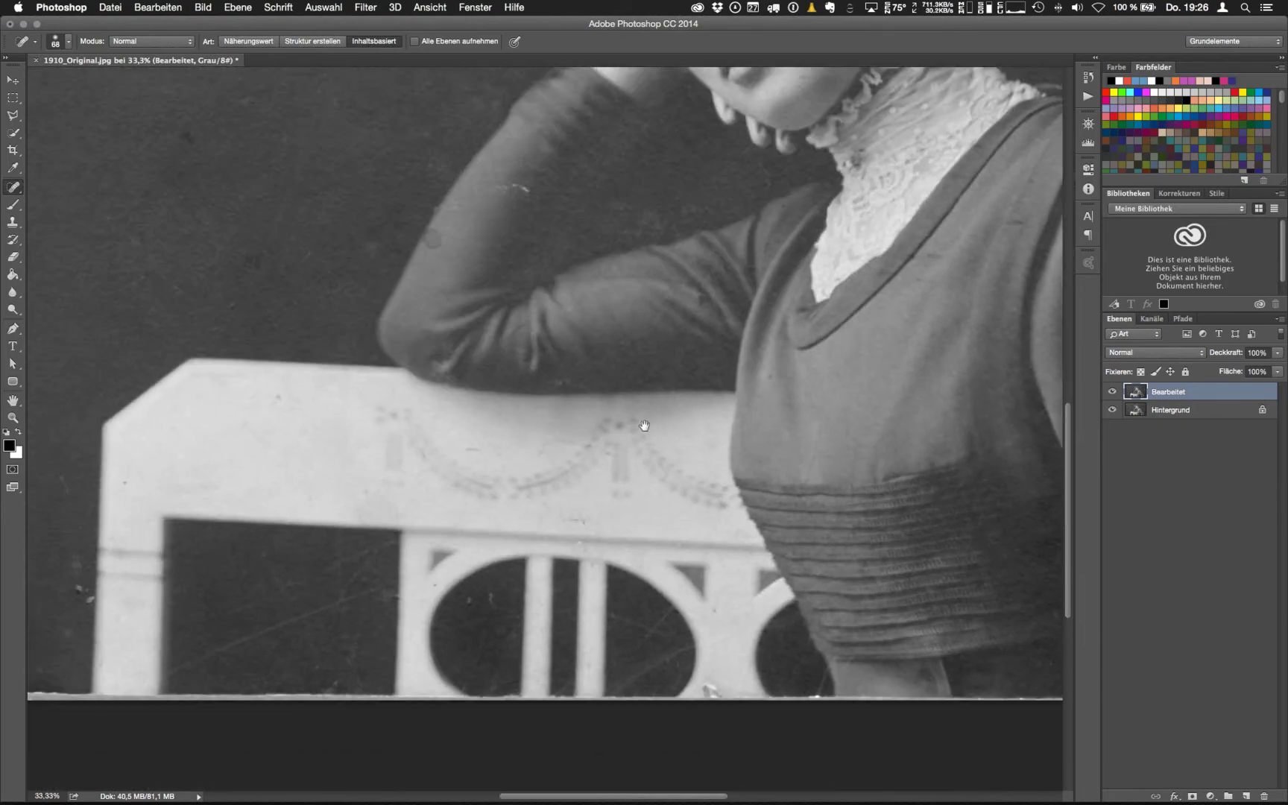
scroll(799, 421, left, 8)
scroll(708, 328, up, 3)
click(575, 248)
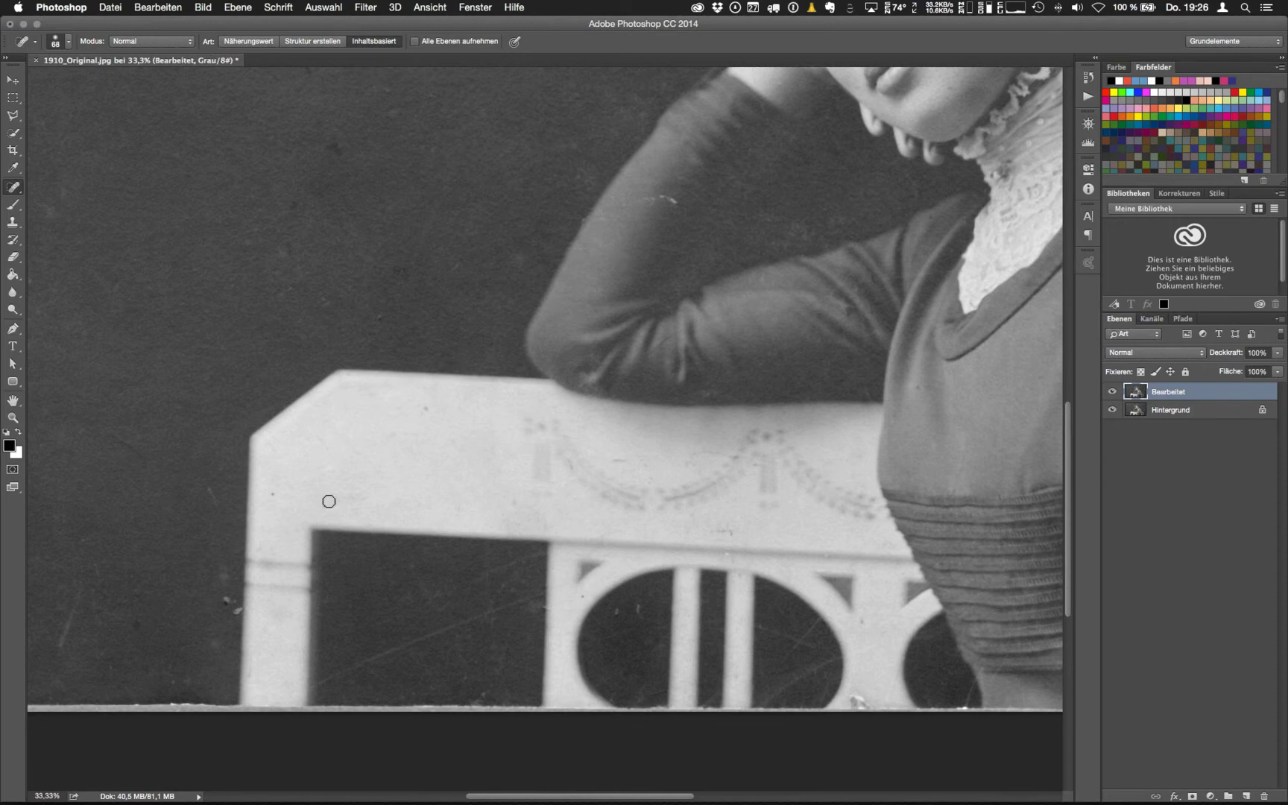
Try to heal the light speck at the outer edge of the bench post with the Spot Healing Brush
drag(542, 444, 753, 443)
drag(452, 607, 438, 605)
key(super+z)
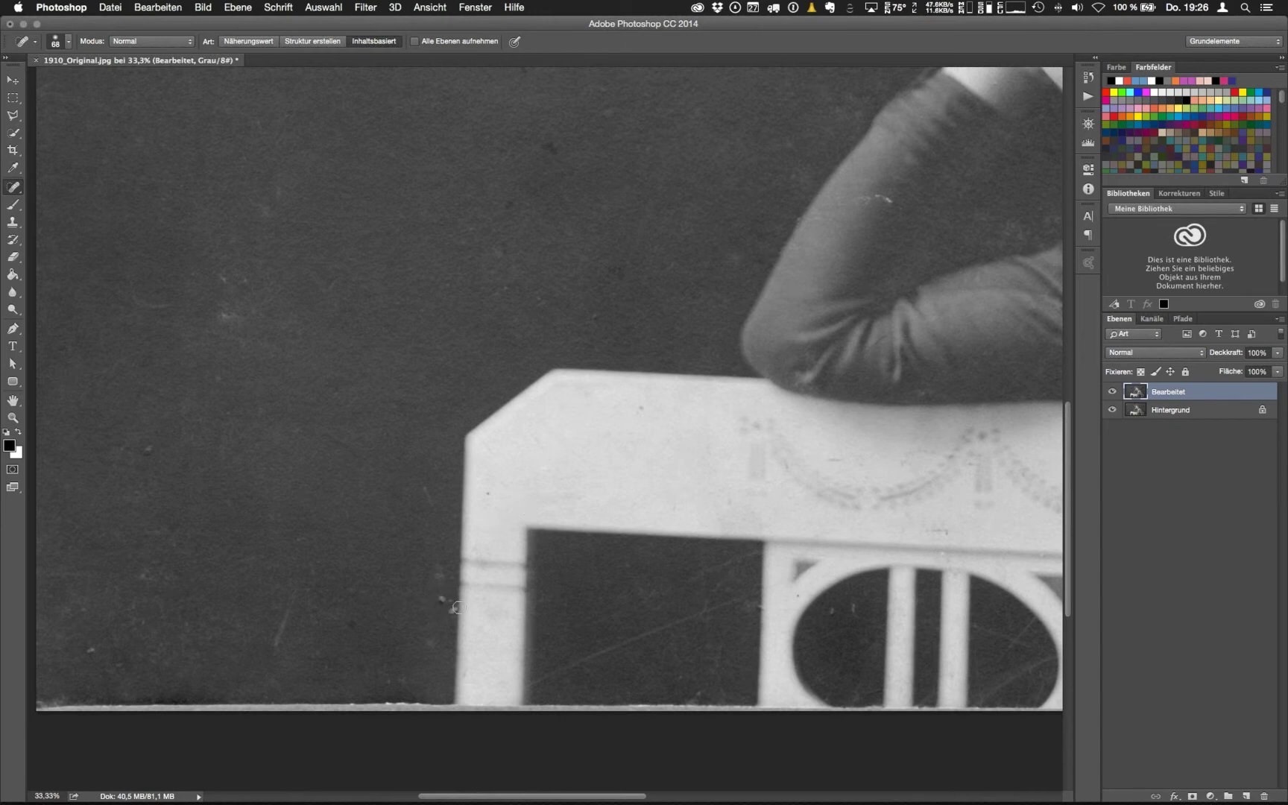
click(457, 604)
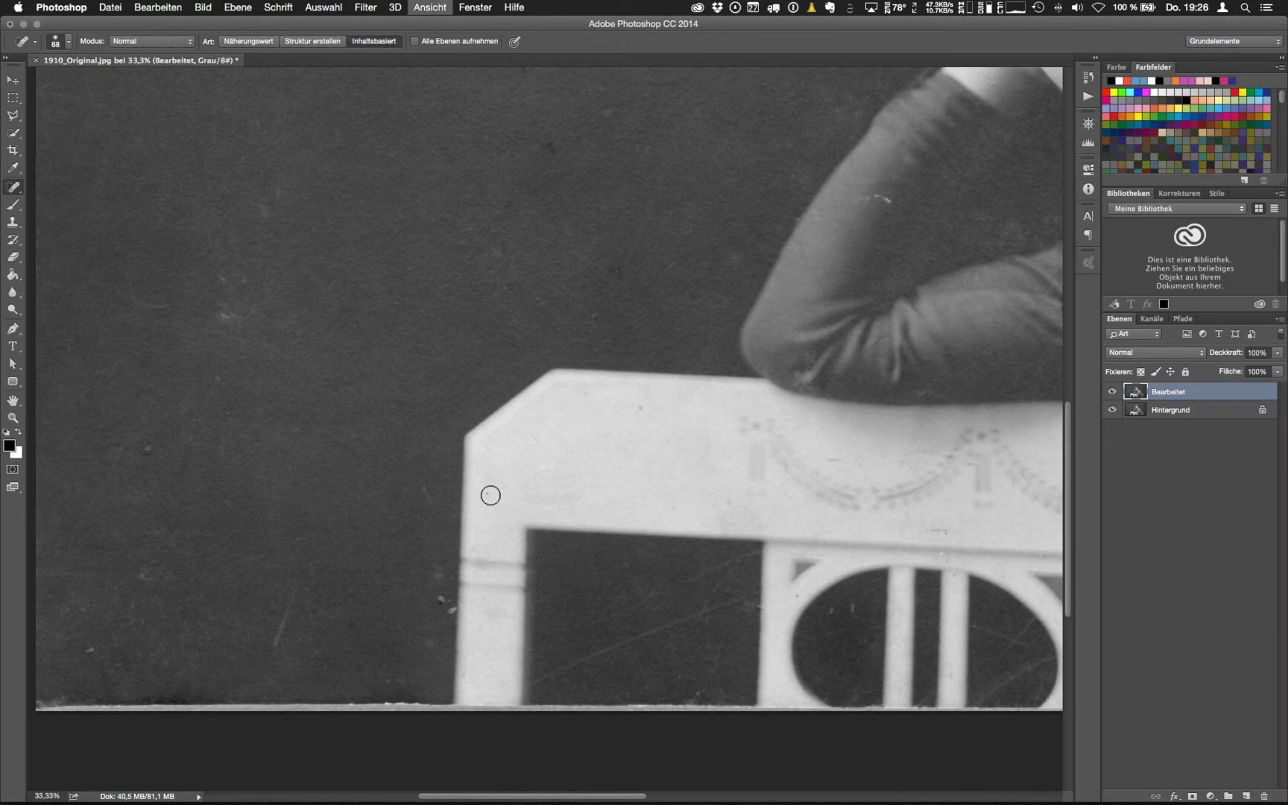
scroll(490, 495, up, 1)
scroll(504, 403, up, 1)
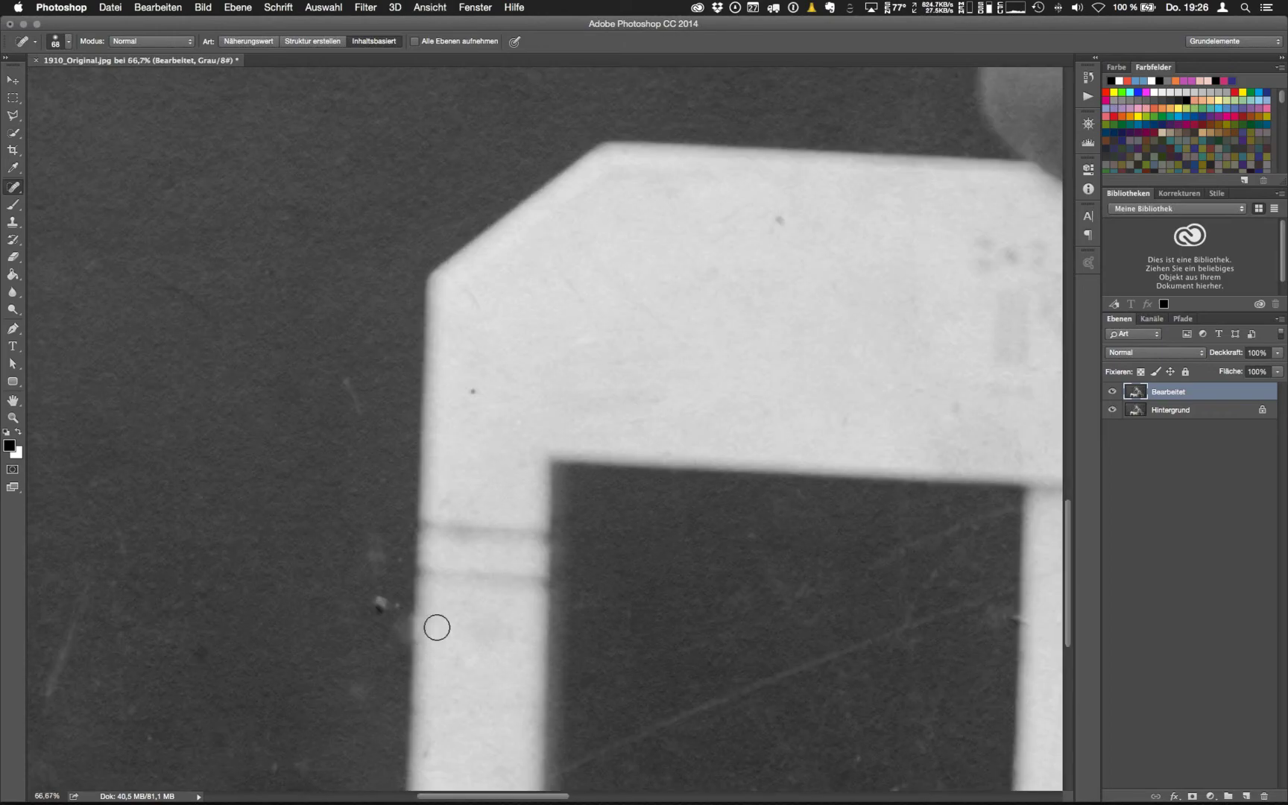
click(407, 630)
Cover the light speck beside the bench post with the Clone Stamp, sampling the clean edge just below it
key(s)
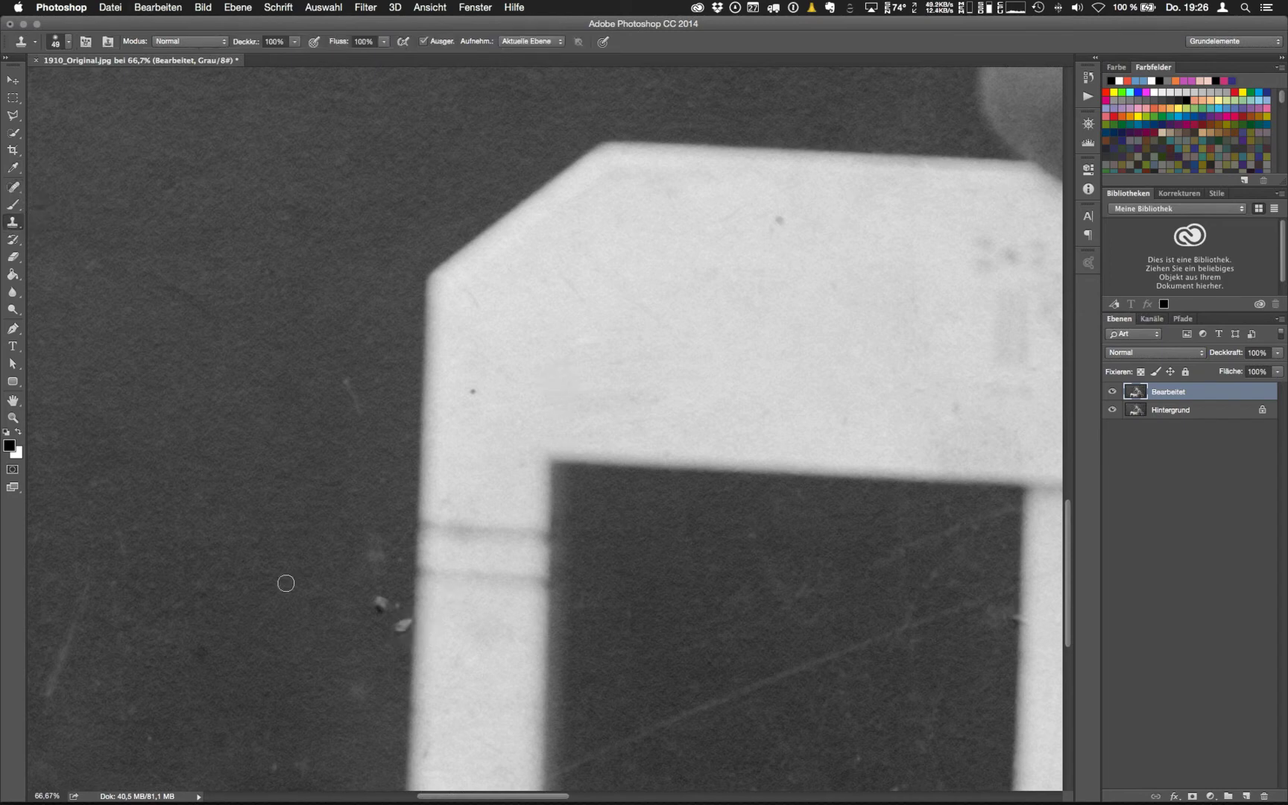
alt+click(407, 665)
click(408, 625)
Examine the portrait from the bench to the shoulder and background for remaining scratches and dust
key(super+minus)
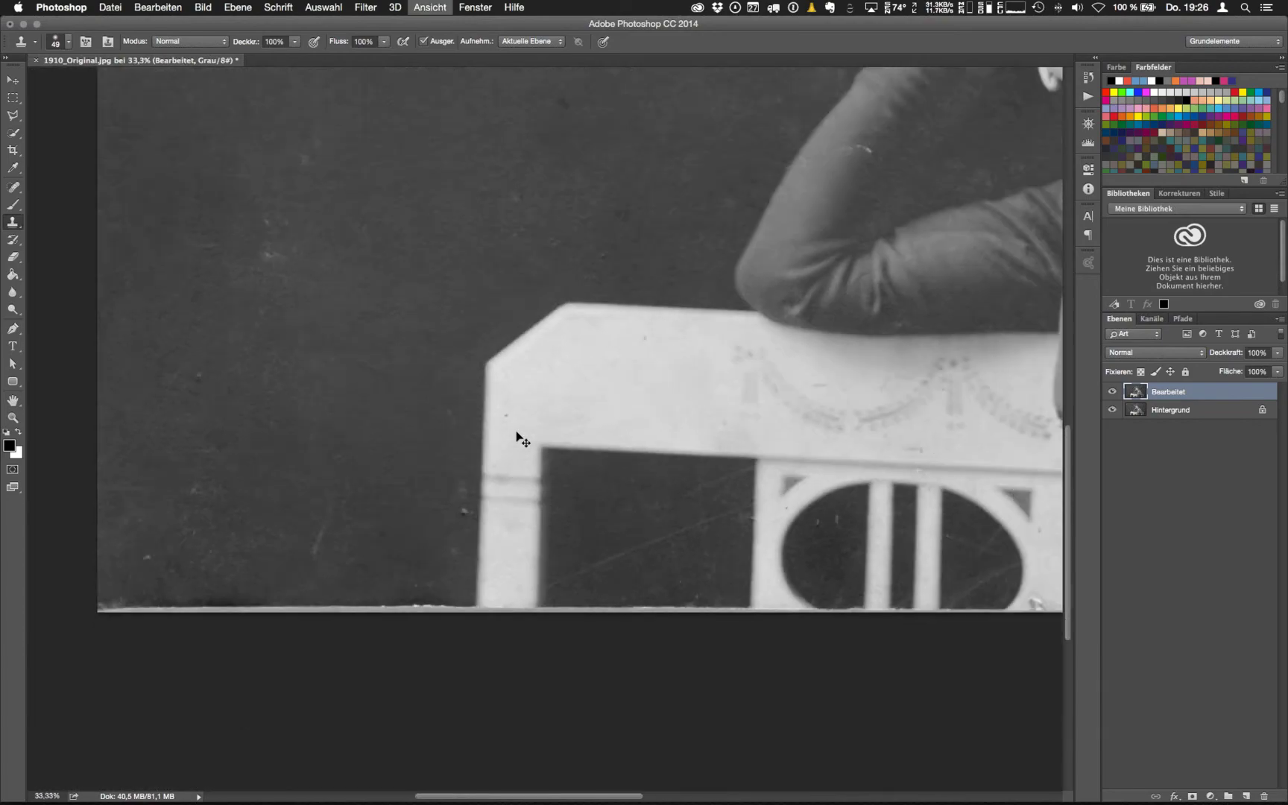
key(super+minus)
scroll(639, 403, up, 5)
scroll(639, 403, right, 5)
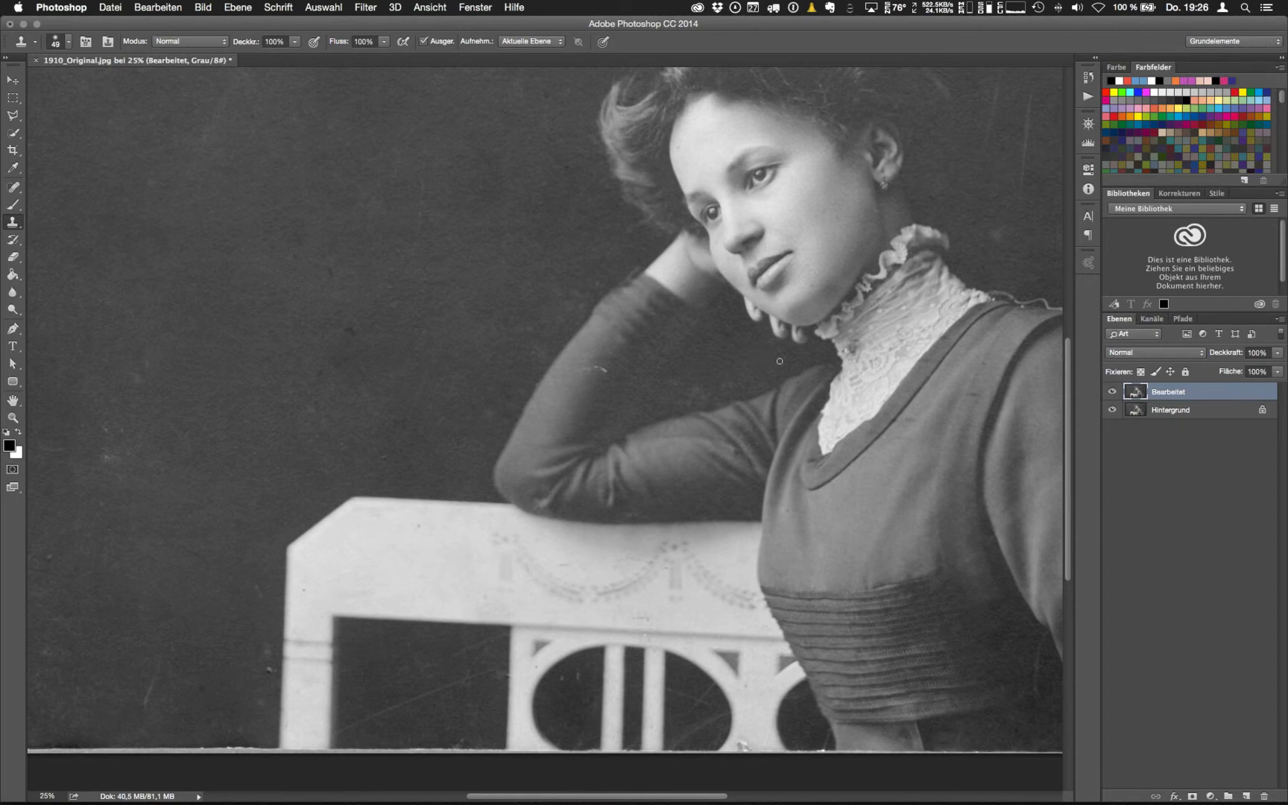
scroll(782, 297, up, 1)
scroll(782, 297, right, 1)
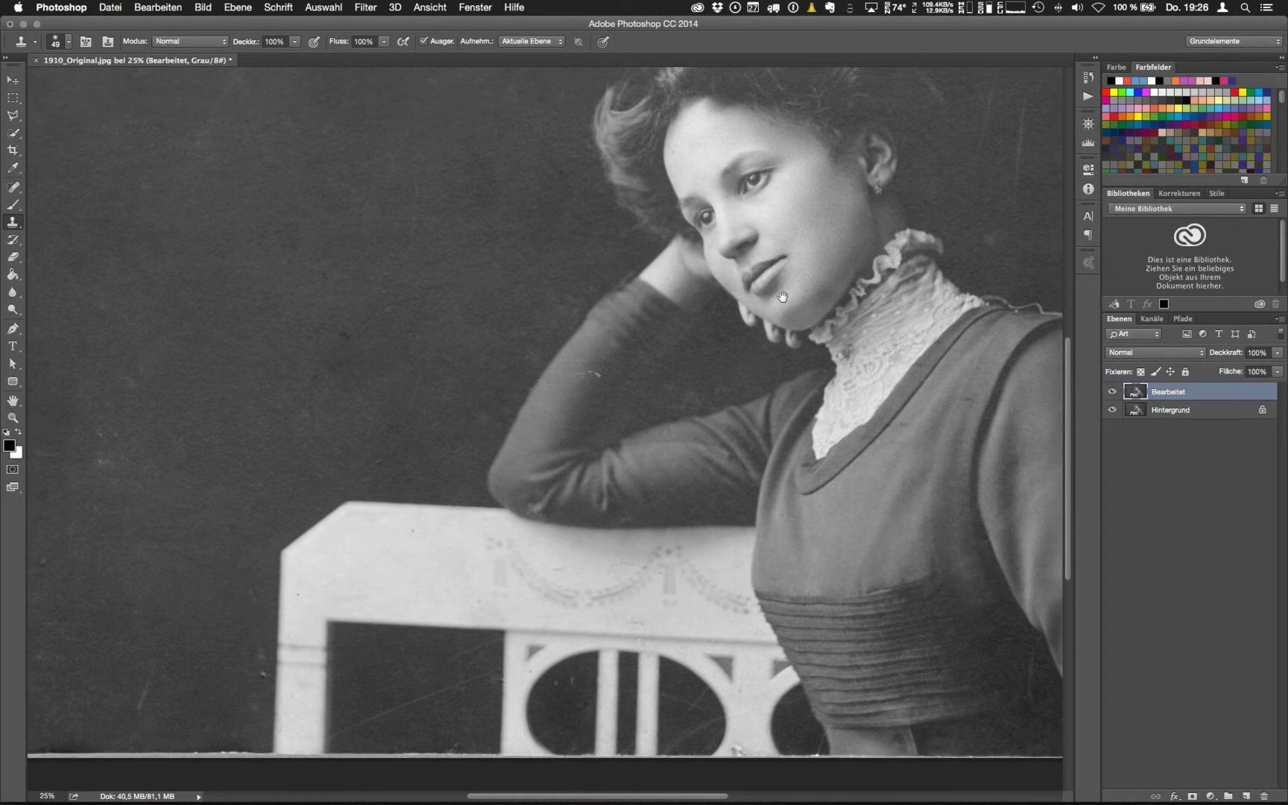
scroll(781, 297, up, 3)
scroll(782, 296, right, 3)
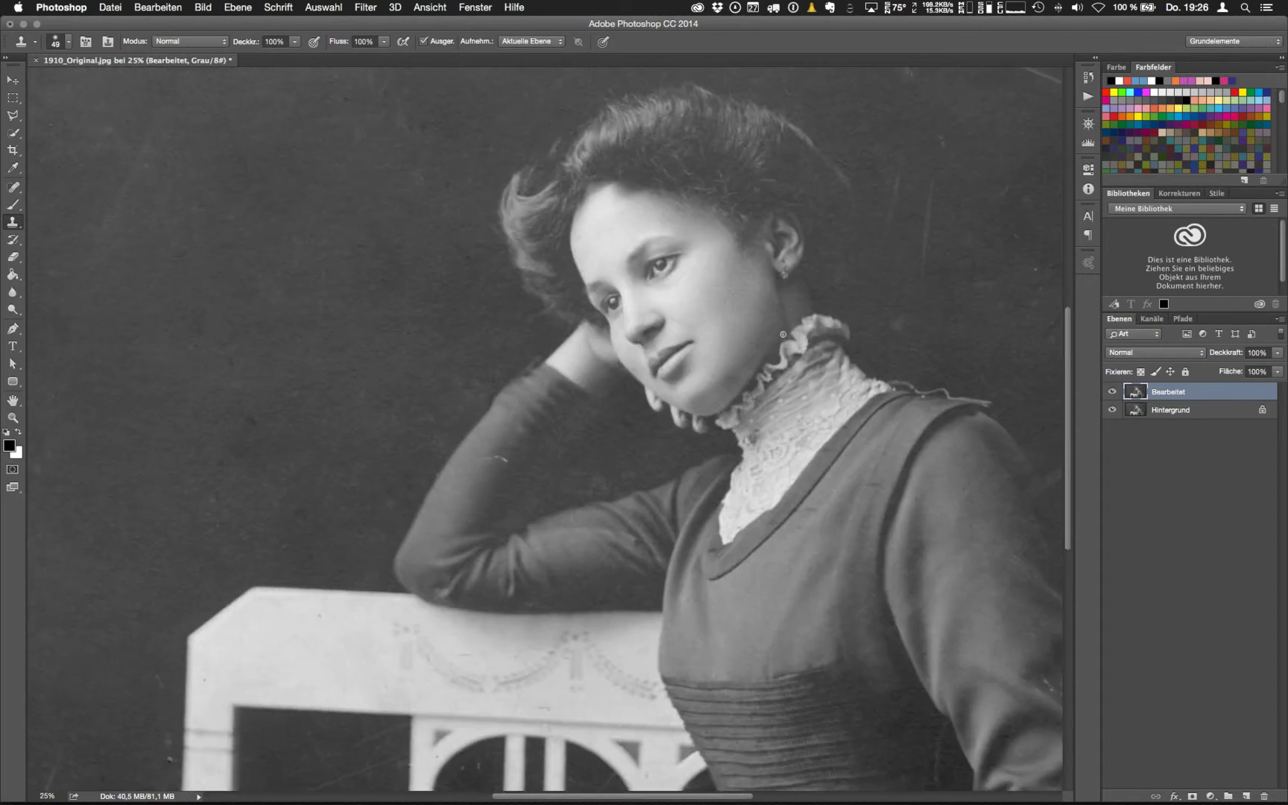
scroll(910, 516, right, 8)
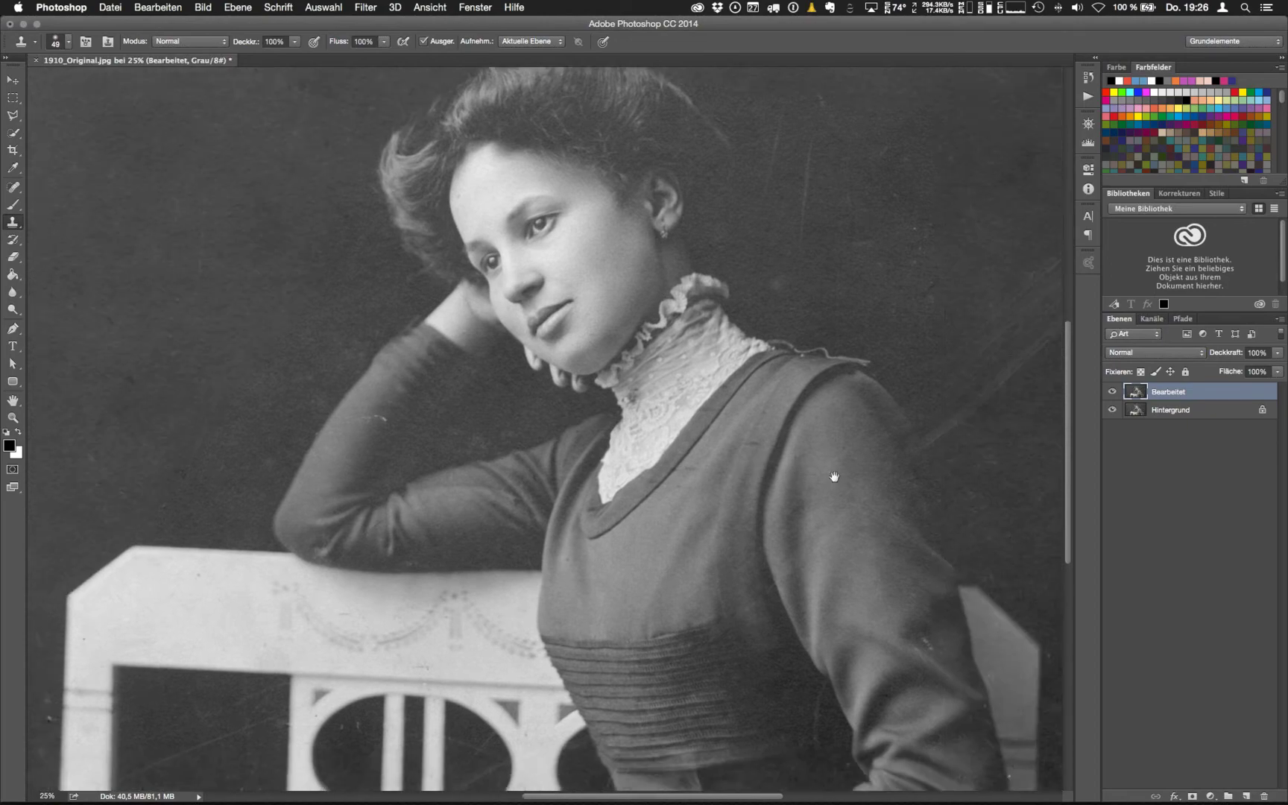
scroll(582, 559, right, 4)
scroll(584, 560, left, 4)
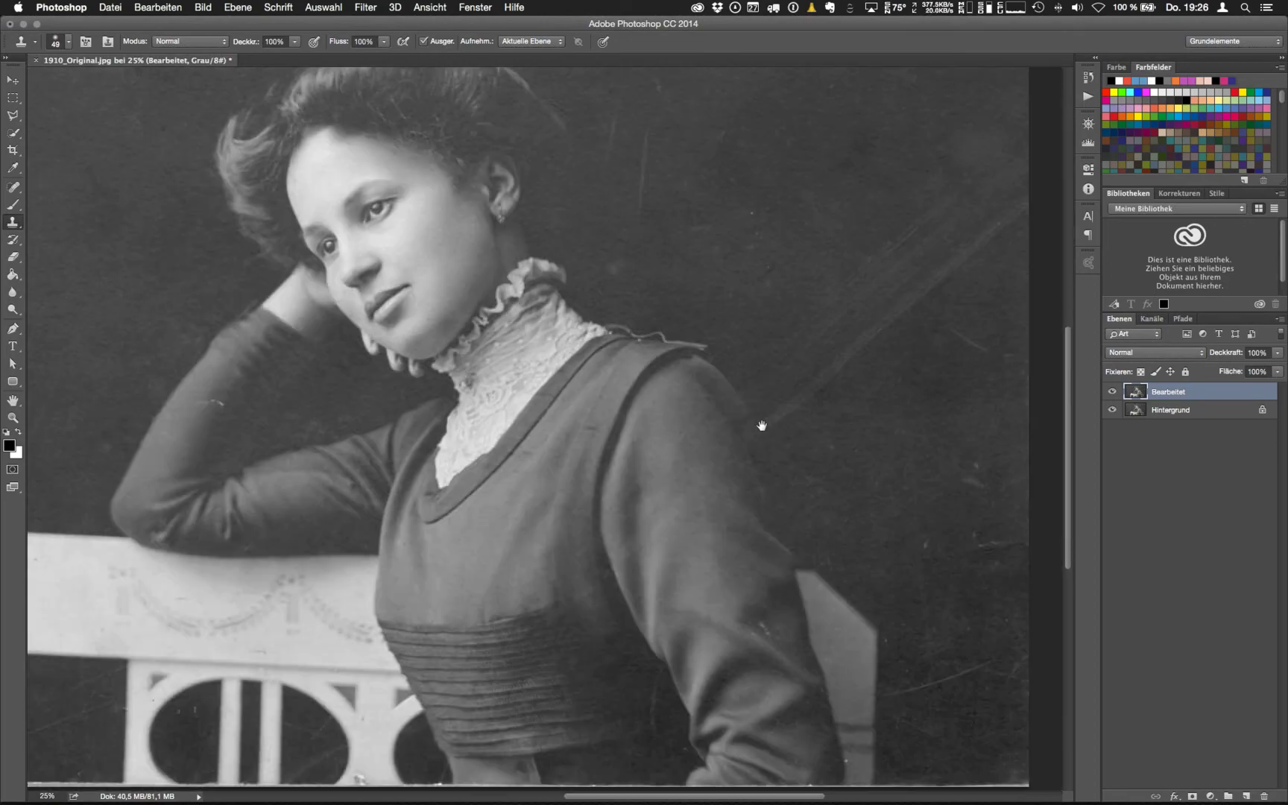
scroll(497, 262, up, 1)
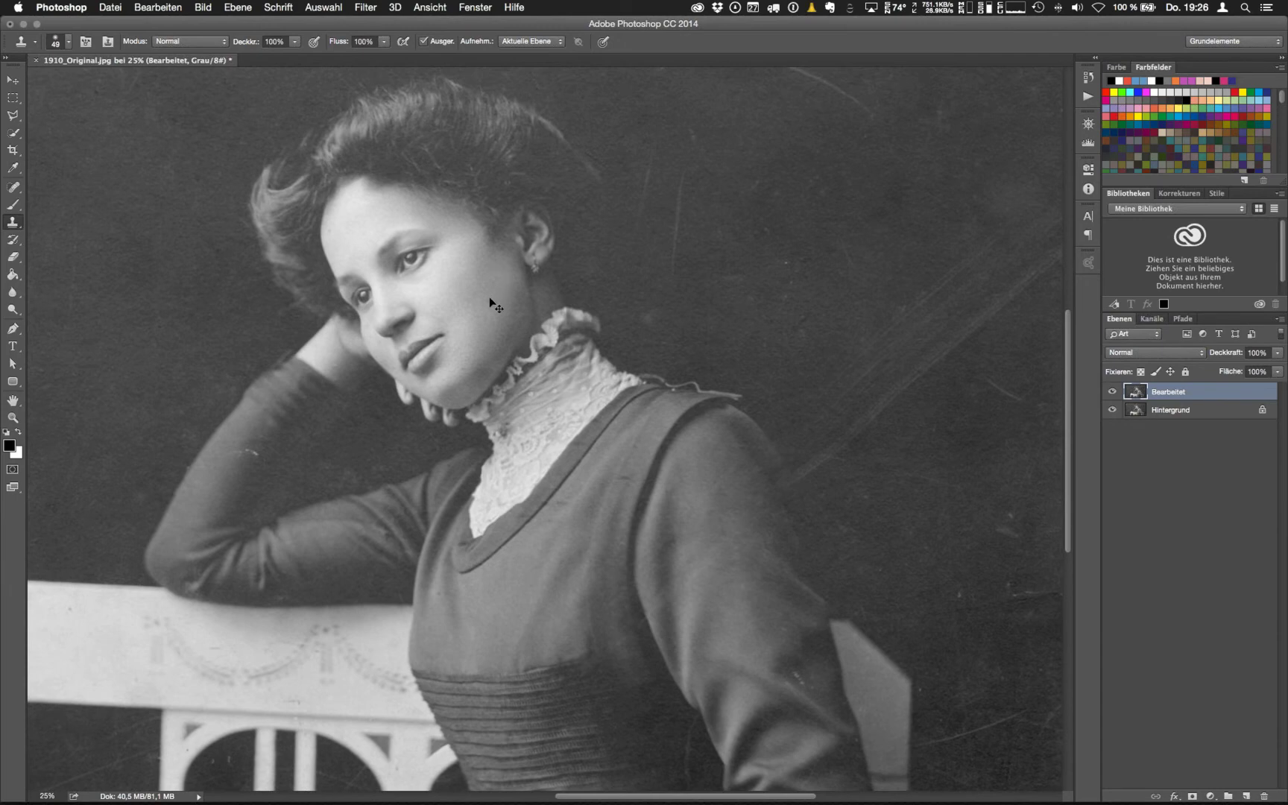
Switch to the Finder and open 1910_Tutorialversion.psd from the eSeminar folder in Photoshop
key(super+Tab)
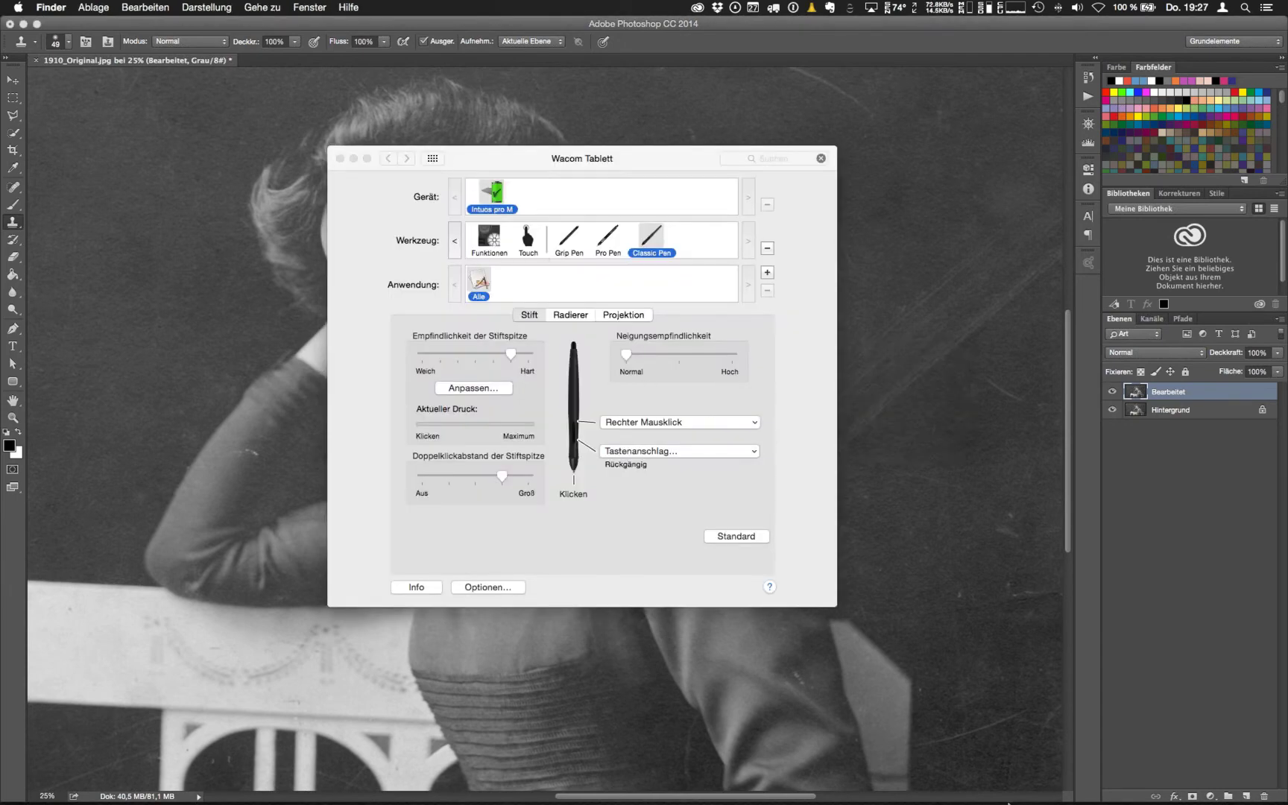
mouse_move(1008, 803)
click(1184, 788)
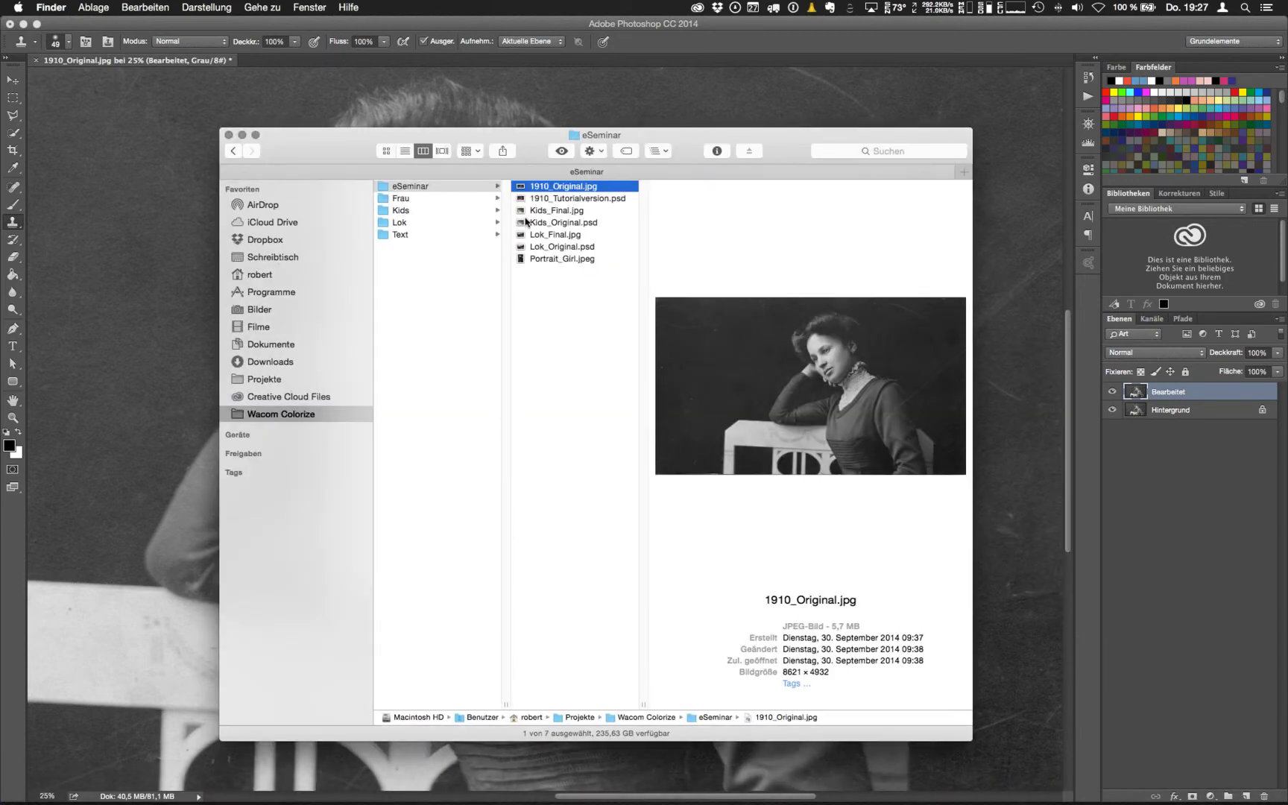
key(Down)
key(super+Tab)
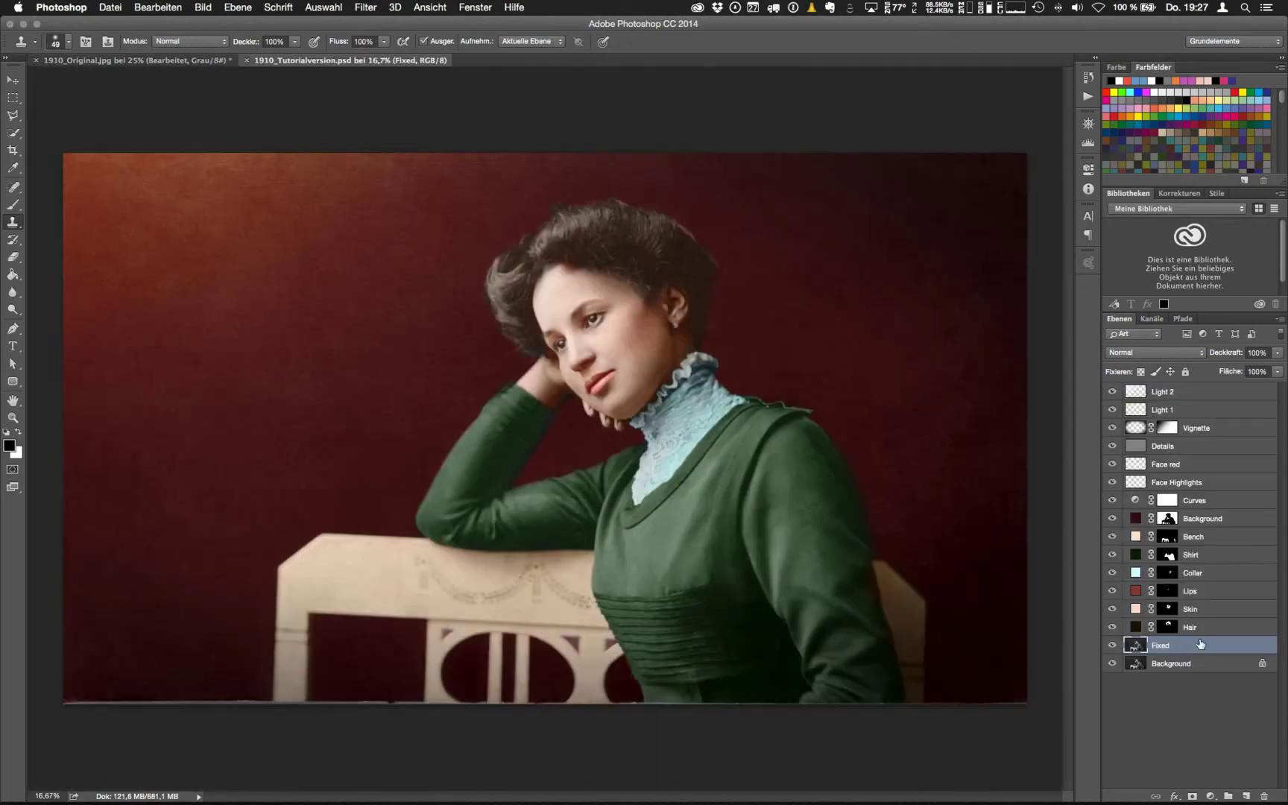
Copy the whole Fixed layer from 1910_Tutorialversion.psd and paste it into 1910_Original.jpg above Bearbeitet
key(super+a)
key(super+c)
key(ctrl+Tab)
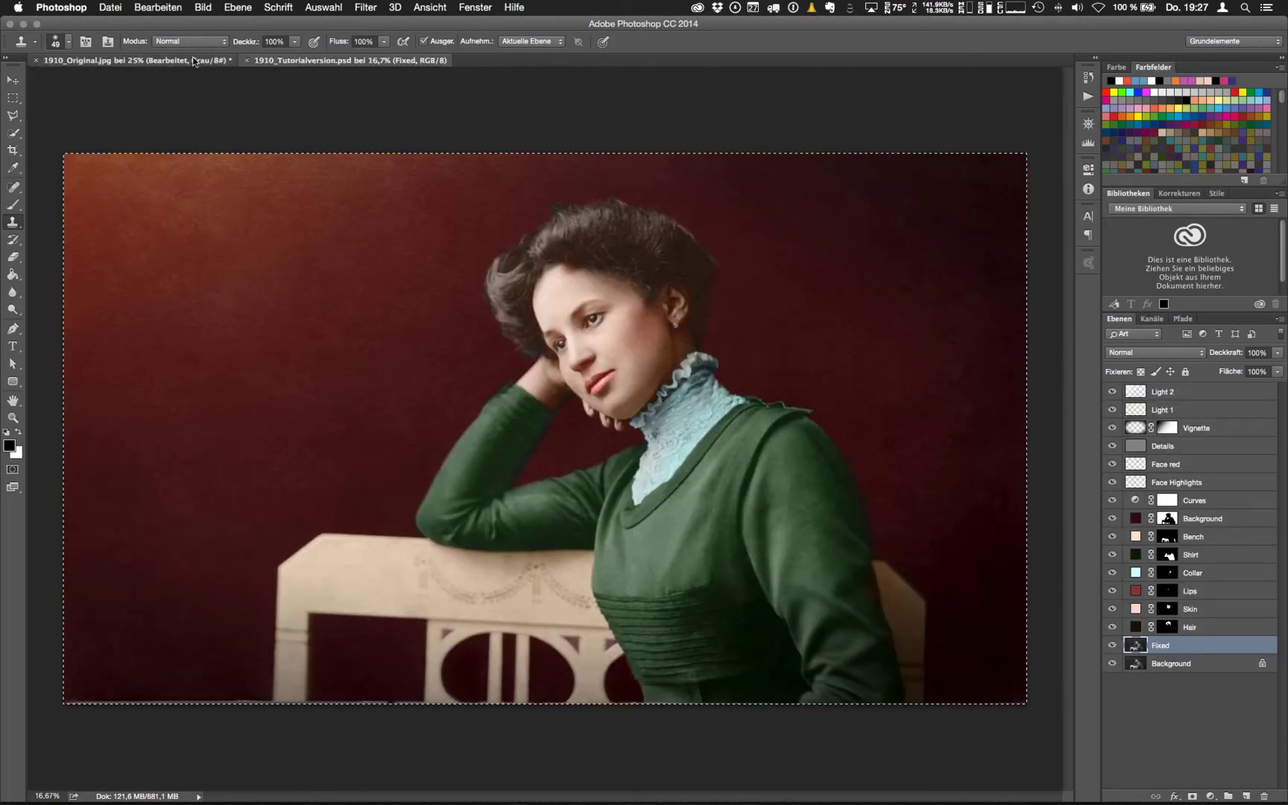
key(super+v)
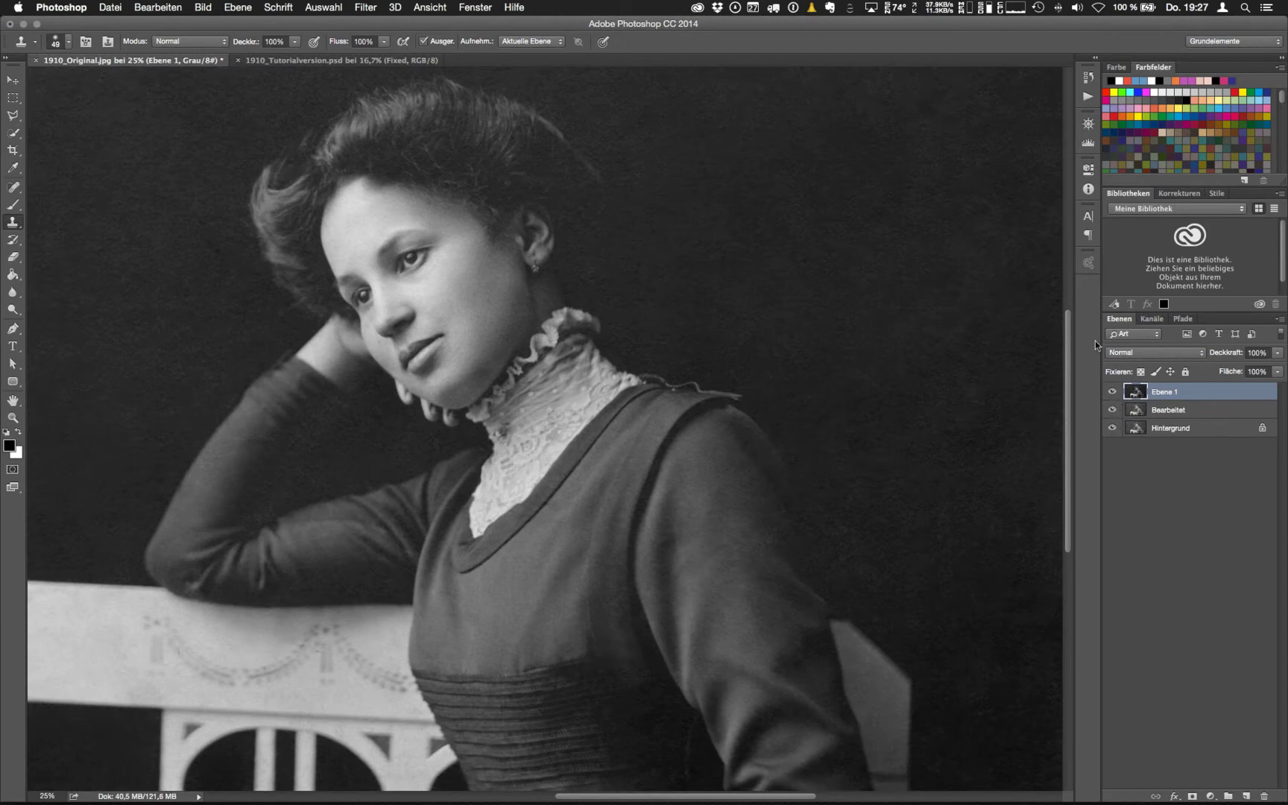
Compare the pasted Ebene 1 with the Bearbeitet layer by toggling its visibility, leaving Ebene 1 hidden
key(super+minus)
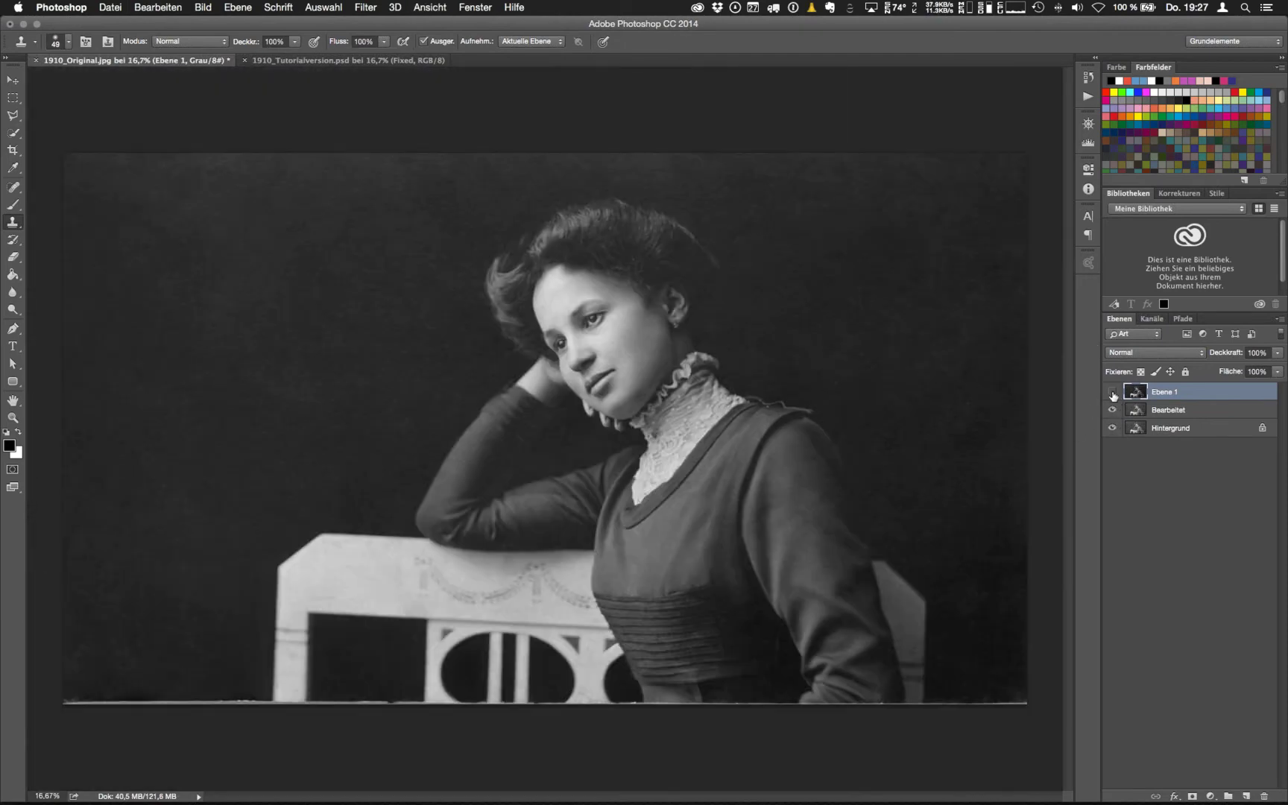
click(1113, 395)
click(1112, 399)
click(1113, 395)
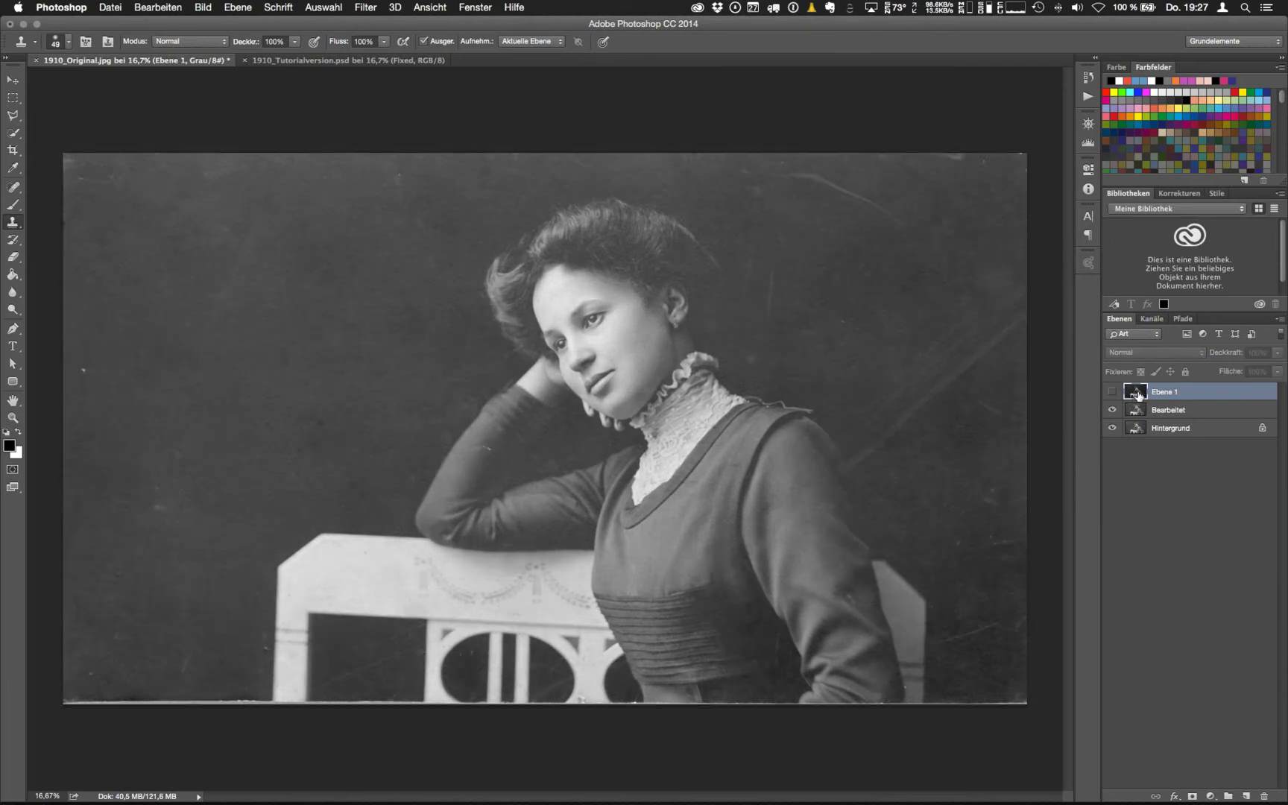
click(1113, 393)
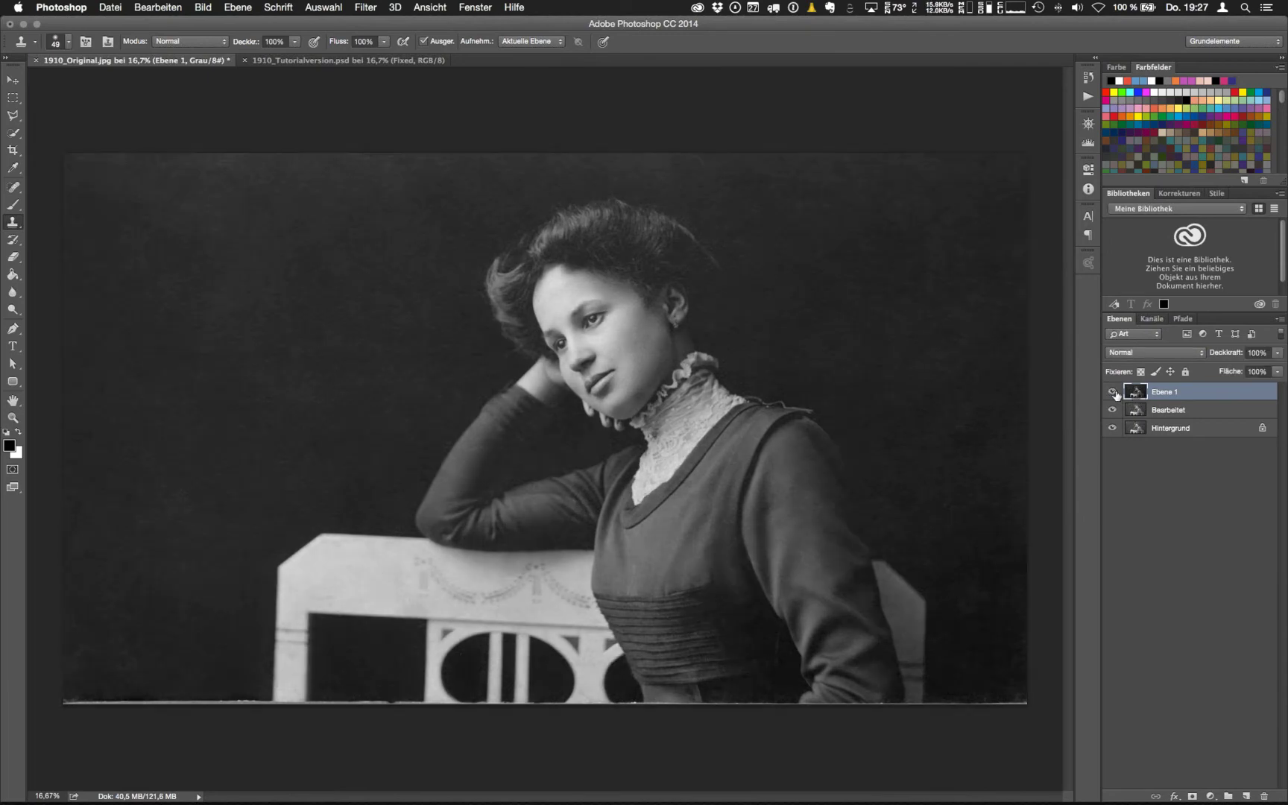
click(1113, 393)
Try a Gradationskurven adjustment layer above Bearbeitet, with curve points at input 10, output 17 and input 40, output 44
click(1140, 419)
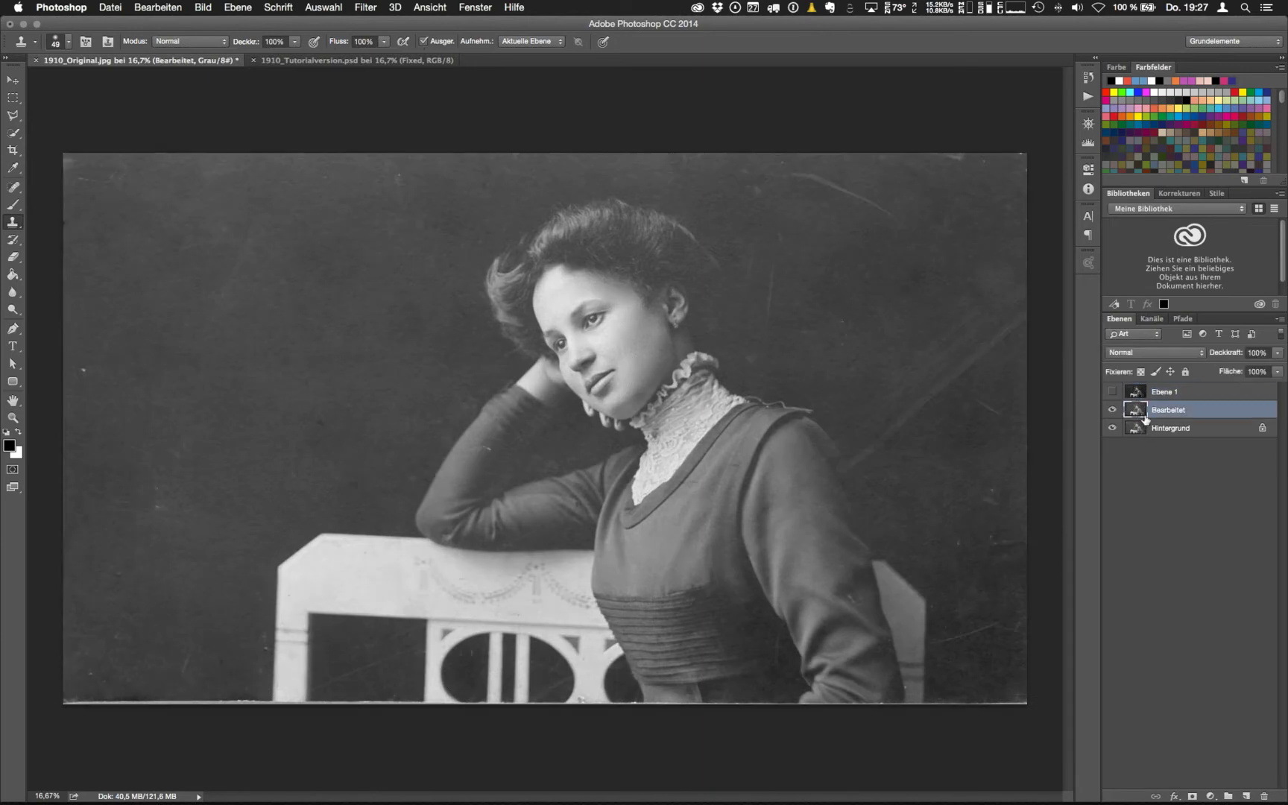
click(1210, 796)
click(1228, 624)
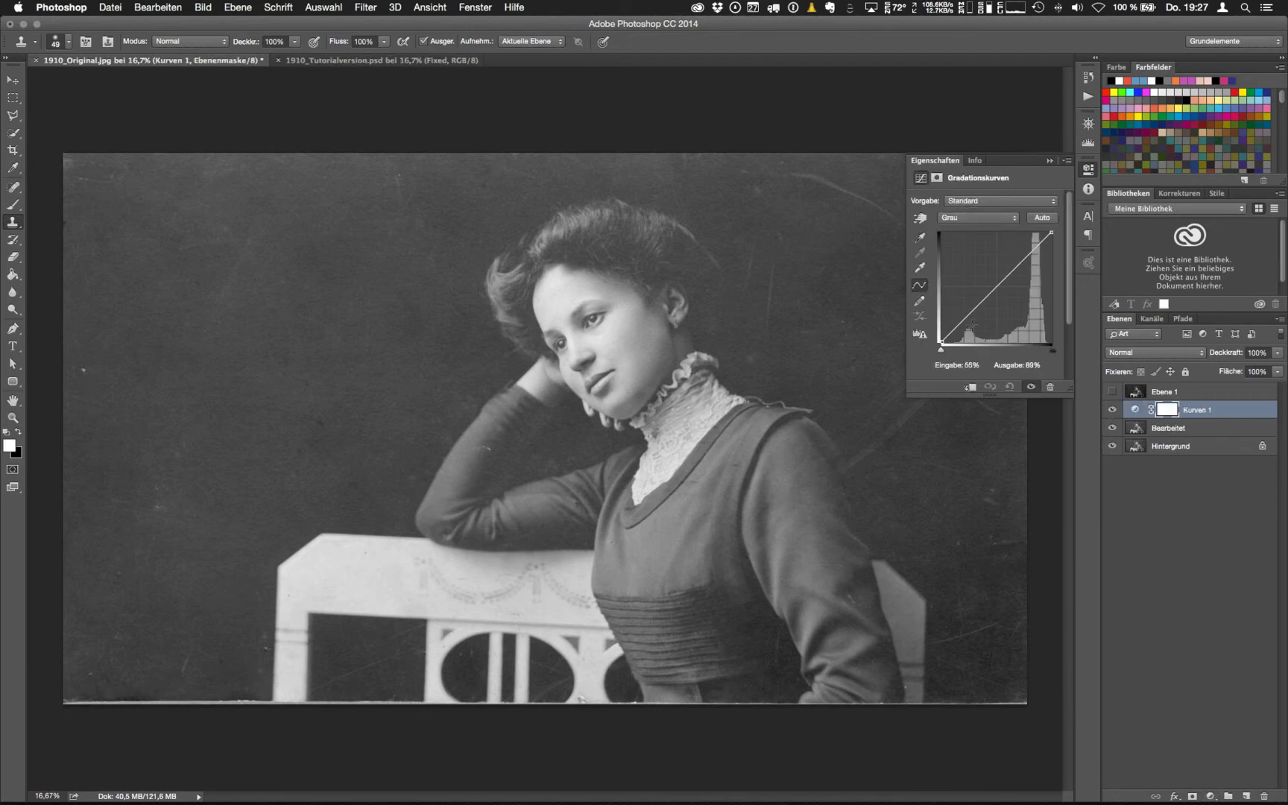
click(958, 326)
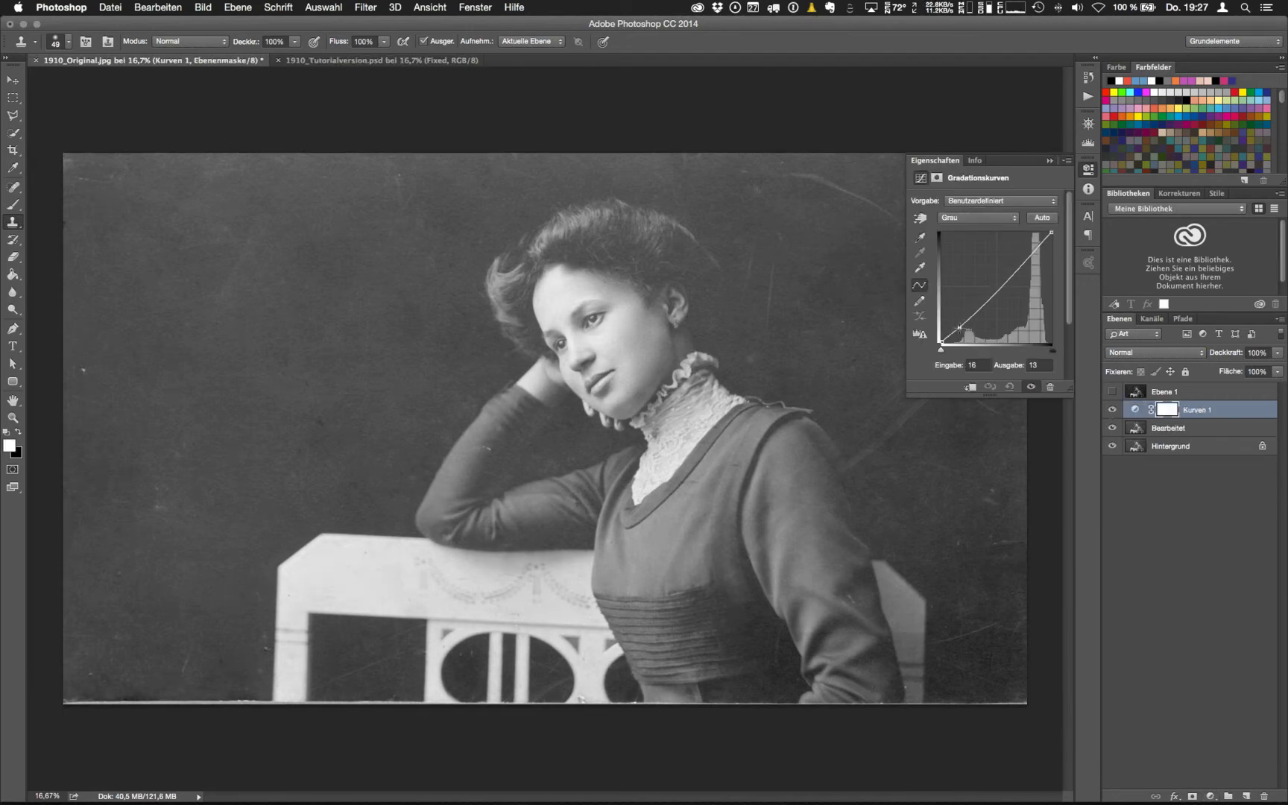
drag(959, 326, 952, 323)
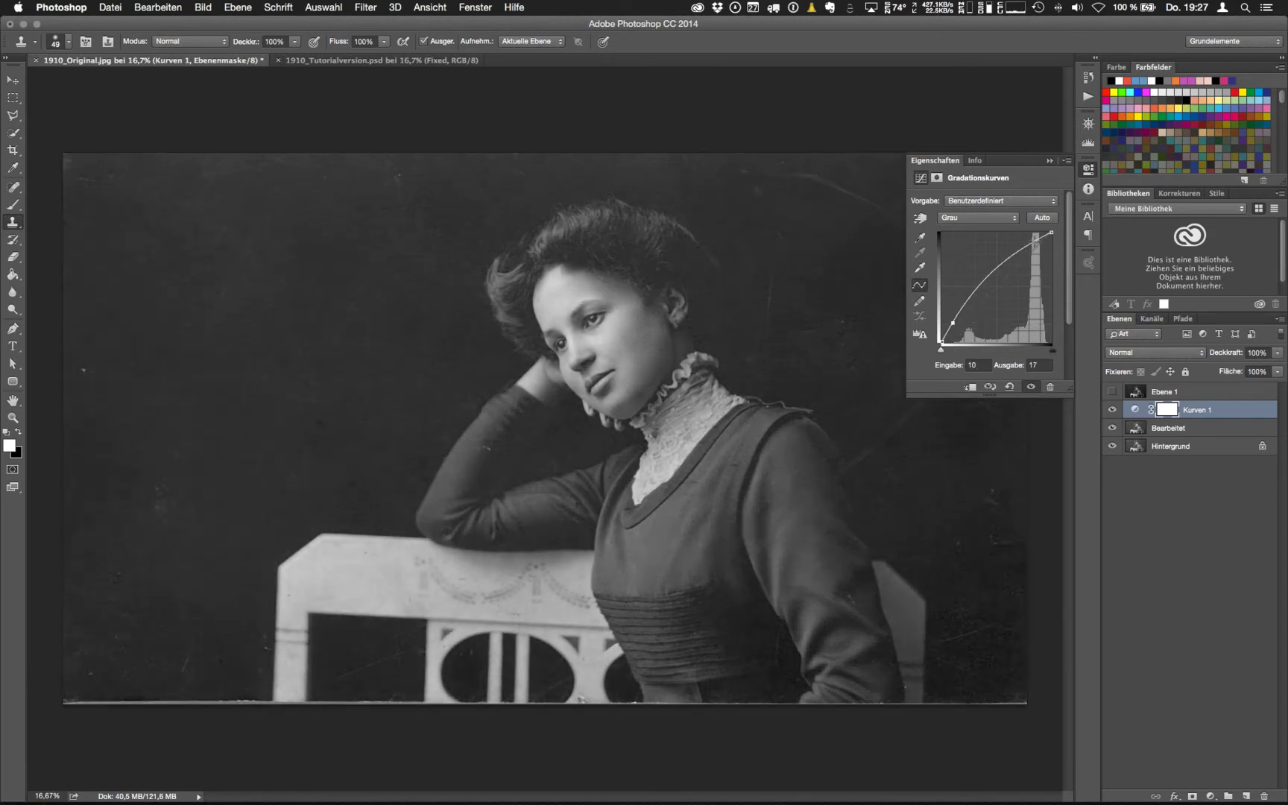
drag(1038, 241, 1038, 240)
drag(992, 285, 1017, 296)
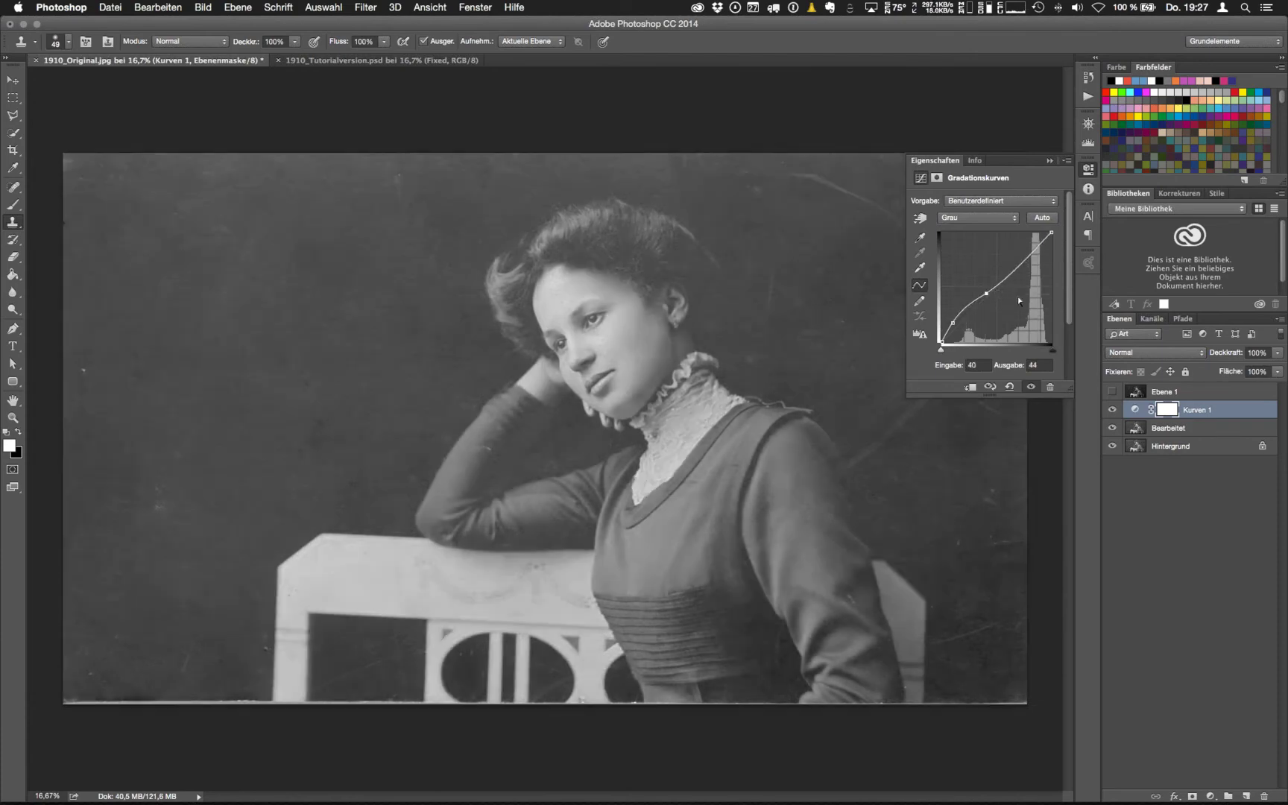
Undo the curve edits and the Gradationskurven adjustment layer
key(super+z)
key(super+z)
key(super+z)
key(super+z)
key(super+z)
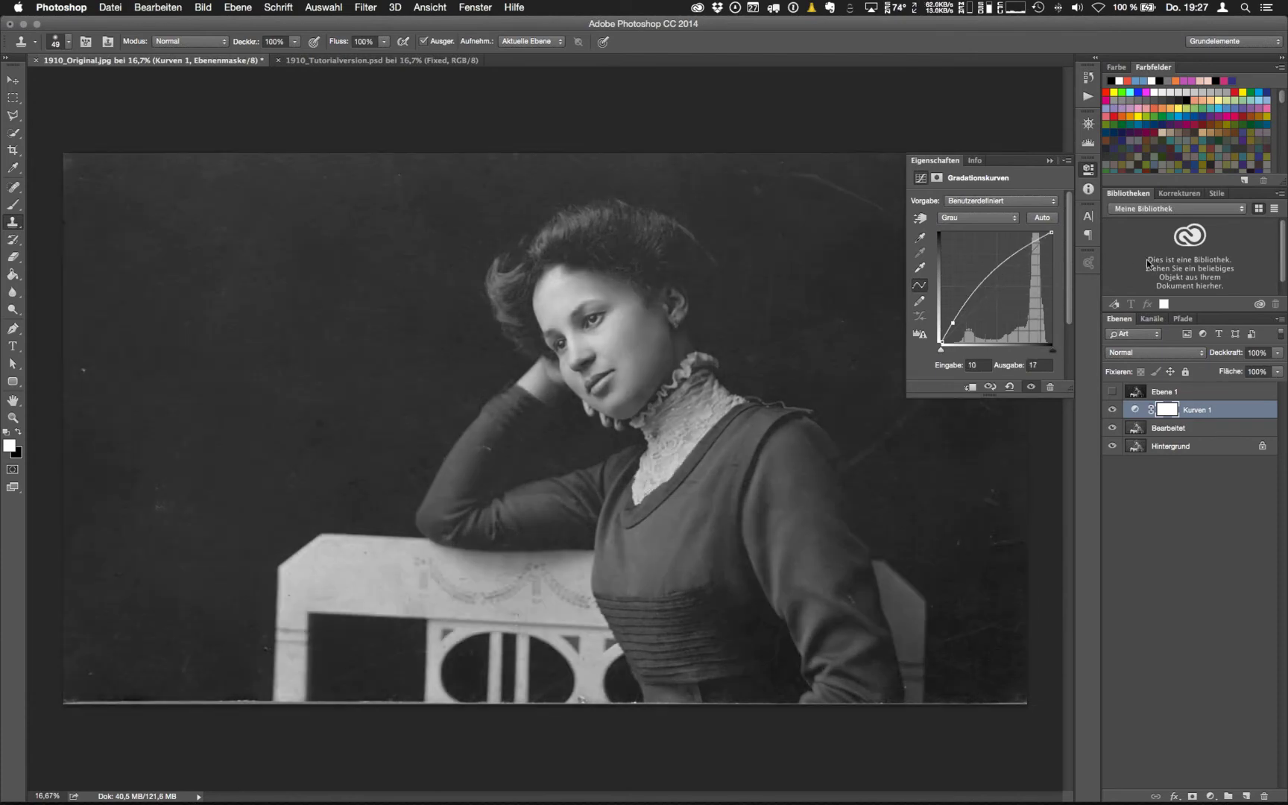
key(super+alt+z)
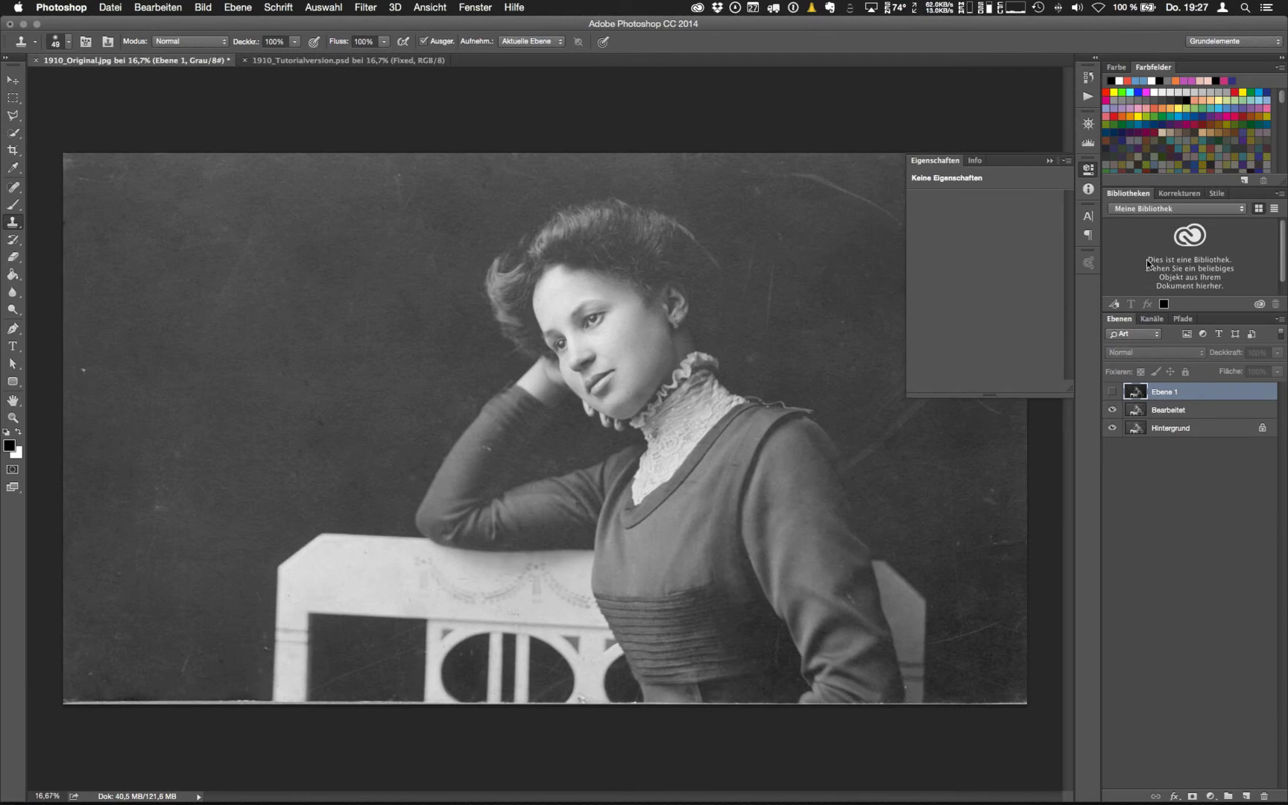
Convert 1910_Original.jpg from Graustufen to RGB-Farbe without flattening its layers
click(938, 165)
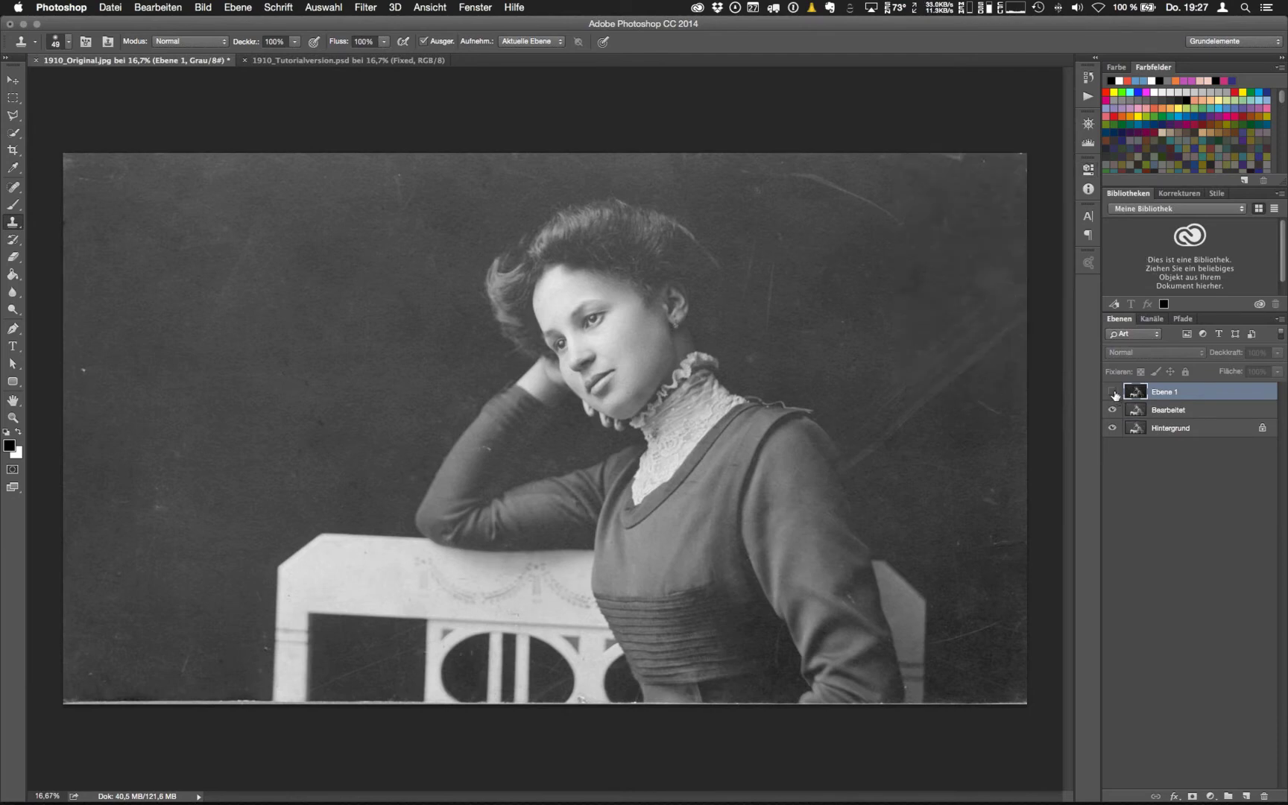
click(1112, 392)
click(202, 7)
mouse_move(216, 30)
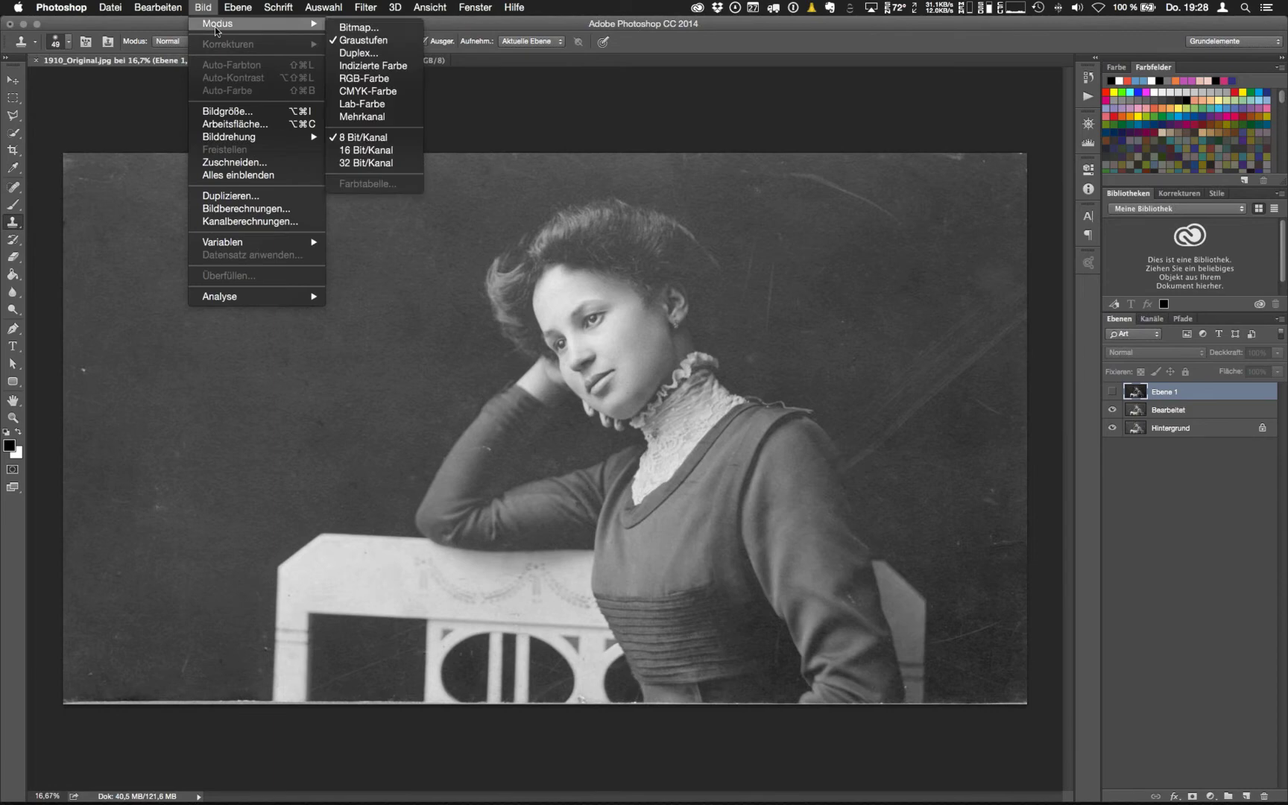
click(364, 78)
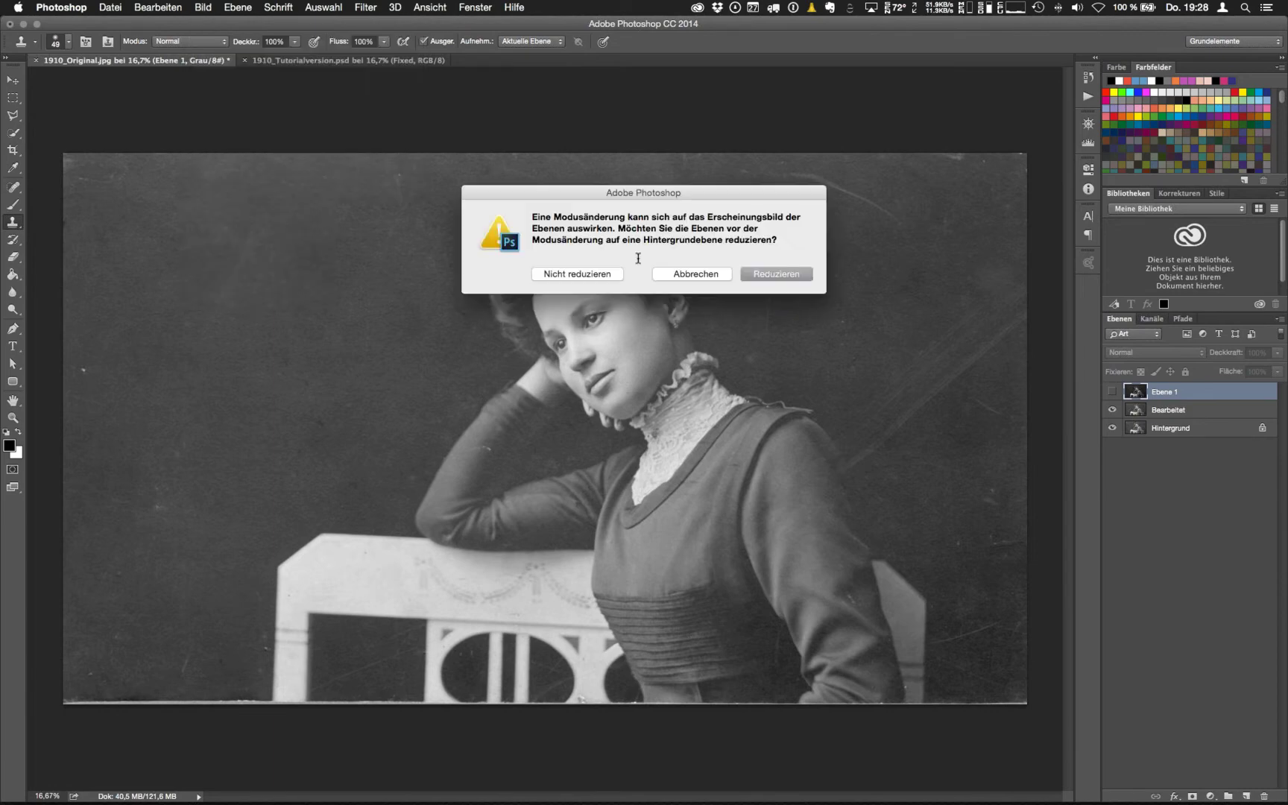
click(576, 275)
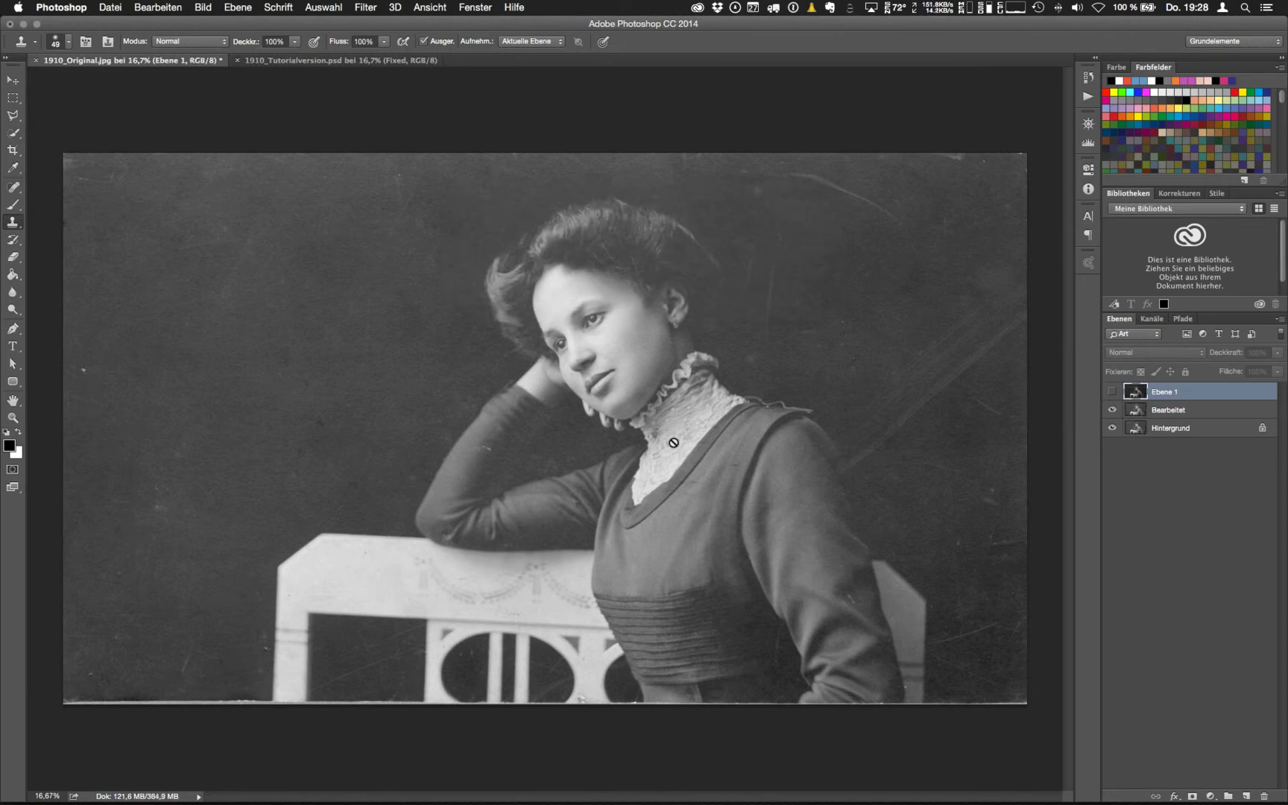
Try a Gradationskurven adjustment layer above Ebene 1, with curve points at input 227, output 244 and input 45, output 11
click(1212, 795)
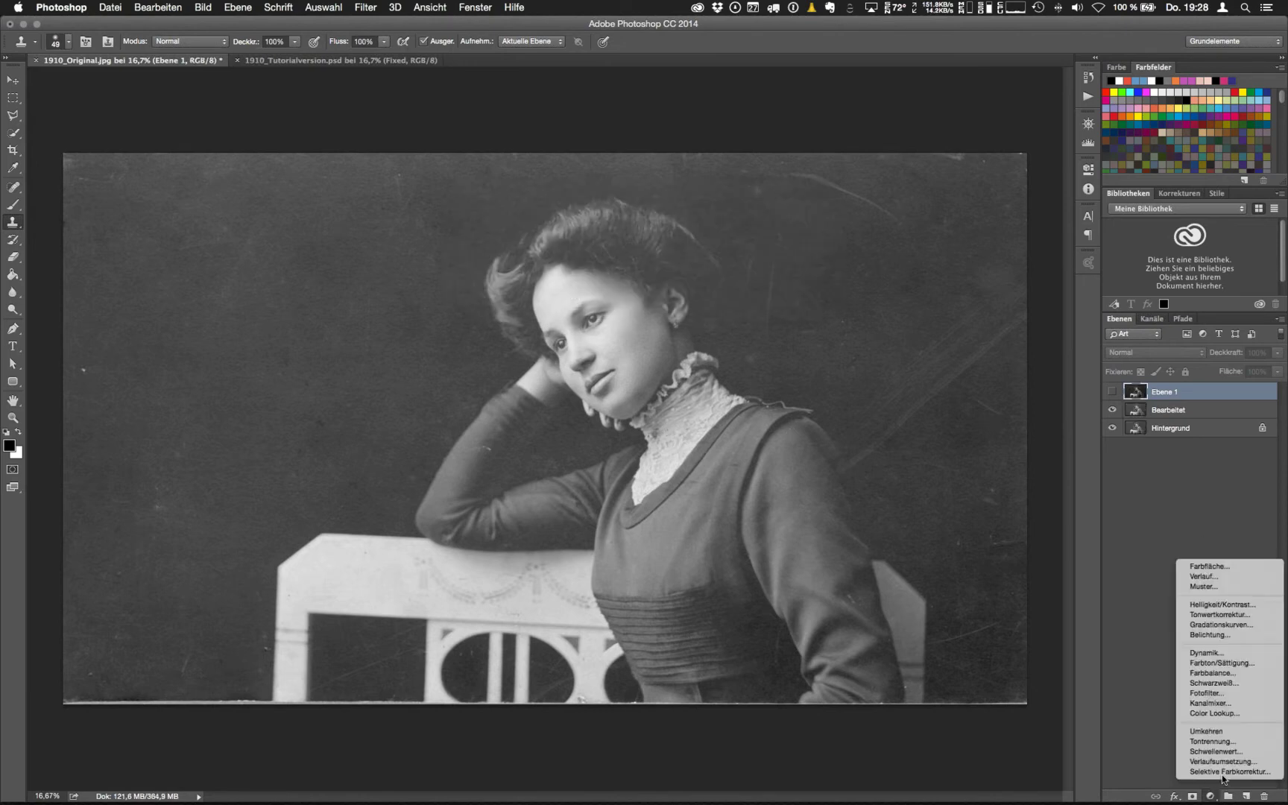
click(1195, 593)
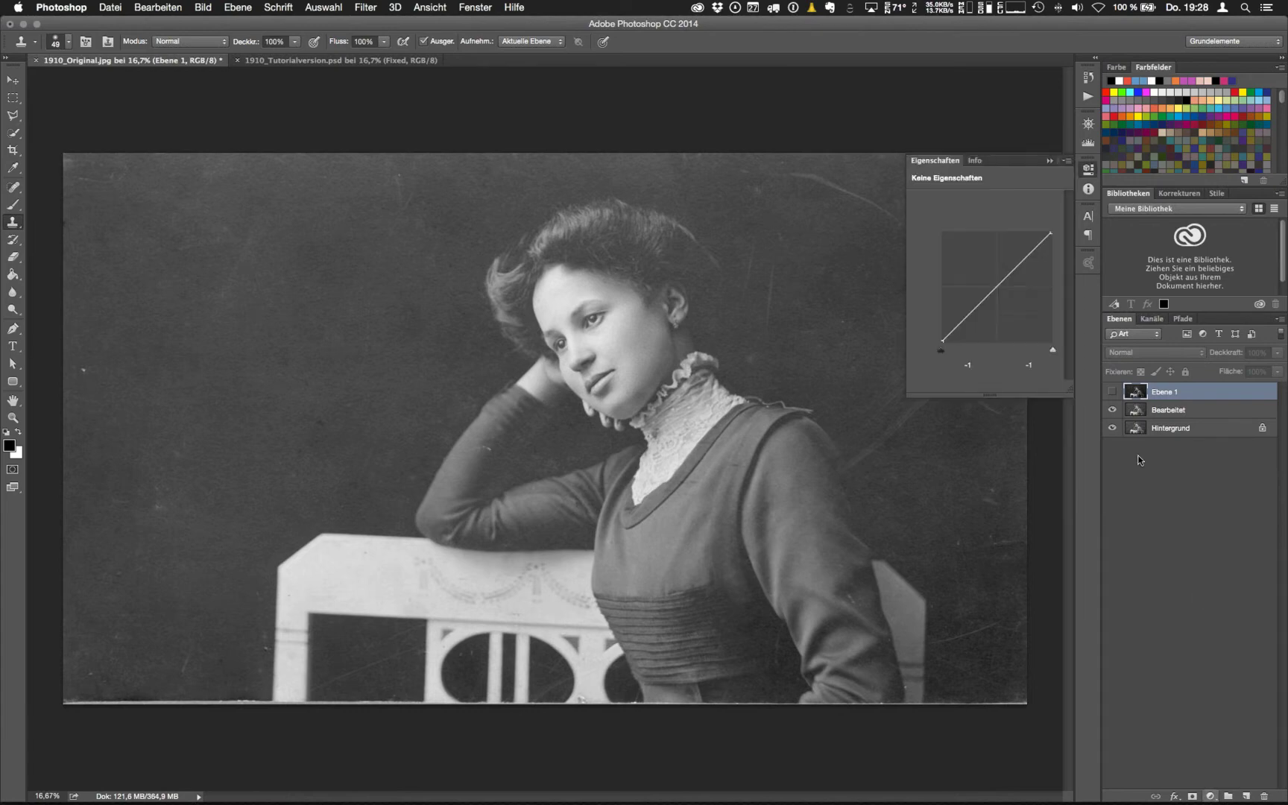
click(959, 328)
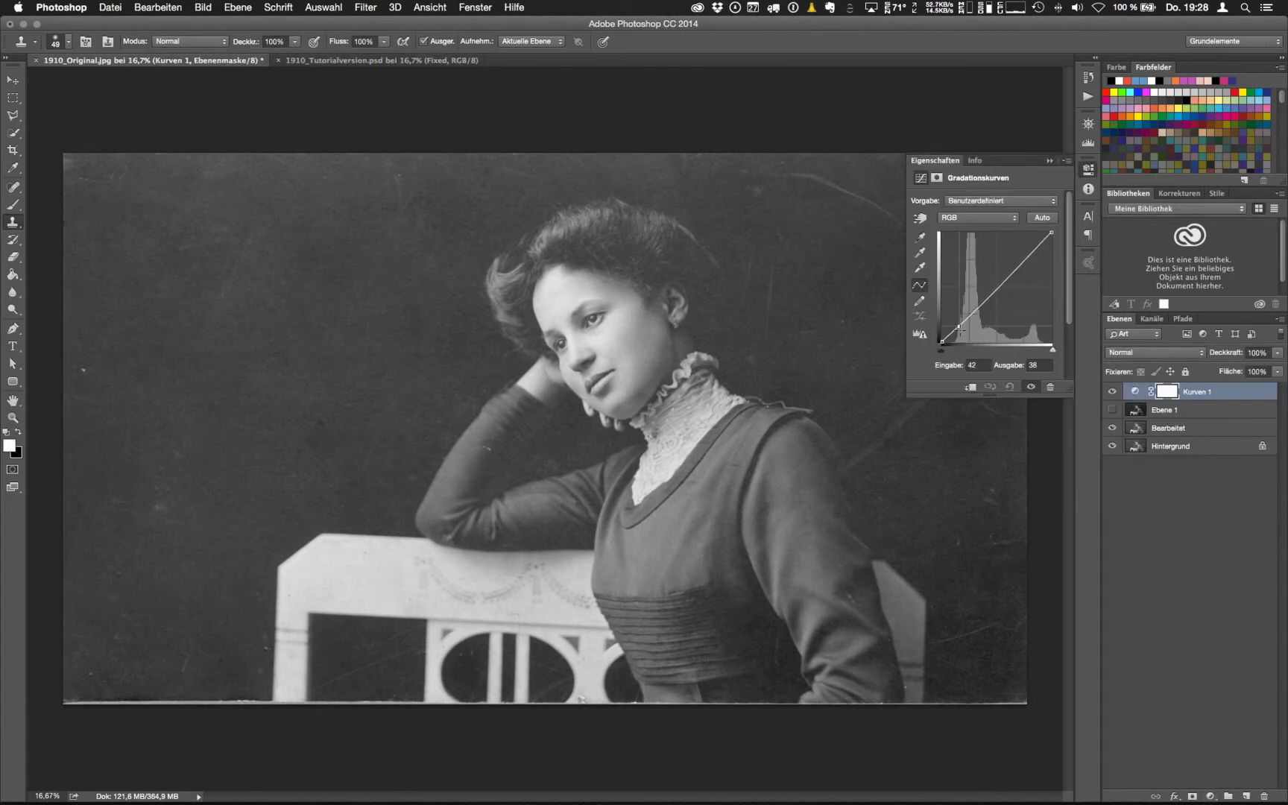
drag(1040, 244, 1040, 235)
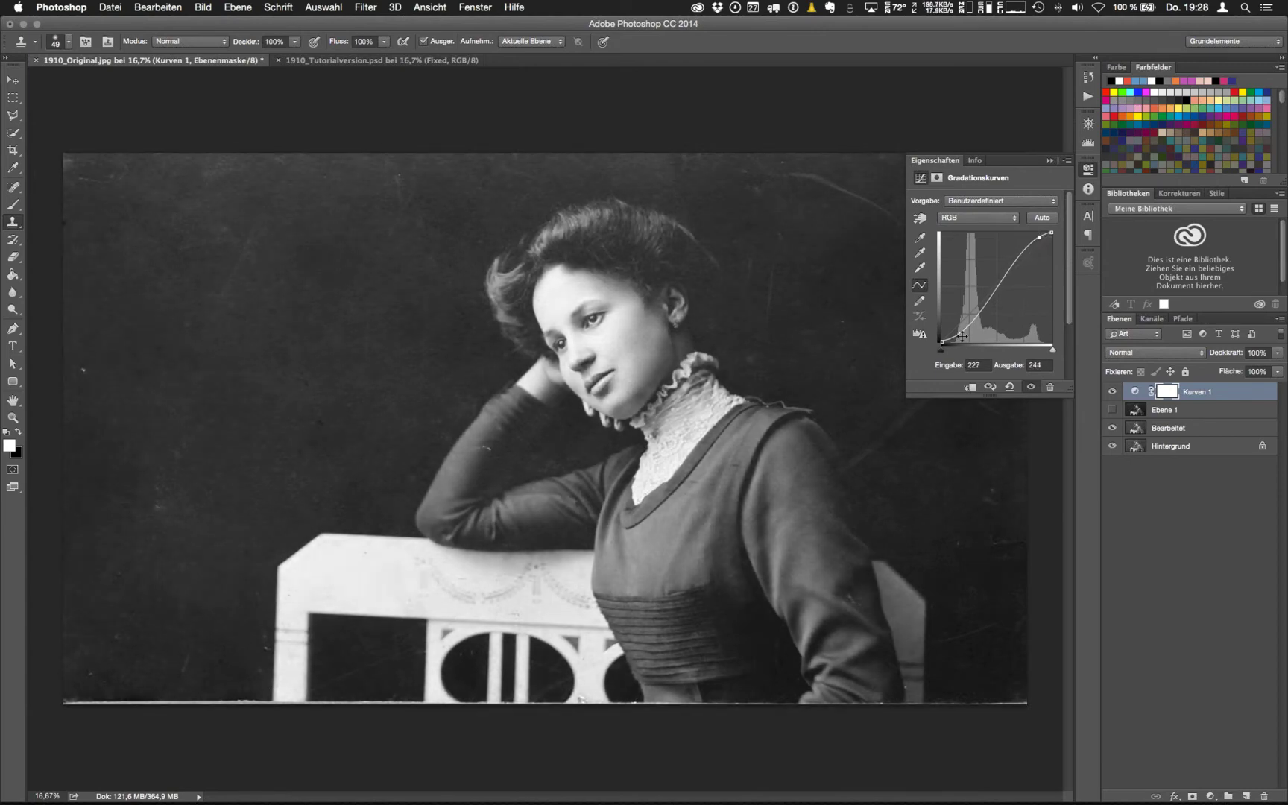
drag(960, 334, 963, 336)
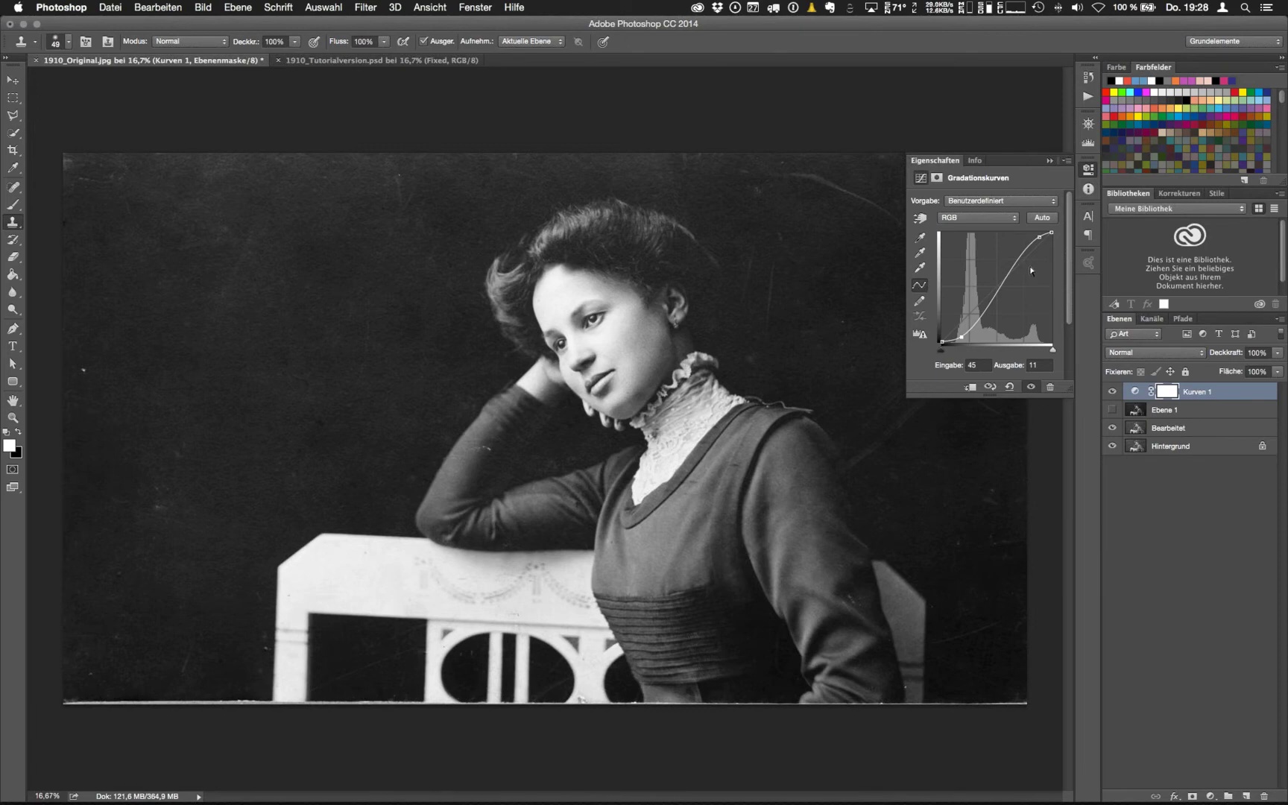
Refine the contrast curve by moving its shadow point to input 29, output 7
click(959, 336)
drag(959, 337, 957, 347)
click(1112, 409)
drag(957, 339, 955, 338)
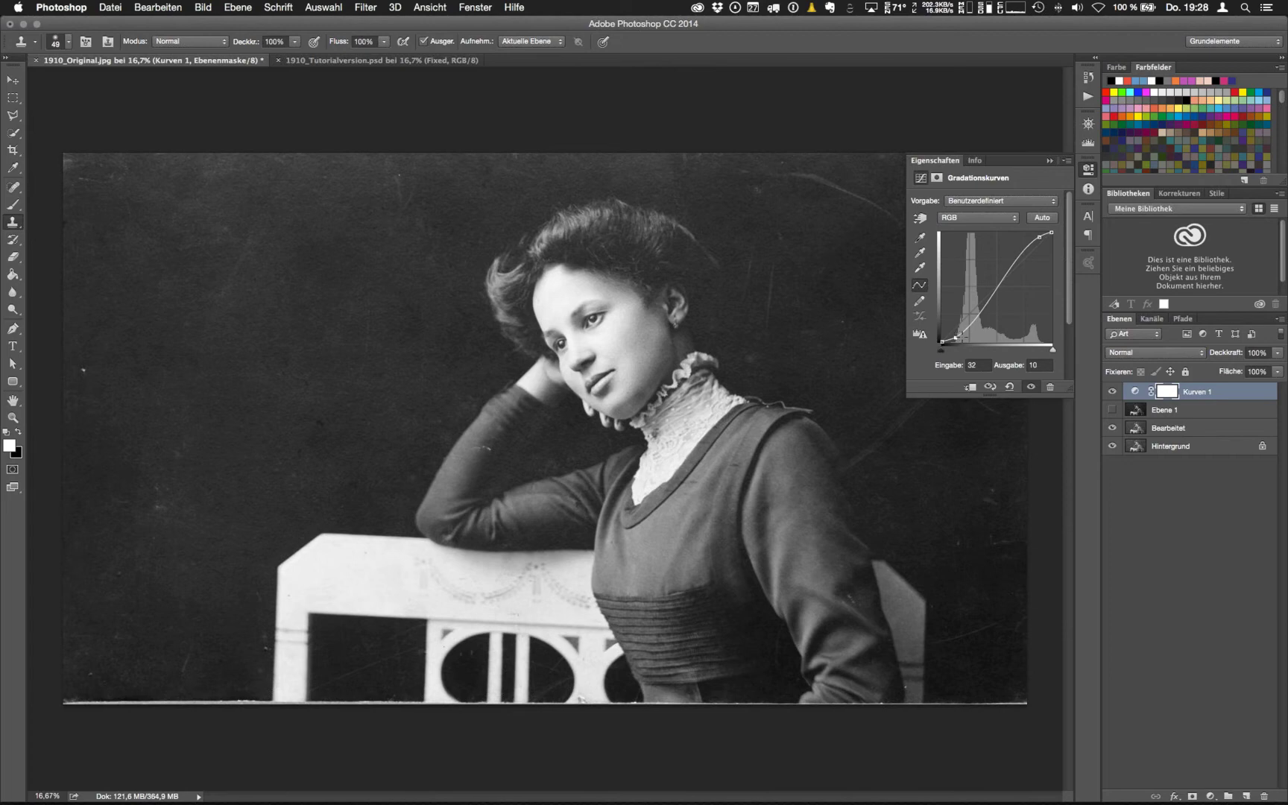
click(1040, 237)
drag(956, 337, 954, 339)
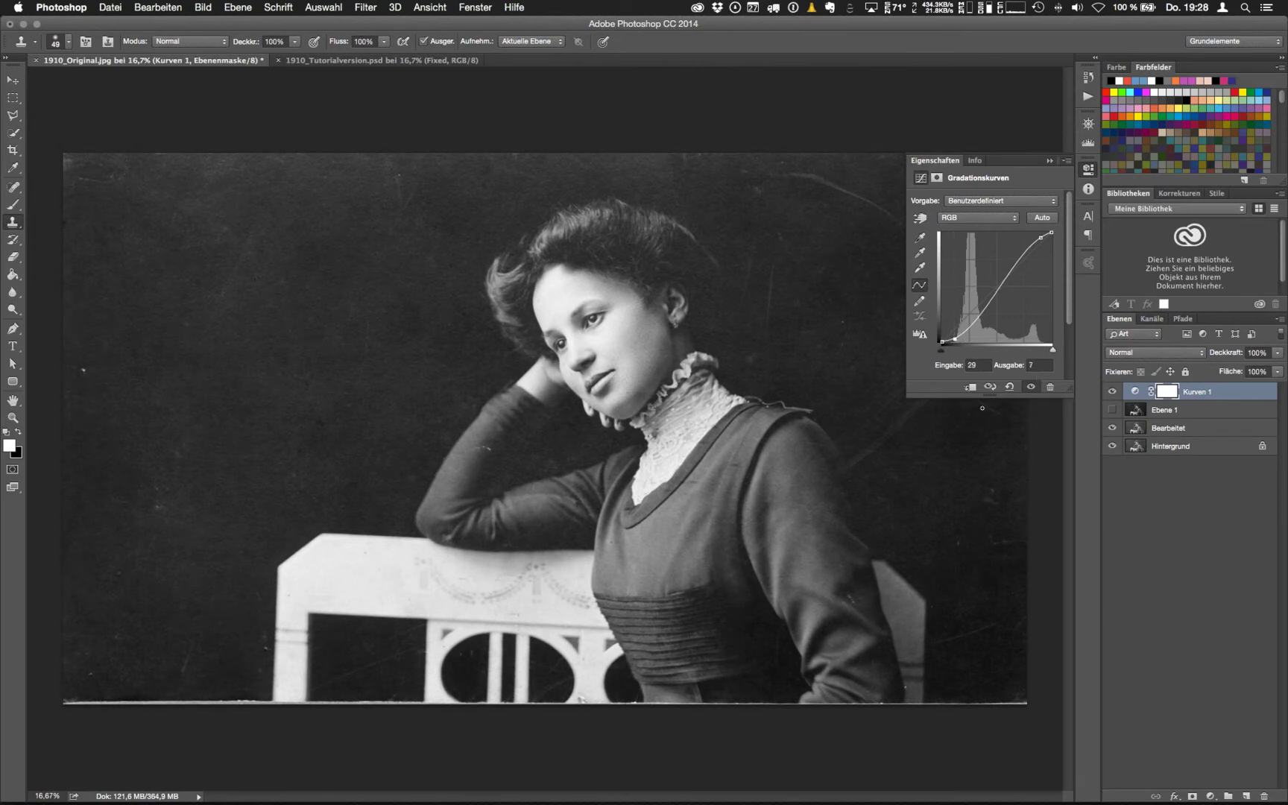
Compare the curve's effect by toggling layer visibility and delete the Kurven 1 adjustment layer
click(1112, 391)
click(1112, 410)
click(1112, 392)
drag(1132, 392, 1264, 796)
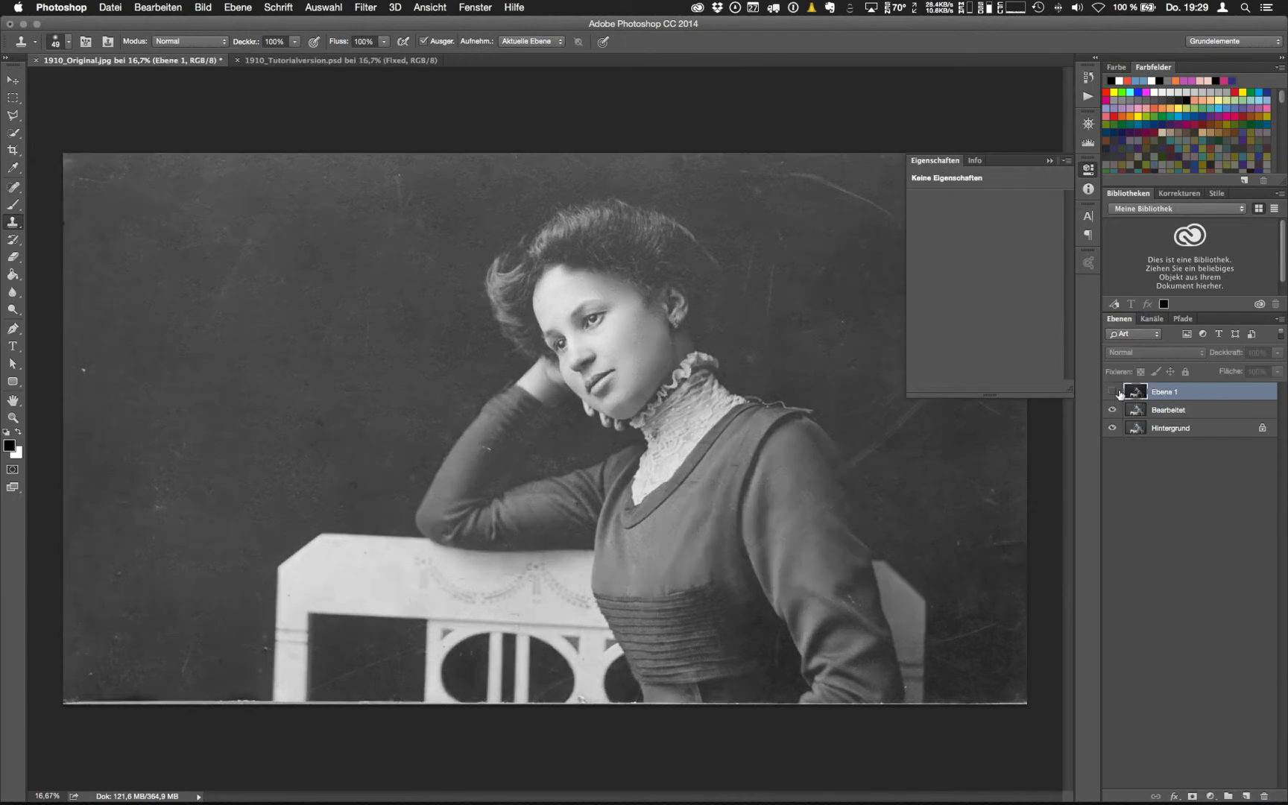
Make Ebene 1 visible and collapse the properties display
click(1114, 392)
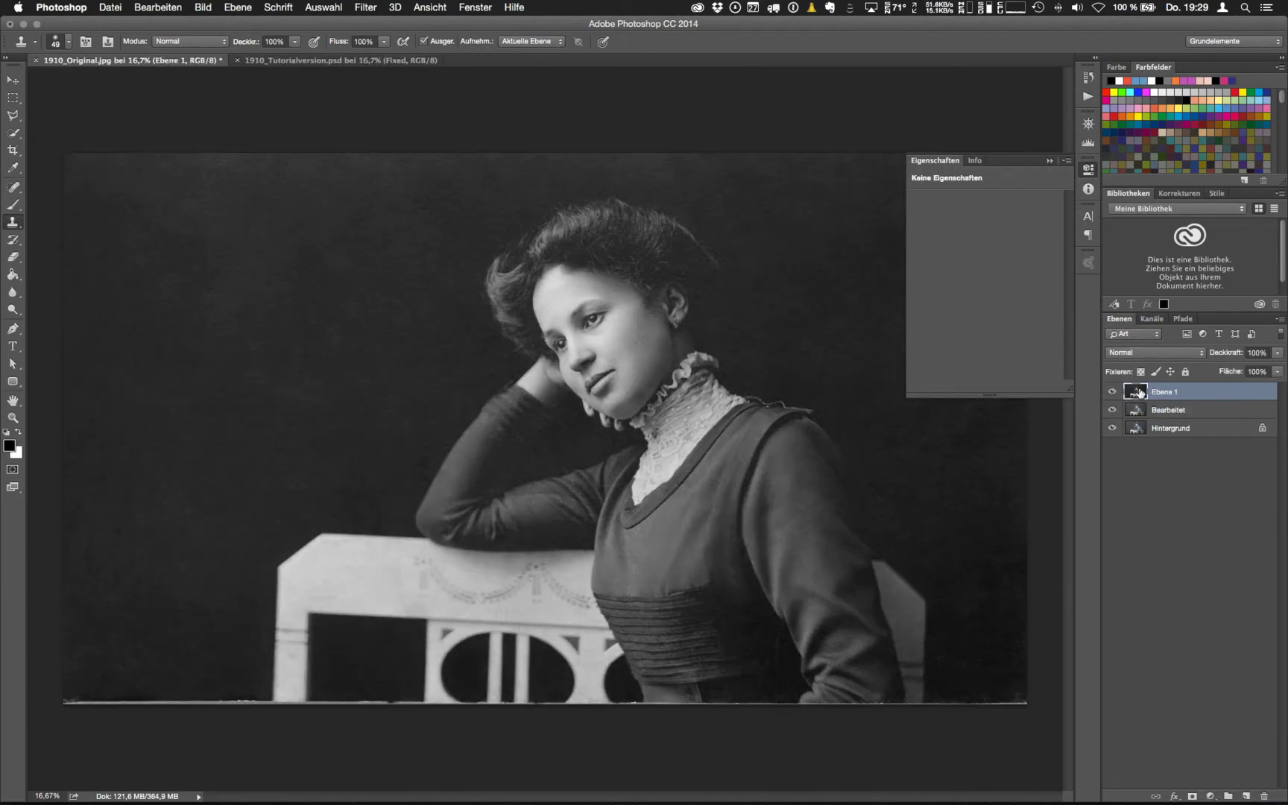
click(1016, 186)
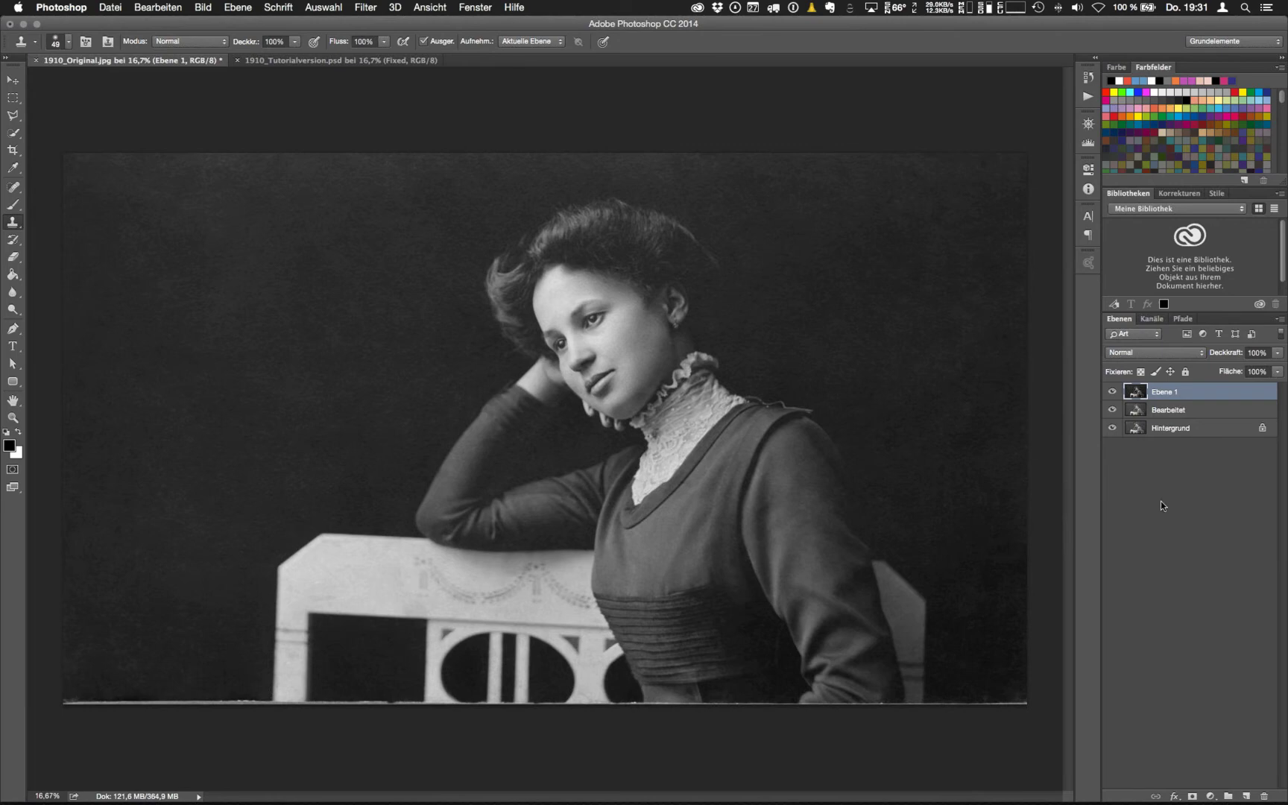
Try a Farbfläche fill layer above Ebene 1, testing muted red 894545, pink da9393 and beige d4bea0
click(1211, 796)
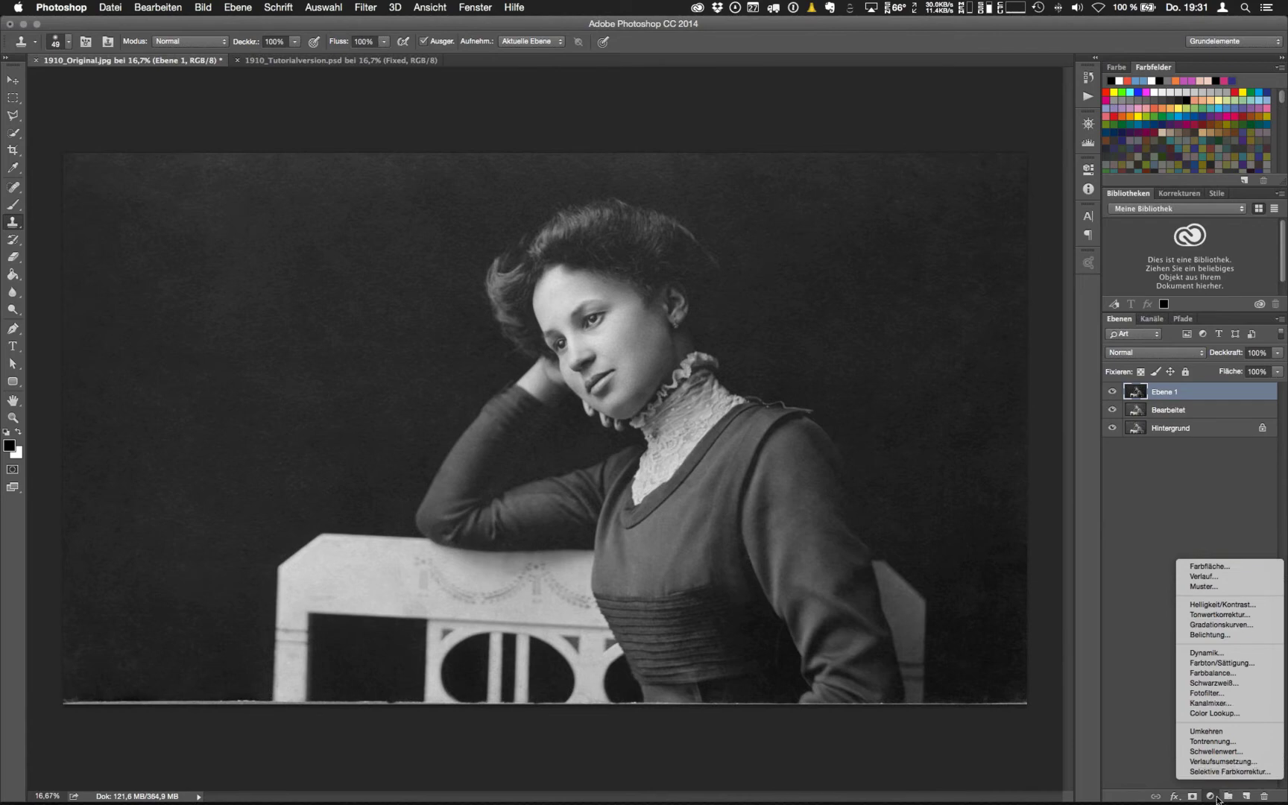
click(1282, 506)
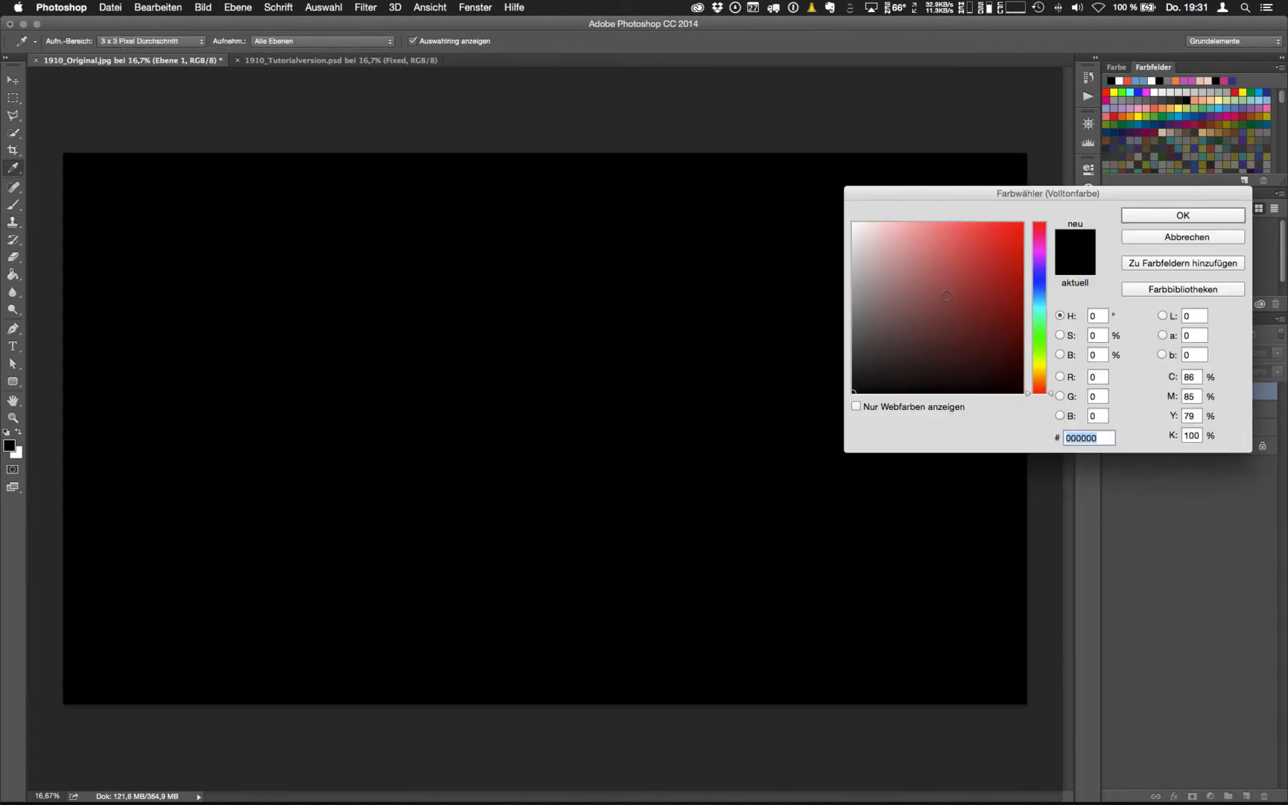
click(948, 296)
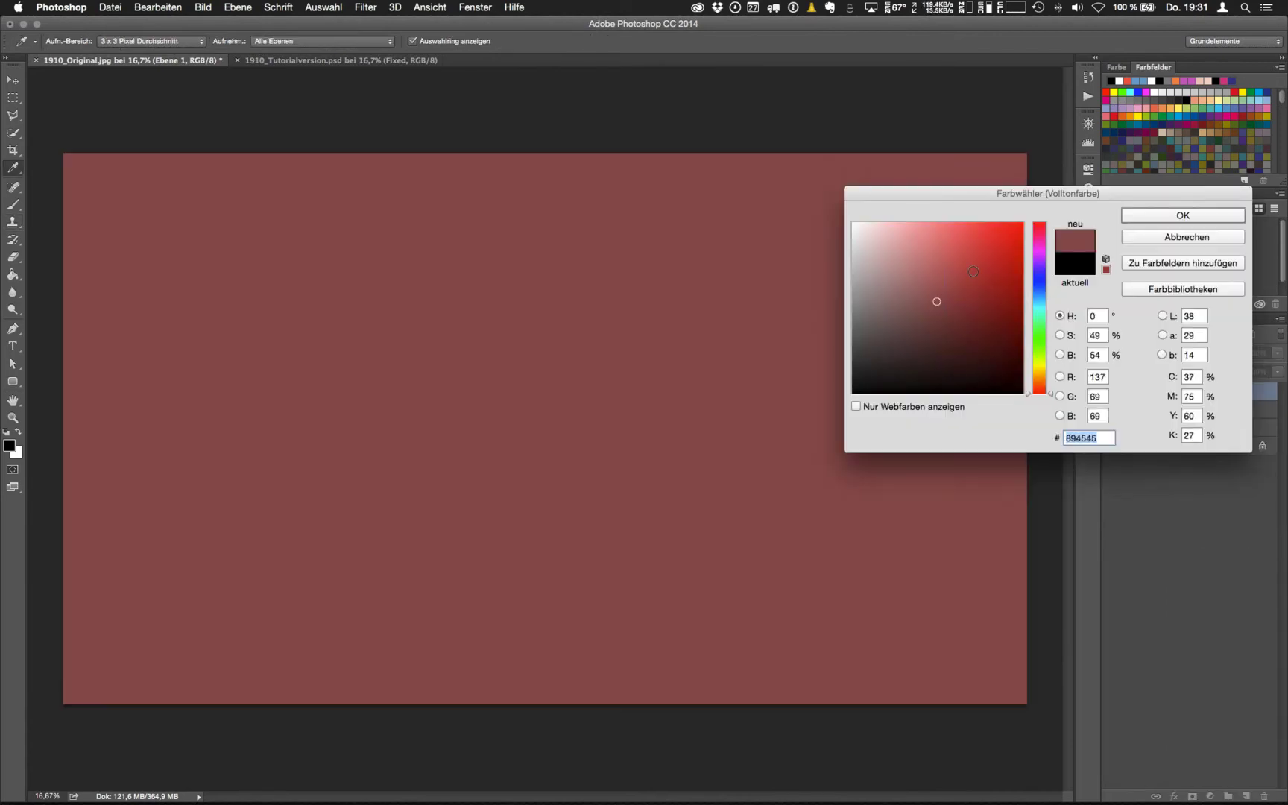
click(980, 260)
click(908, 248)
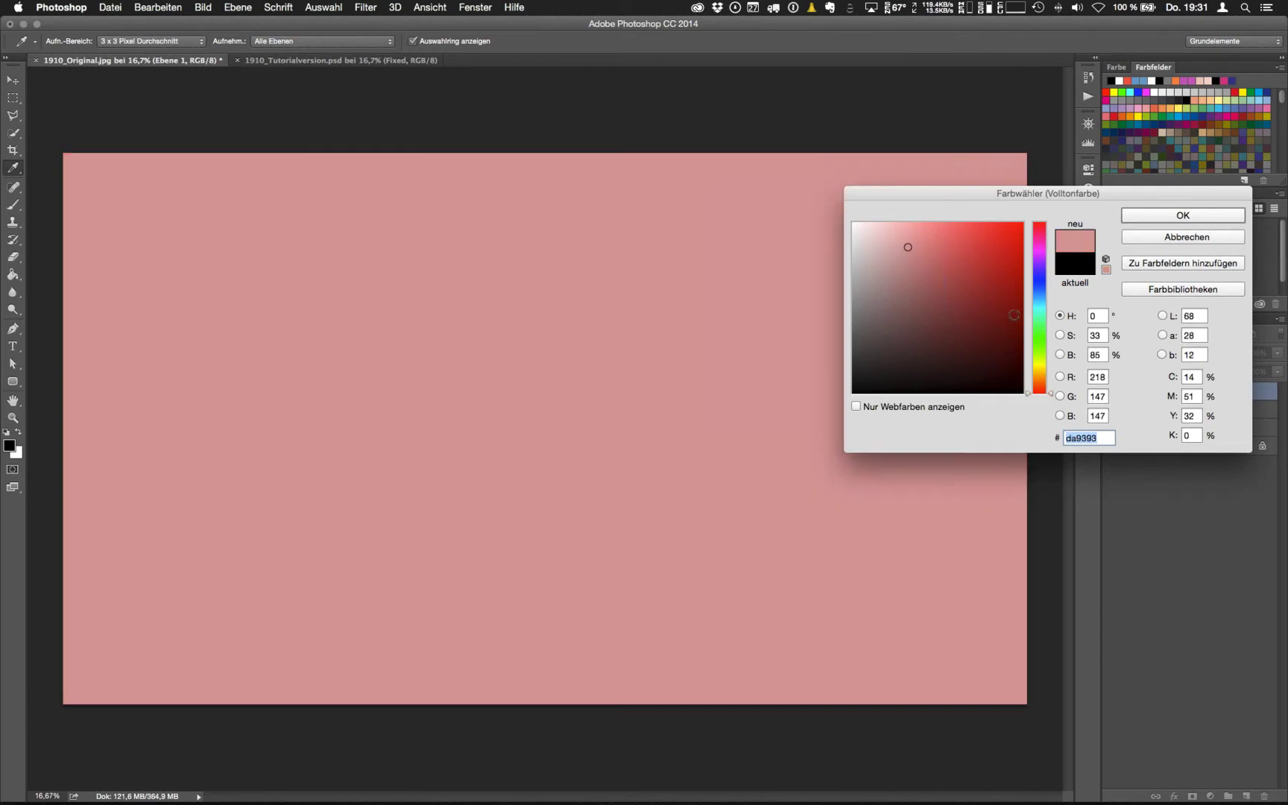
click(1049, 380)
drag(1049, 380, 1048, 378)
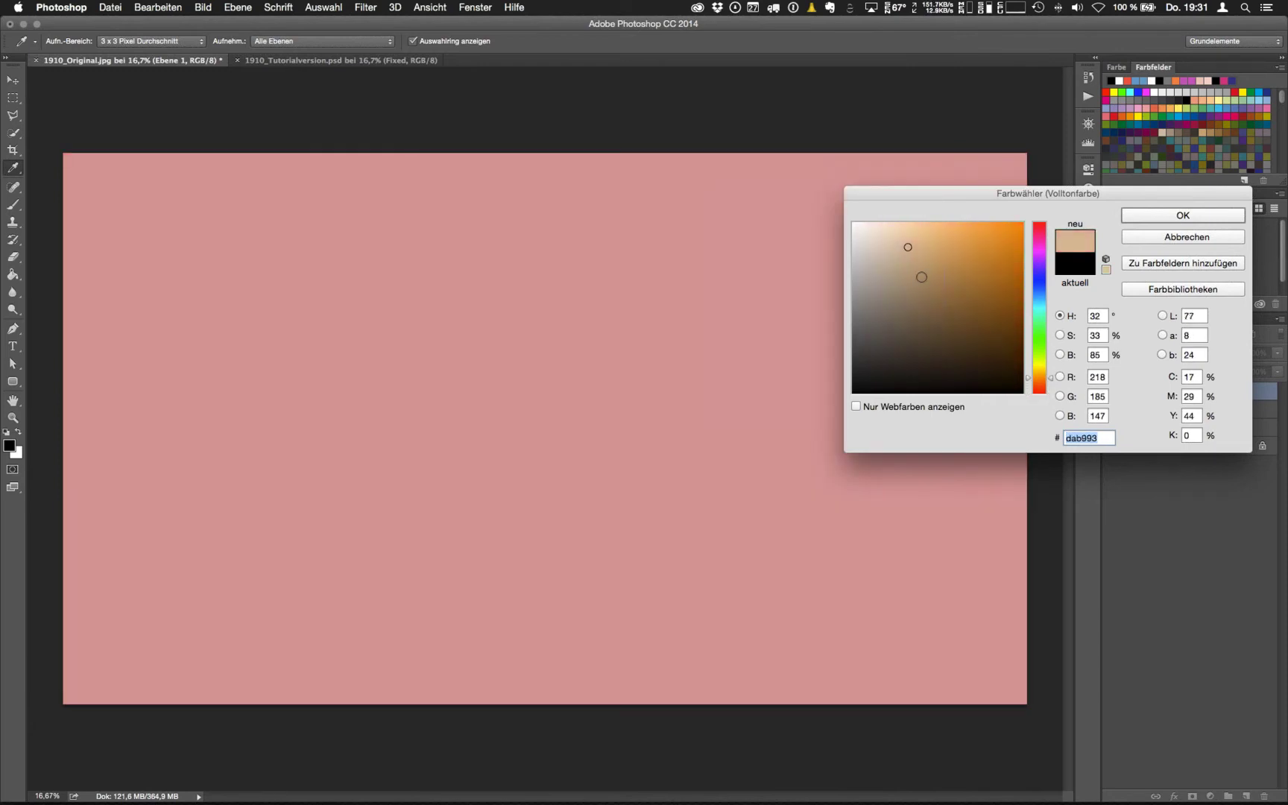
click(900, 256)
click(894, 252)
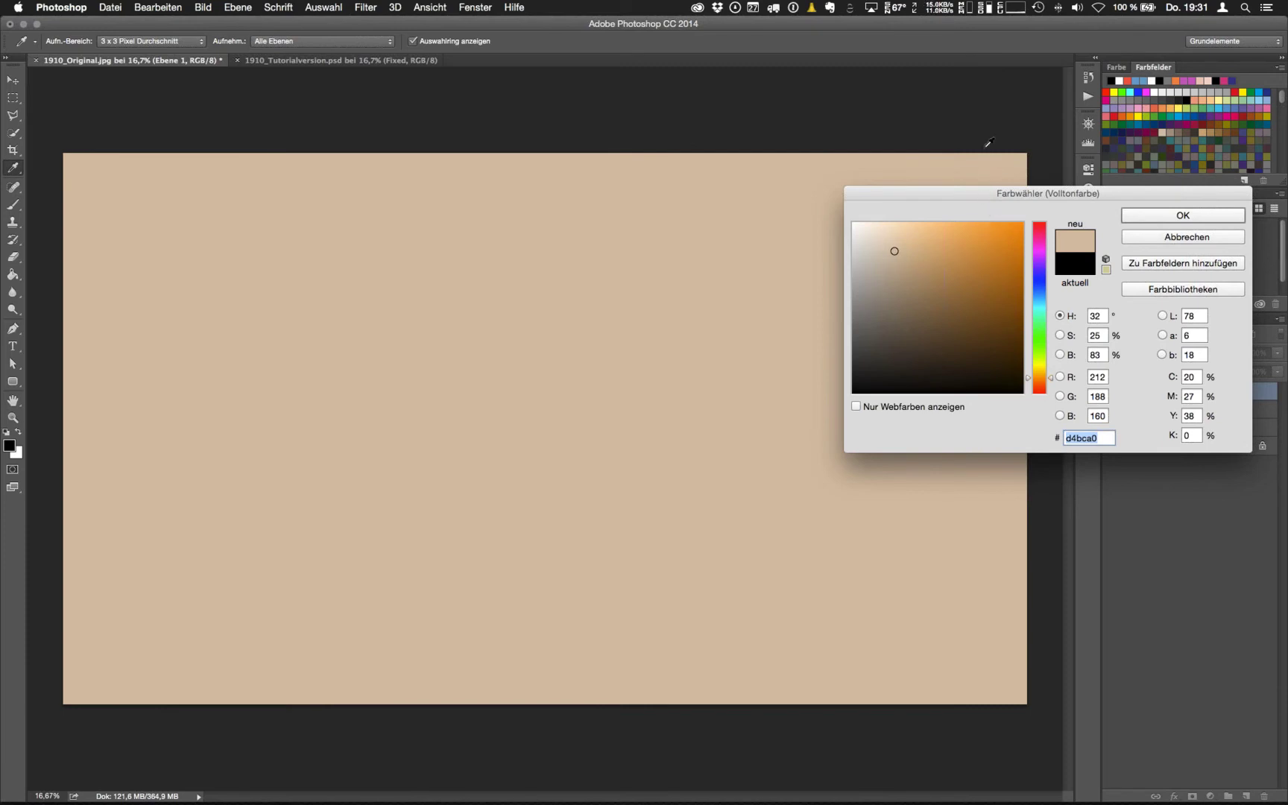
drag(1051, 380, 1051, 383)
click(813, 9)
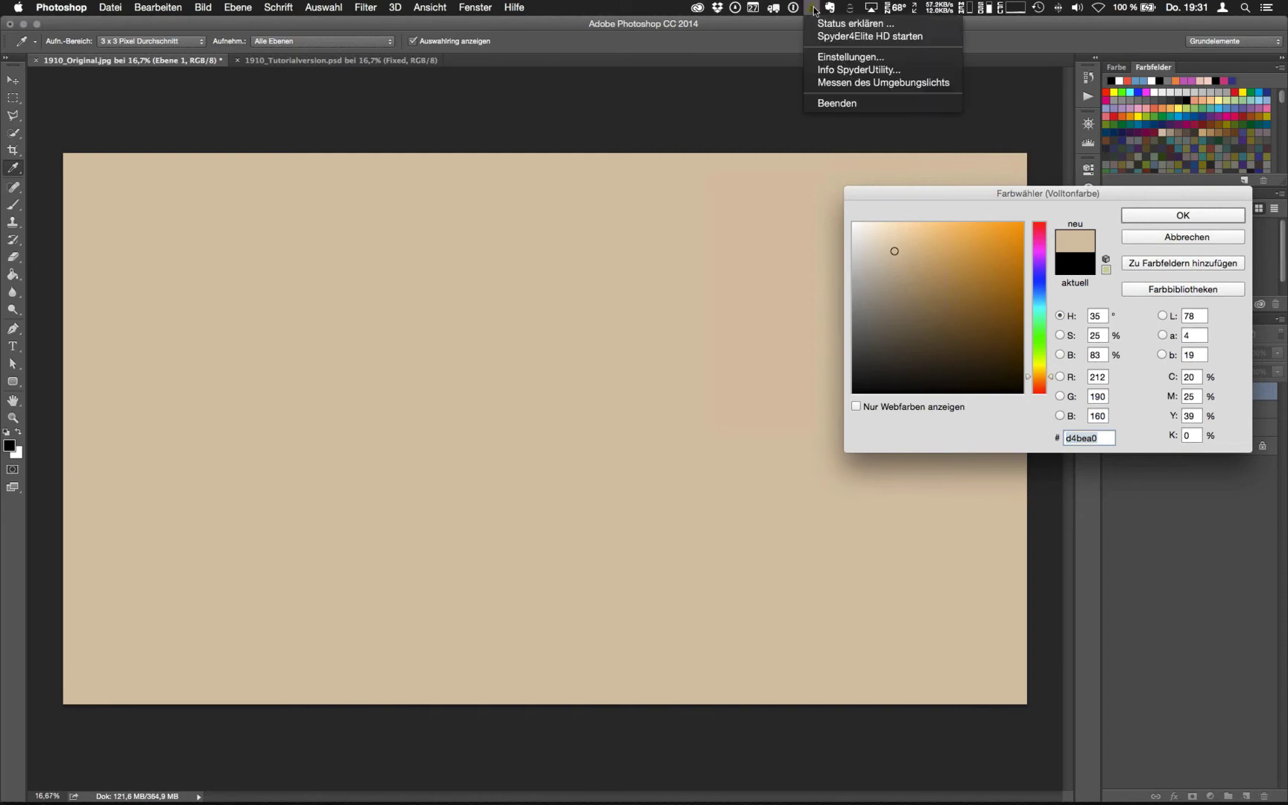
click(816, 9)
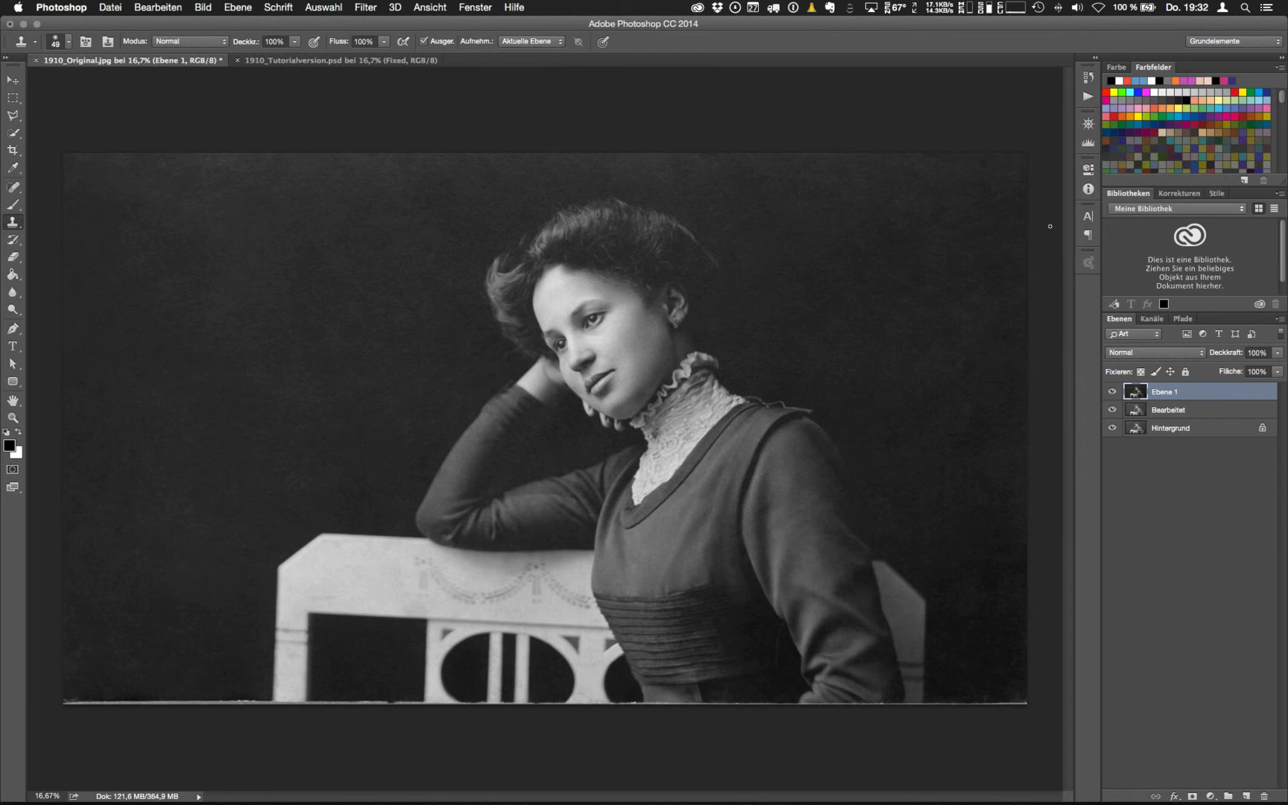
Switch to Safari with the Adobe Color CC colour wheel open, dismissing the clipboard message
key(super+Tab)
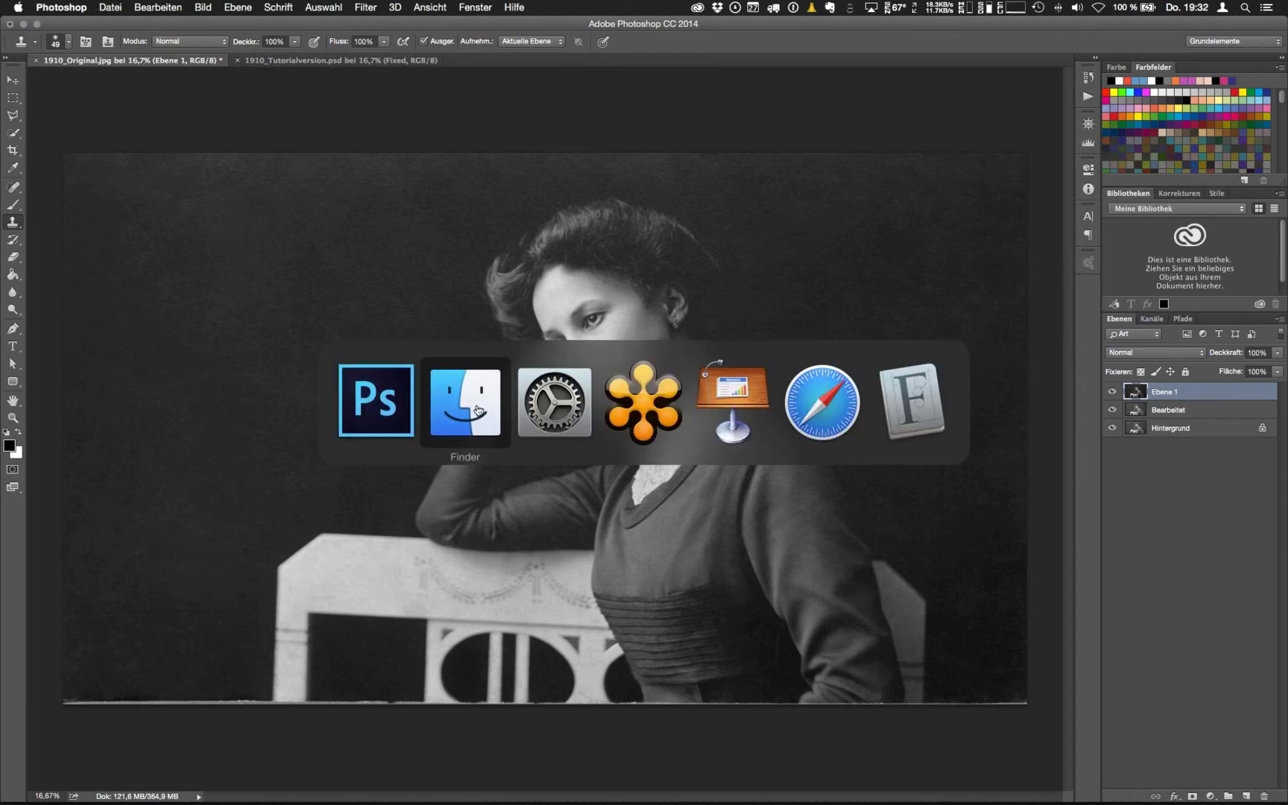
click(831, 408)
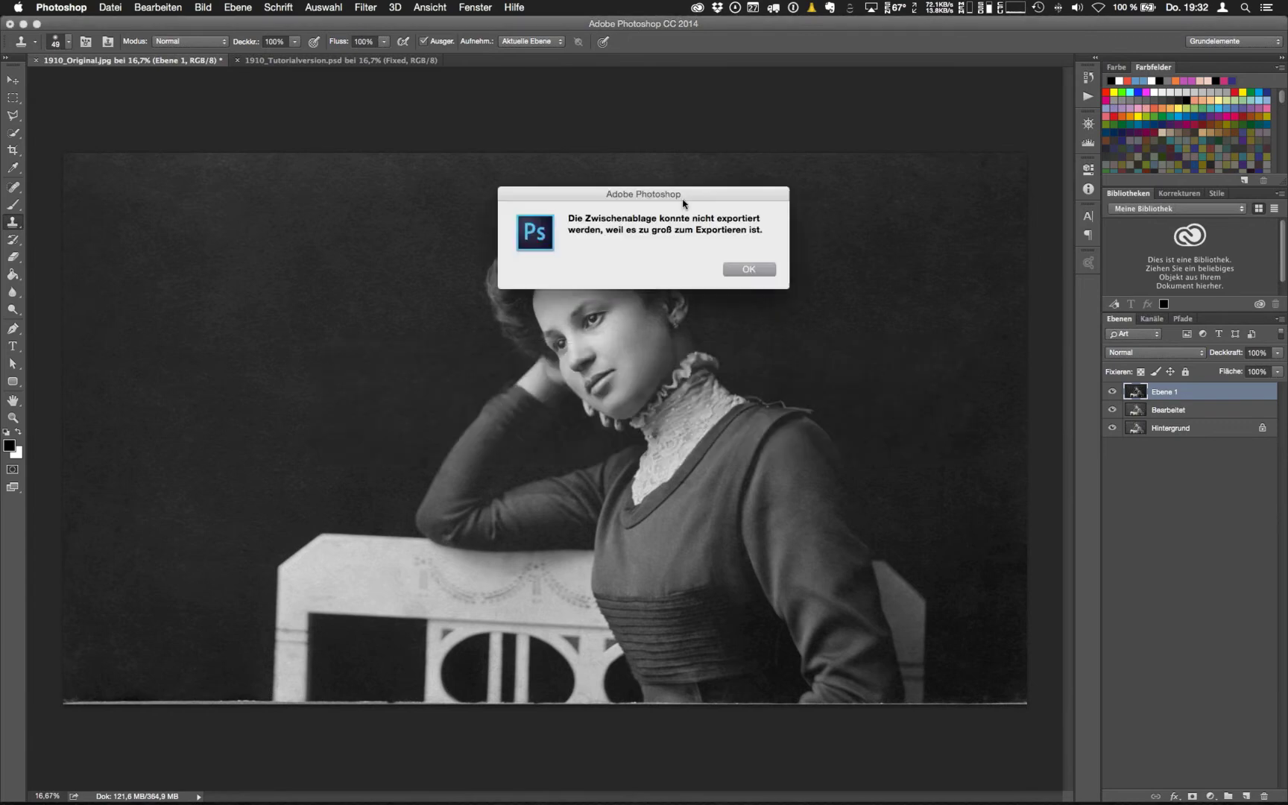
click(749, 270)
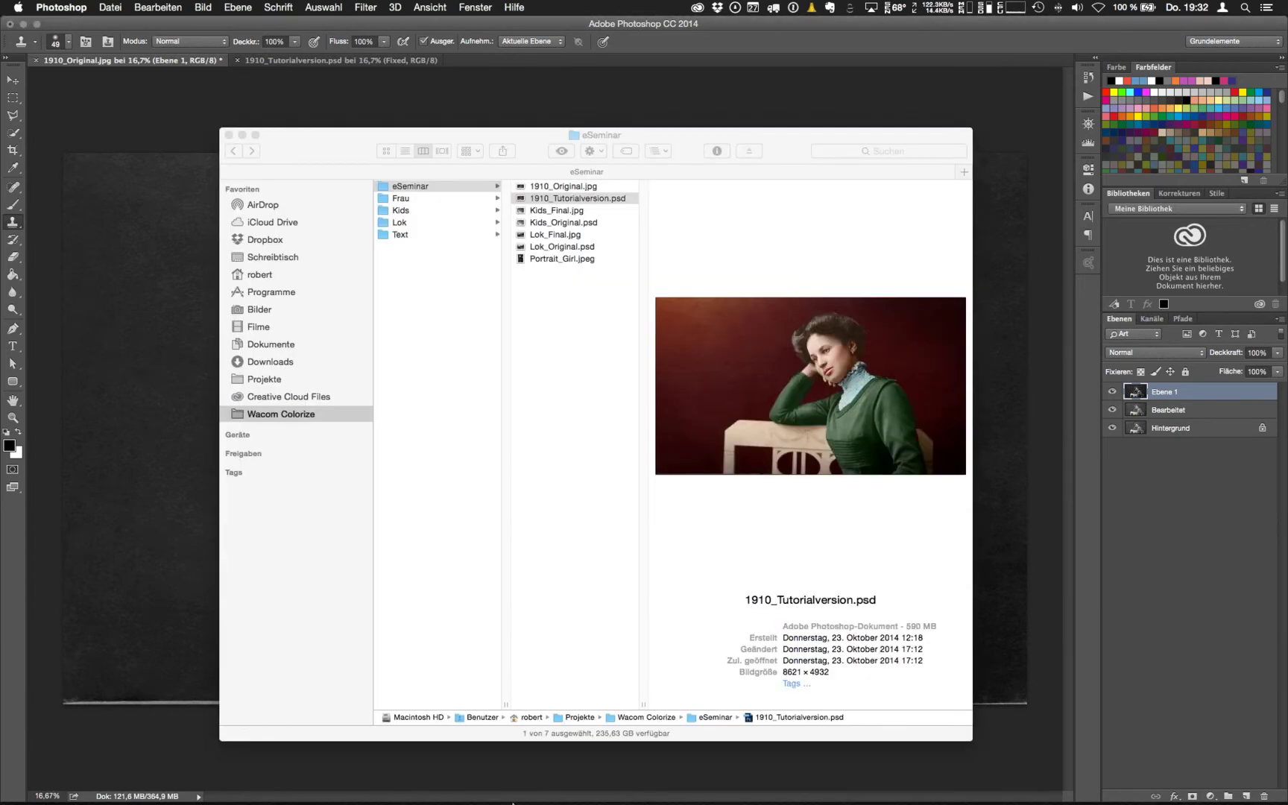
click(178, 786)
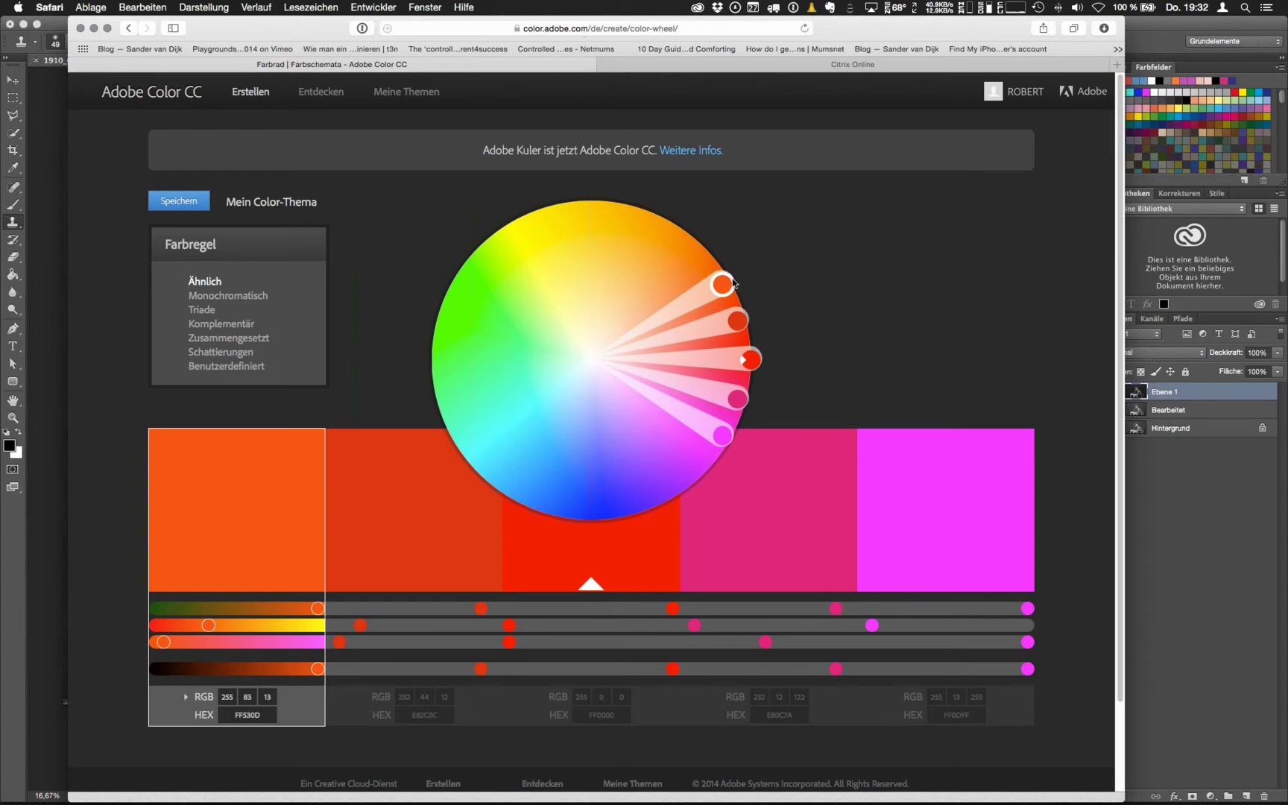
Explore the Ähnlich colour rule by moving the wheel's markers, spreading the theme and setting its first colour to pink FF7EA7
drag(721, 284, 714, 278)
drag(618, 302, 513, 302)
drag(626, 213, 670, 268)
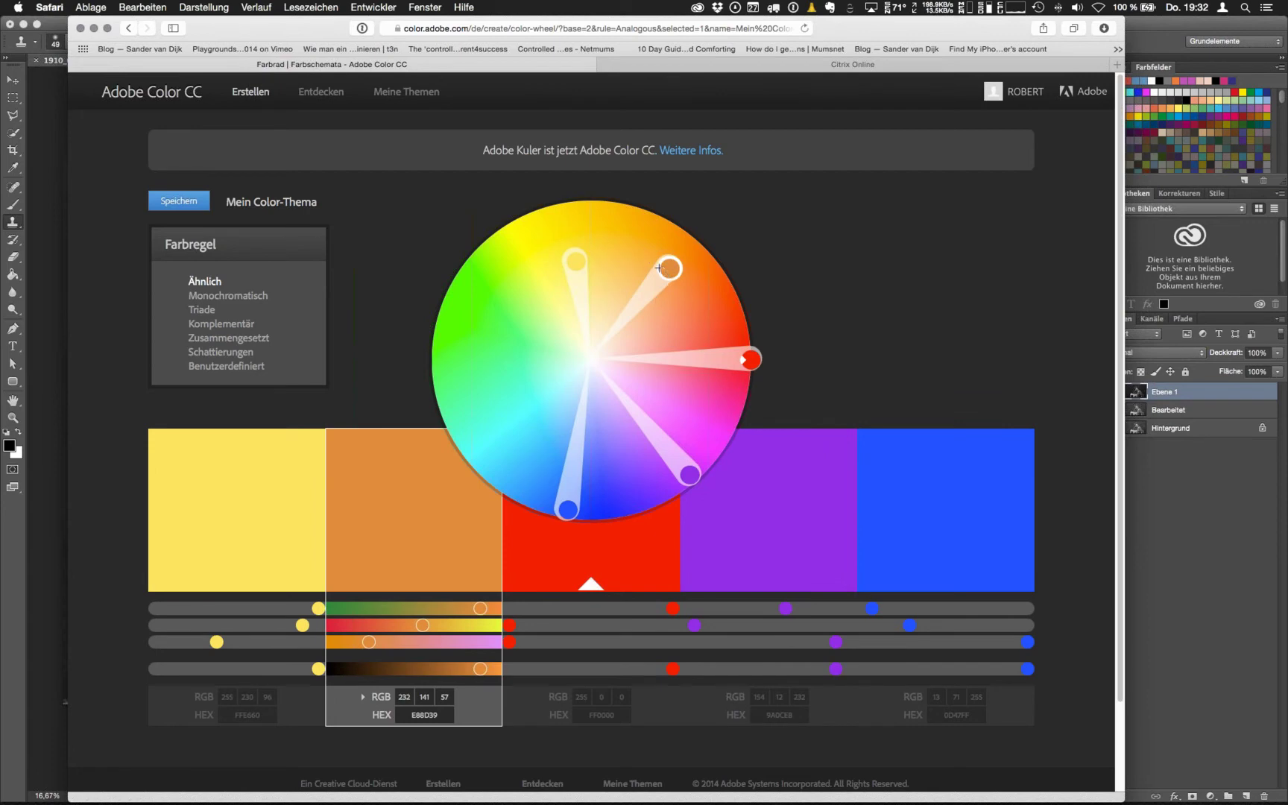
drag(670, 274, 646, 260)
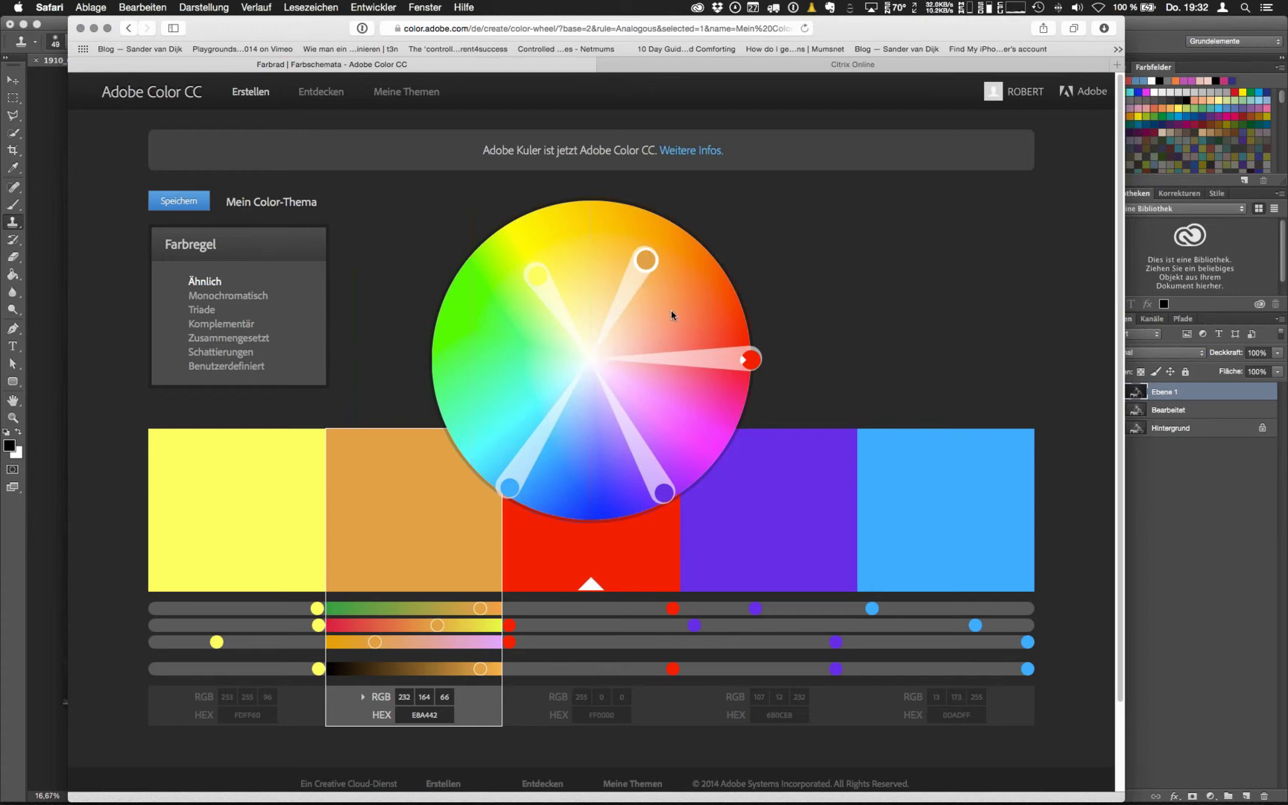
drag(634, 241, 668, 233)
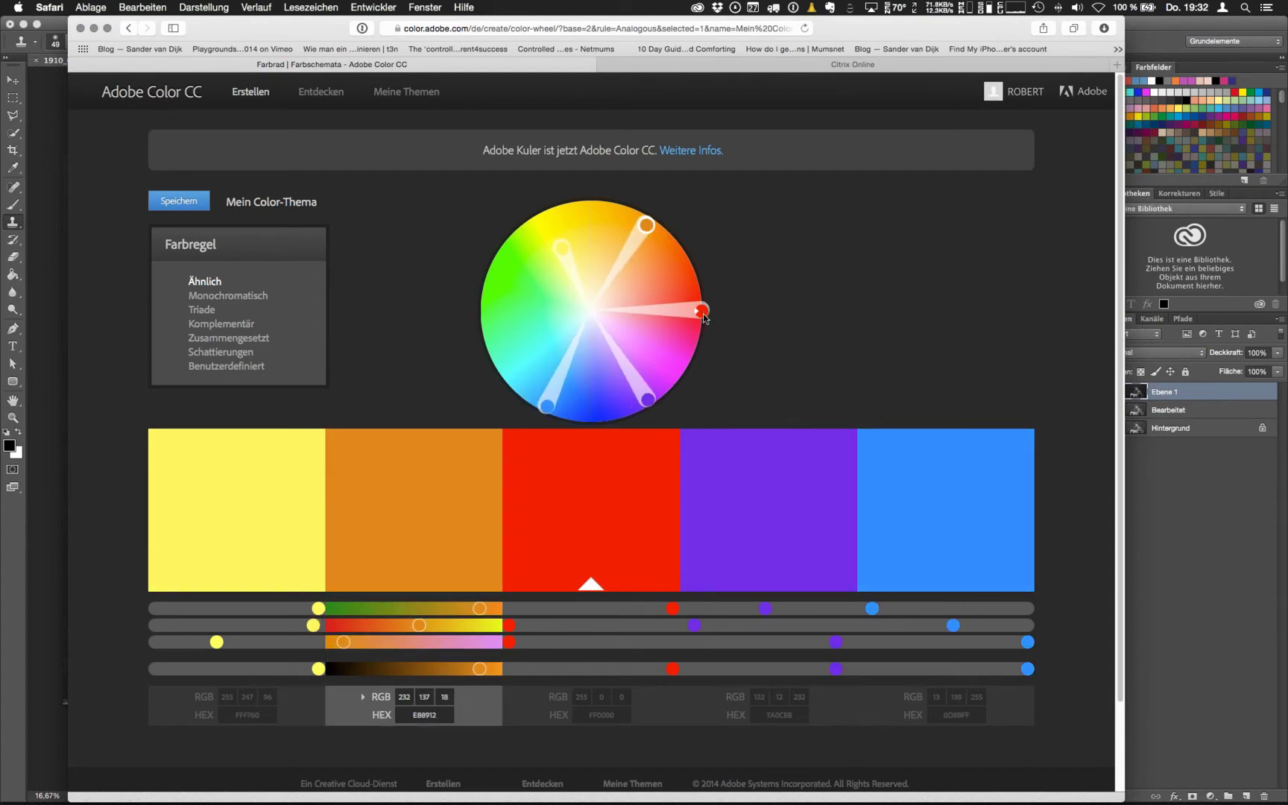
drag(705, 315, 647, 322)
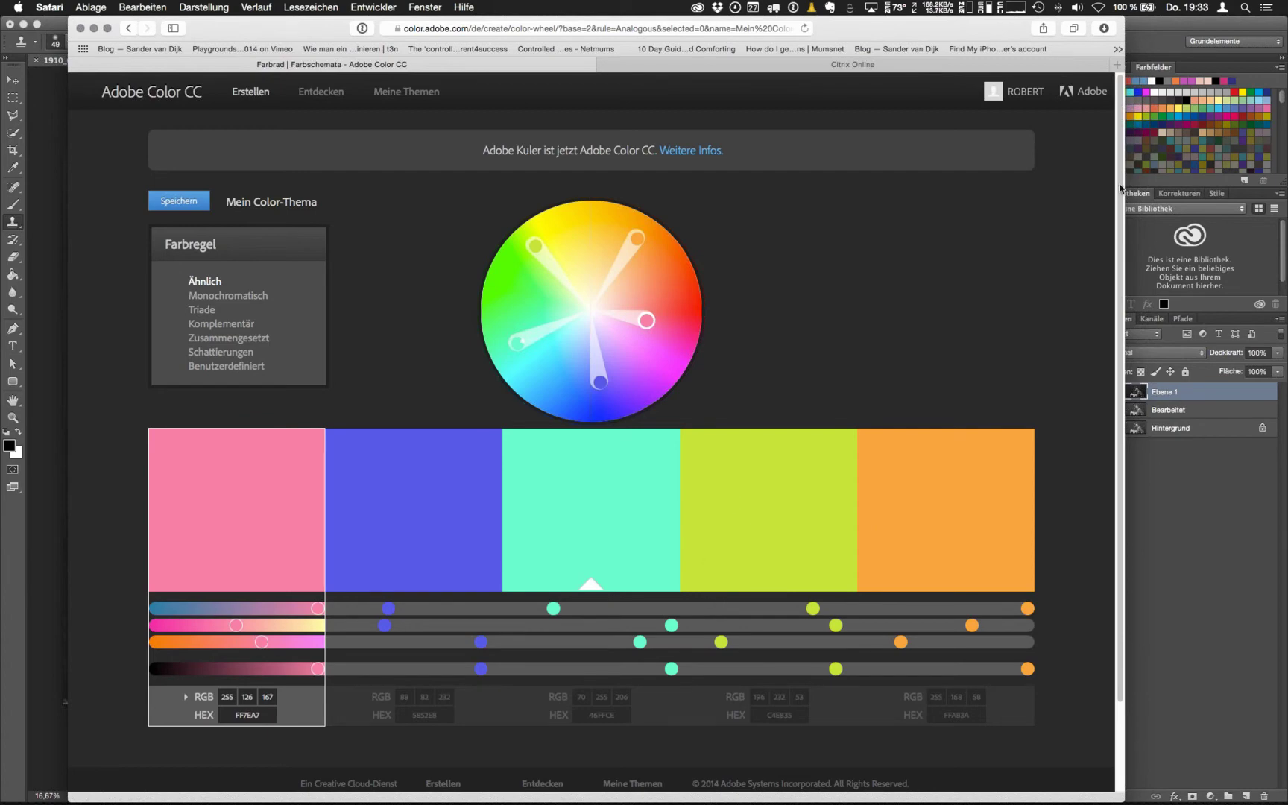
Create a colour theme from an image, previewing and choosing Portrait_Girl.jpeg from the eSeminar folder
scroll(1113, 253, down, 3)
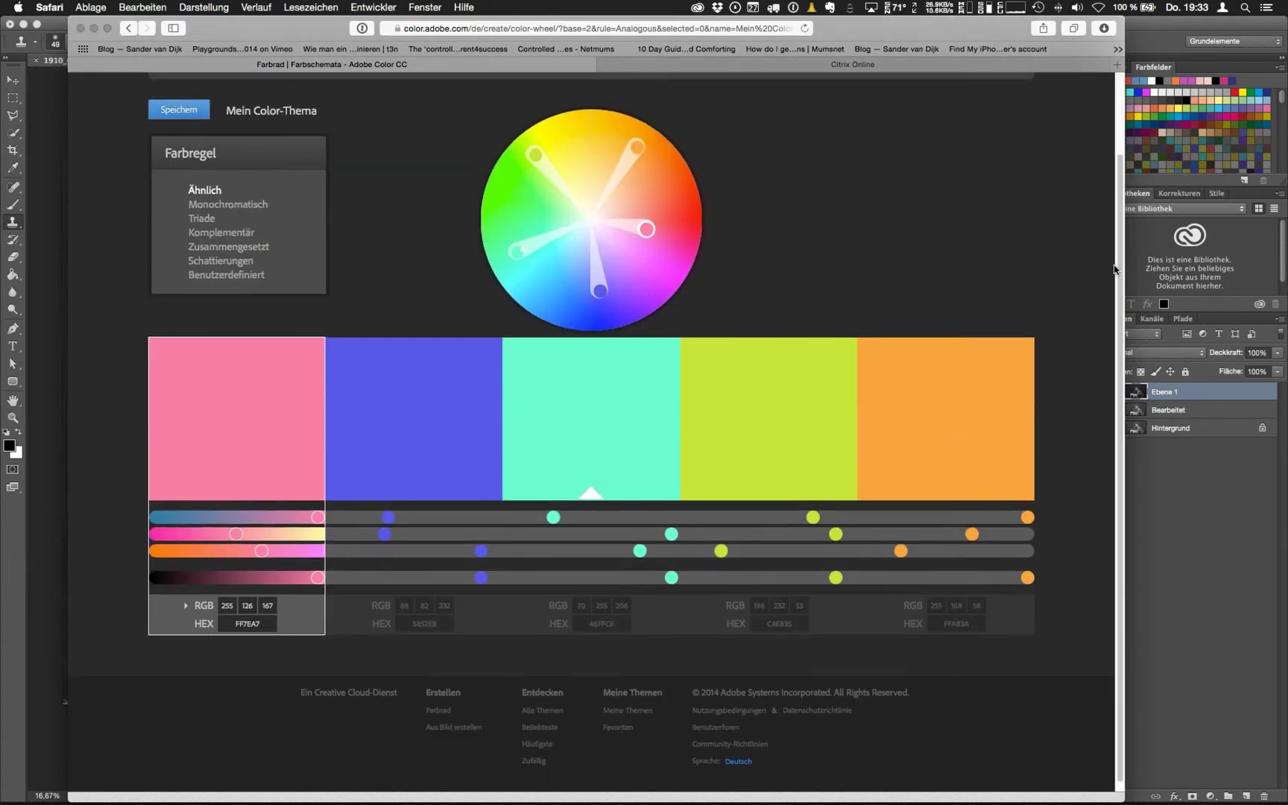
scroll(1113, 246, down, 2)
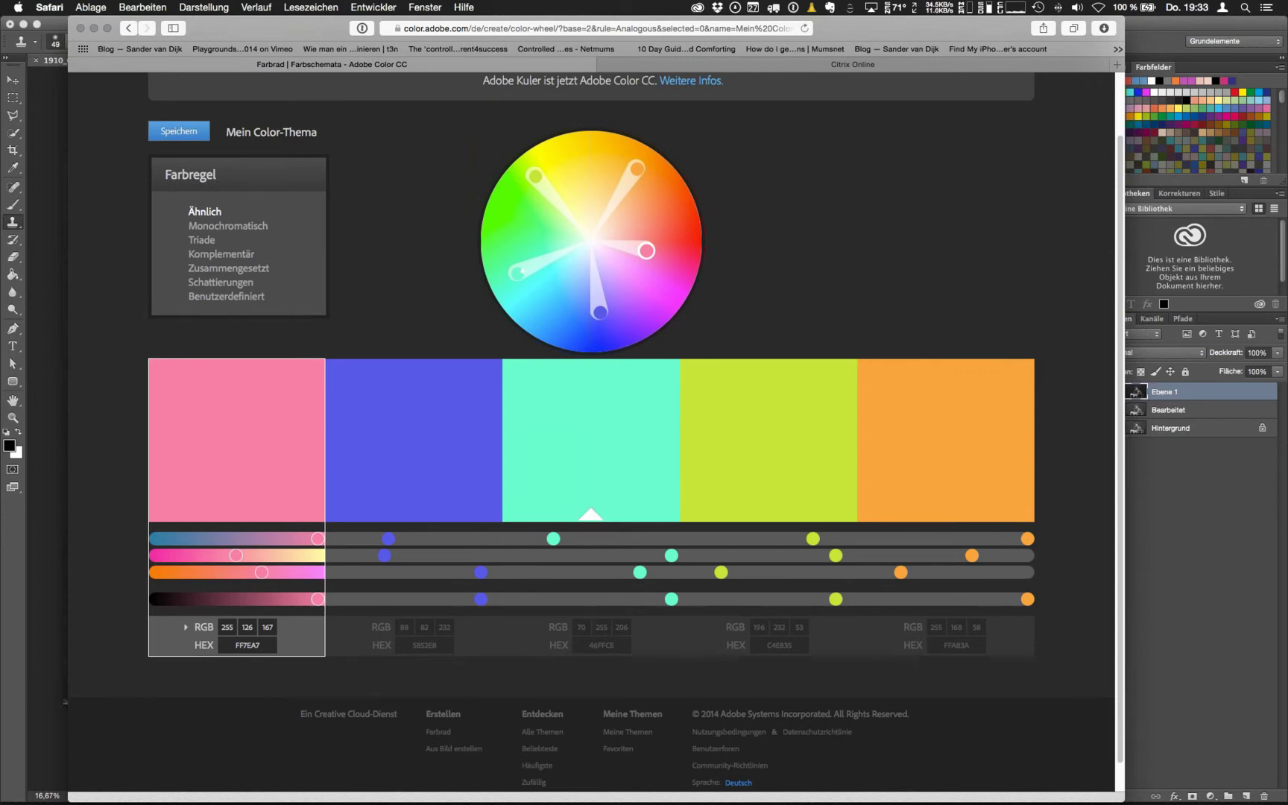
click(446, 750)
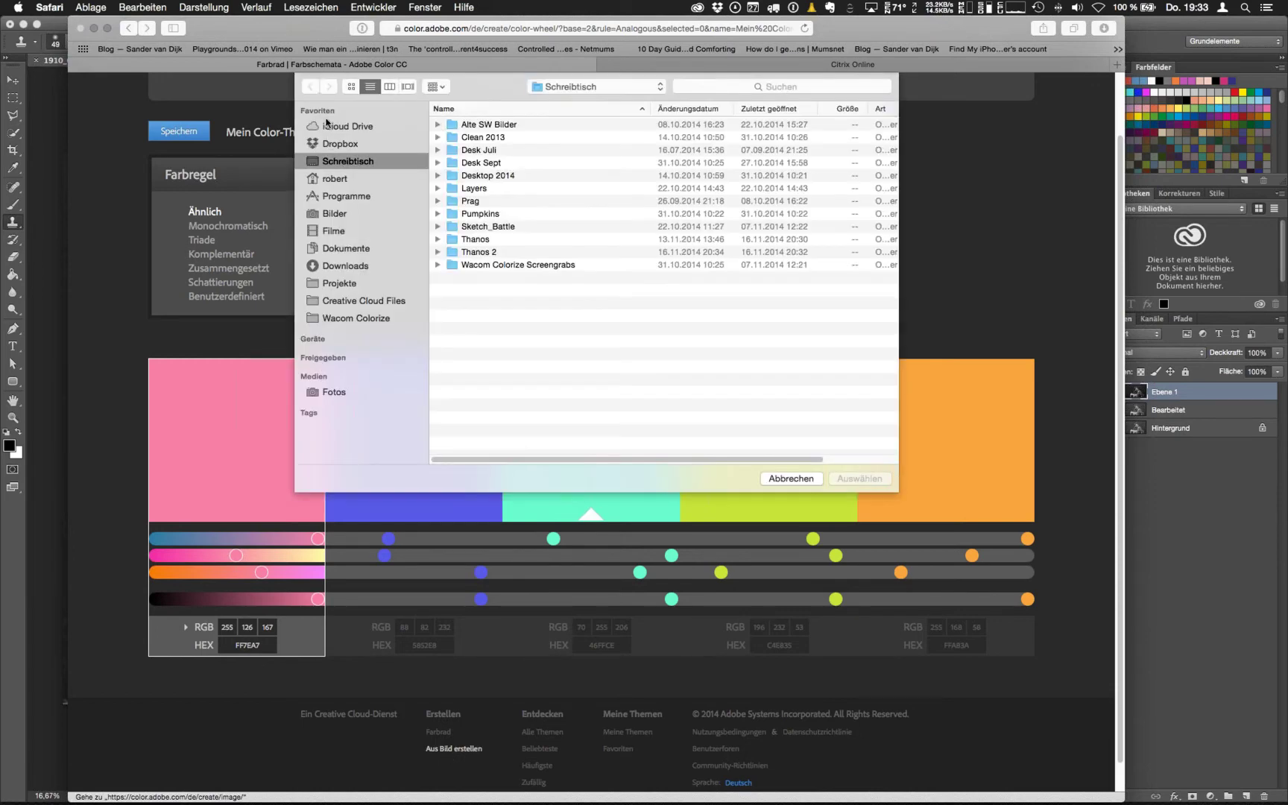
click(364, 321)
double_click(492, 124)
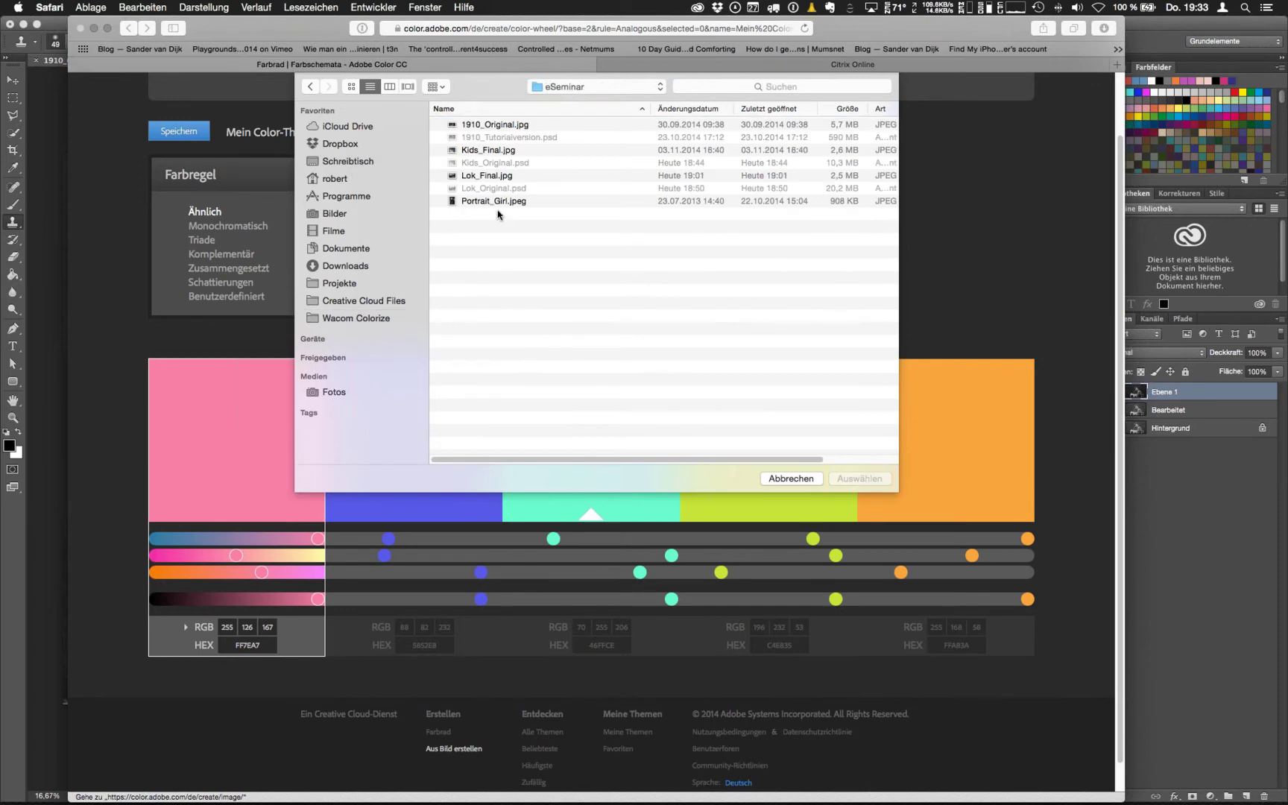
click(495, 200)
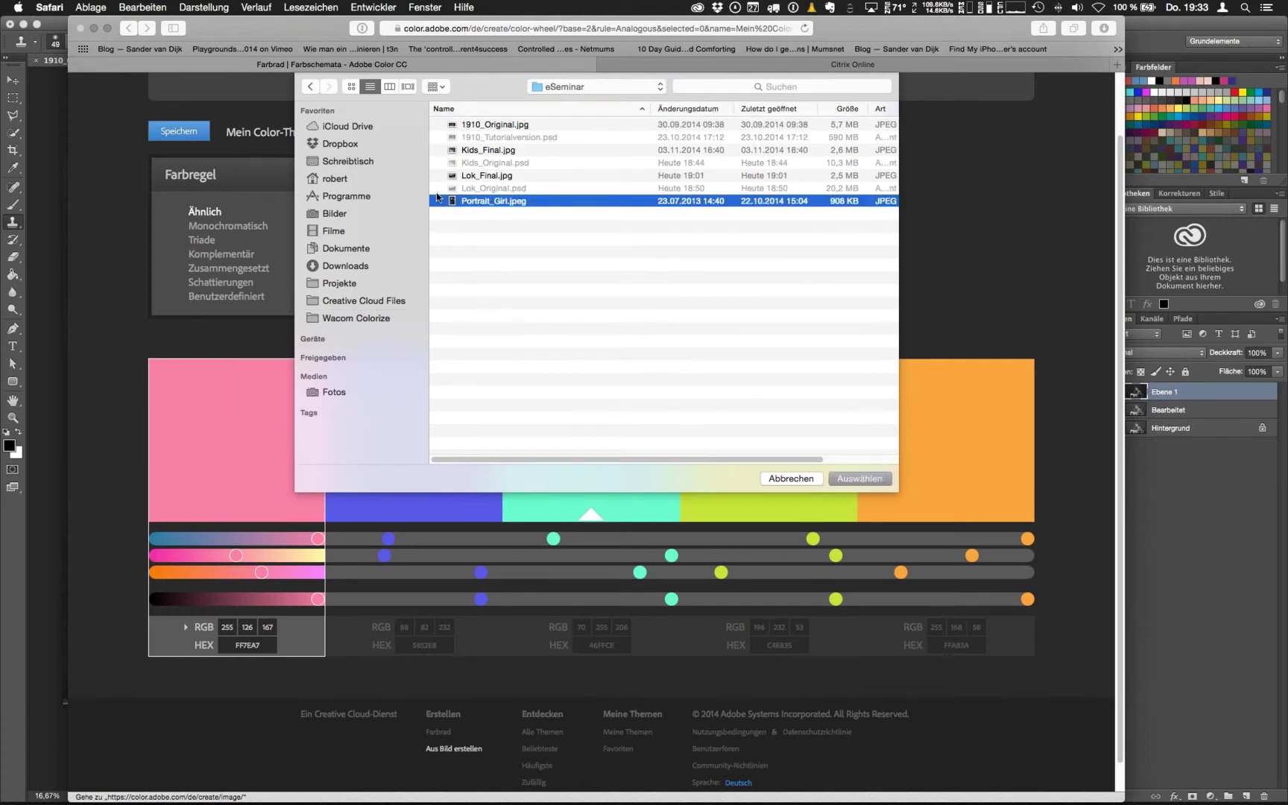
key(space)
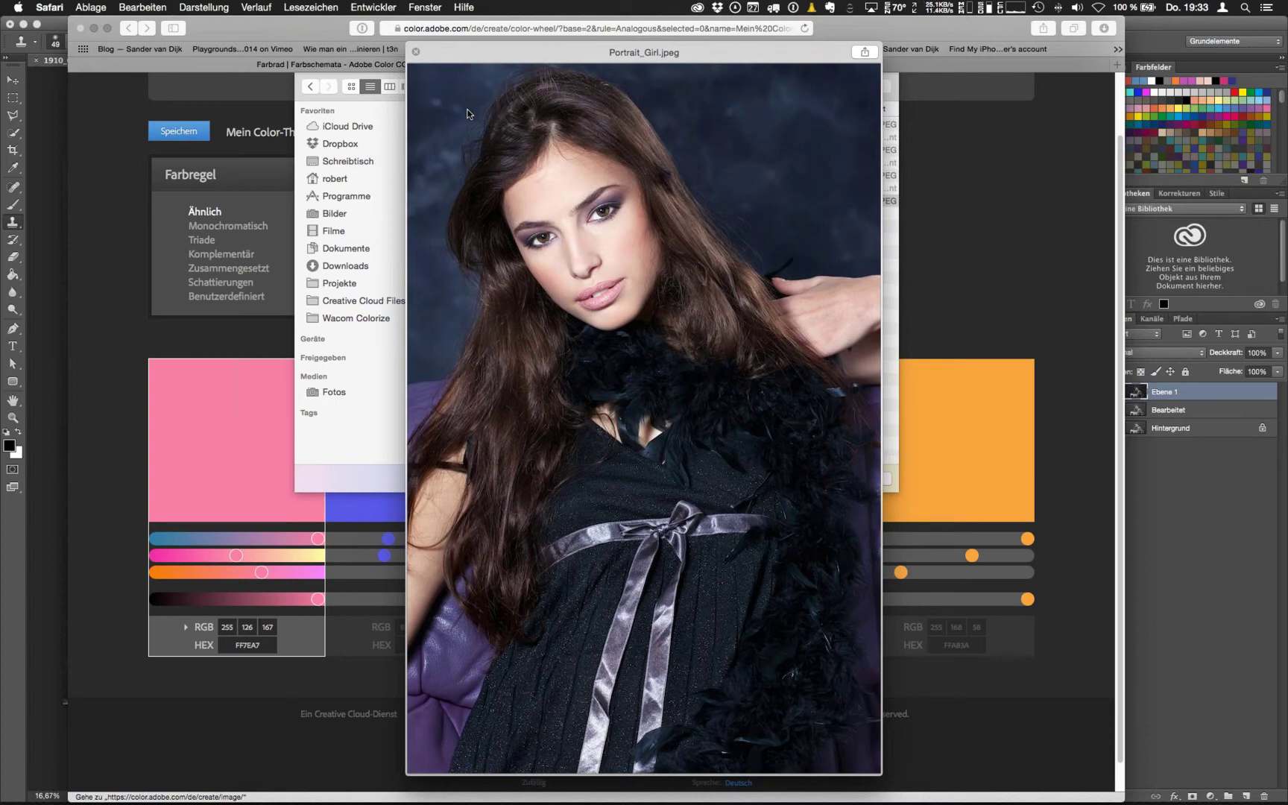
key(space)
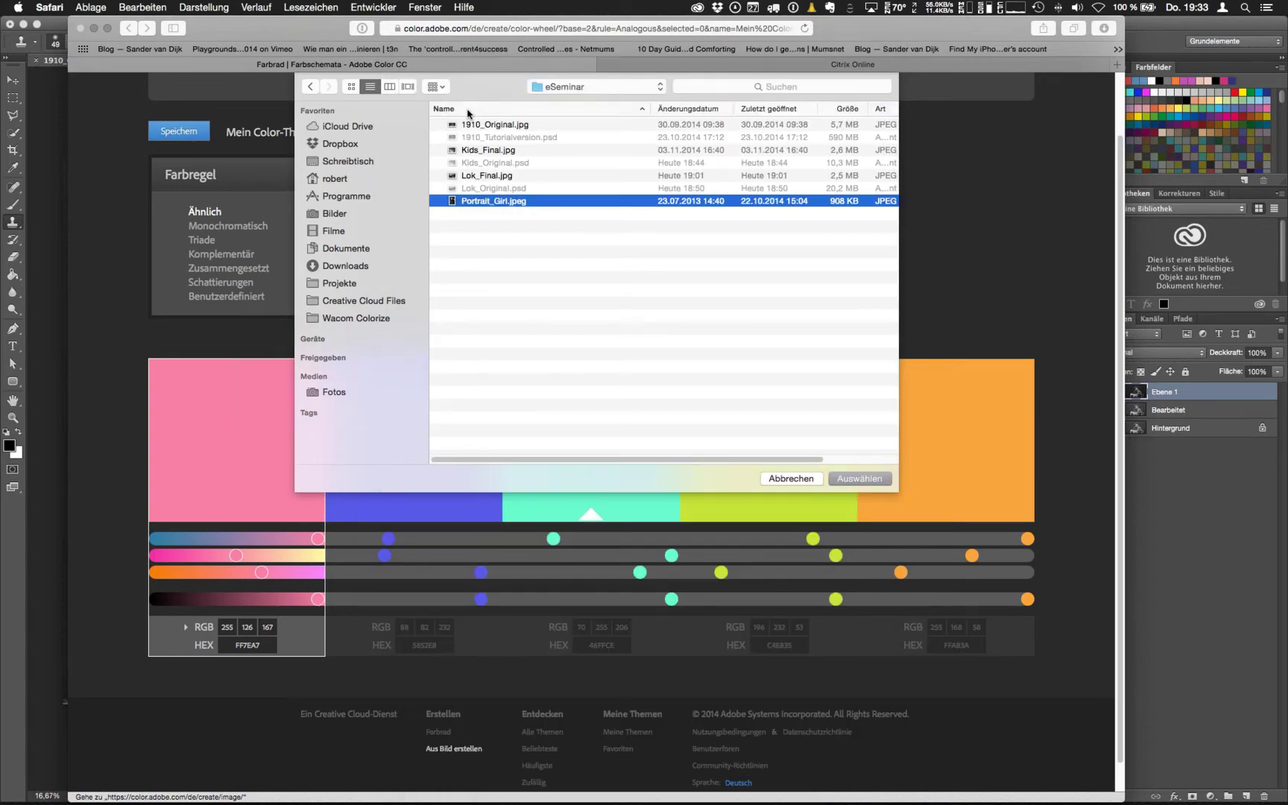
key(Return)
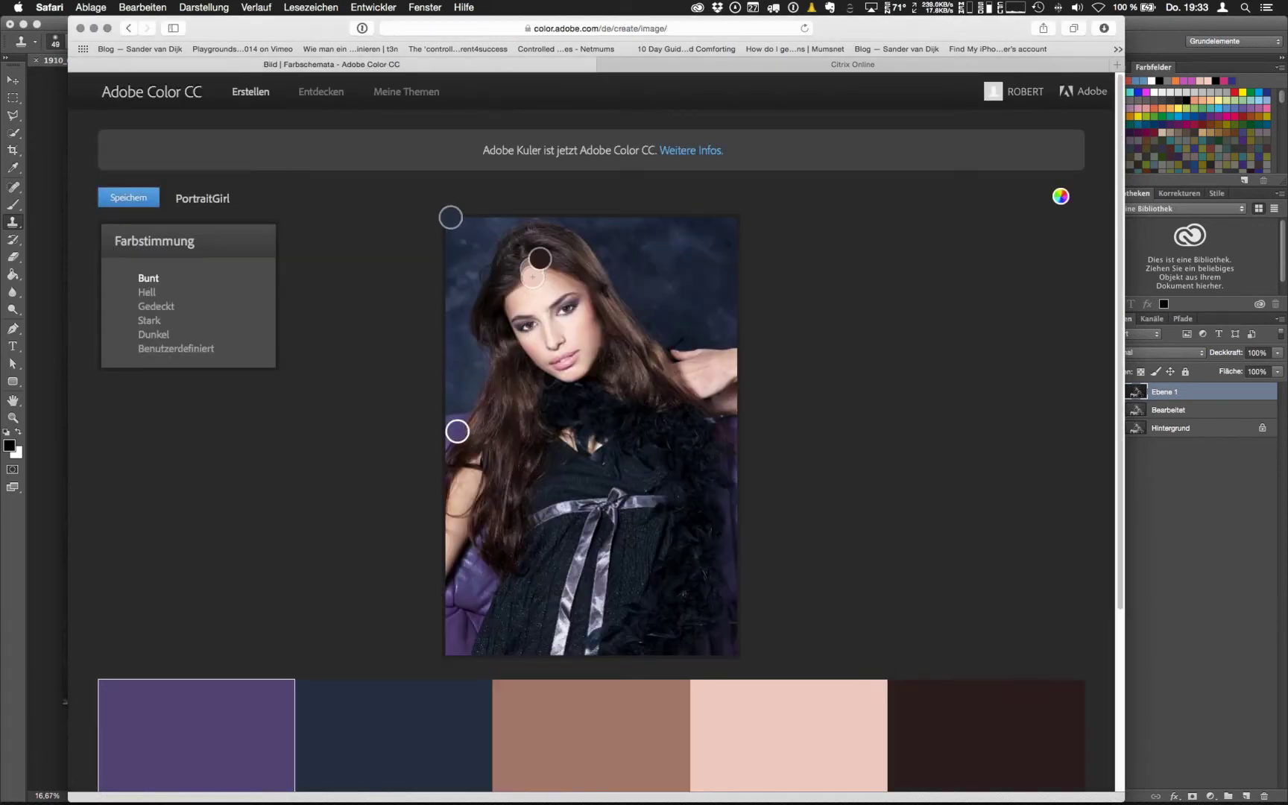
Reposition the theme's sampling points on the portrait to pick lip pink, three skin tones from forehead and face, and dark hair
scroll(1116, 305, down, 3)
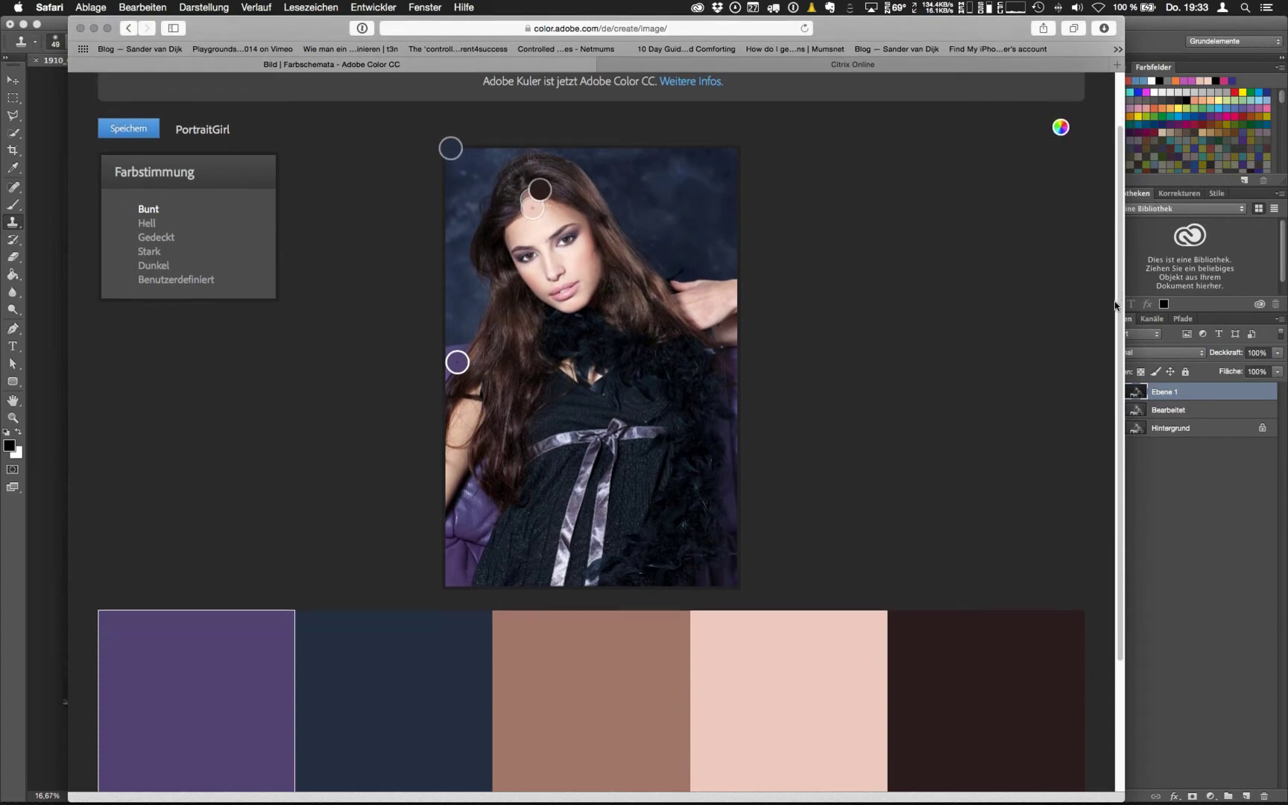
scroll(1115, 306, down, 1)
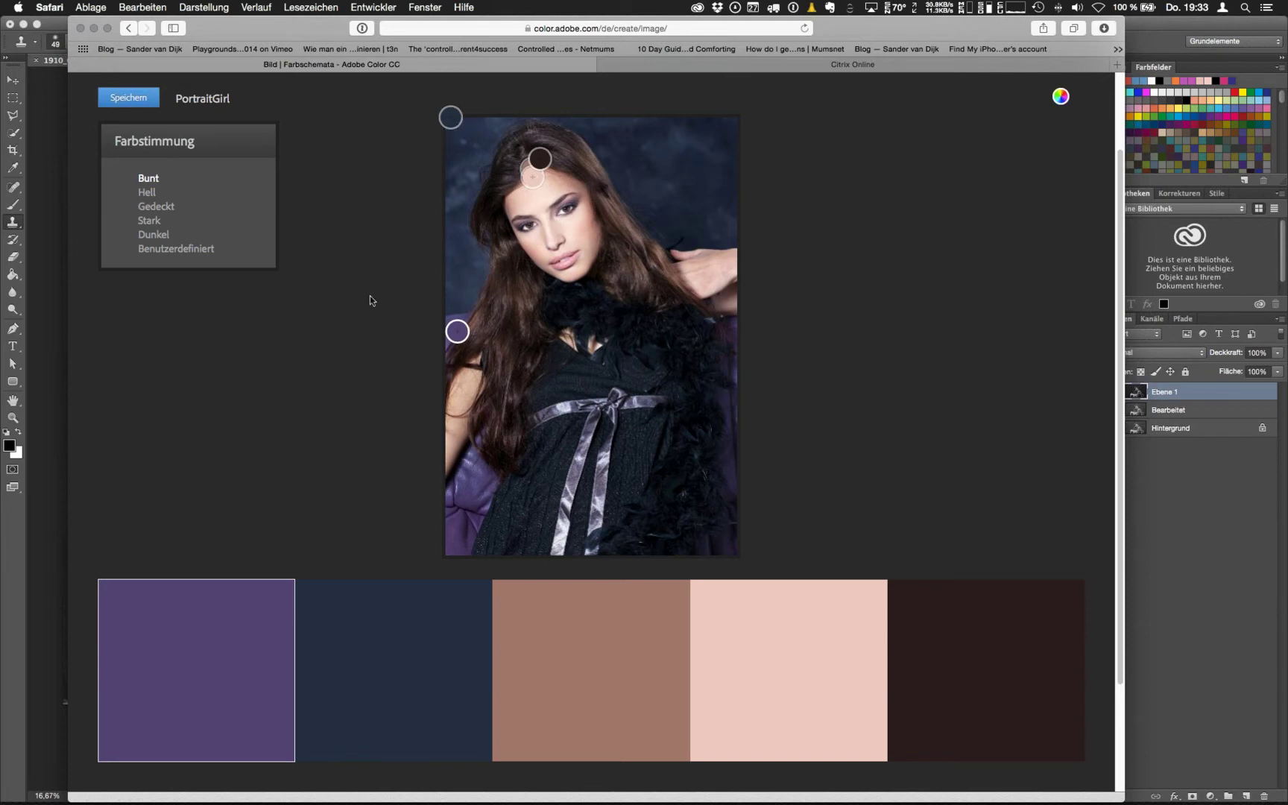
drag(457, 328, 456, 330)
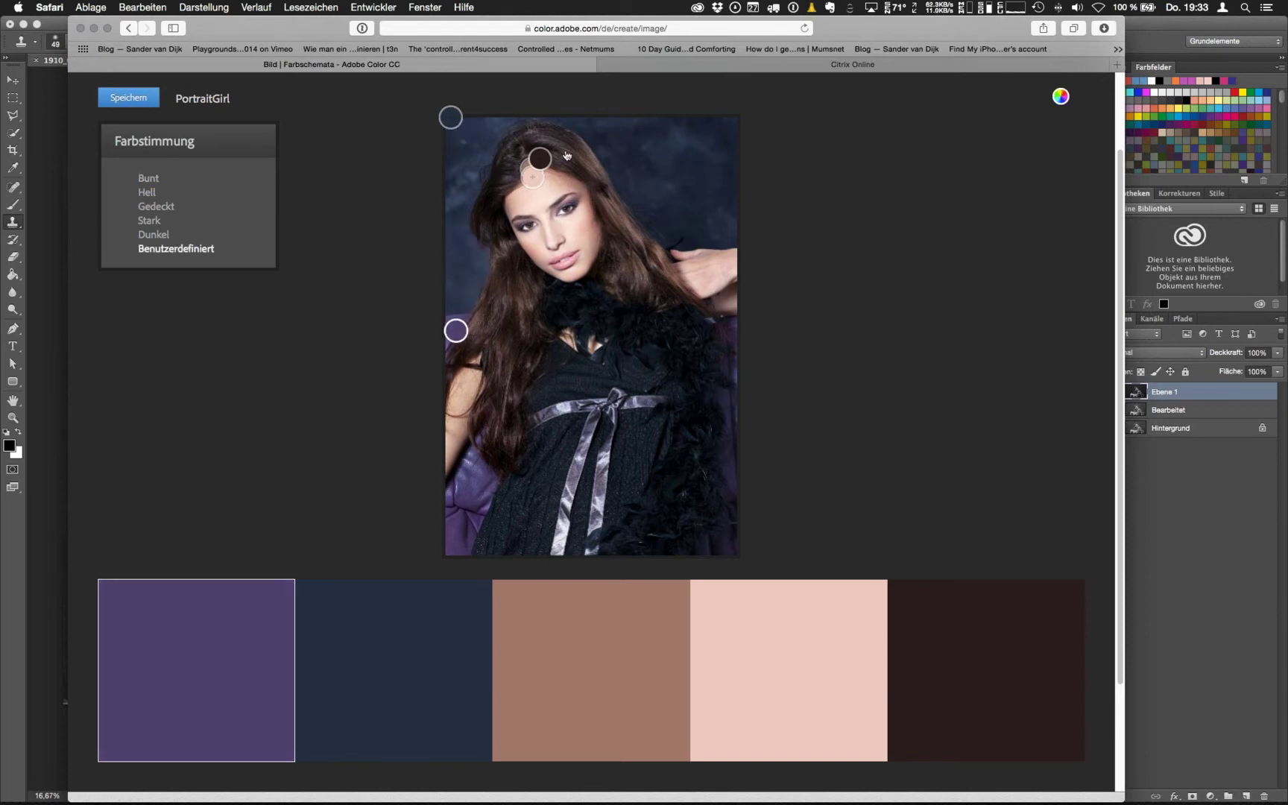
drag(542, 160, 561, 185)
drag(458, 328, 572, 255)
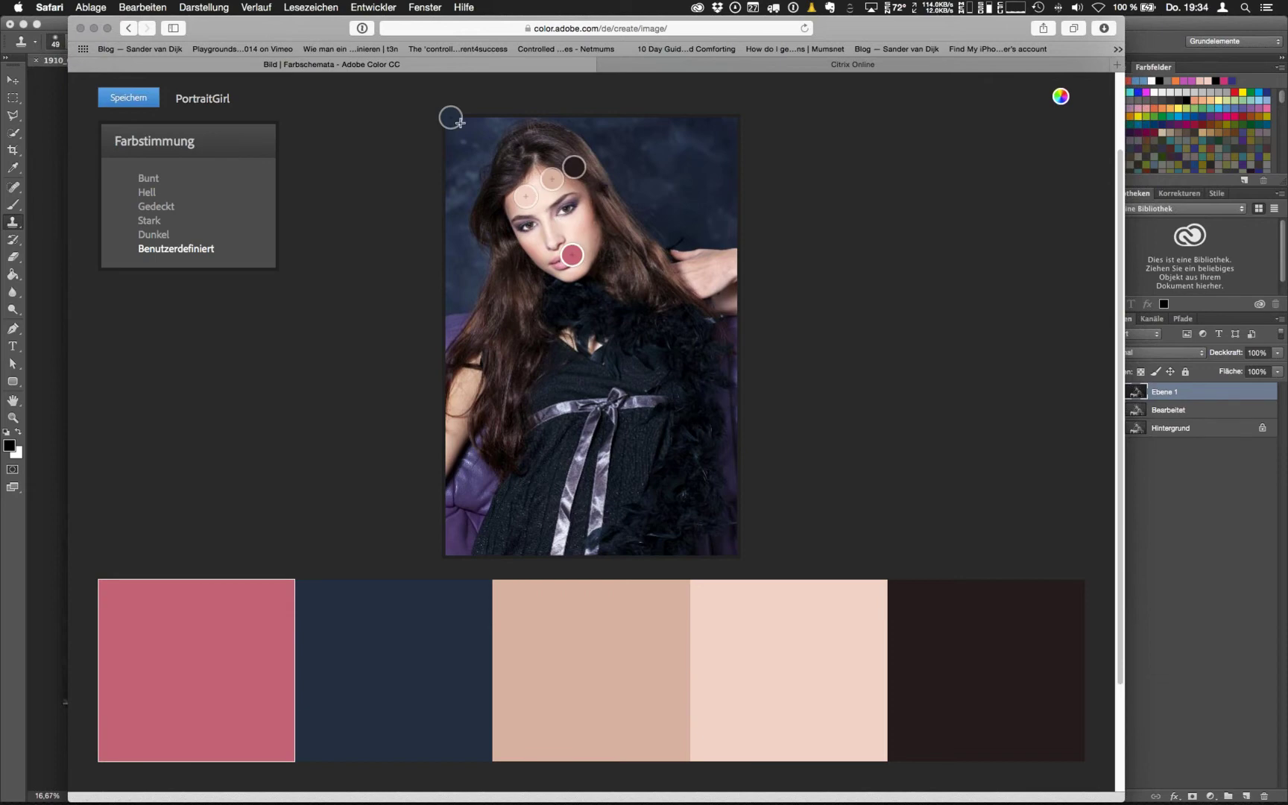
drag(460, 122, 555, 237)
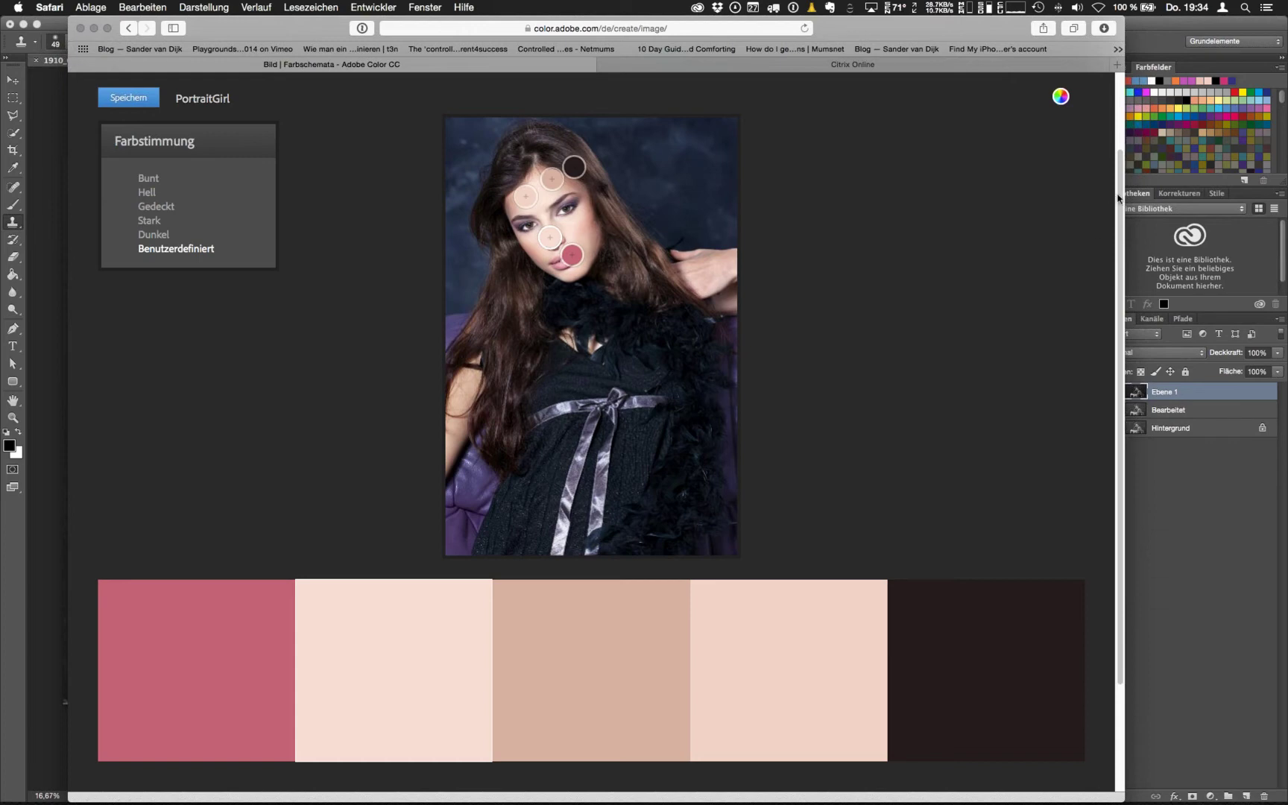
Save the colour theme under the name Datacolor and return to Photoshop
scroll(1106, 168, up, 3)
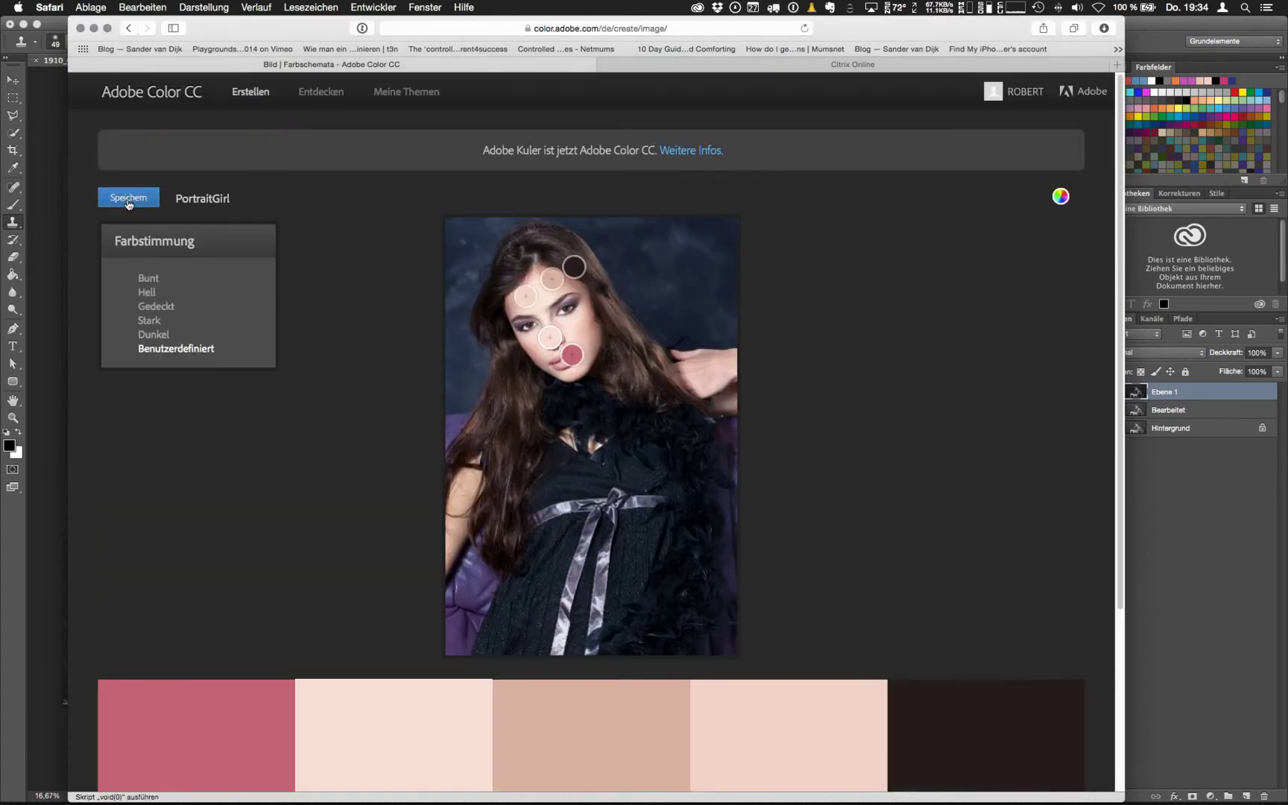
click(197, 198)
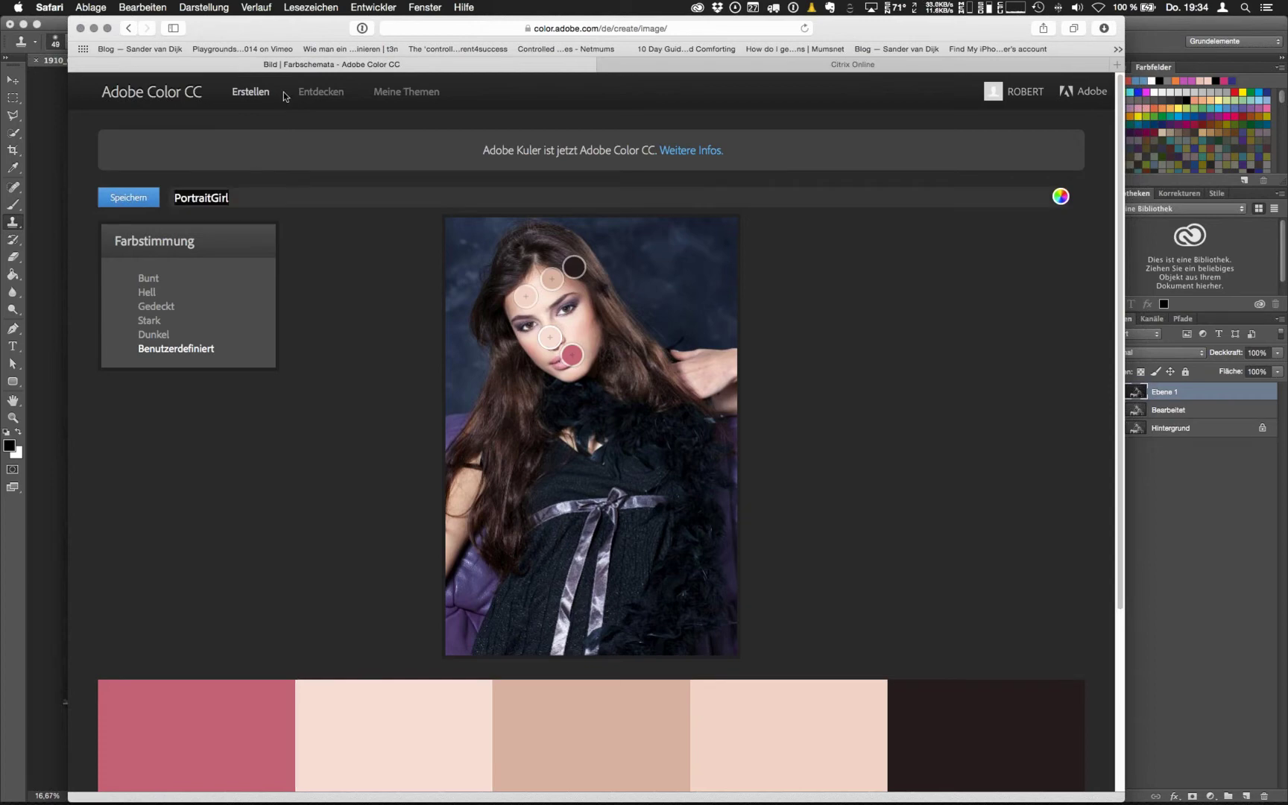
text(Datacolor)
click(128, 199)
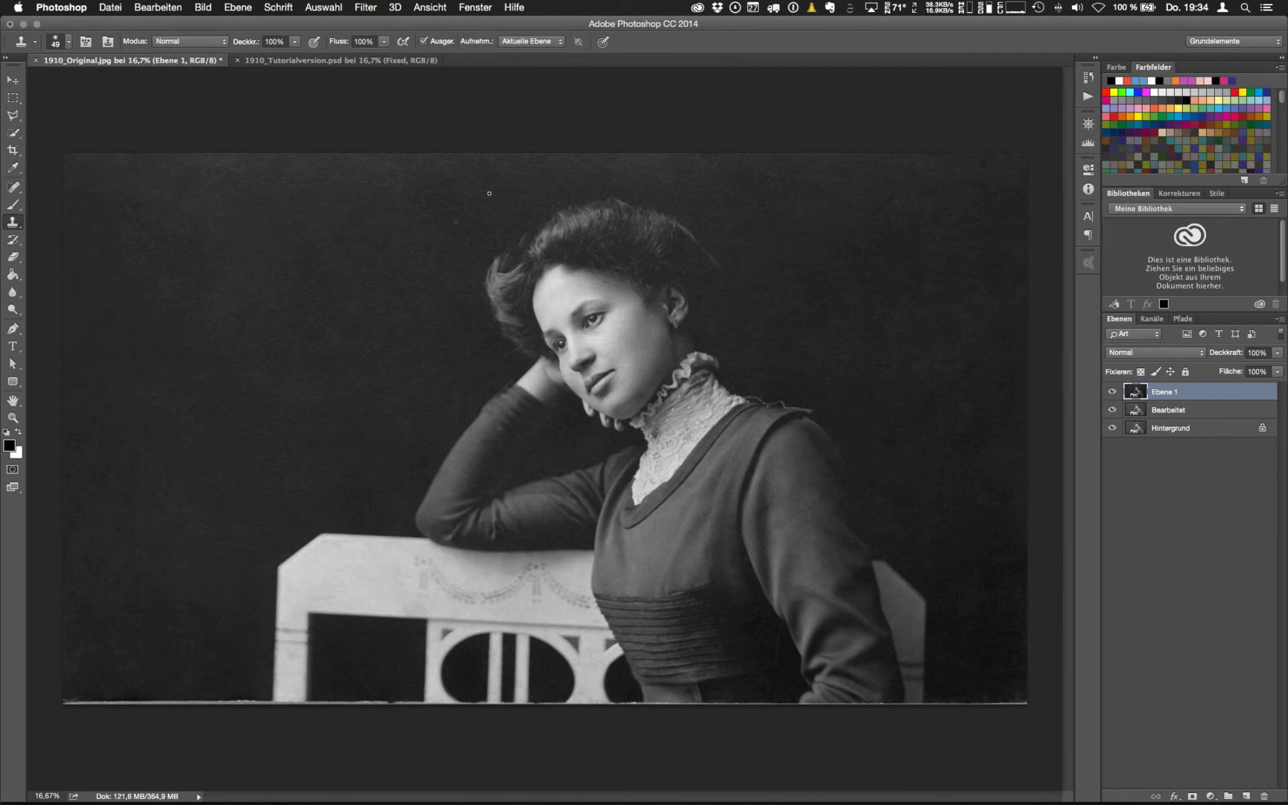
Look at the Market content under Elemente in the Creative Cloud app
click(696, 8)
click(702, 75)
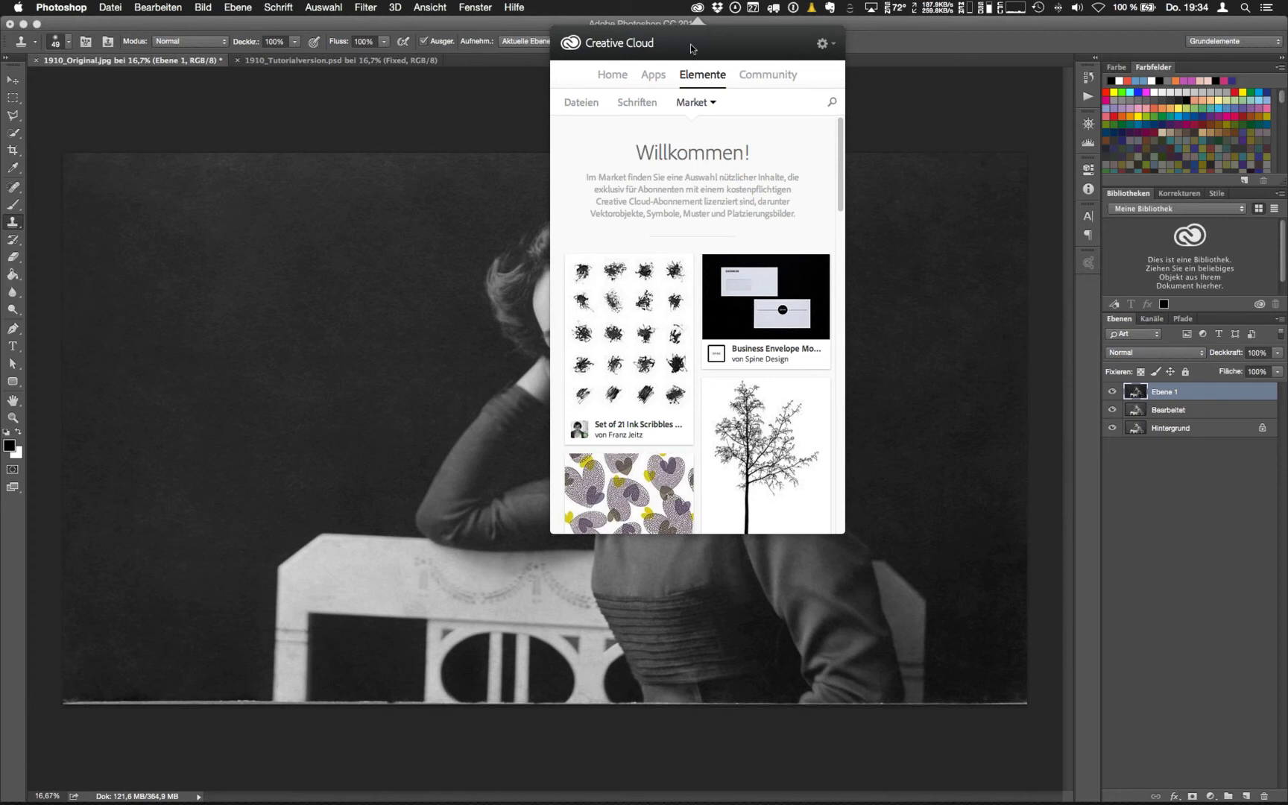
click(534, 70)
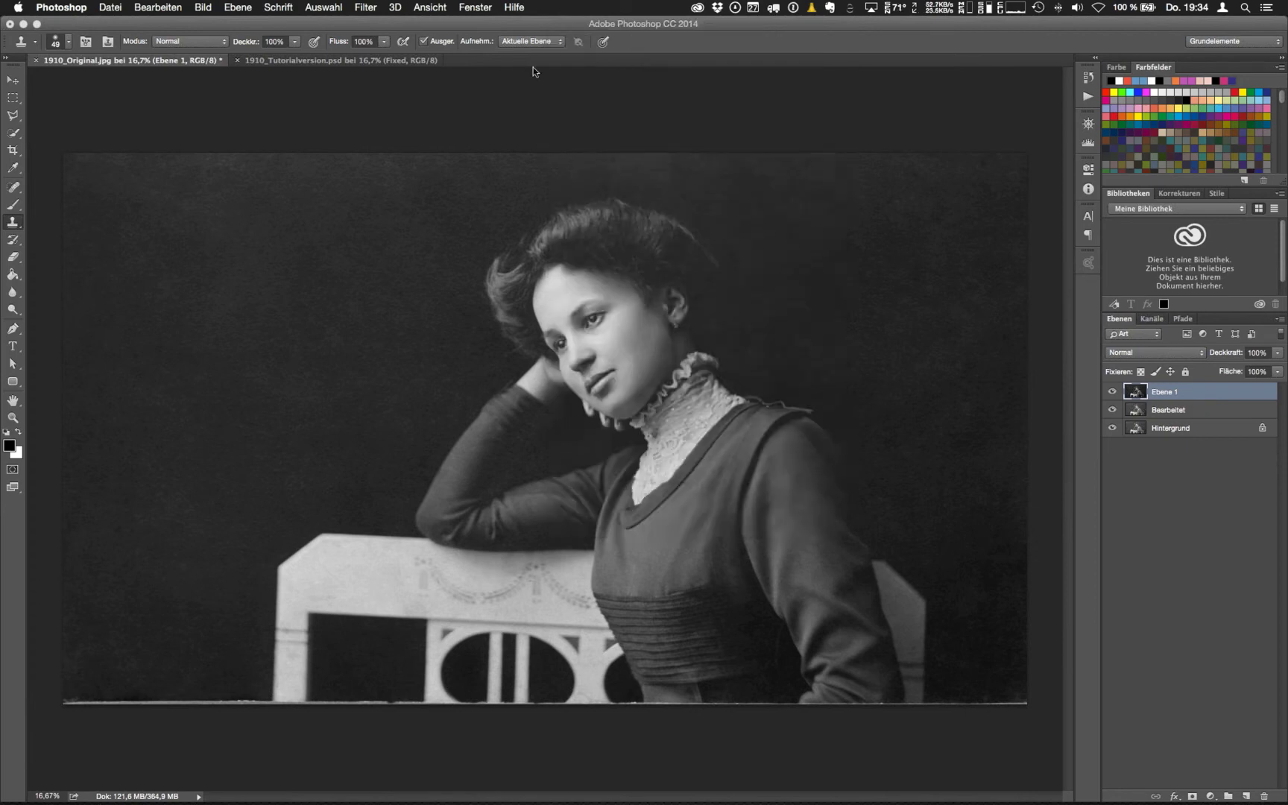
Open the Adobe Color-Themen extension and show the saved themes under Meine Themen
click(476, 7)
mouse_move(489, 69)
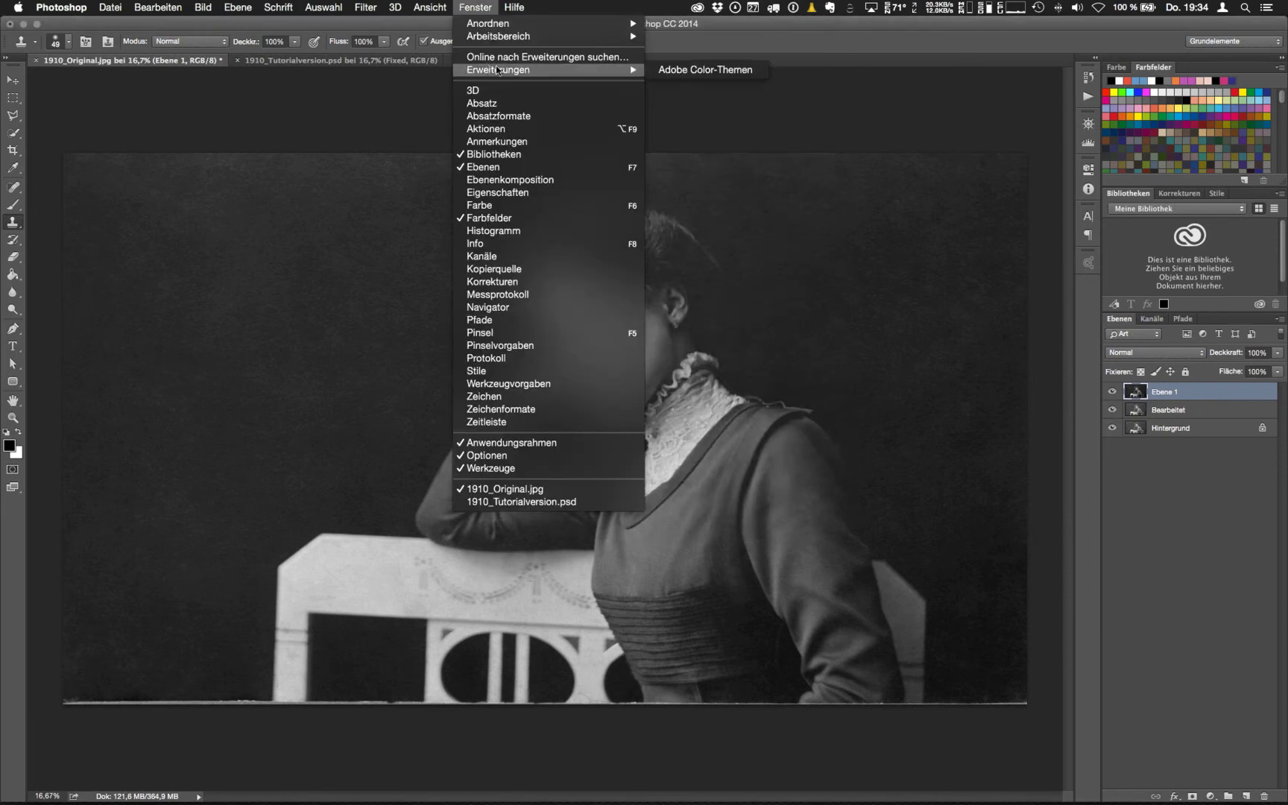
click(746, 71)
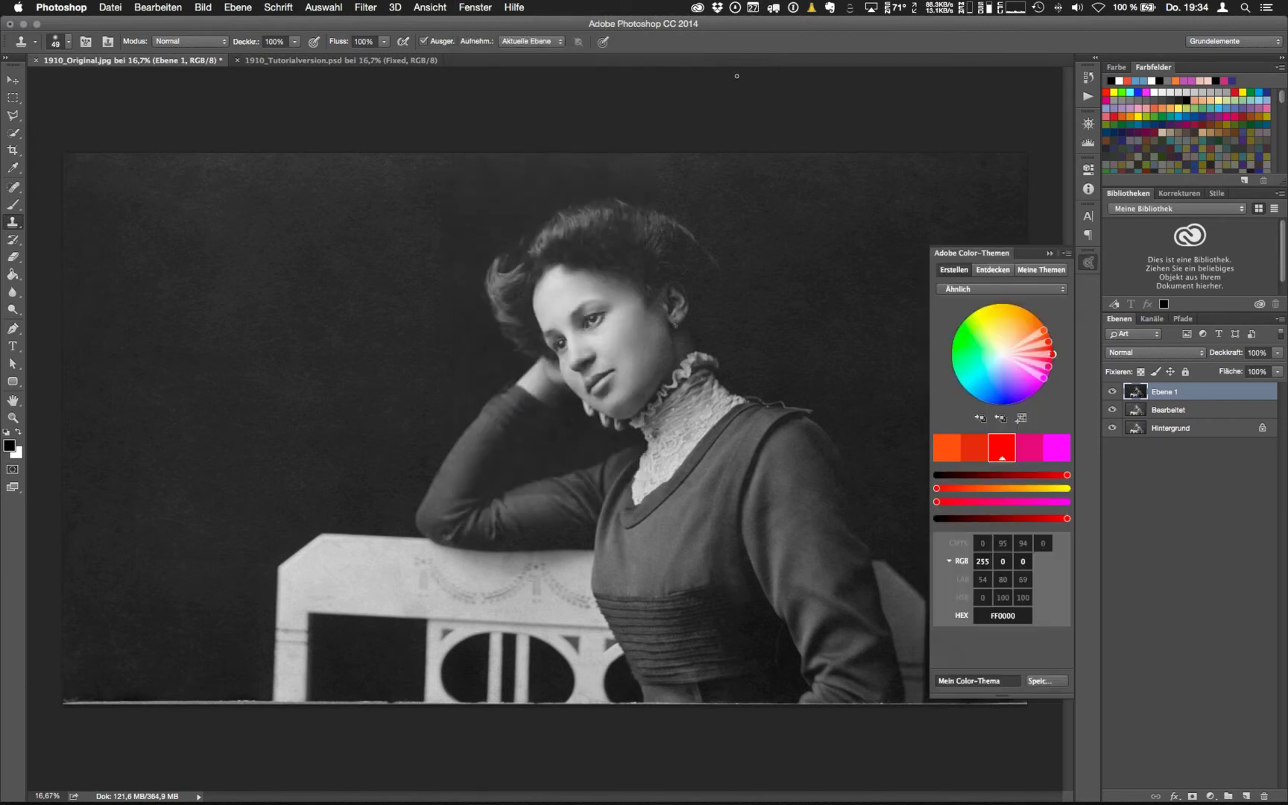
click(1042, 273)
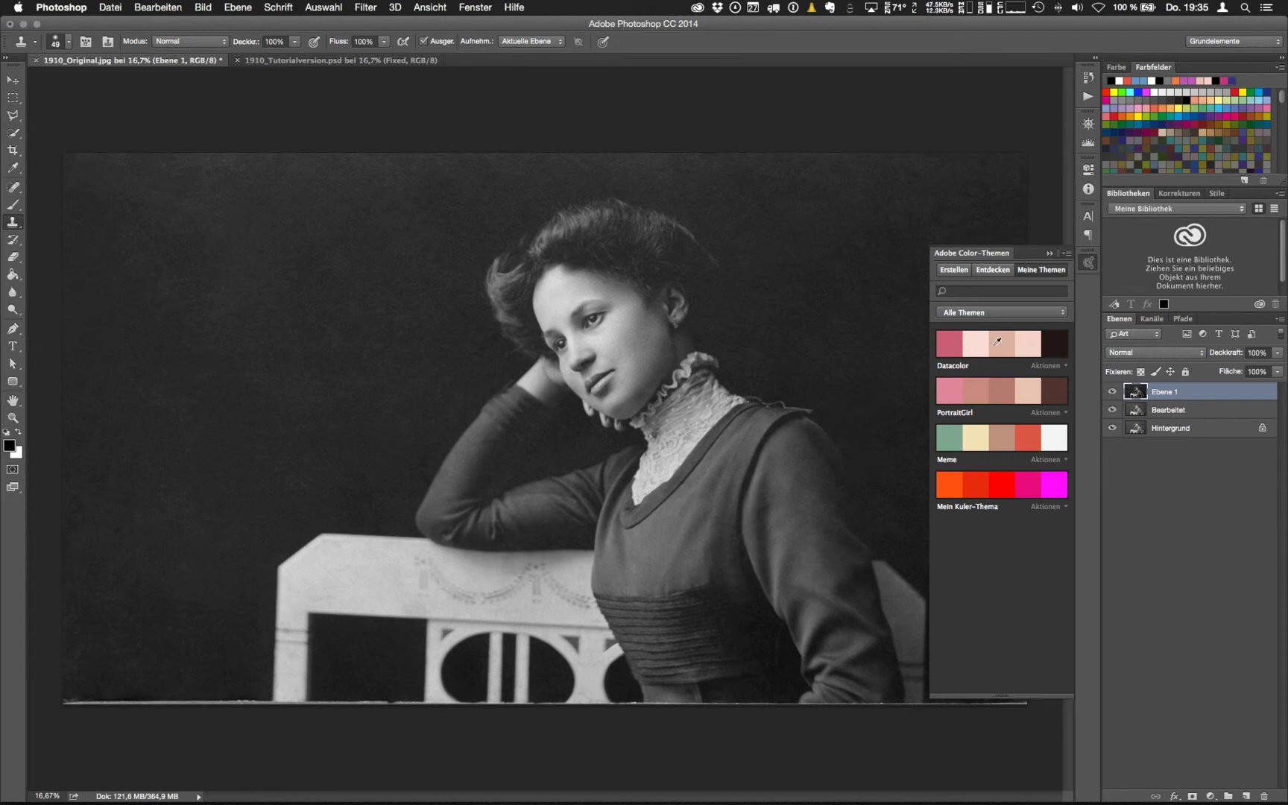
Try a Farbfläche fill layer above Ebene 1, testing theme red ff0000, olive aeb077 and tan b09577
click(1209, 796)
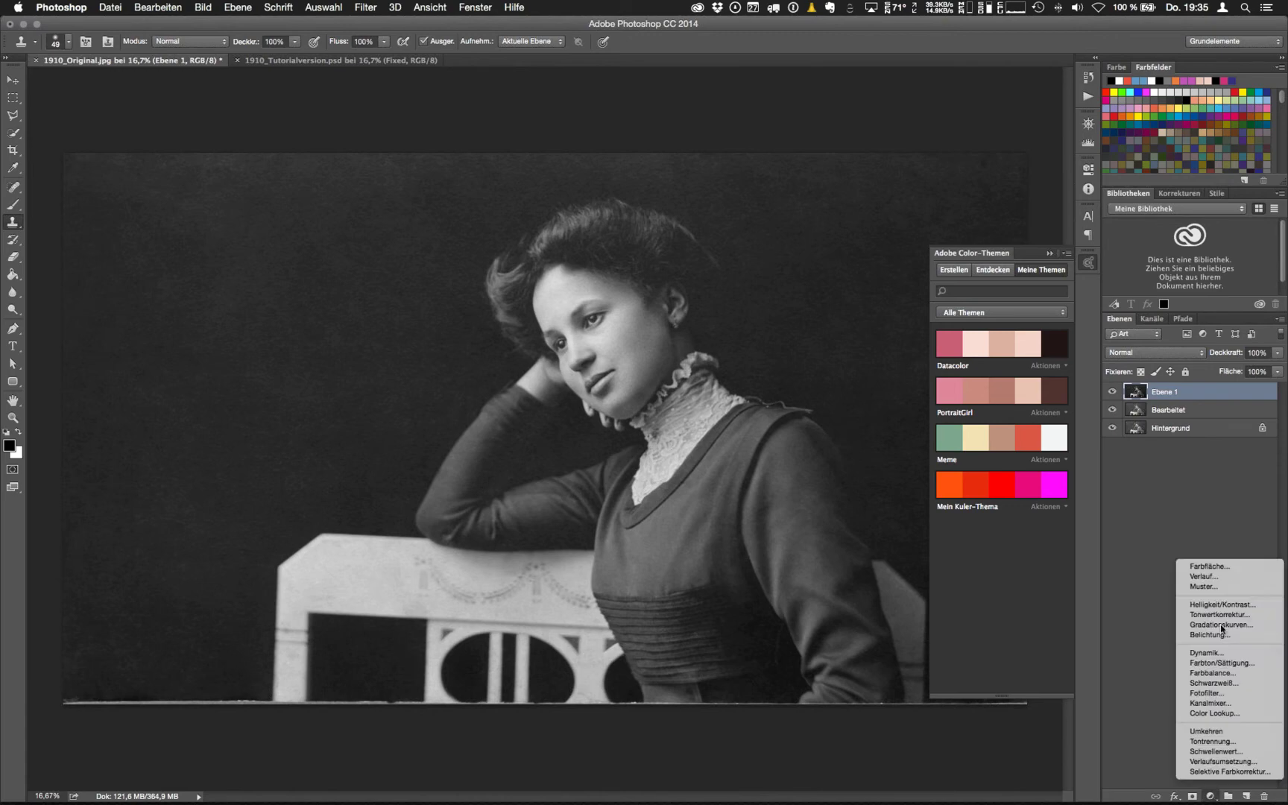
click(1228, 577)
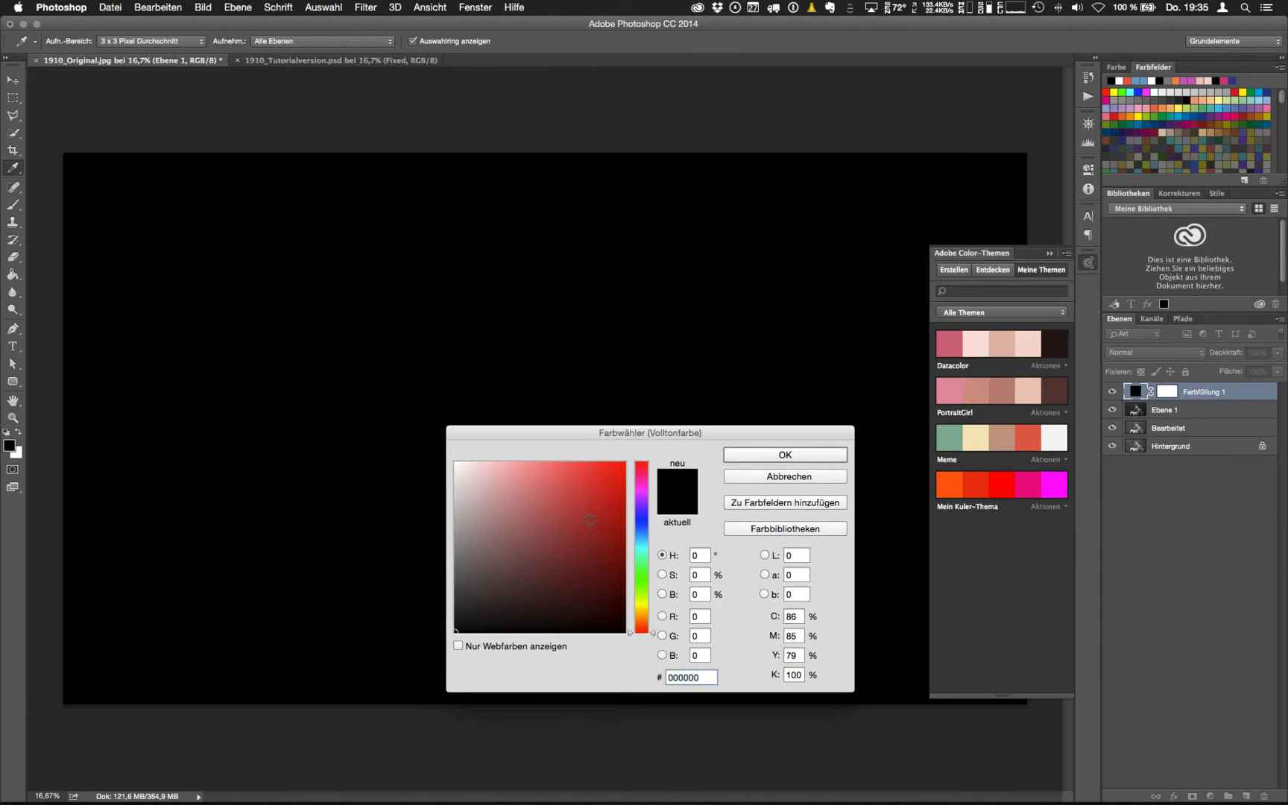
click(1002, 485)
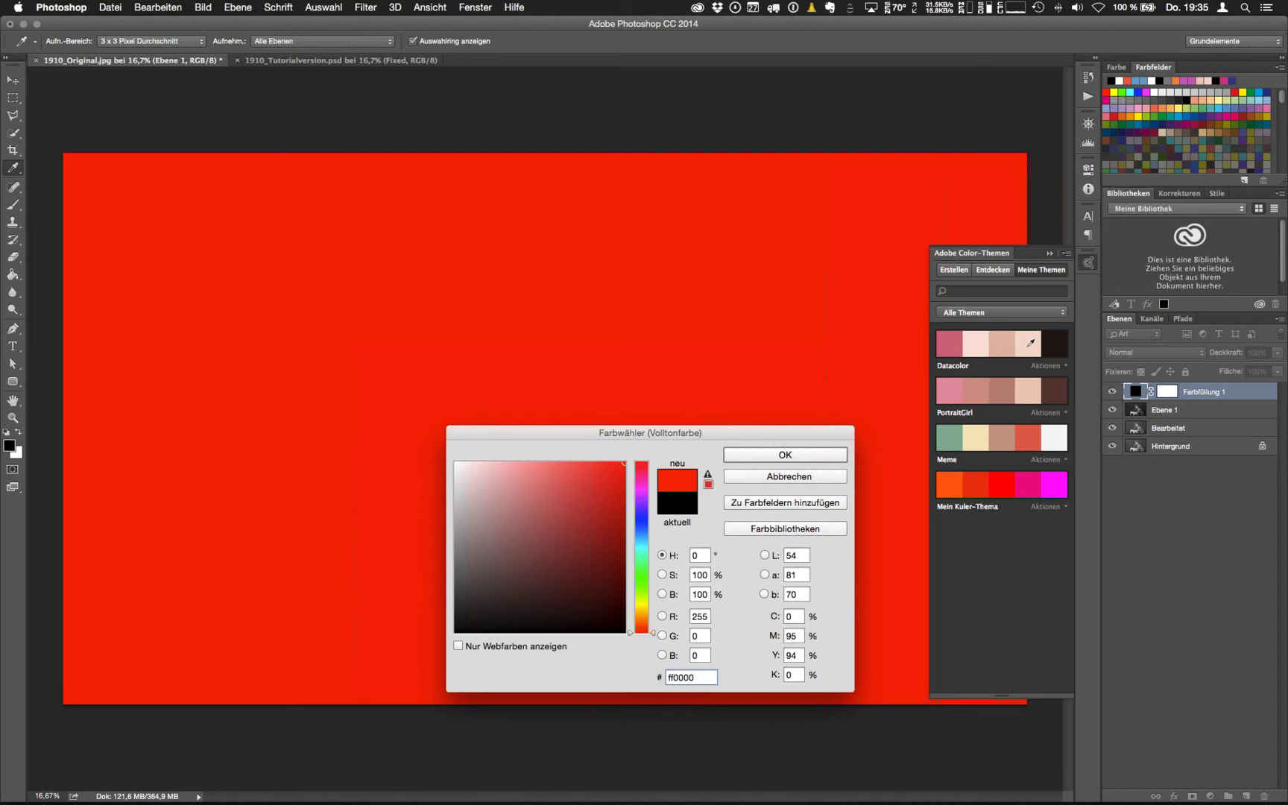
click(510, 514)
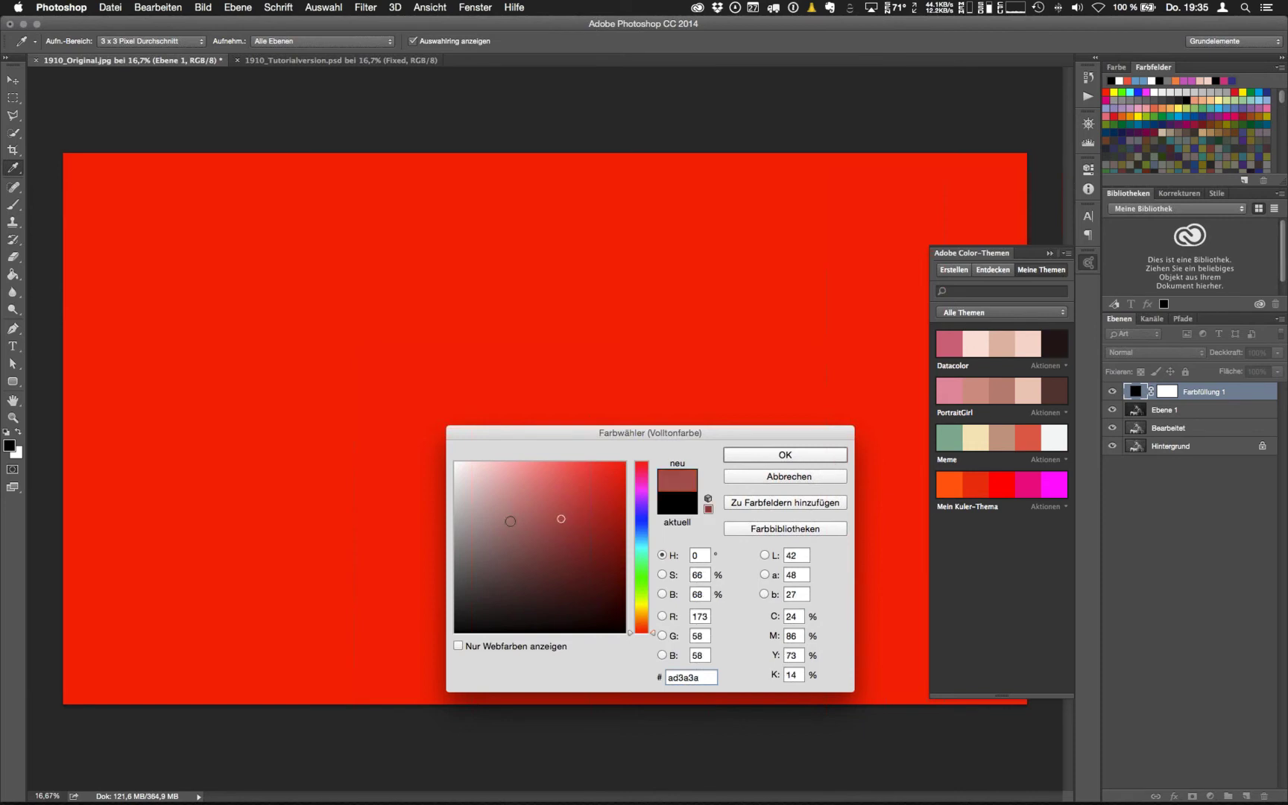
click(650, 607)
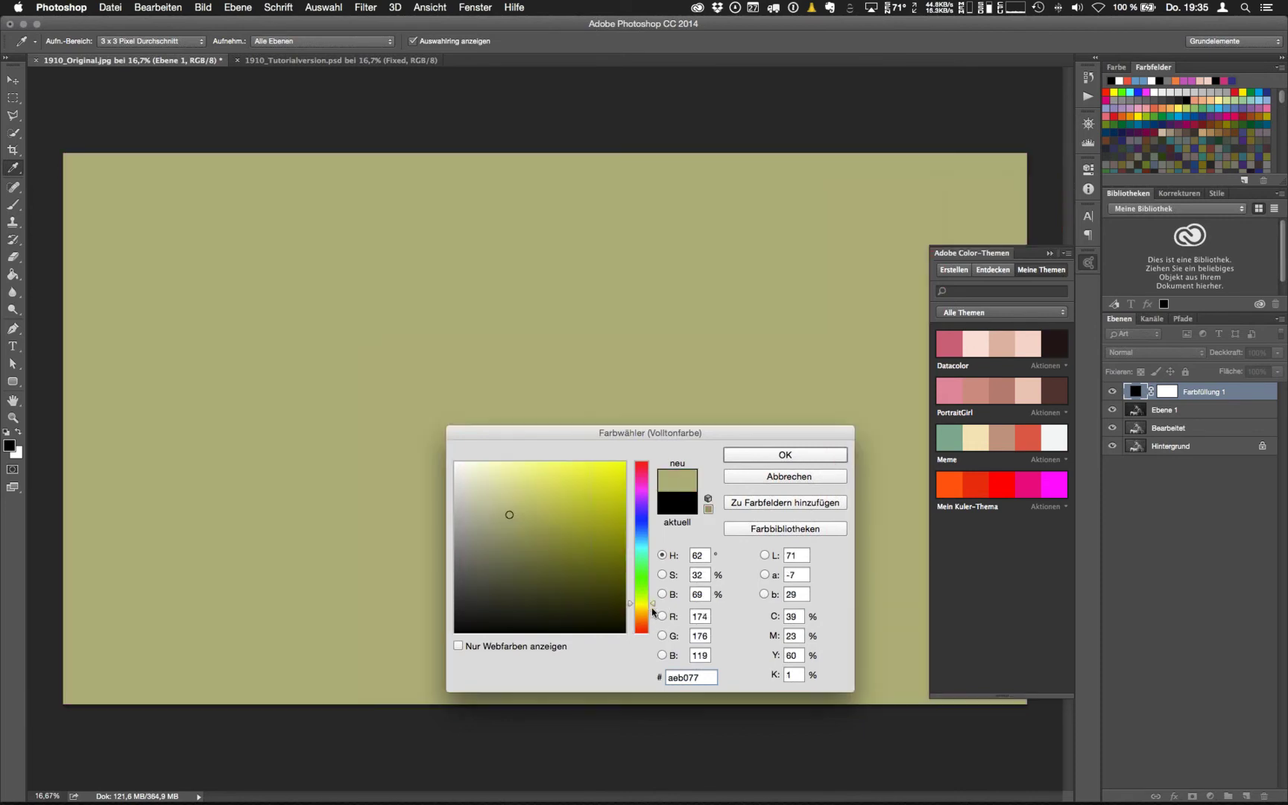
click(652, 619)
click(652, 621)
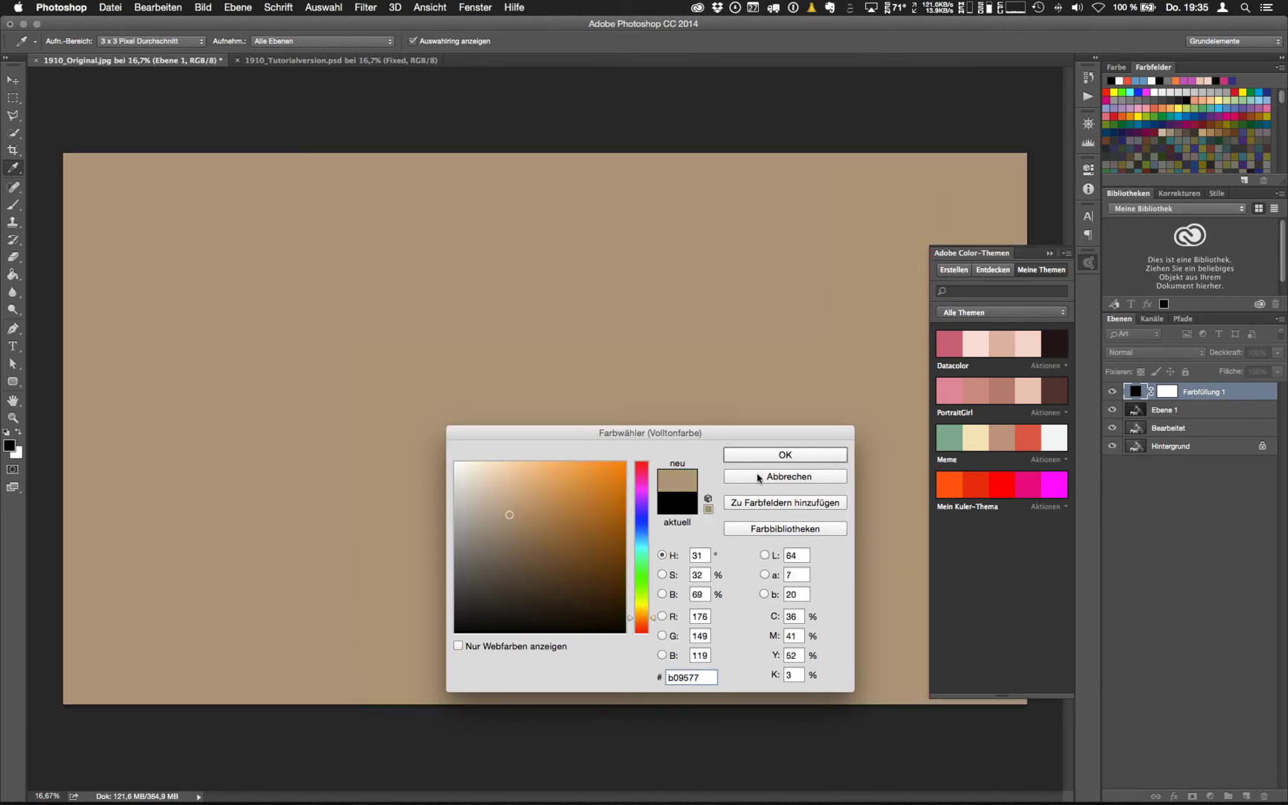
click(757, 477)
Set the foreground colour to the light skin tone f4d4c7 from the Datacolor theme
click(1035, 341)
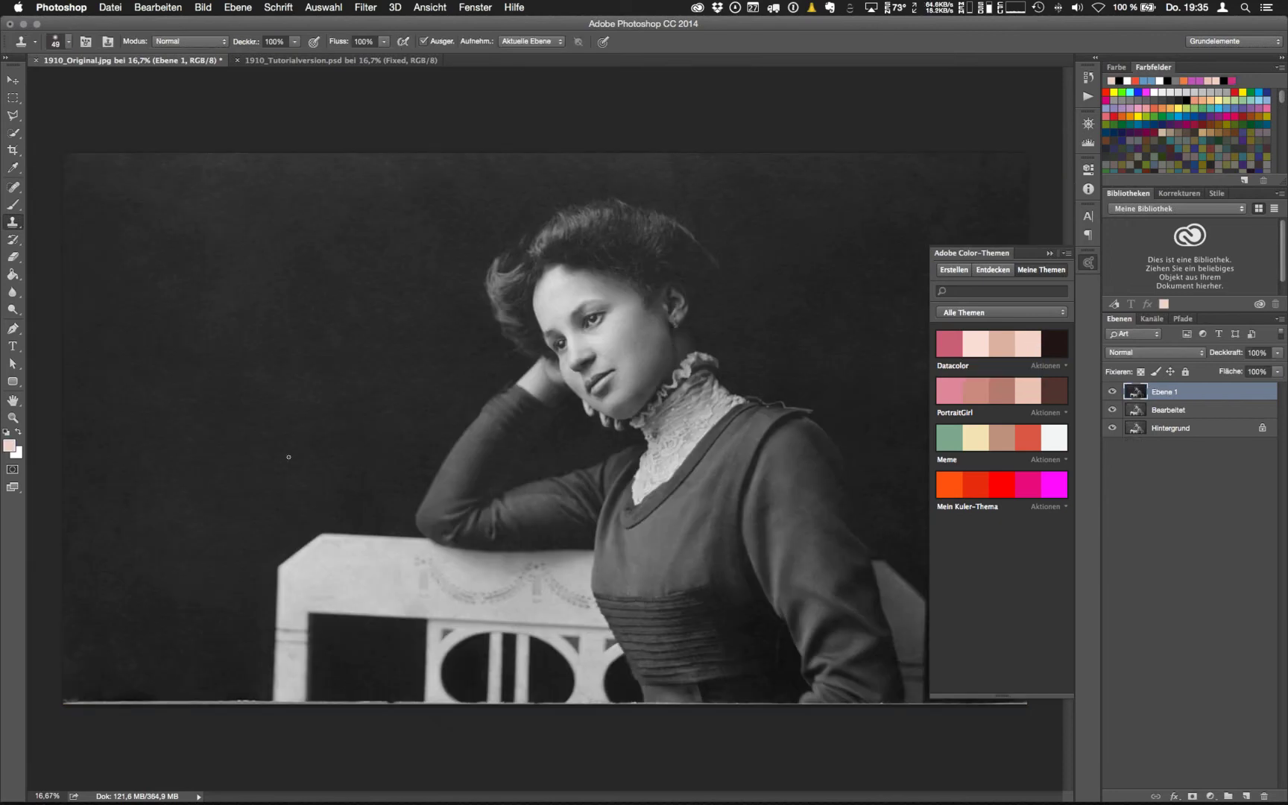
click(10, 446)
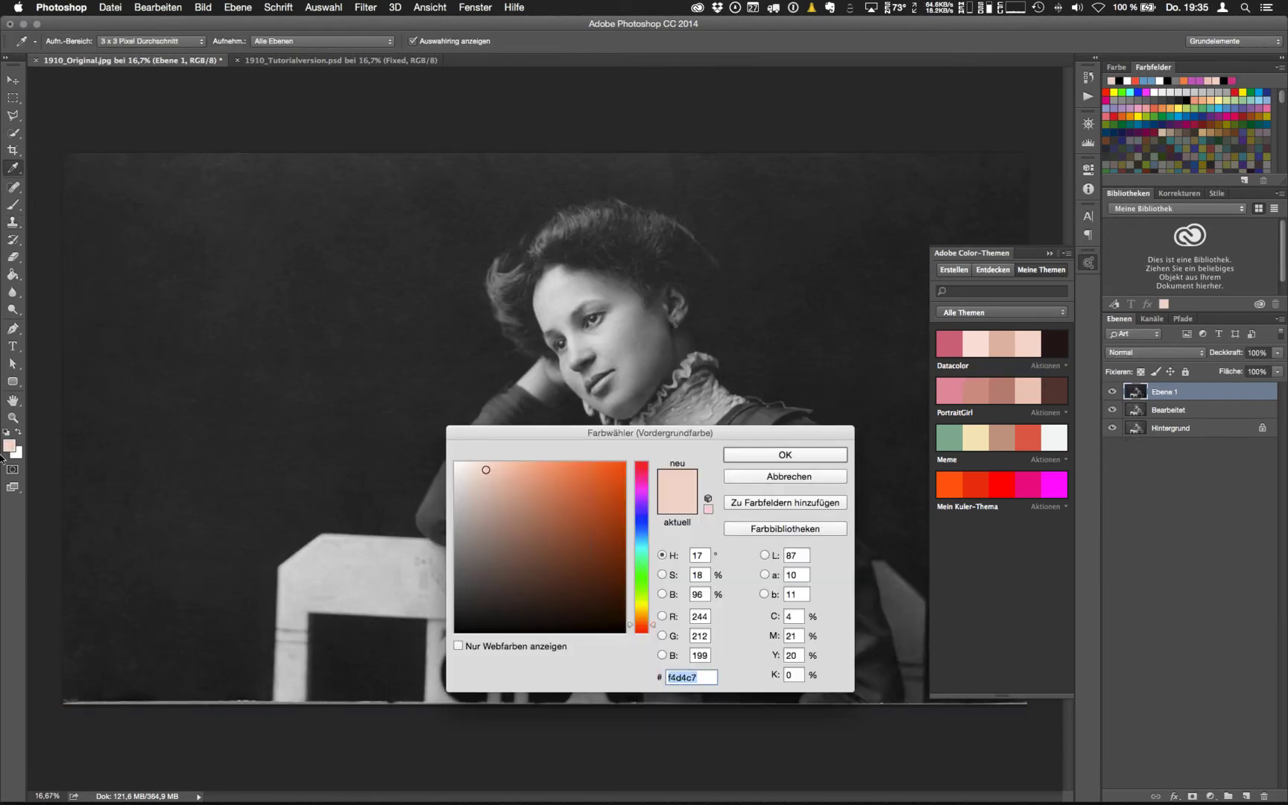
key(Return)
key(s)
Add a Farbfläche fill layer above Ebene 1 in a slightly darker, more saturated skin tone and collapse the colour themes
click(1211, 796)
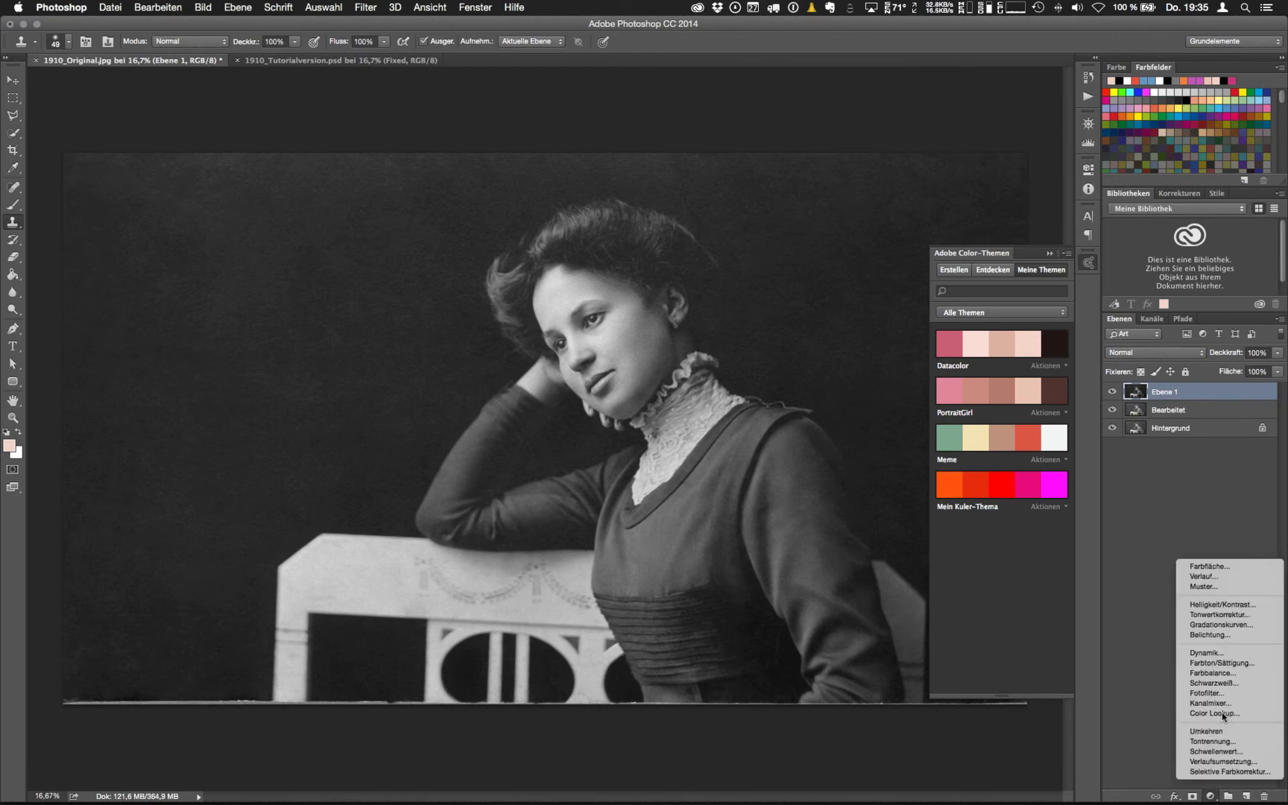
click(1208, 567)
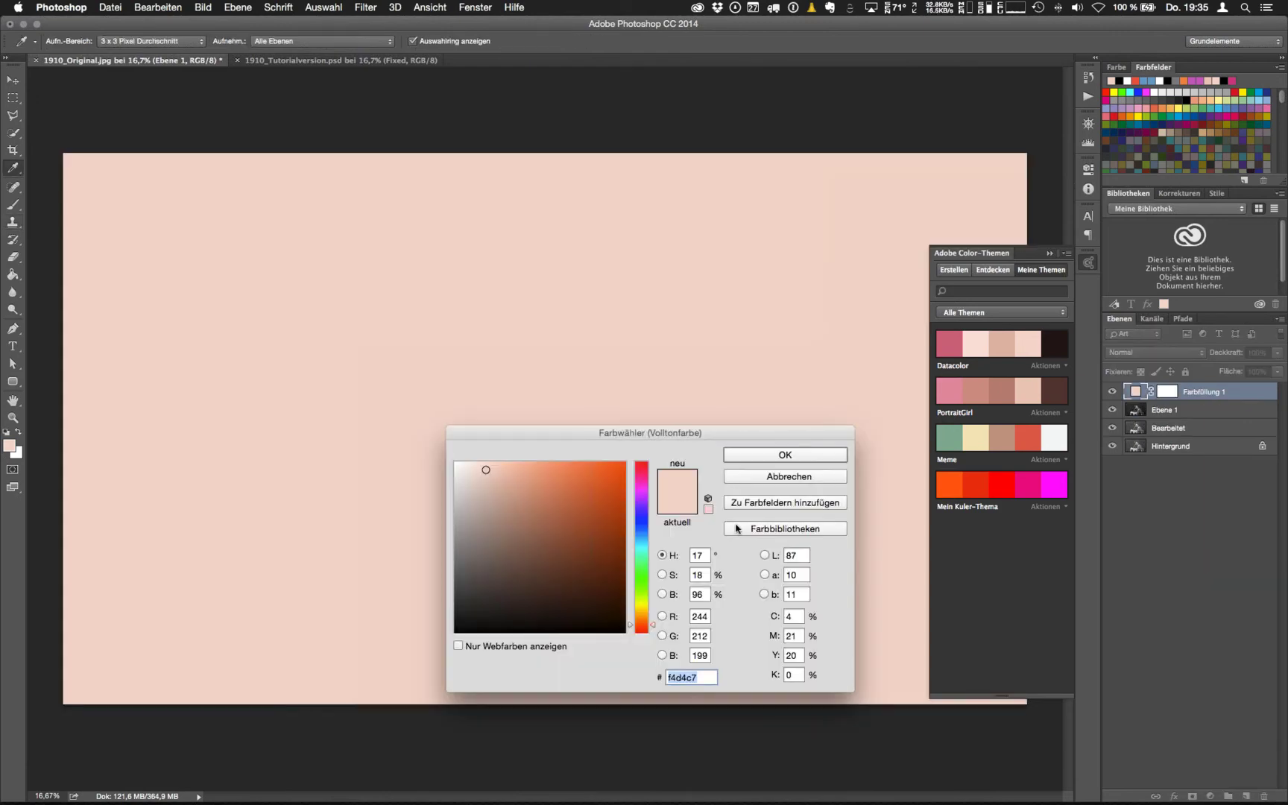
drag(521, 488, 497, 477)
click(790, 456)
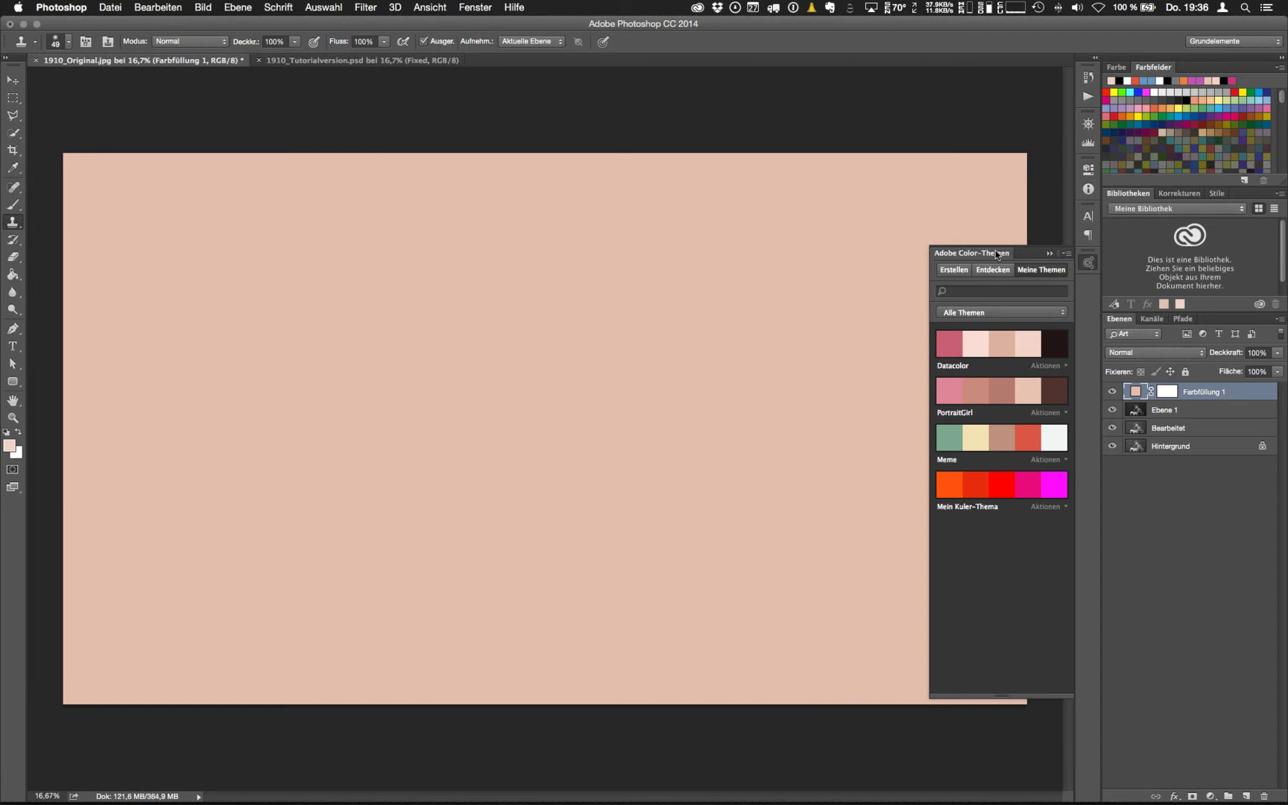
click(1047, 253)
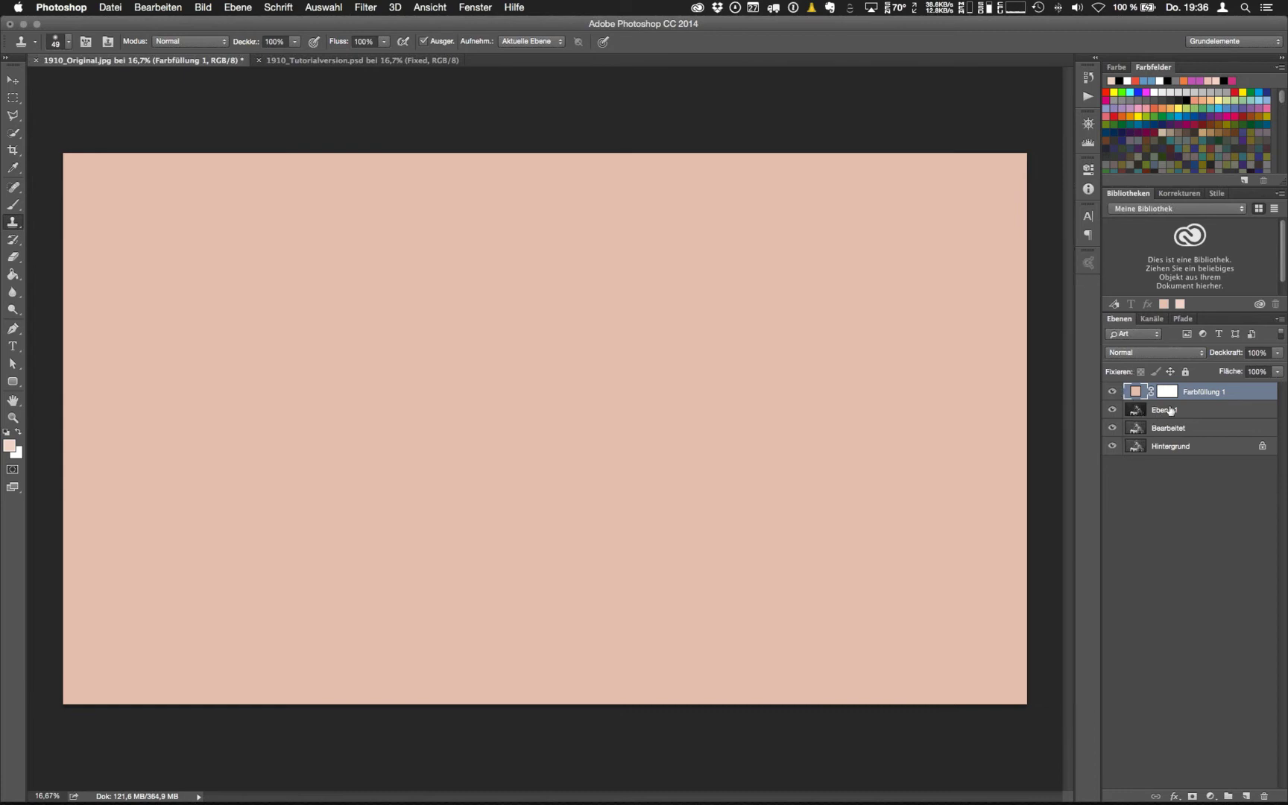
Try the Farbe blend mode on the colour fill layer and return it to Normal
click(1197, 355)
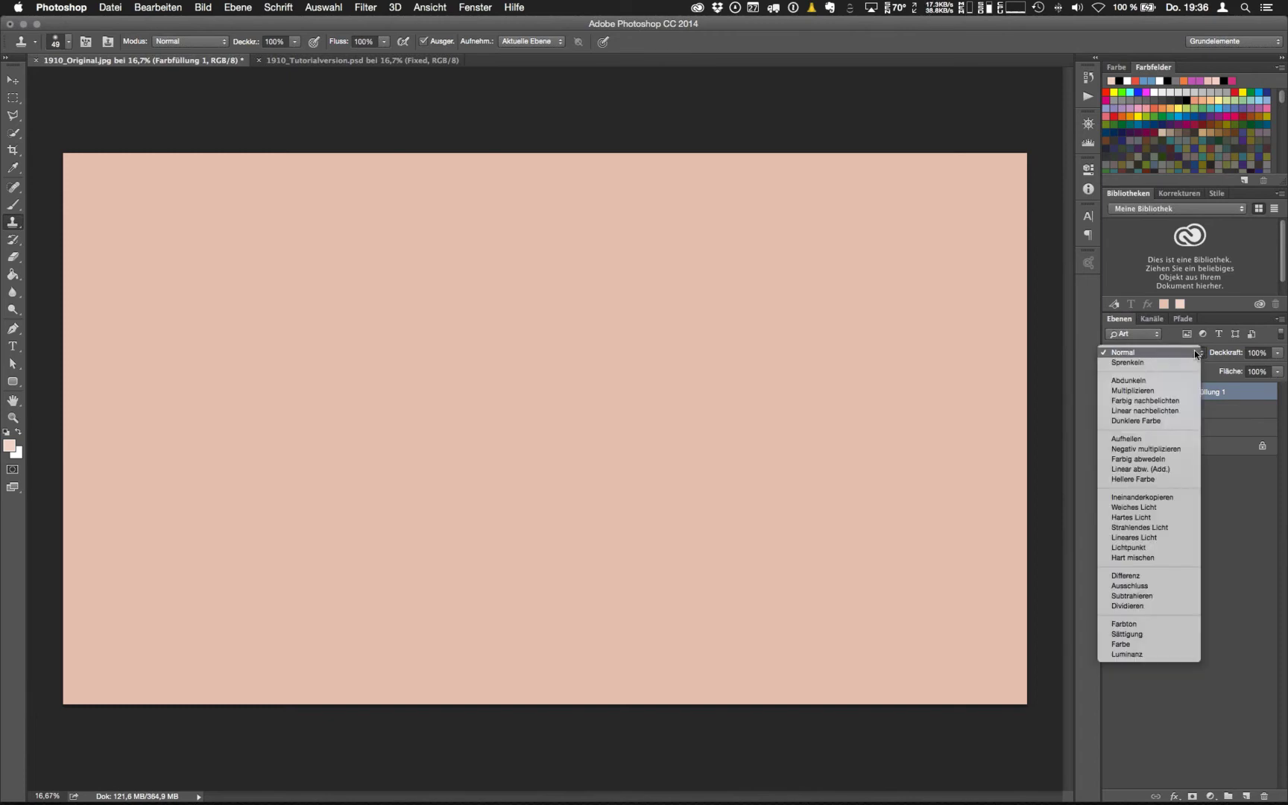
click(1122, 644)
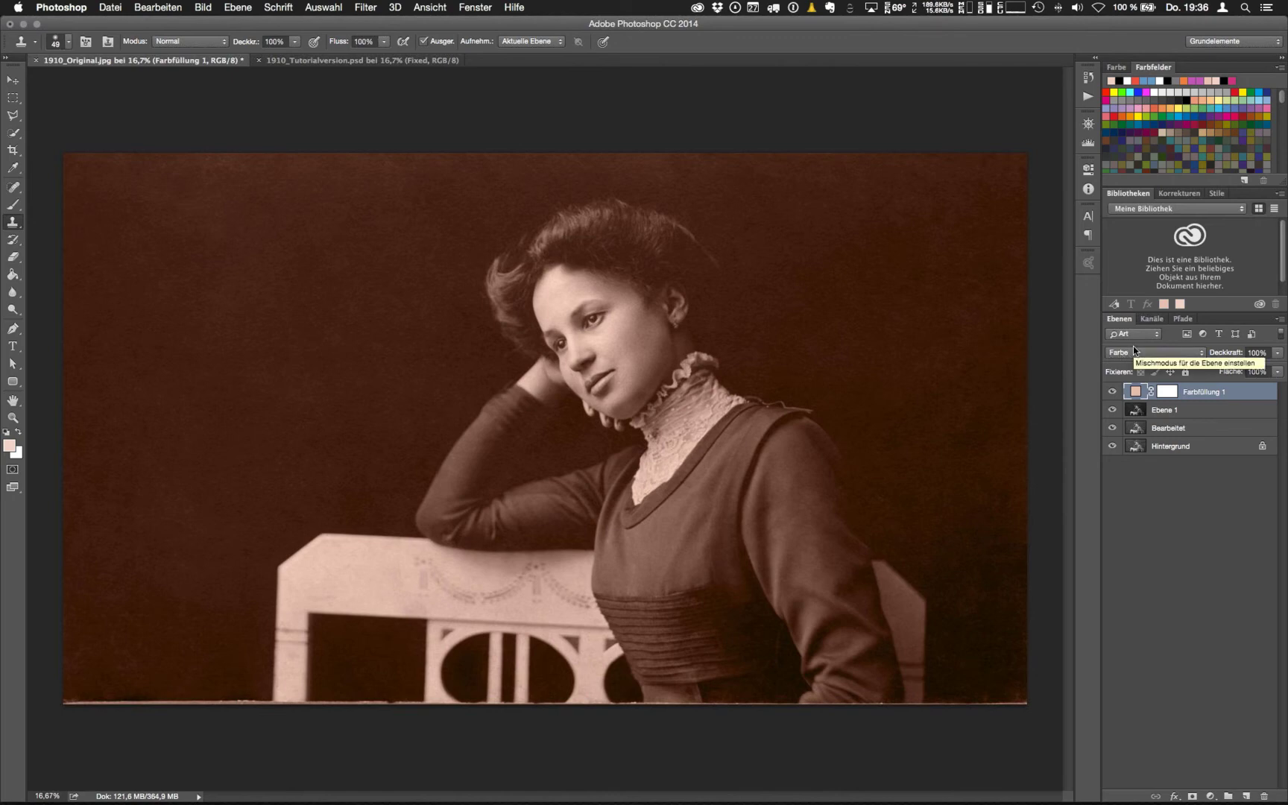
click(1160, 353)
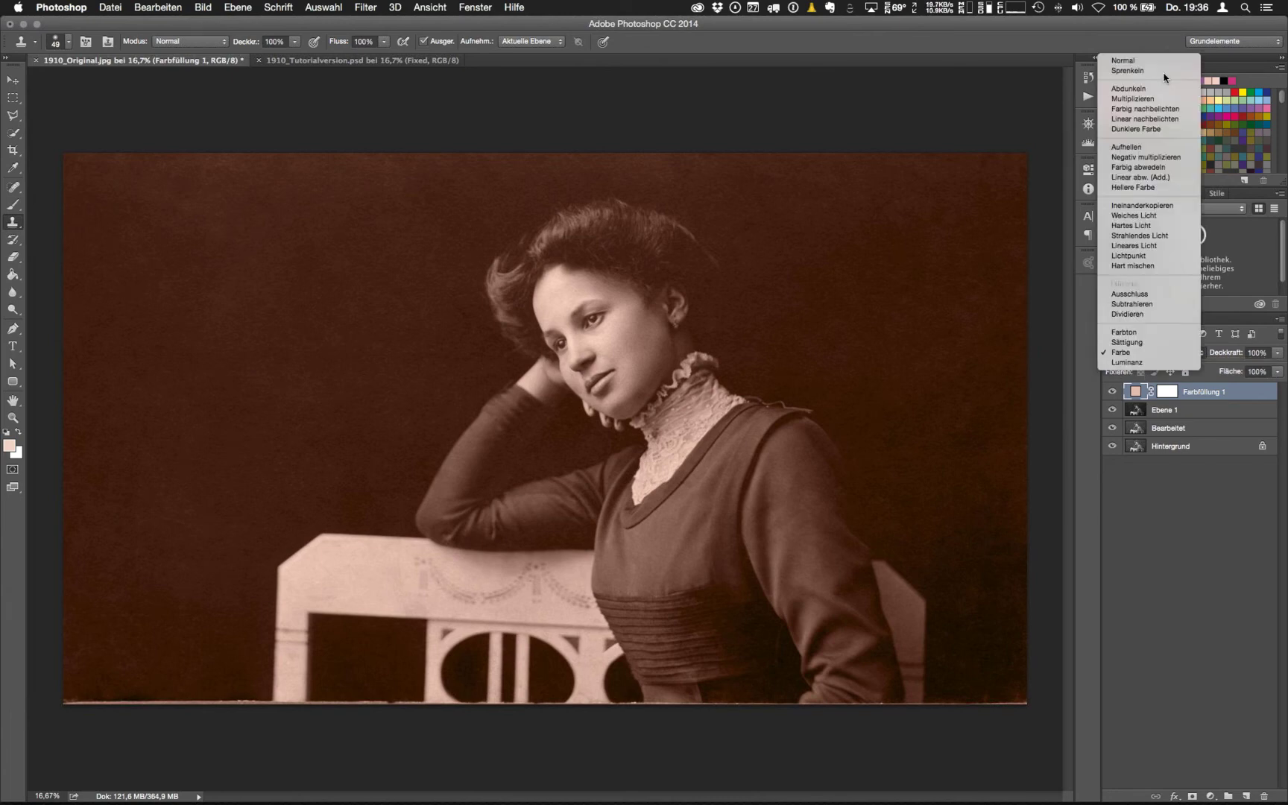
click(1154, 60)
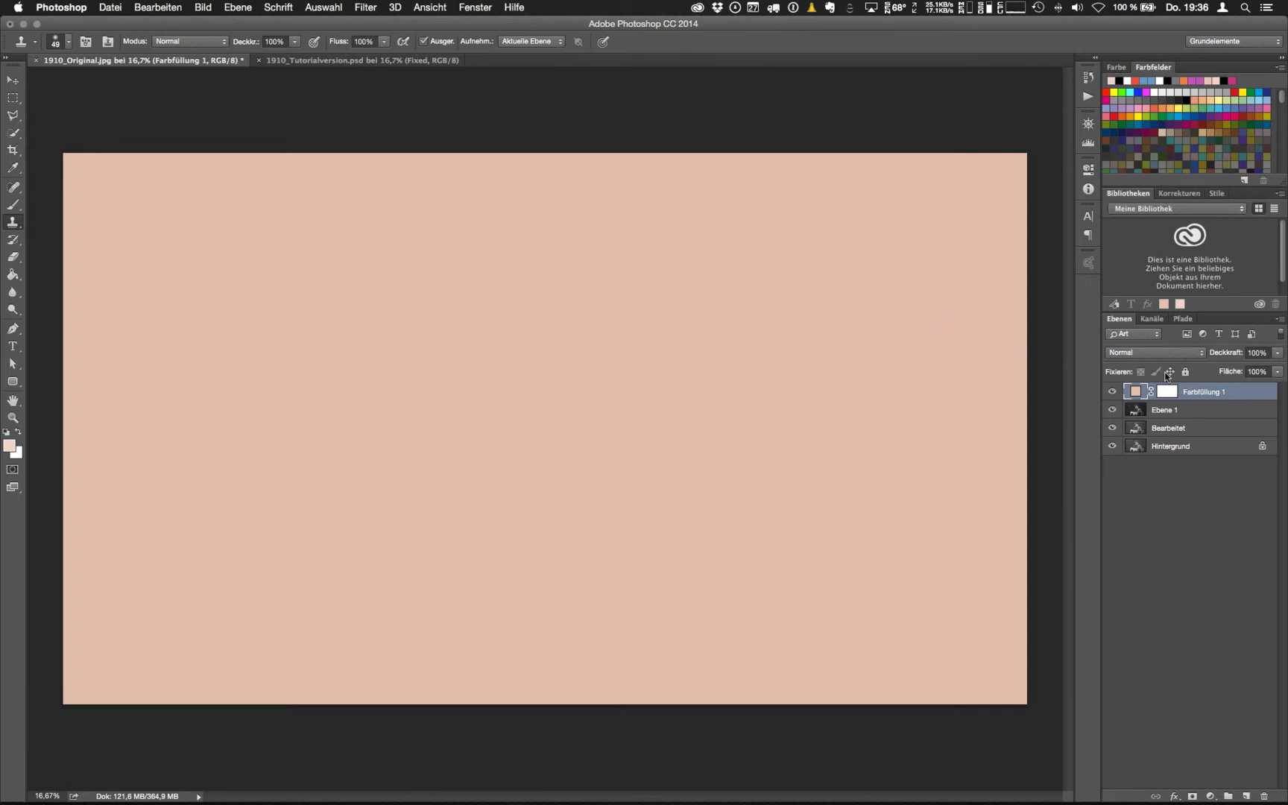
Compare the photo with the colour fill layer hidden and shown, and set that layer's blend mode to Farbe
click(1112, 392)
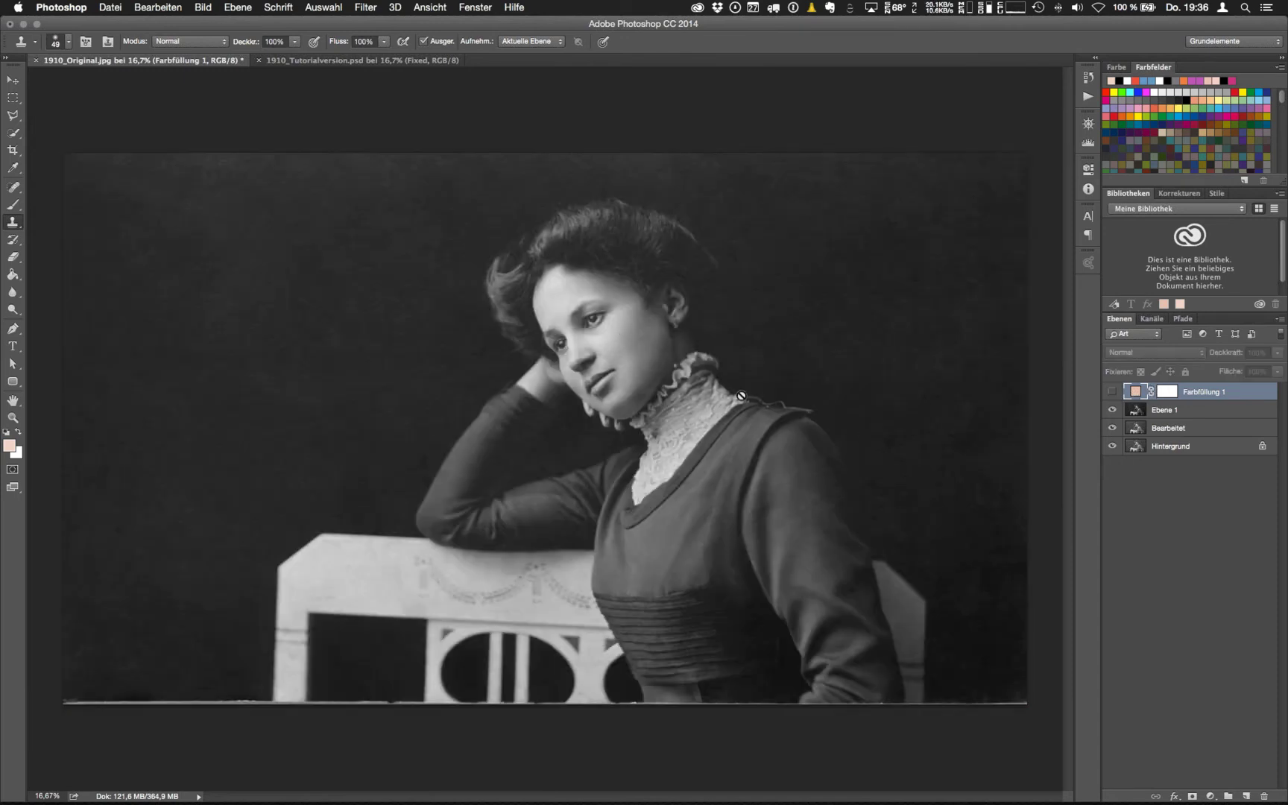
click(1112, 392)
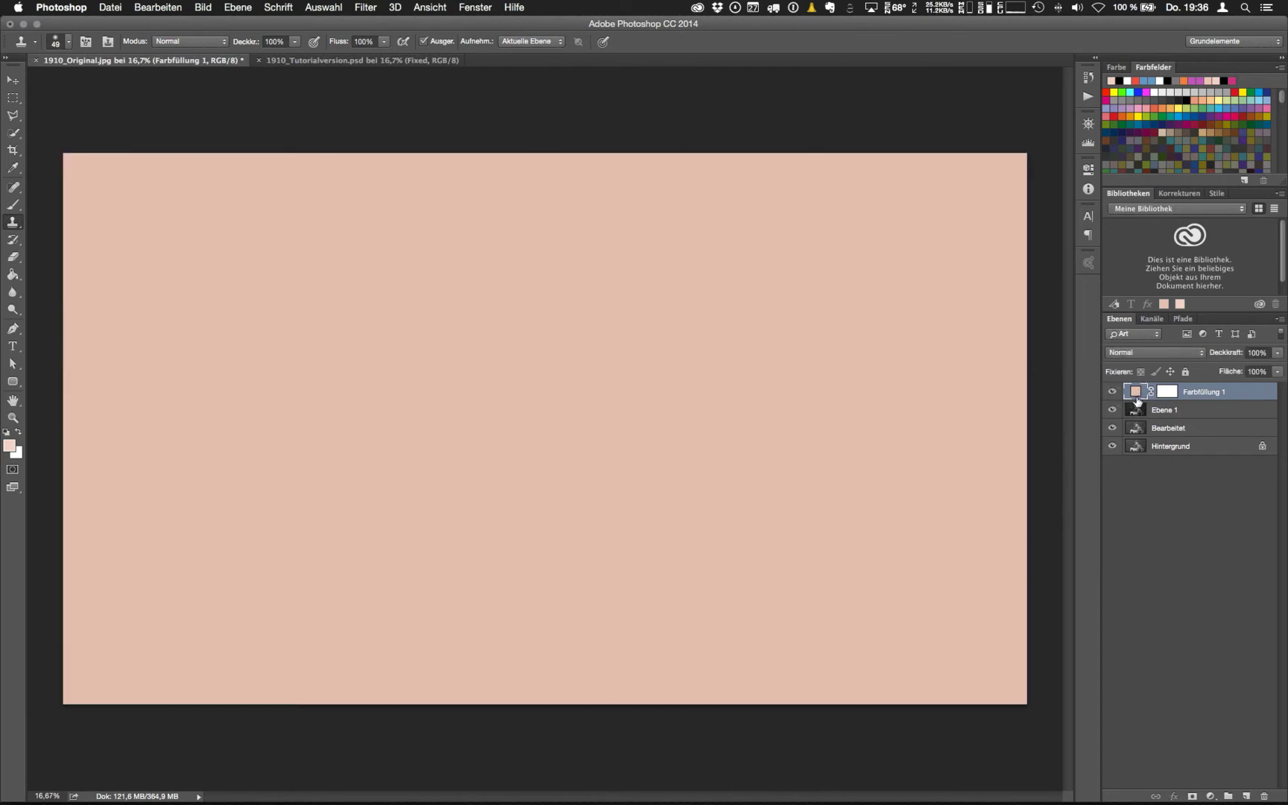
double_click(1135, 392)
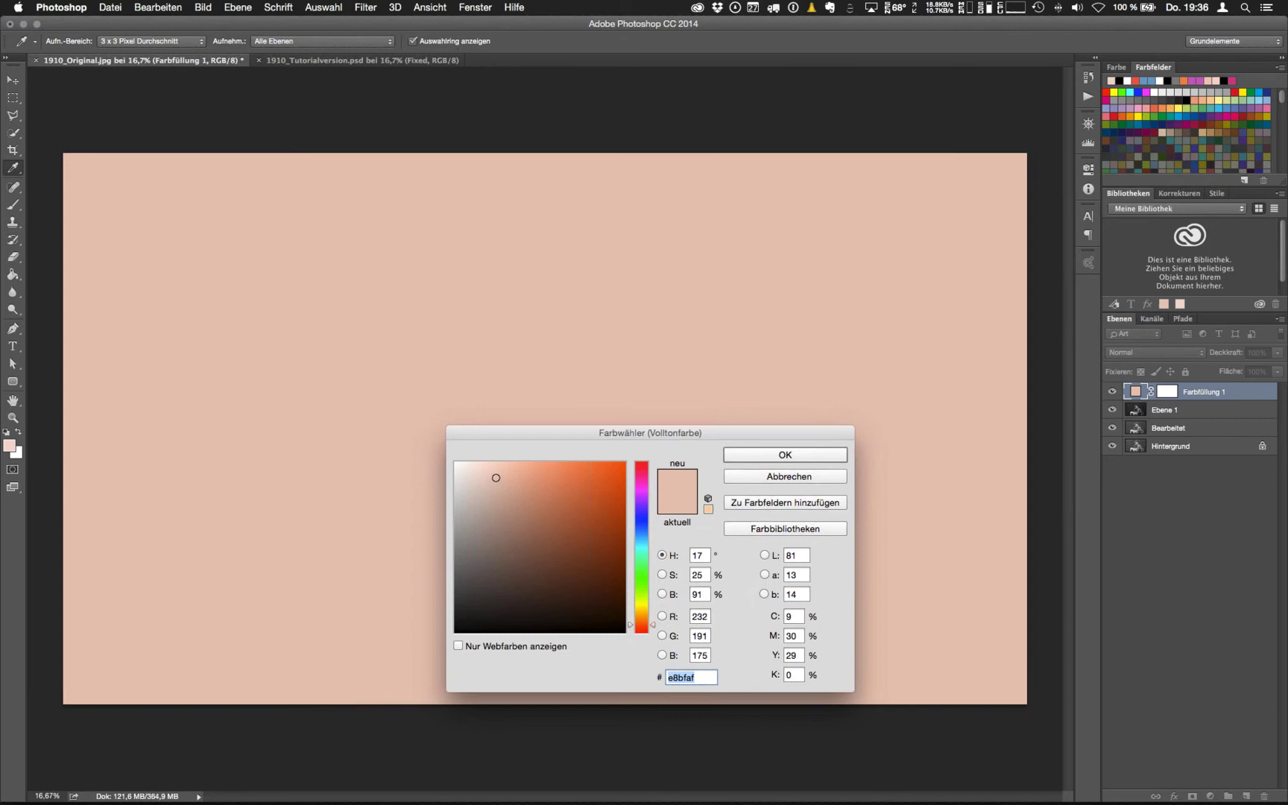
key(Return)
click(1127, 352)
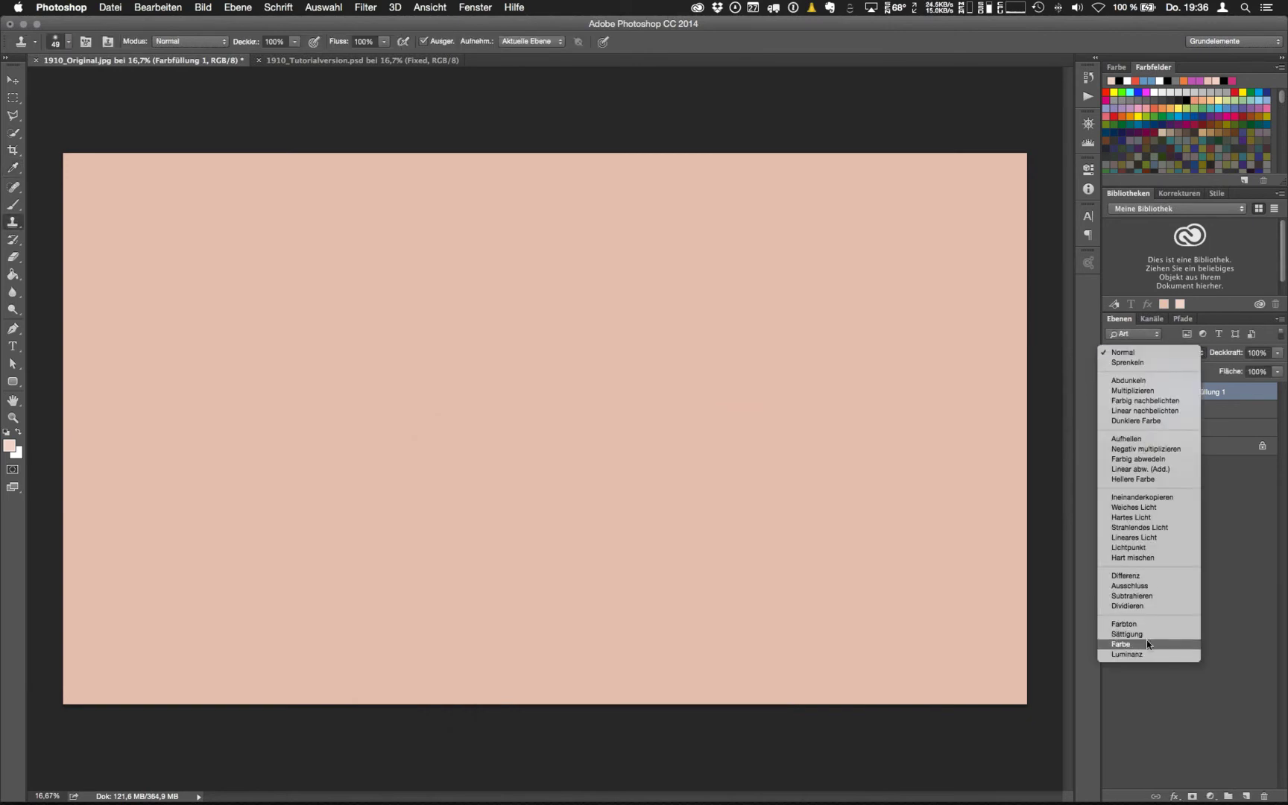
click(1147, 642)
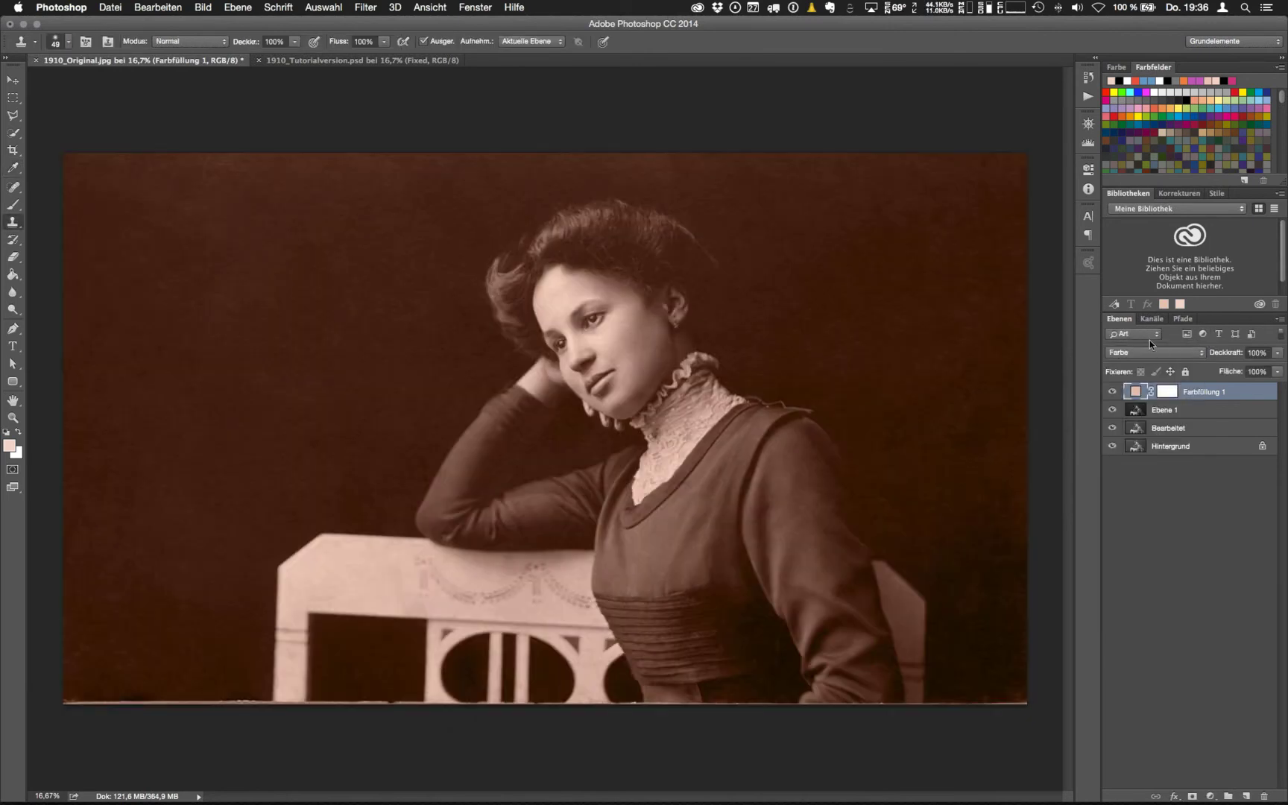
Change the colour fill layer's colour to a light skin tone with RGB values 255, 220, 200
double_click(1135, 392)
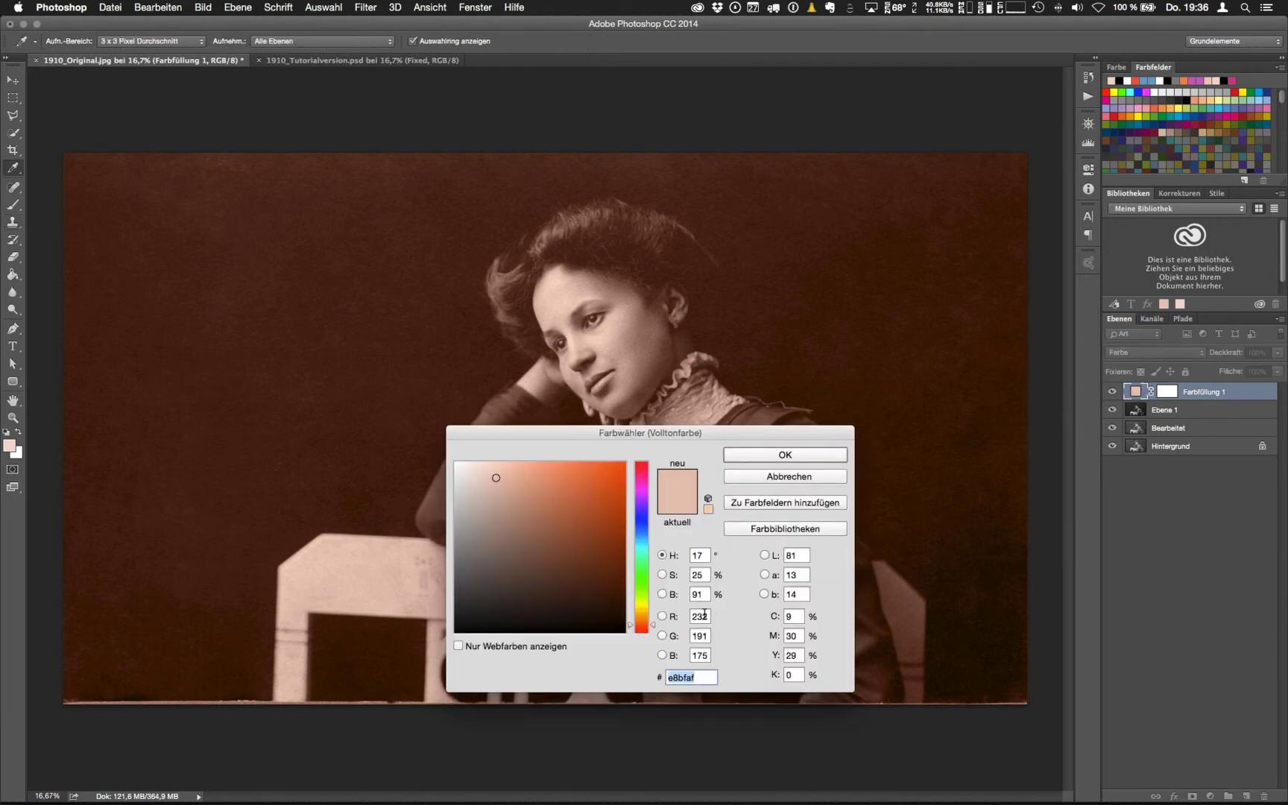
mouse_move(497, 479)
mouse_down()
mouse_move(499, 501)
mouse_move(510, 477)
mouse_move(521, 485)
mouse_move(473, 463)
mouse_move(474, 480)
mouse_up()
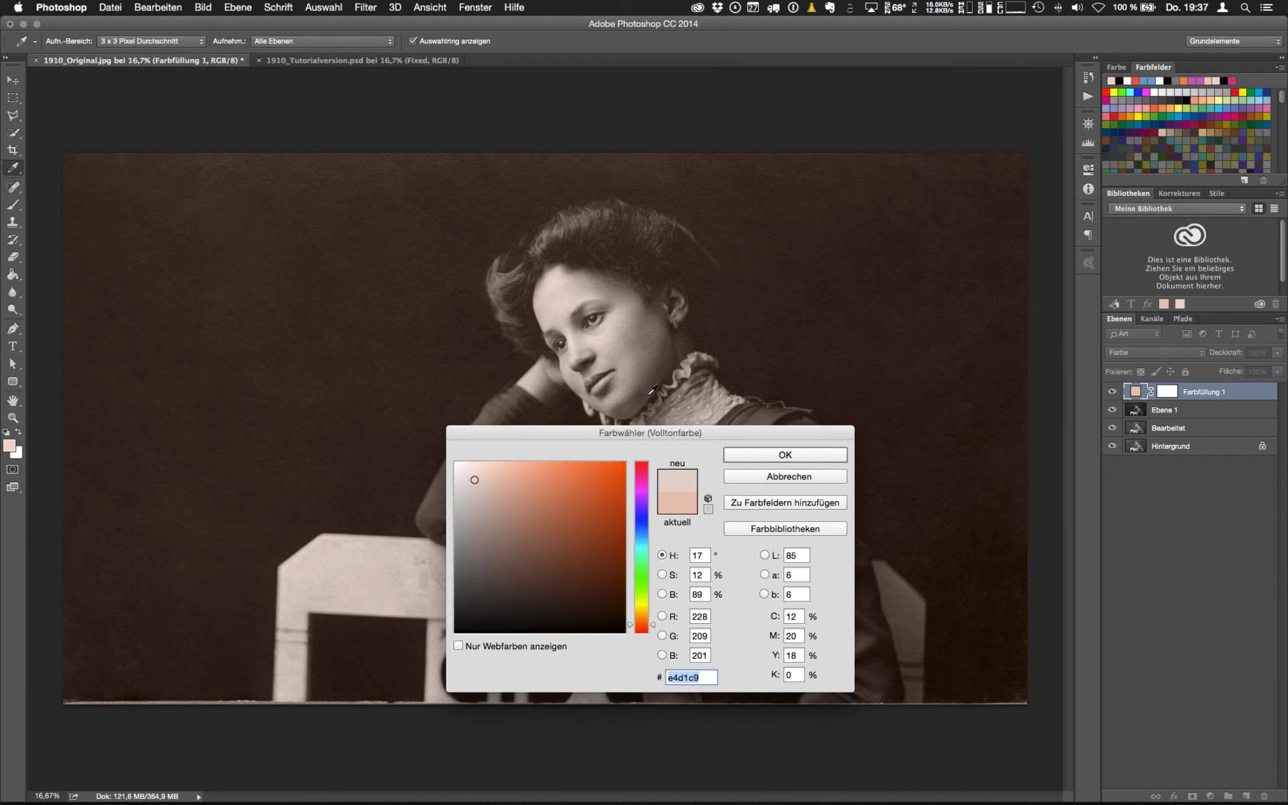
click(704, 615)
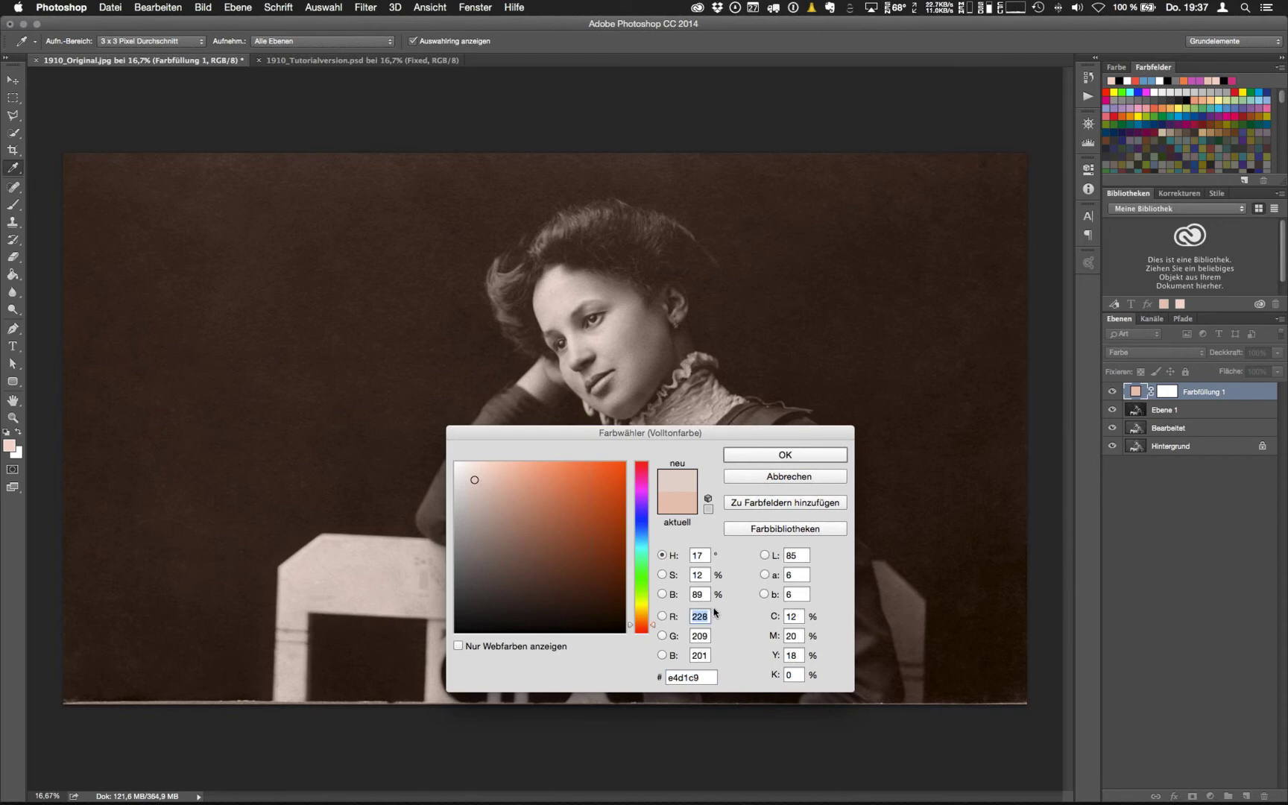
text(0)
text(255)
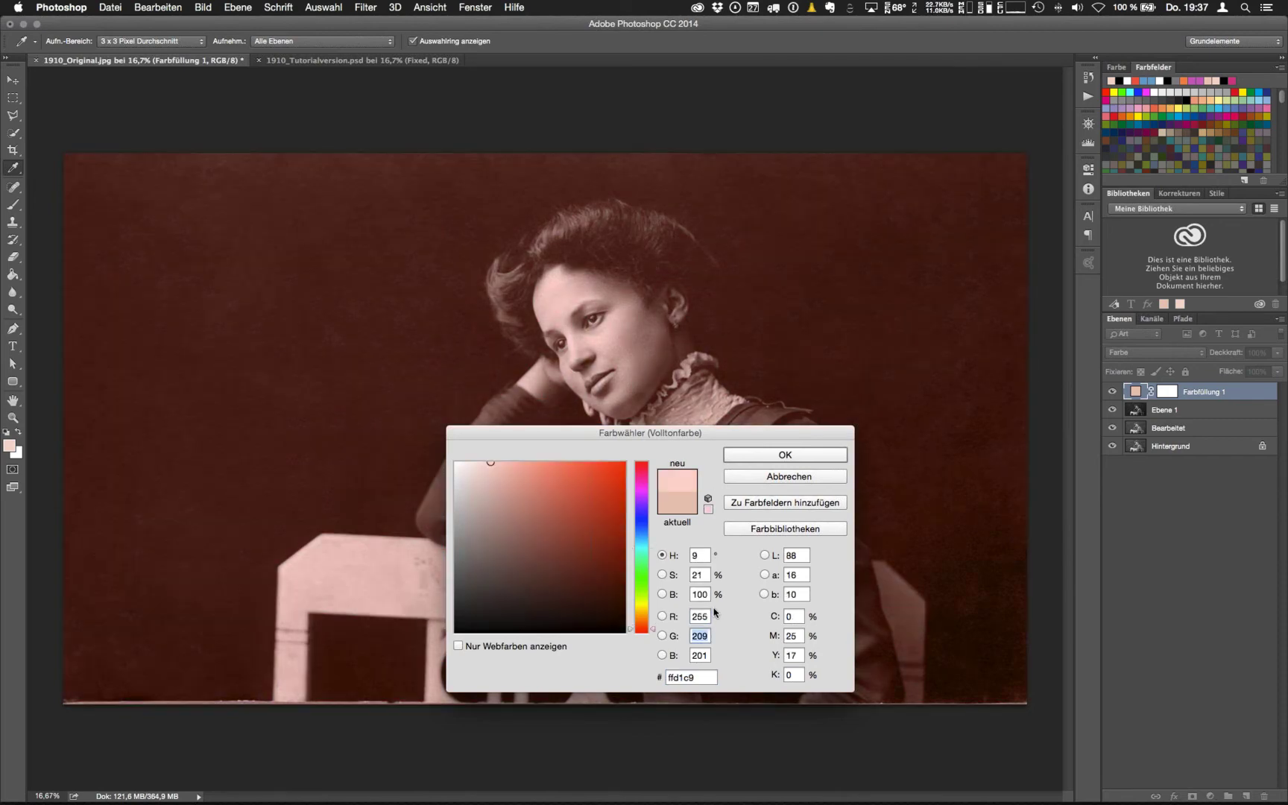
key(Tab)
text(220)
key(Tab)
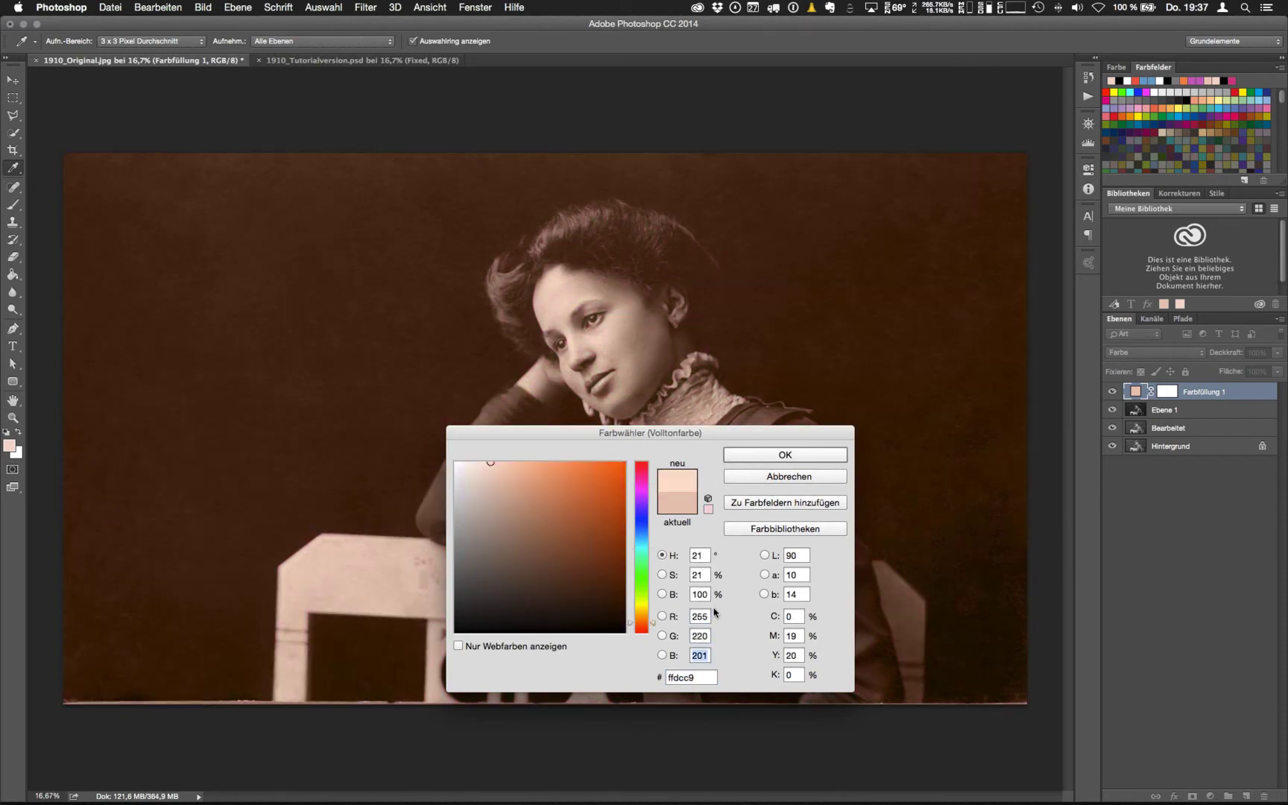
text(200)
click(781, 455)
key(s)
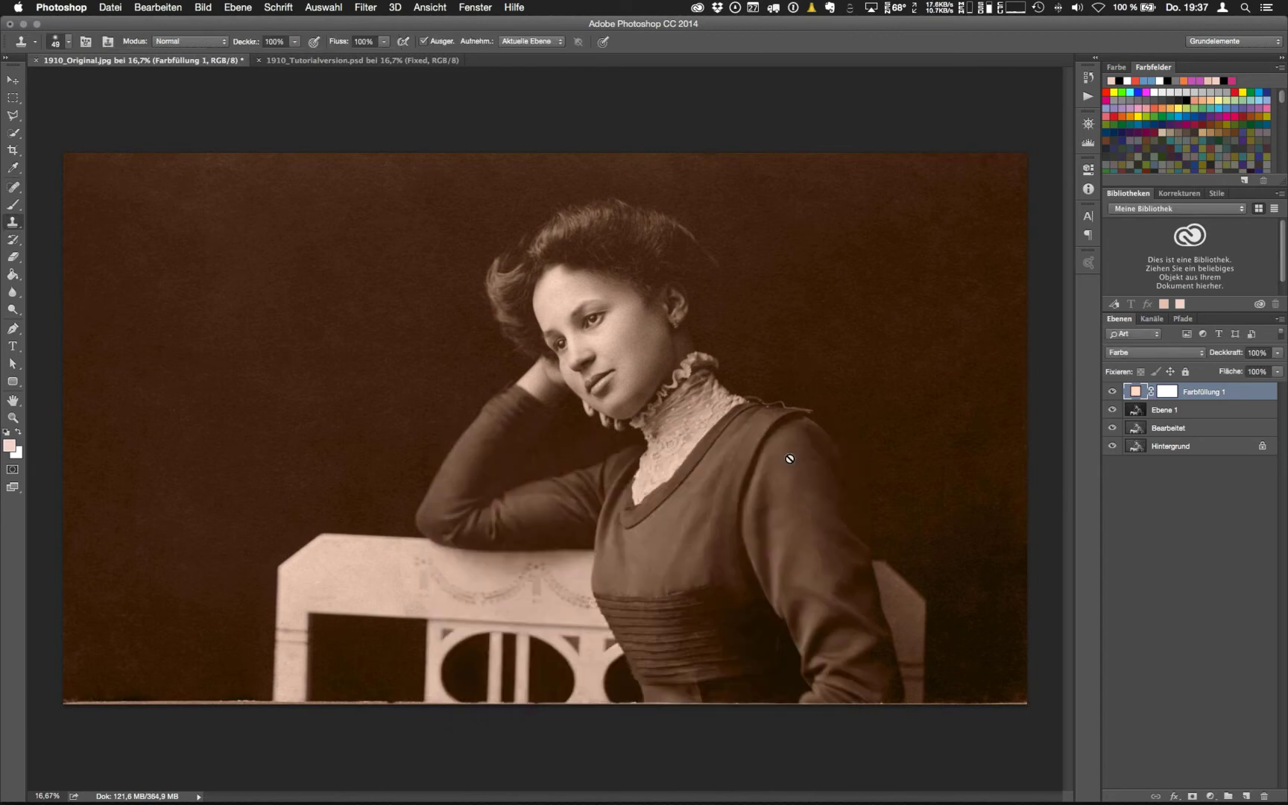
Activate the colour fill layer's mask and restore the default foreground and background colours
click(1167, 391)
key(d)
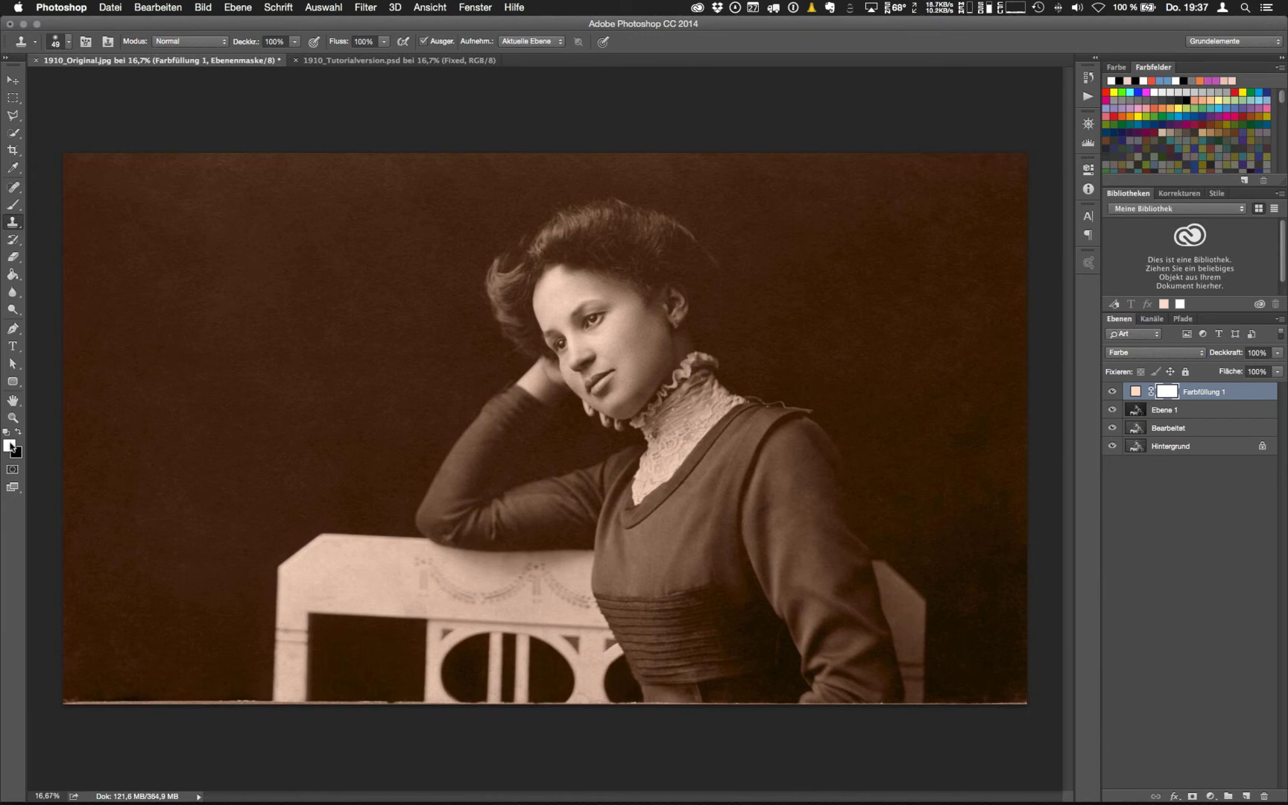
Set the foreground colour to the neutral grey 6f6f6f
click(10, 445)
click(526, 532)
click(775, 481)
click(10, 446)
text(808080)
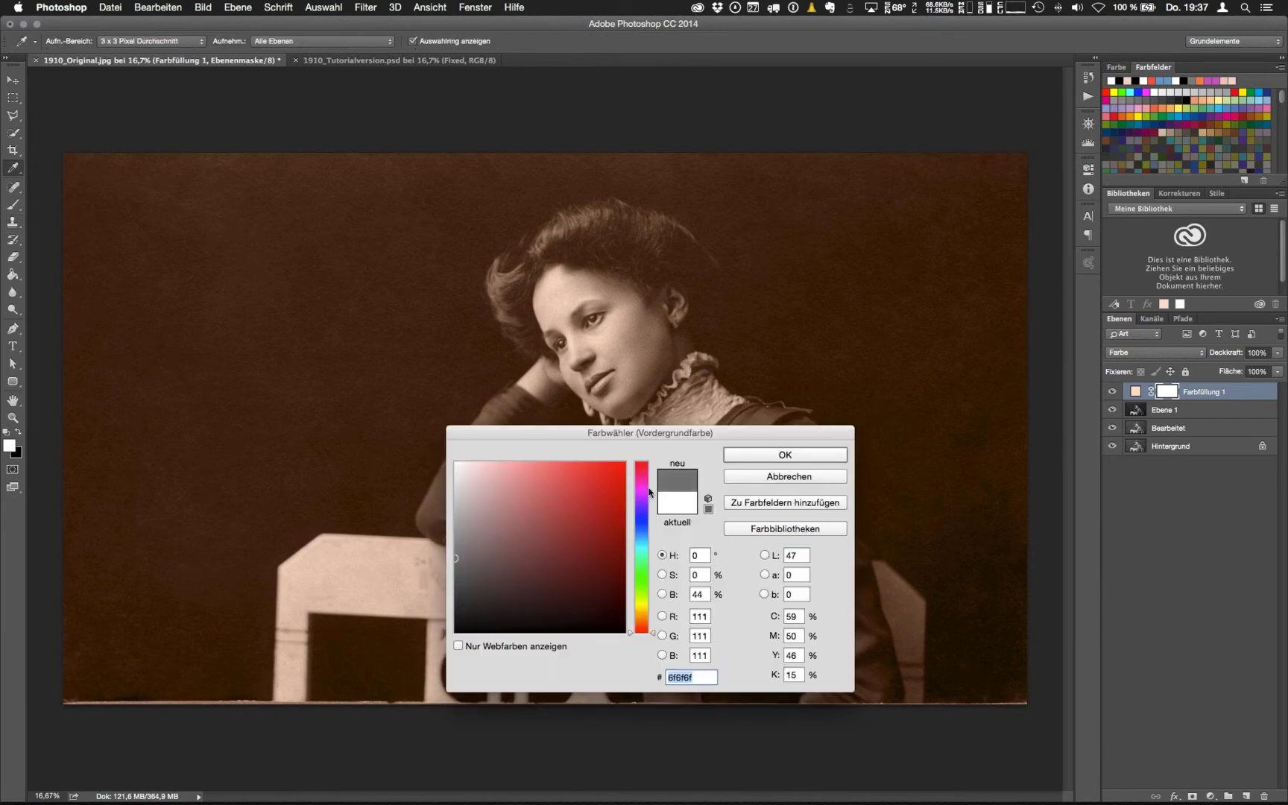
key(Return)
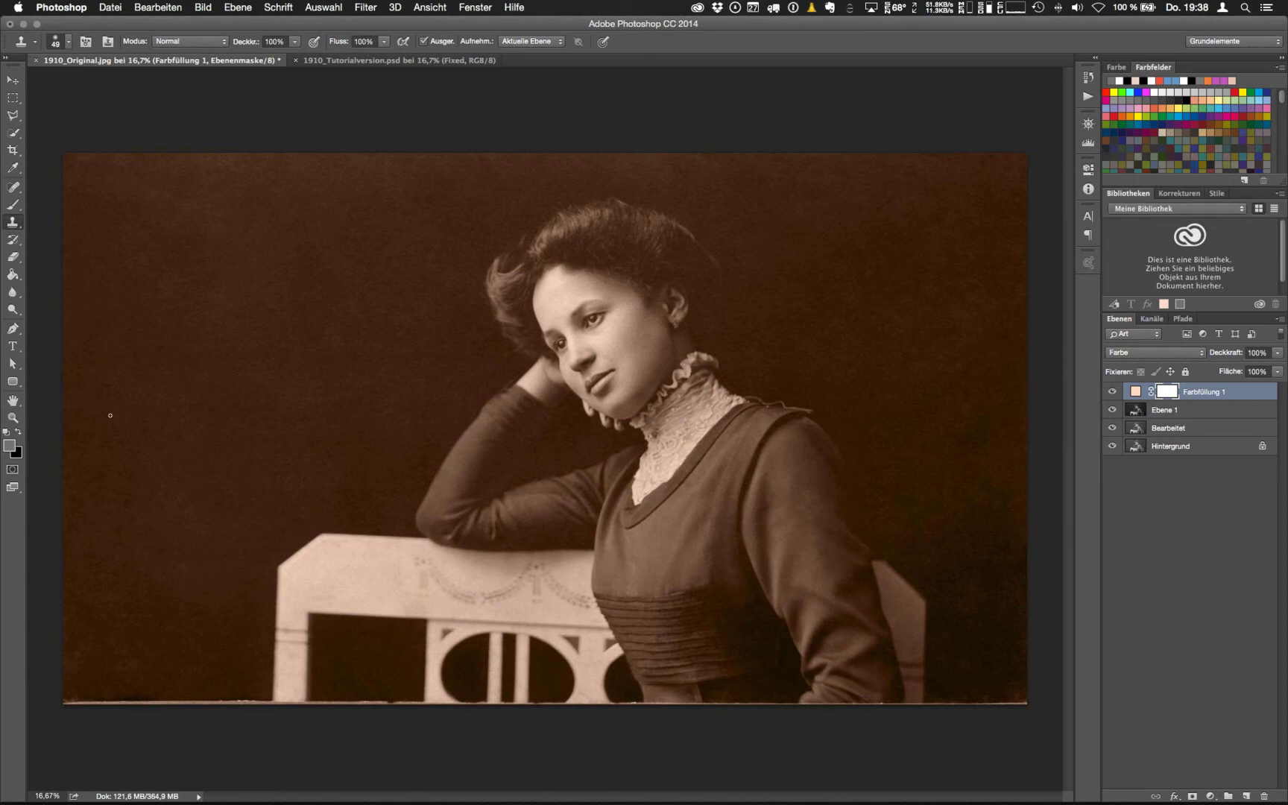
Reset the foreground and background to white and black, and invert the colour fill layer's mask to black
key(d)
key(x)
key(x)
key(x)
key(x)
key(x)
key(x)
key(x)
key(super+i)
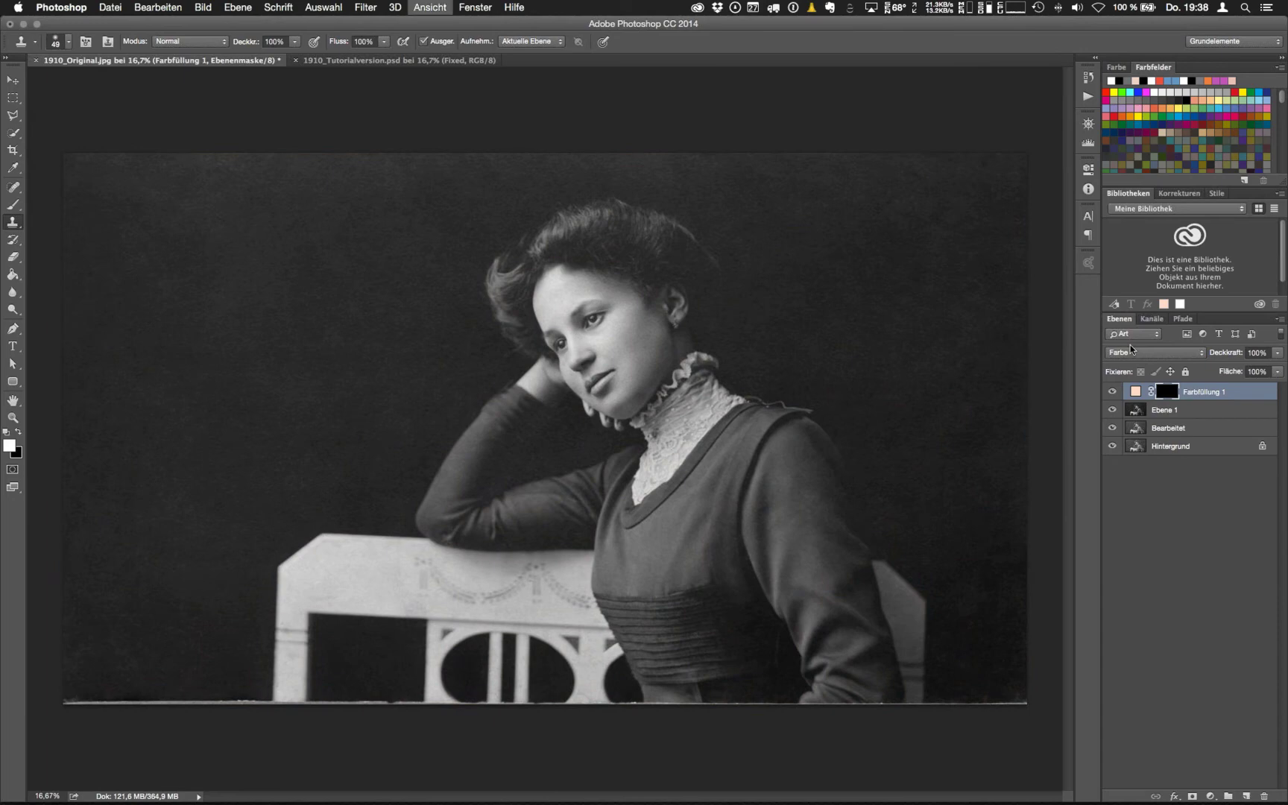
Switch to the Brush tool and set the brush size to 316 px for painting on the face
scroll(742, 304, up, 2)
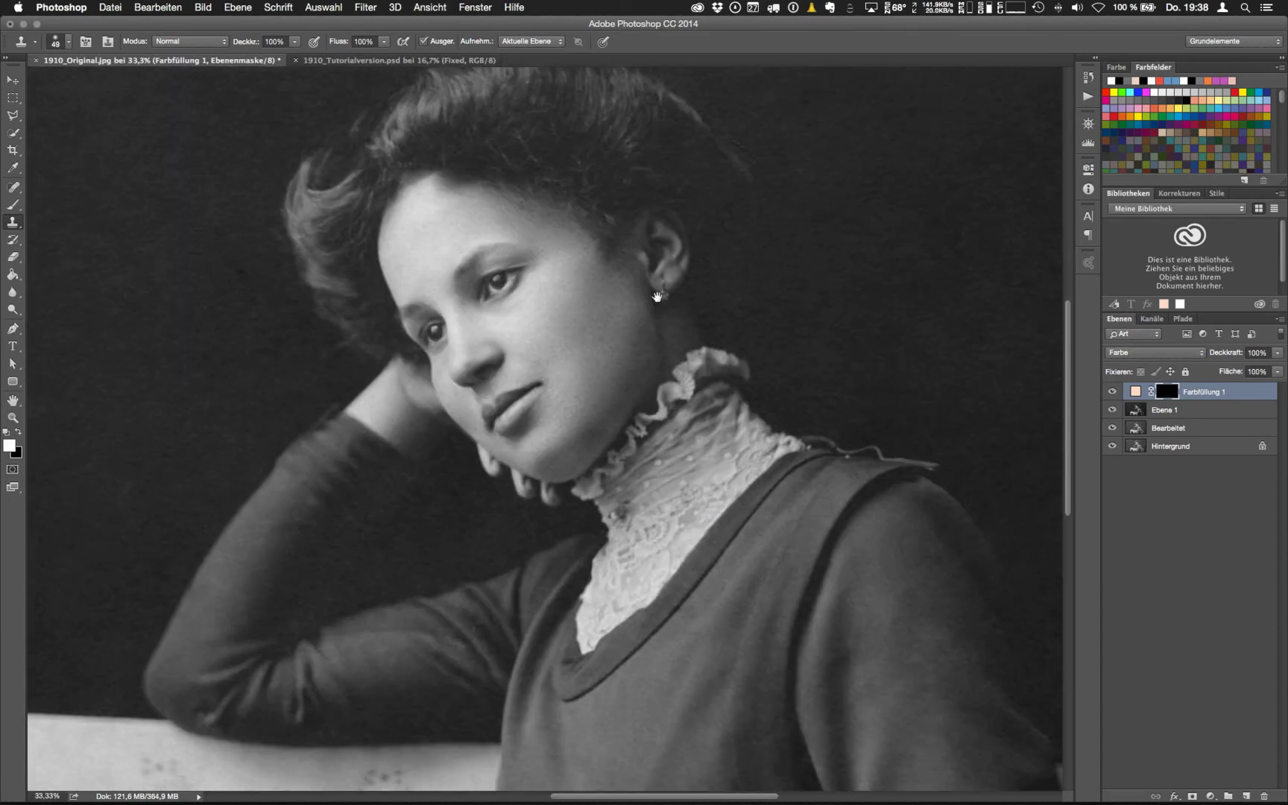
scroll(693, 335, up, 1)
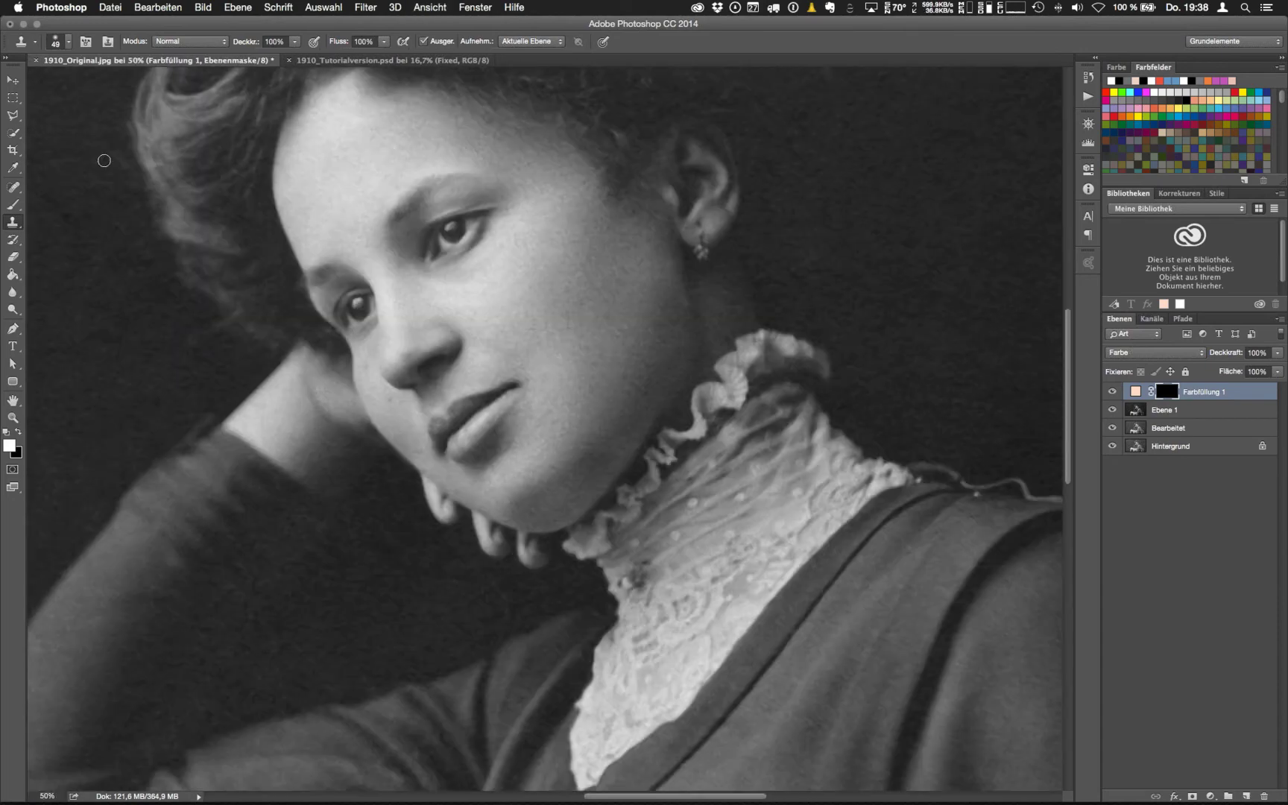
click(14, 207)
right_click(369, 253)
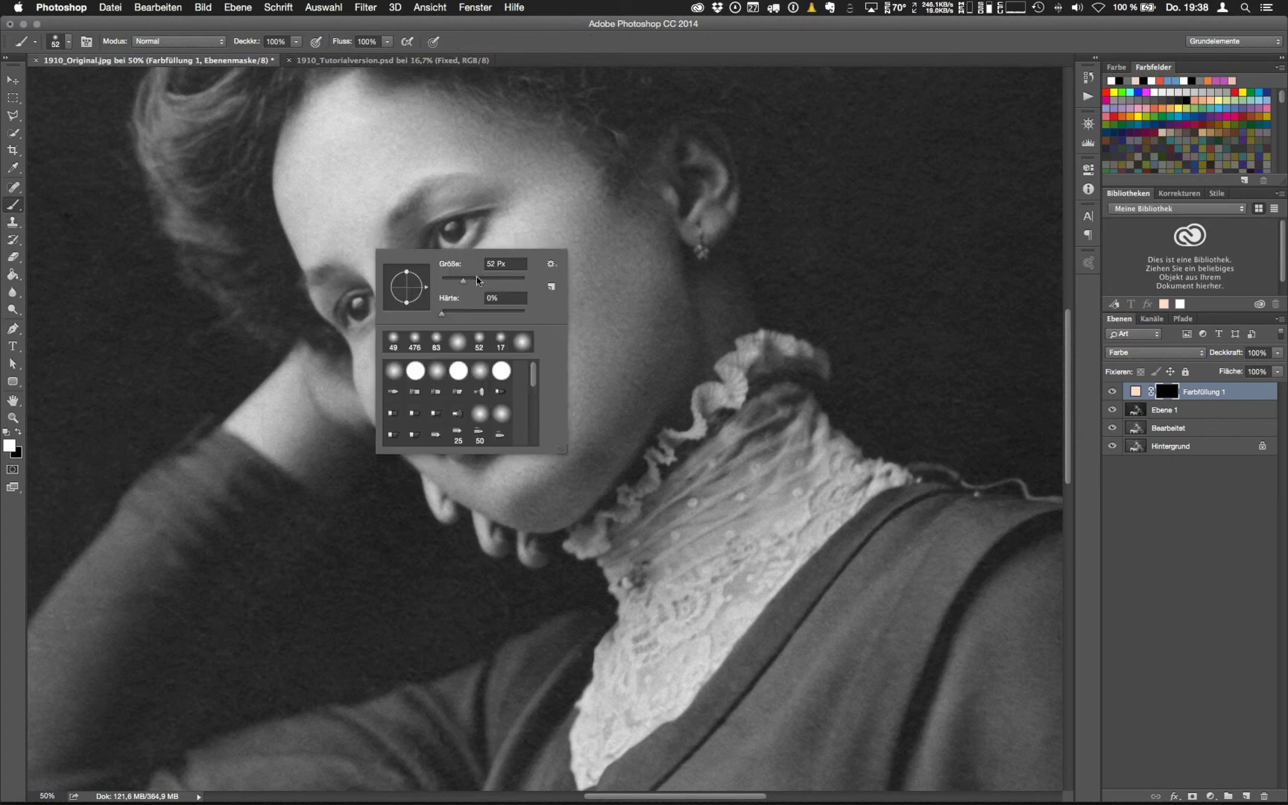
drag(479, 281, 483, 281)
click(502, 280)
drag(506, 287, 509, 286)
drag(506, 282, 507, 282)
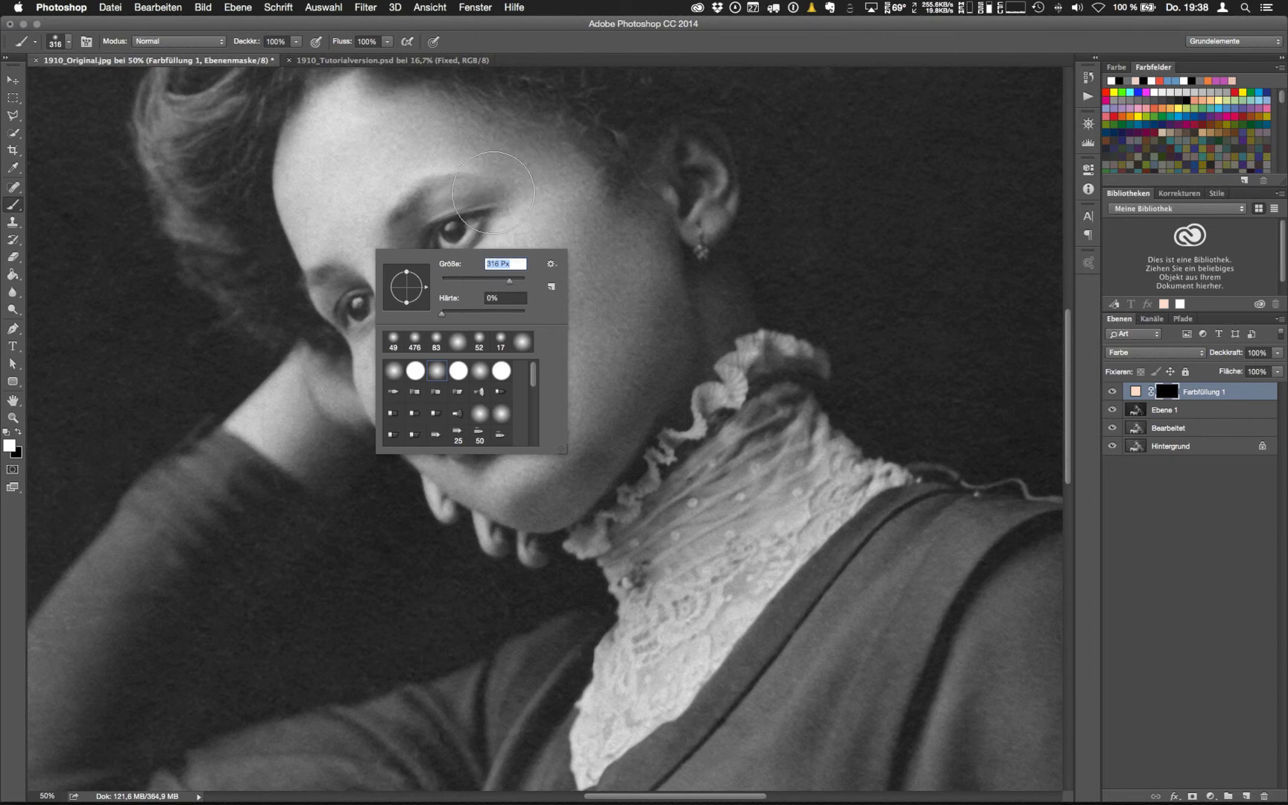
click(544, 192)
Try a white test stroke down the woman's cheek on the mask and undo it
mouse_move(544, 193)
mouse_down()
mouse_move(532, 268)
mouse_move(555, 366)
mouse_move(546, 474)
mouse_up()
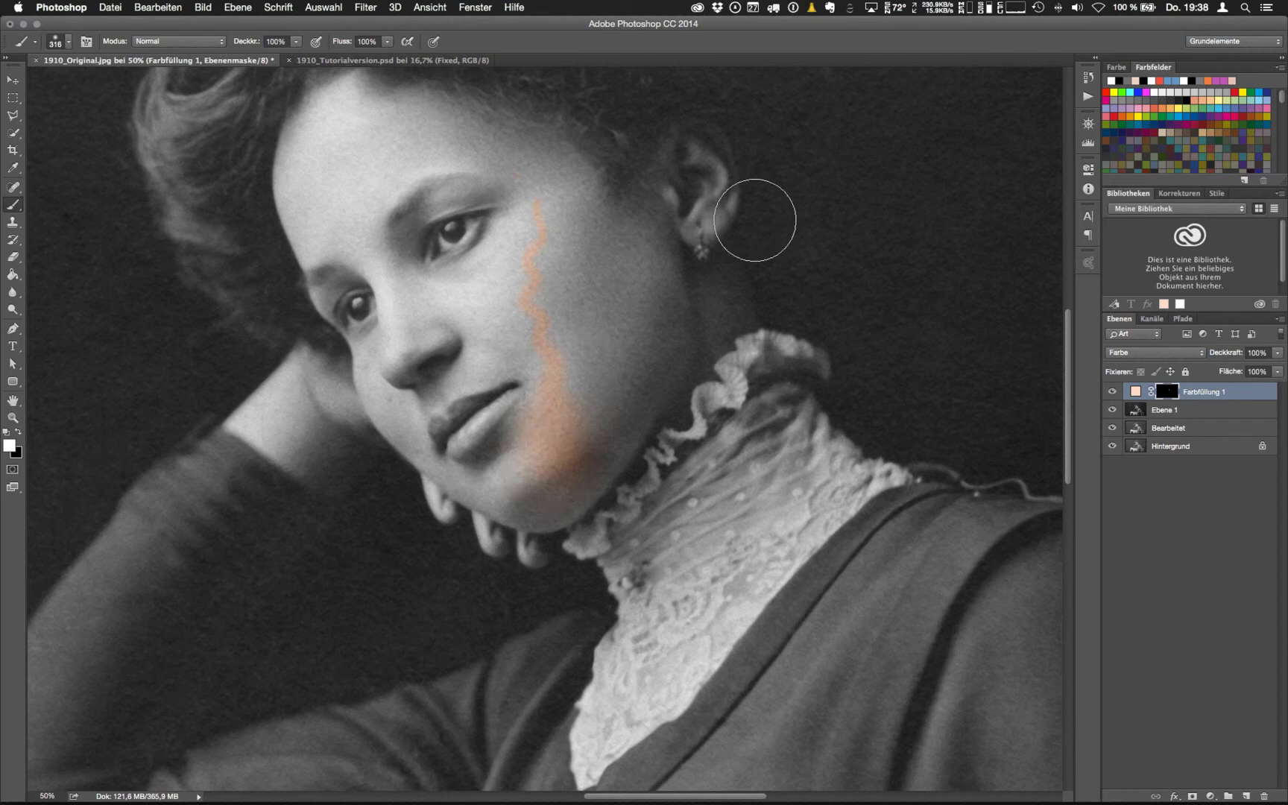
key(super+z)
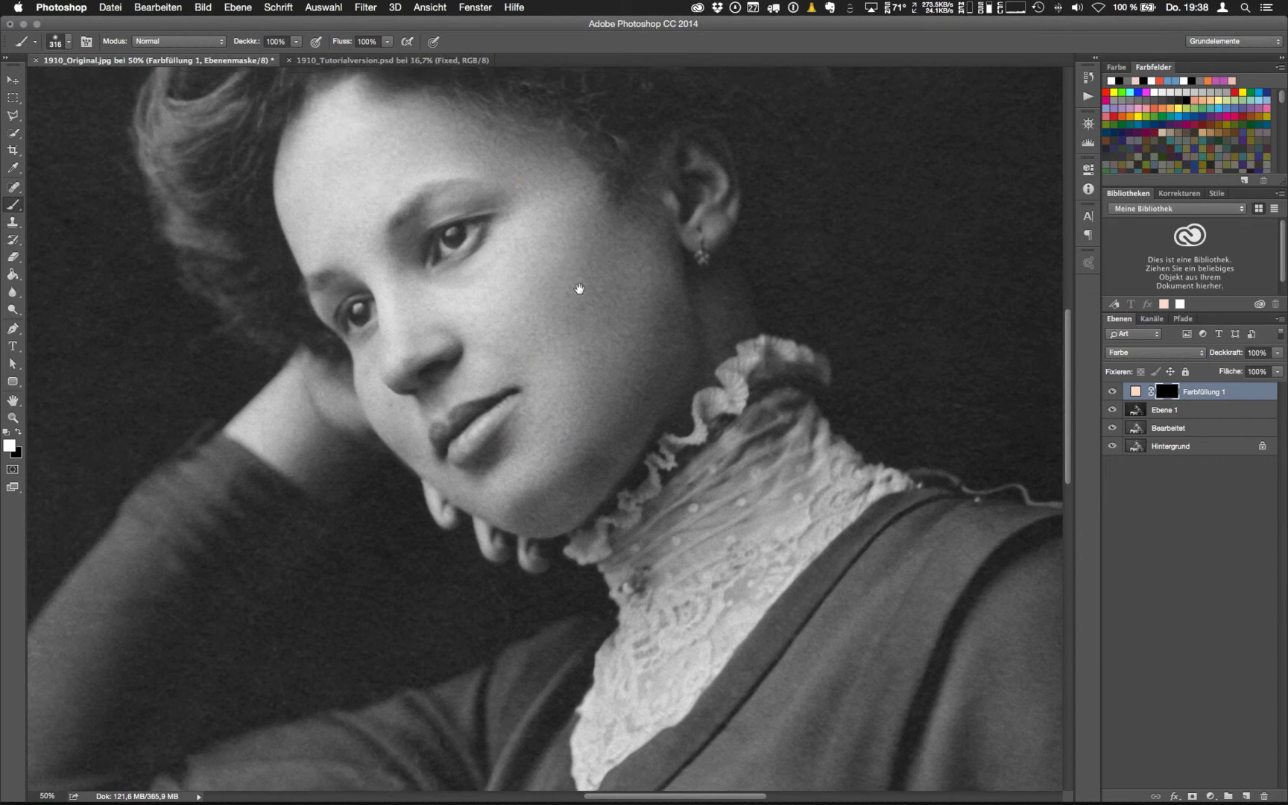
Paint white on the mask over the woman's face, ear, neck, wrist and fingers to reveal the skin tone
scroll(585, 291, up, 3)
mouse_move(351, 195)
mouse_down()
mouse_move(370, 217)
mouse_move(347, 229)
mouse_move(375, 213)
mouse_move(377, 196)
mouse_move(360, 189)
mouse_move(439, 184)
mouse_move(607, 264)
mouse_move(467, 316)
mouse_move(483, 268)
mouse_move(410, 284)
mouse_move(382, 269)
mouse_move(390, 354)
mouse_move(381, 328)
mouse_move(425, 436)
mouse_move(430, 427)
mouse_move(506, 513)
mouse_move(502, 478)
mouse_move(569, 540)
mouse_move(599, 436)
mouse_move(533, 419)
mouse_move(564, 338)
mouse_move(621, 318)
mouse_move(710, 235)
mouse_move(716, 213)
mouse_move(707, 342)
mouse_move(630, 469)
mouse_move(679, 436)
mouse_move(617, 479)
mouse_move(575, 540)
mouse_up()
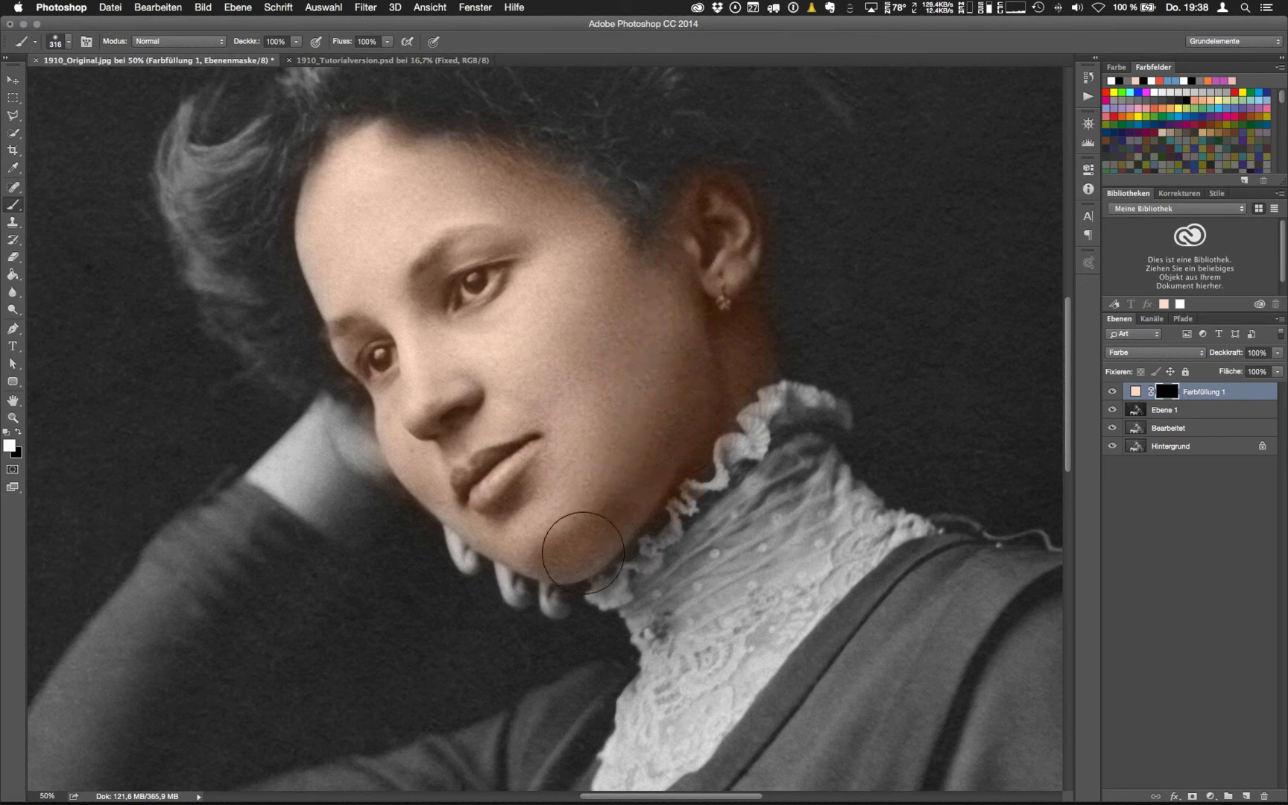
mouse_move(344, 408)
mouse_down()
mouse_move(284, 461)
mouse_move(332, 416)
mouse_move(276, 473)
mouse_move(282, 483)
mouse_move(250, 472)
mouse_move(273, 457)
mouse_move(260, 467)
mouse_move(292, 499)
mouse_move(277, 494)
mouse_move(361, 548)
mouse_move(400, 486)
mouse_move(386, 419)
mouse_move(319, 498)
mouse_move(230, 453)
mouse_move(398, 434)
mouse_up()
key(super+z)
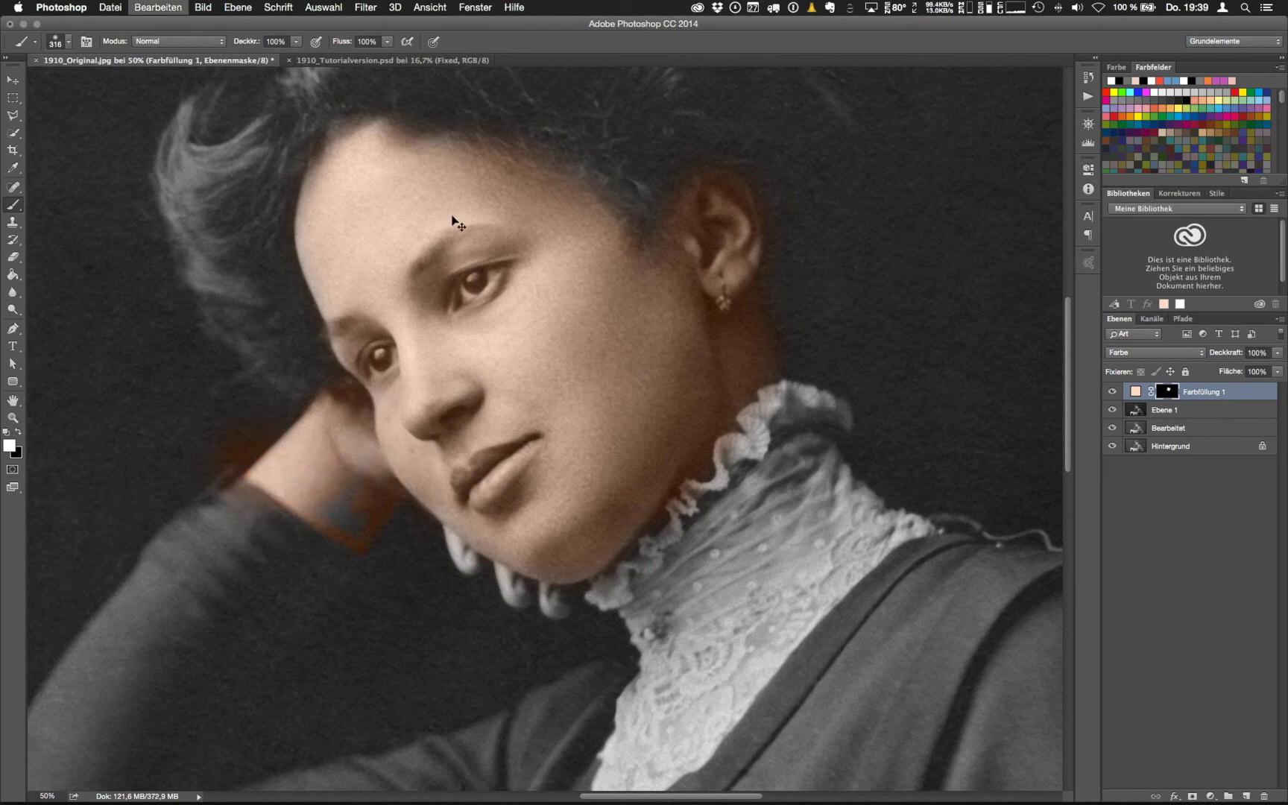
mouse_move(288, 460)
mouse_down()
mouse_move(359, 495)
mouse_move(383, 462)
mouse_up()
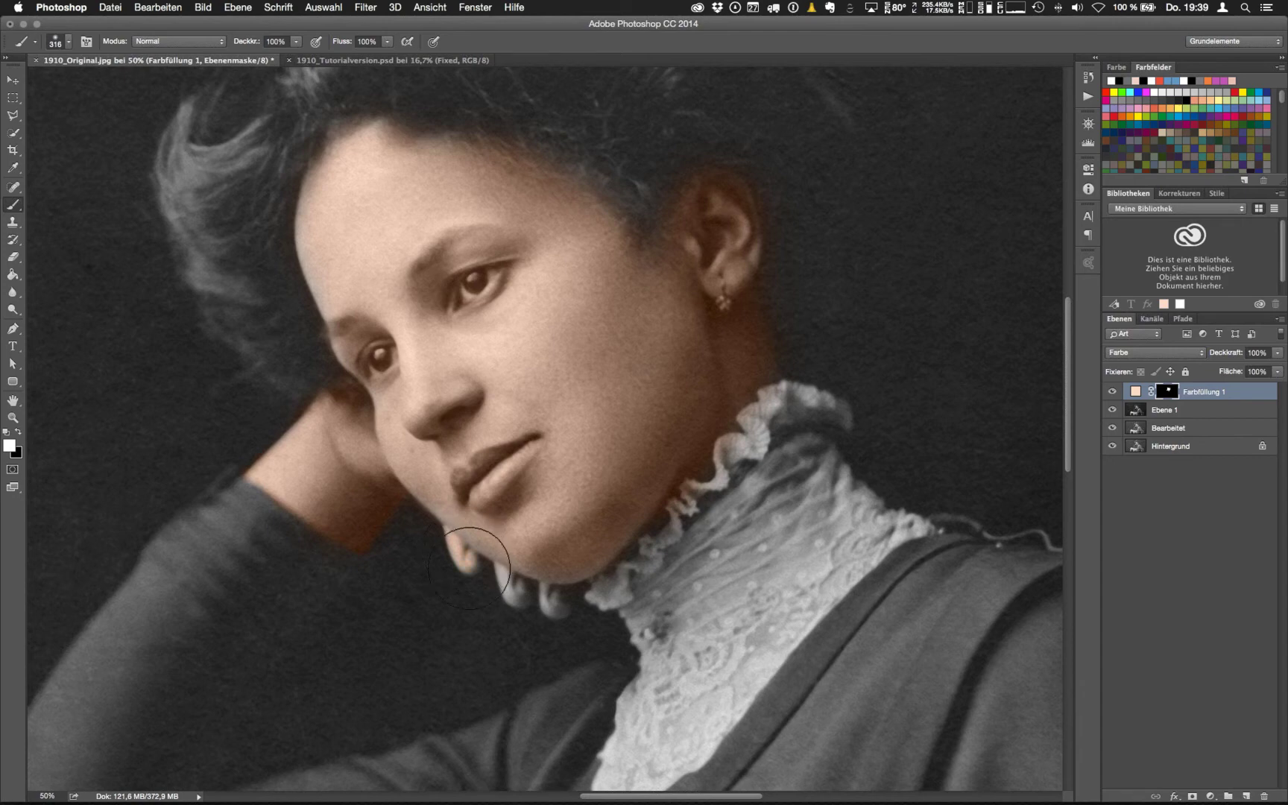
mouse_move(510, 590)
mouse_down()
mouse_move(517, 555)
mouse_move(531, 575)
mouse_move(519, 603)
mouse_move(494, 532)
mouse_move(564, 589)
mouse_move(546, 609)
mouse_move(560, 604)
mouse_move(537, 571)
mouse_up()
Refine the mask edges around the fingers beneath the chin, alternating between black and white paint
key(super+plus)
key(super+plus)
key(super+plus)
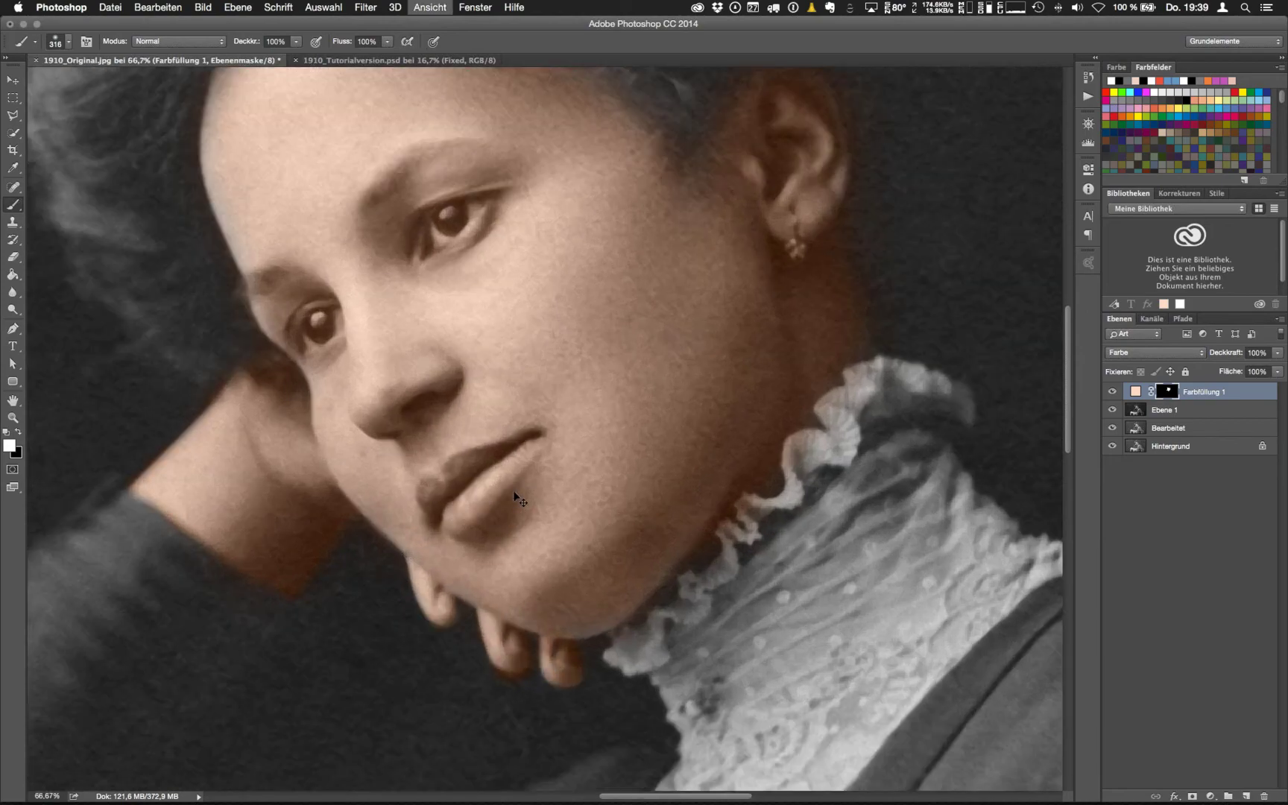
drag(518, 753, 460, 524)
key(x)
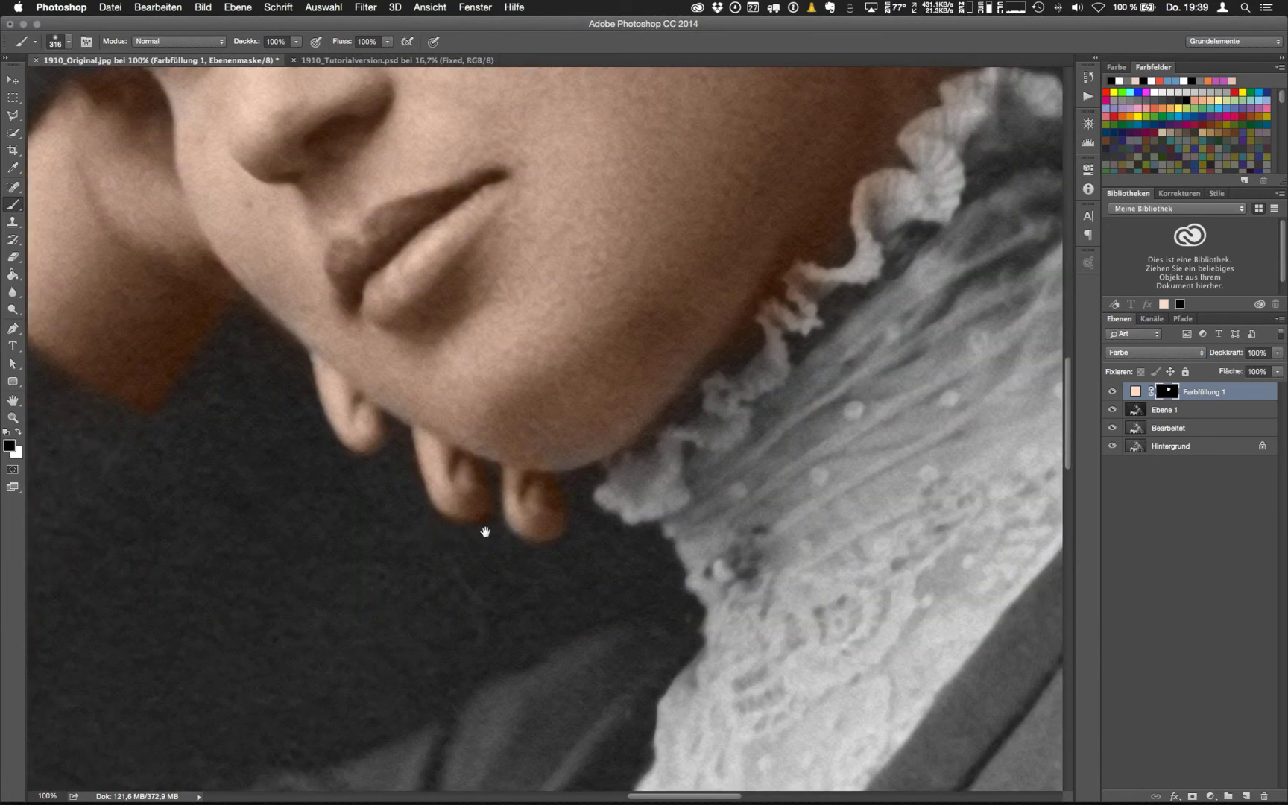
key(x)
scroll(582, 351, up, 5)
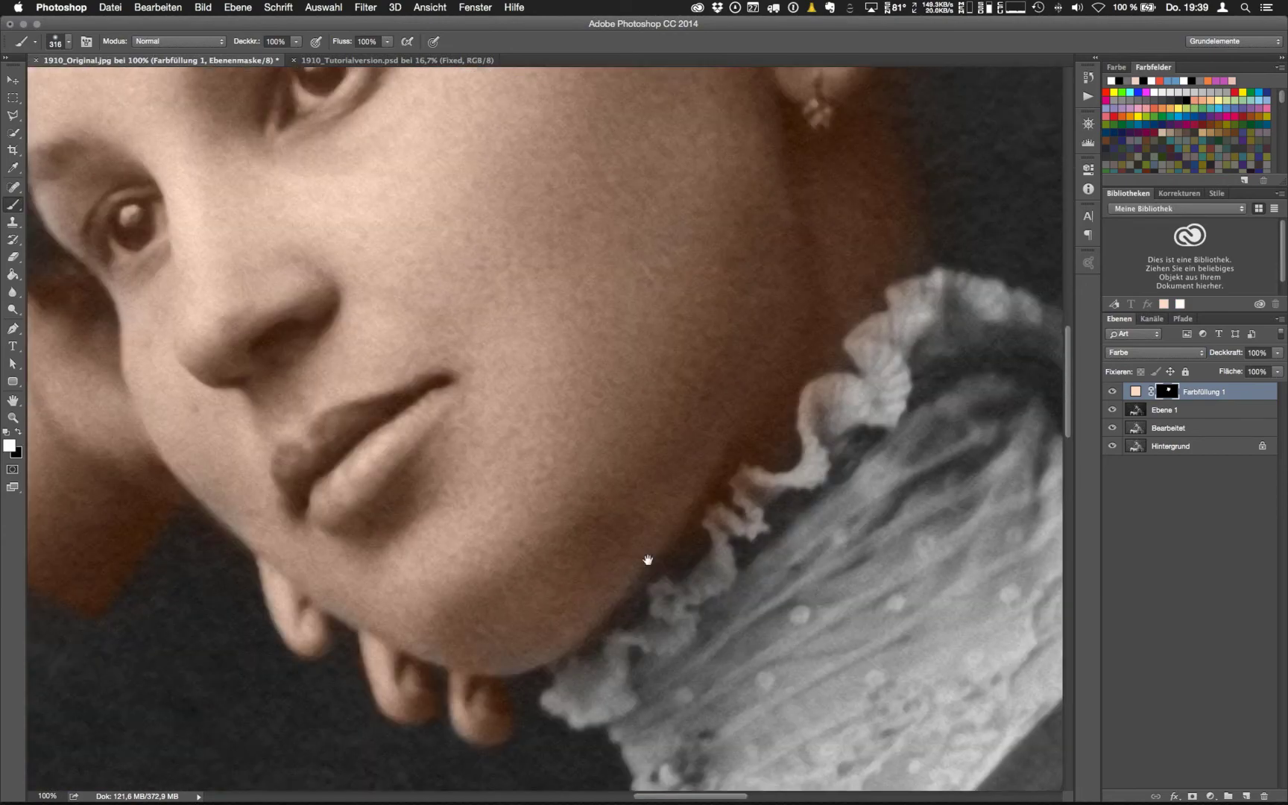
scroll(648, 559, down, 1)
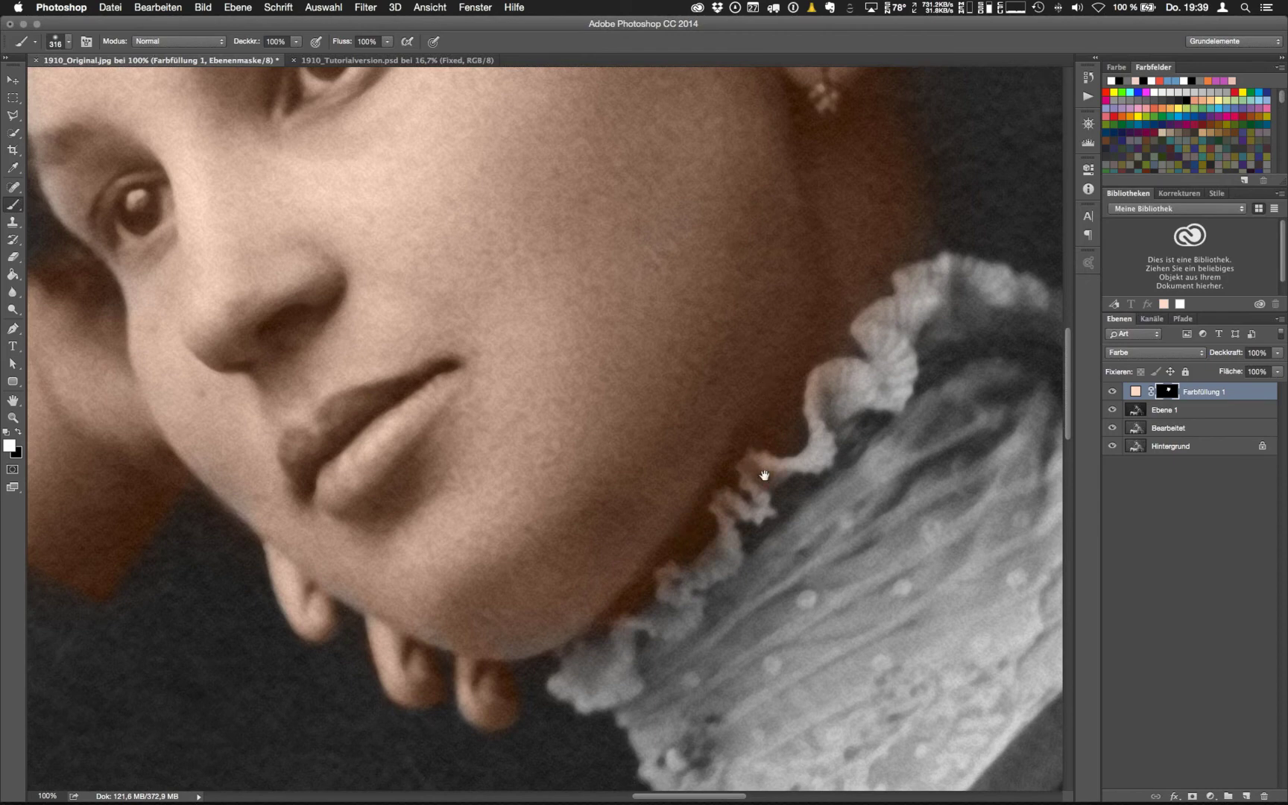
Clean up the mask along the jaw and neck so the skin tone is removed from the ruffled collar
key(x)
key(x)
key(x)
key(x)
key(x)
key(x)
key(x)
Paint black on the mask over the earring to remove the skin tone from it
scroll(810, 431, up, 10)
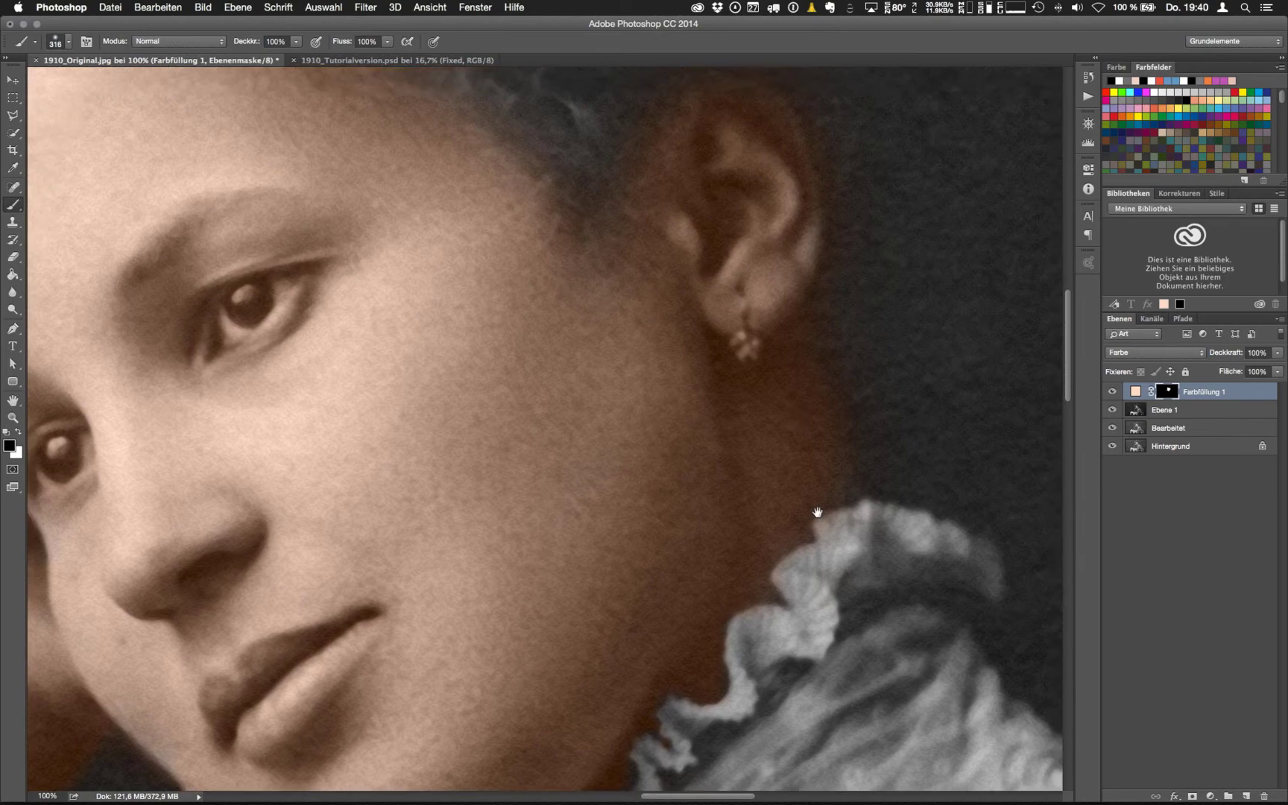
scroll(850, 447, down, 2)
scroll(850, 448, left, 1)
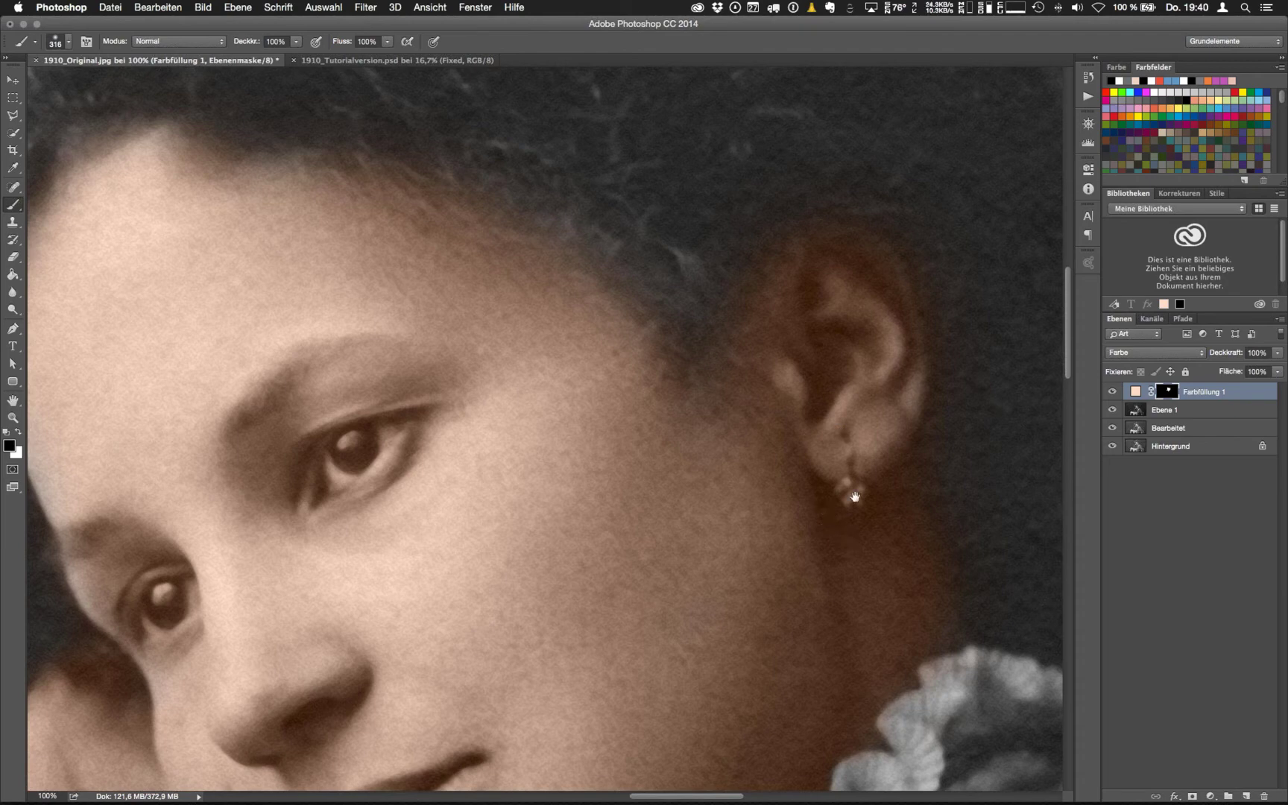
drag(851, 496, 840, 438)
key(super+minus)
key(super+minus)
key(super+minus)
key(super+minus)
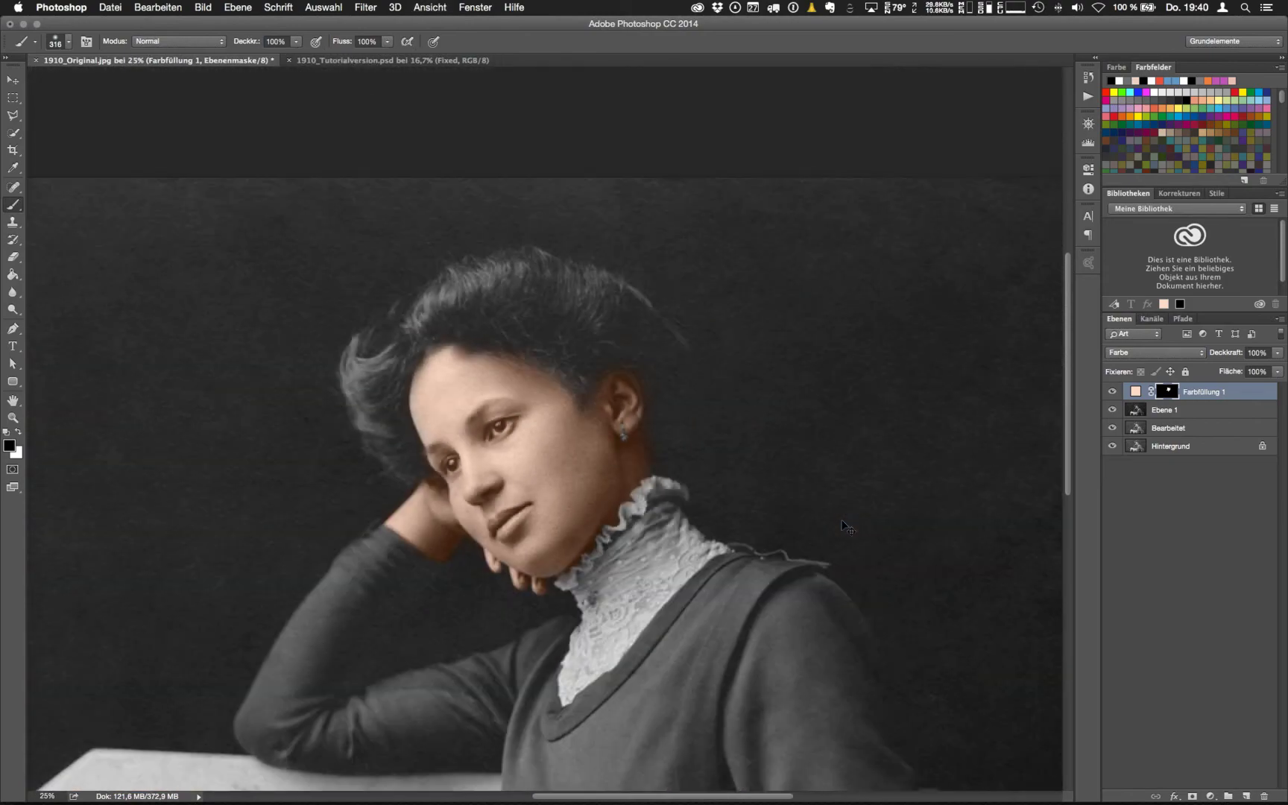
Touch up the skin fill's mask over the white of the eye, painting black to remove the tone and white to restore it
key(super+plus)
key(super+plus)
key(super+plus)
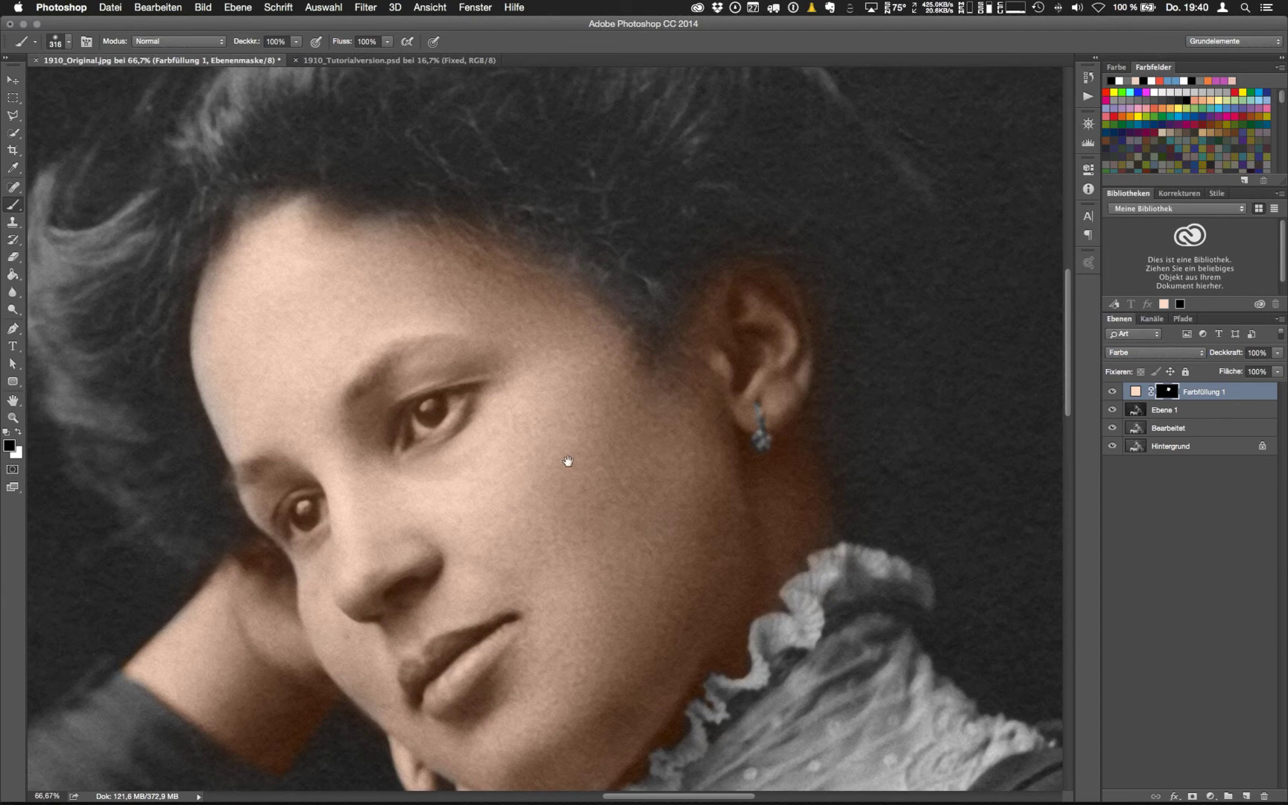
scroll(537, 414, left, 5)
scroll(537, 415, down, 2)
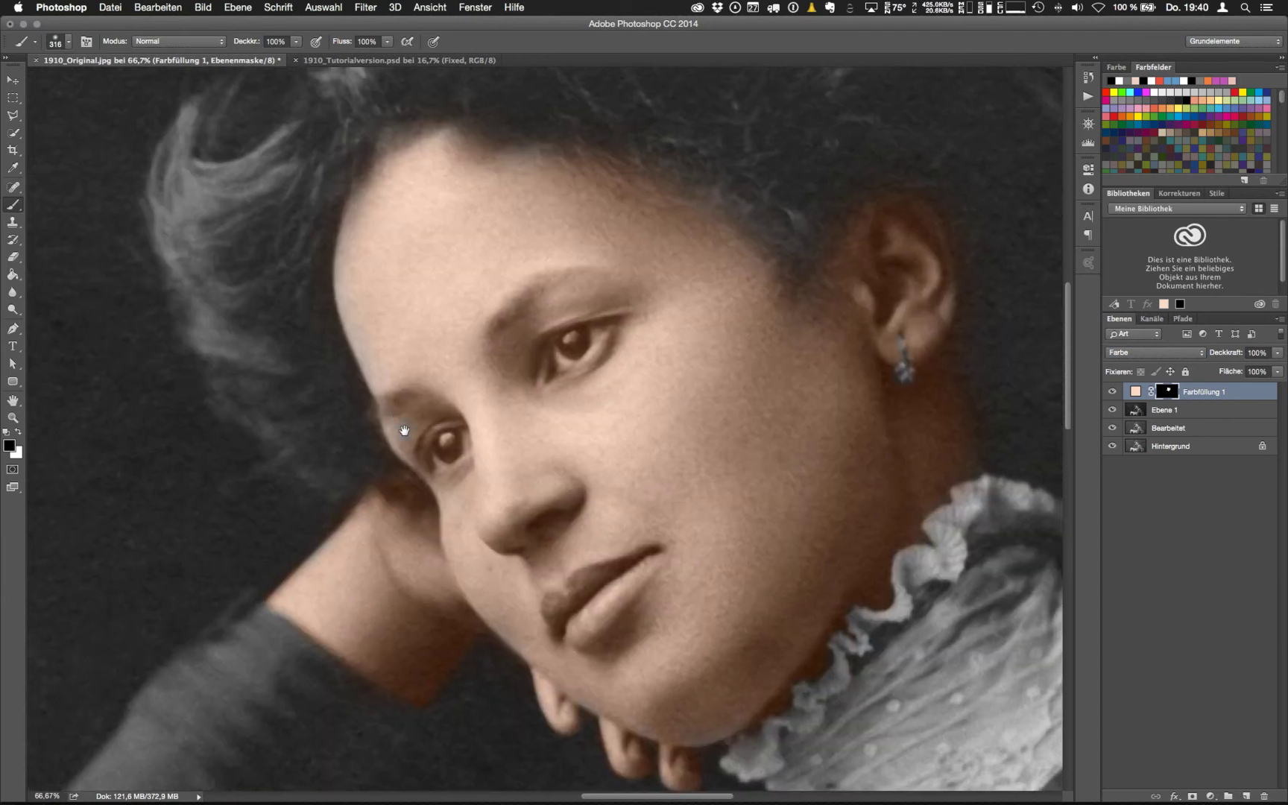
key(x)
key(super+1)
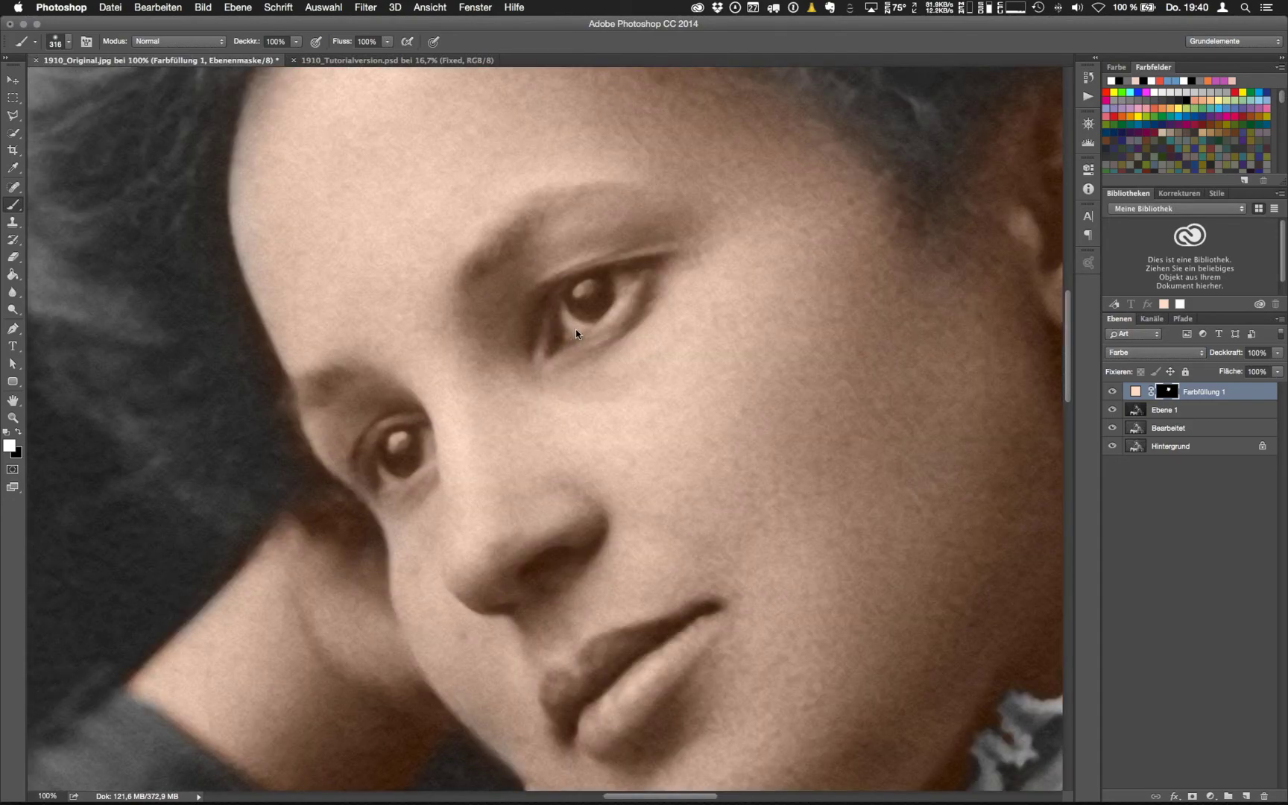
key(x)
key(x)
key(x)
drag(568, 335, 567, 321)
drag(619, 290, 621, 293)
key(x)
click(597, 317)
Set the background colour to the mid grey 7d7d7d for partially masking the skin tone
click(17, 453)
click(456, 550)
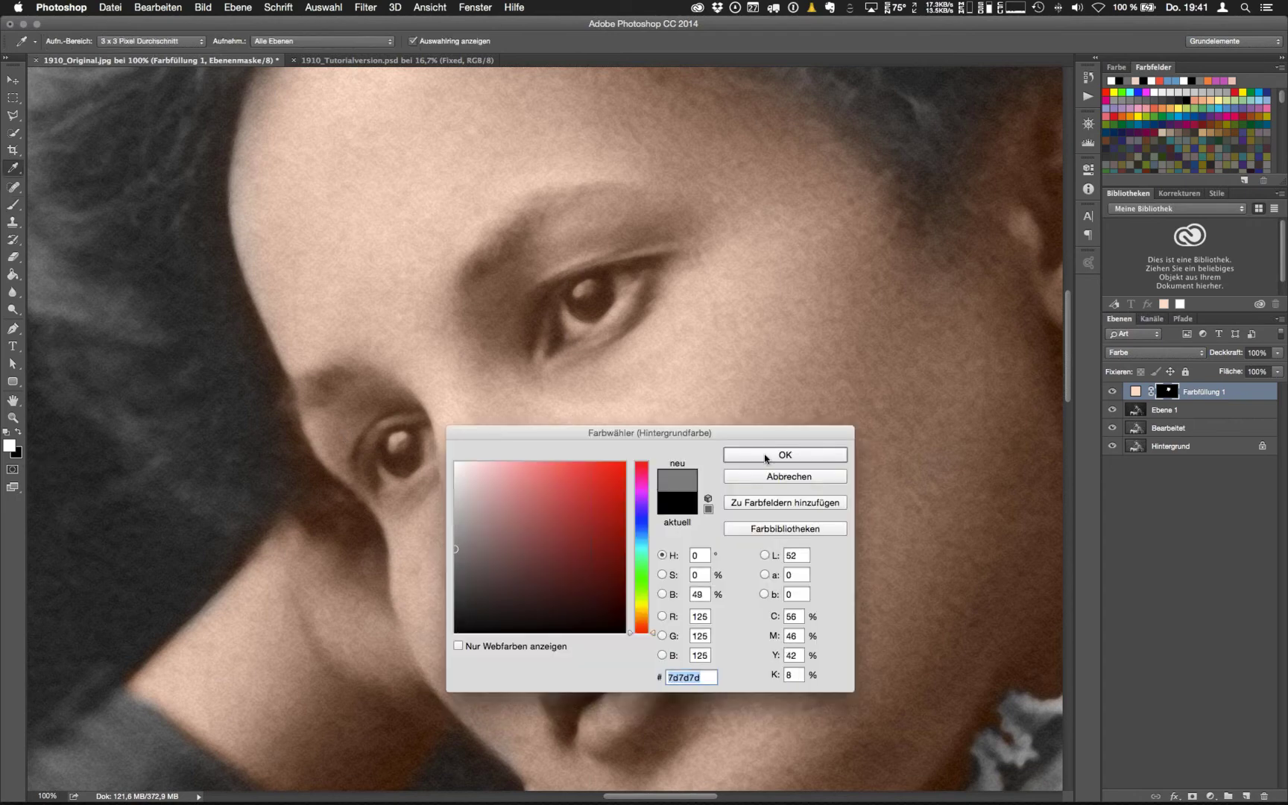
click(734, 459)
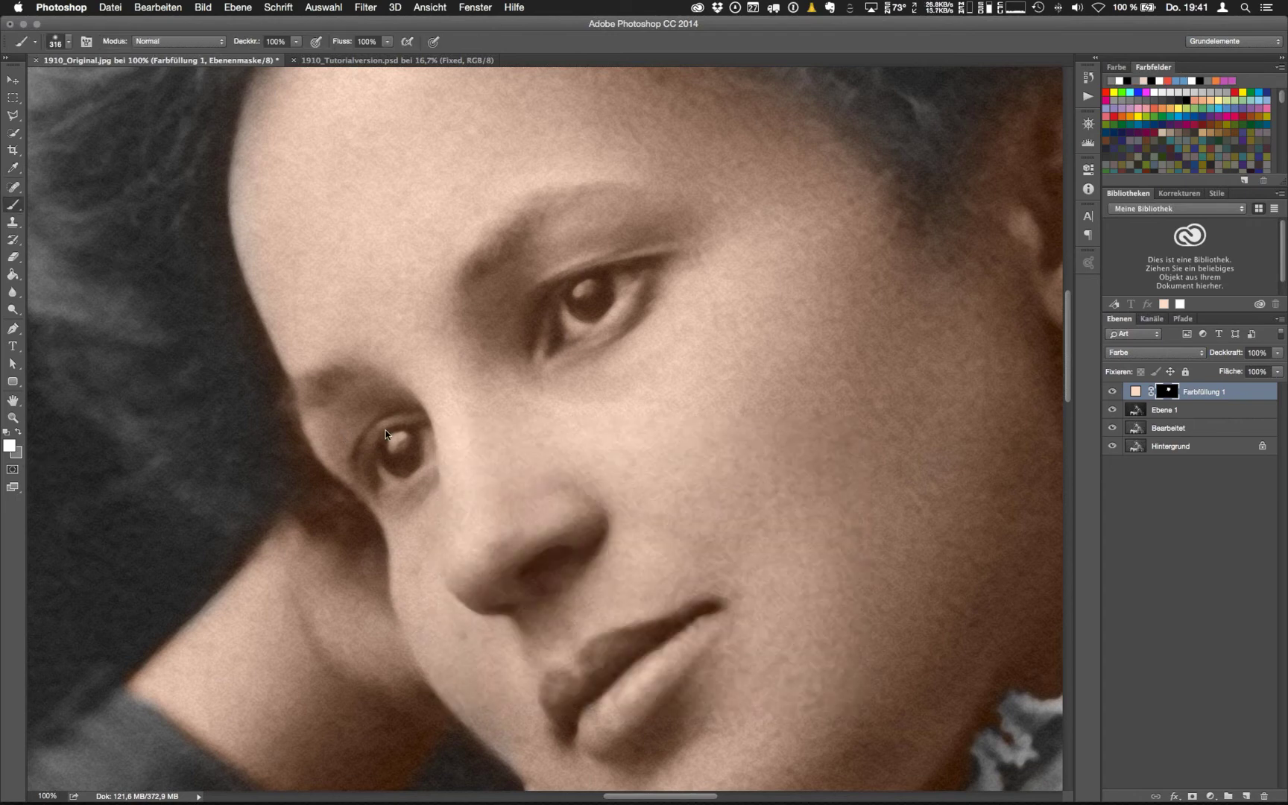
key(x)
key(x)
key(x)
key(x)
key(super+minus)
key(super+minus)
key(super+minus)
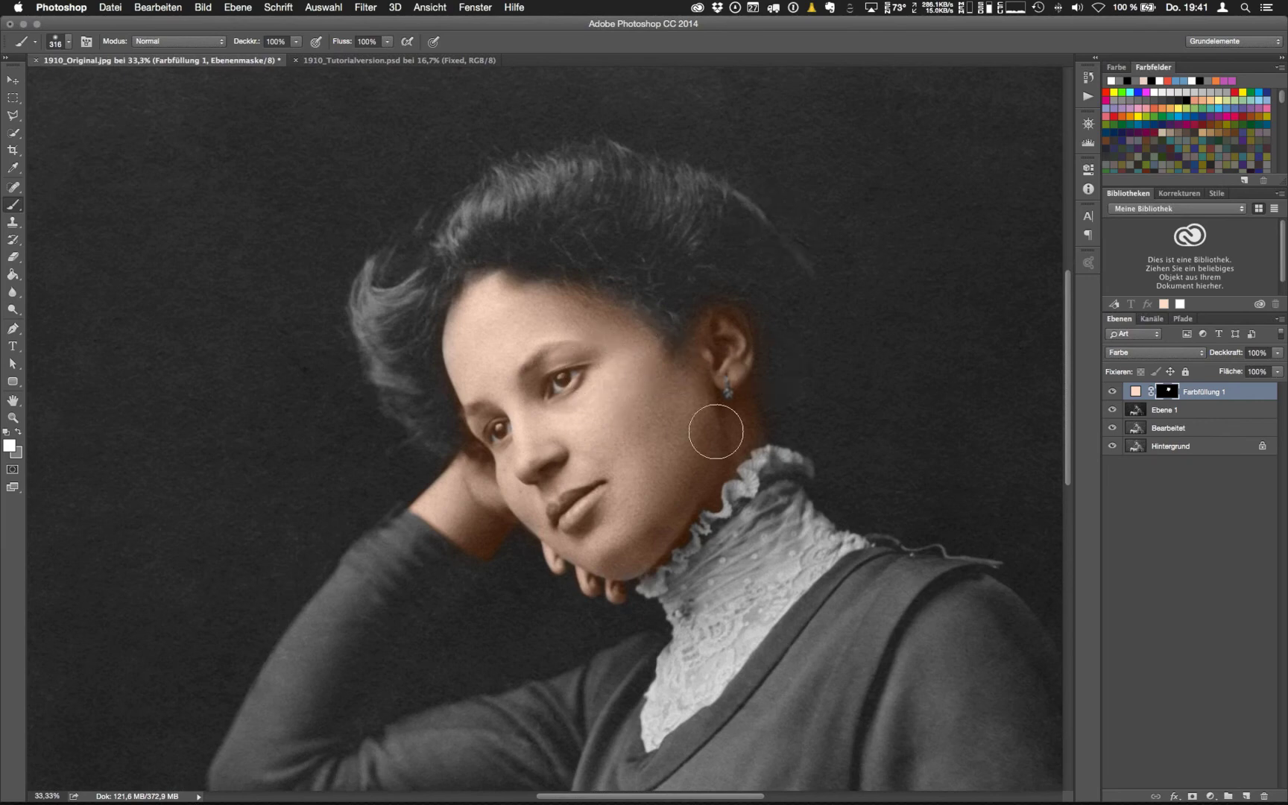
scroll(782, 373, down, 5)
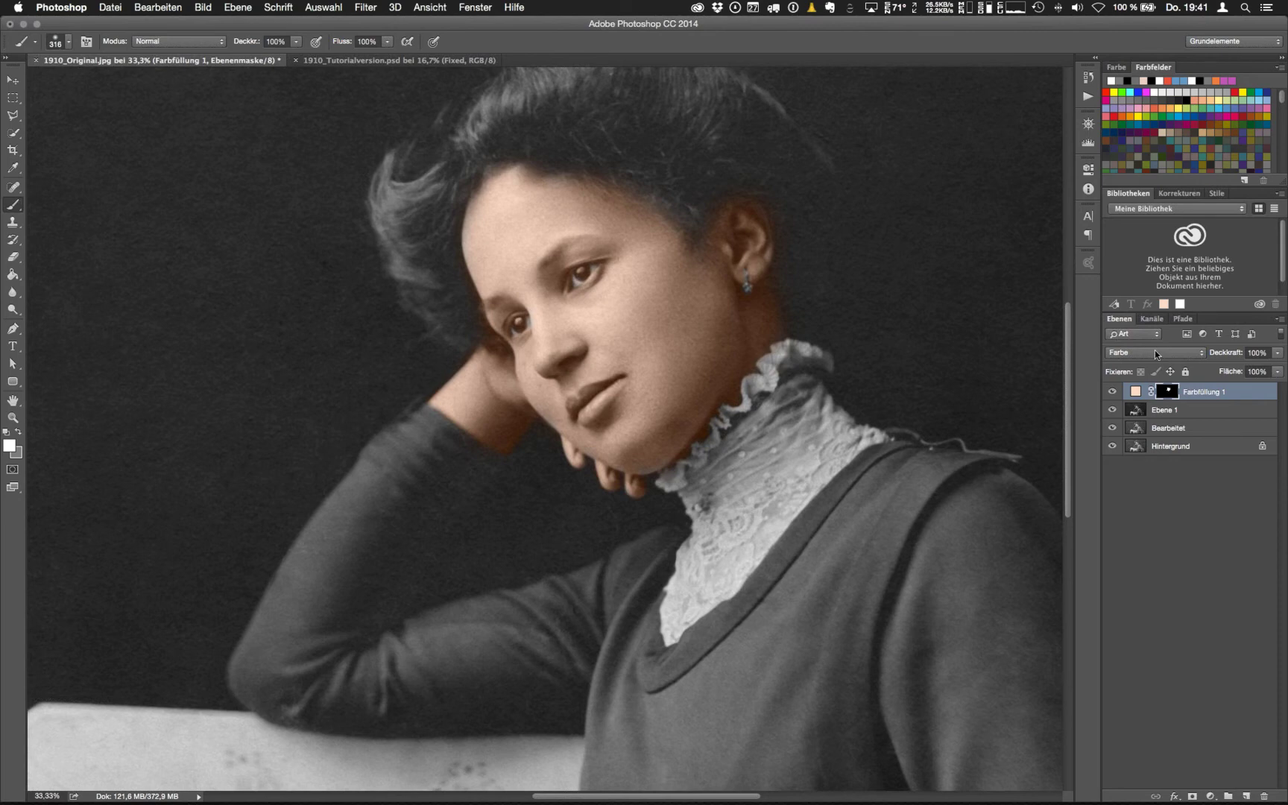
Add a new empty layer above the skin fill and choose pure red as the paint colour, undoing a test stroke on the cheek
click(1249, 798)
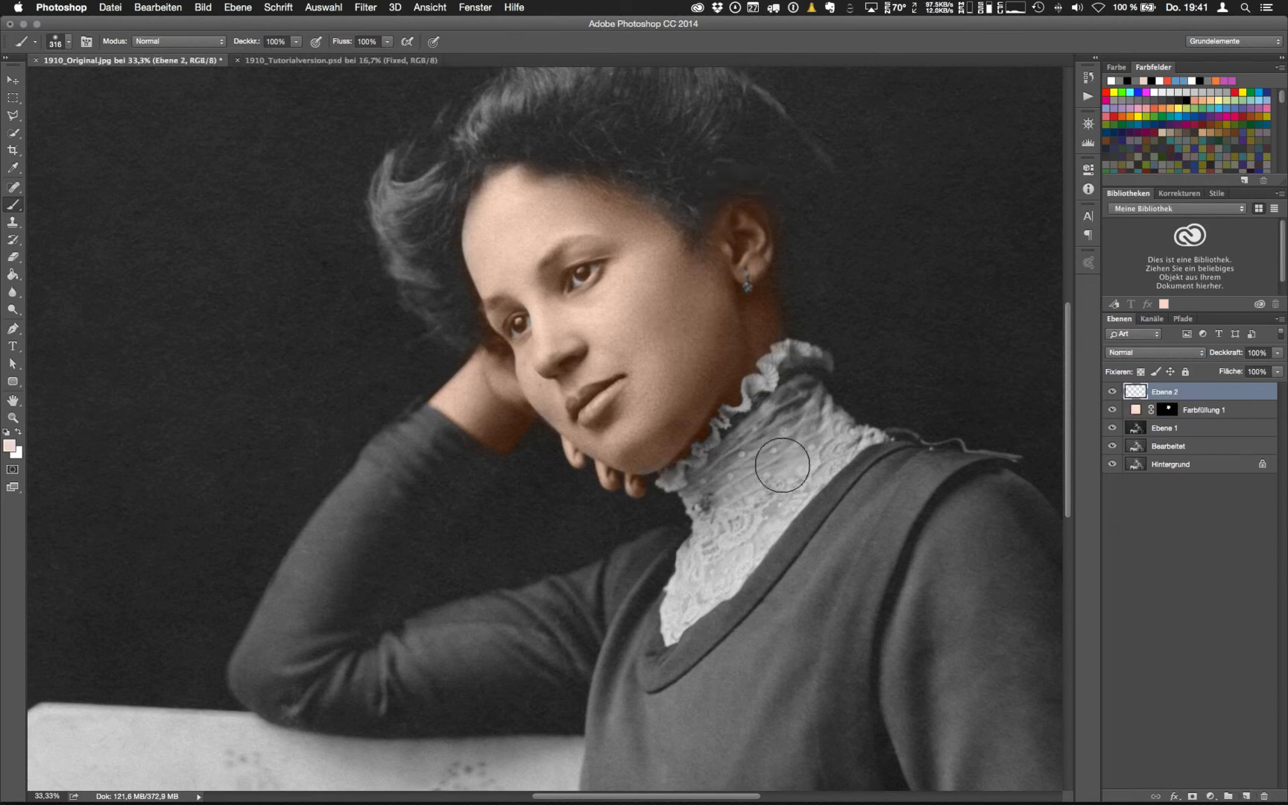
click(1106, 93)
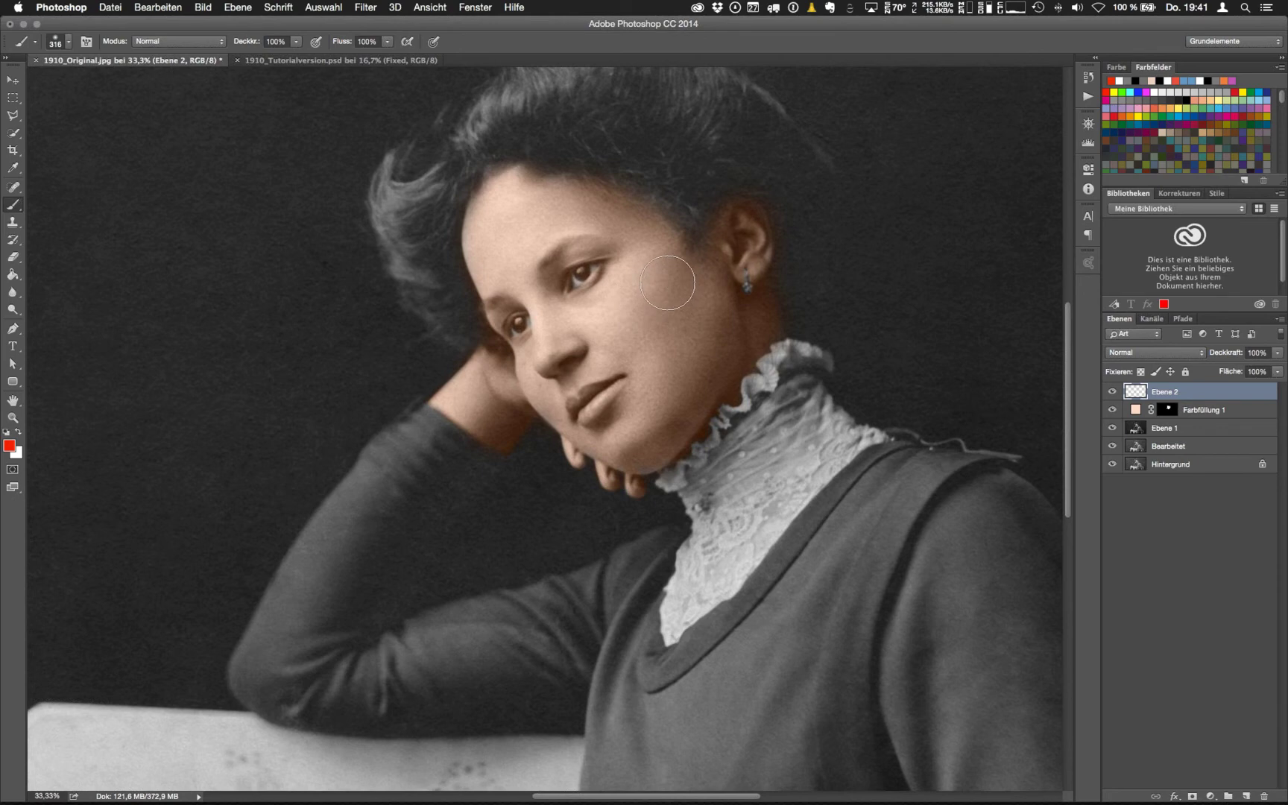
mouse_move(667, 283)
mouse_down()
mouse_move(659, 305)
mouse_move(697, 293)
mouse_up()
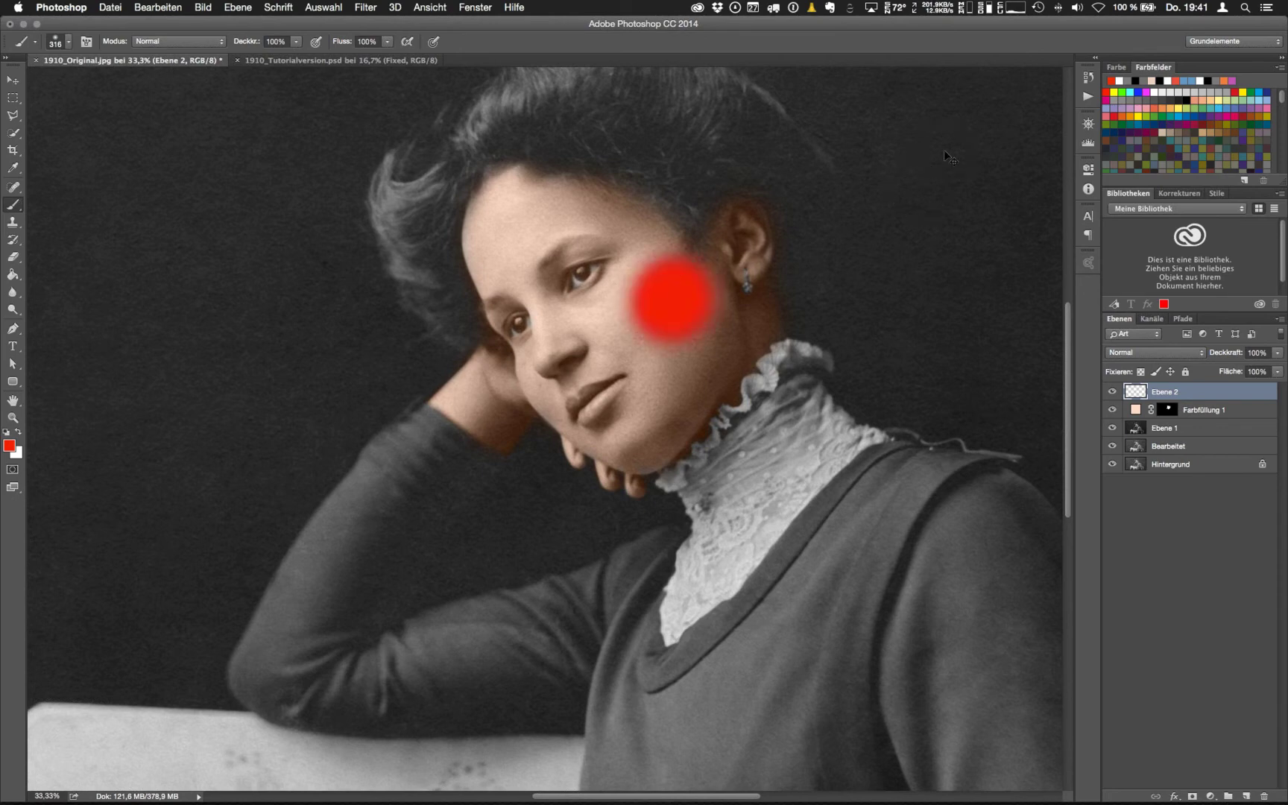
key(super+z)
Set the new layer's blend mode to Weiches Licht and its opacity to 46%
click(1186, 352)
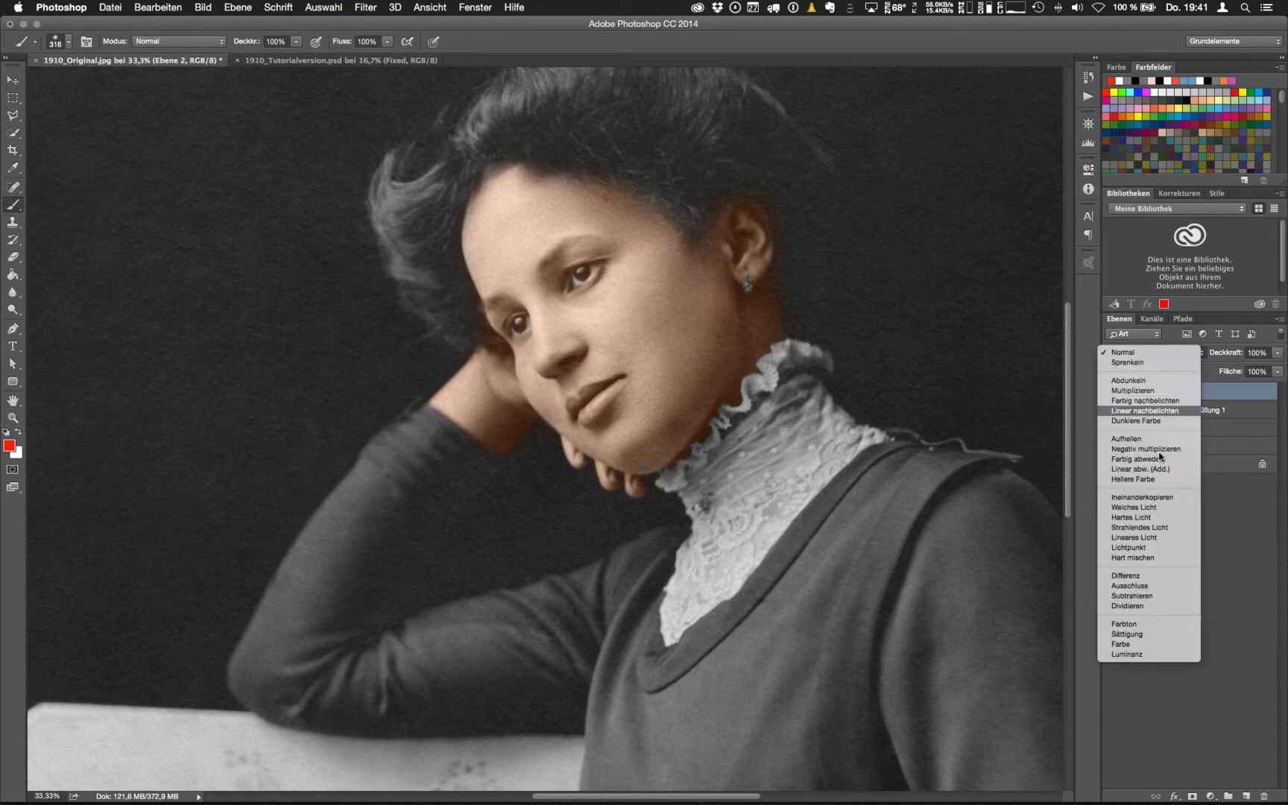
click(1148, 500)
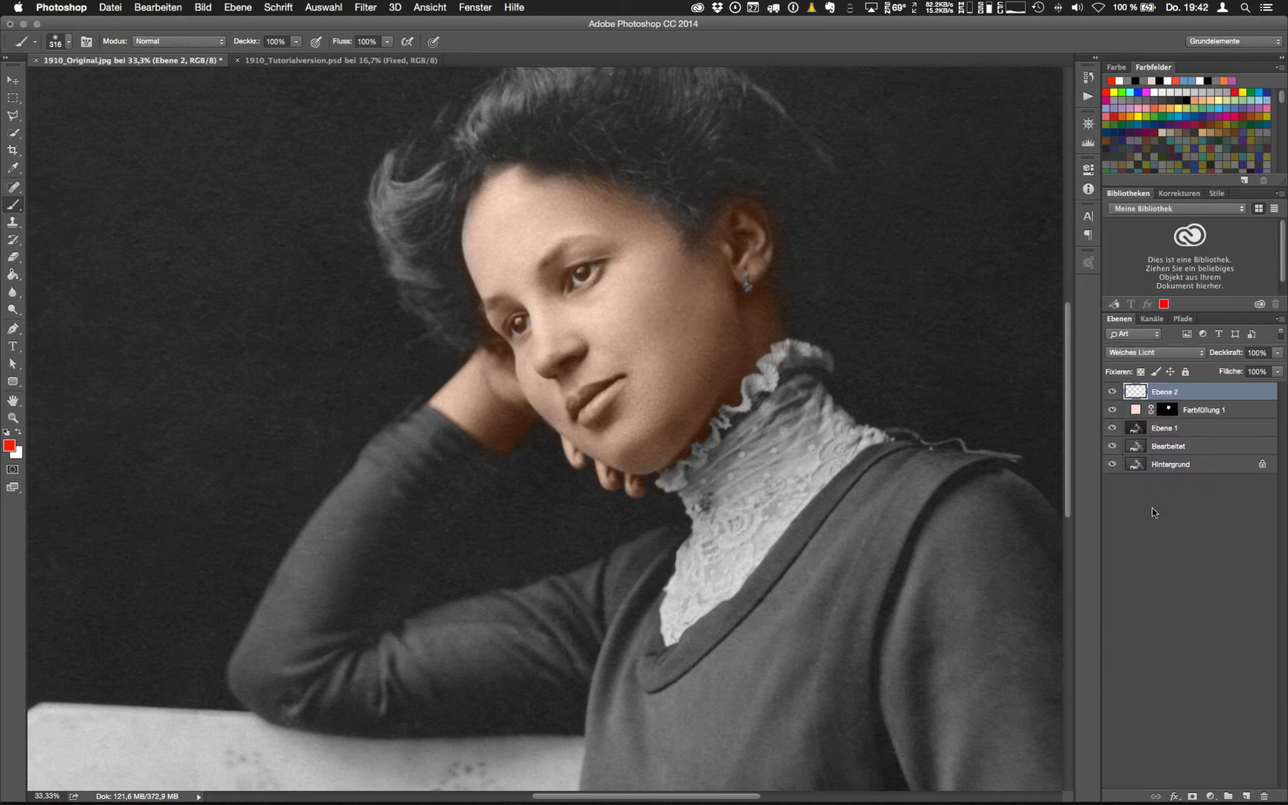
click(1276, 353)
drag(1246, 373, 1184, 374)
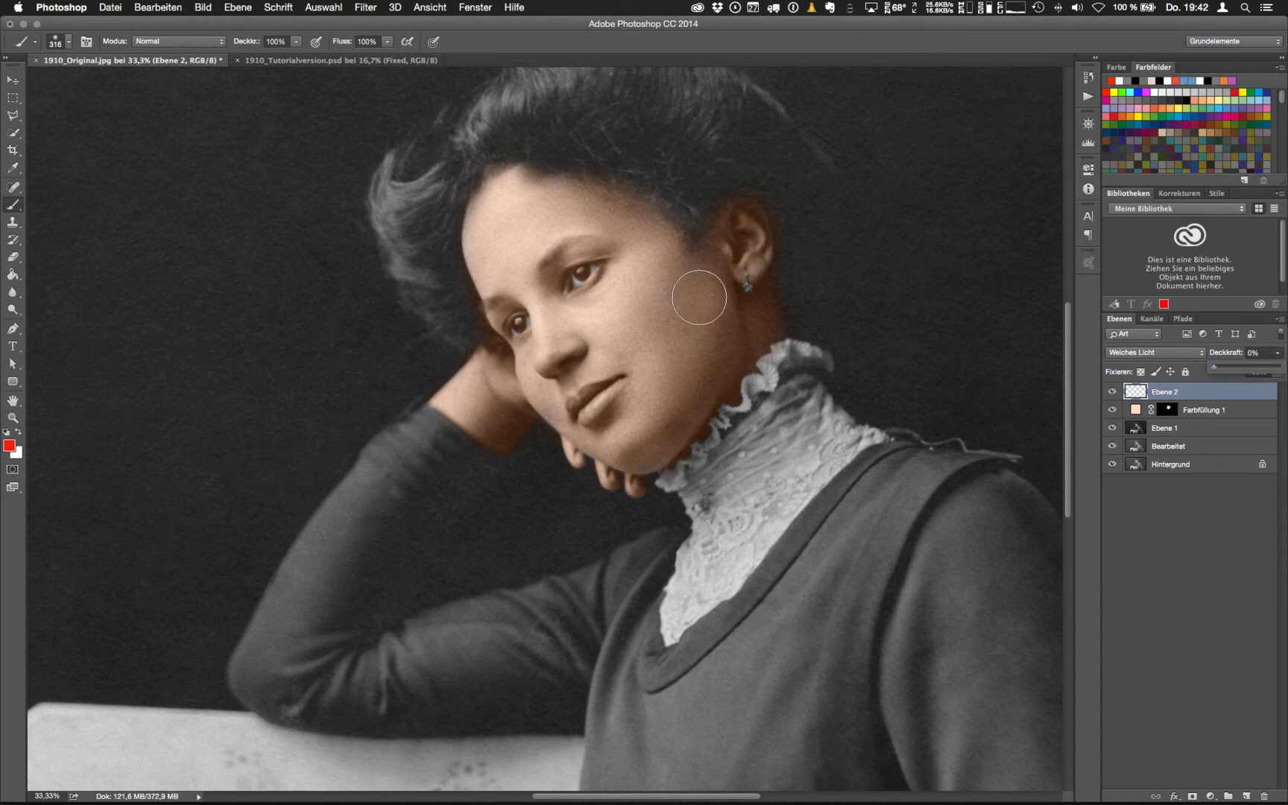
click(667, 290)
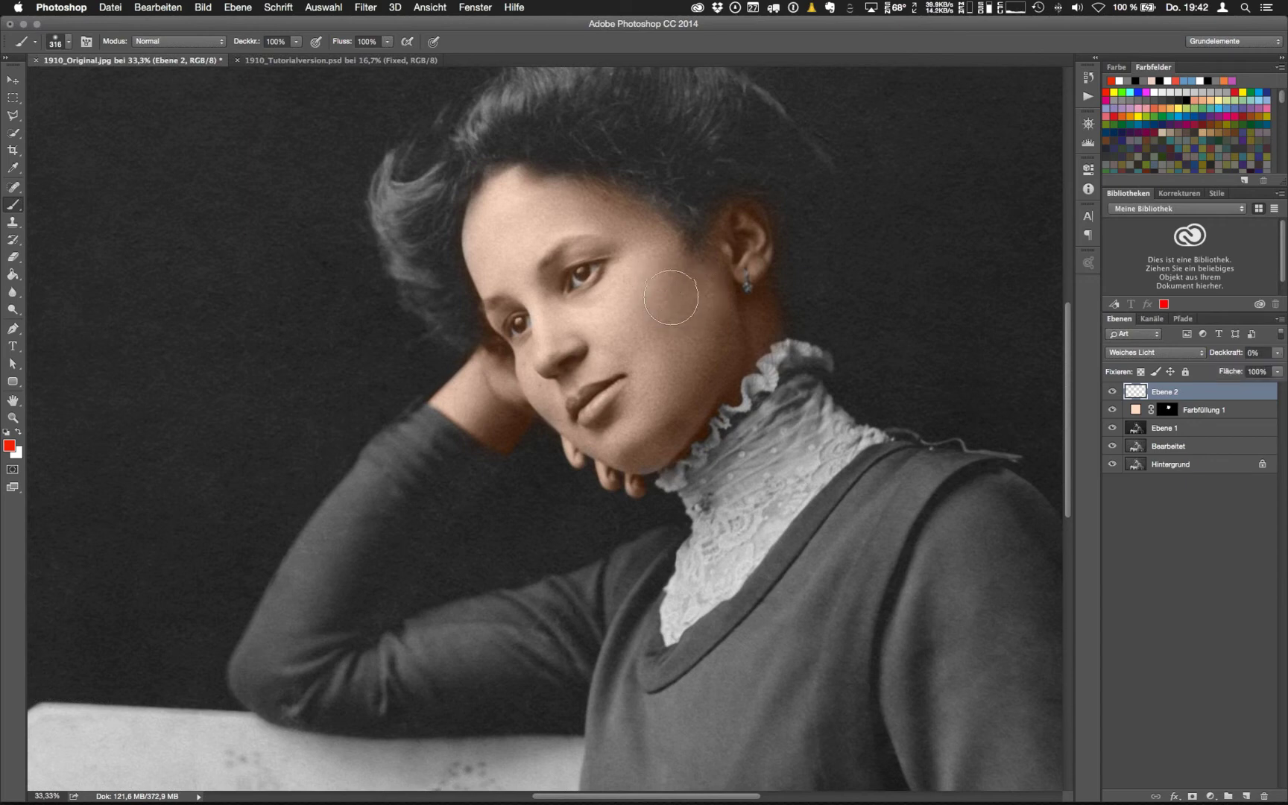
click(1244, 367)
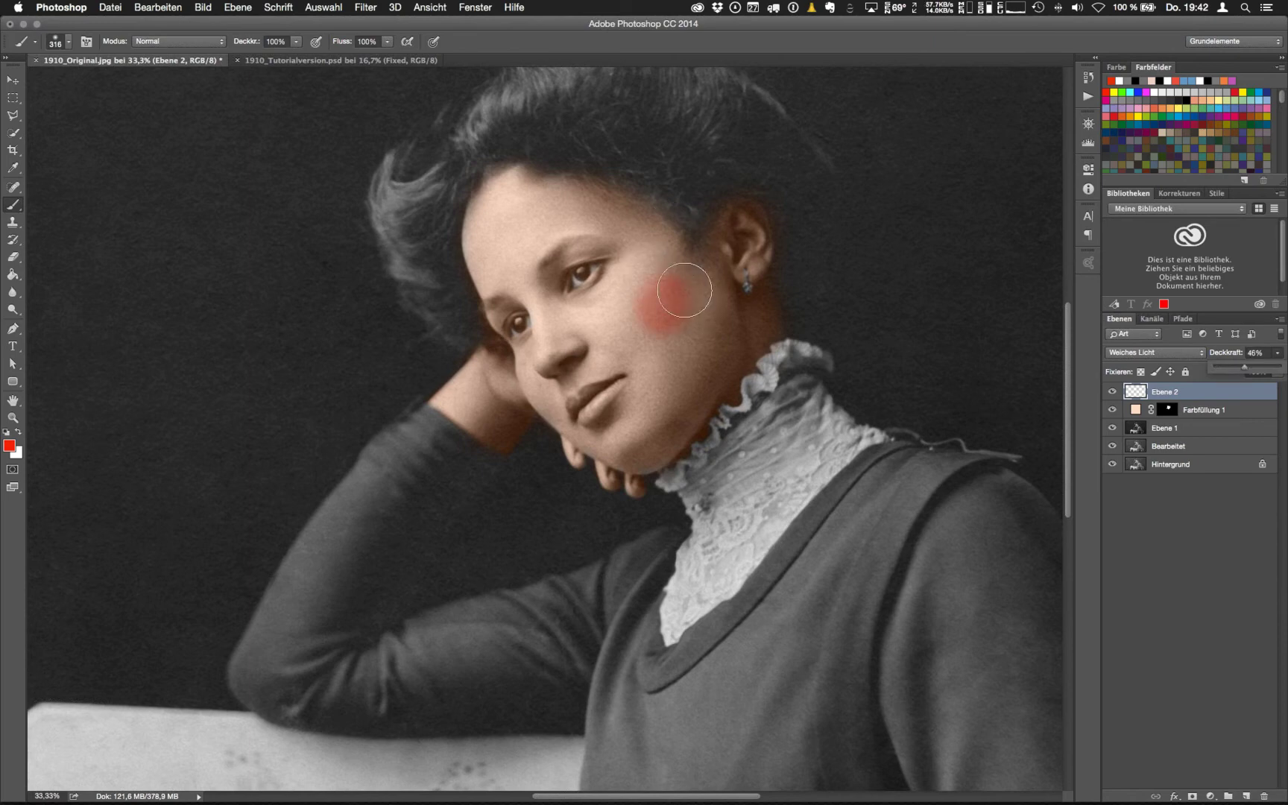
Try painting pure red over the cheek and both eyelids, and undo the strokes
mouse_move(675, 261)
mouse_down()
mouse_move(671, 290)
mouse_move(707, 287)
mouse_move(708, 271)
mouse_up()
mouse_move(555, 279)
mouse_down()
mouse_move(563, 258)
mouse_move(600, 249)
mouse_up()
mouse_move(544, 299)
mouse_down()
mouse_move(485, 313)
mouse_move(503, 317)
mouse_up()
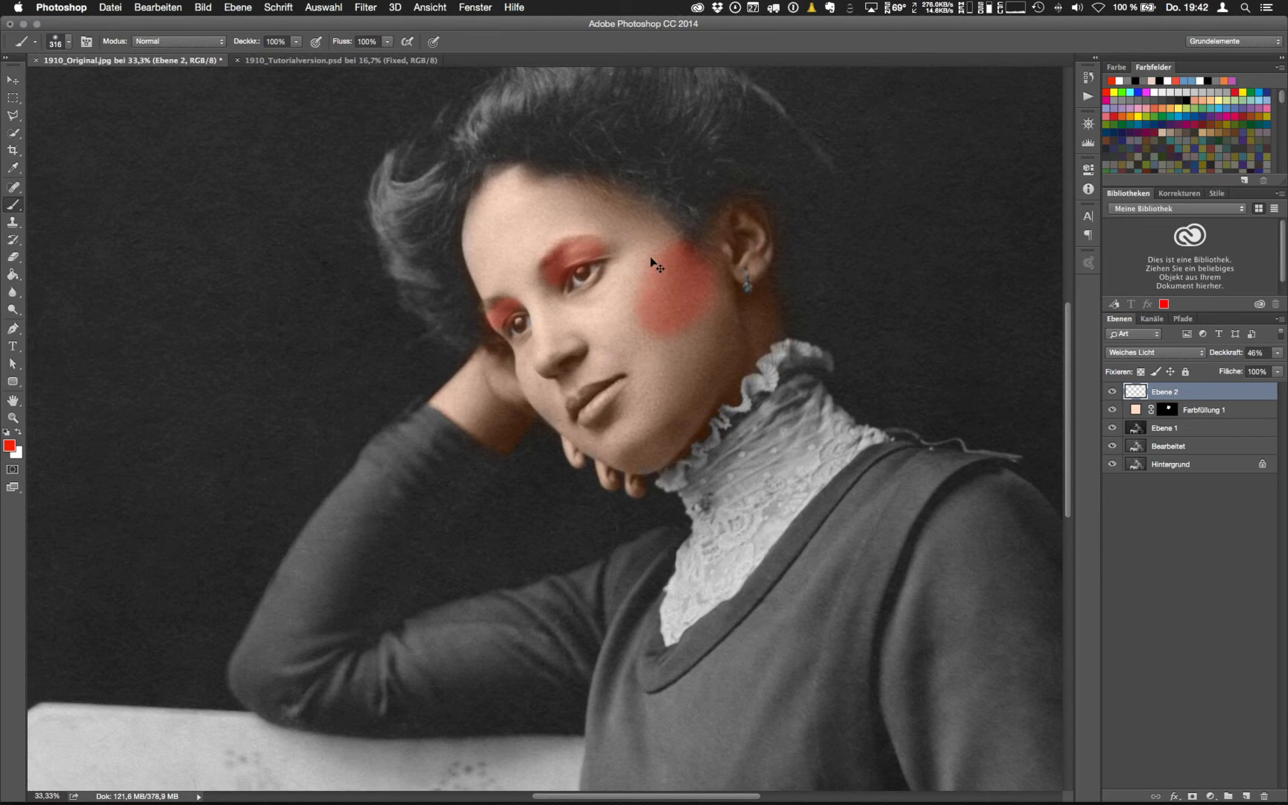
key(ctrl+z)
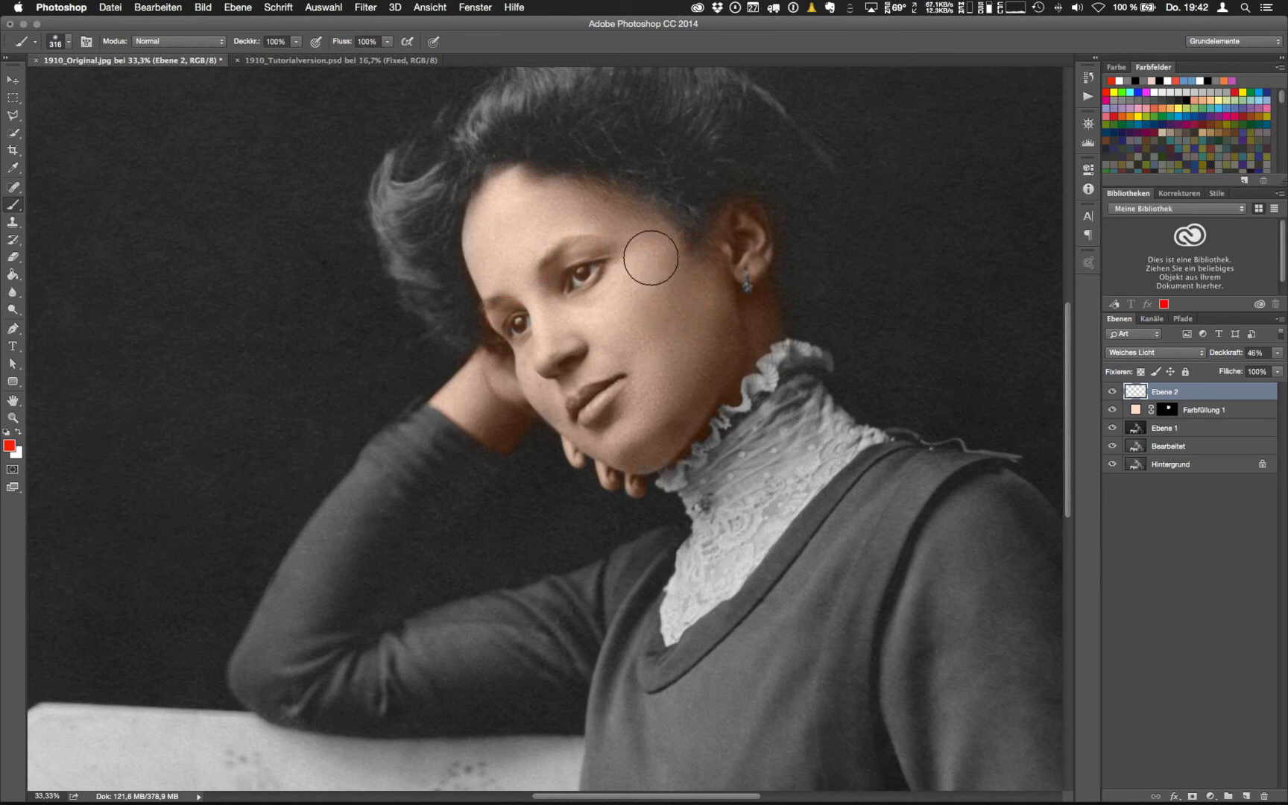
Change the paint colour from pure red to a light salmon and dab it on the cheek
click(9, 446)
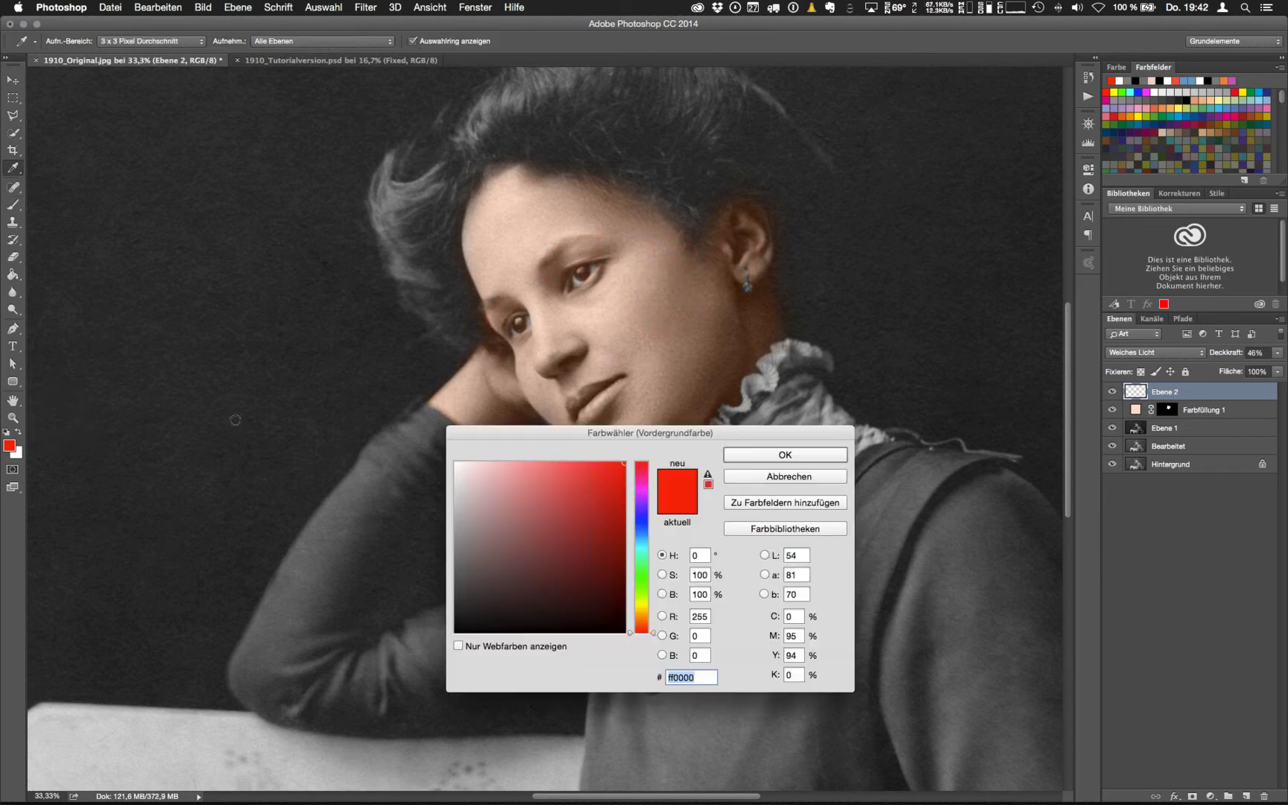
text(ff836a)
click(526, 465)
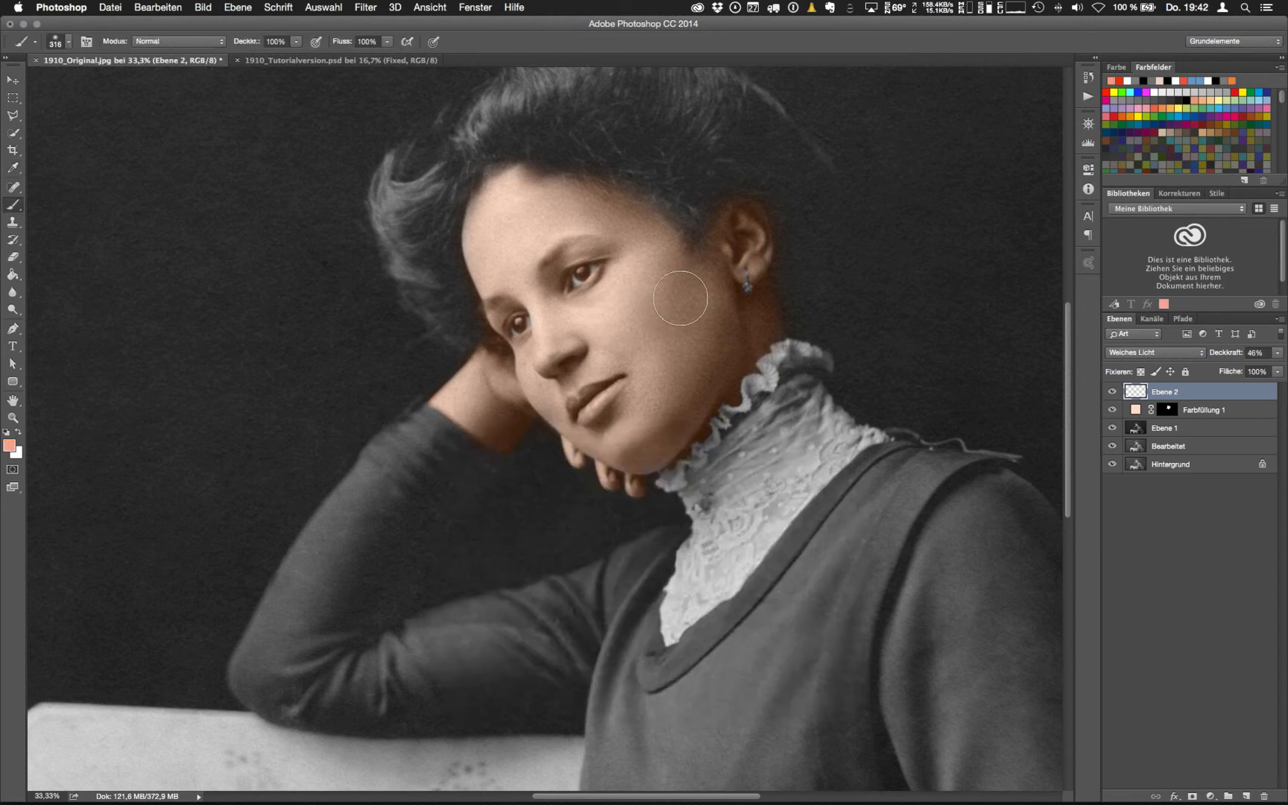
drag(681, 288, 675, 313)
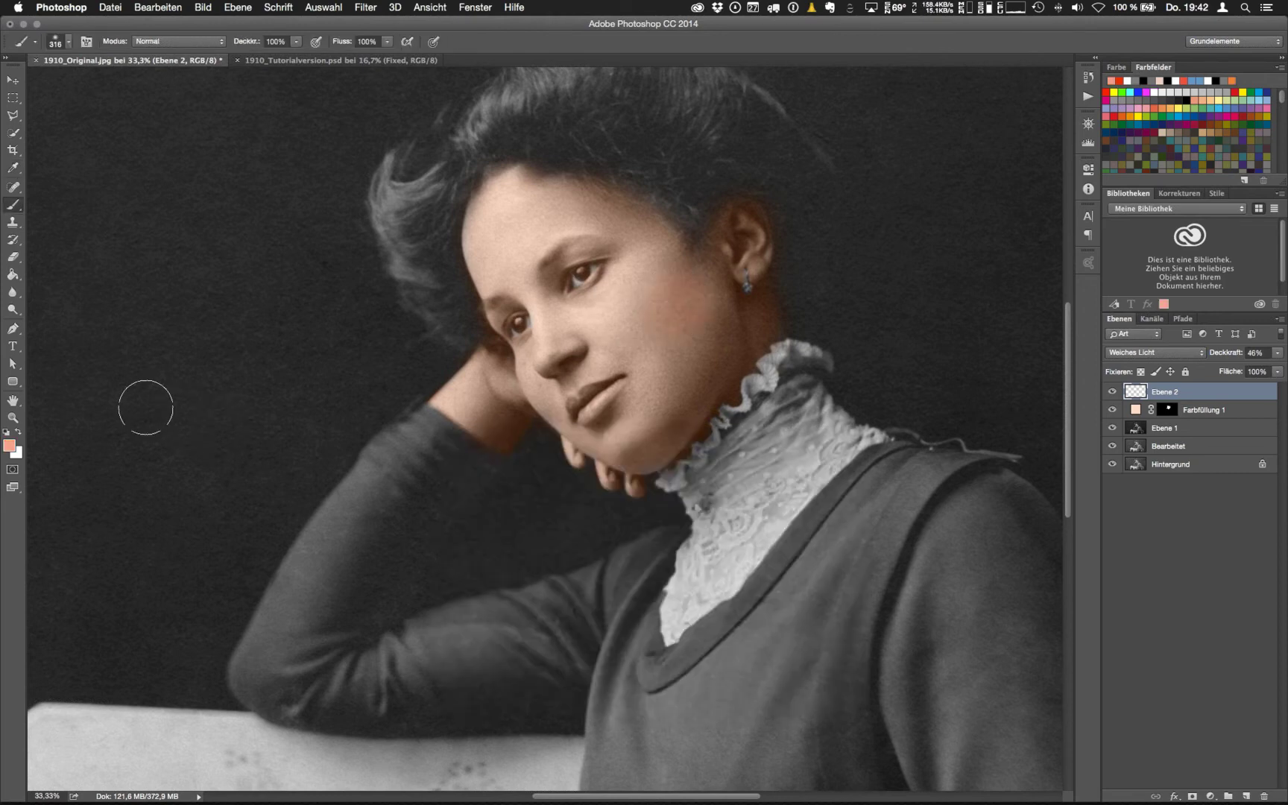
Paint the stronger salmon red ea735c over the cheek, eyelids, nose, lips, hand, neck and ear
click(9, 445)
click(561, 477)
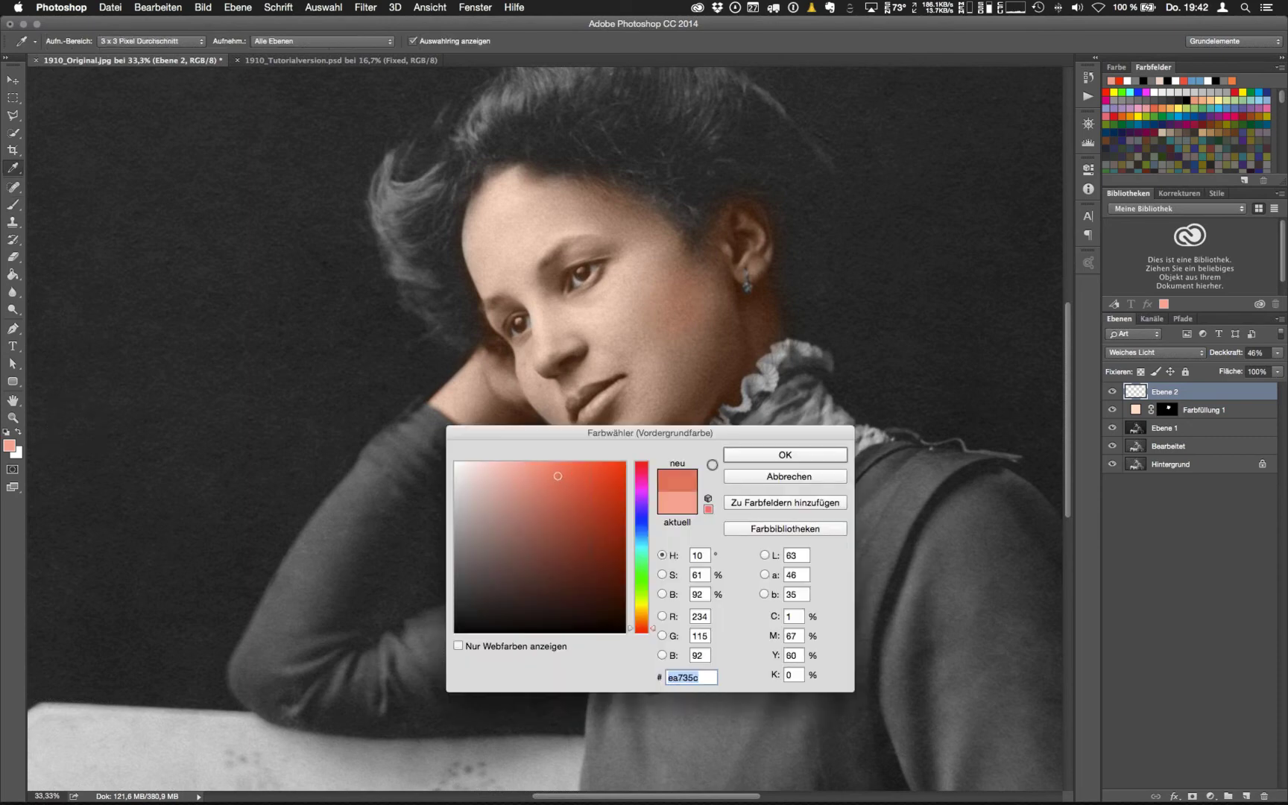
click(746, 454)
drag(678, 312, 670, 288)
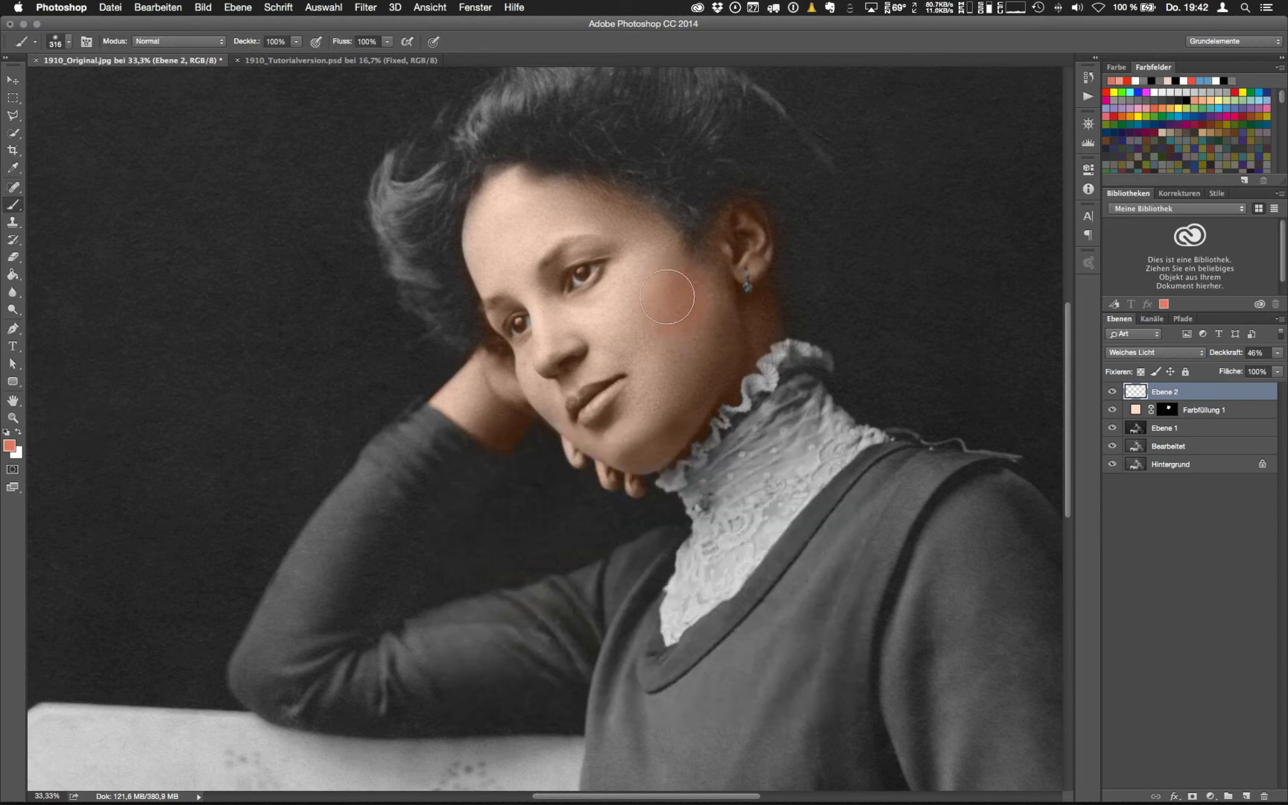
drag(594, 272, 566, 267)
drag(514, 312, 495, 319)
drag(553, 369, 578, 357)
mouse_move(522, 410)
mouse_down()
mouse_move(503, 437)
mouse_move(514, 425)
mouse_up()
drag(638, 379, 580, 410)
mouse_move(736, 302)
mouse_down()
mouse_move(718, 272)
mouse_move(737, 335)
mouse_move(755, 300)
mouse_move(720, 261)
mouse_move(732, 303)
mouse_move(761, 329)
mouse_move(748, 324)
mouse_move(721, 364)
mouse_move(717, 347)
mouse_move(697, 349)
mouse_move(706, 370)
mouse_move(661, 447)
mouse_move(719, 378)
mouse_up()
drag(742, 220, 742, 213)
Reduce the redness layer's opacity to 34% and rename the layer Röte
click(1278, 353)
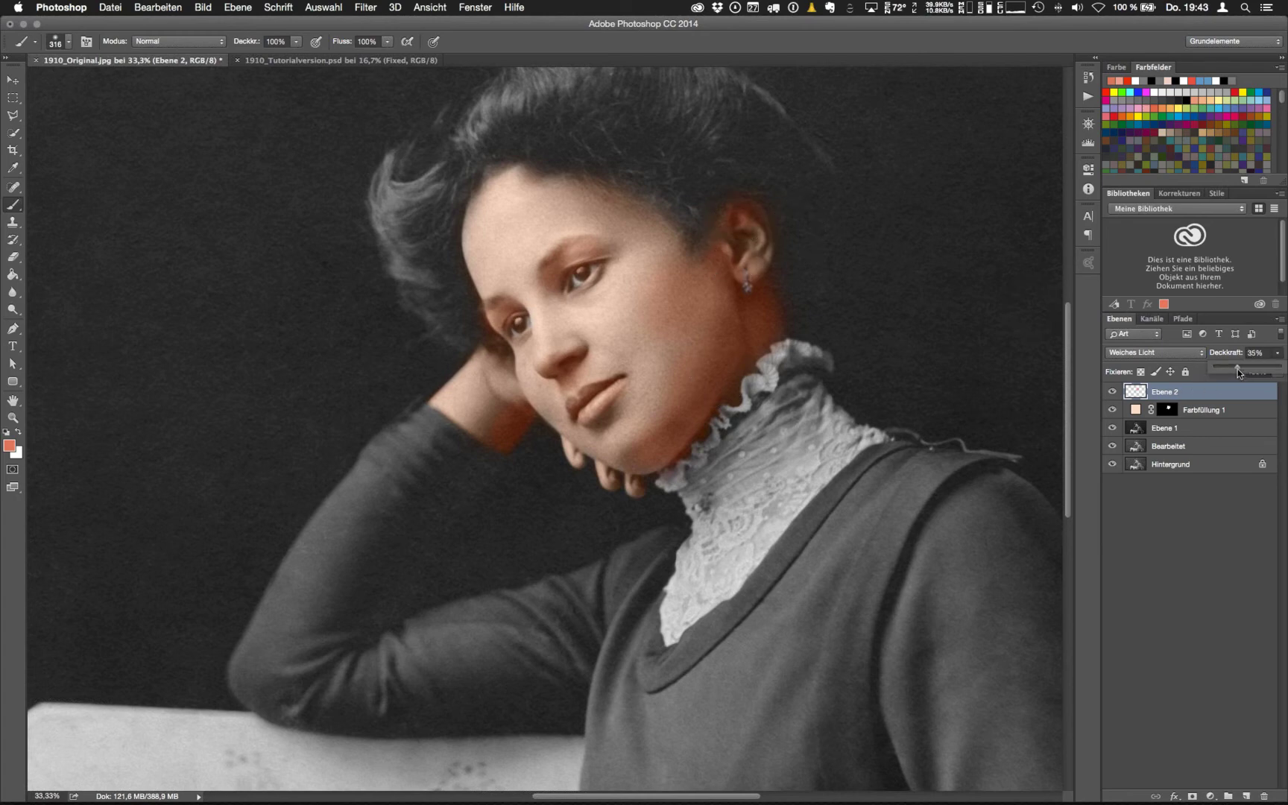
drag(1239, 375, 1234, 375)
key(x)
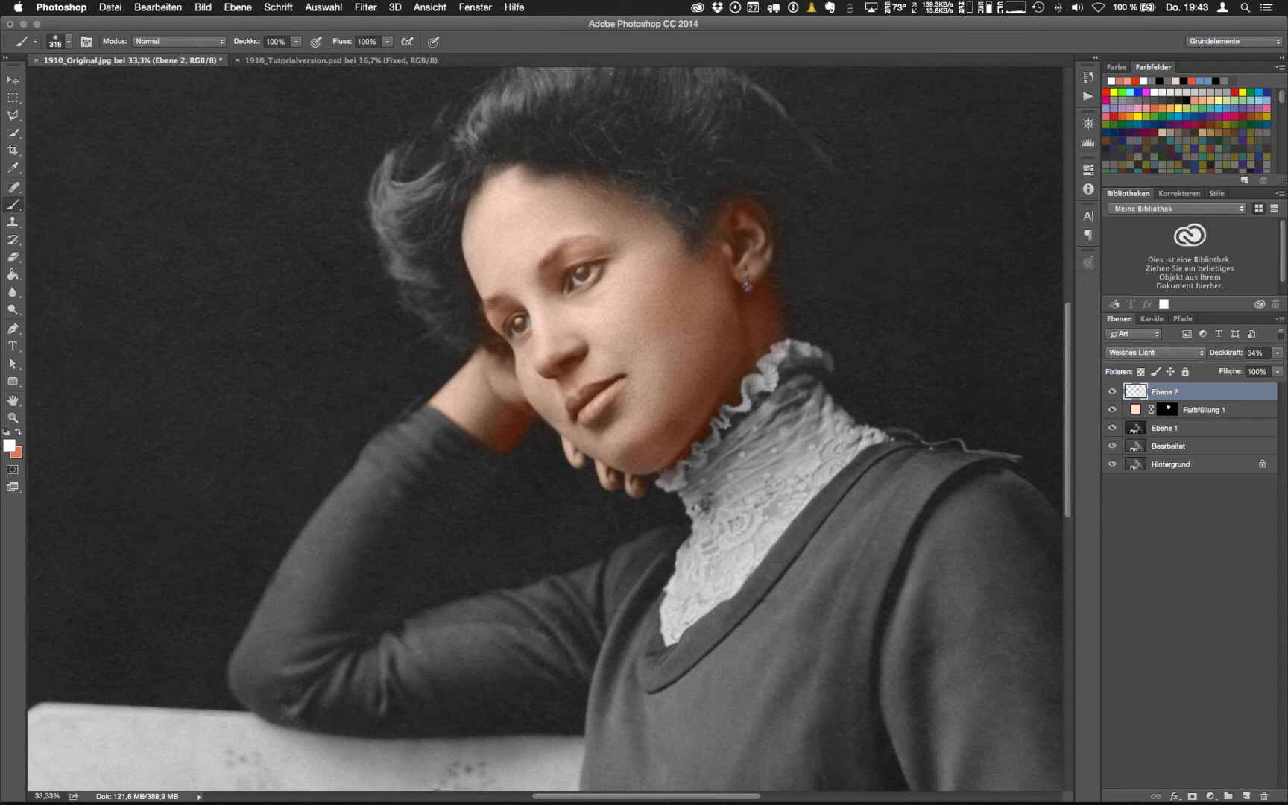
double_click(1170, 392)
text(Ro)
text(te)
key(Return)
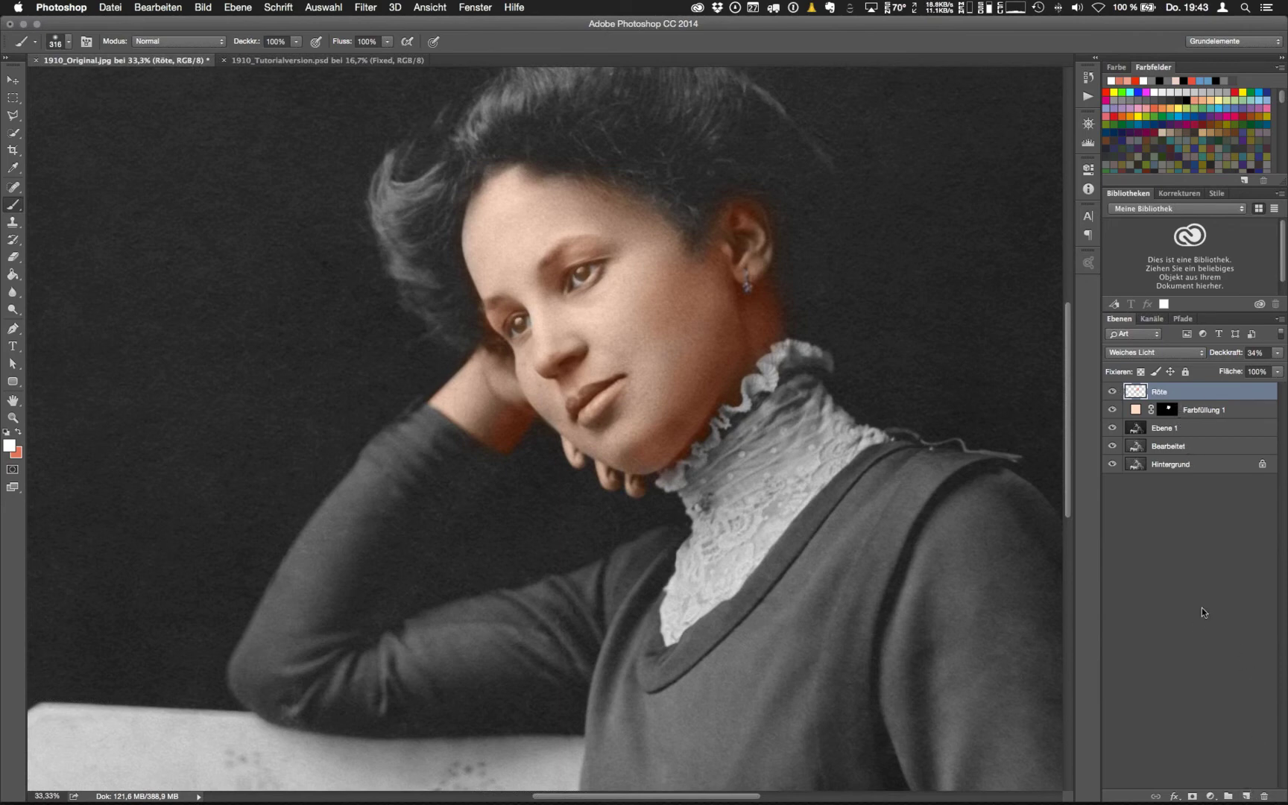
Add a solid colour fill layer above Röte in a dark wine red with hue 346°
click(1210, 796)
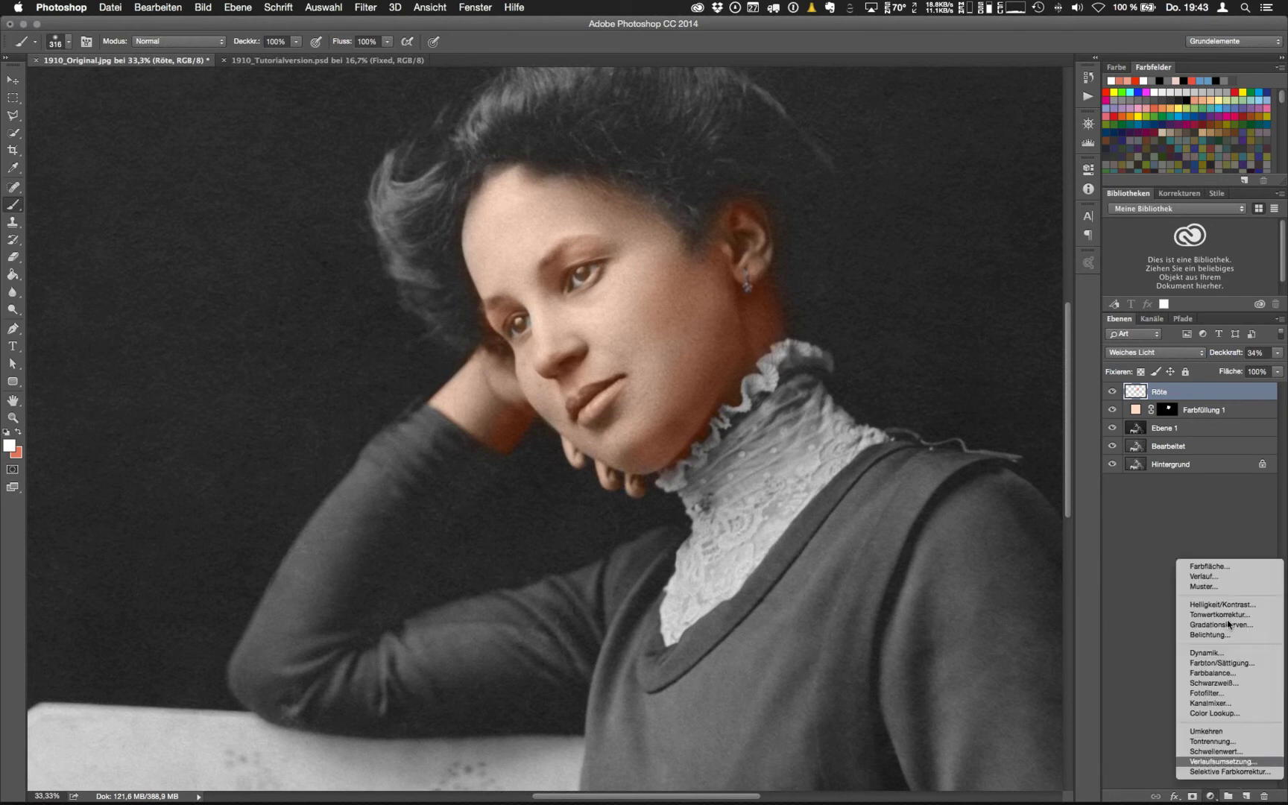
click(1222, 563)
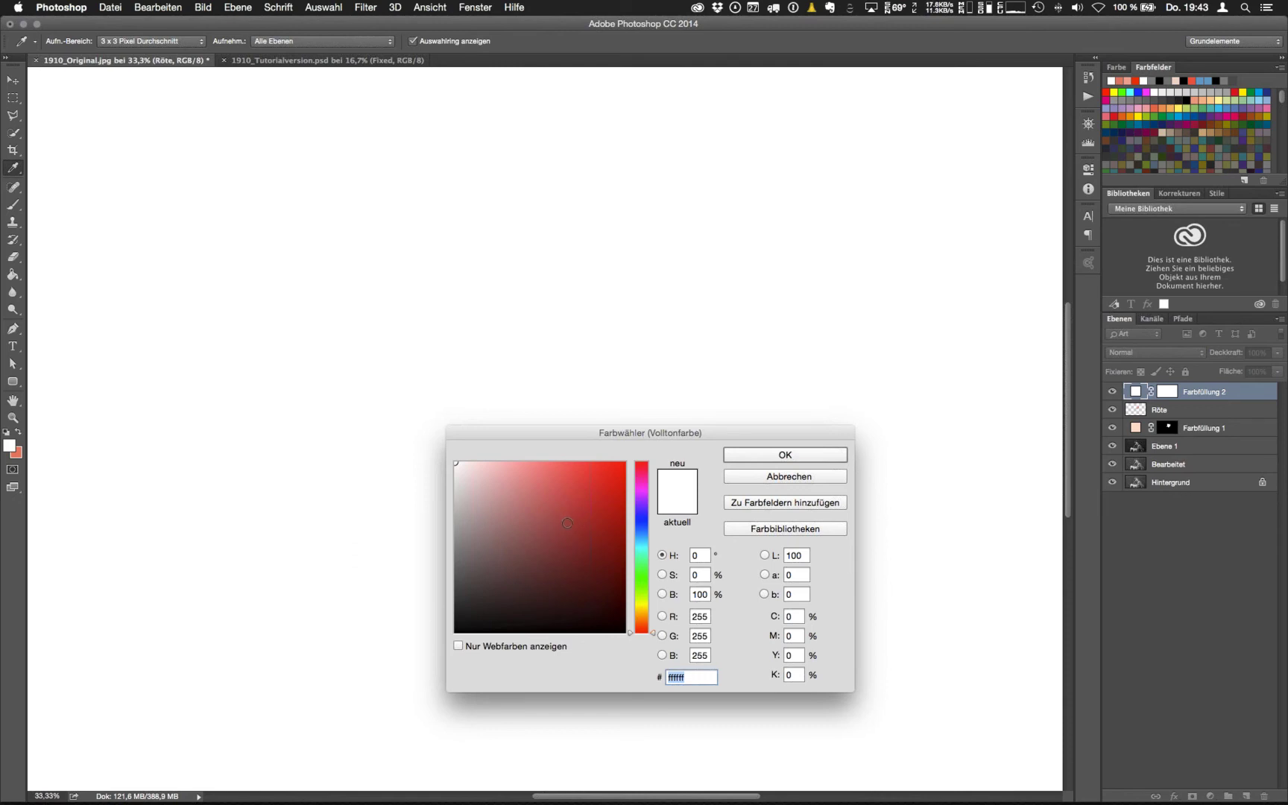
click(646, 621)
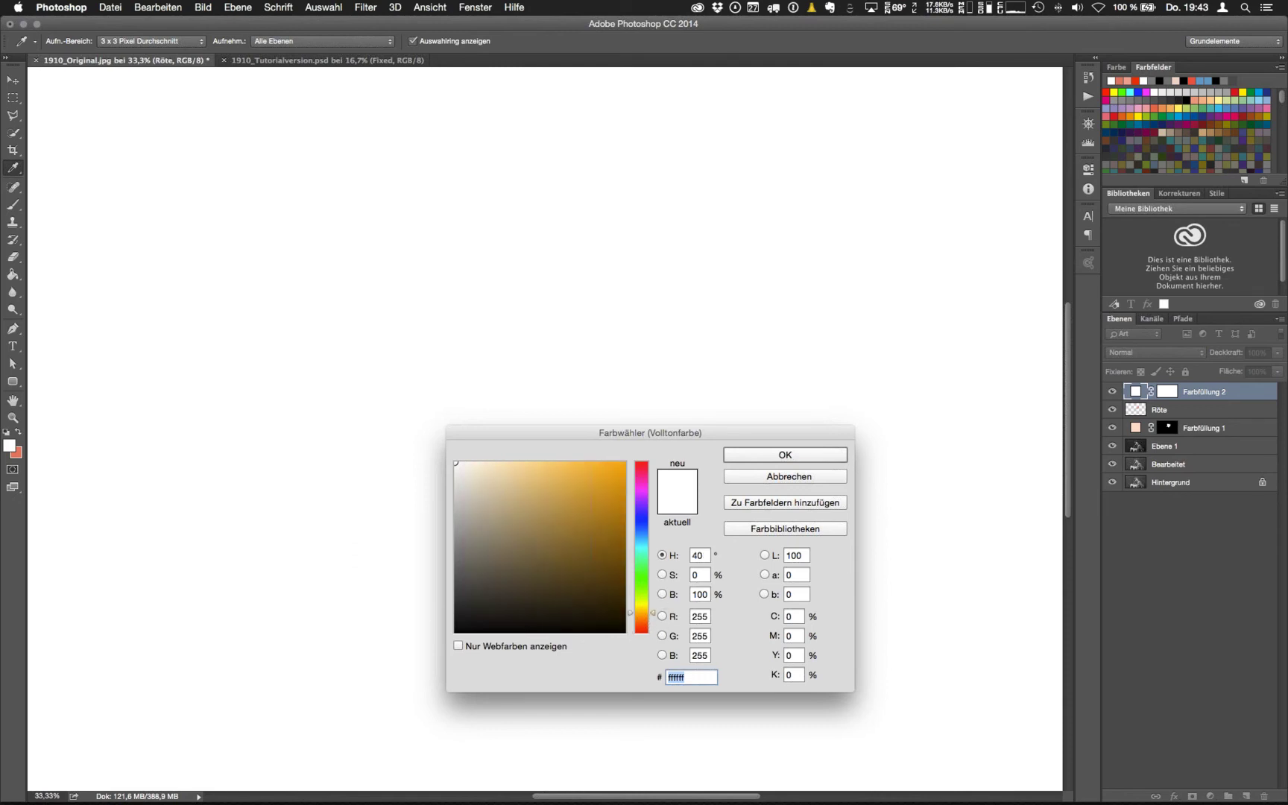
click(646, 468)
click(597, 508)
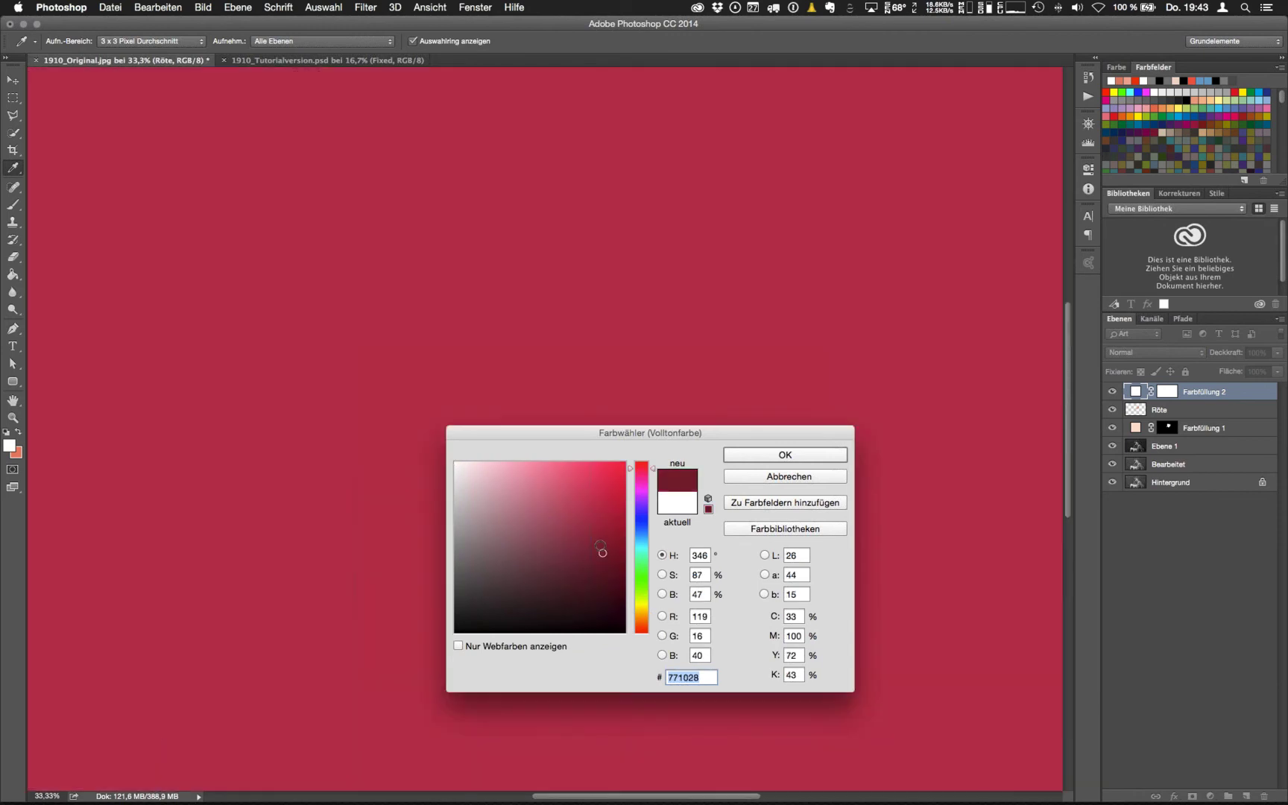
drag(603, 557, 609, 559)
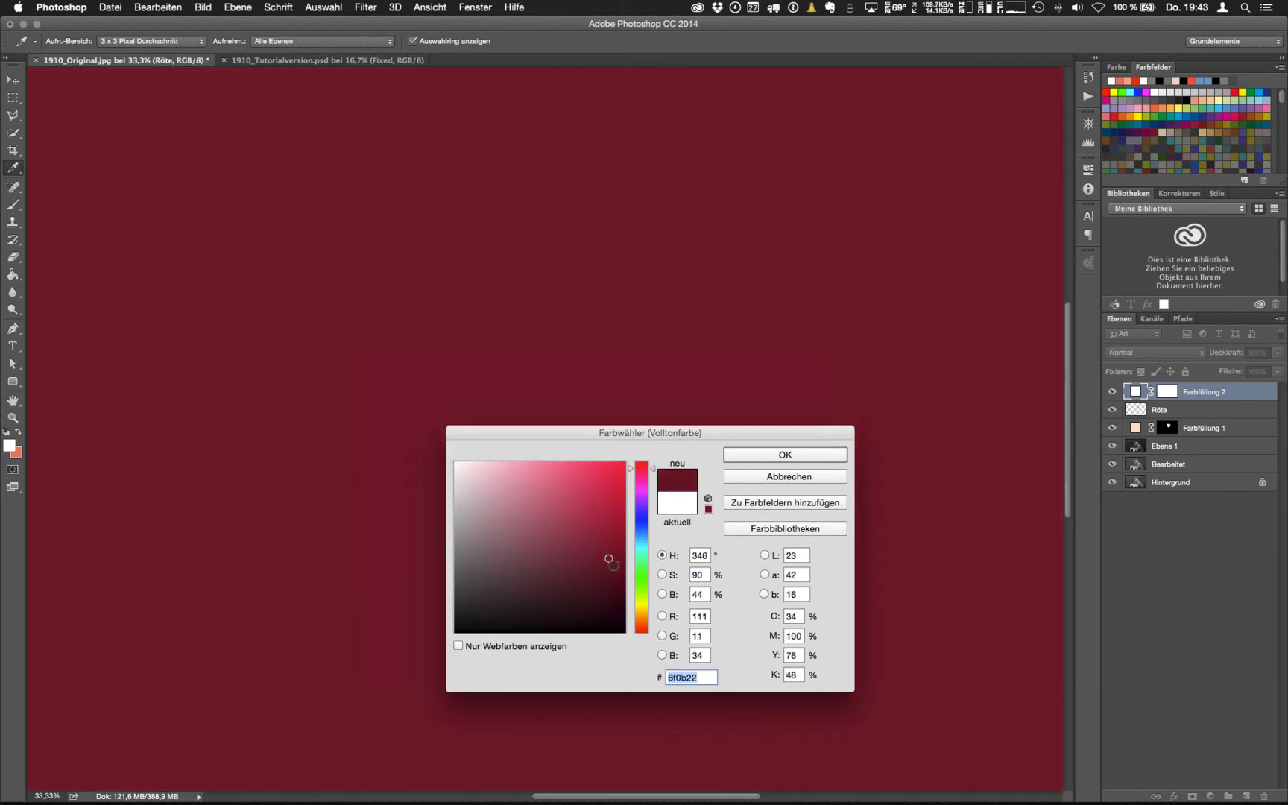
click(812, 454)
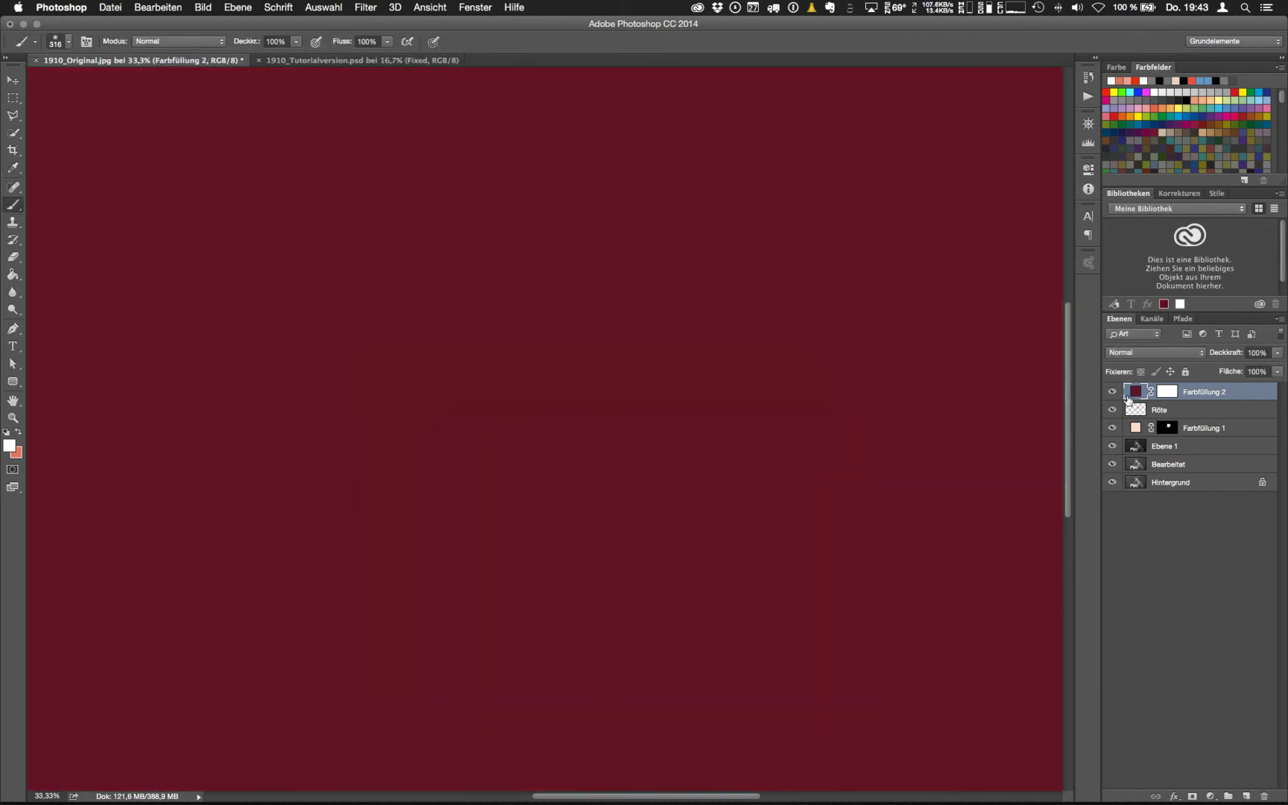
Set the wine-red fill layer's blend mode to Farbe and select its mask with the default white and black paint colours
click(1153, 357)
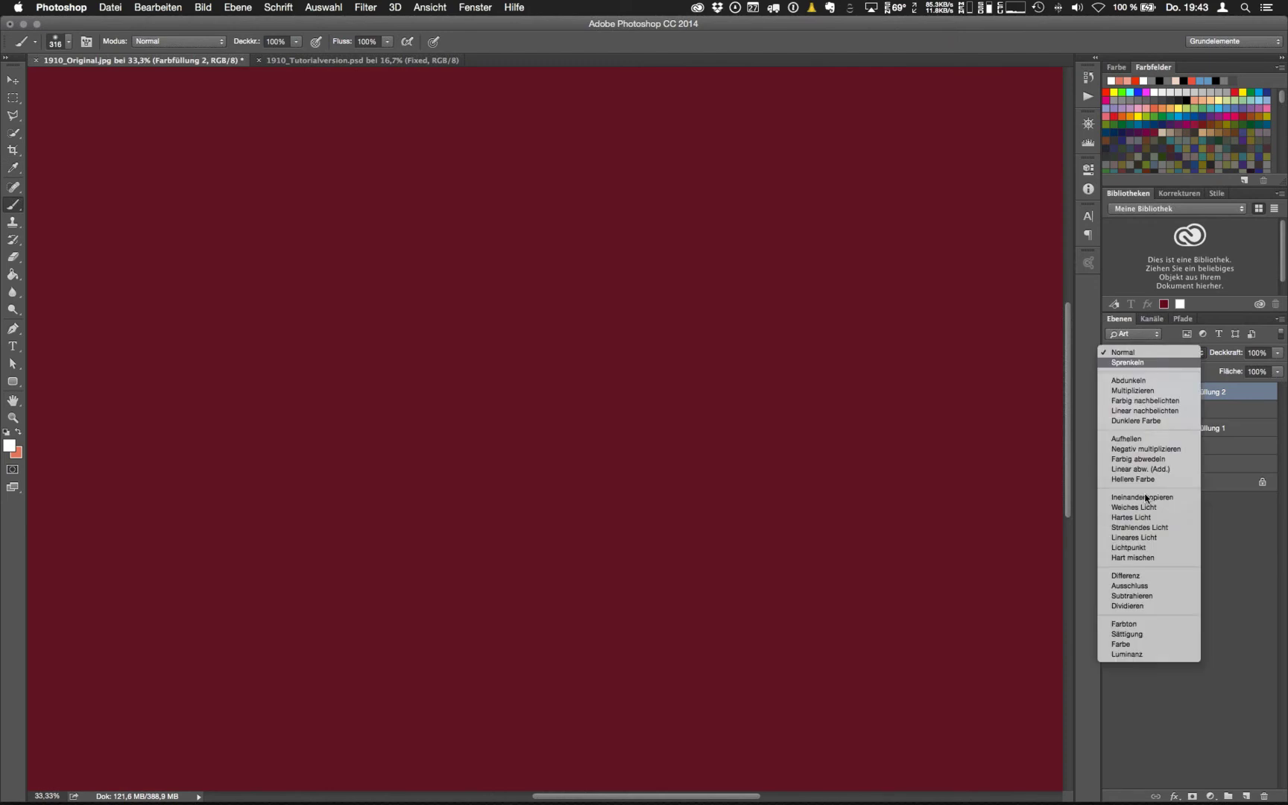
click(1141, 626)
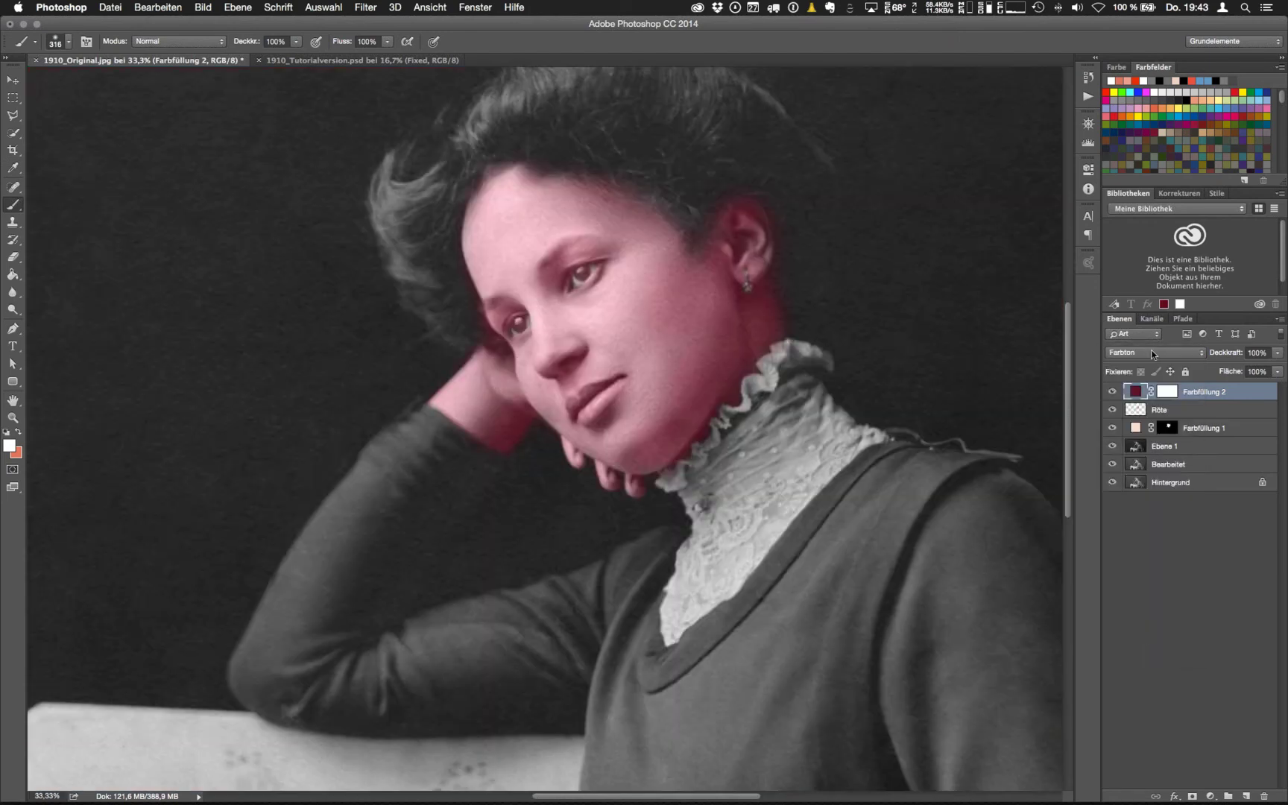
click(1152, 355)
click(1152, 370)
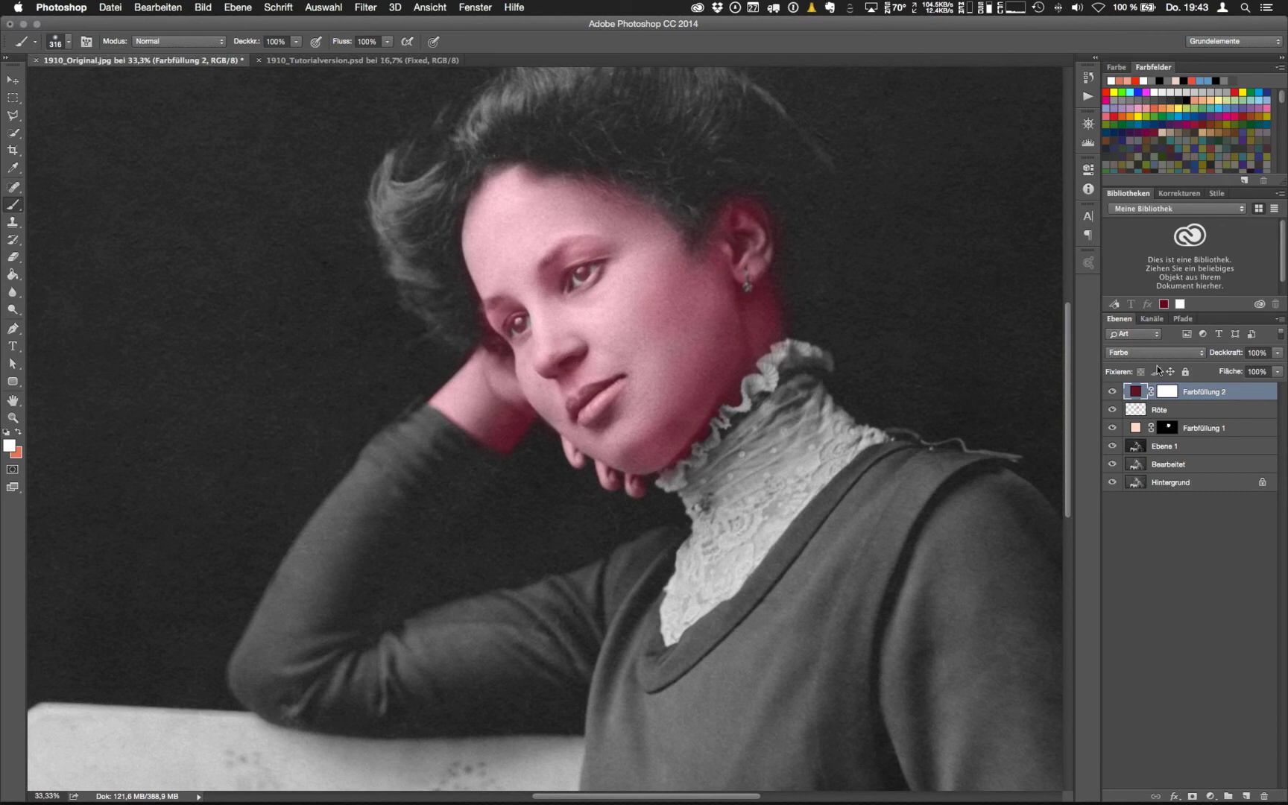
click(1183, 395)
key(d)
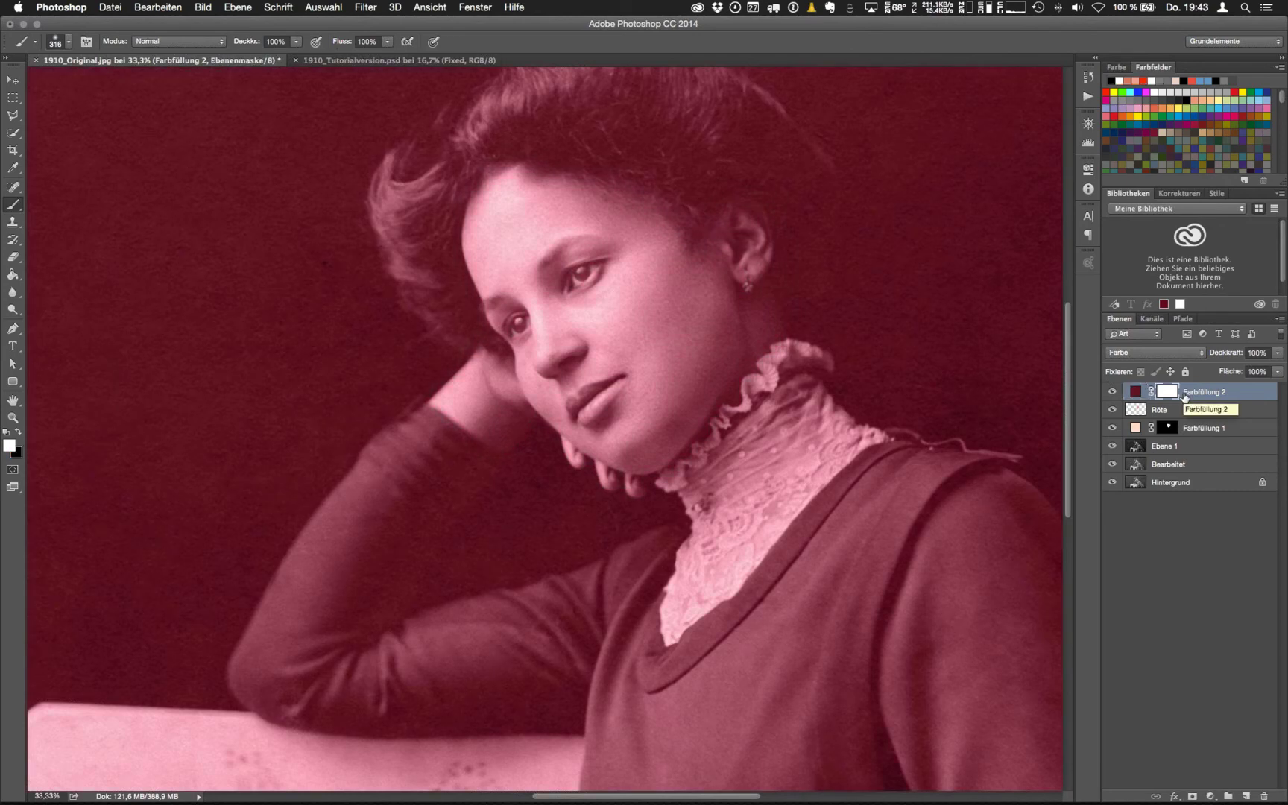
Fill the wine-red layer's mask with black and paint the woman's lips back in with white
key(super+BackSpace)
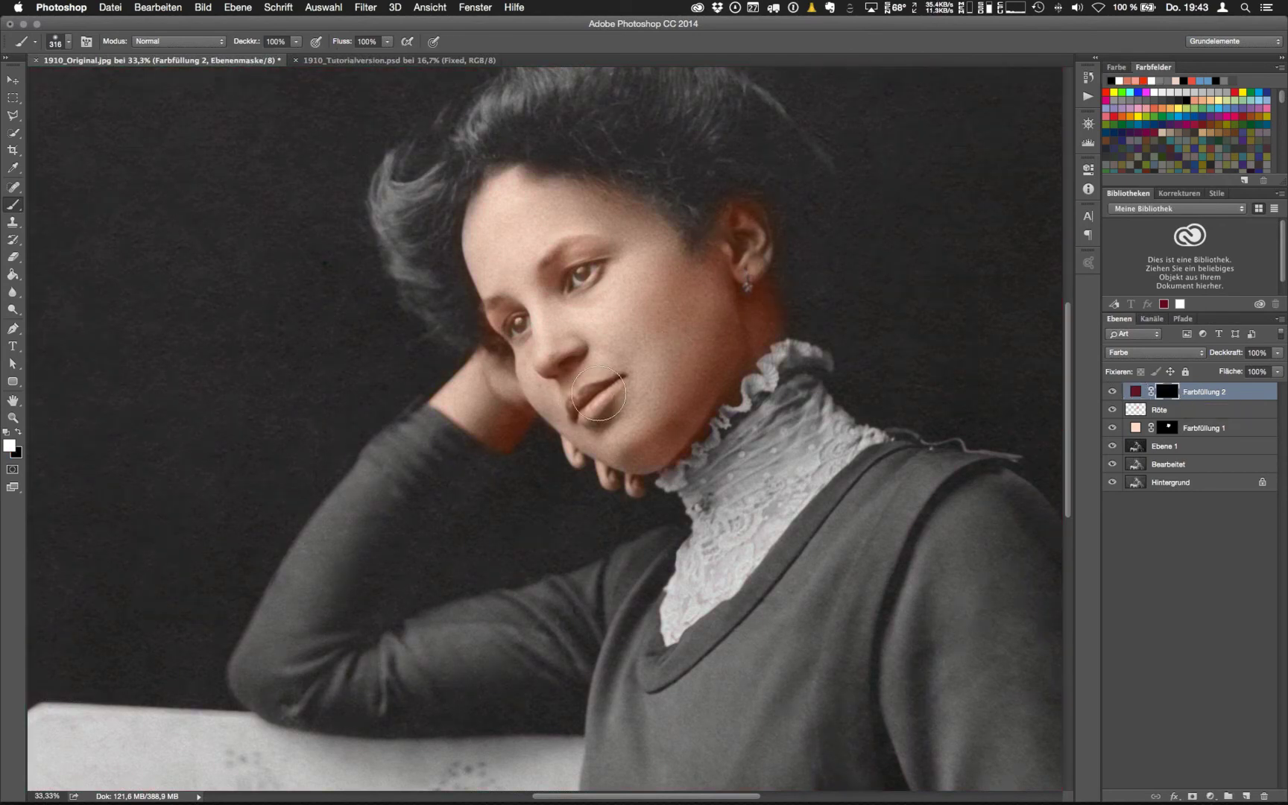
mouse_move(593, 397)
mouse_down()
mouse_move(611, 408)
mouse_move(615, 386)
mouse_up()
key(super+plus)
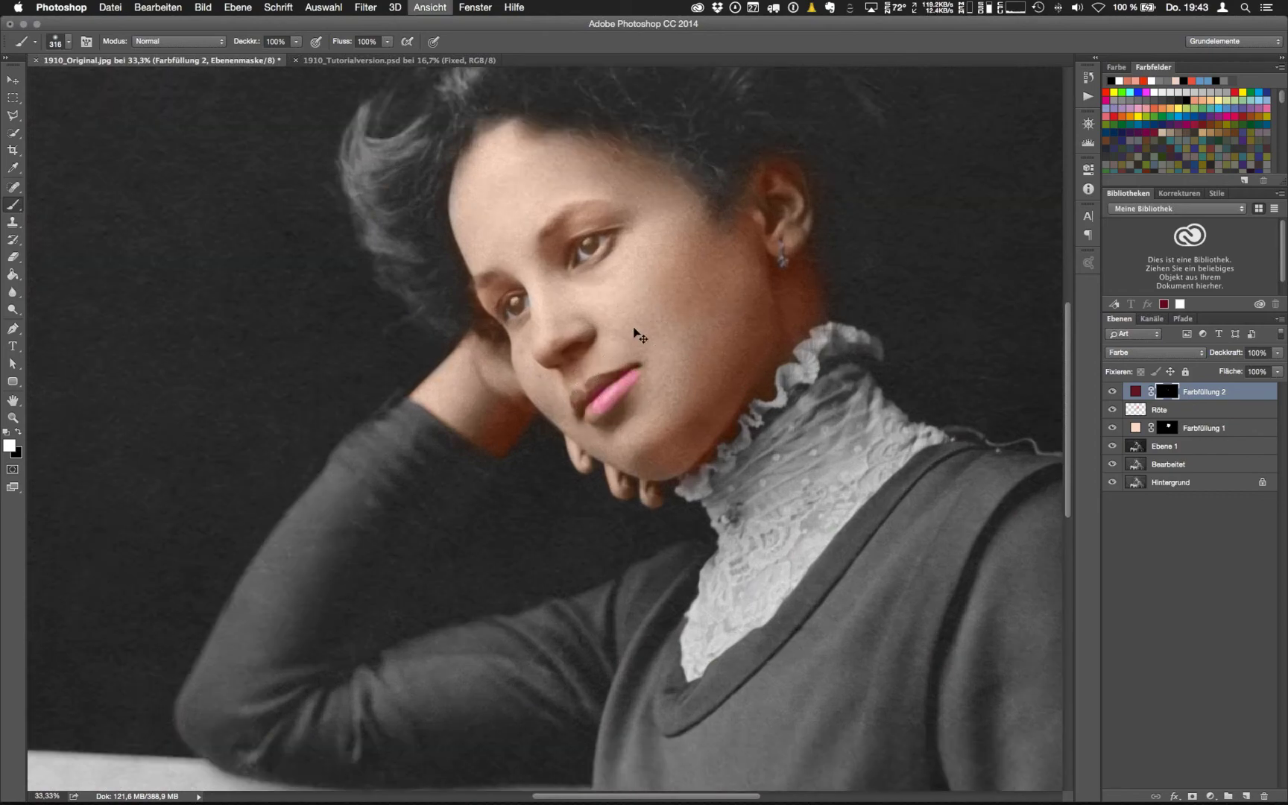
key(super+plus)
key(super+plus)
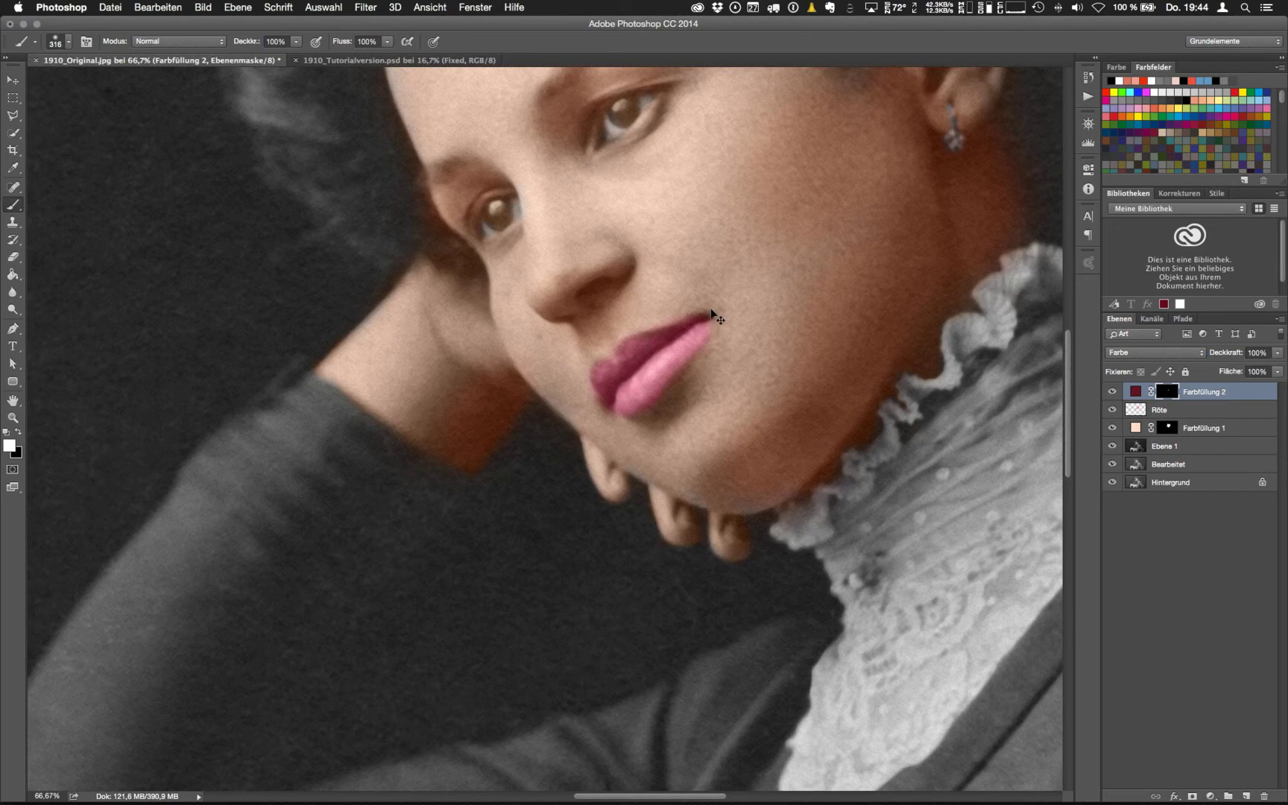
Recolour the lip fill layer to a muted red with hue 0°, about 843636
key(super+minus)
key(super+minus)
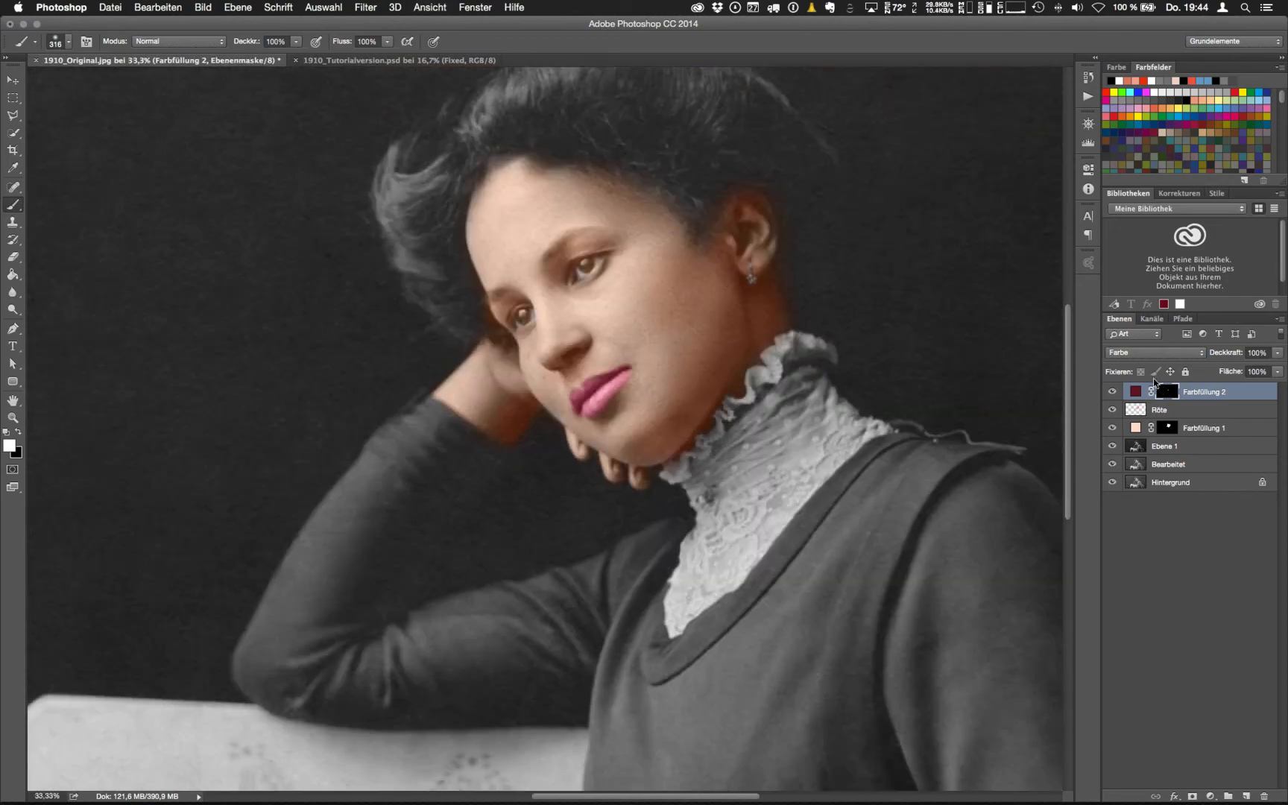
double_click(1133, 389)
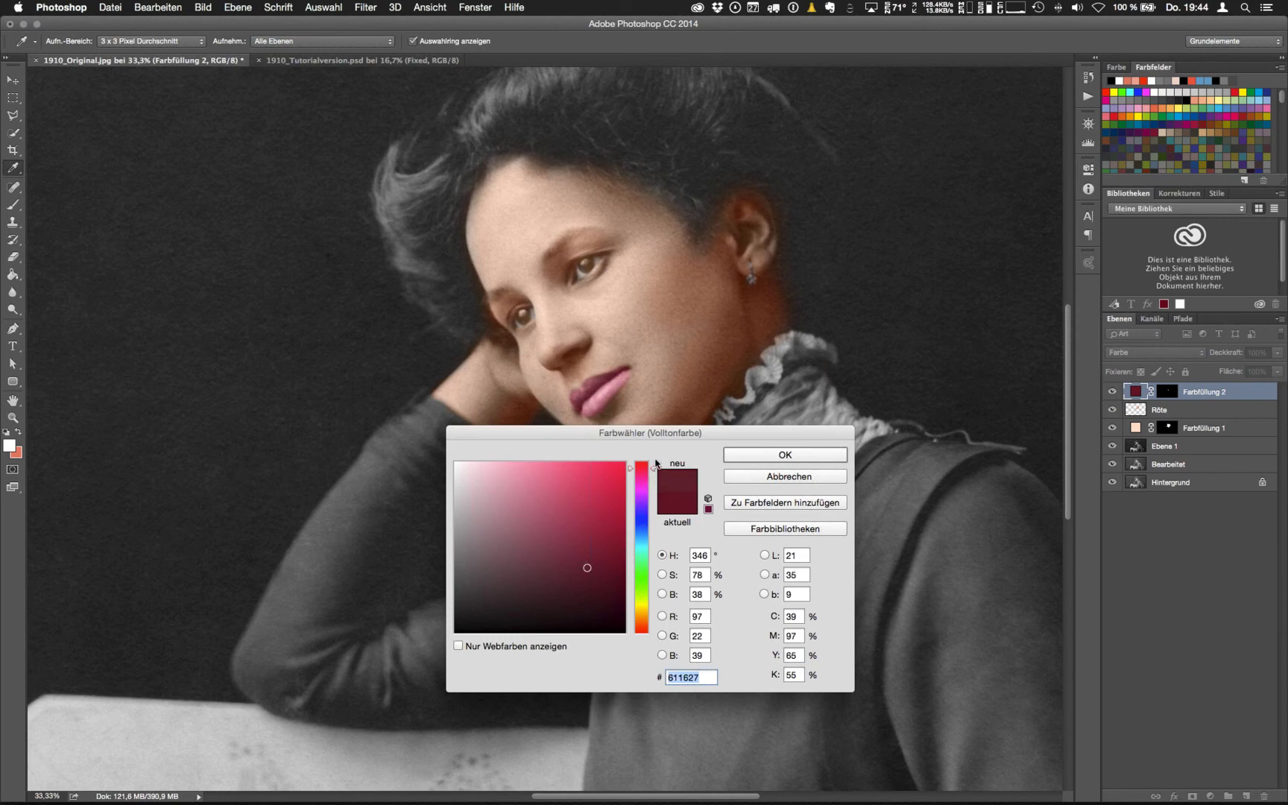
drag(656, 463, 654, 462)
click(564, 541)
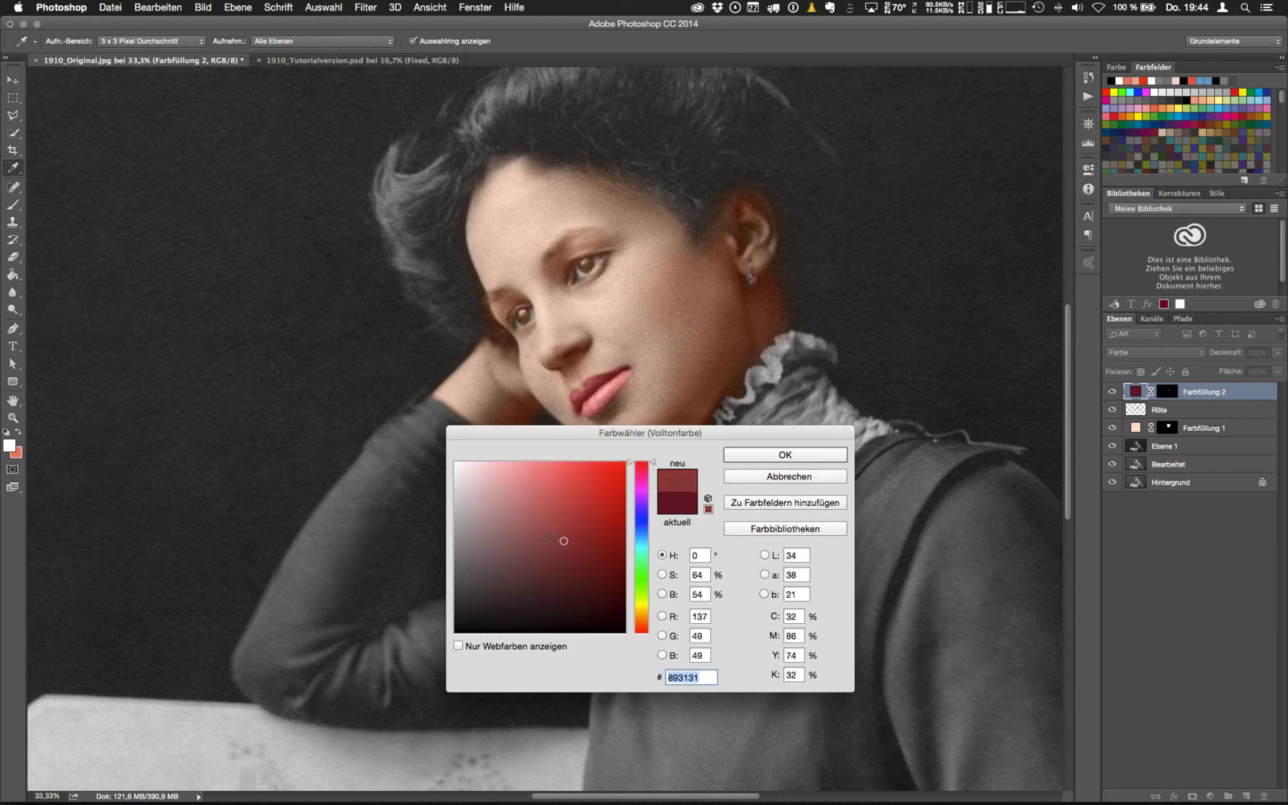
click(548, 541)
drag(553, 552, 543, 547)
drag(574, 443, 571, 467)
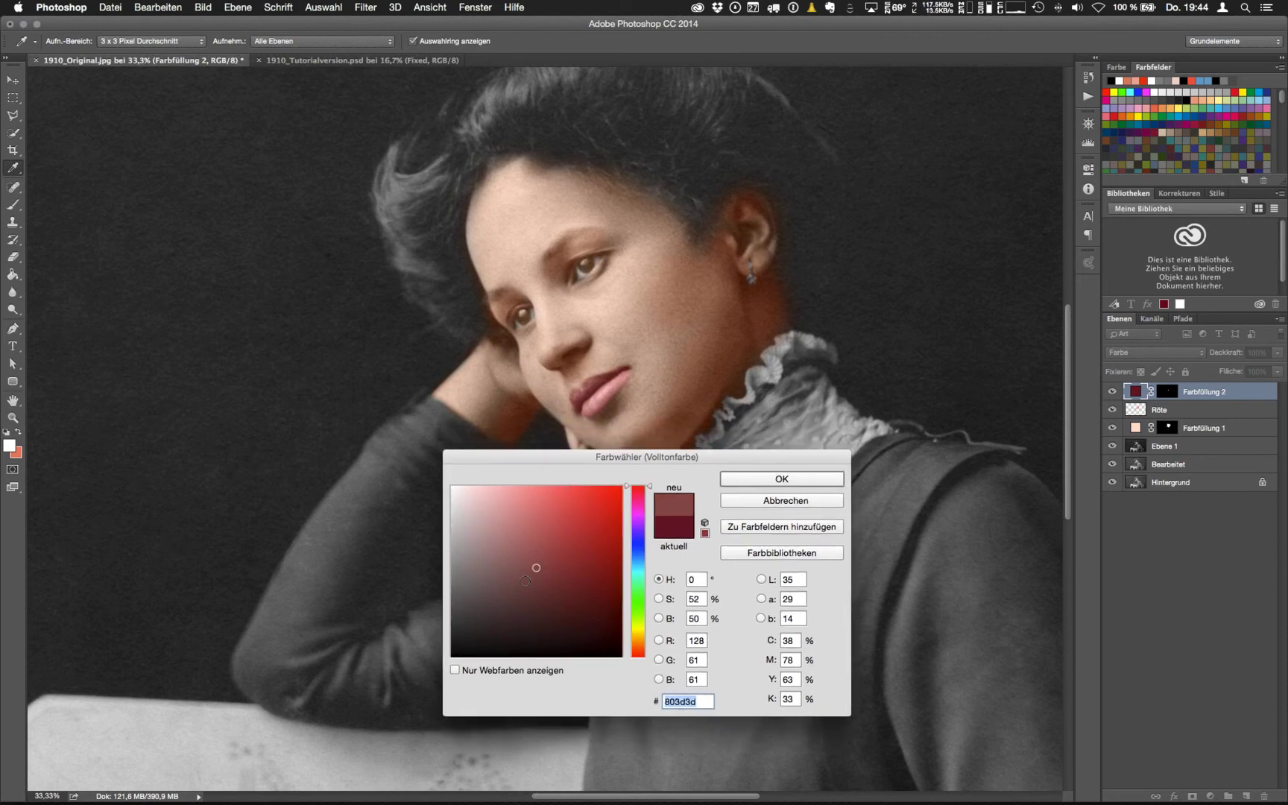
click(534, 568)
click(551, 563)
click(557, 575)
click(560, 567)
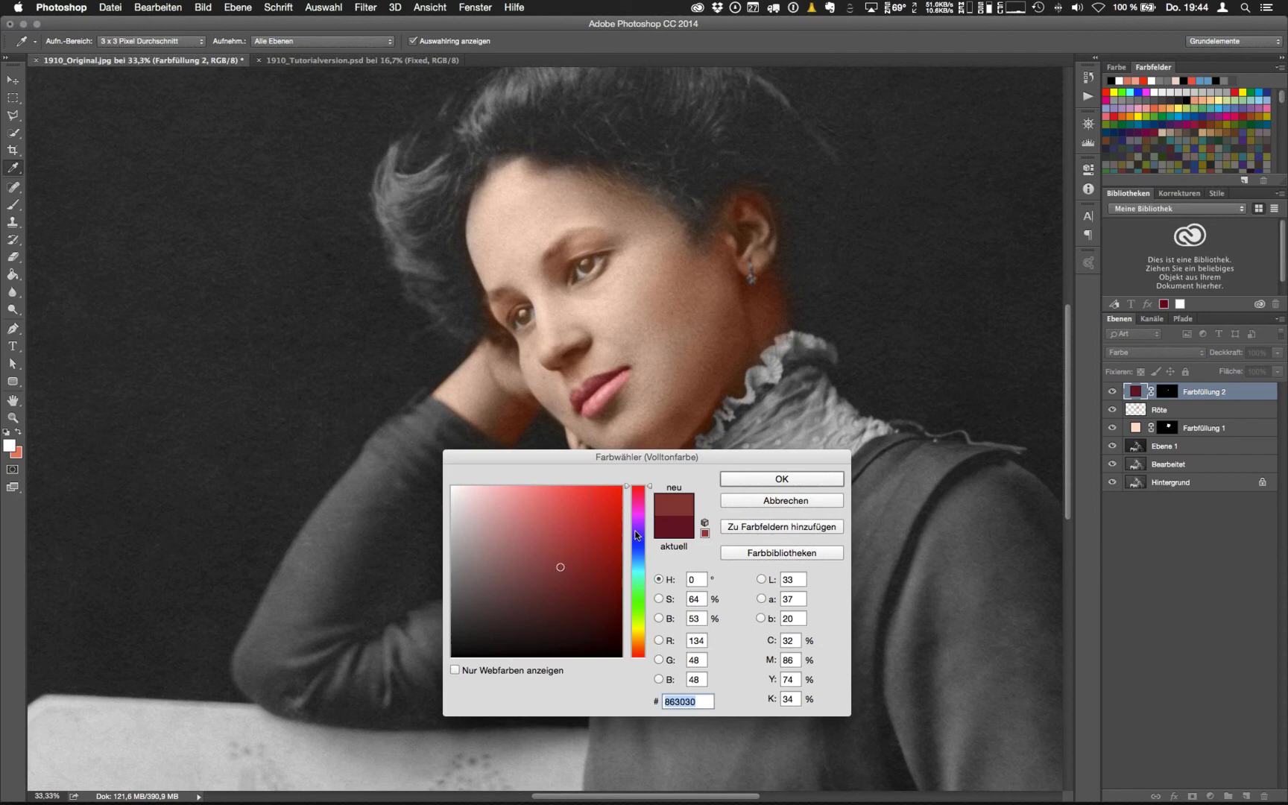
click(553, 558)
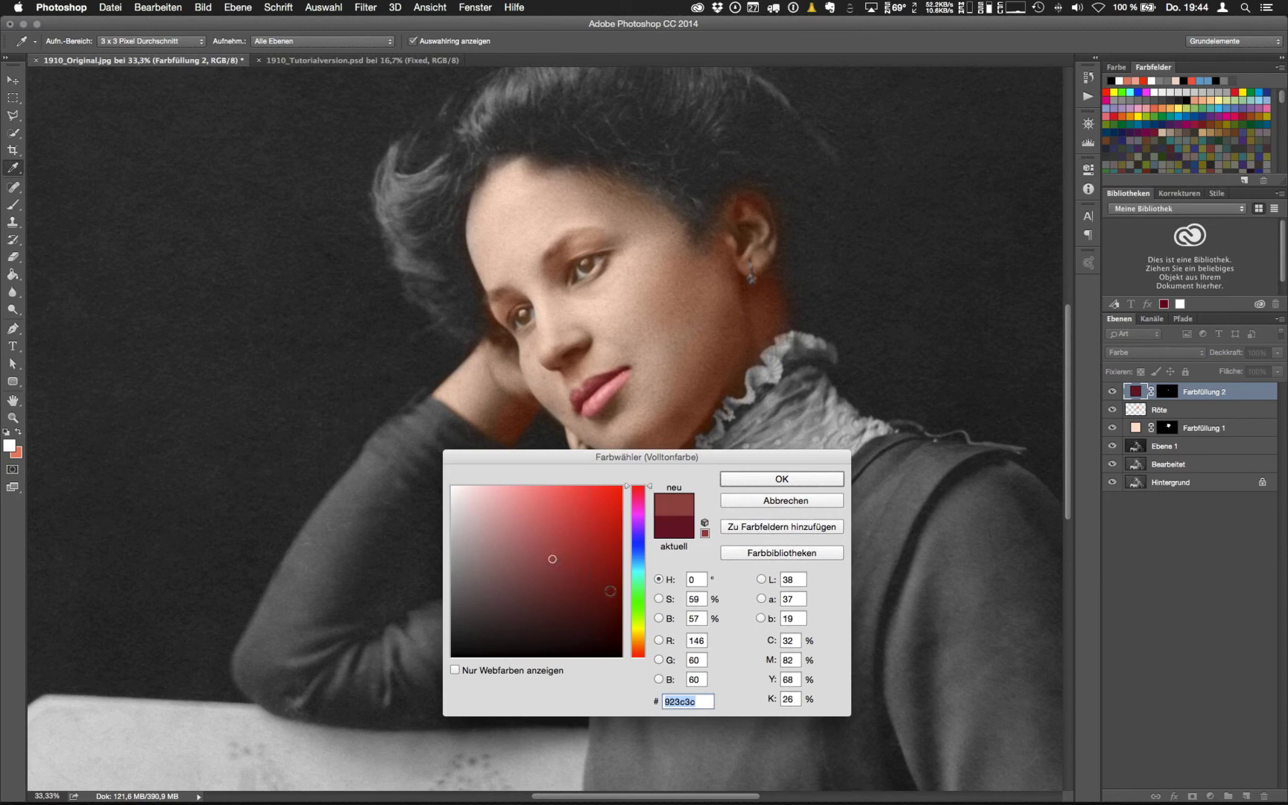
click(556, 582)
click(544, 593)
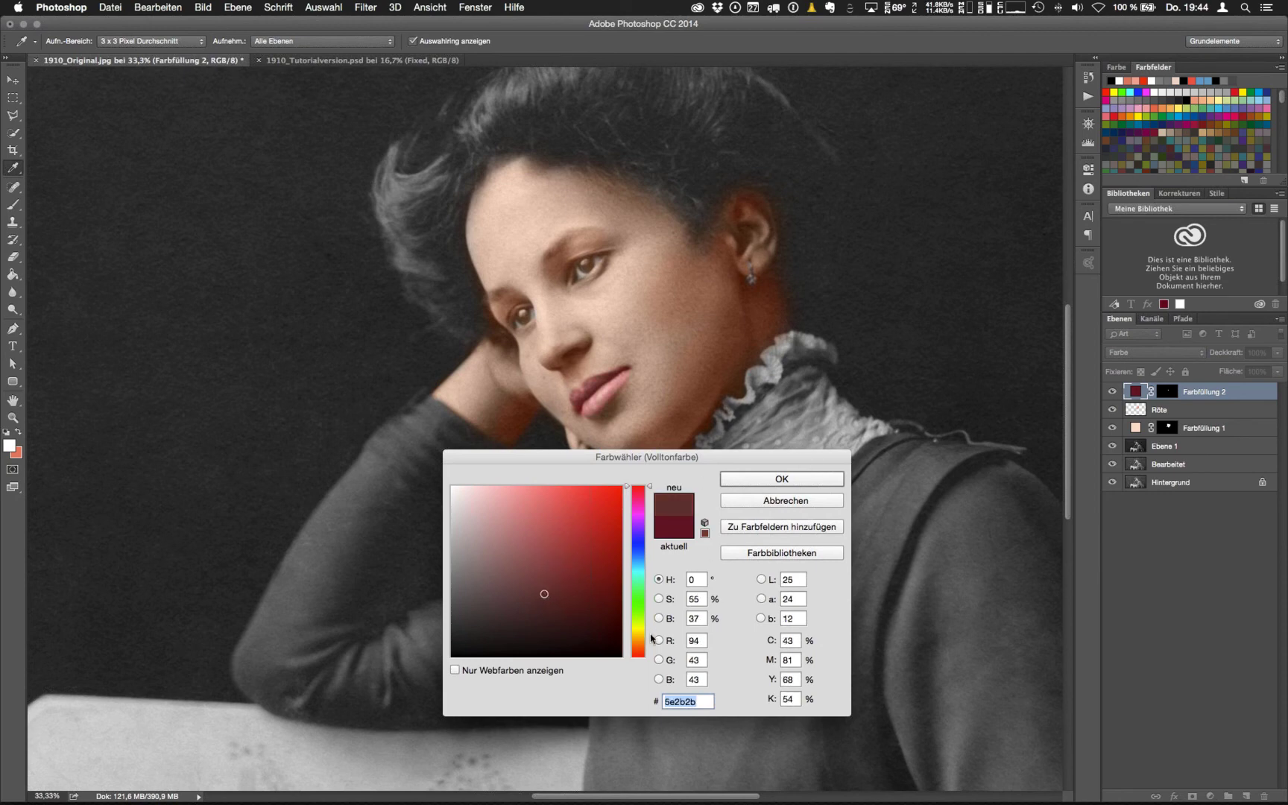
click(552, 568)
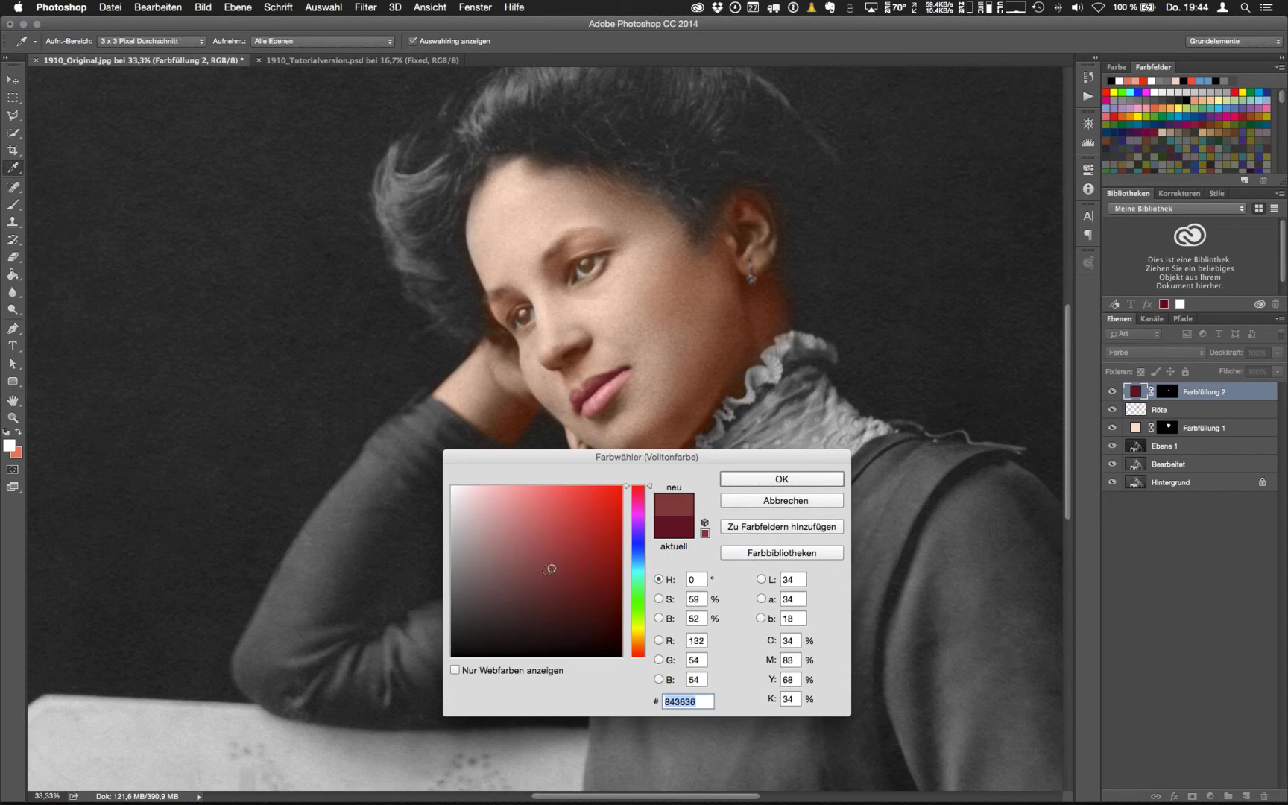
click(788, 479)
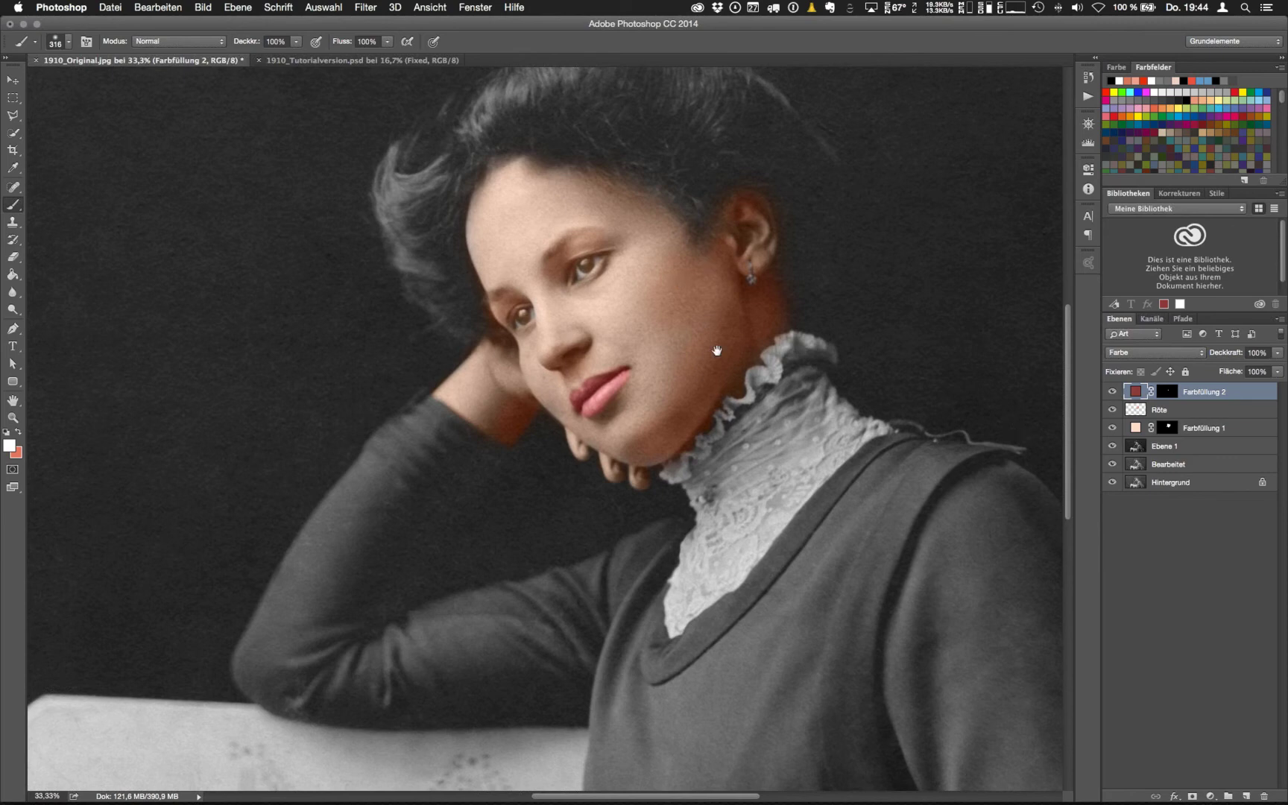
Add a solid colour fill layer above the lip colour in a very dark red-brown, 190202
scroll(717, 350, up, 5)
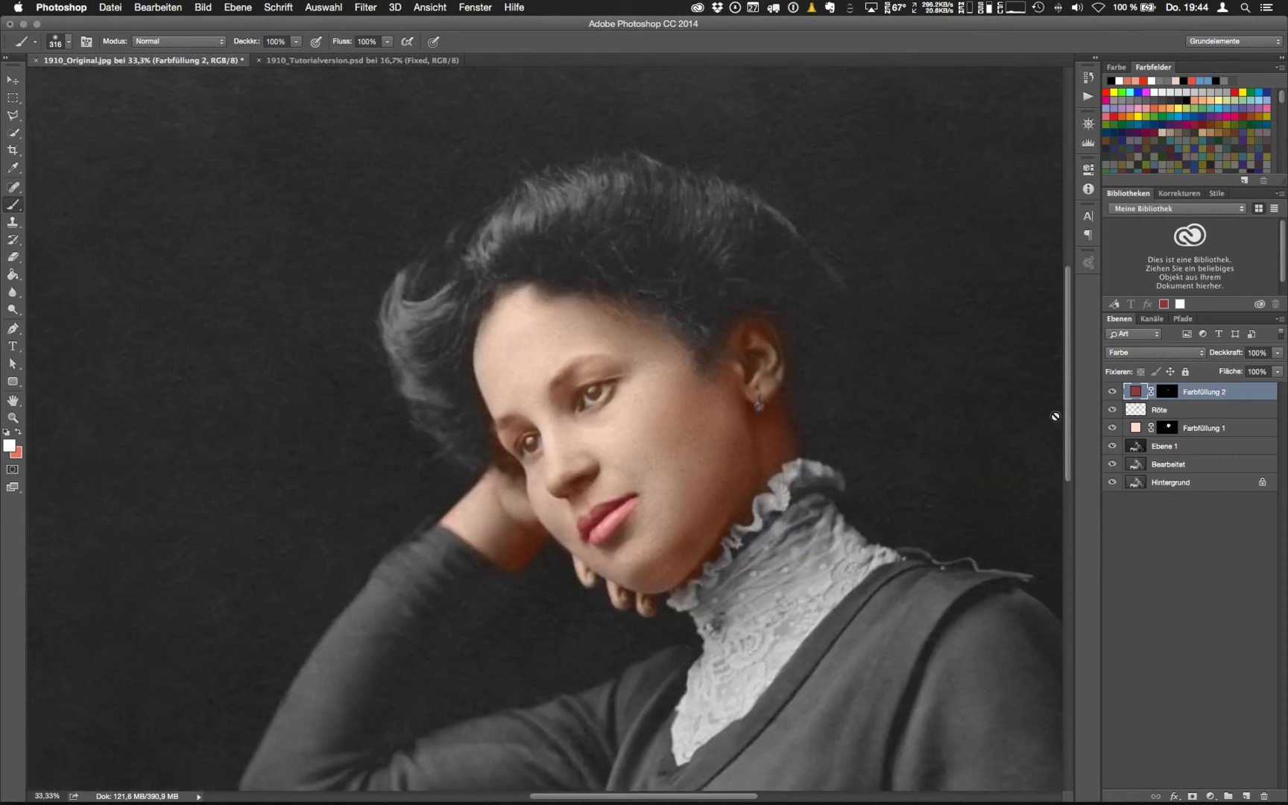
click(1210, 796)
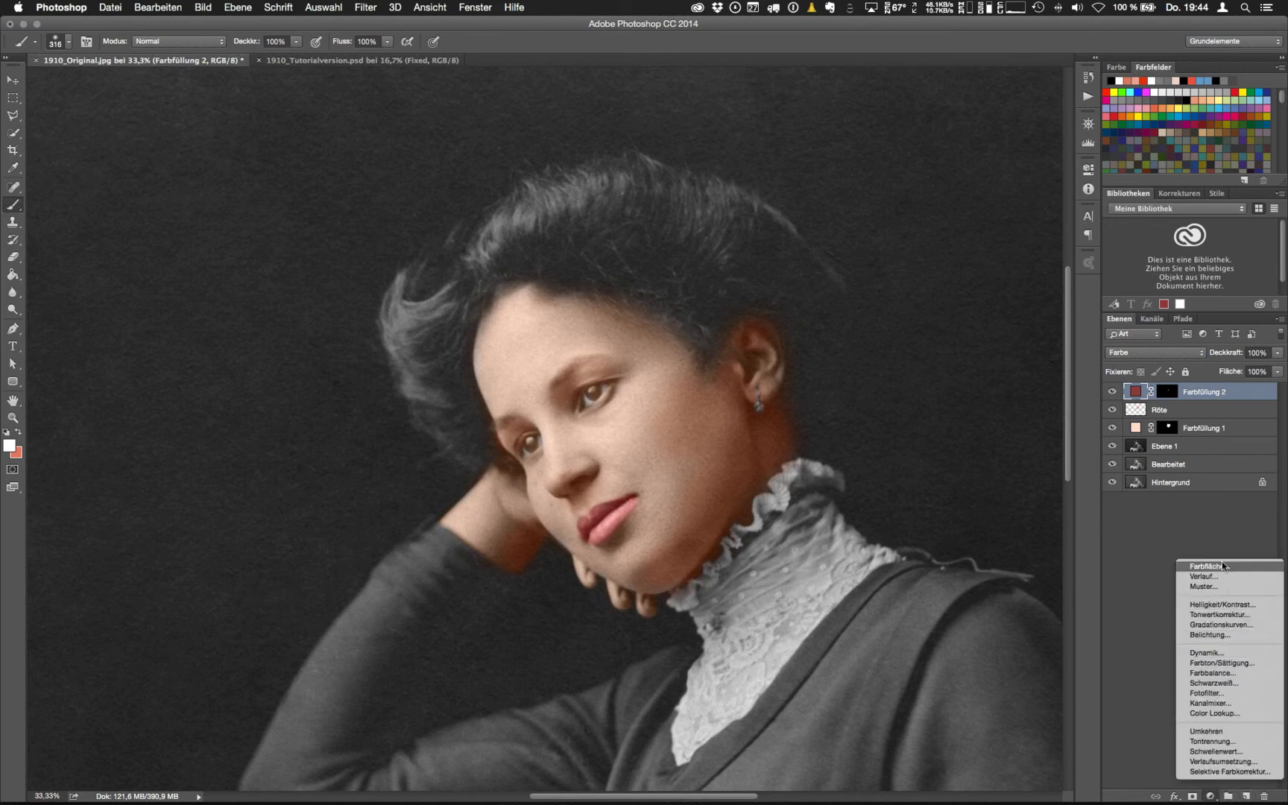
click(1221, 568)
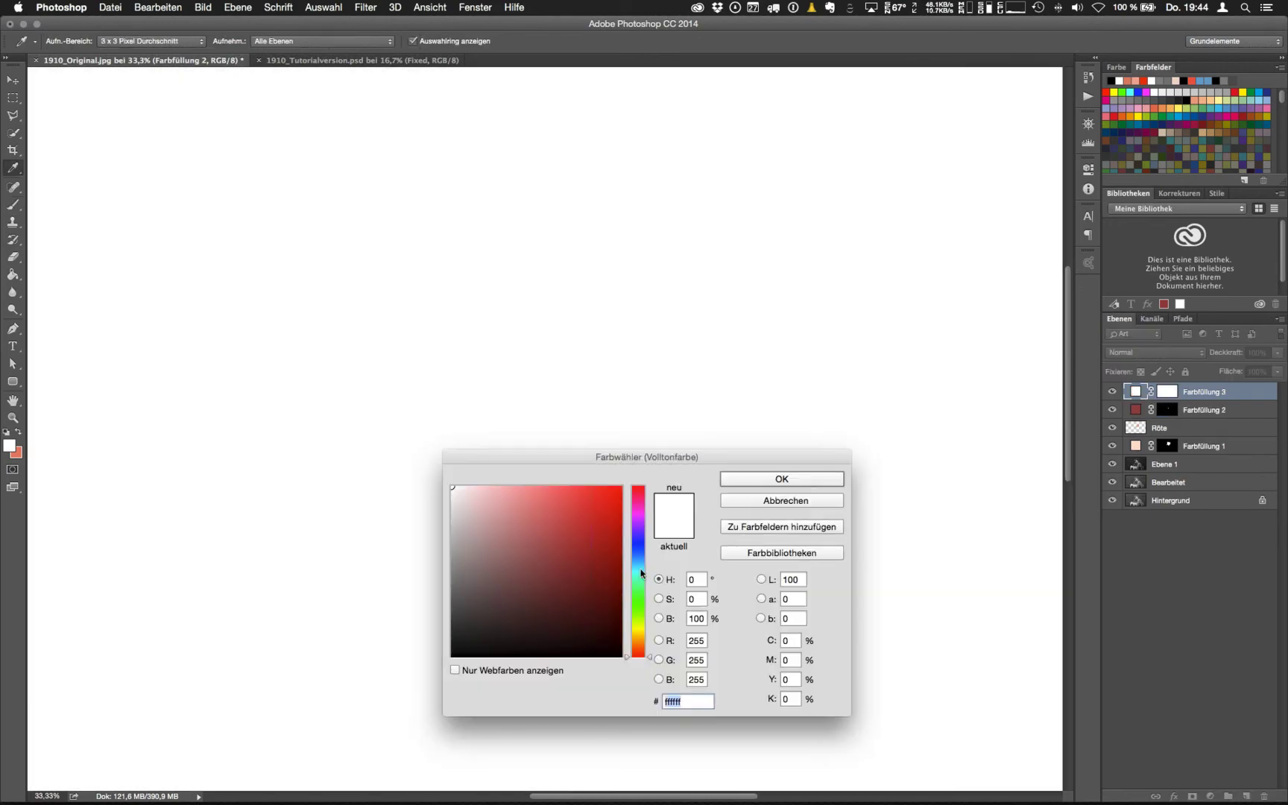
click(621, 635)
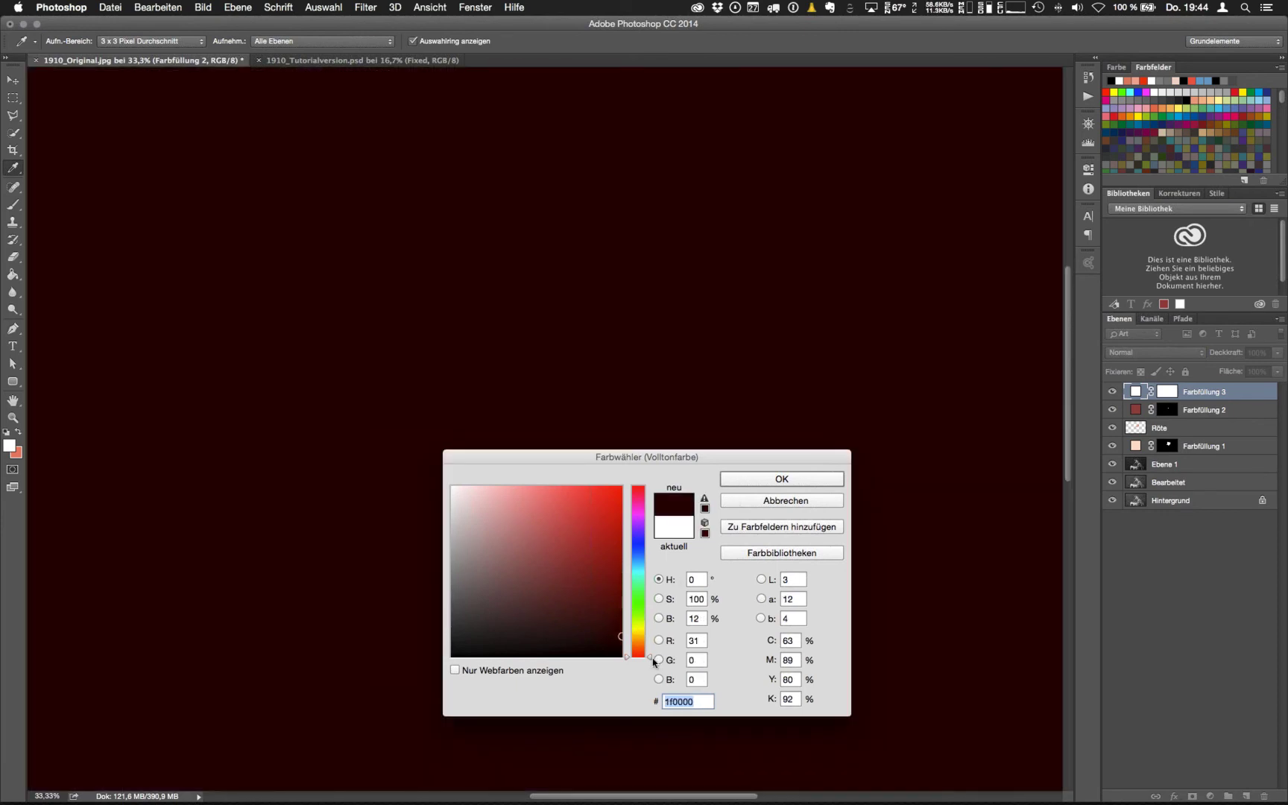
click(607, 638)
click(608, 640)
click(792, 481)
key(b)
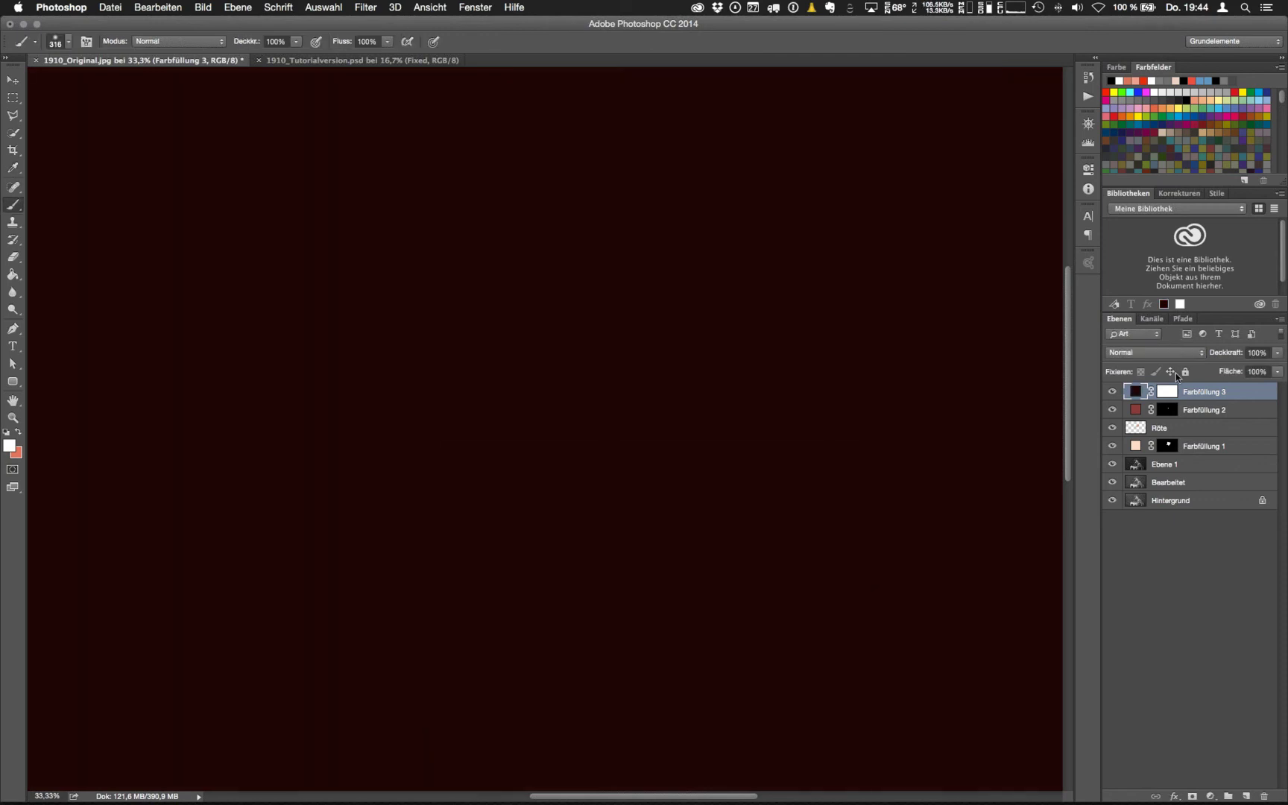
Set the new dark fill layer's blend mode to Farbe and shift its colour to about hue 8°
click(1146, 351)
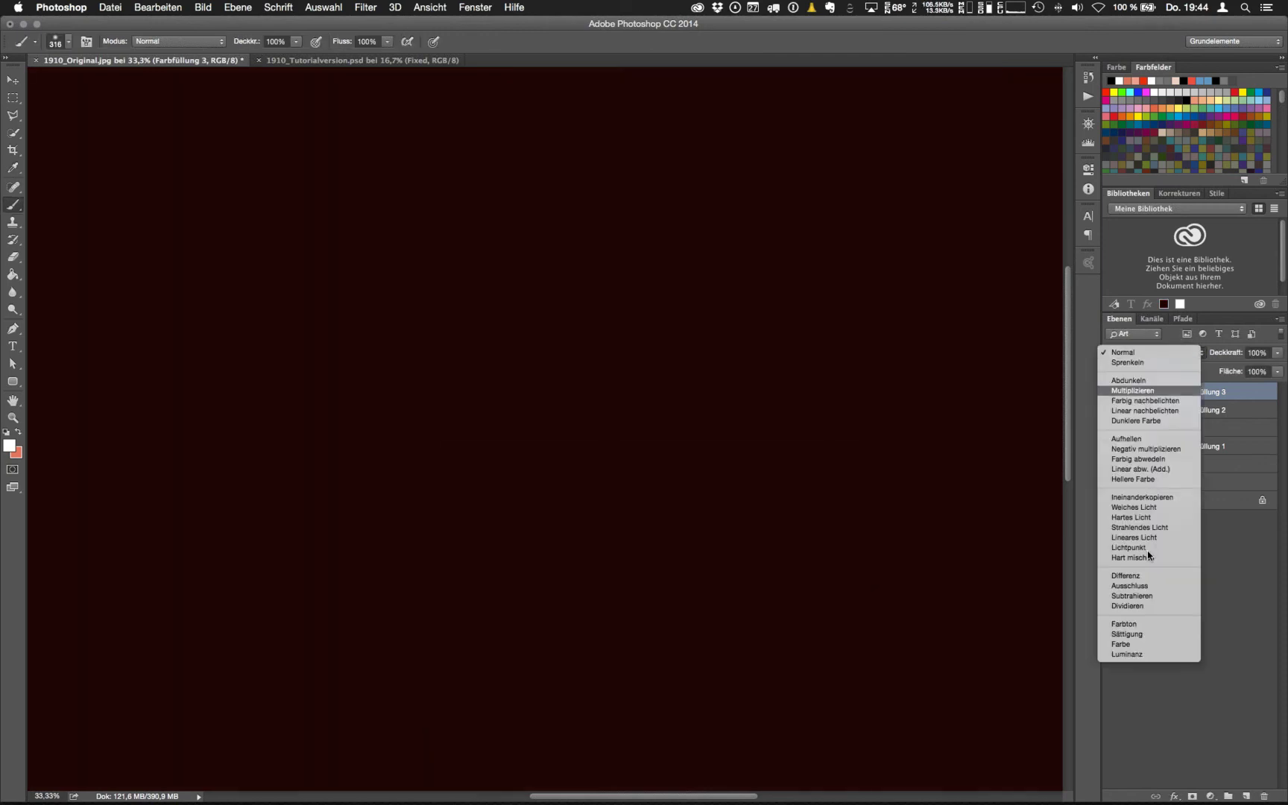
click(1142, 623)
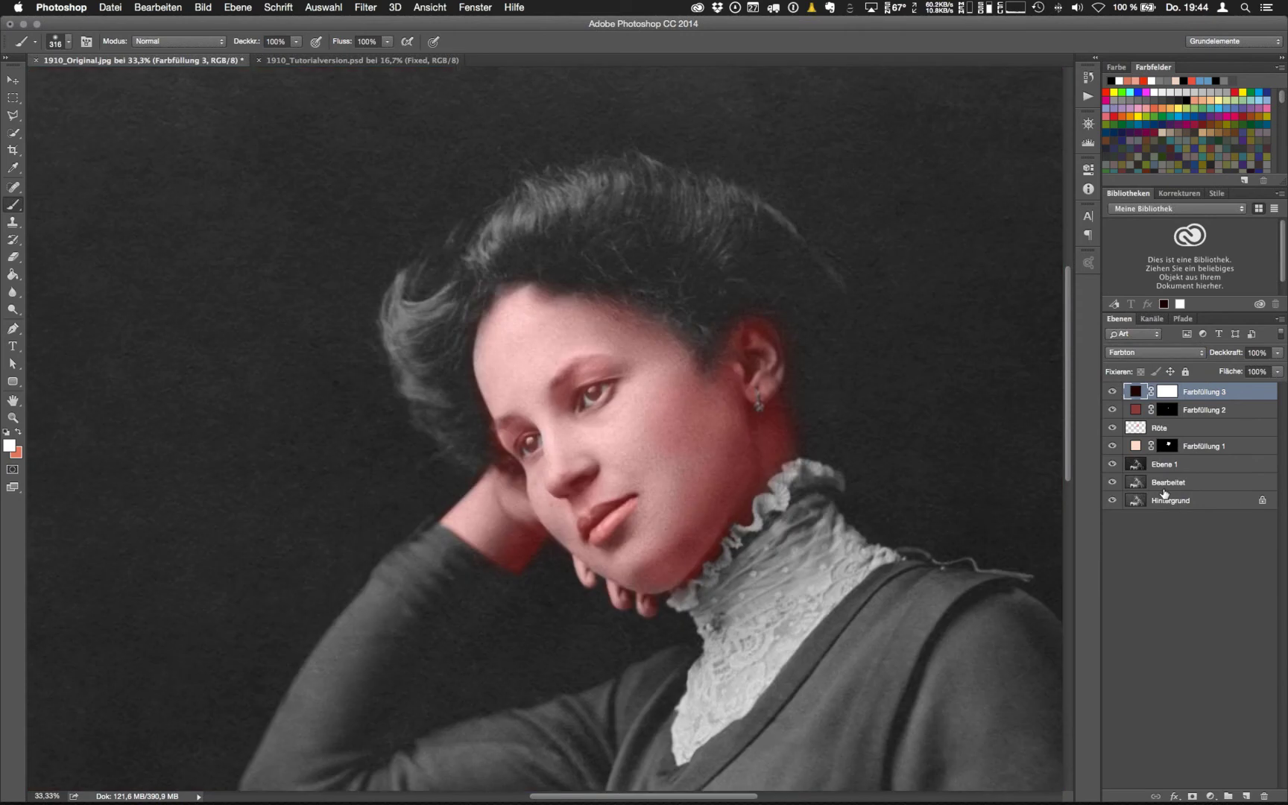
click(1151, 354)
click(1140, 373)
double_click(1135, 392)
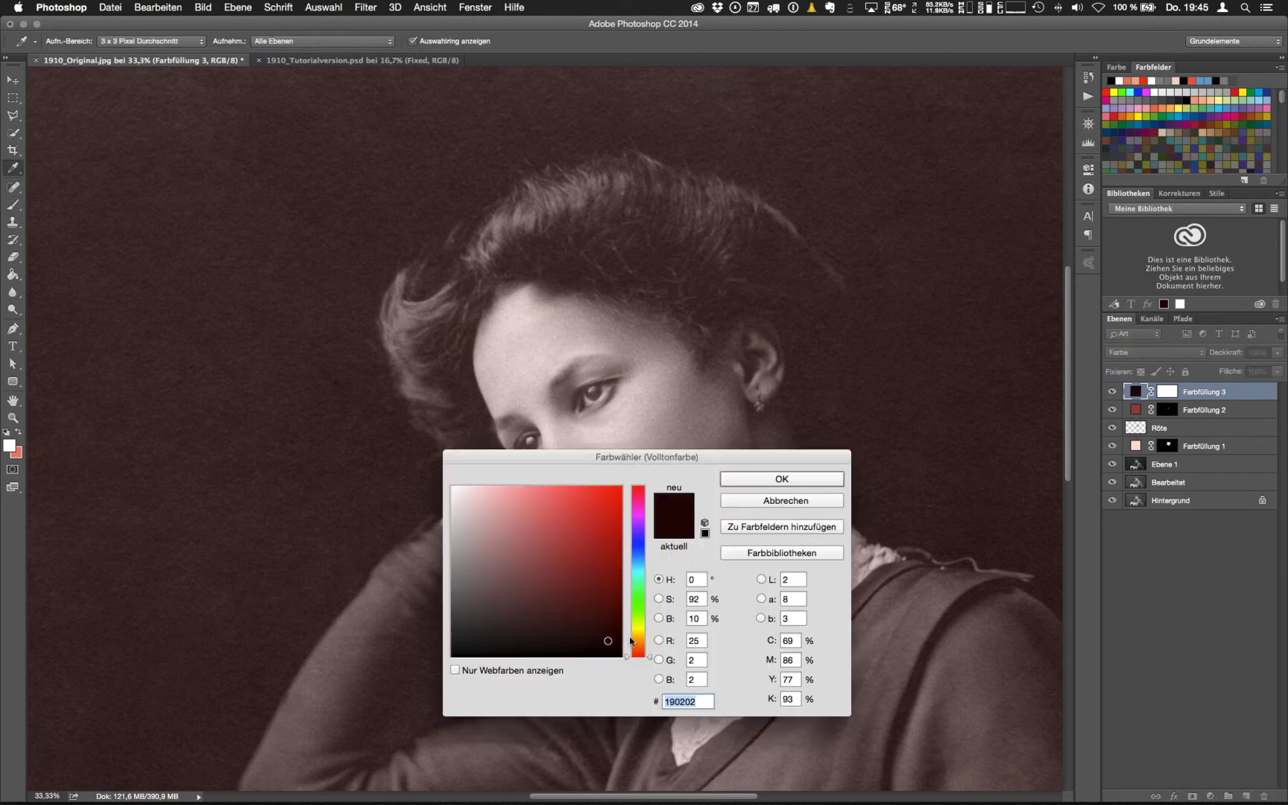
drag(648, 656, 605, 637)
click(805, 477)
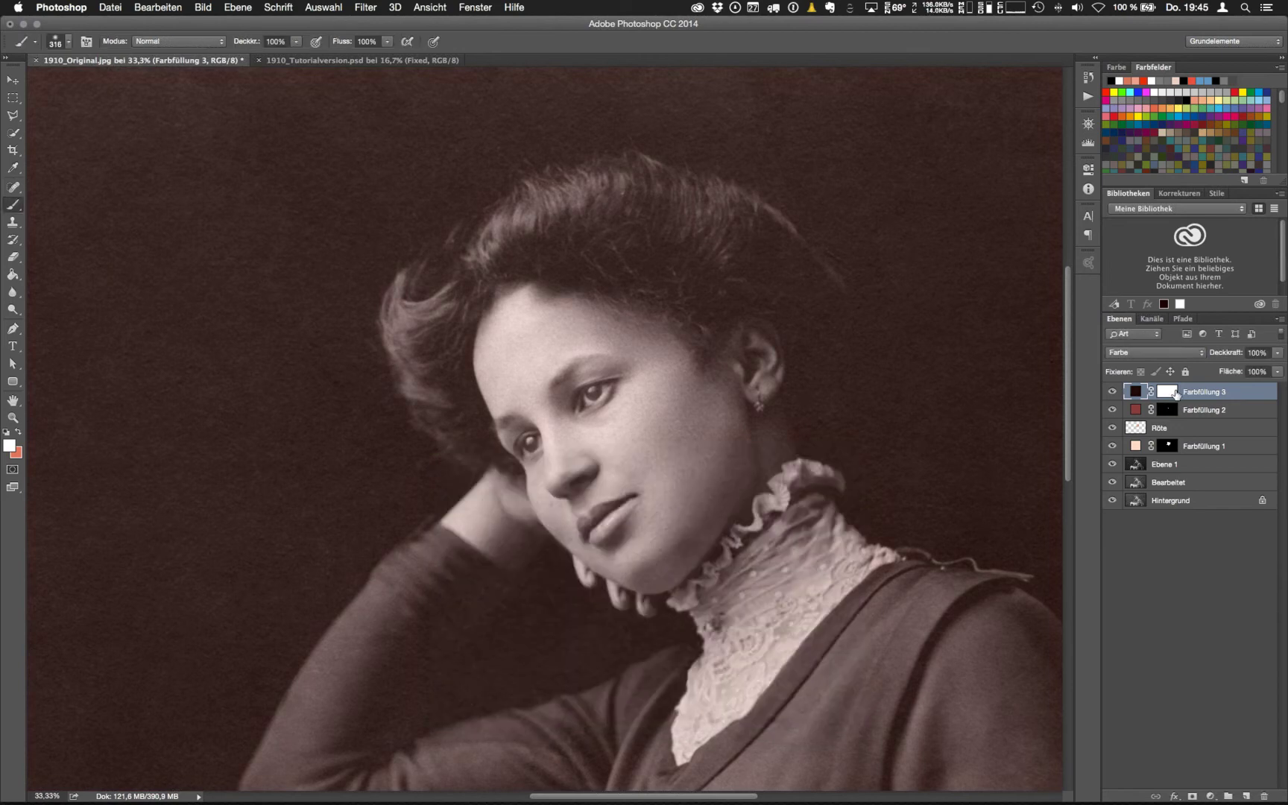
Invert the dark fill layer's mask to black and paint the woman's hair in with white
key(super+backslash)
key(super+i)
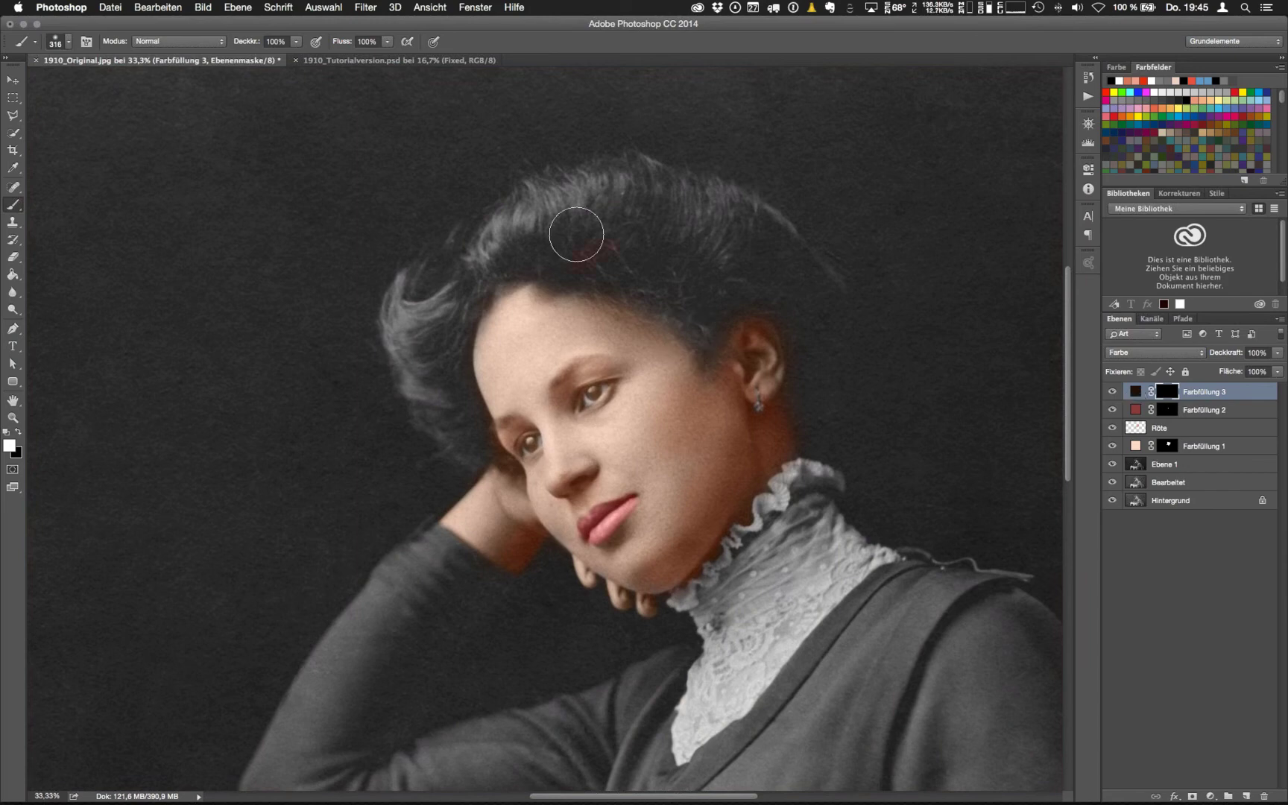
mouse_move(575, 230)
mouse_down()
mouse_move(551, 255)
mouse_move(564, 241)
mouse_move(615, 247)
mouse_move(625, 273)
mouse_move(660, 278)
mouse_move(699, 327)
mouse_move(654, 293)
mouse_move(552, 261)
mouse_move(563, 255)
mouse_move(506, 259)
mouse_move(452, 324)
mouse_move(443, 374)
mouse_move(461, 427)
mouse_move(413, 348)
mouse_move(414, 288)
mouse_move(581, 201)
mouse_move(638, 193)
mouse_move(664, 226)
mouse_move(691, 201)
mouse_move(738, 253)
mouse_move(788, 261)
mouse_move(803, 308)
mouse_move(780, 273)
mouse_move(741, 286)
mouse_move(803, 327)
mouse_move(793, 344)
mouse_move(806, 312)
mouse_move(690, 206)
mouse_up()
Paint both eyes into the dark fill layer's mask with white
key(super+plus)
key(super+plus)
key(super+plus)
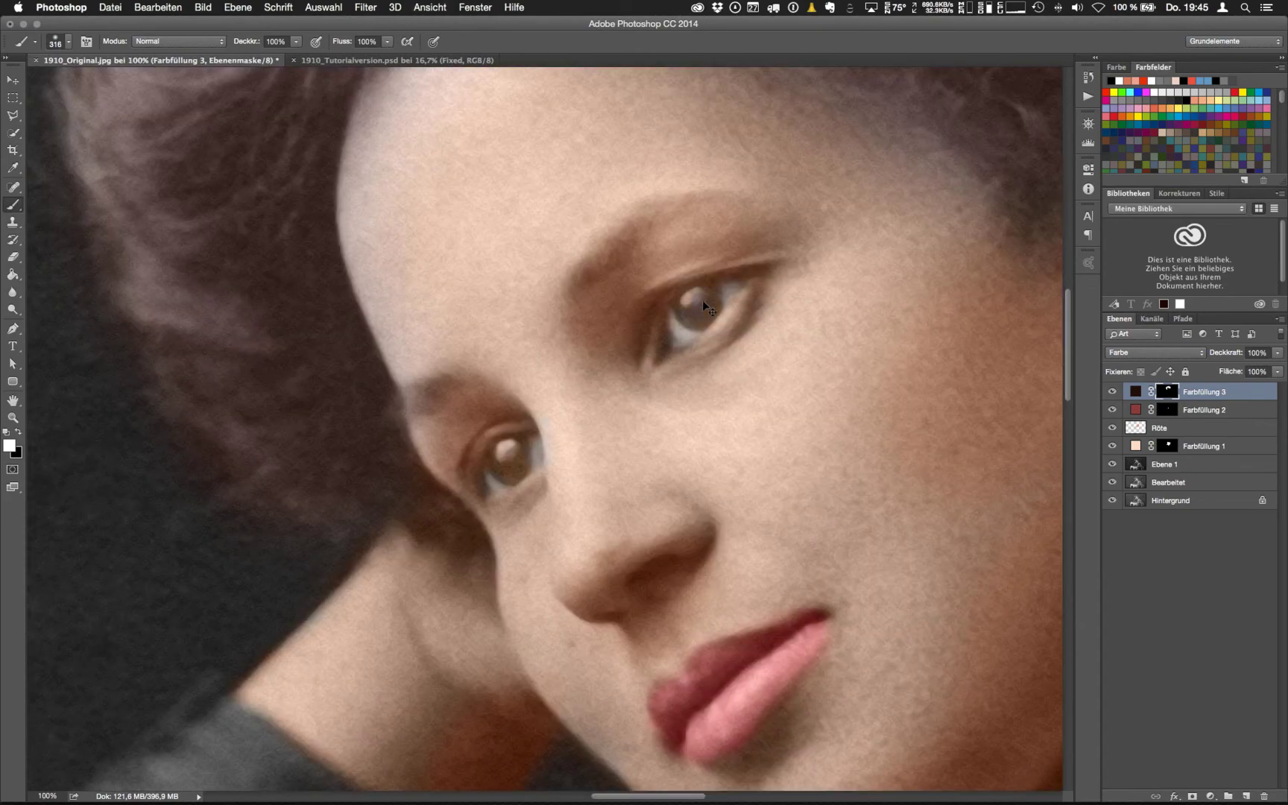
click(507, 464)
key(x)
key(super+minus)
key(super+minus)
key(super+minus)
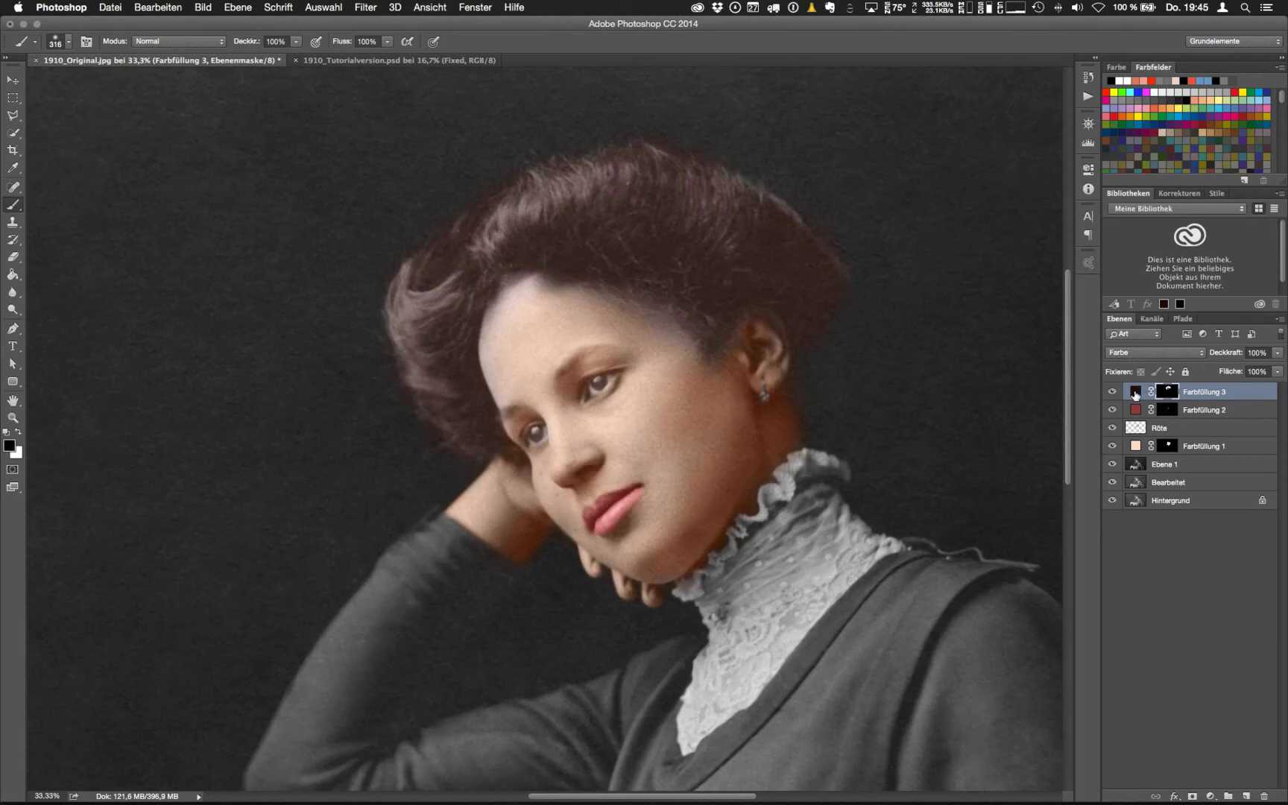
Adjust the hair fill layer's colour to a very dark brown, about 170502
double_click(1135, 393)
click(605, 641)
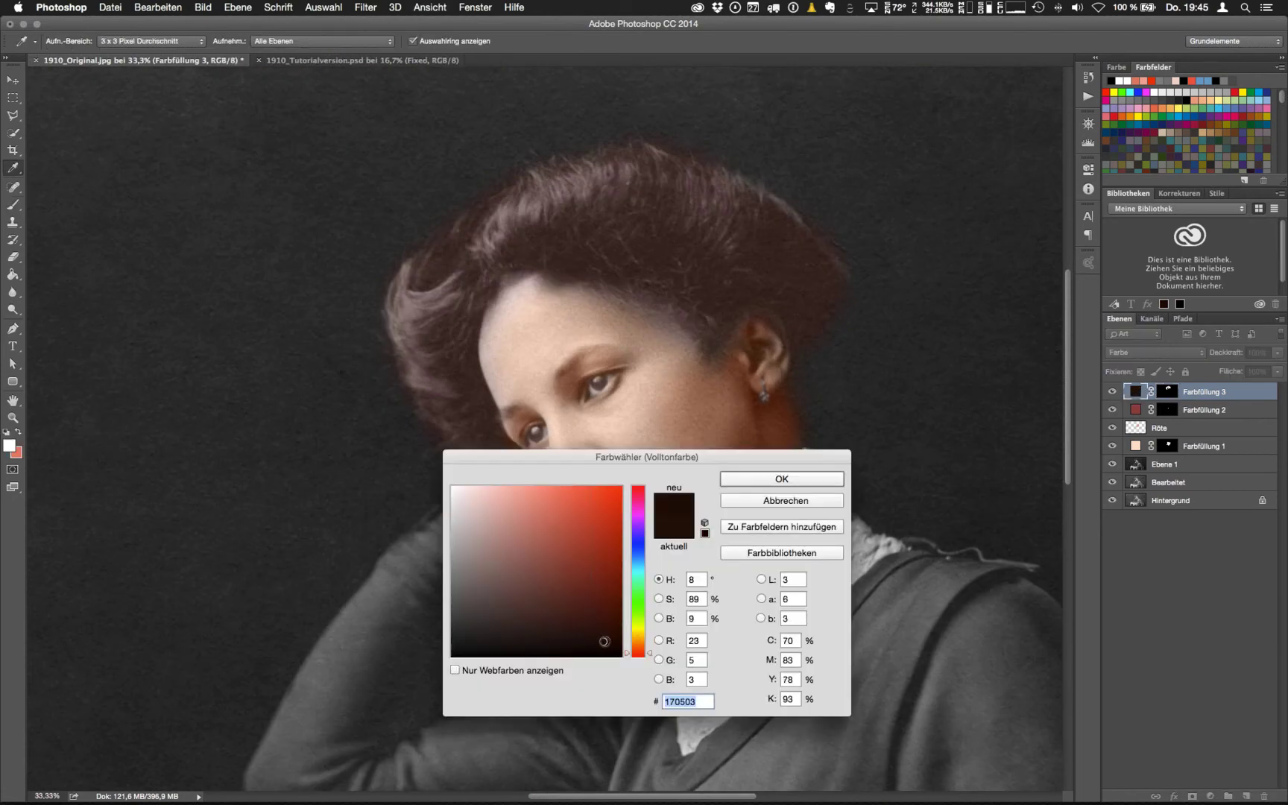
click(606, 642)
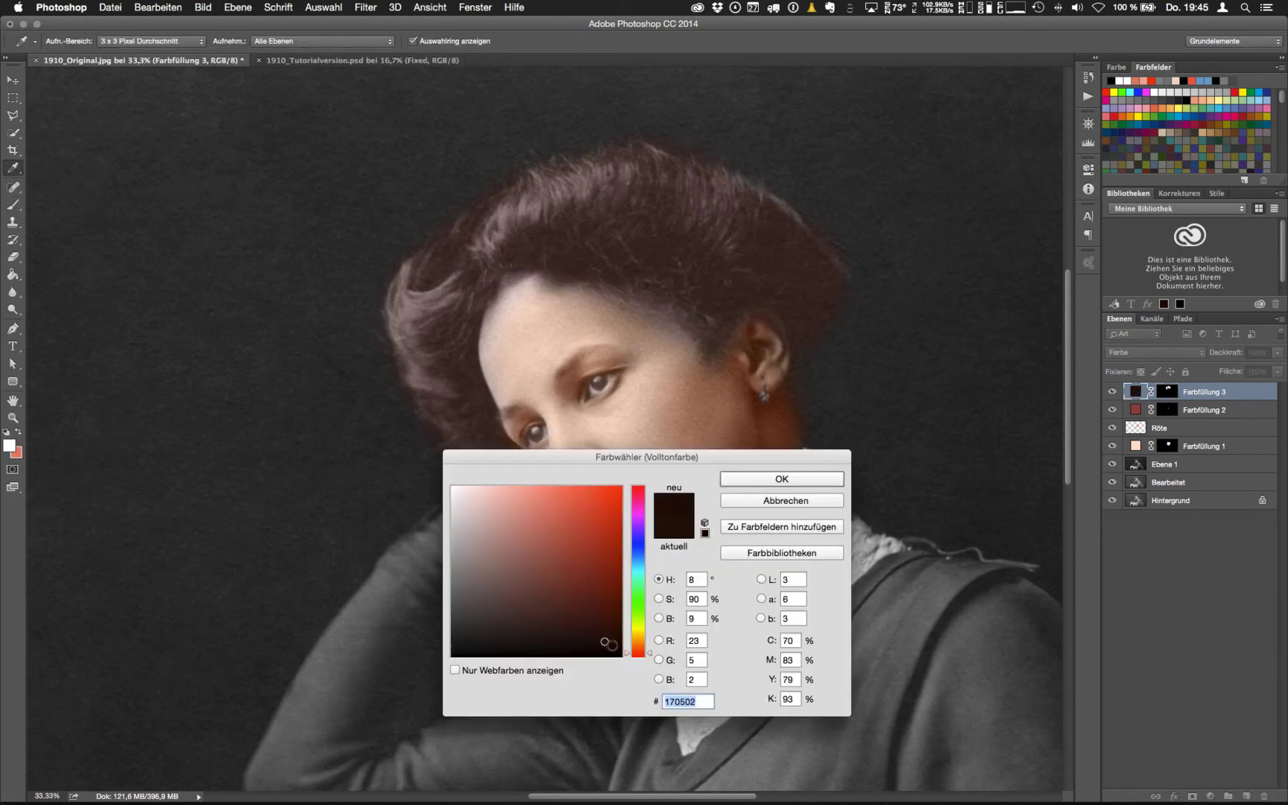
click(783, 478)
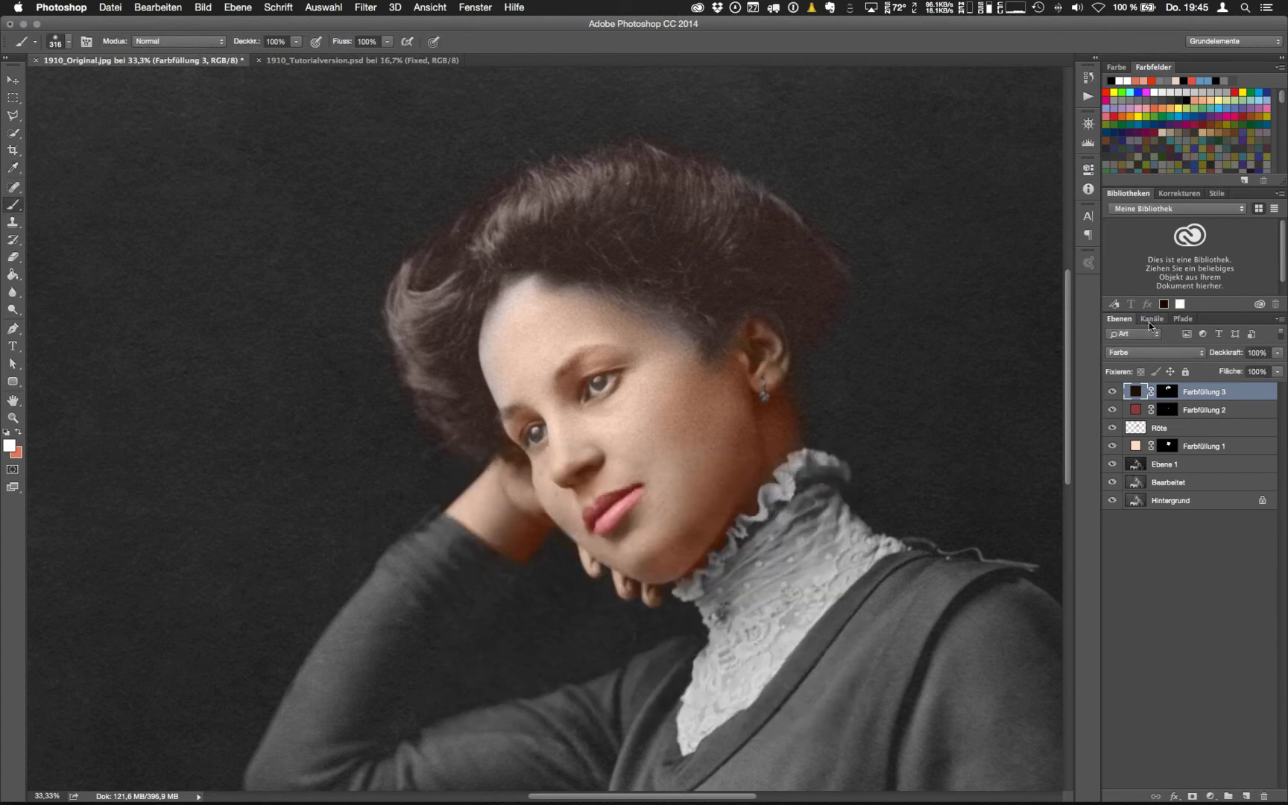
Remove the hair colour from the forehead along the hairline by painting black on the hair layer's mask
key(super+minus)
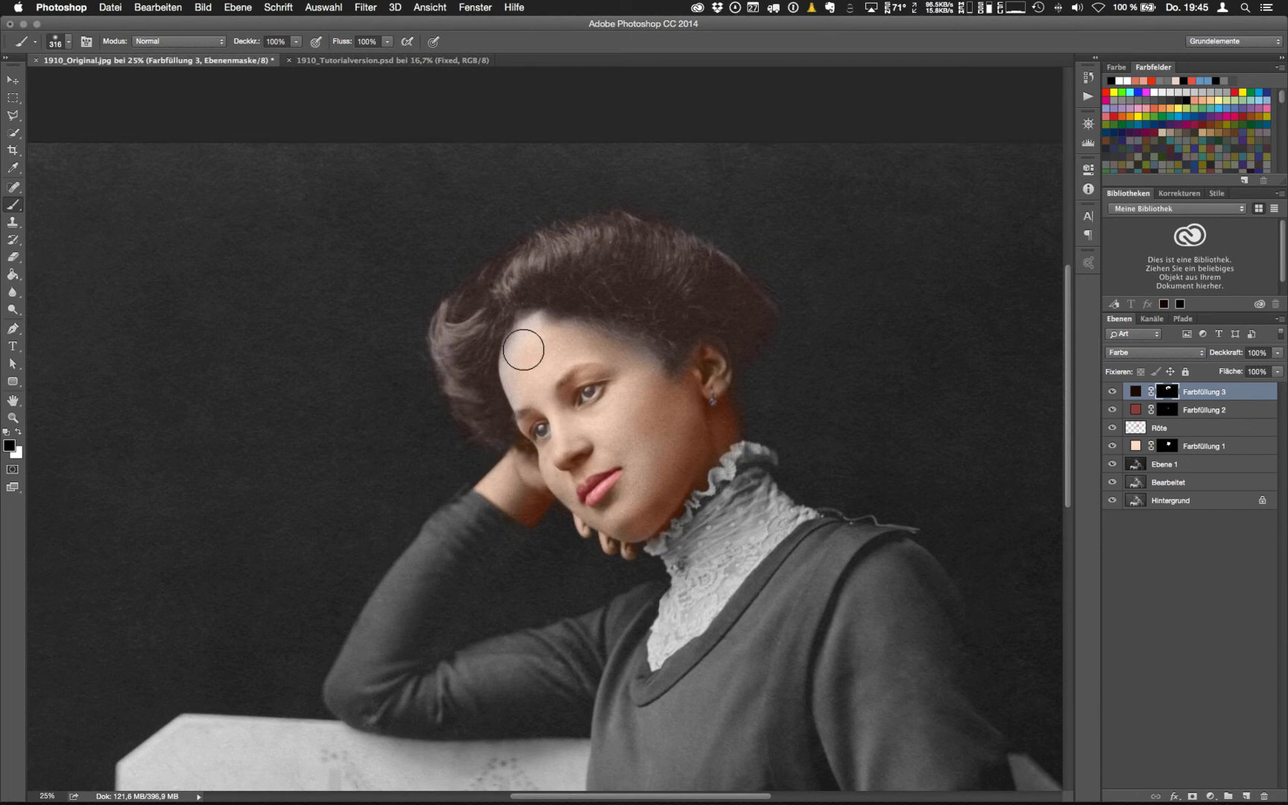
key(x)
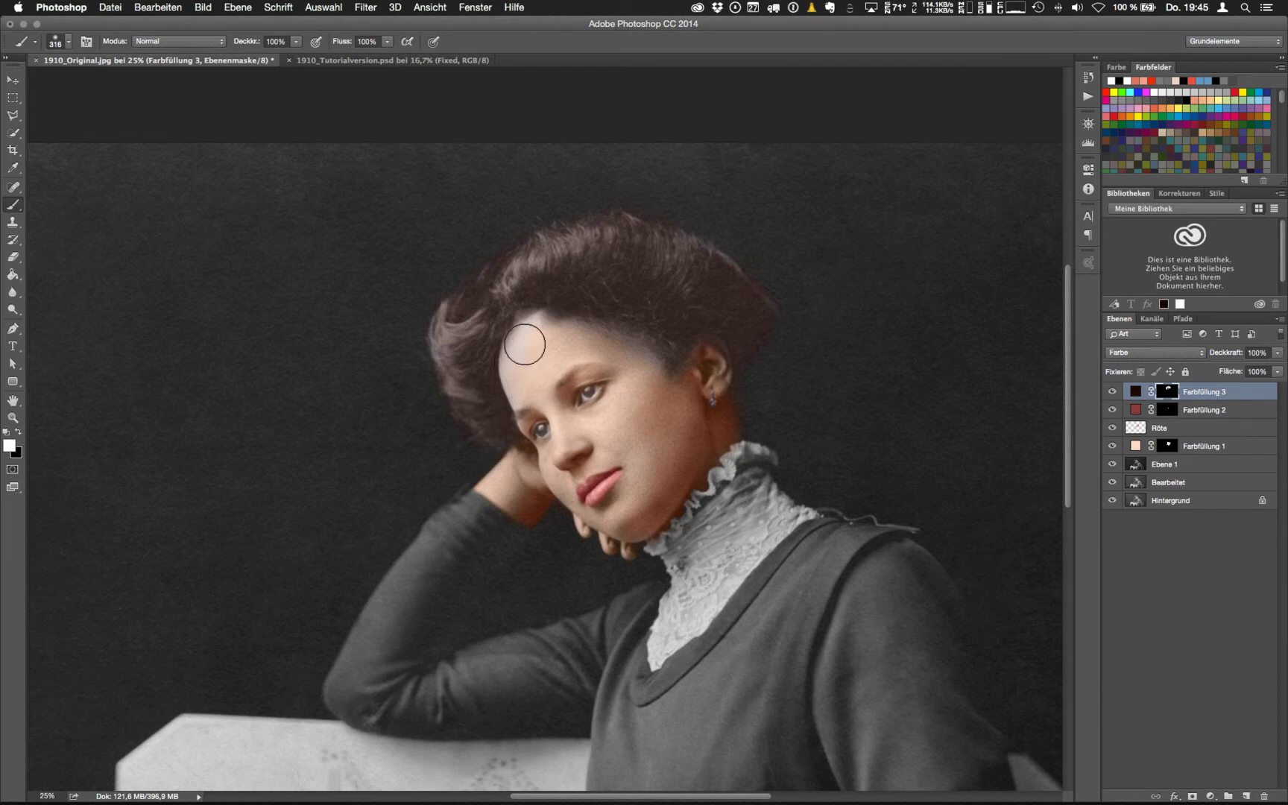
key(x)
mouse_move(523, 342)
mouse_down()
mouse_move(517, 362)
mouse_move(538, 331)
mouse_move(590, 336)
mouse_move(650, 374)
mouse_move(544, 329)
mouse_move(515, 365)
mouse_up()
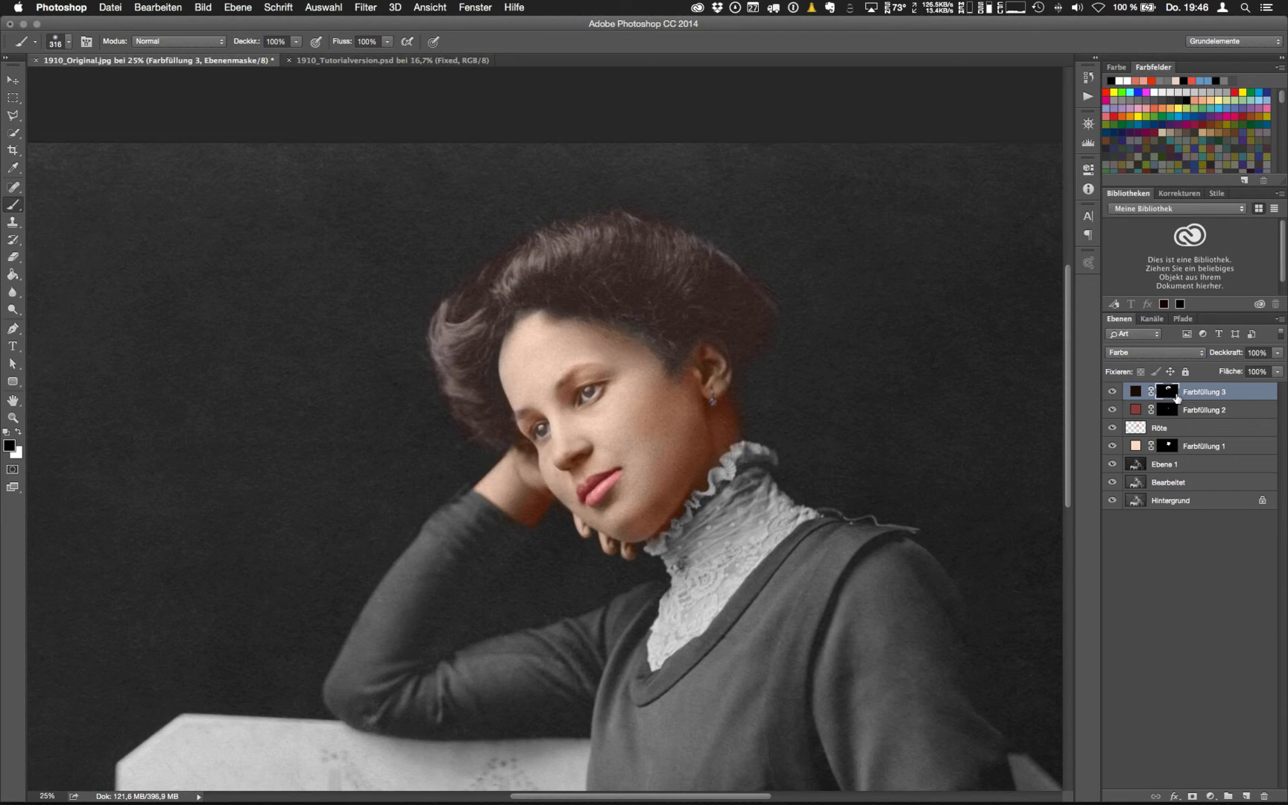
key(x)
Add a Gradationskurven adjustment layer on top with a gentle S-curve that darkens the shadows and lifts the highlights
click(1210, 796)
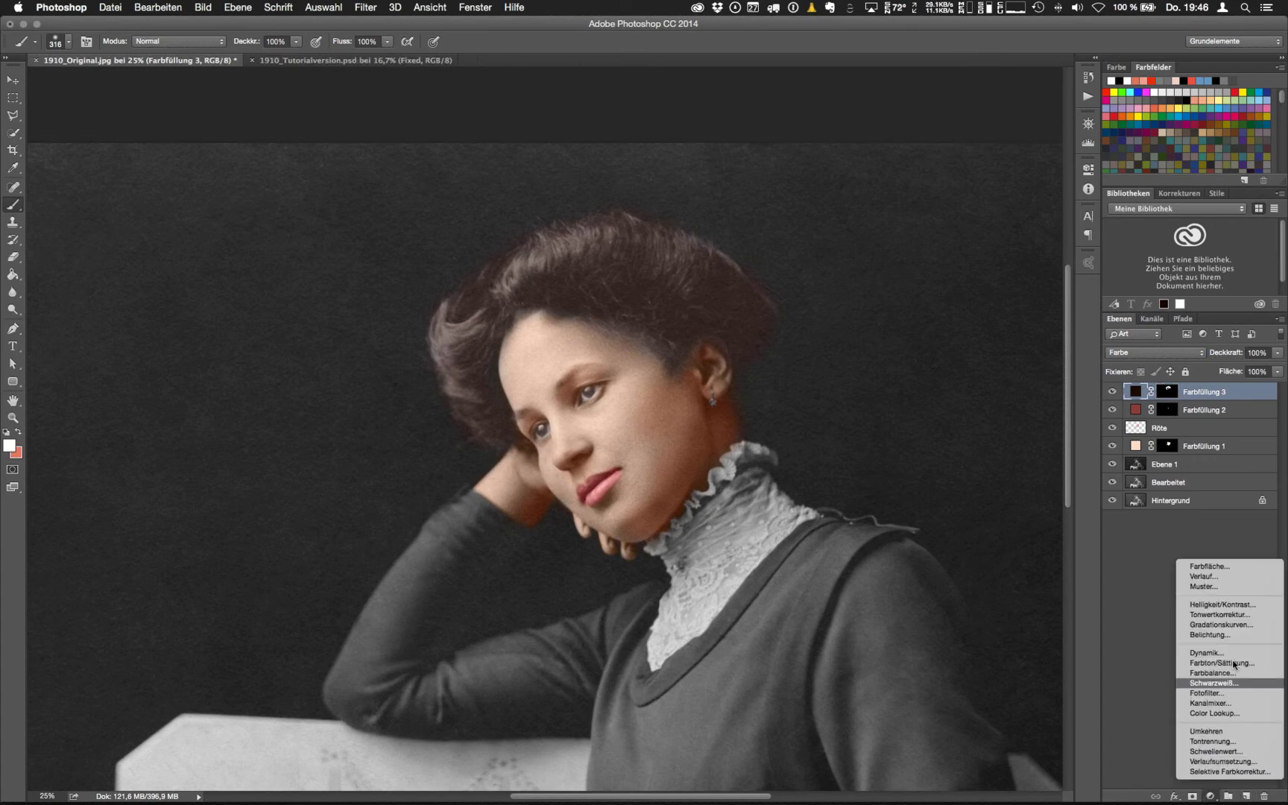
click(1229, 626)
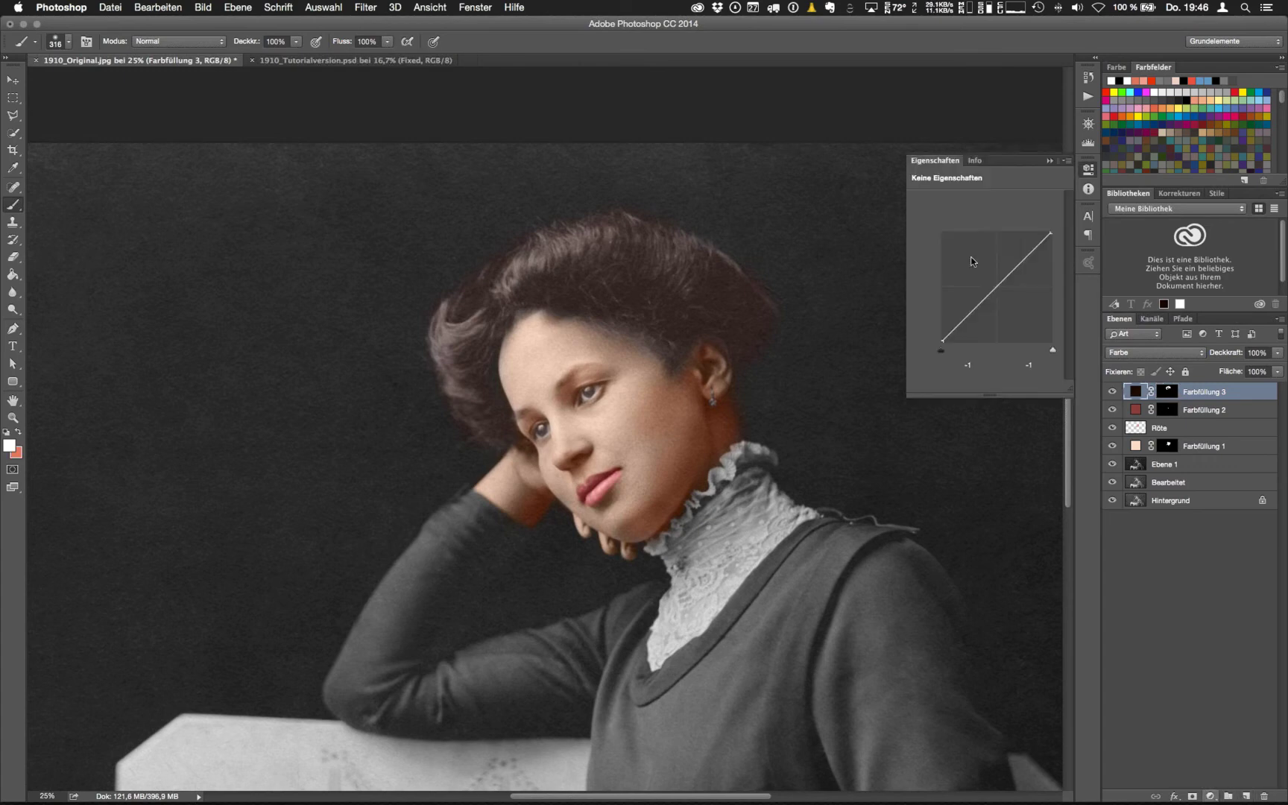
drag(963, 322, 964, 328)
click(1040, 242)
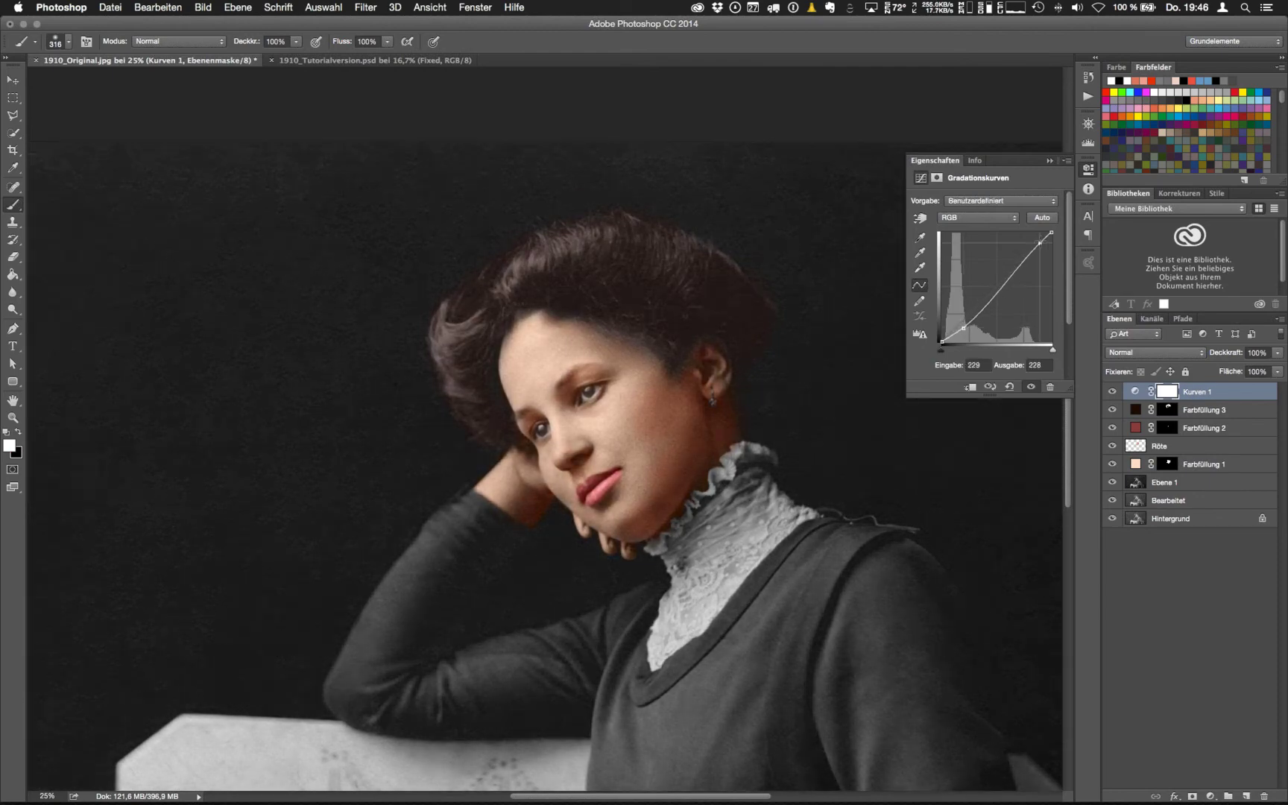
drag(1041, 242, 1040, 239)
drag(962, 328, 954, 333)
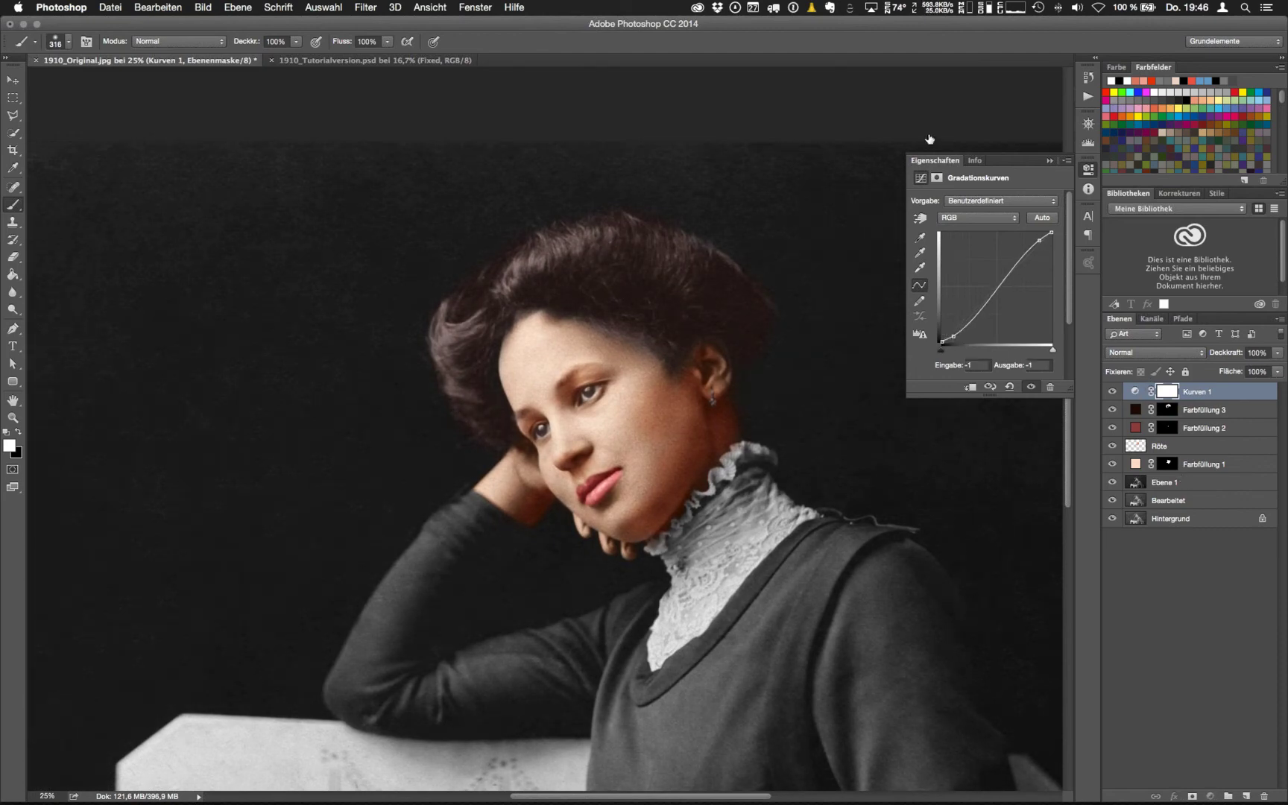
double_click(937, 160)
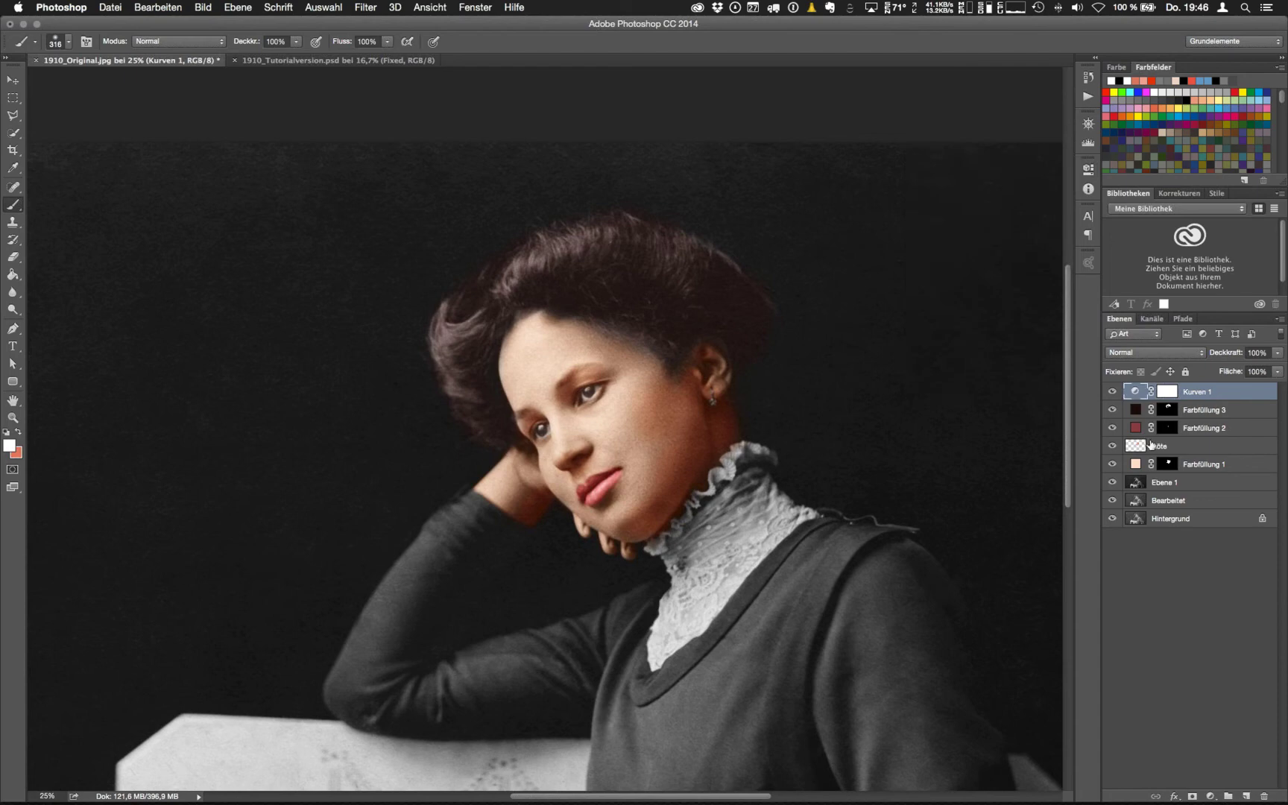
Switch from the portrait being colourised to 1910_Tutorialversion.psd and examine its coloured clothing up close
click(1136, 410)
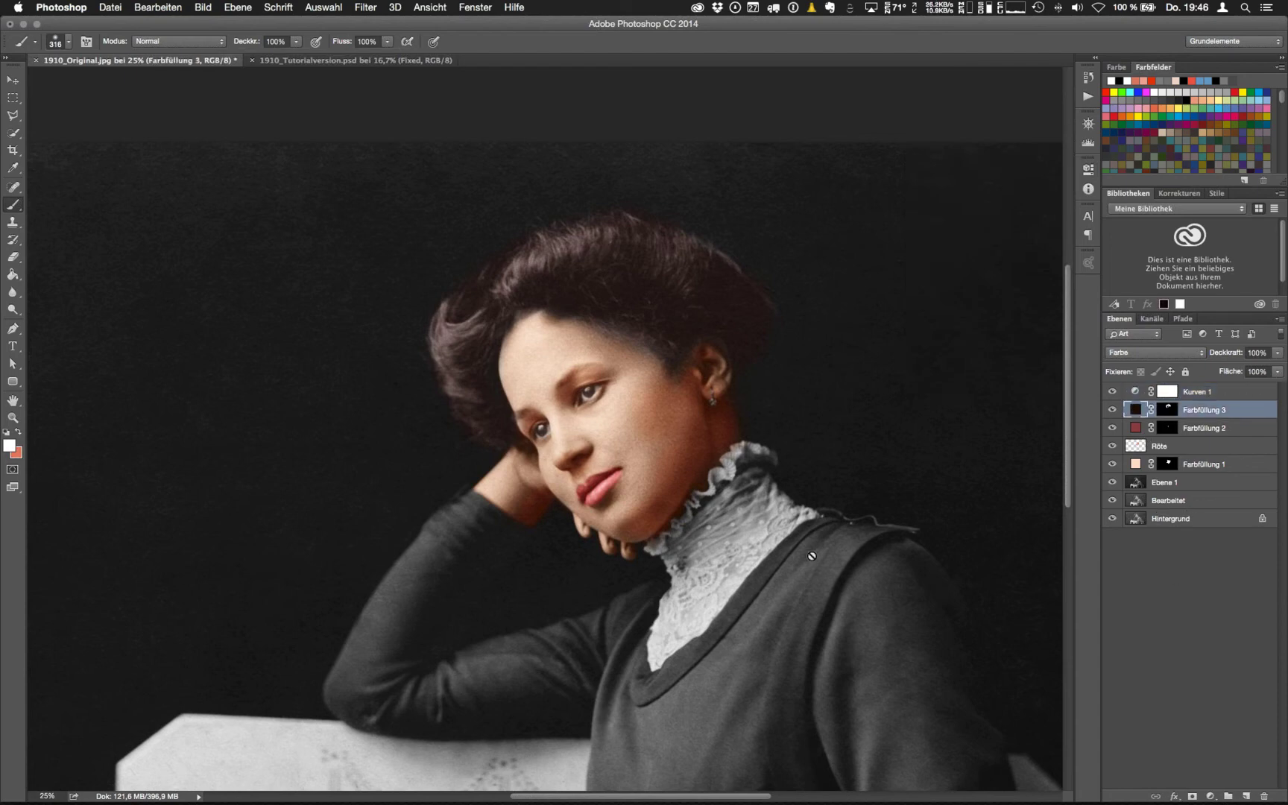
scroll(826, 503, down, 5)
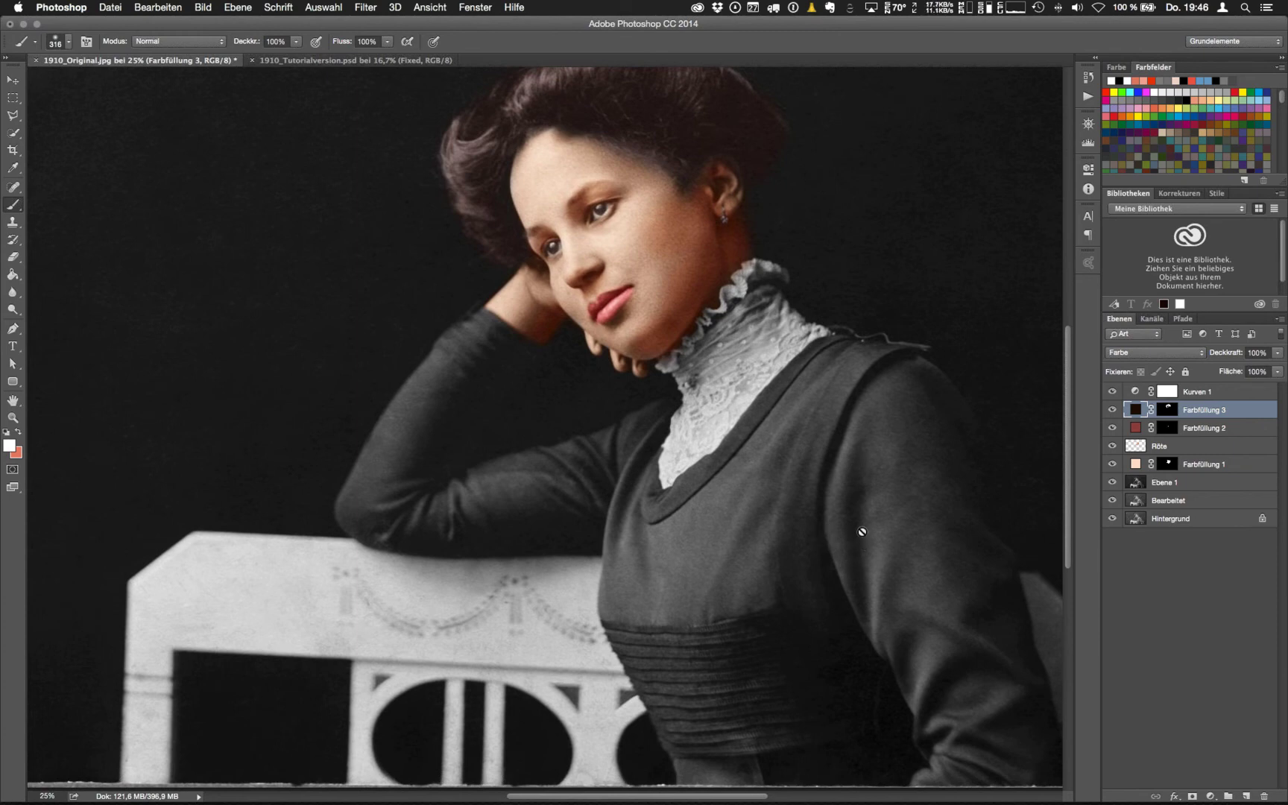
click(404, 62)
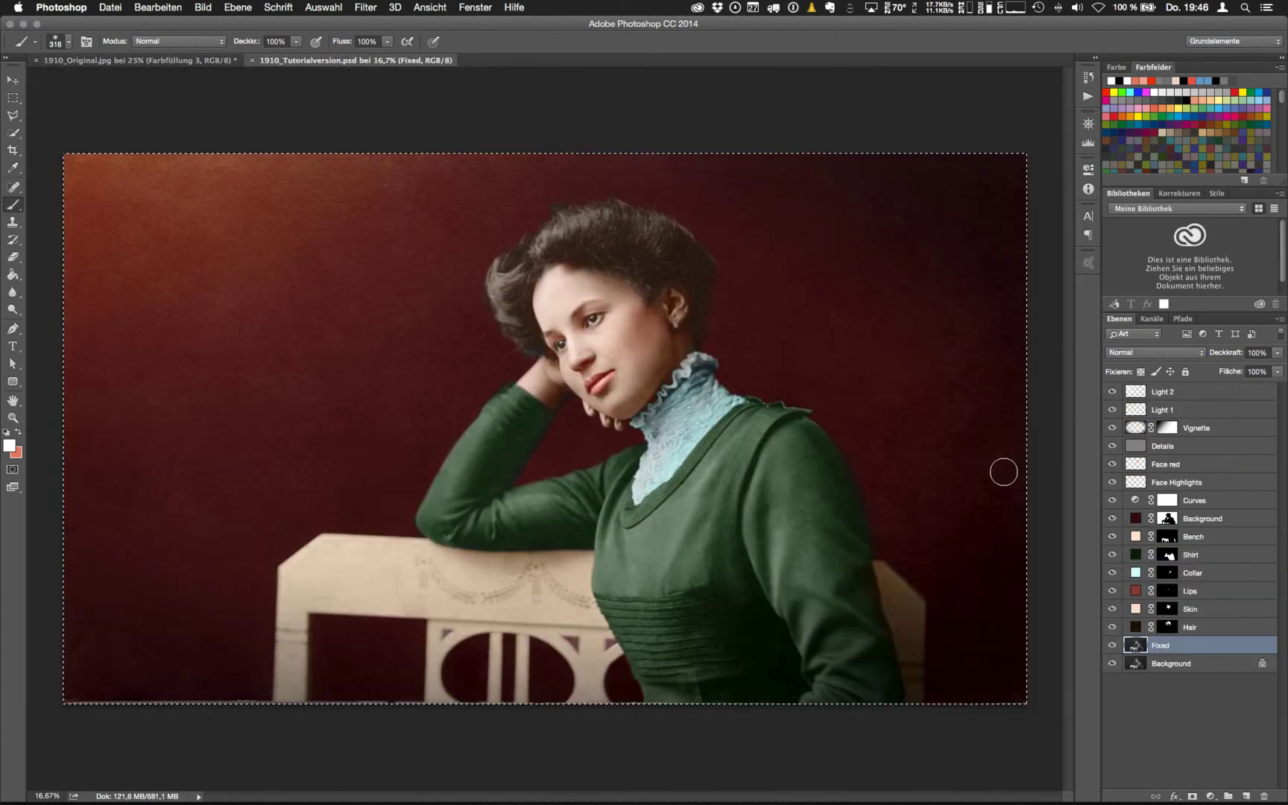
key(super+plus)
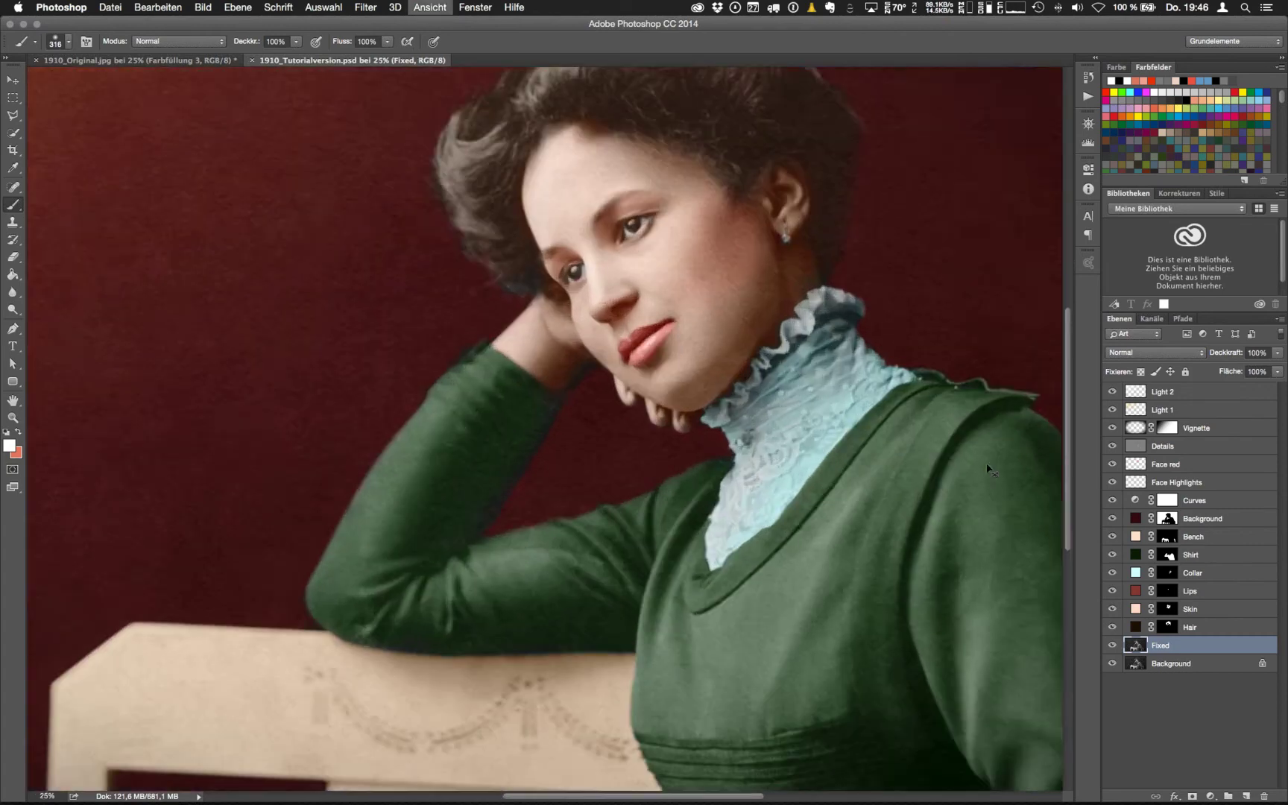
key(super+plus)
drag(989, 469, 617, 373)
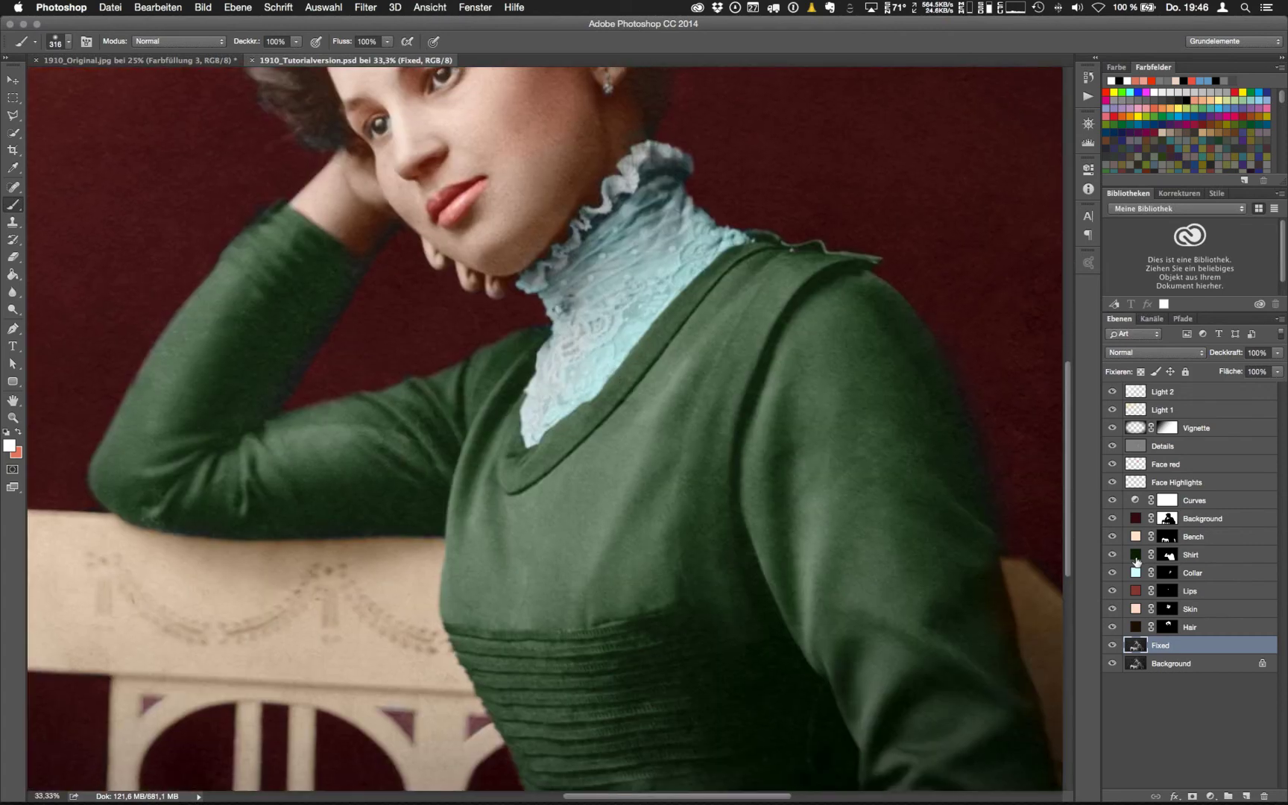
Inspect the Shirt fill layer's mask on its own and return to the full-colour view of the whole image
super+click(893, 432)
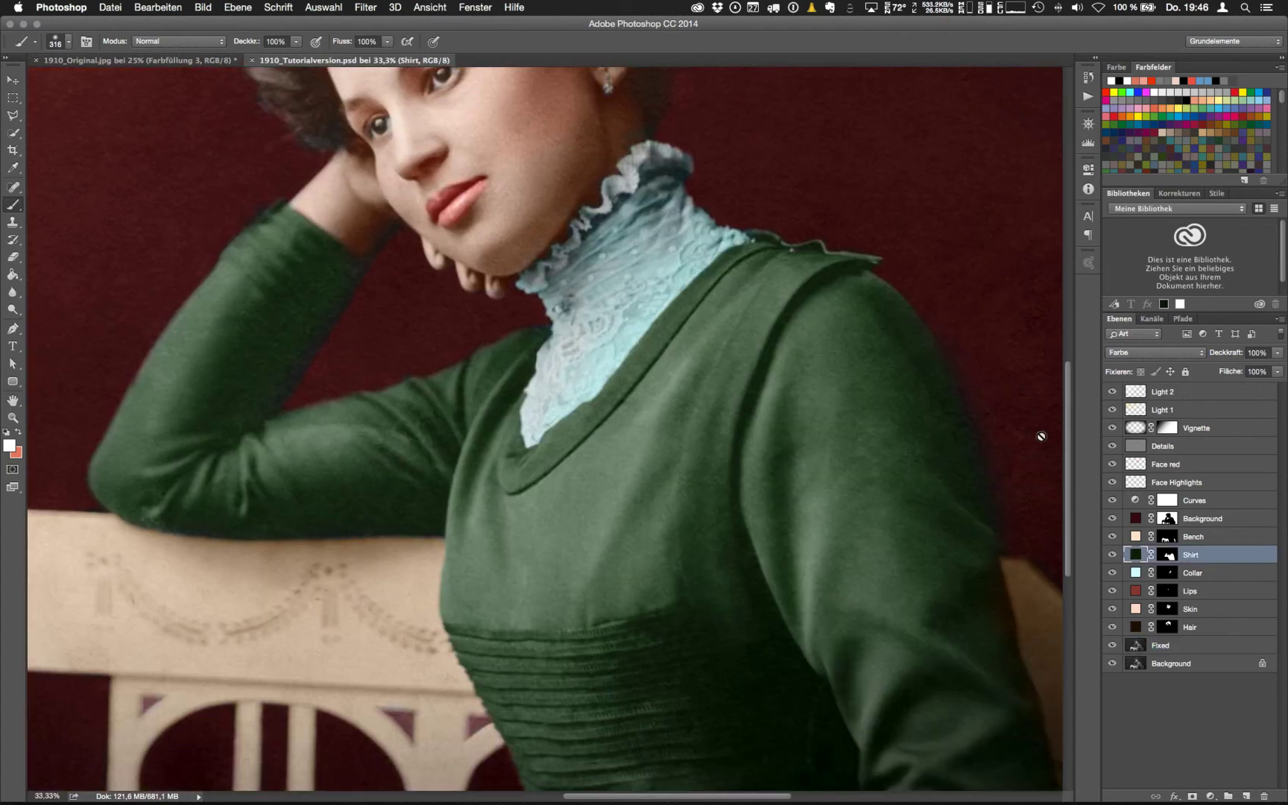
click(1169, 558)
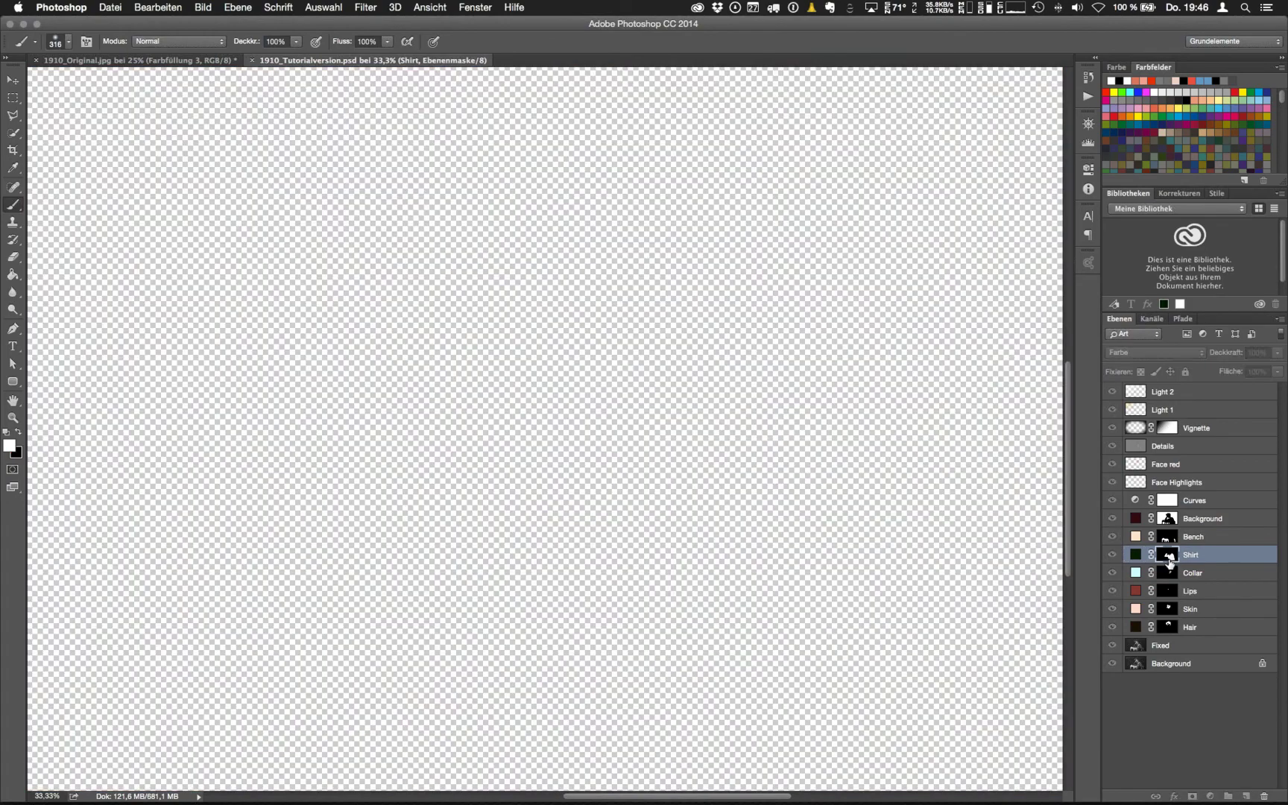
alt+click(1168, 558)
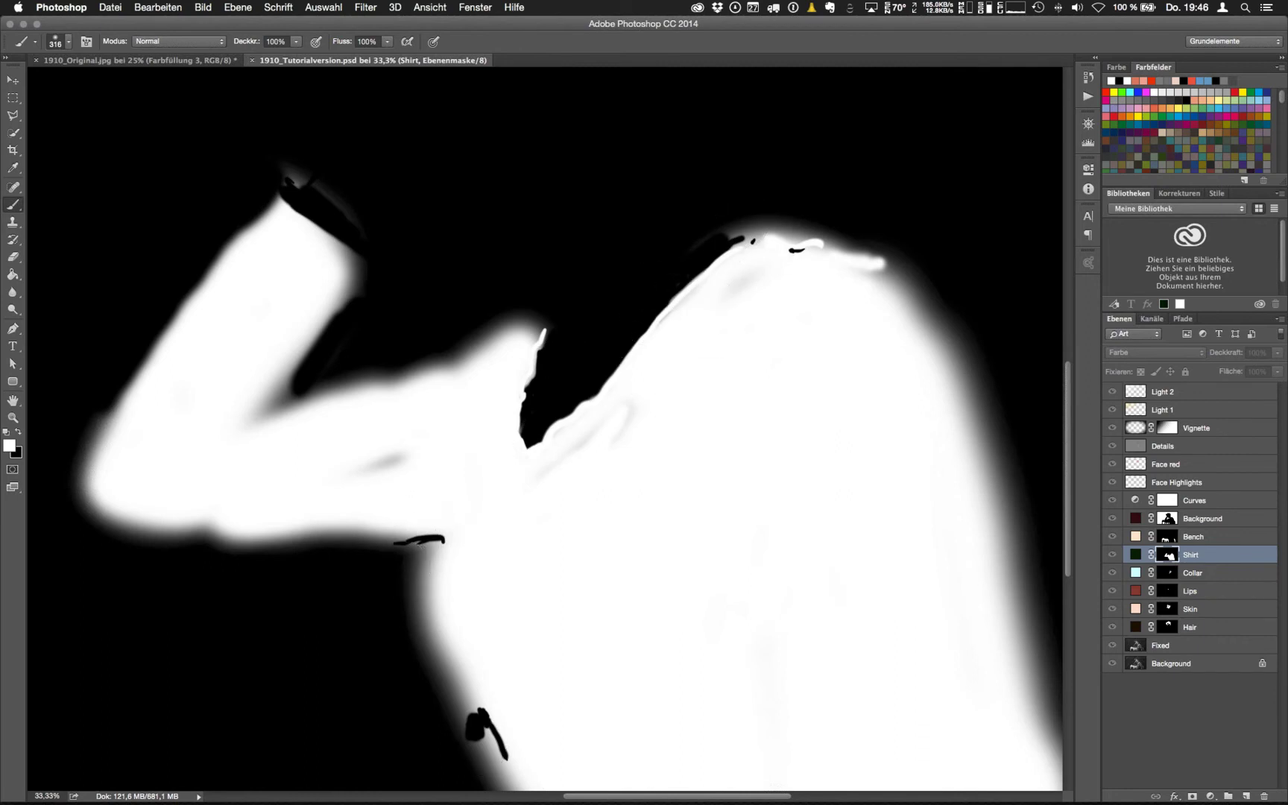
alt+click(1168, 566)
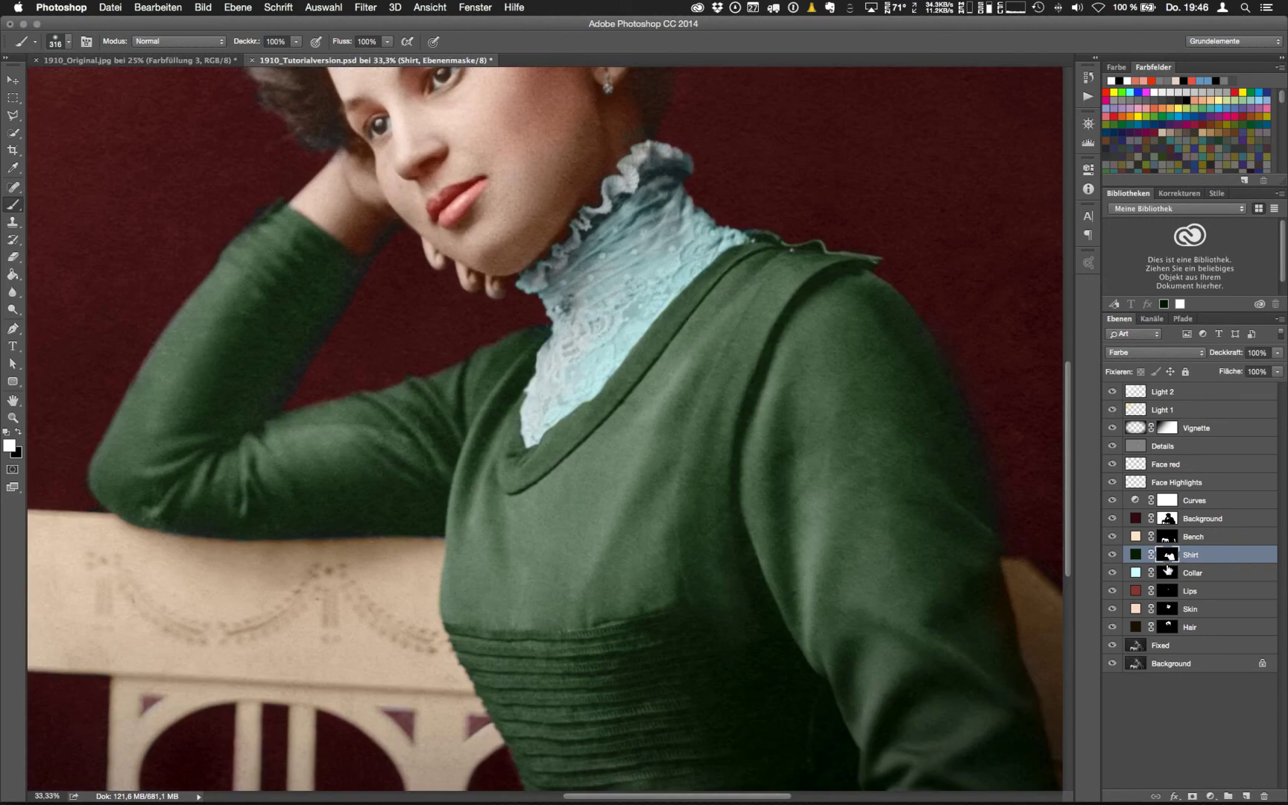
key(super+minus)
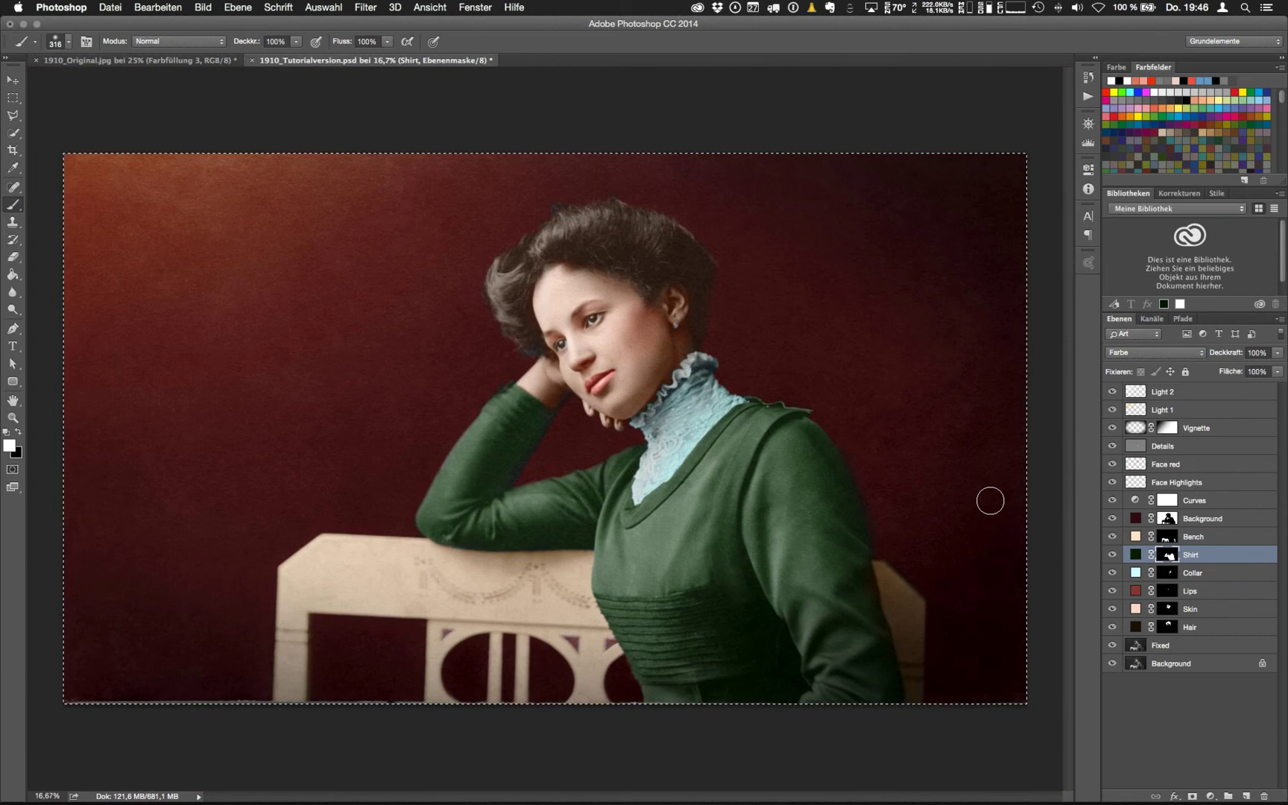
Clear the selection and hide all layers above the Background fill layer, from Curves to Light 2
click(1168, 519)
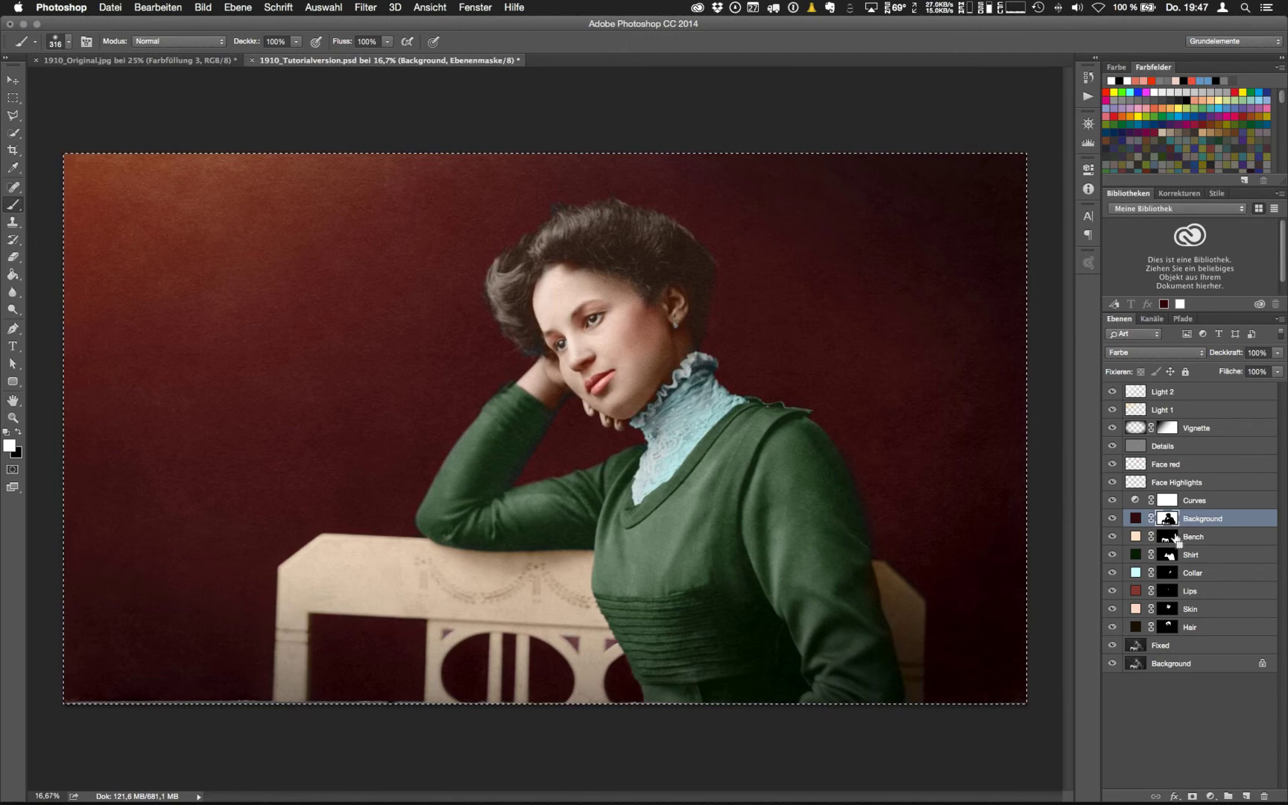
key(super+d)
drag(1118, 522, 1112, 392)
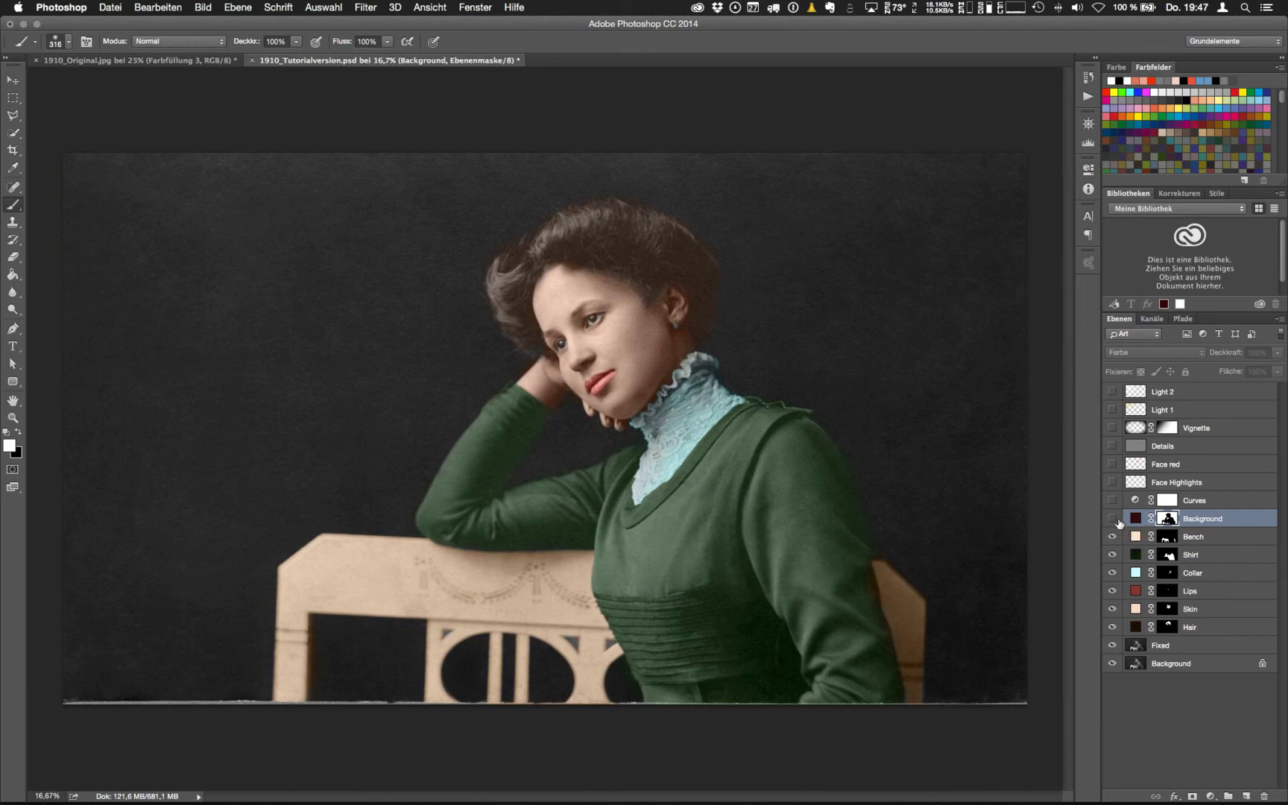
click(1114, 520)
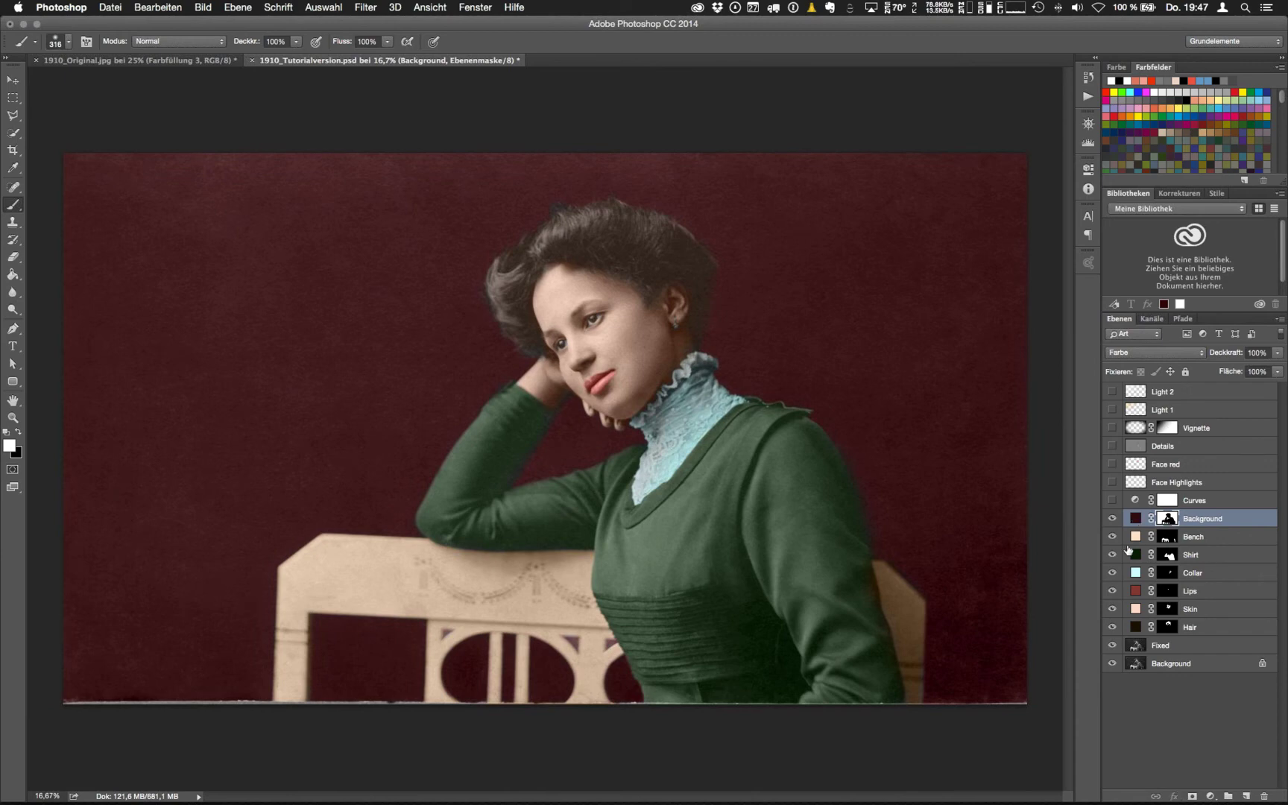
Check the colour assigned to the Background fill layer and keep it as it is
click(1135, 518)
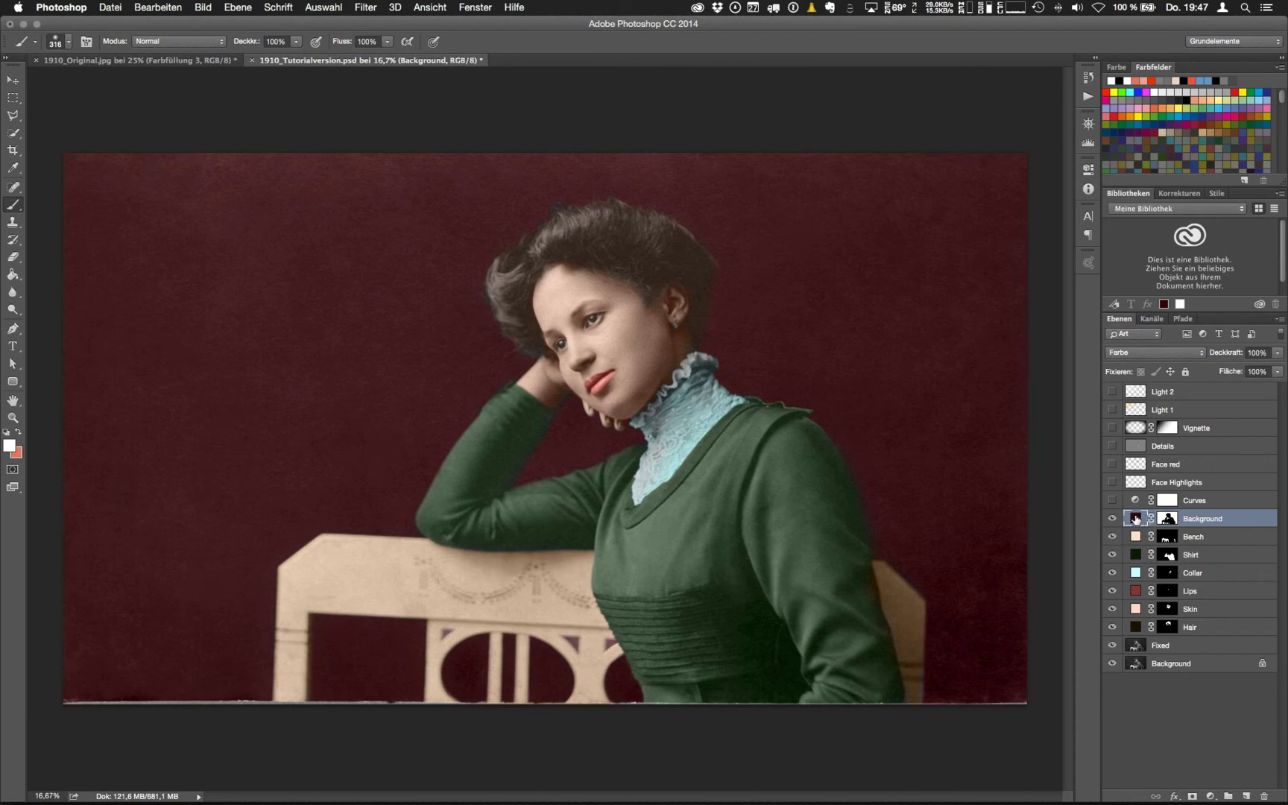
double_click(1135, 518)
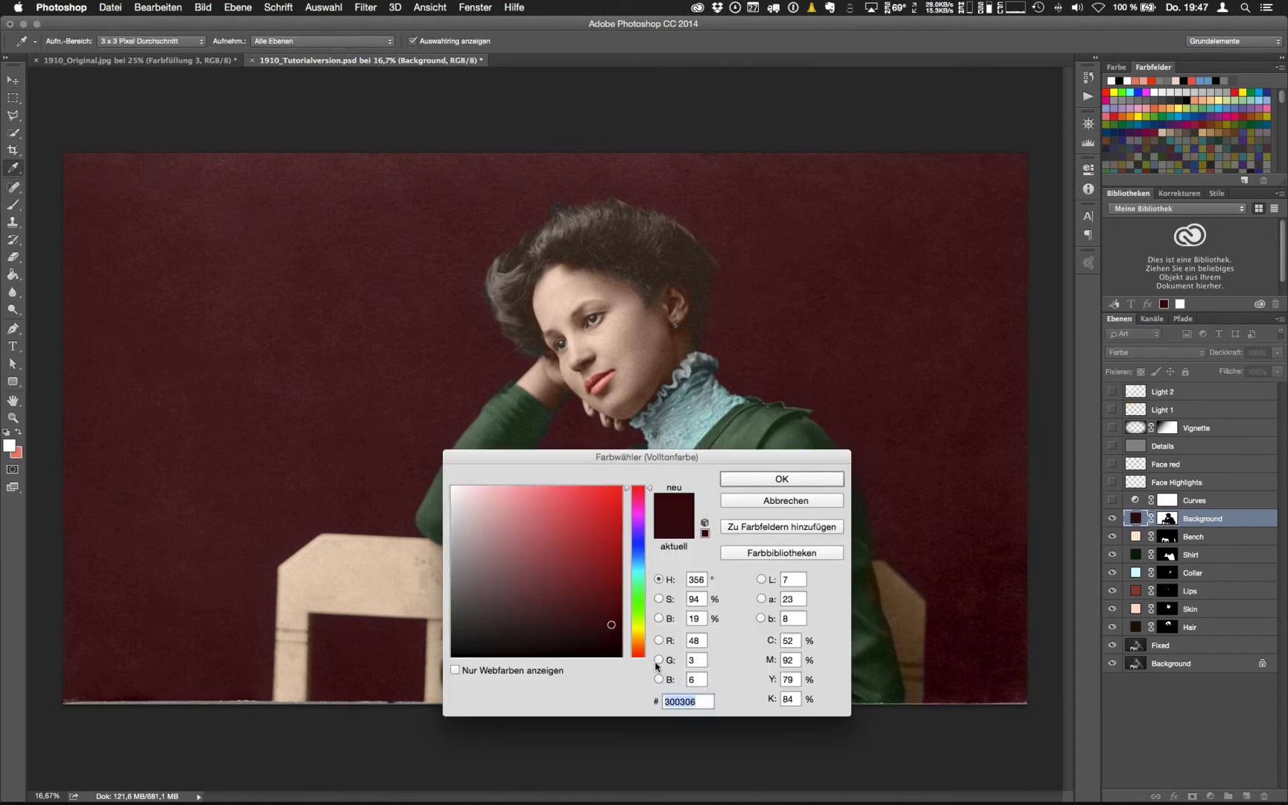
key(Return)
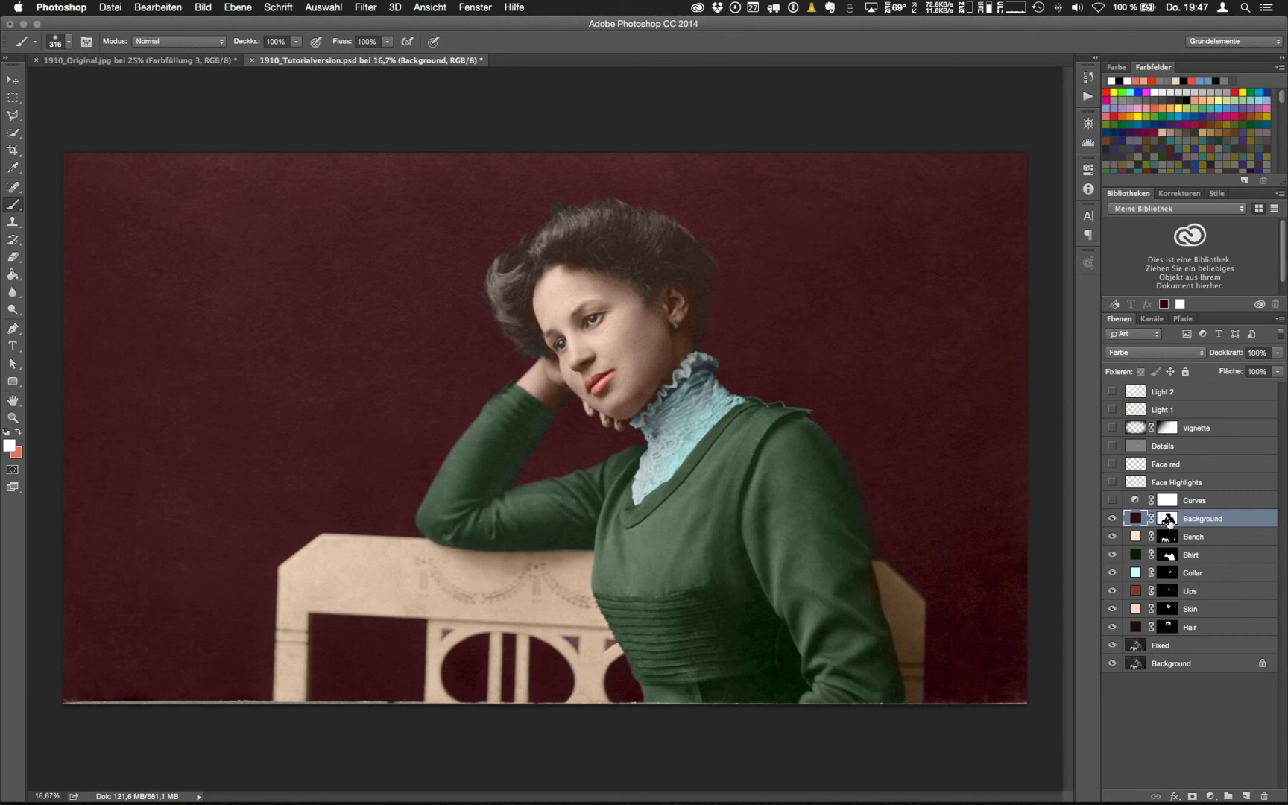
Compare the image with and without the Background fill layer and inspect that layer's mask on its own
click(1168, 520)
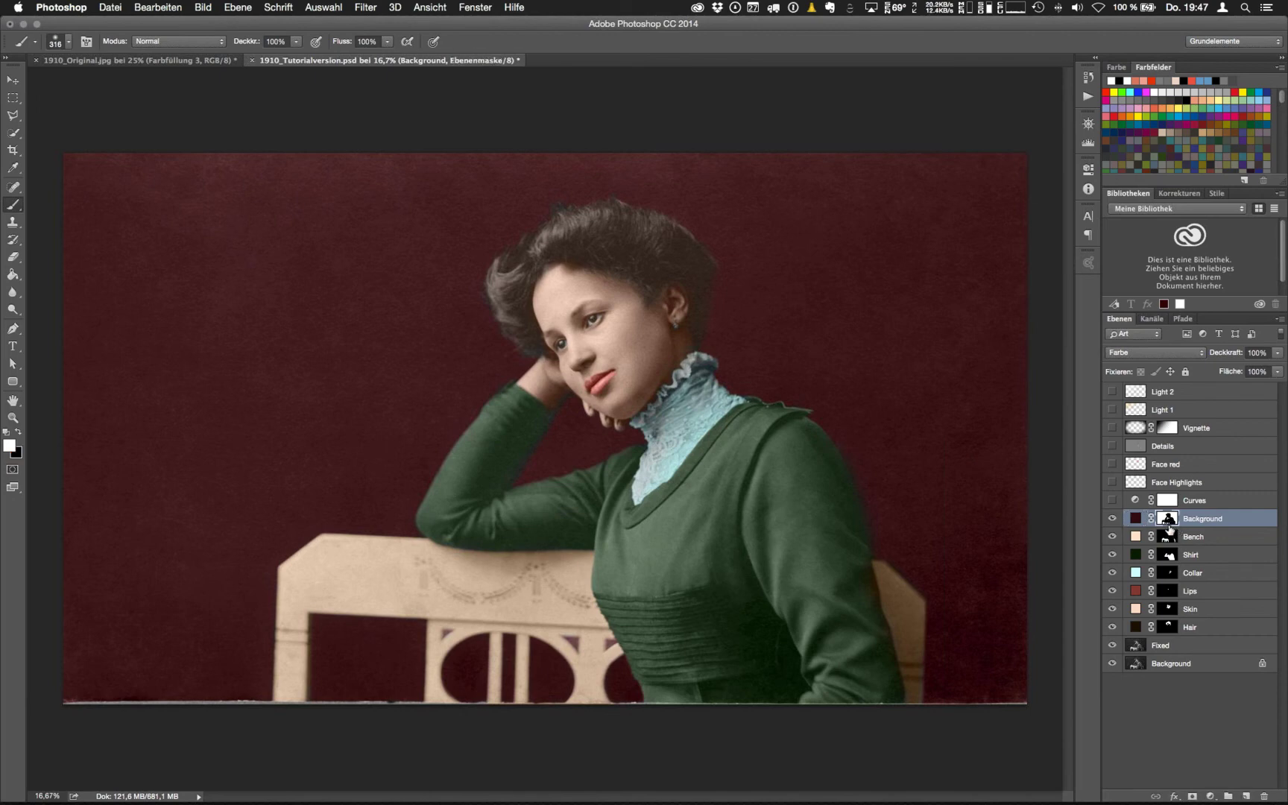
click(1113, 518)
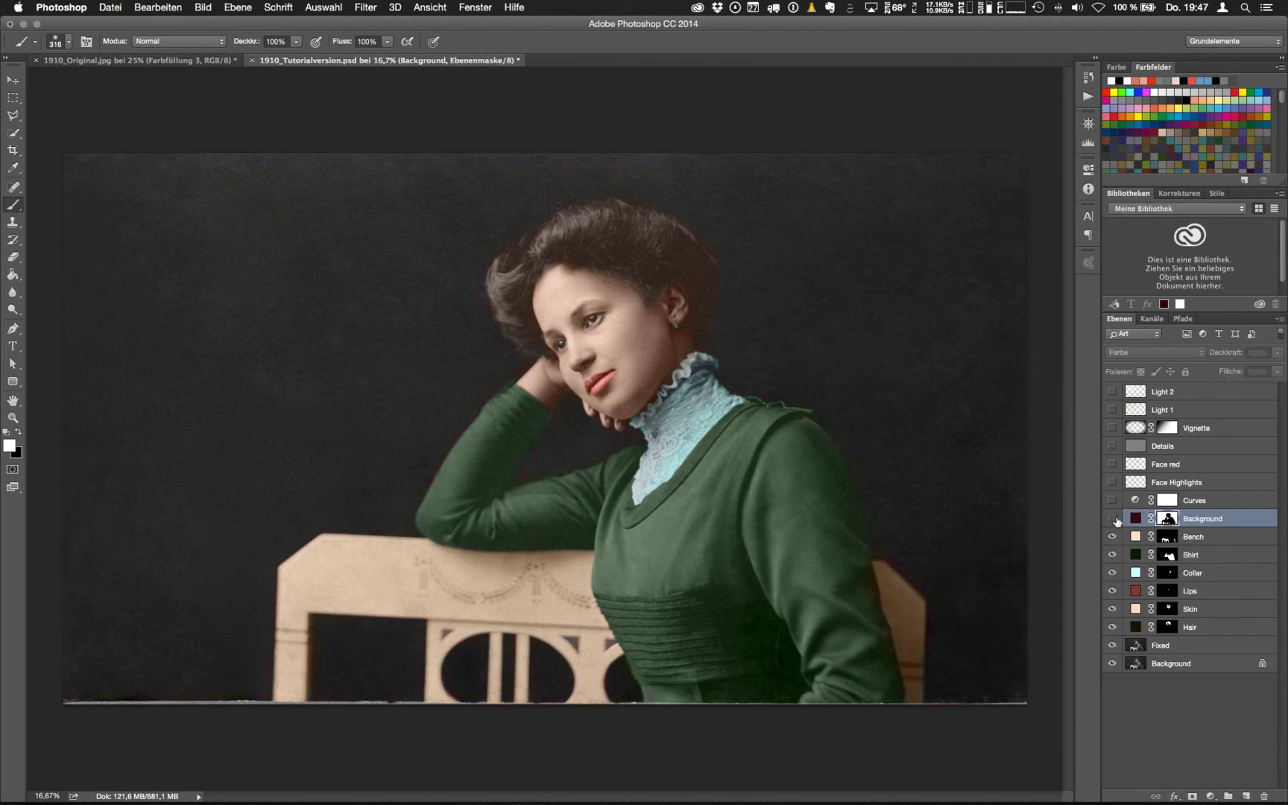
click(1112, 518)
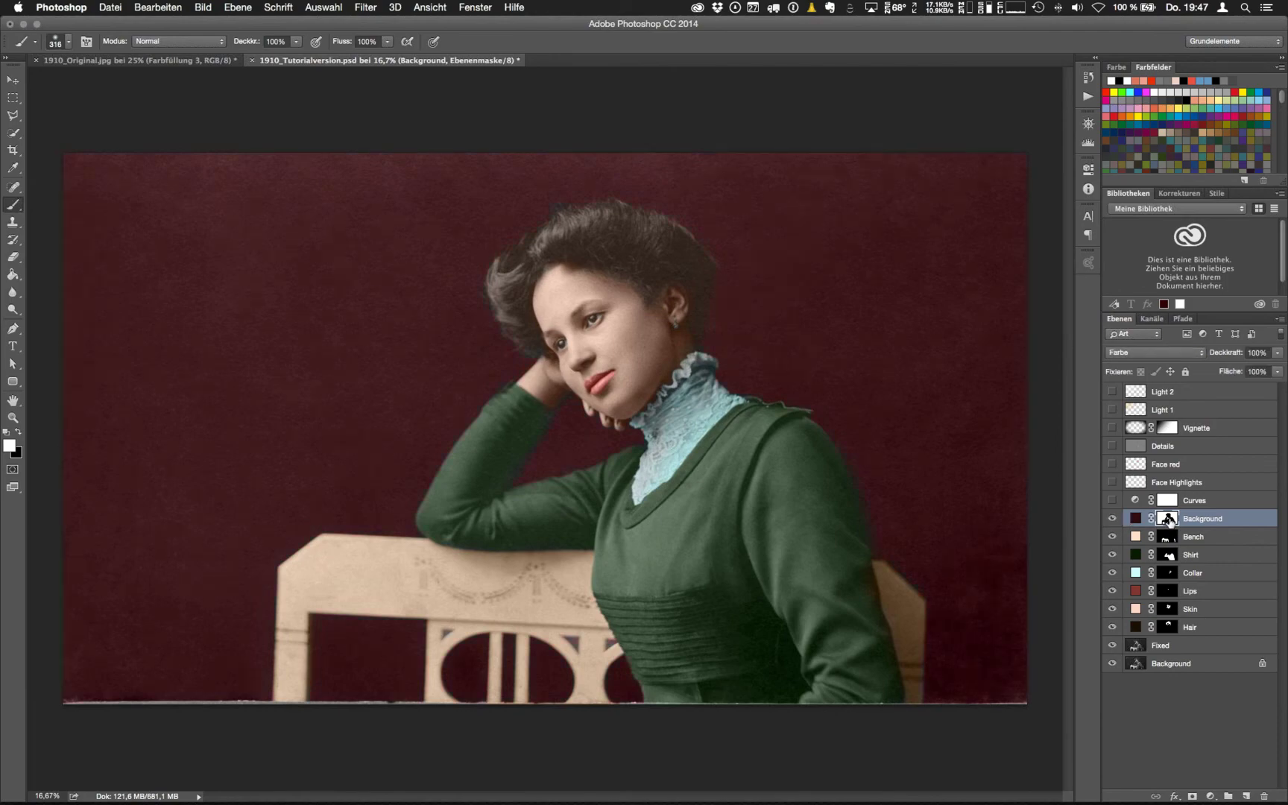
alt+click(1168, 519)
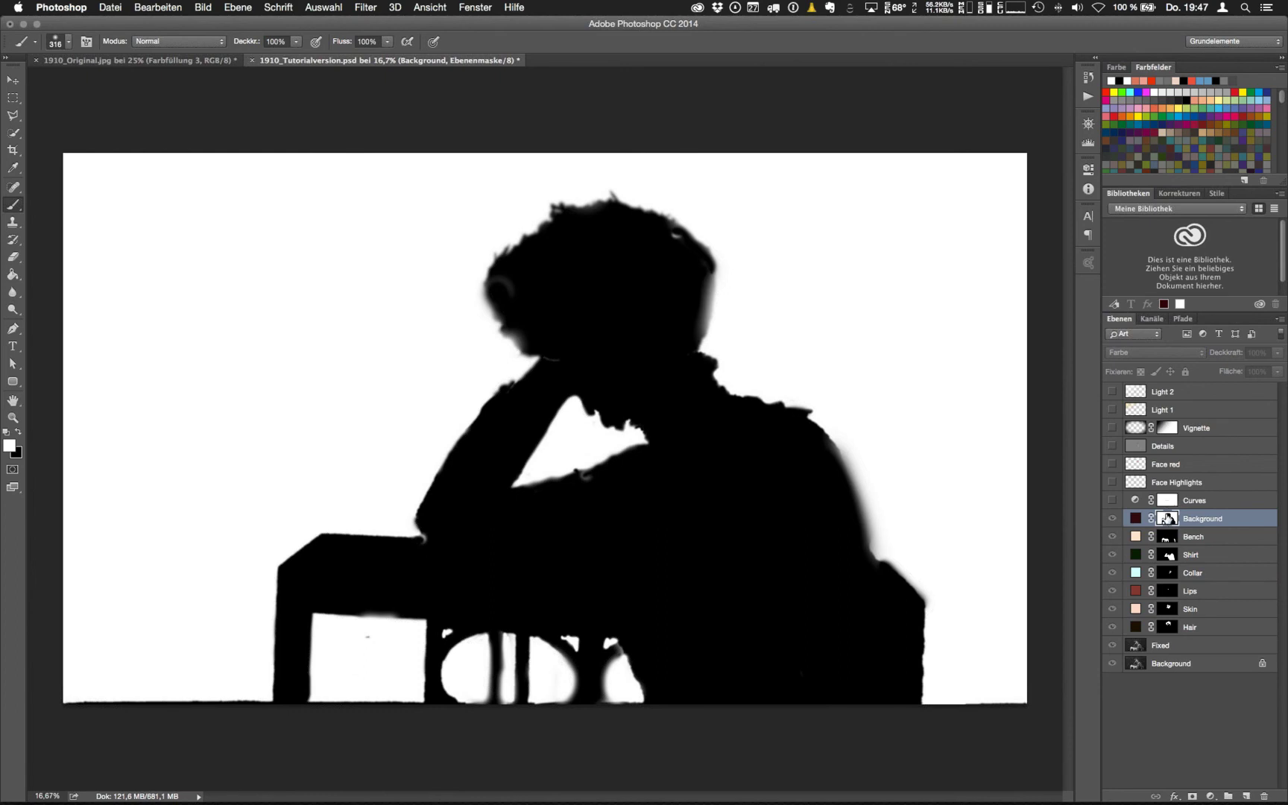
alt+click(1167, 520)
Hide all fill layers from Background down to Hair and make the Fixed layer active
click(1112, 520)
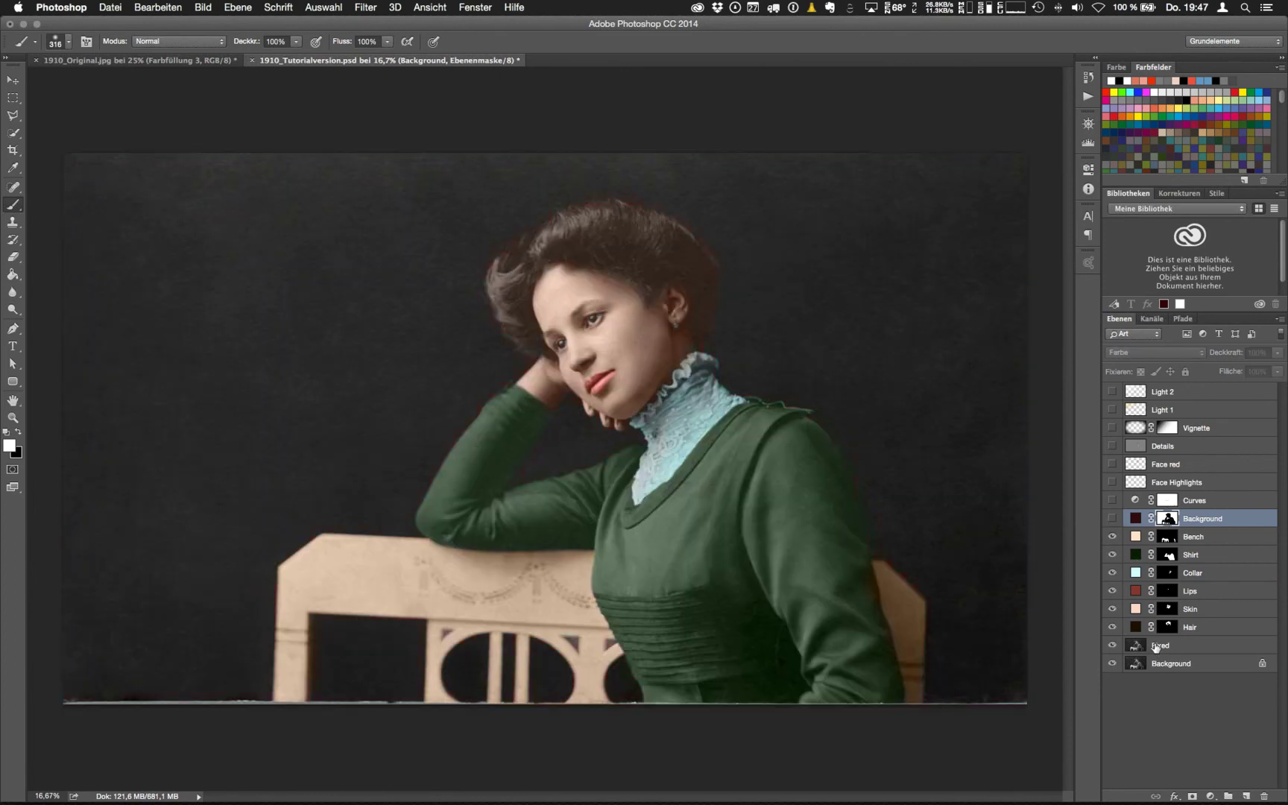
click(1154, 647)
drag(1112, 628, 1111, 538)
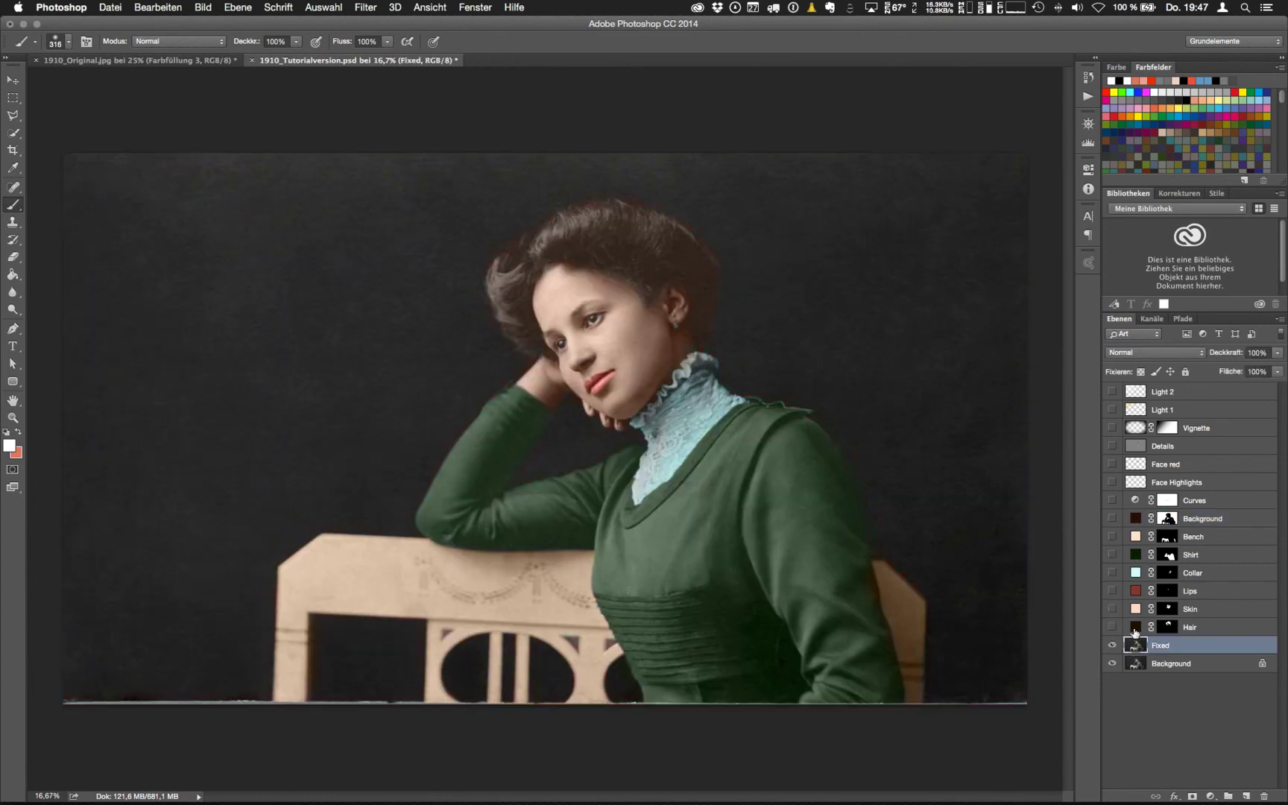
Try a Magic Wand selection near the woman's shoulder on the Fixed layer and clear it
click(14, 134)
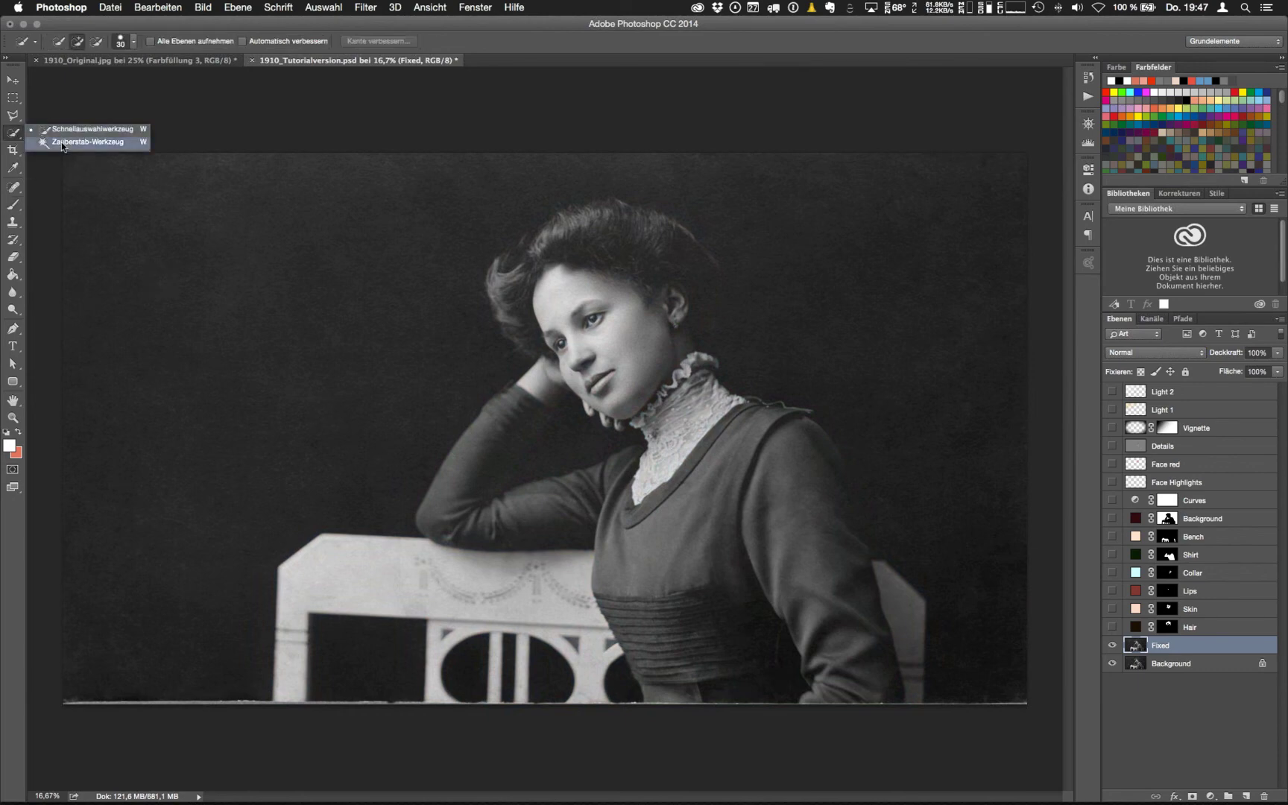
key(shift+w)
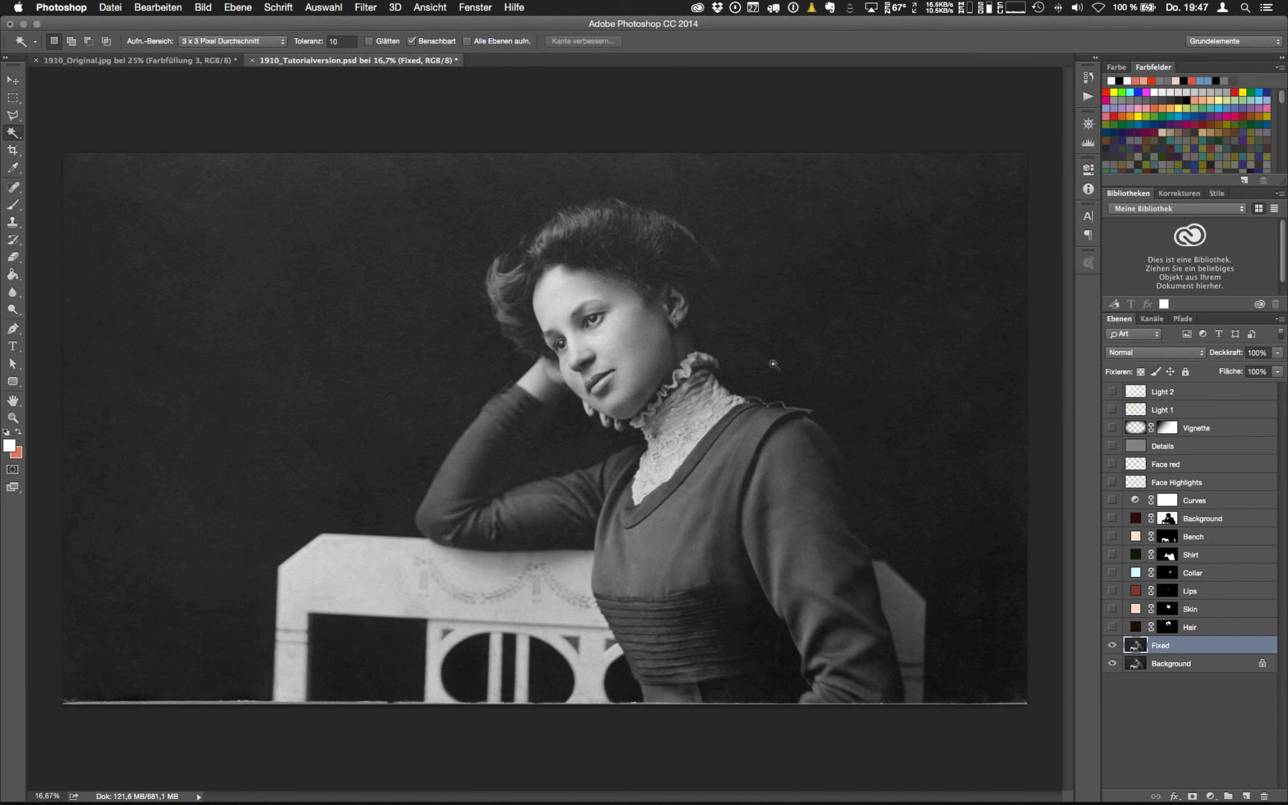
click(813, 436)
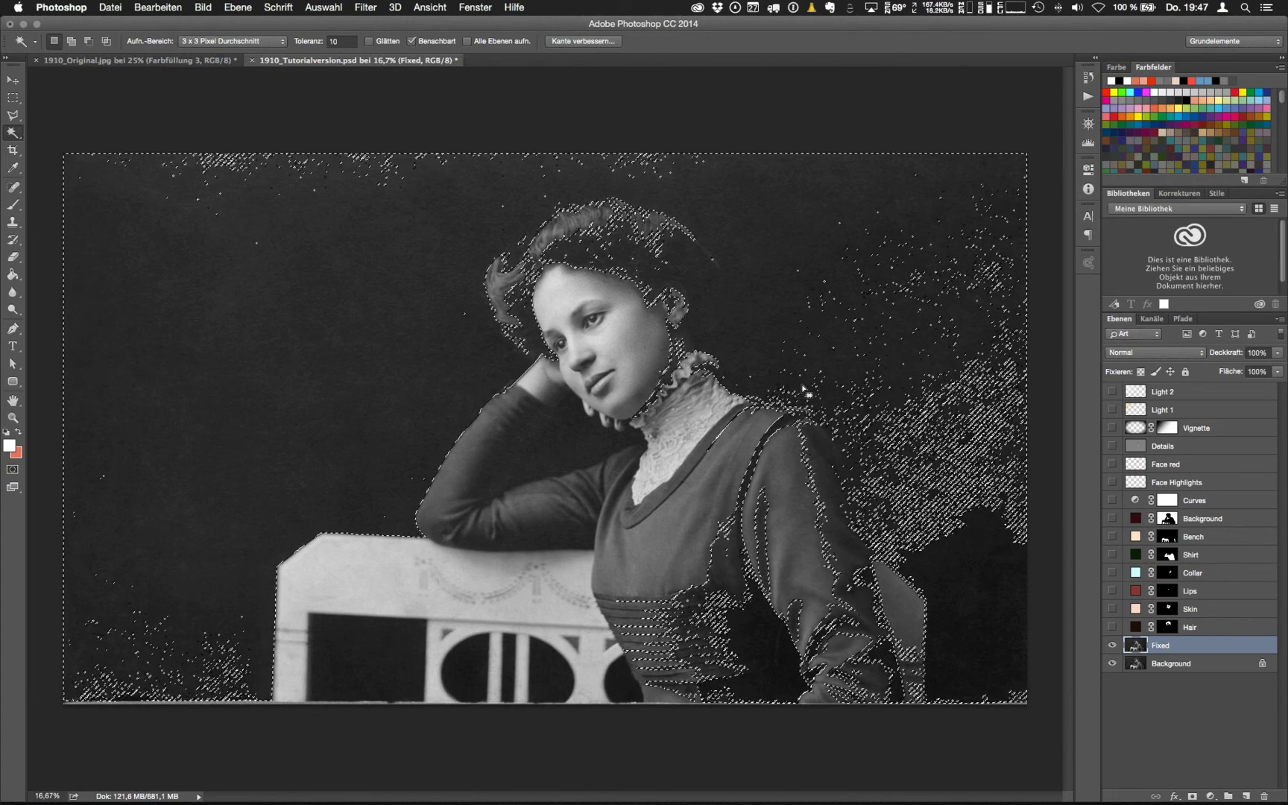
key(super+d)
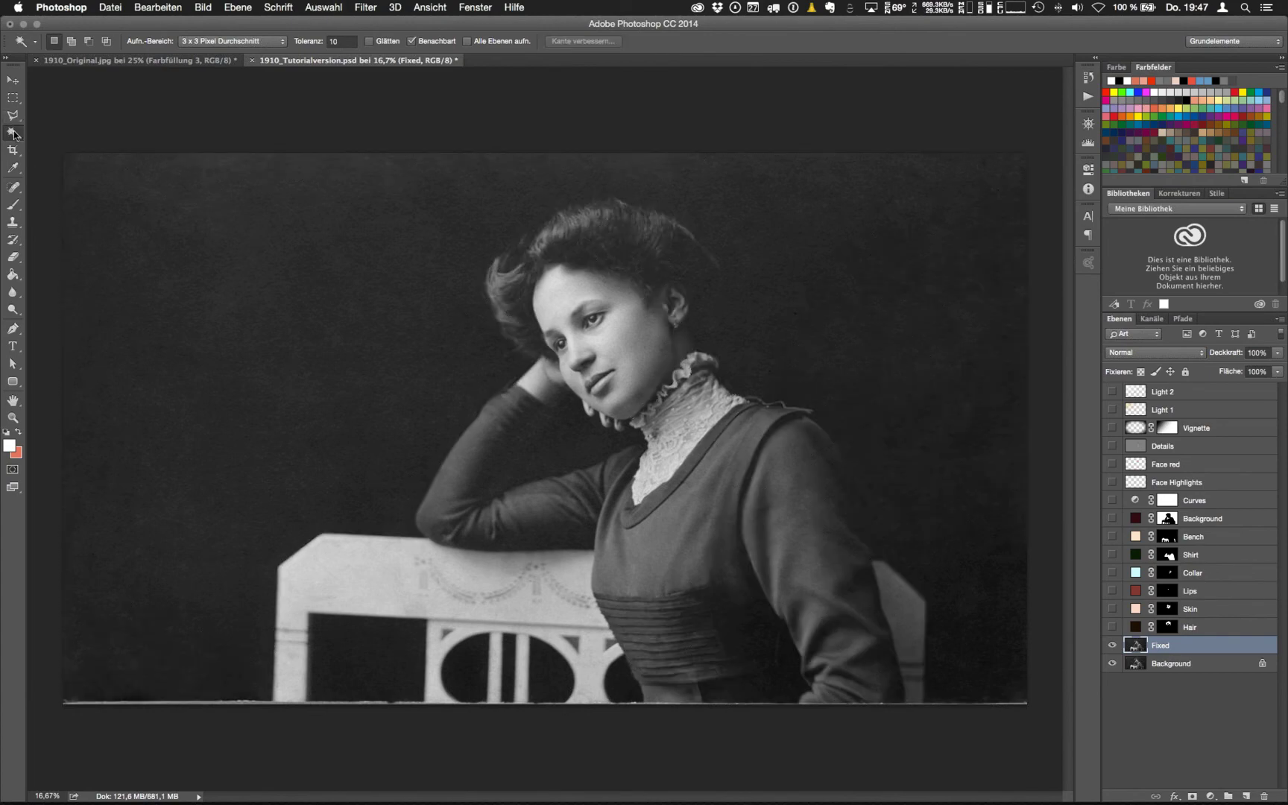
Select the woman's hair, face and resting arm on the Fixed layer with the Quick Selection tool
right_click(14, 134)
click(53, 131)
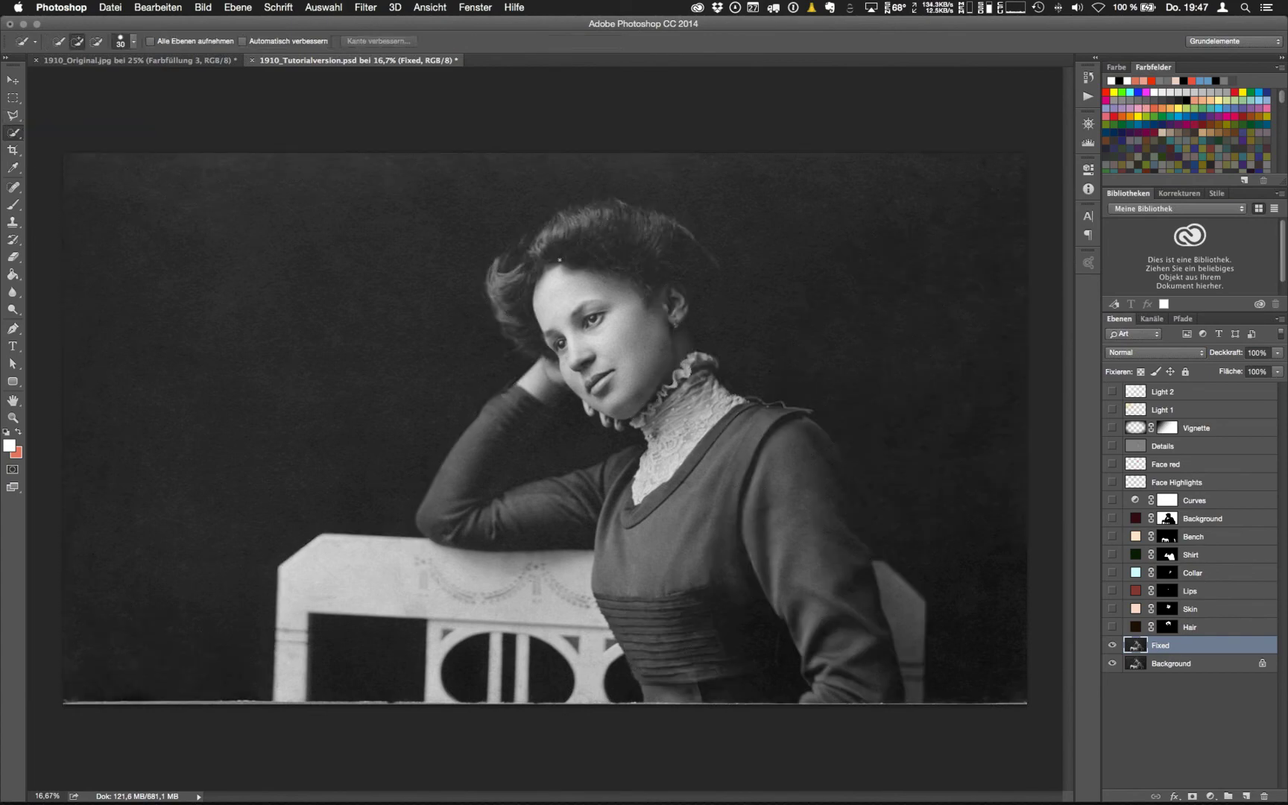
drag(528, 287, 513, 268)
mouse_move(494, 448)
mouse_down()
mouse_move(470, 492)
mouse_move(477, 522)
mouse_up()
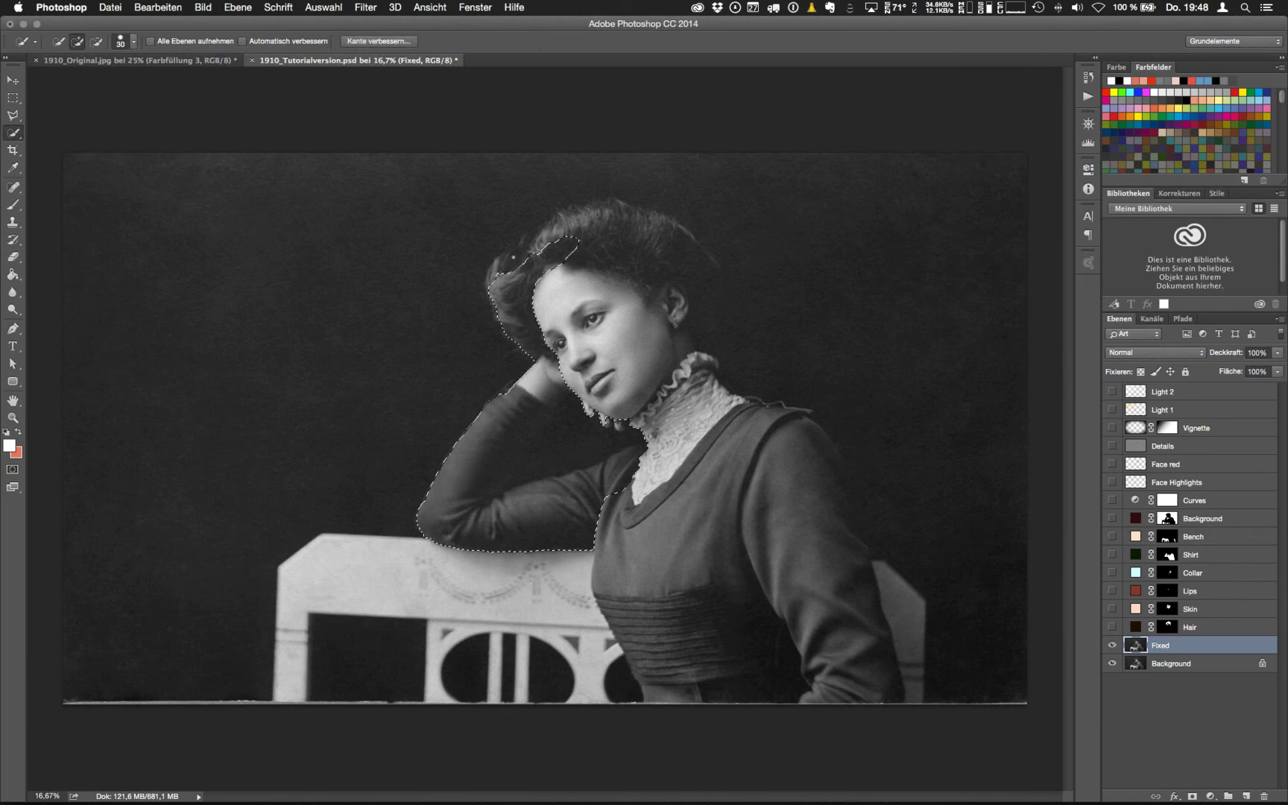
mouse_move(563, 235)
mouse_down()
mouse_move(600, 222)
mouse_move(674, 257)
mouse_up()
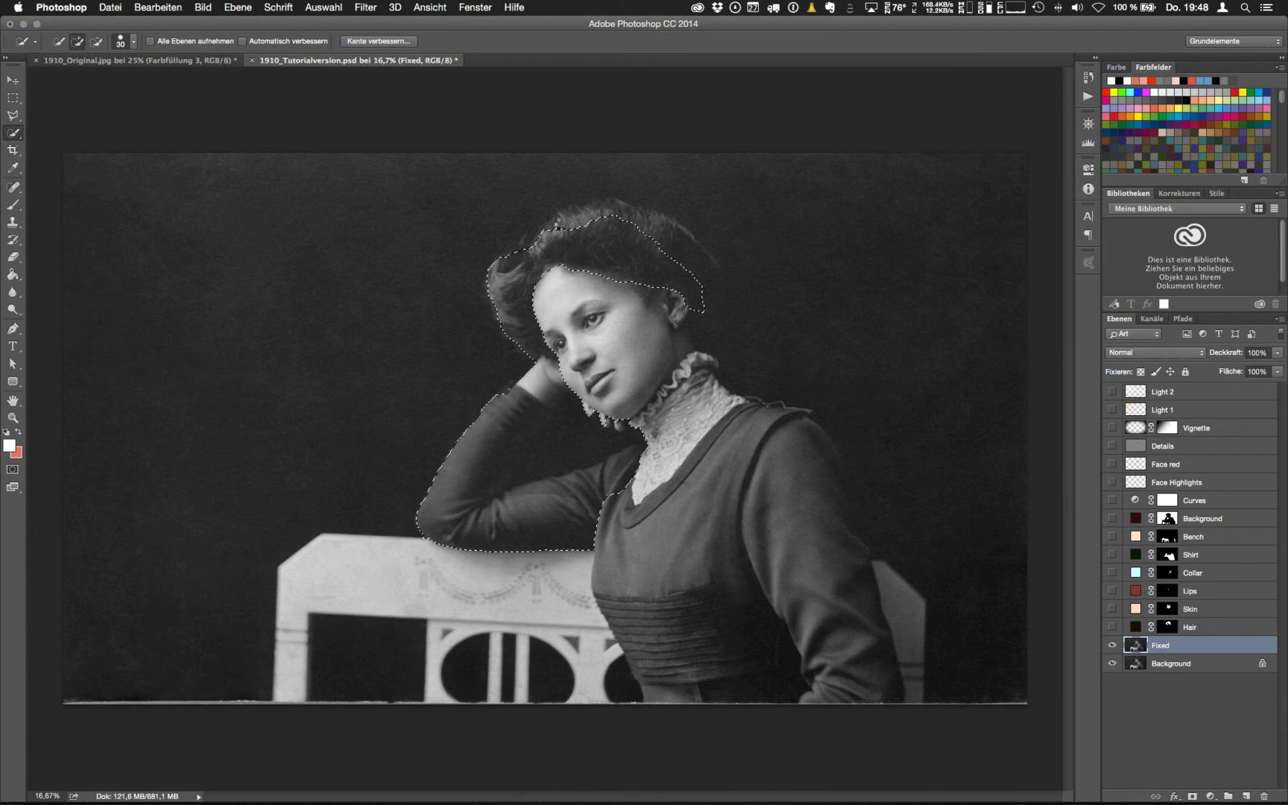
drag(564, 221, 533, 227)
drag(617, 361, 690, 280)
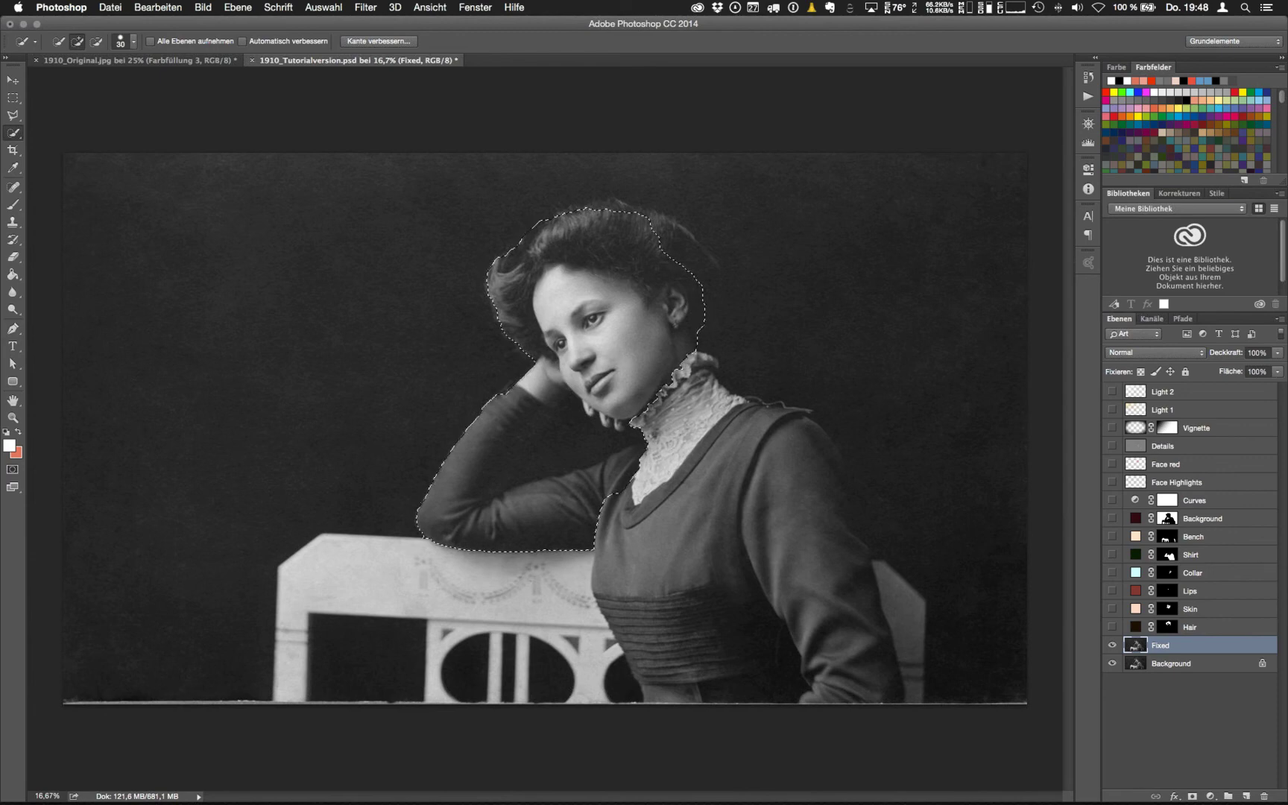
Extend the selection over the collar and the bench, subtracting the dark gap between the bench slats
mouse_move(642, 412)
mouse_down()
mouse_move(658, 512)
mouse_move(678, 536)
mouse_move(734, 403)
mouse_up()
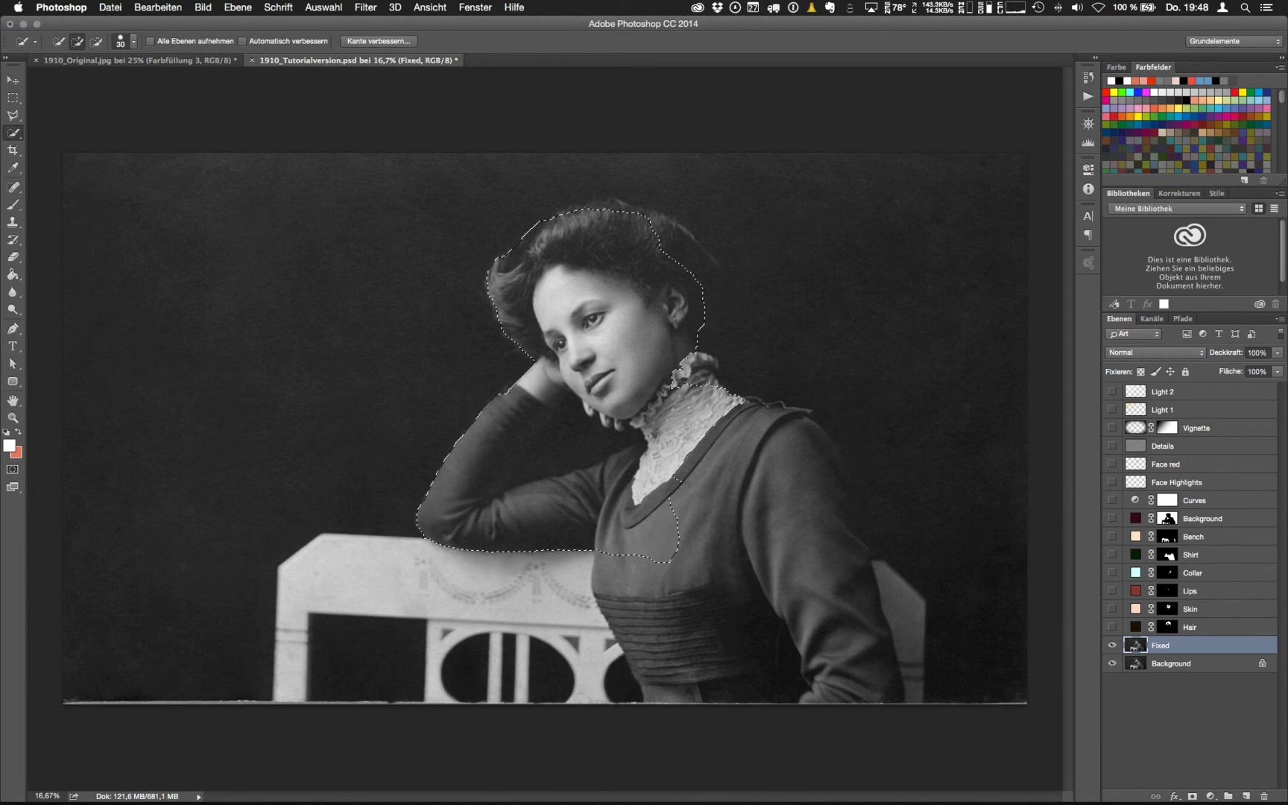
mouse_move(316, 574)
mouse_down()
mouse_move(290, 673)
mouse_move(298, 656)
mouse_move(438, 612)
mouse_move(434, 645)
mouse_move(522, 667)
mouse_up()
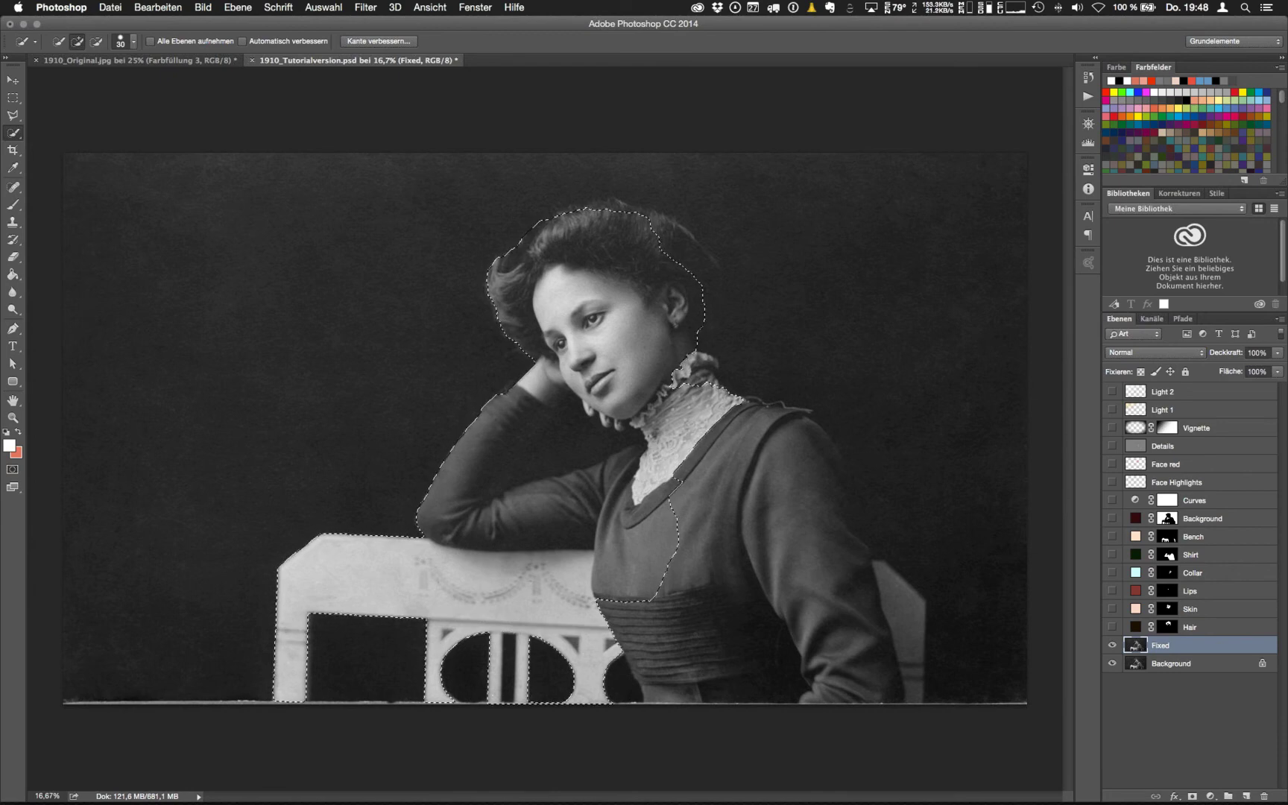
key(alt)
drag(508, 639, 506, 686)
Extend the selection over the dress, the rest of the bench and the back hair, subtracting the gap between arm and chin
mouse_move(641, 558)
mouse_down()
mouse_move(633, 594)
mouse_move(680, 687)
mouse_move(673, 644)
mouse_move(686, 667)
mouse_move(708, 430)
mouse_up()
mouse_move(792, 463)
mouse_down()
mouse_move(833, 626)
mouse_move(889, 609)
mouse_move(791, 435)
mouse_move(802, 419)
mouse_move(856, 576)
mouse_move(820, 448)
mouse_move(853, 511)
mouse_move(818, 436)
mouse_move(882, 577)
mouse_up()
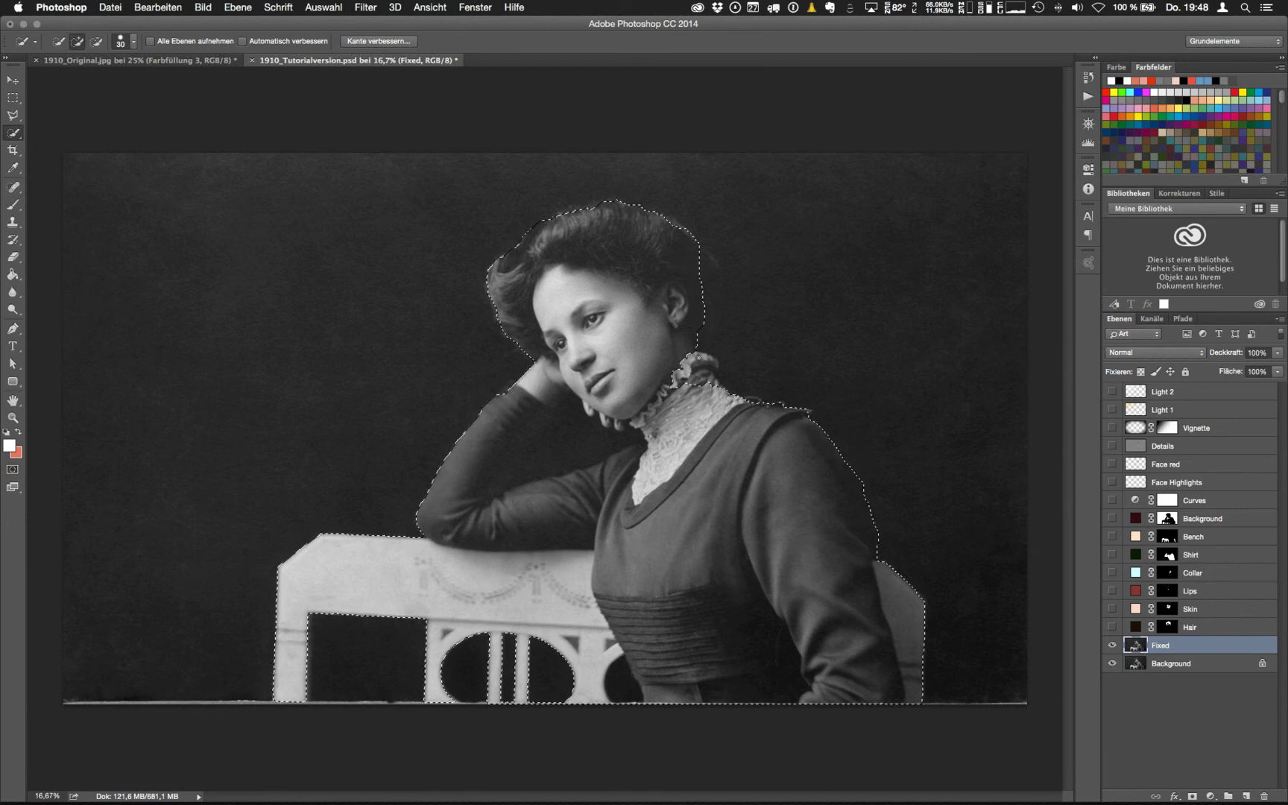
drag(704, 257, 709, 298)
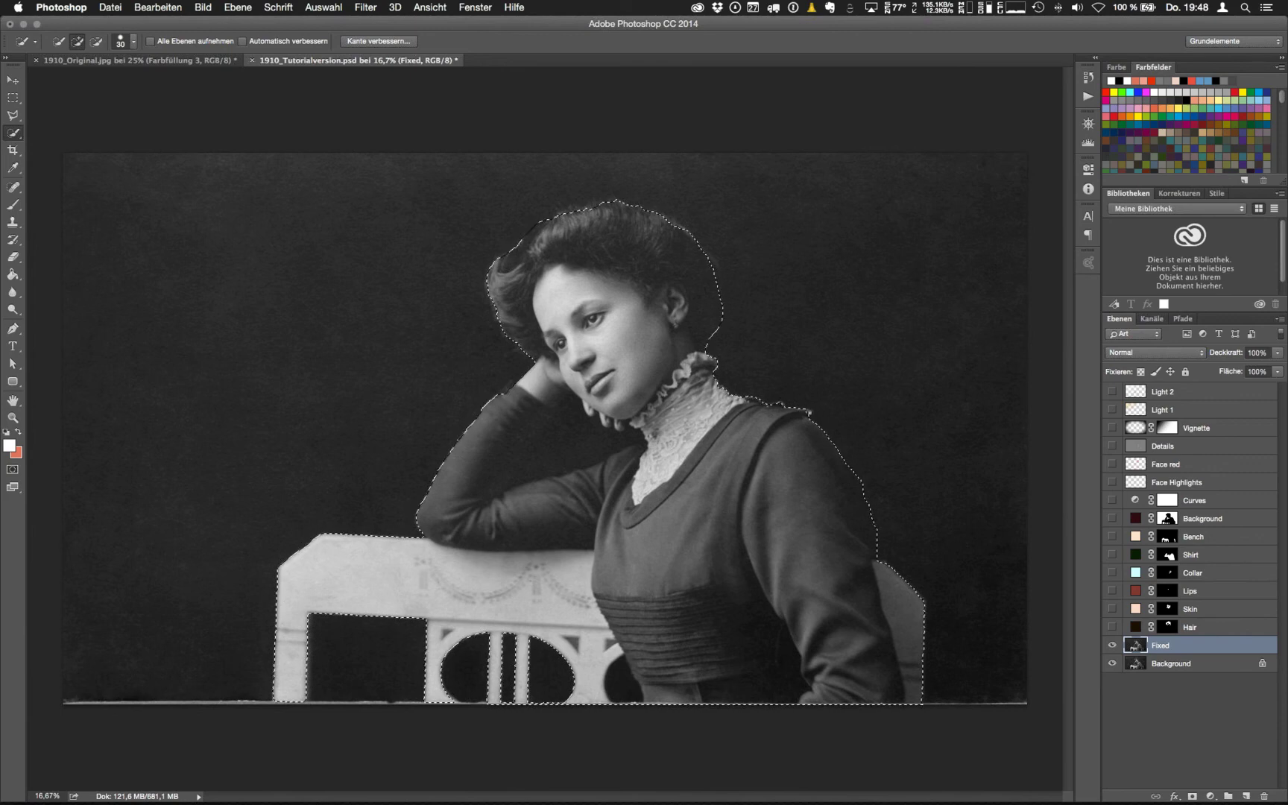
key(alt)
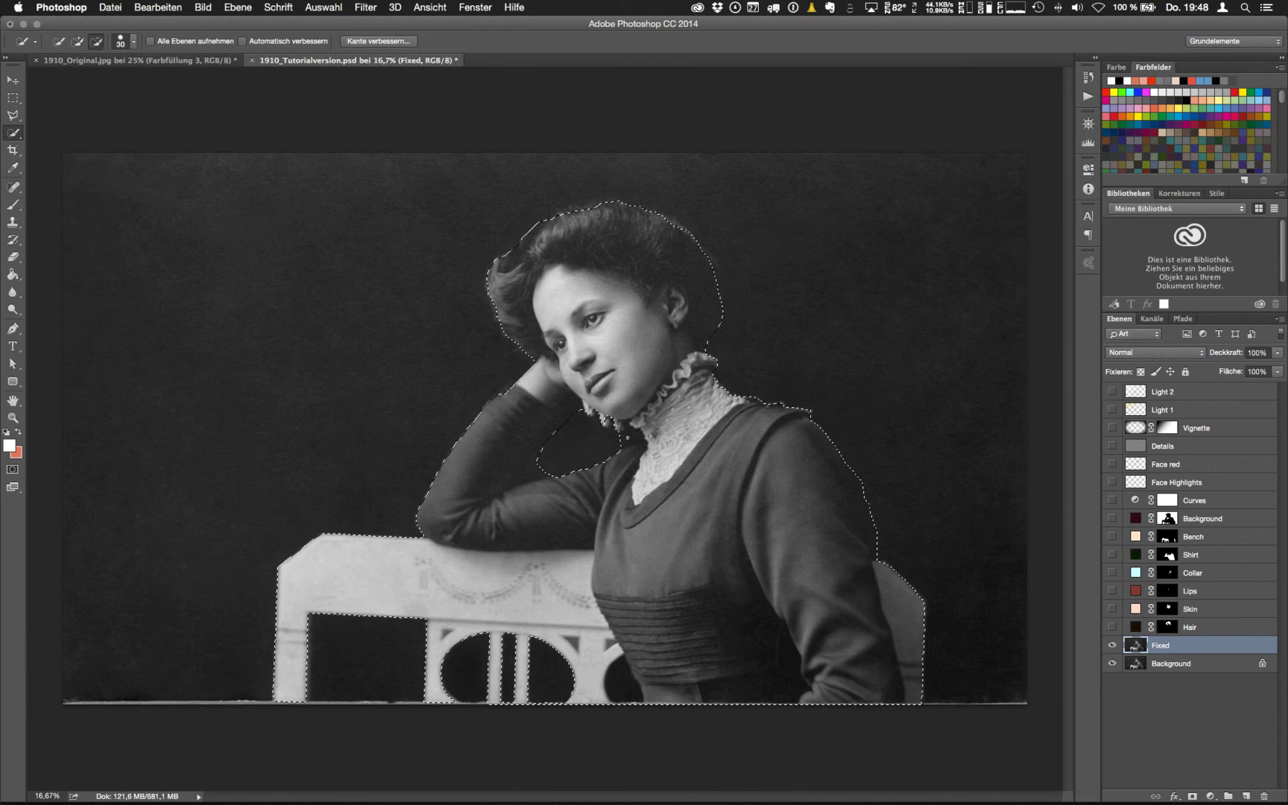
mouse_move(521, 473)
mouse_down()
mouse_move(549, 491)
mouse_move(634, 456)
mouse_up()
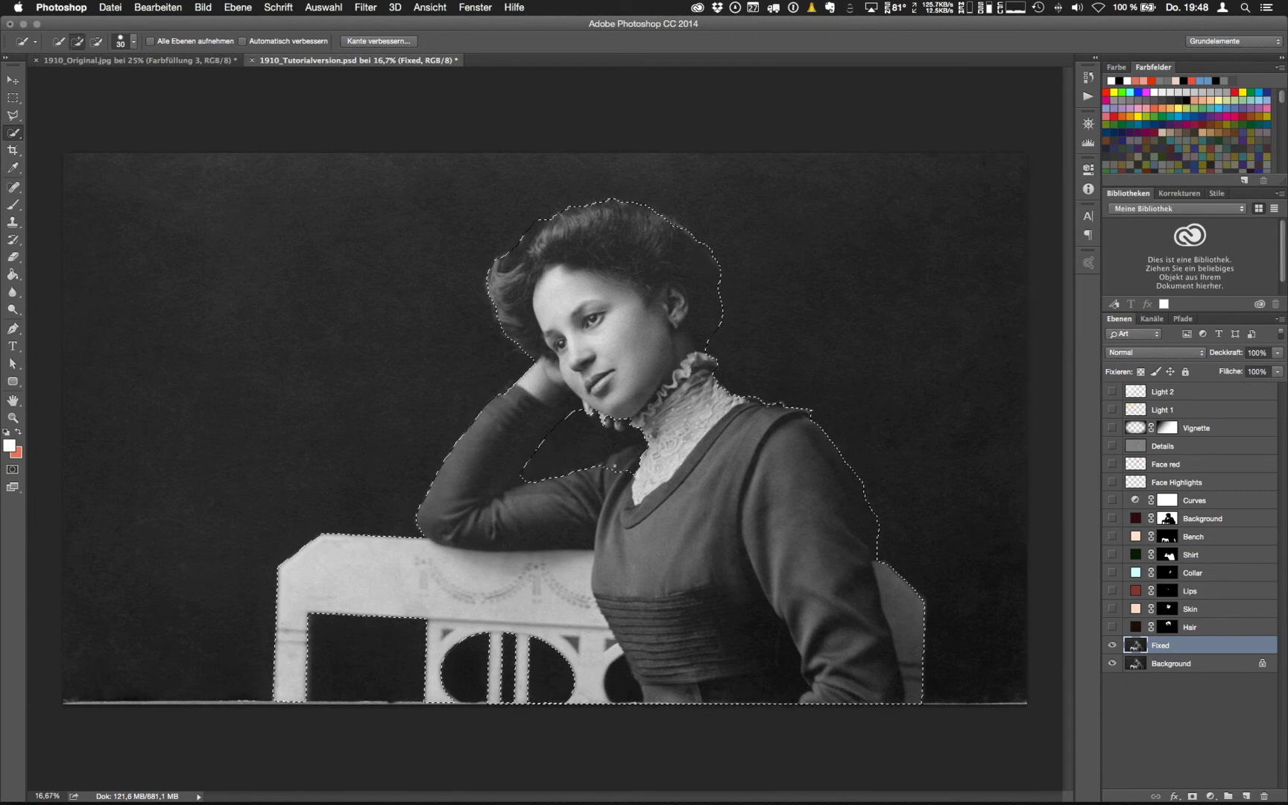
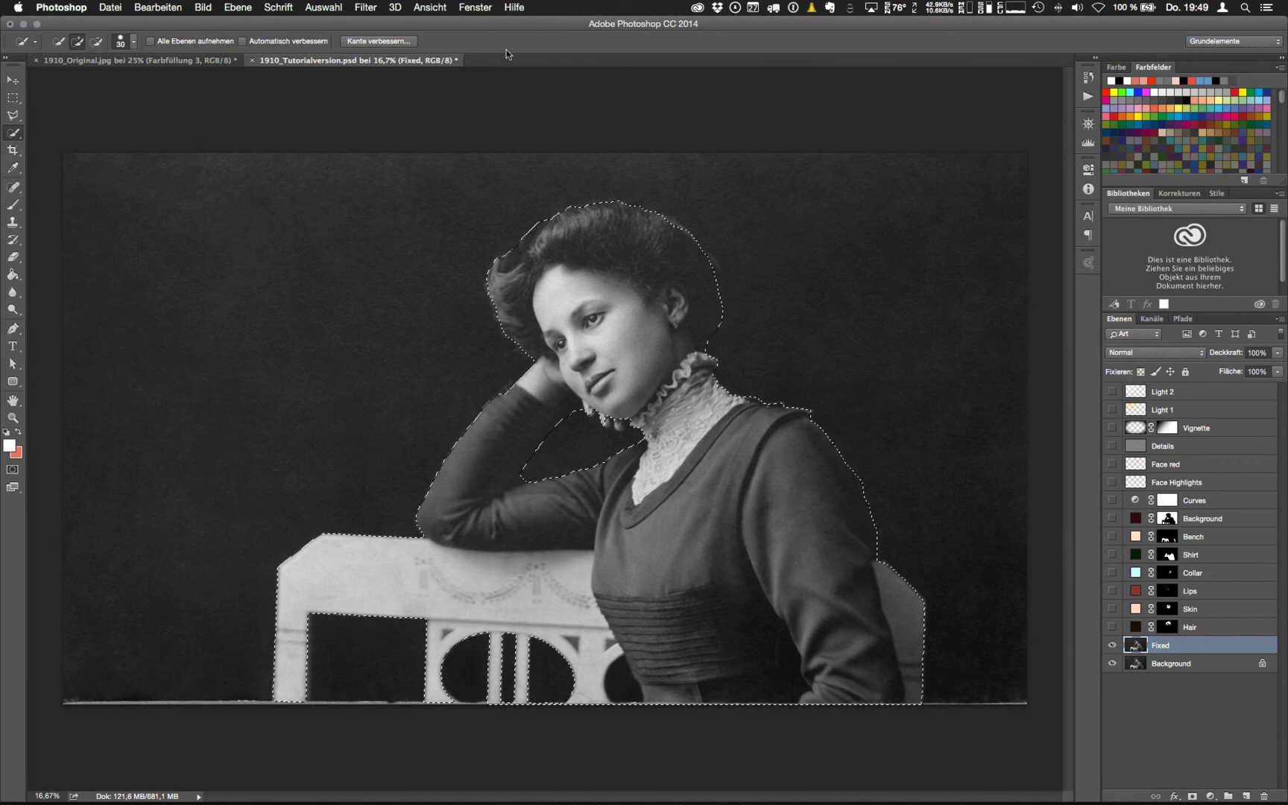
Refine the selection edge with Smartradius on, Radius 3.7 px, Abrunden 5 and Weiche Kante 0.5 px
click(396, 39)
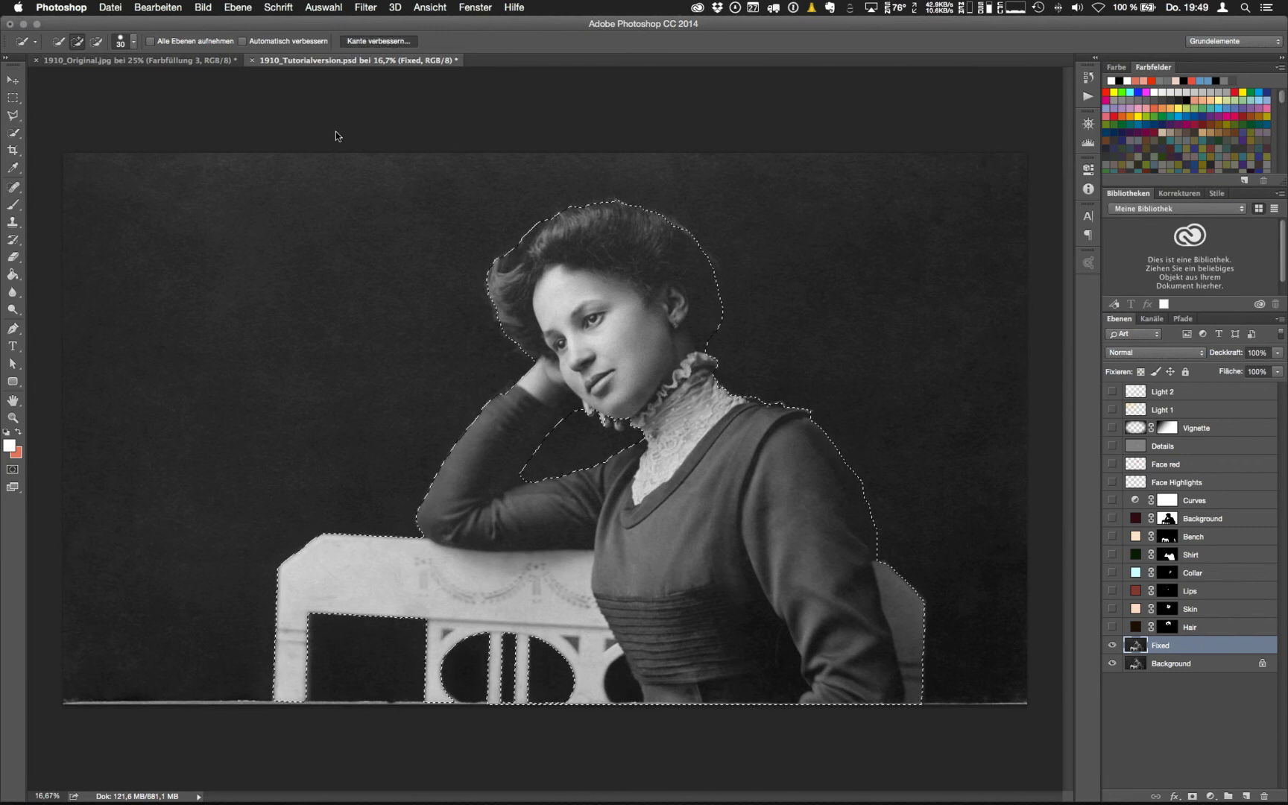
click(931, 211)
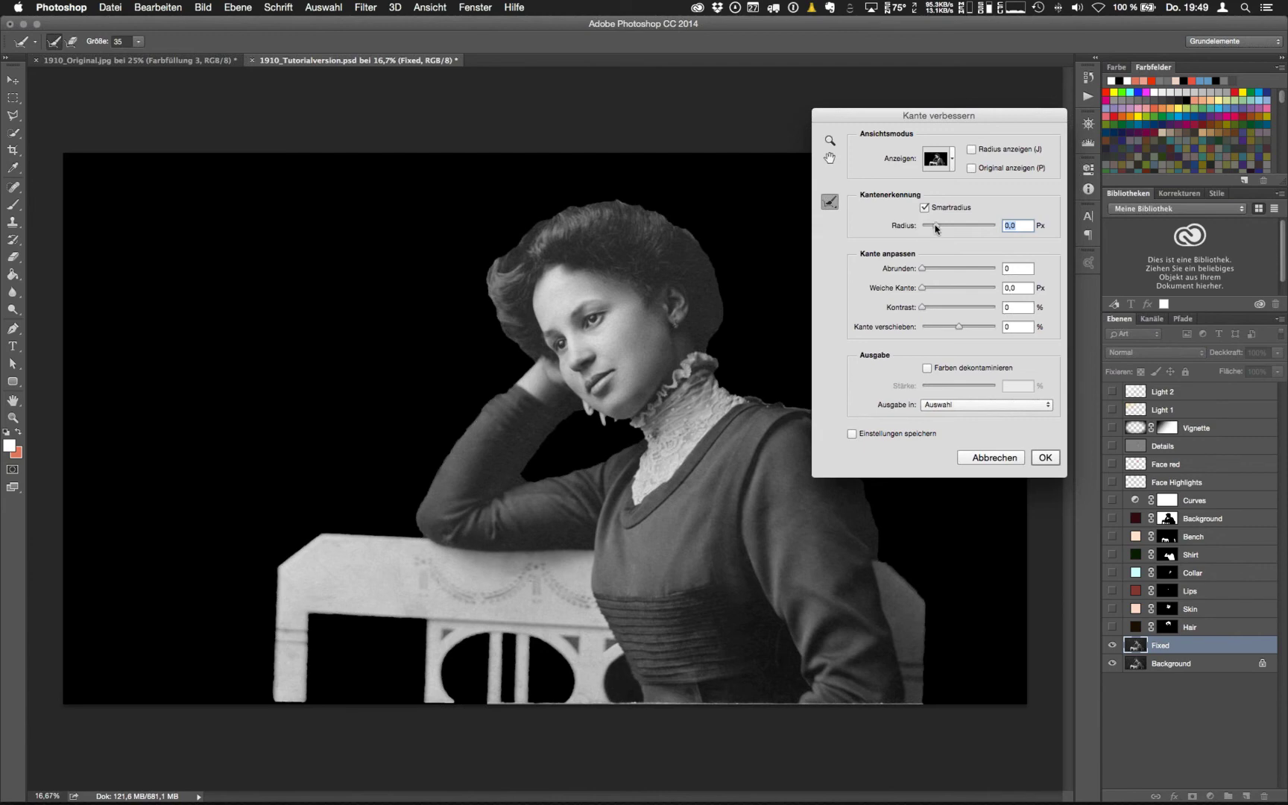
drag(935, 228, 937, 230)
drag(935, 225, 942, 225)
drag(937, 227, 932, 227)
drag(925, 289, 926, 270)
Shift the refined edge by -25% and output the result as Auswahl
drag(961, 331, 947, 331)
click(976, 328)
click(945, 328)
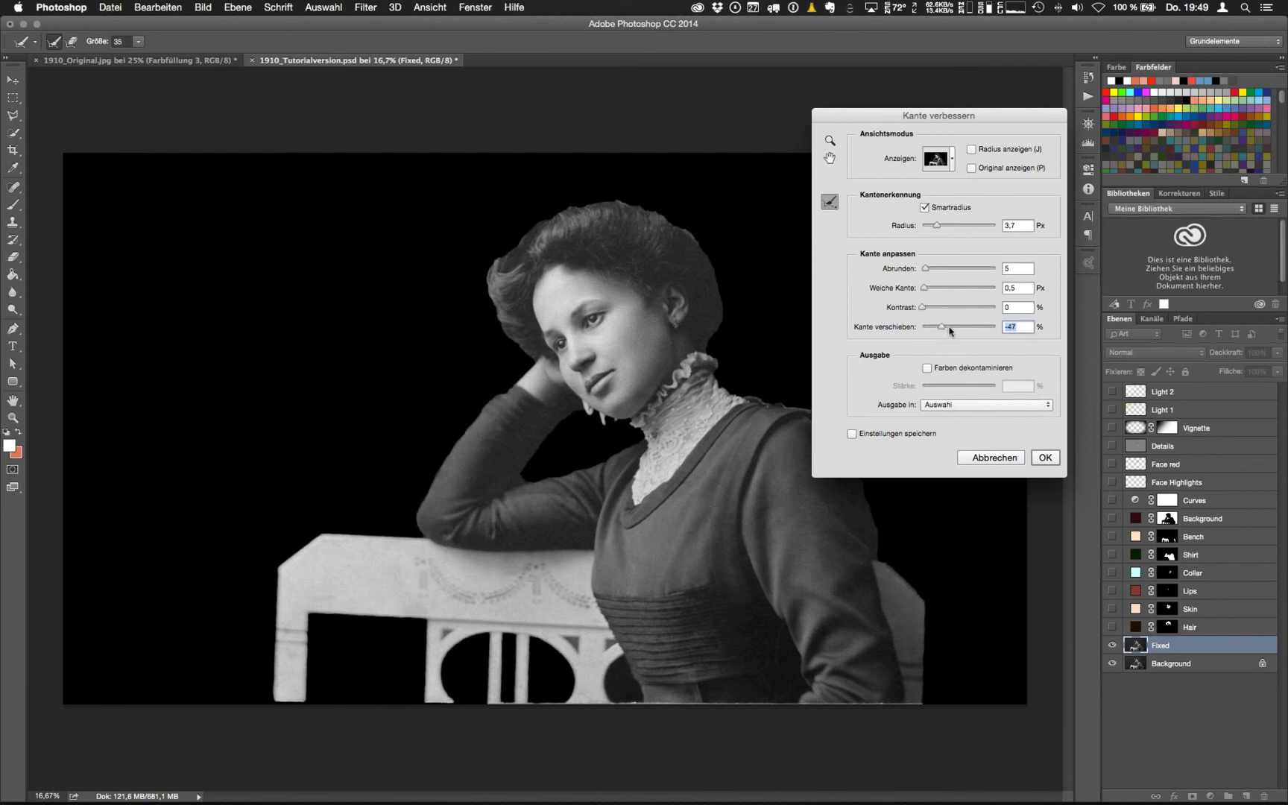
click(950, 328)
click(997, 406)
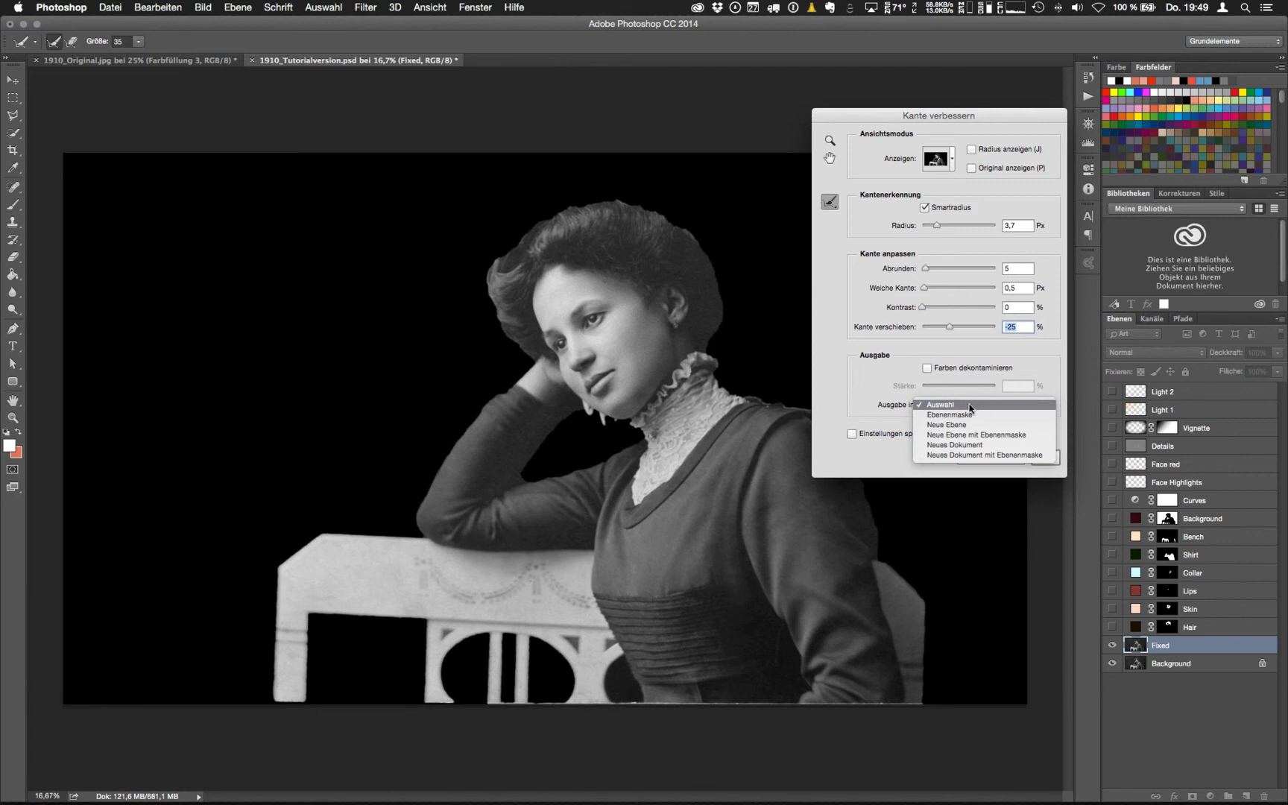
click(972, 407)
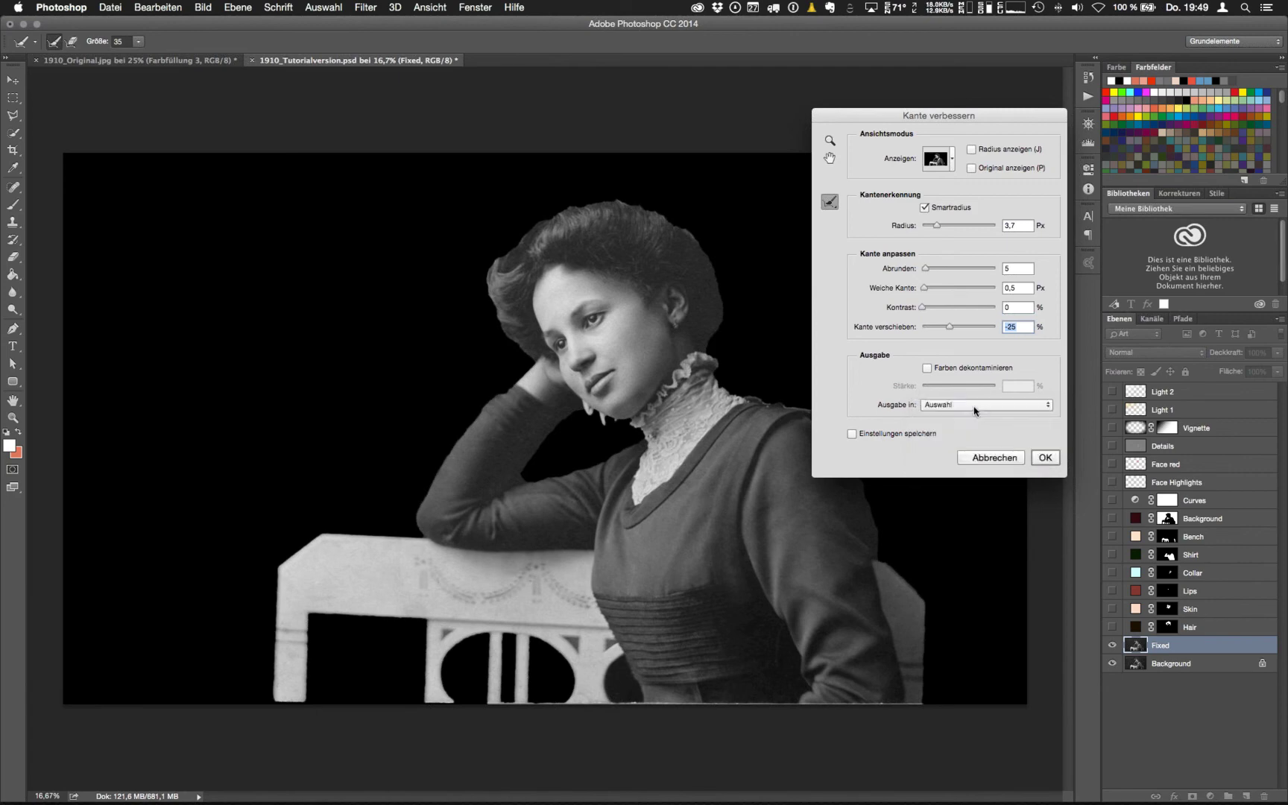
click(1045, 458)
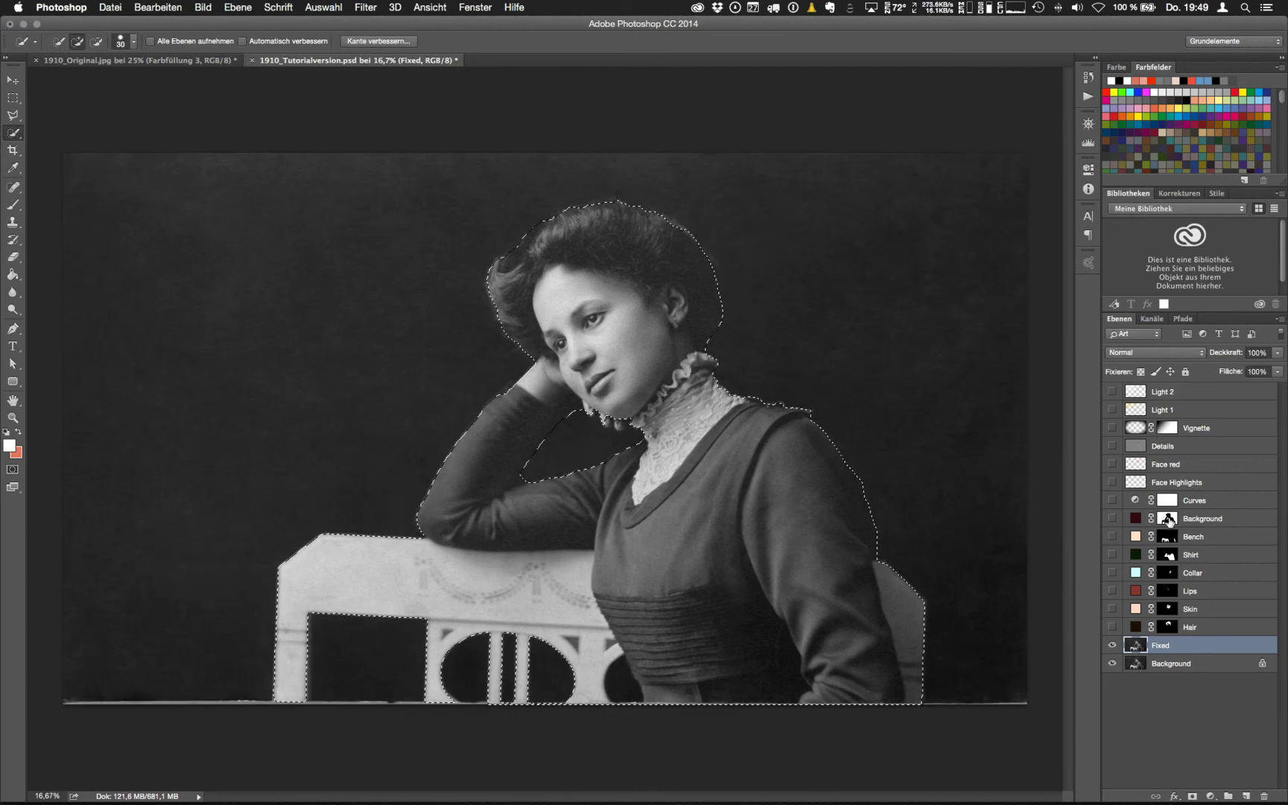
Add a solid colour fill layer in dark red #530909 and invert its mask so it covers the backdrop
click(1211, 796)
click(1221, 567)
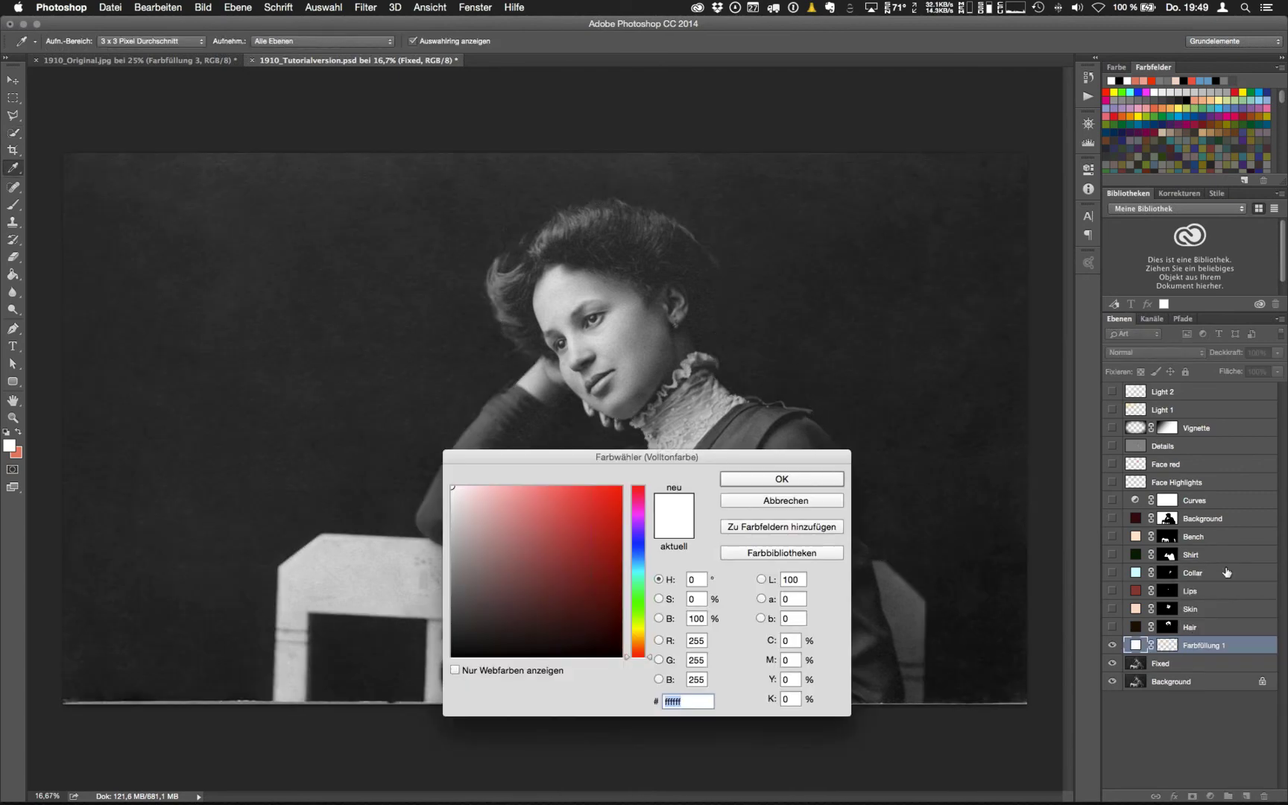
click(603, 601)
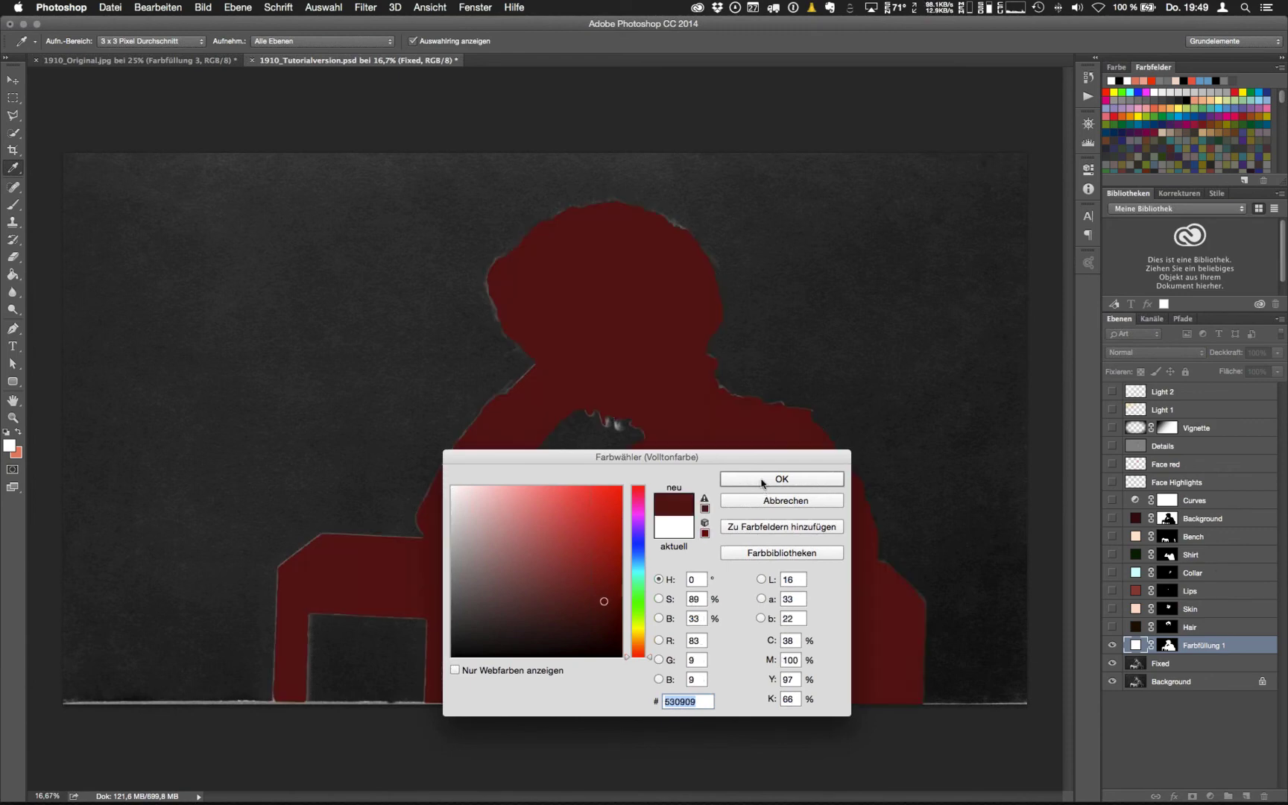
click(781, 479)
key(w)
click(1160, 643)
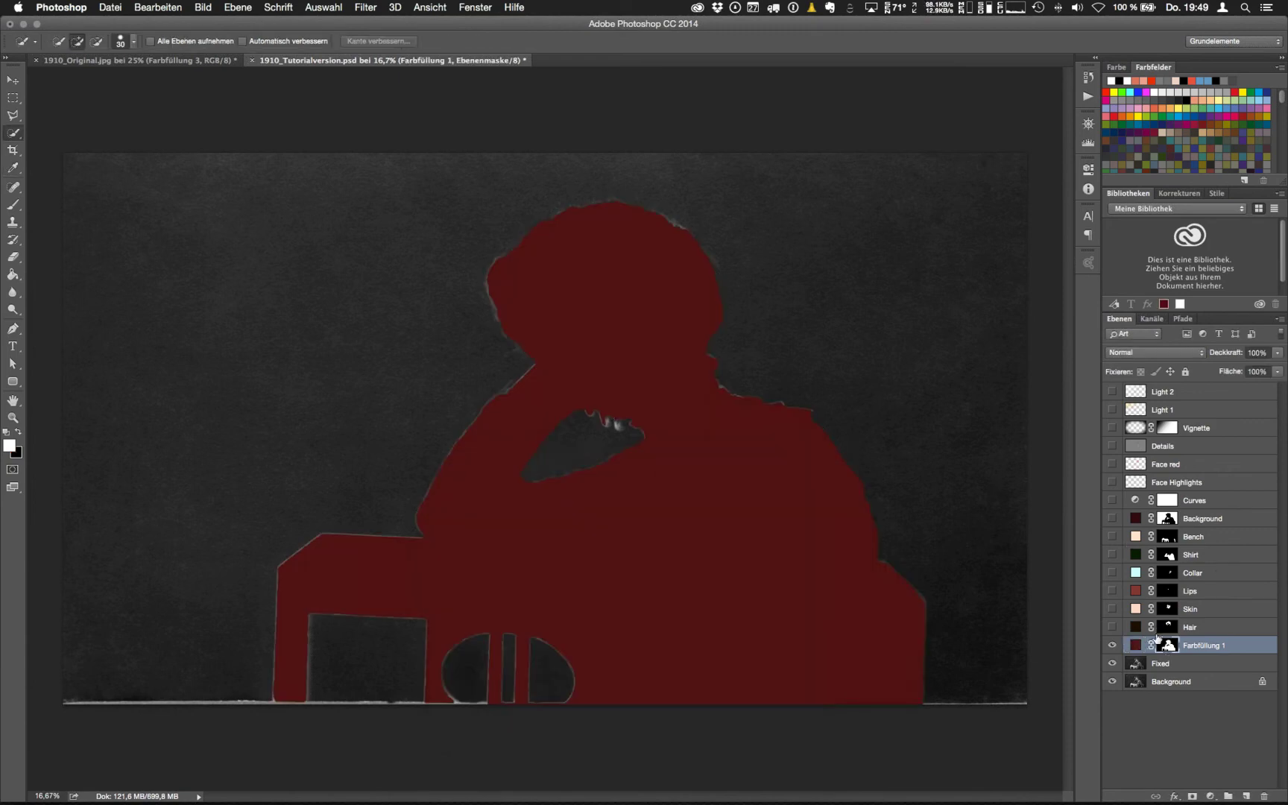
key(super+i)
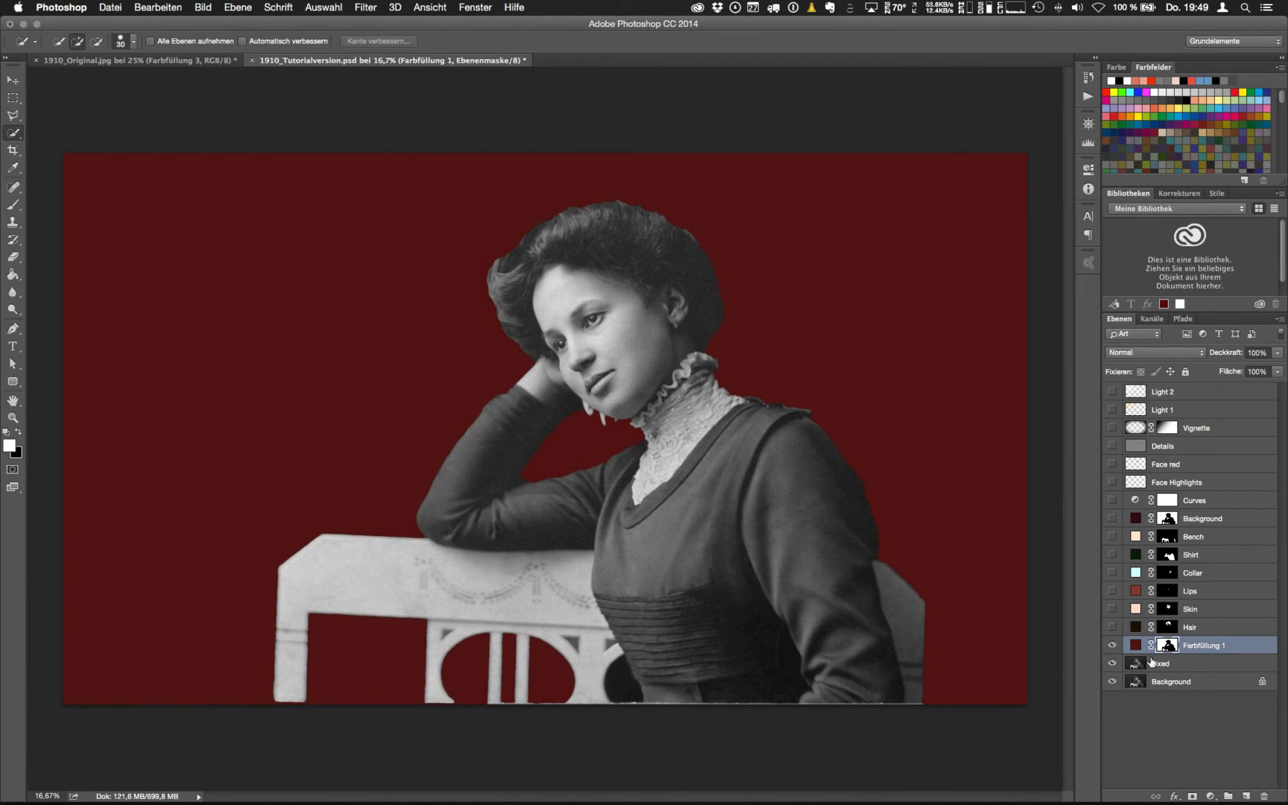
Try the Dividieren blend mode on the red fill layer, switch it to Farbe, and pick a darker red
click(1137, 644)
click(1163, 353)
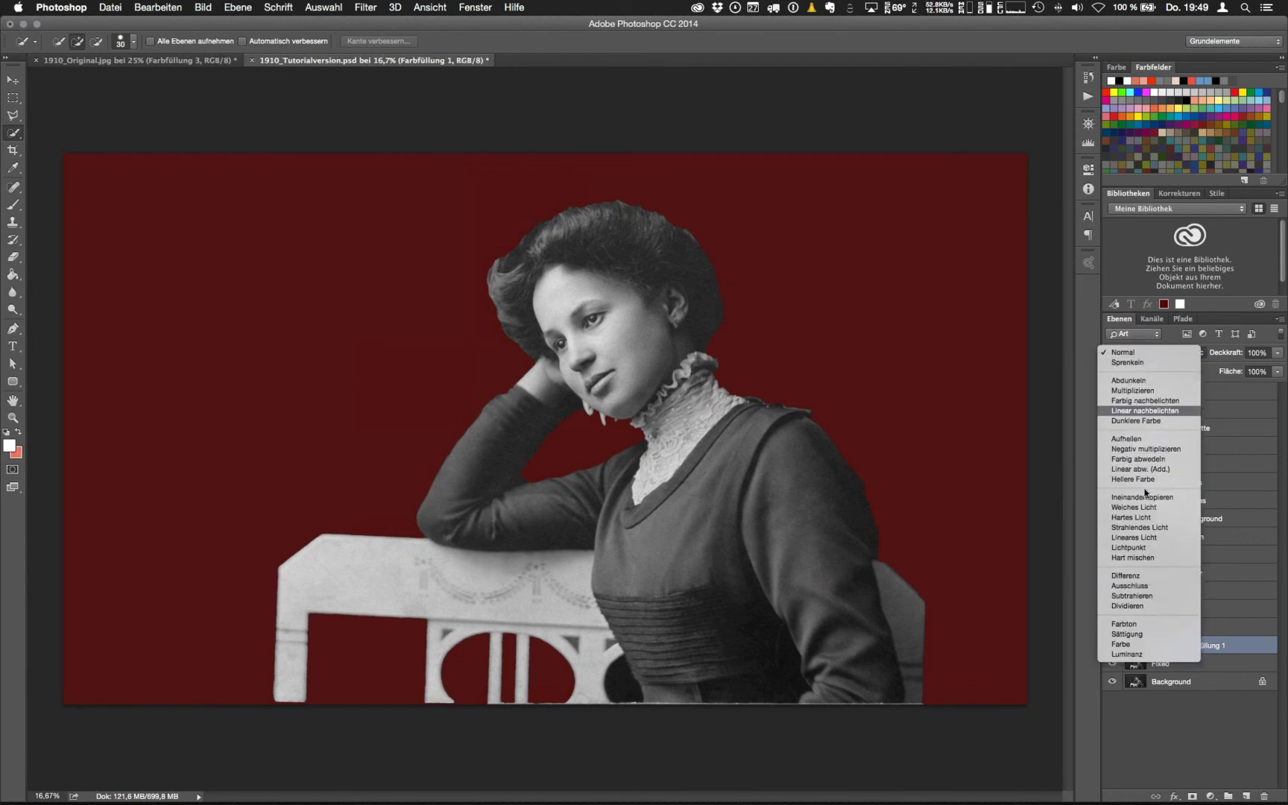
scroll(1152, 597, down, 2)
click(1129, 560)
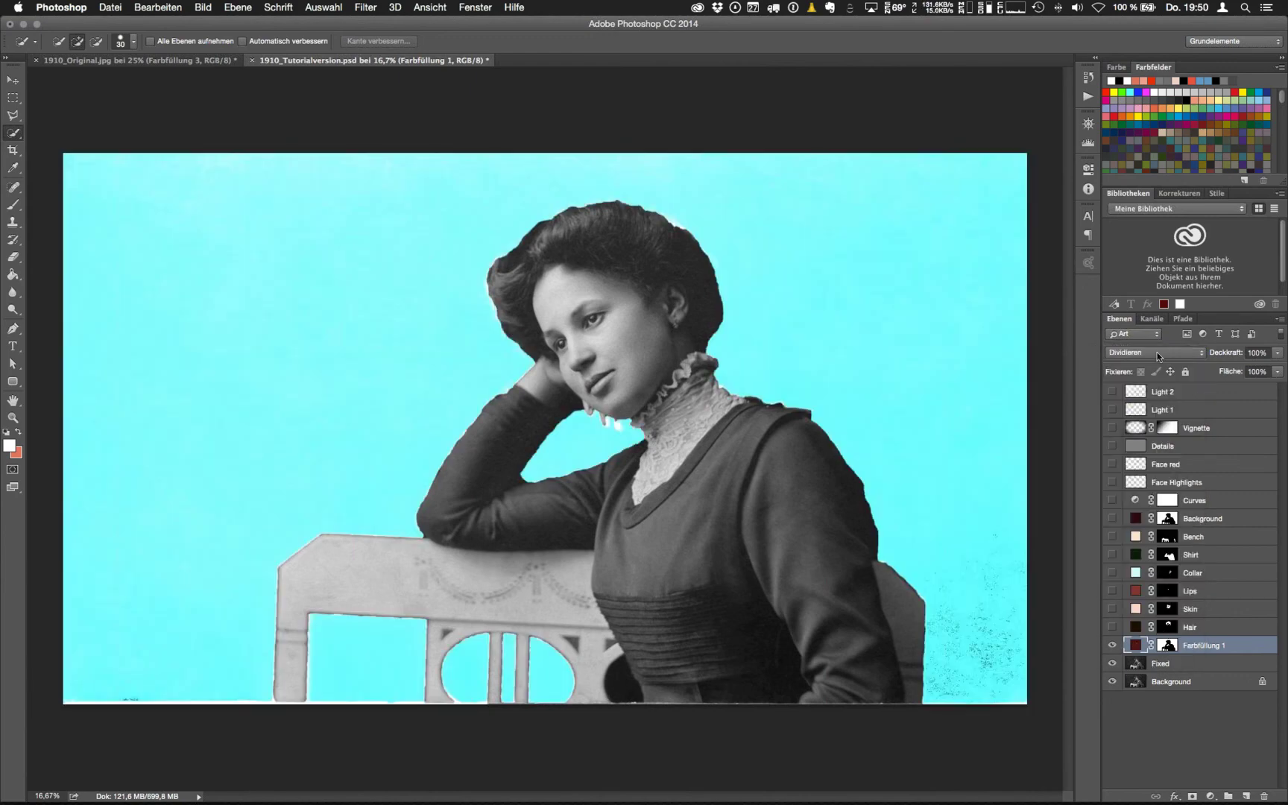
click(1157, 353)
click(1129, 391)
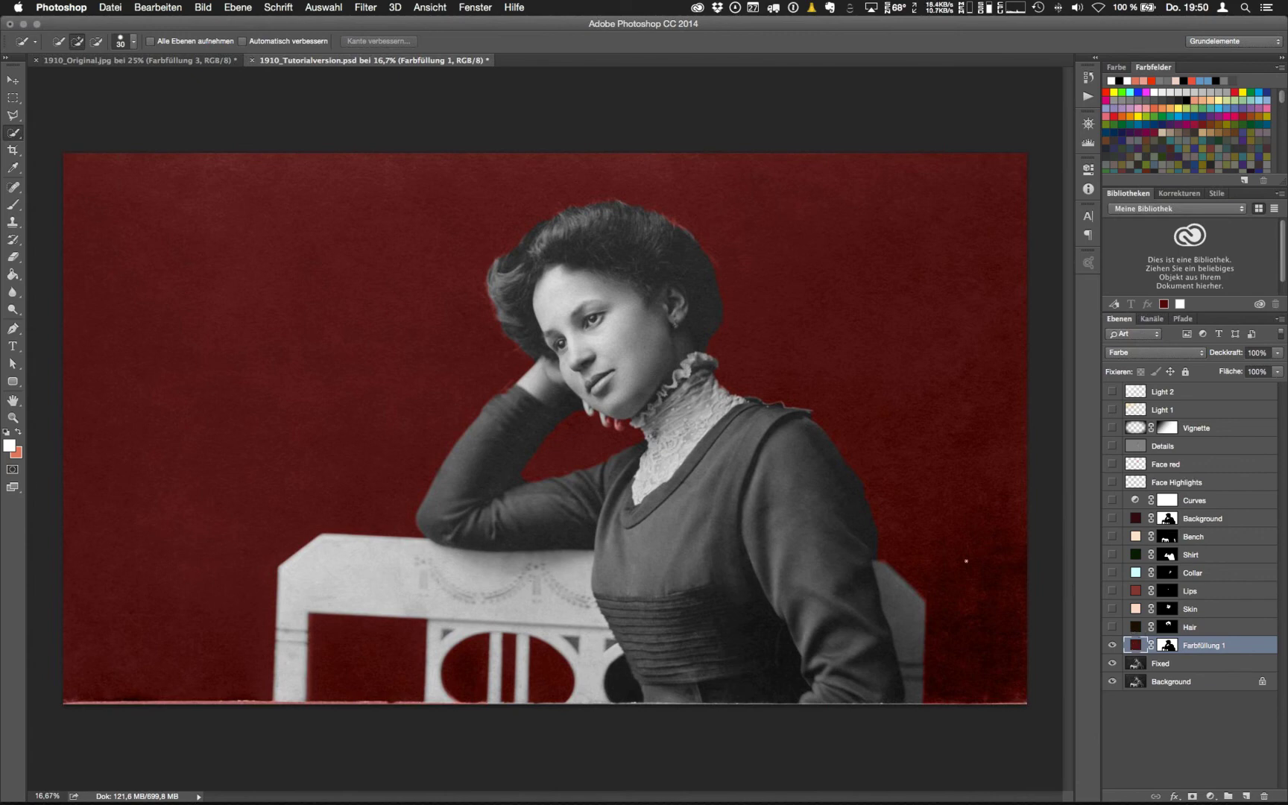
double_click(1130, 646)
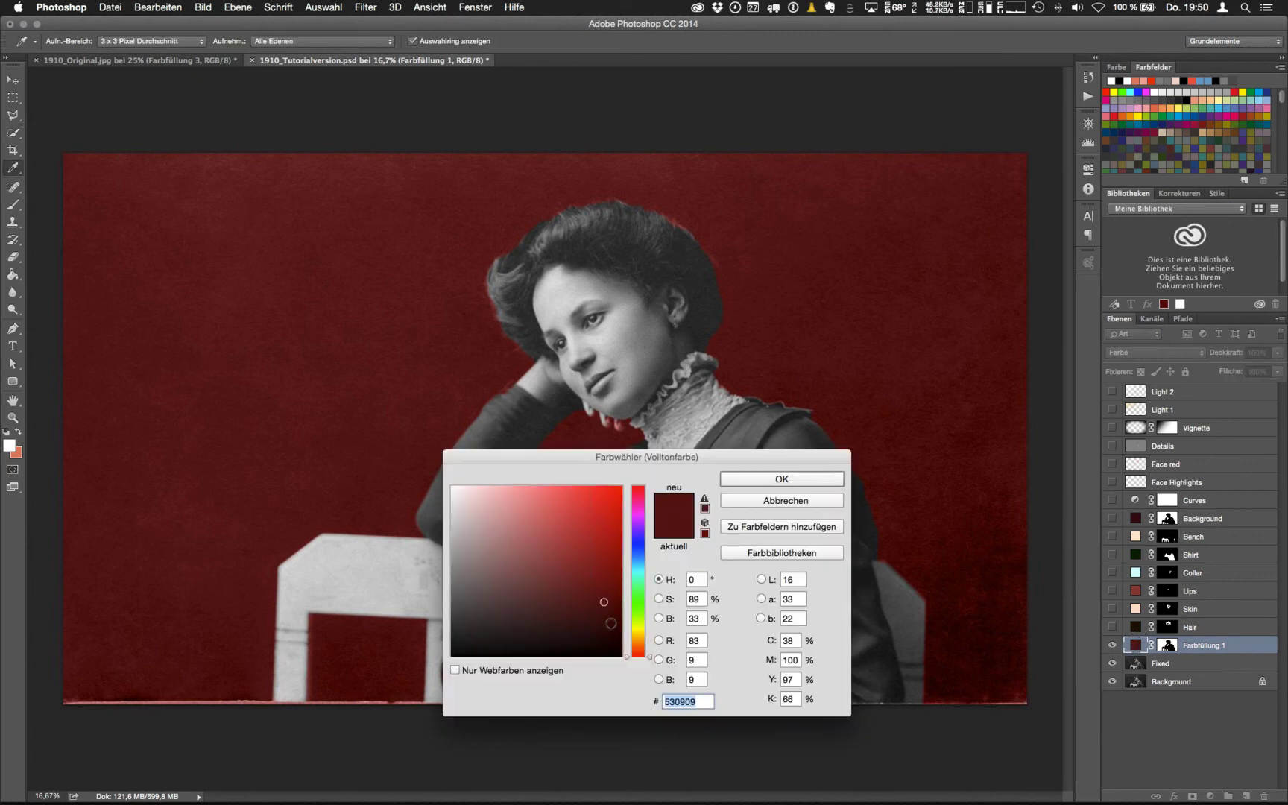
click(612, 623)
click(782, 478)
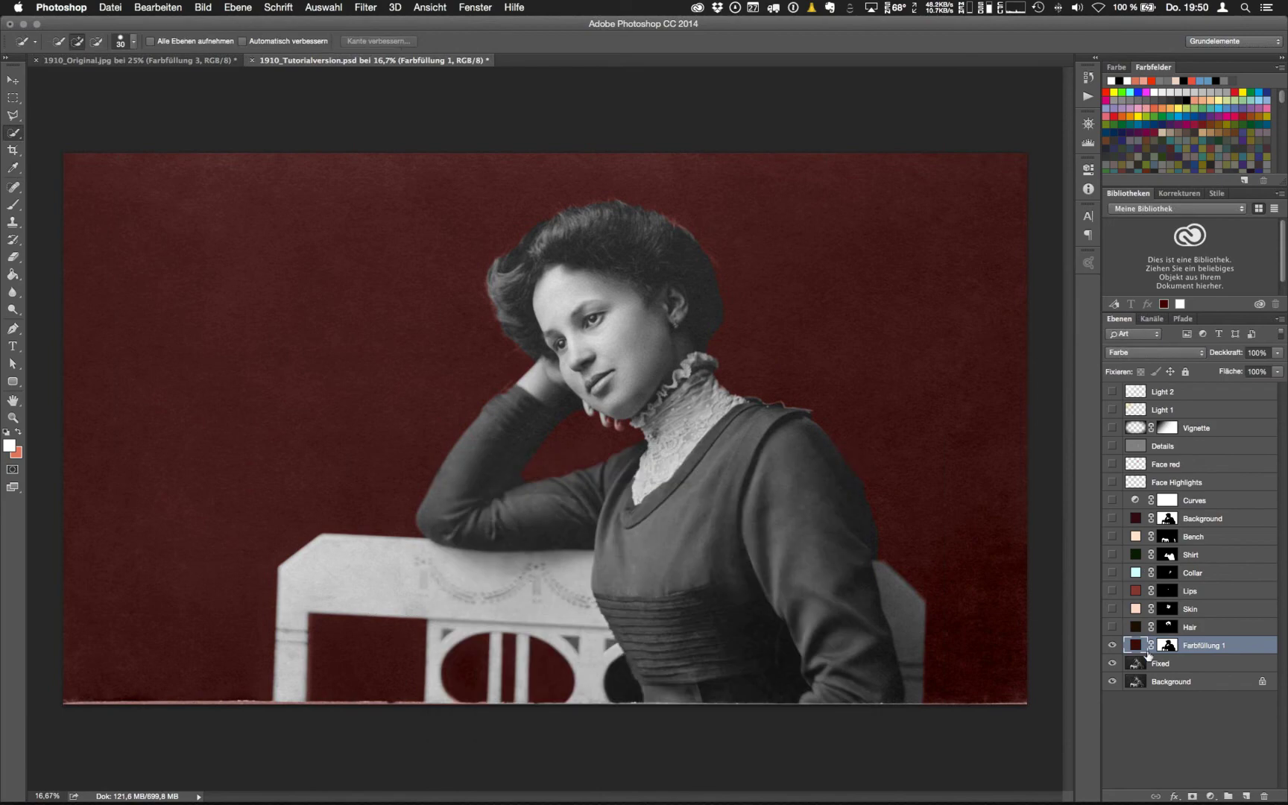
Show the fill layers from Hair up to Bench and inspect the red background around the arm and hair
key(super+h)
key(super+plus)
drag(1112, 572, 1114, 526)
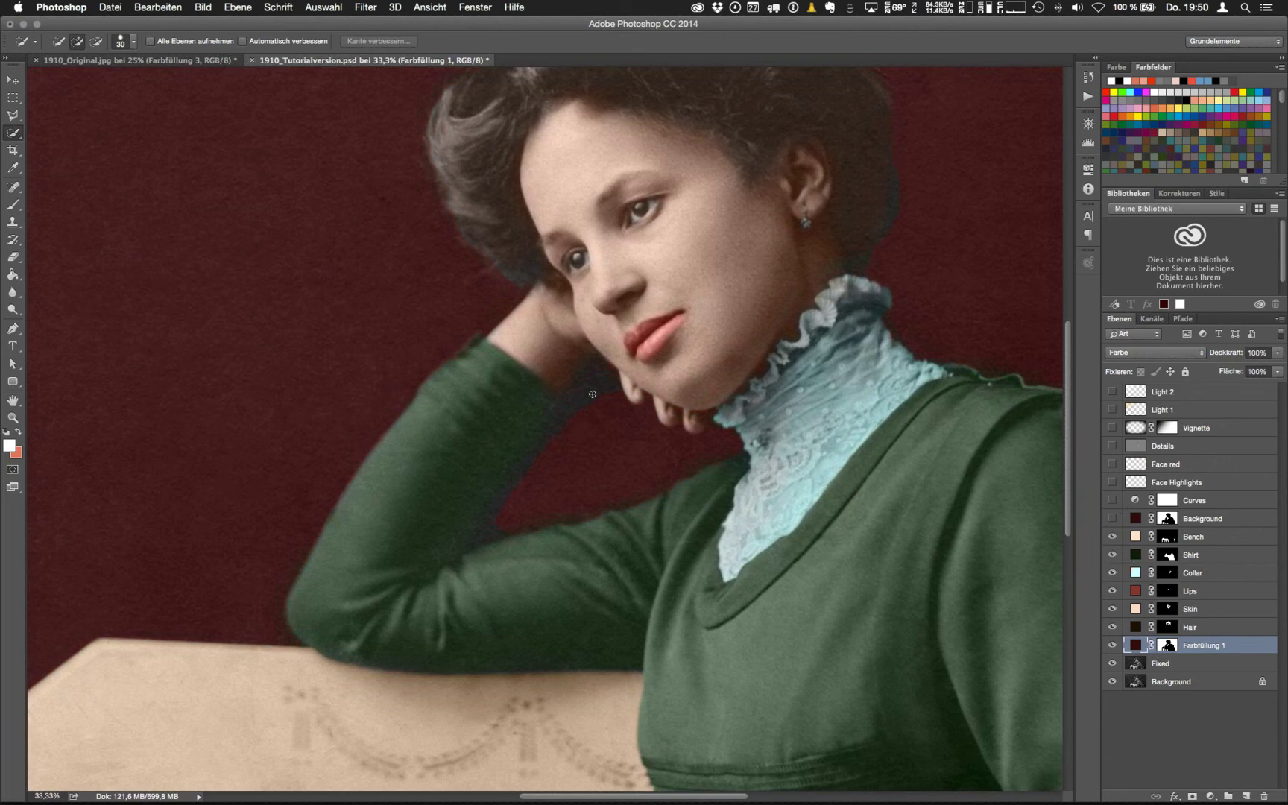
scroll(699, 389, up, 5)
scroll(699, 389, right, 3)
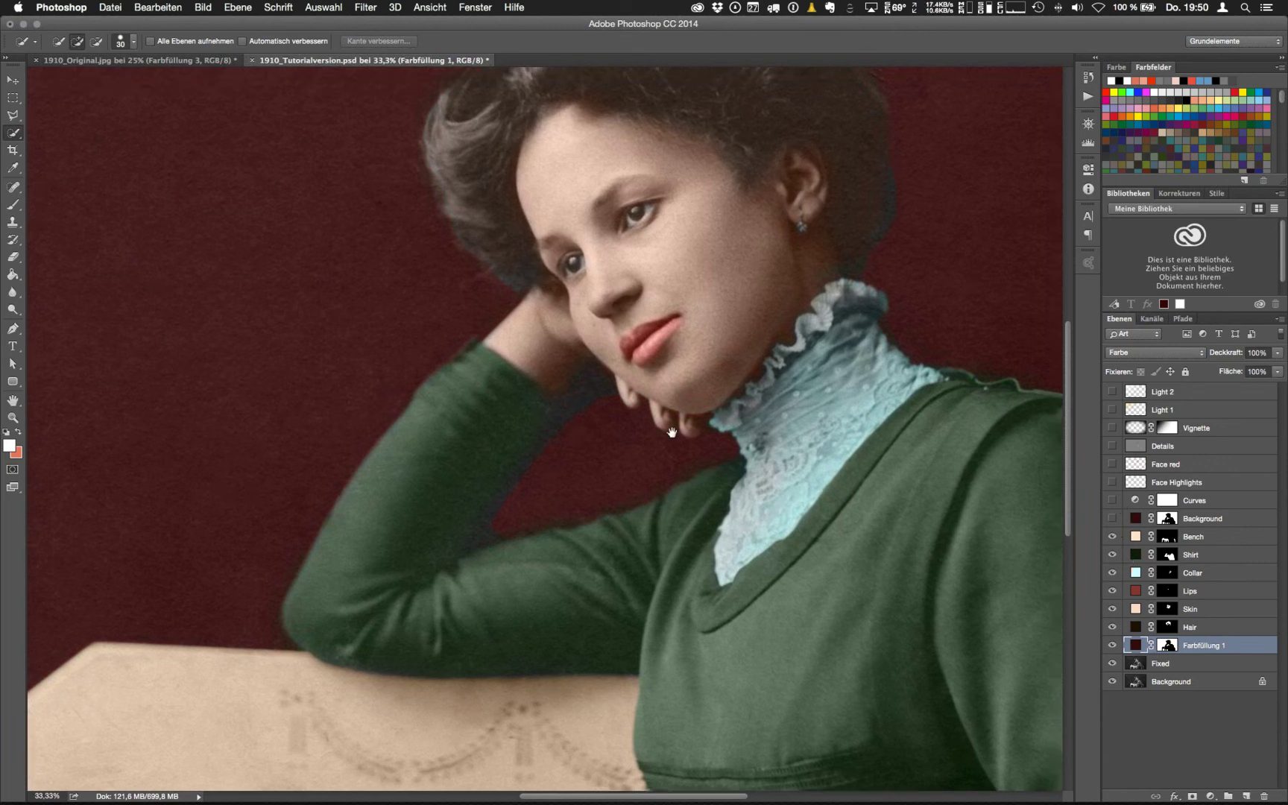
key(super+minus)
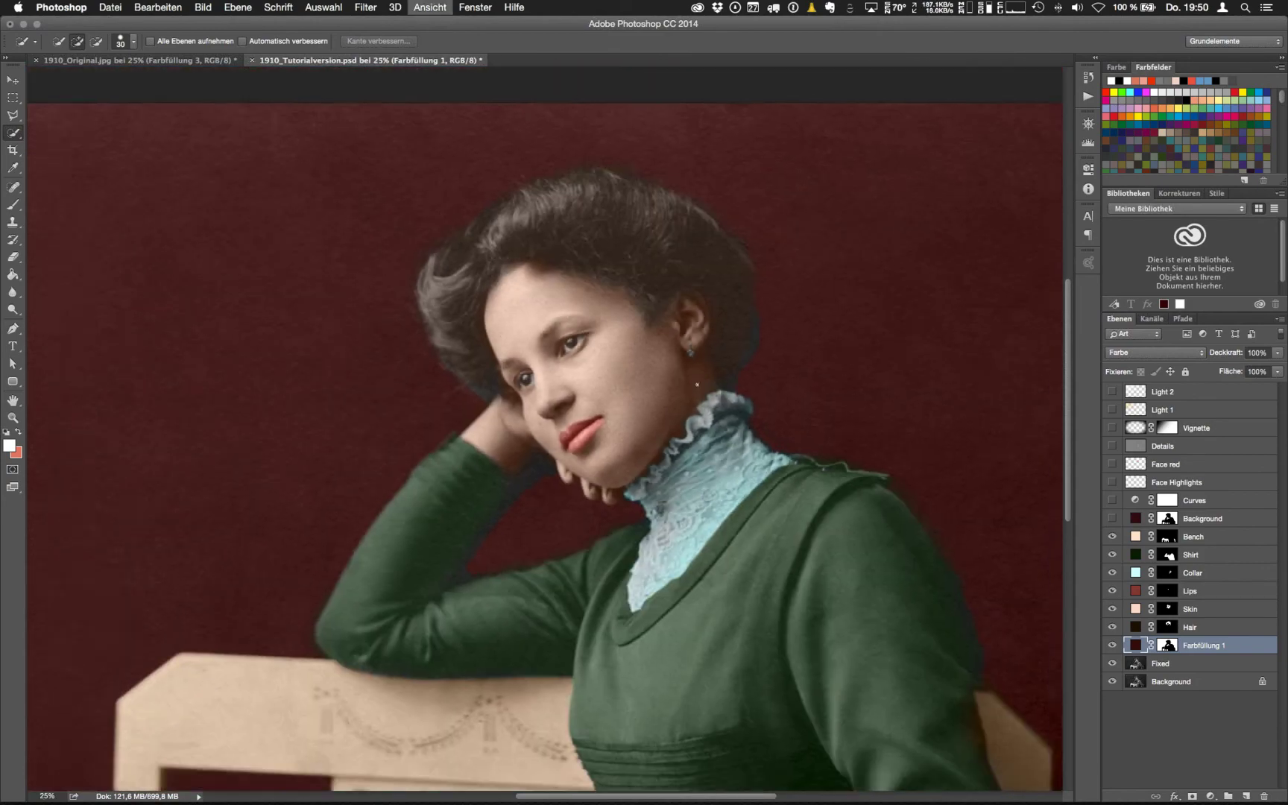
key(super+minus)
Show the Background fill and Curves layers and delete the new red fill layer below Hair
click(1112, 645)
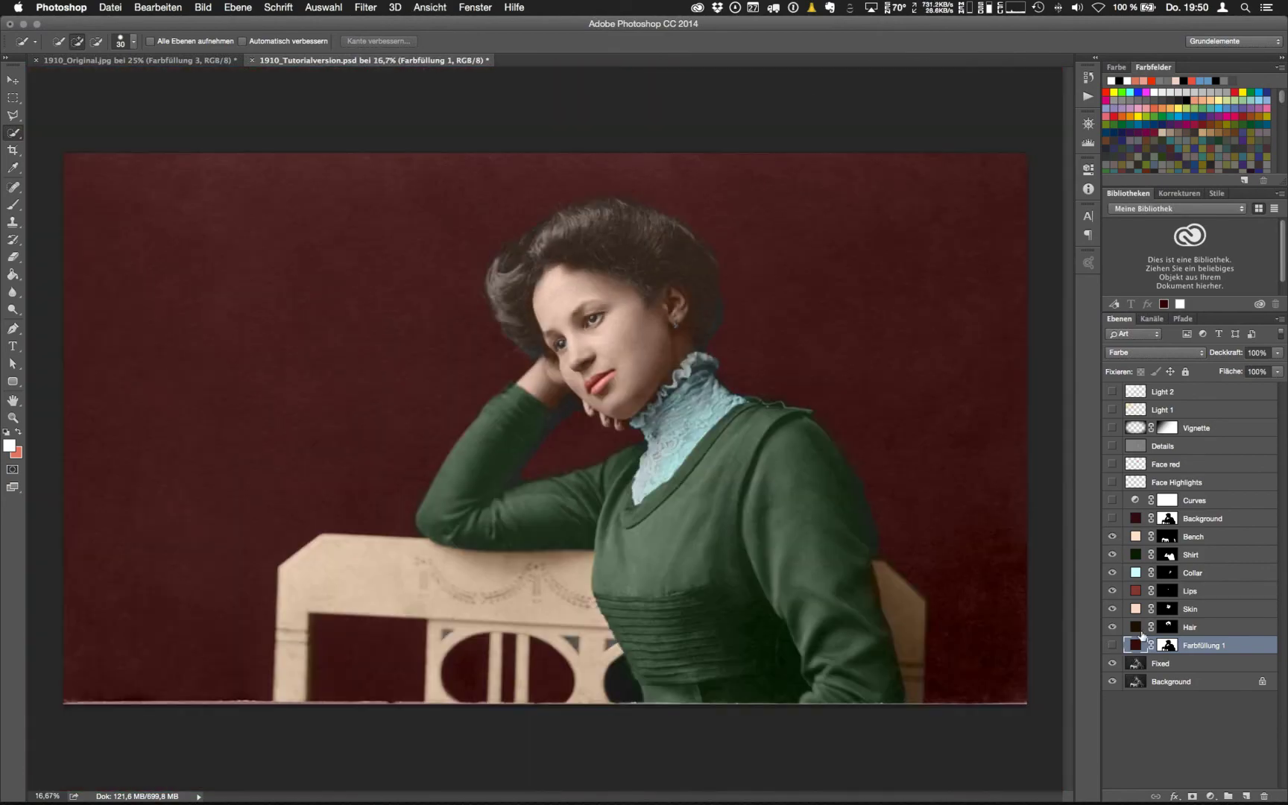
click(1112, 518)
click(1112, 500)
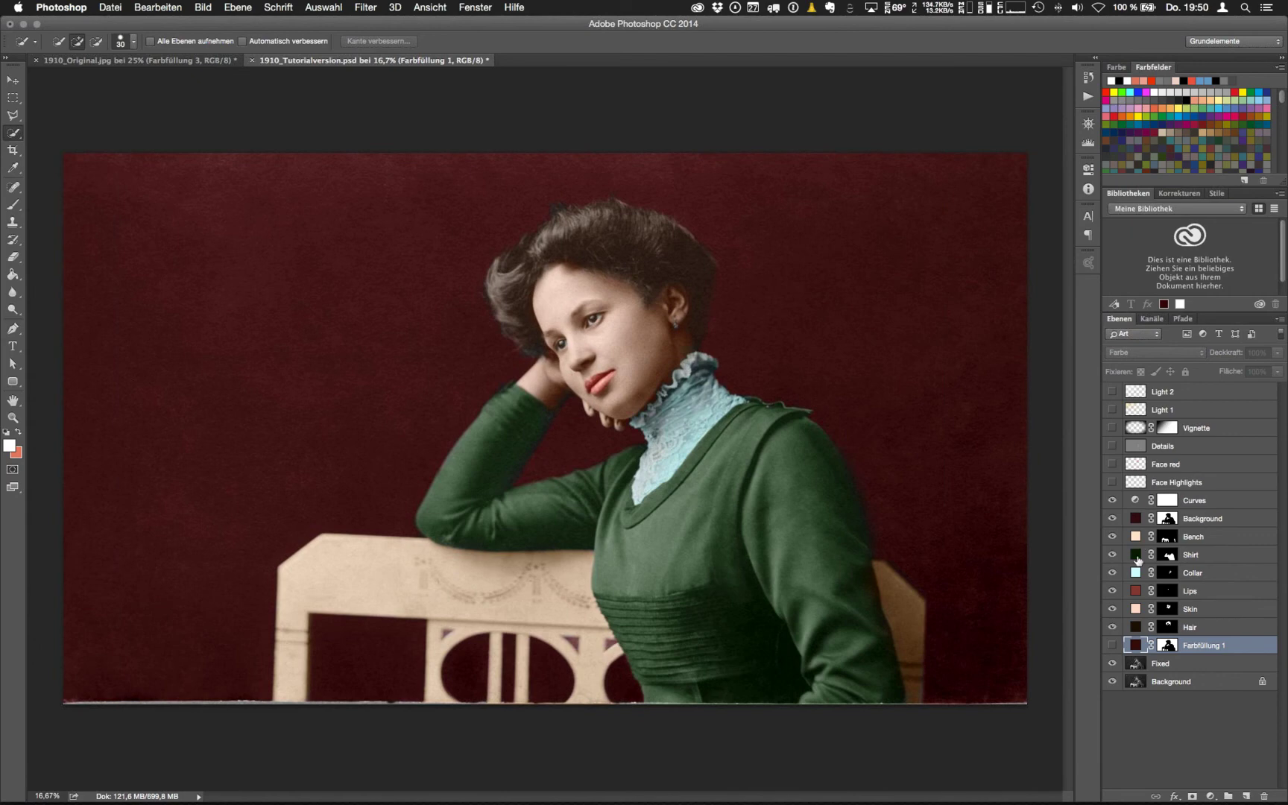
drag(1250, 645, 1264, 796)
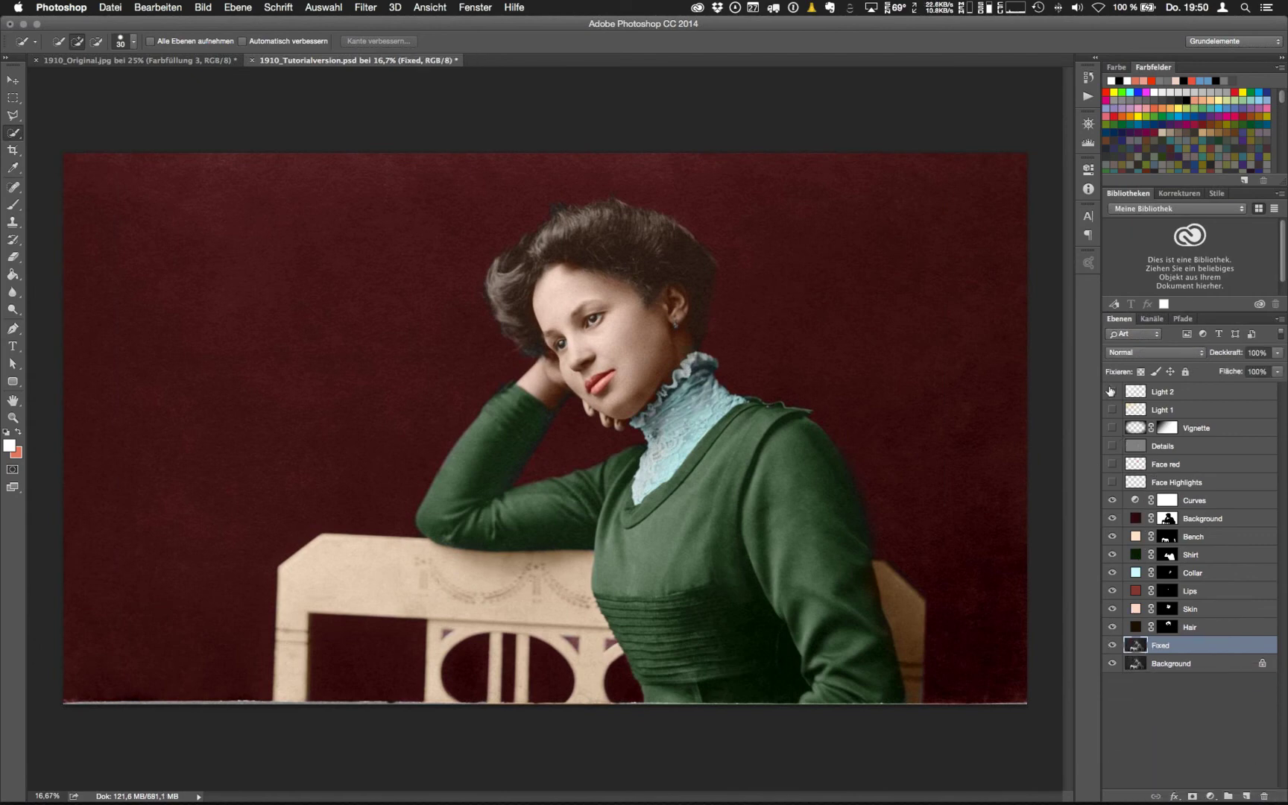
Turn on the Face Highlights layer, compare the face with and without it, and view the layer on its own
key(super+plus)
key(super+plus)
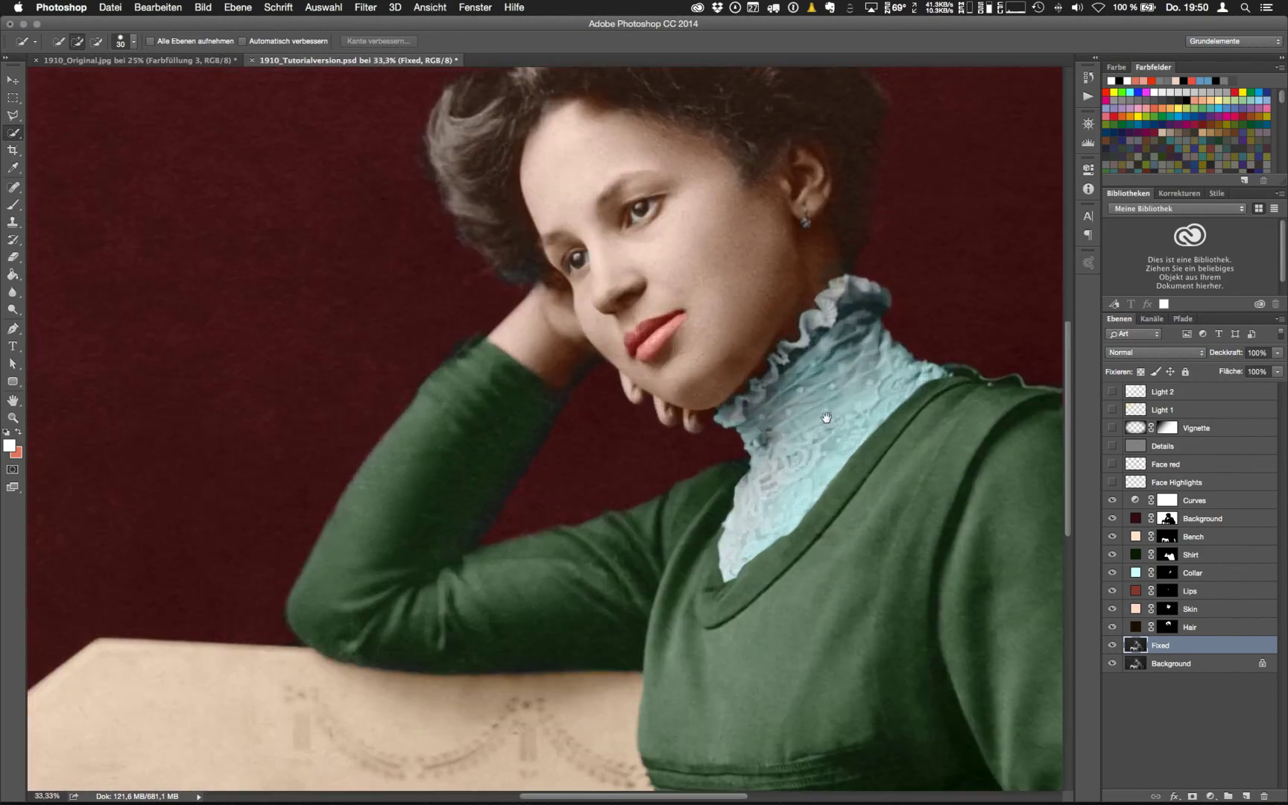
drag(817, 437, 754, 583)
click(1112, 482)
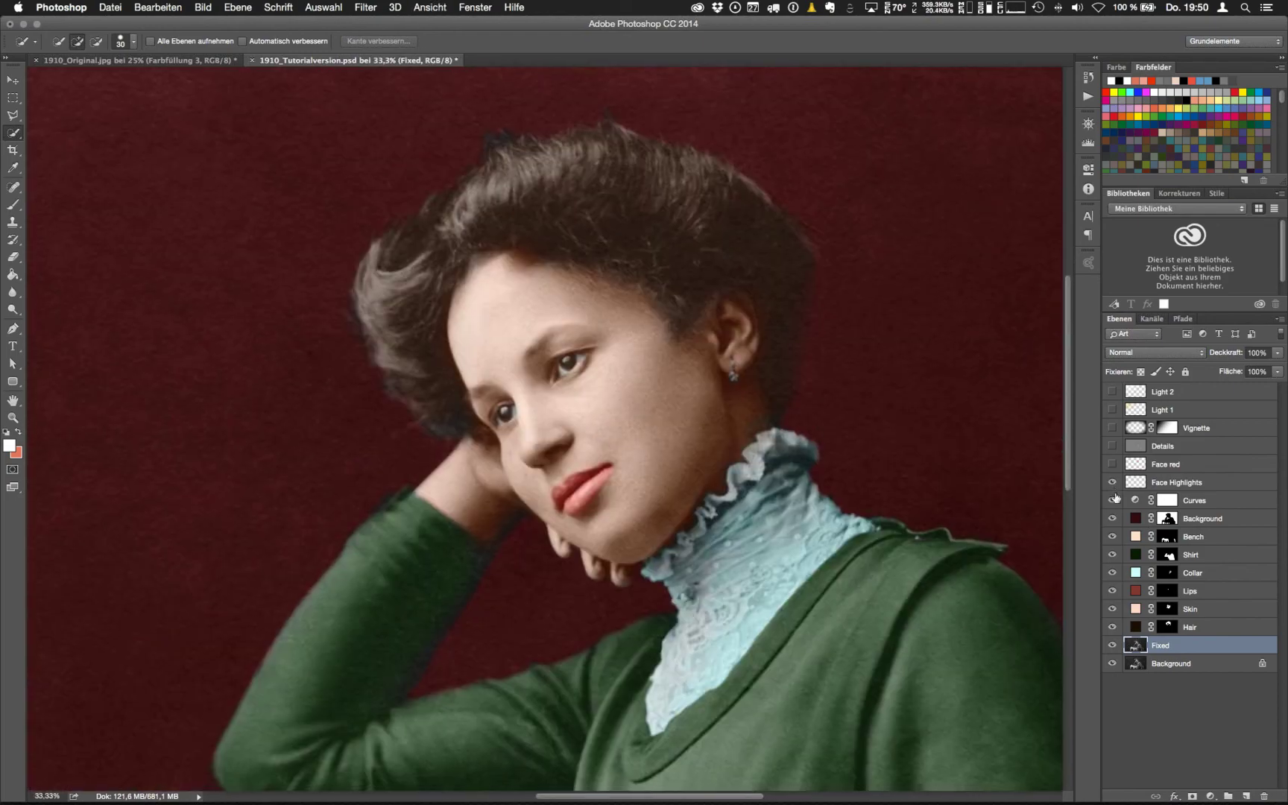
click(1112, 482)
click(1112, 482)
click(1163, 485)
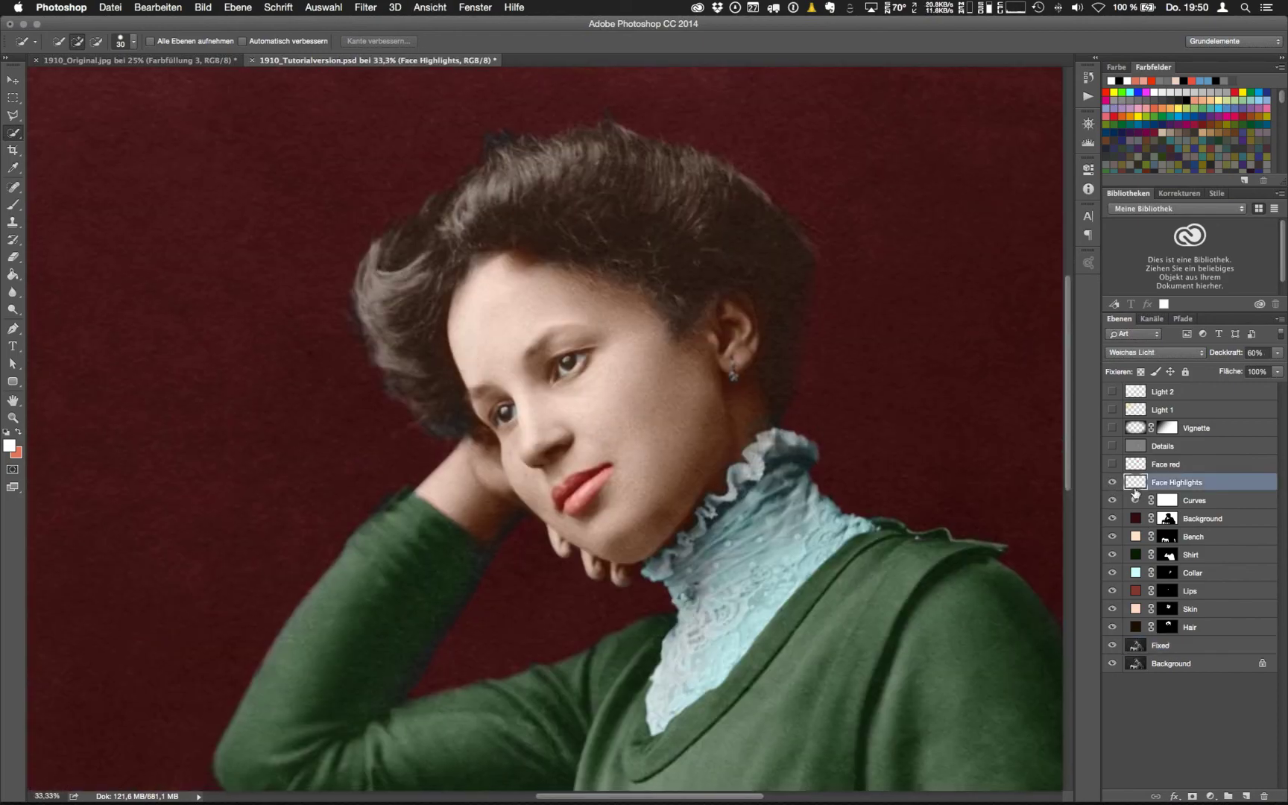
alt+click(1112, 482)
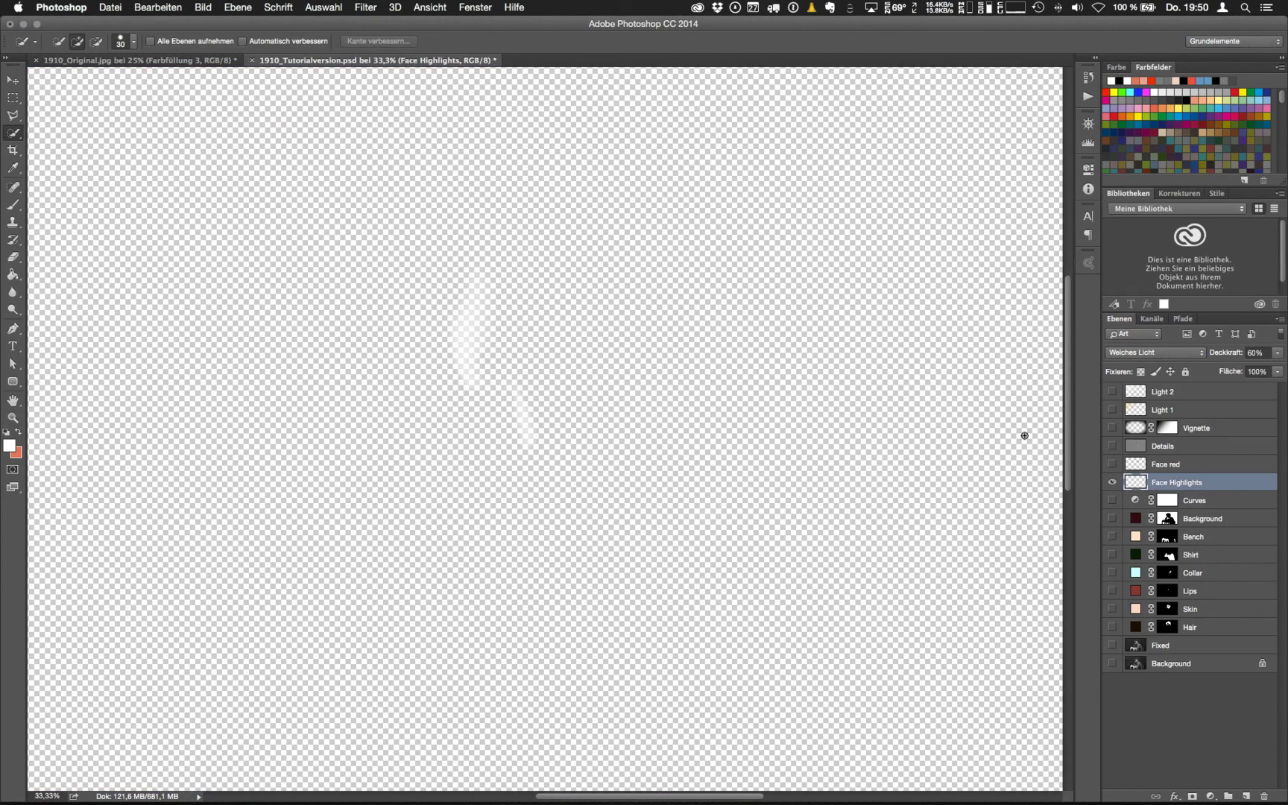
alt+click(1112, 484)
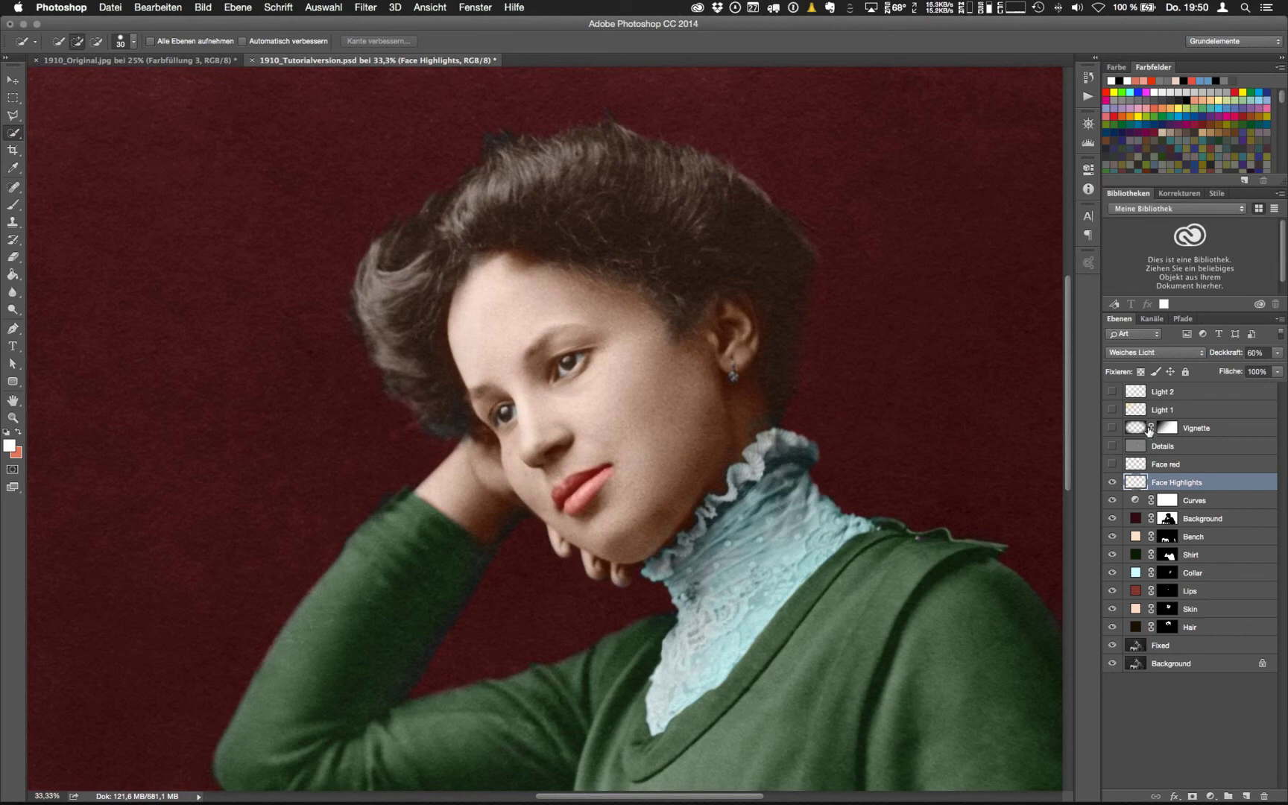
Select the Brush tool, recheck the effect of Face Highlights, and turn on the Face red and Details layers
key(b)
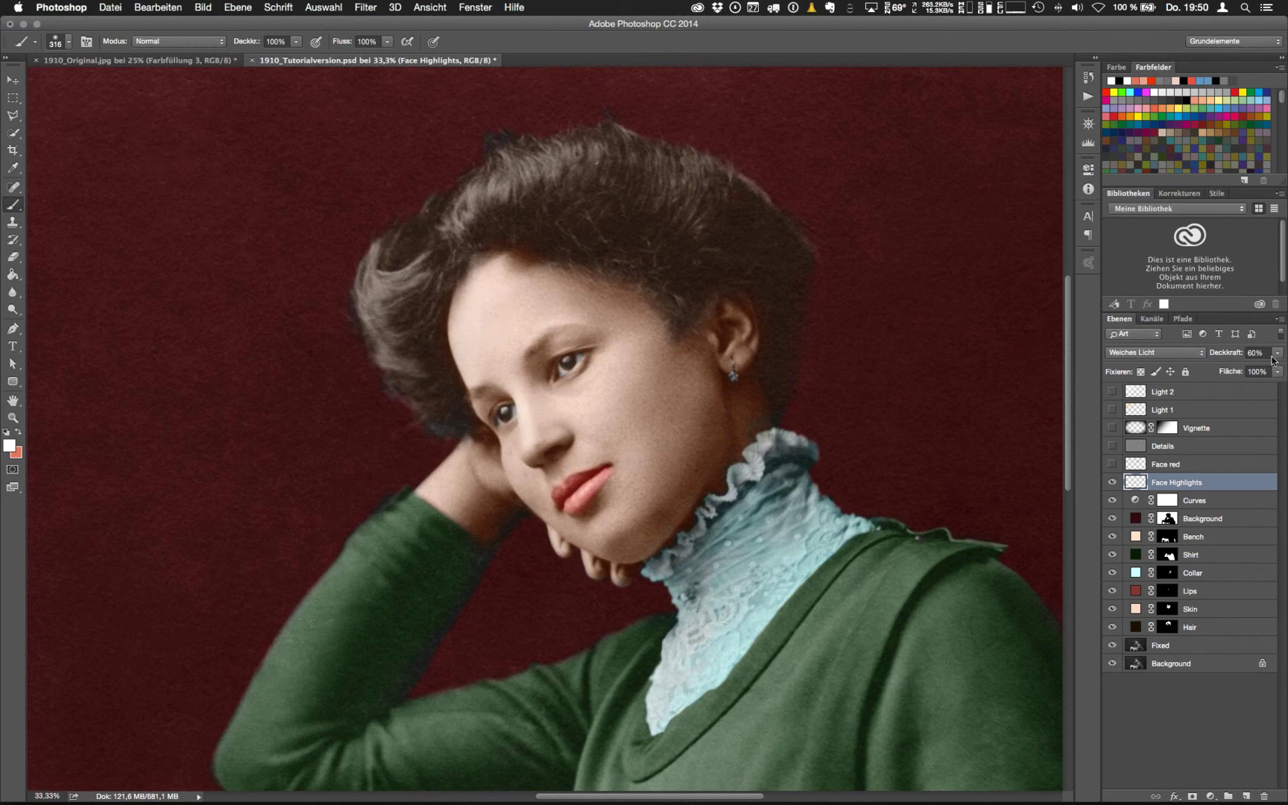
click(1112, 483)
click(1112, 482)
click(1113, 463)
click(1112, 446)
click(1111, 481)
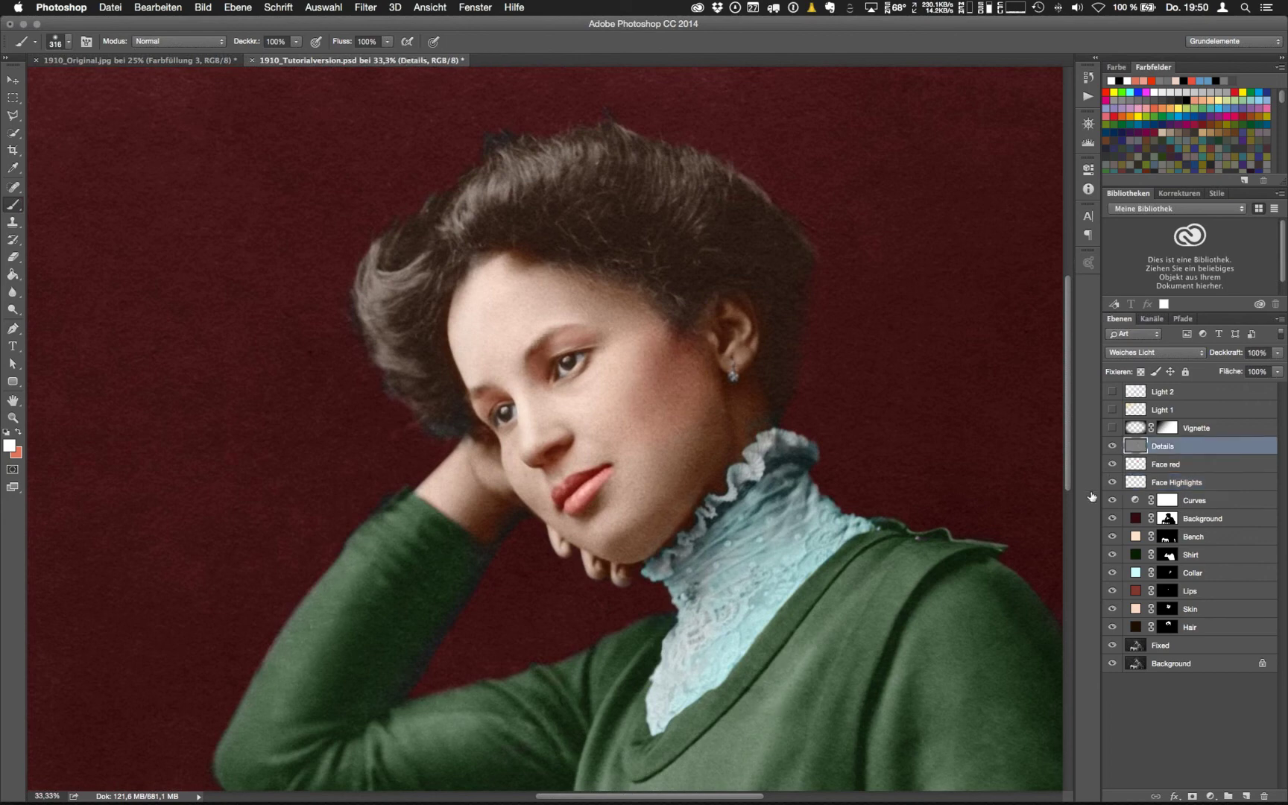
View the Details layer on its own to examine its painted light and dark strokes
click(1114, 448)
alt+click(1112, 447)
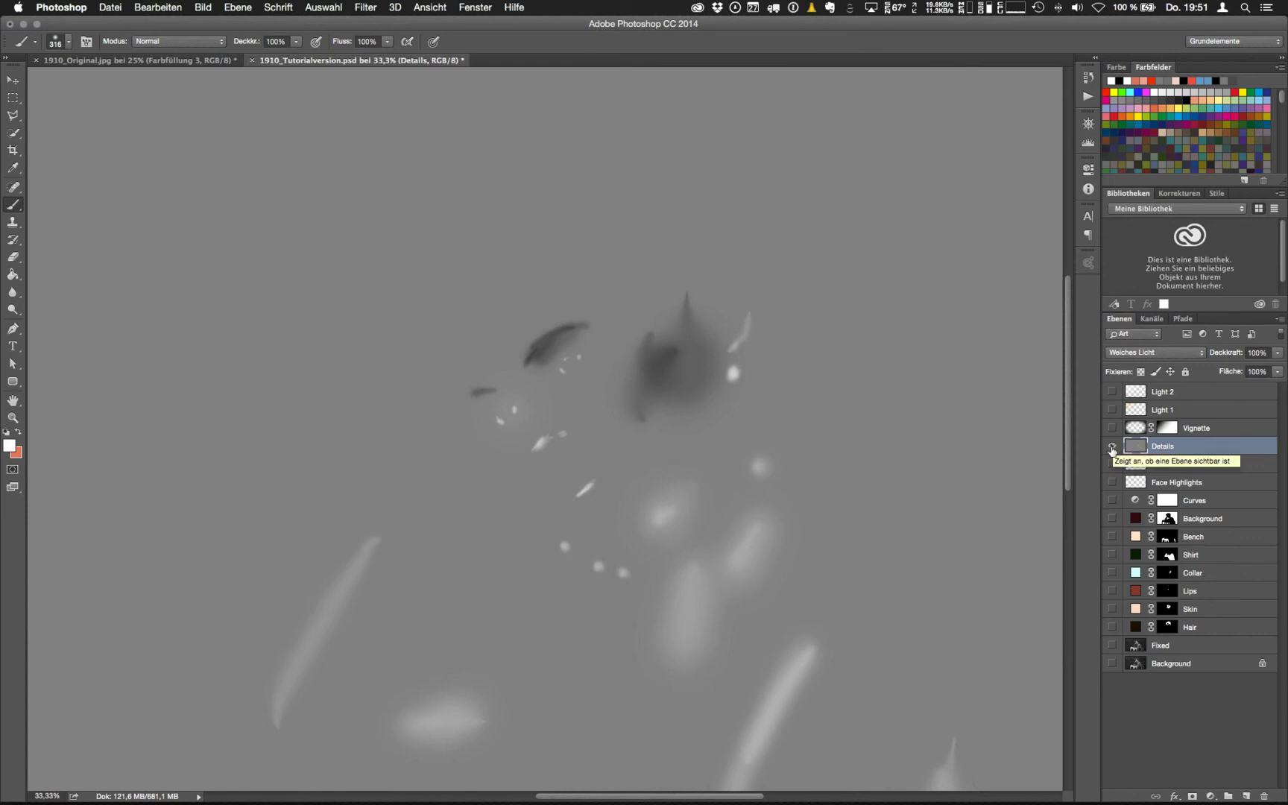
alt+click(1112, 448)
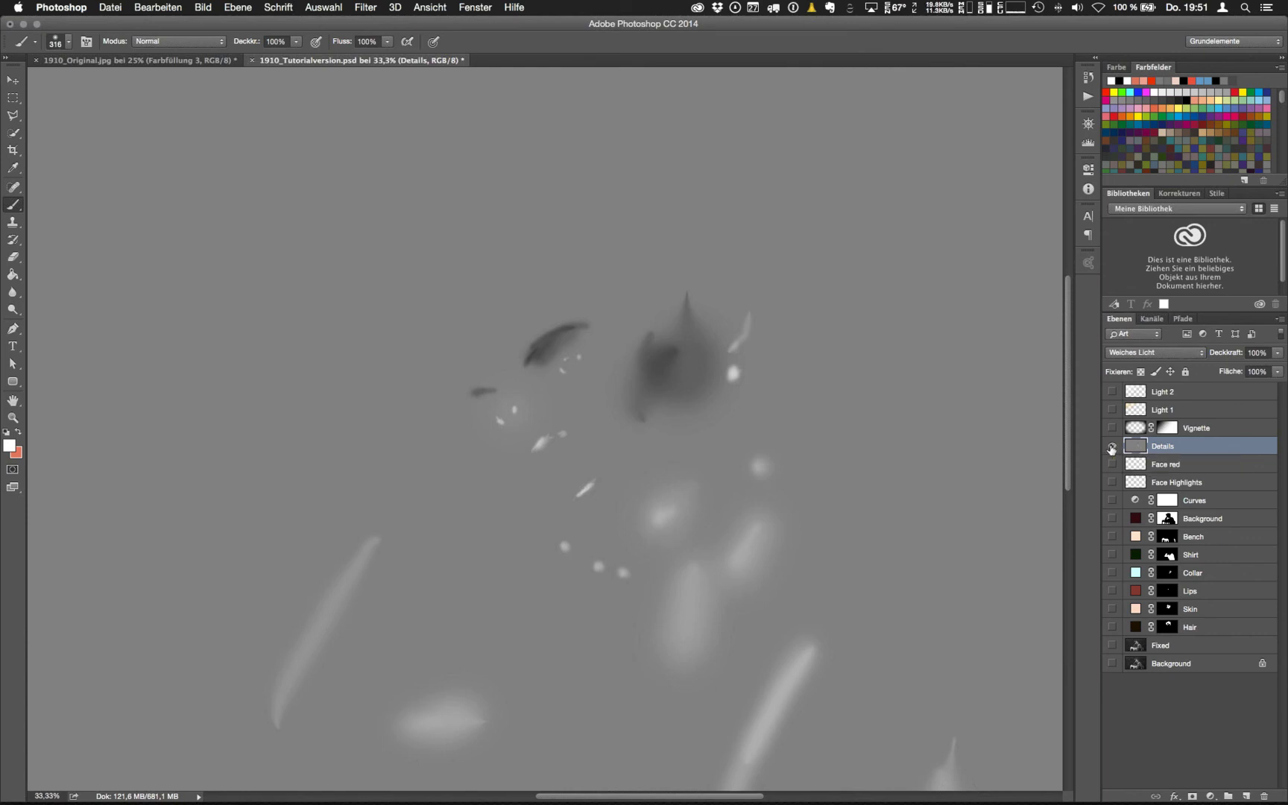
Restore the other layers with Details hidden, add a new layer above Details, and choose a mid grey foreground colour
click(1112, 448)
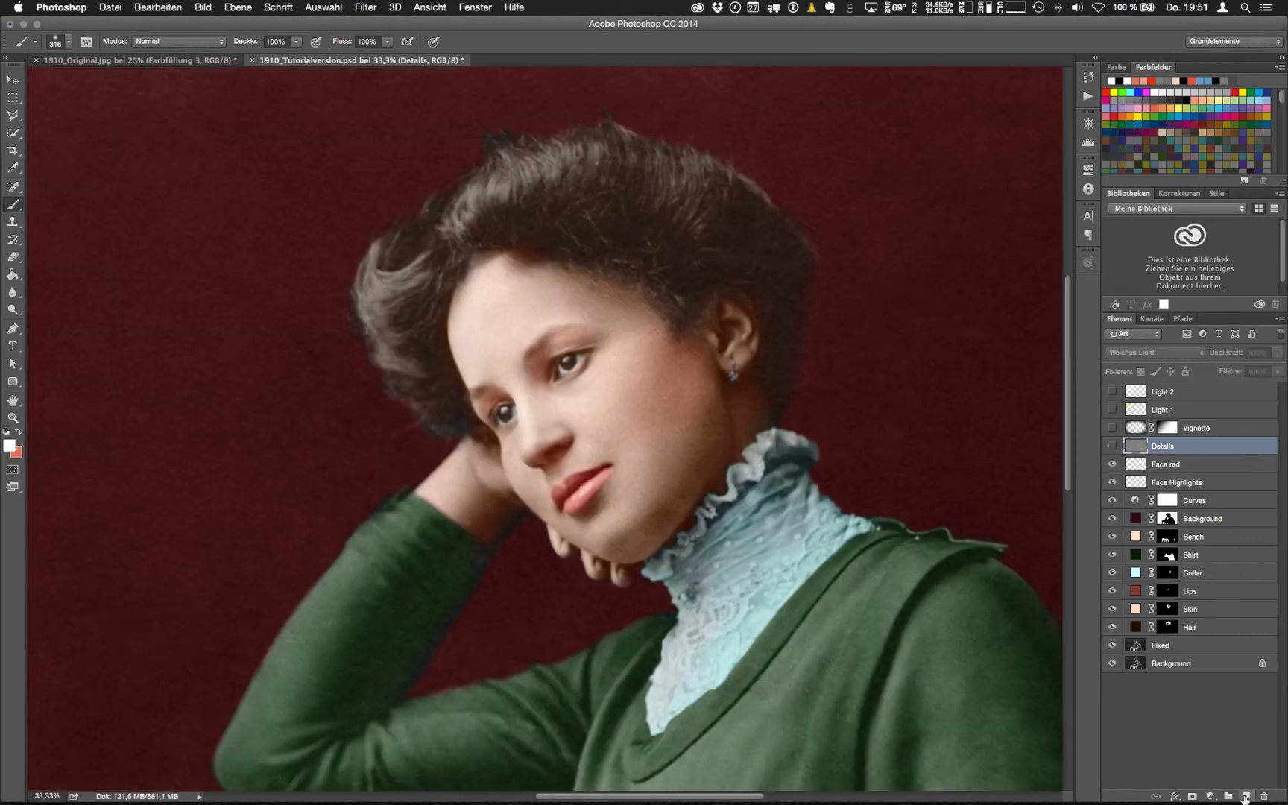
click(1246, 796)
click(9, 445)
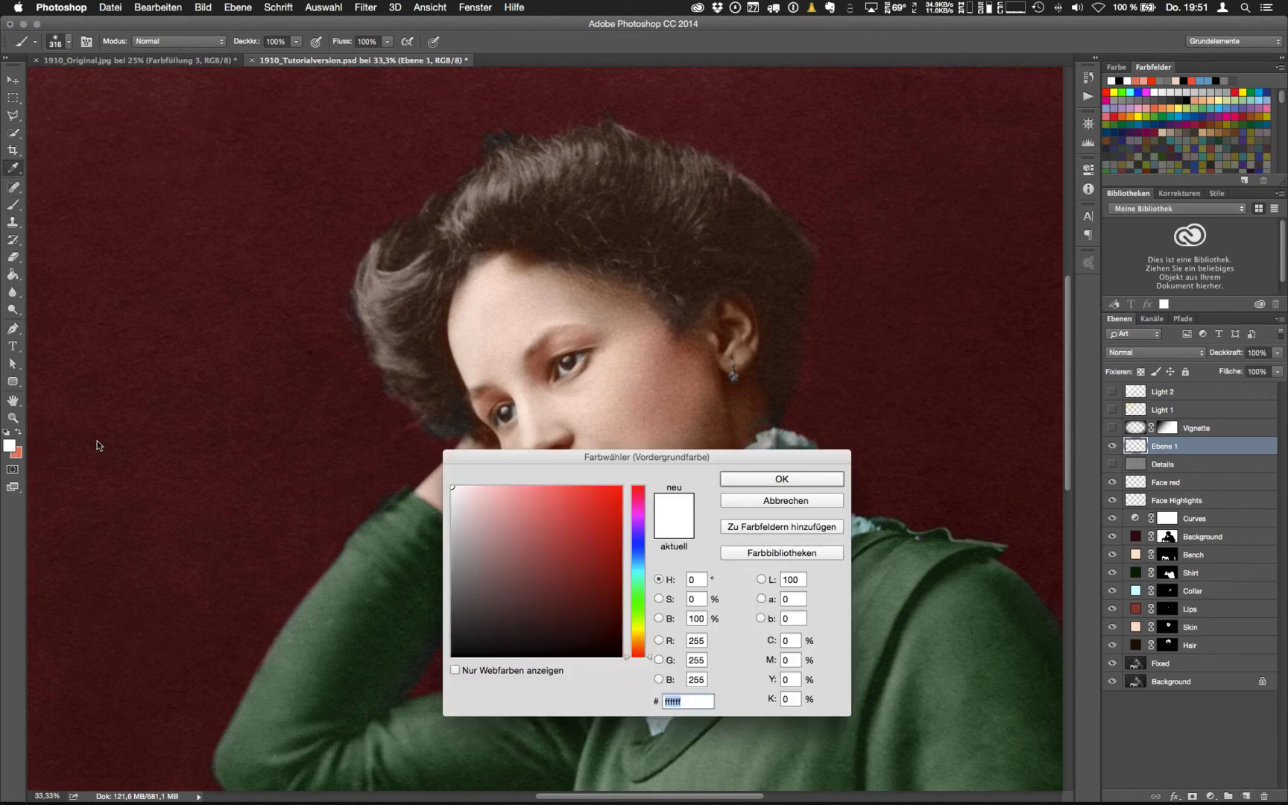
click(453, 579)
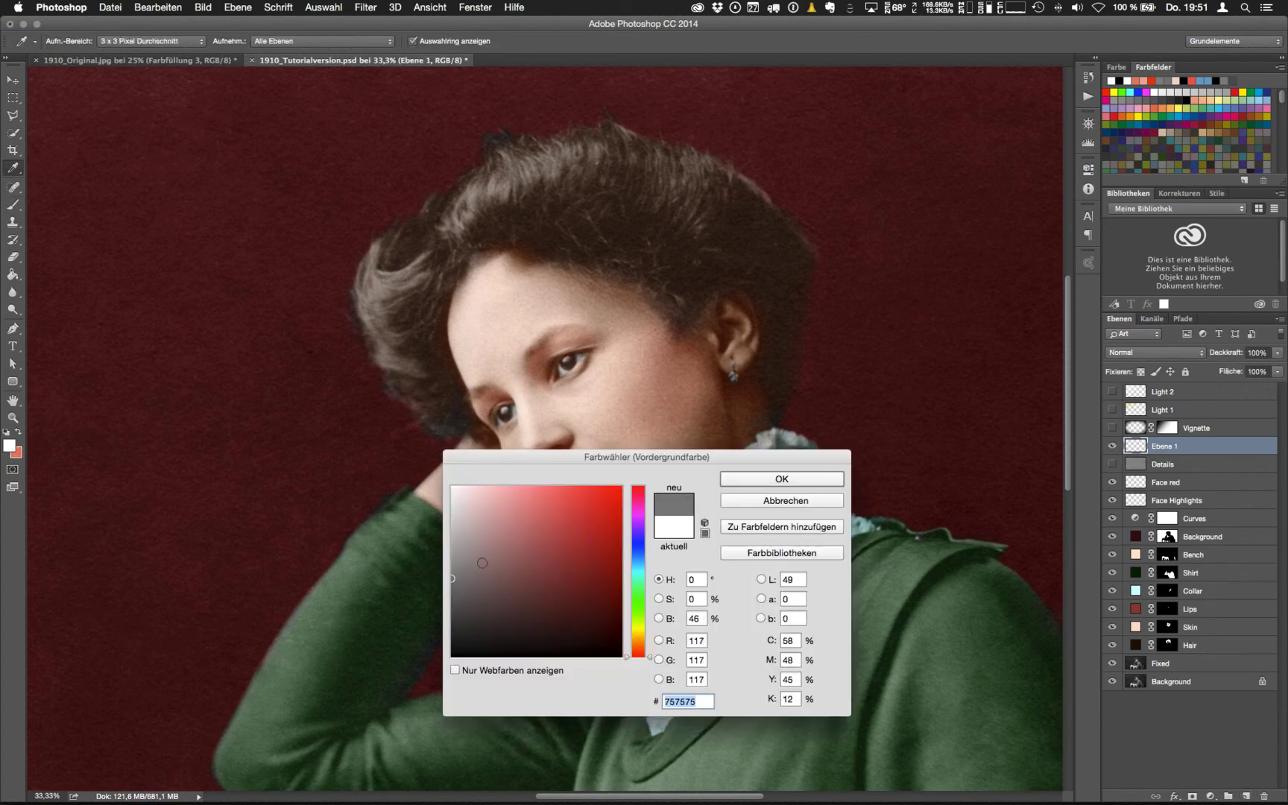
drag(450, 577, 452, 575)
click(778, 480)
Fill the new layer with the mid grey and set its blend mode to Weiches Licht
key(b)
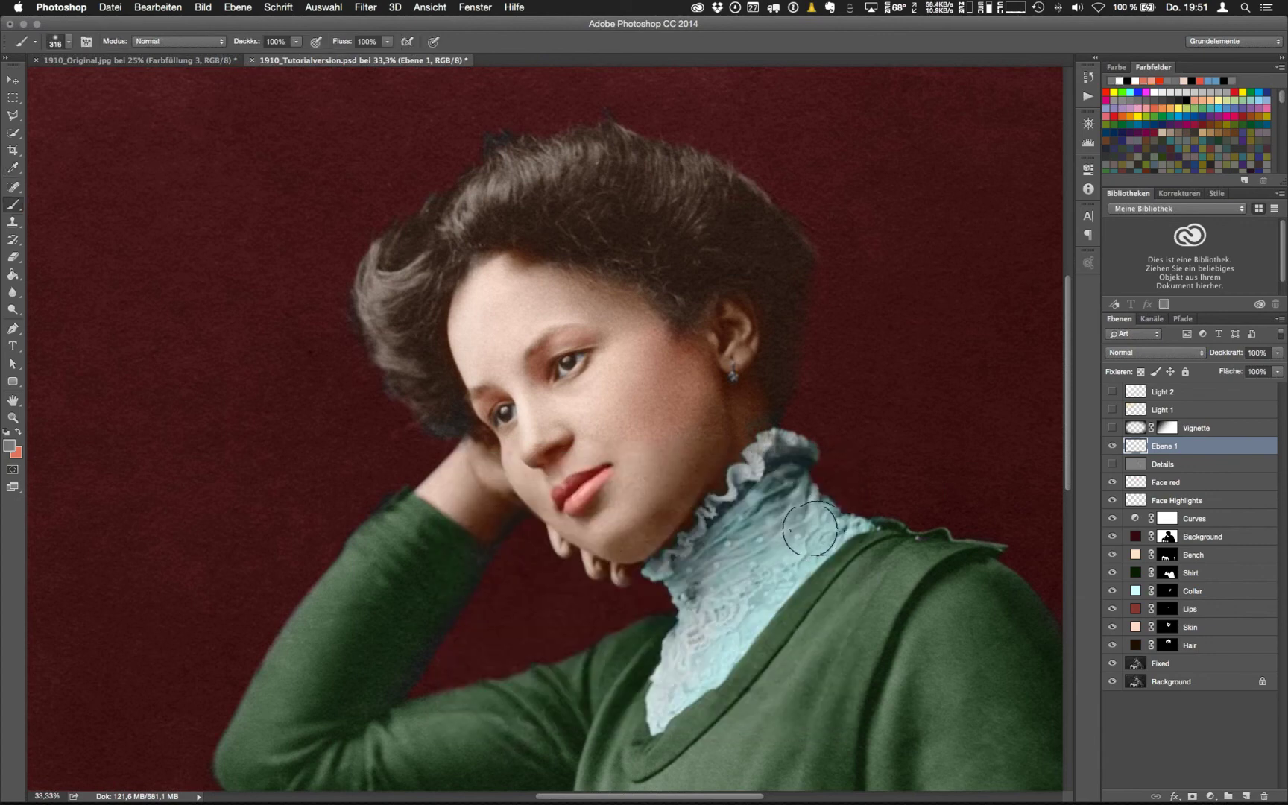
key(x)
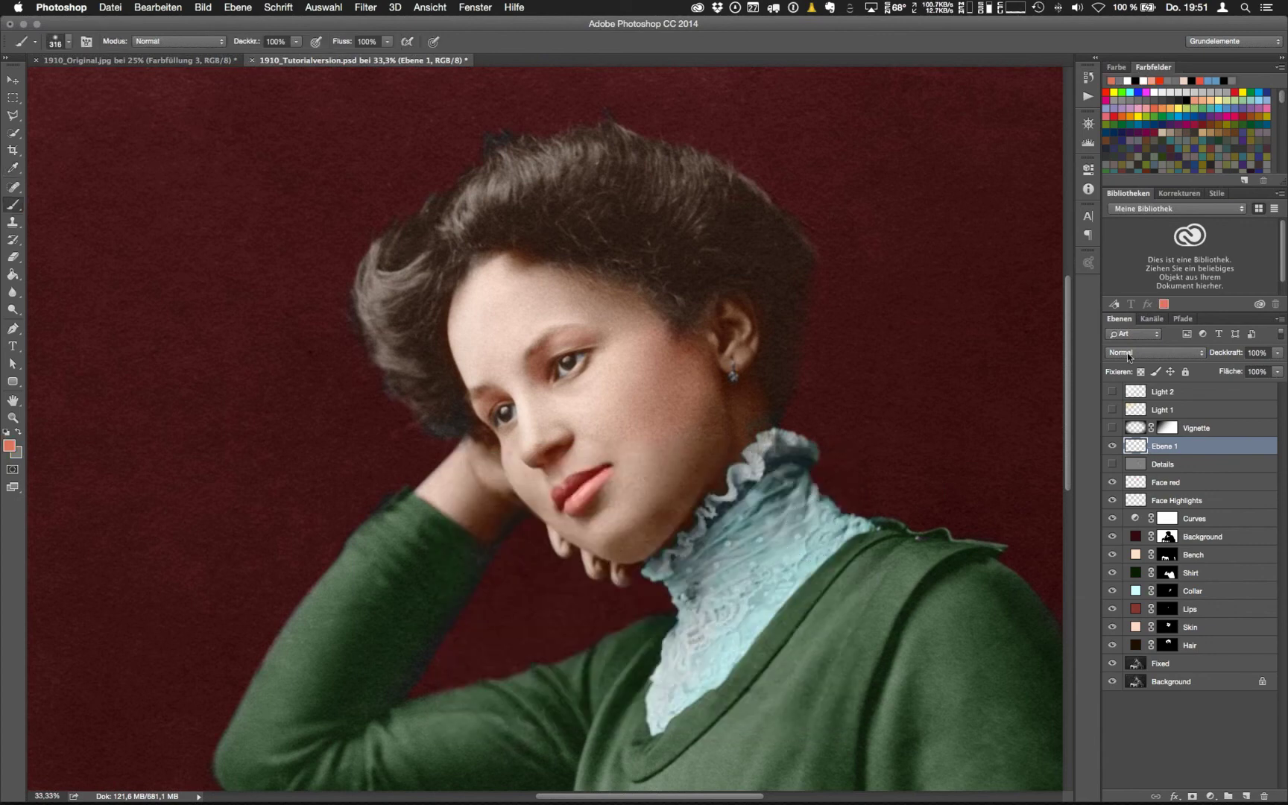
key(super+BackSpace)
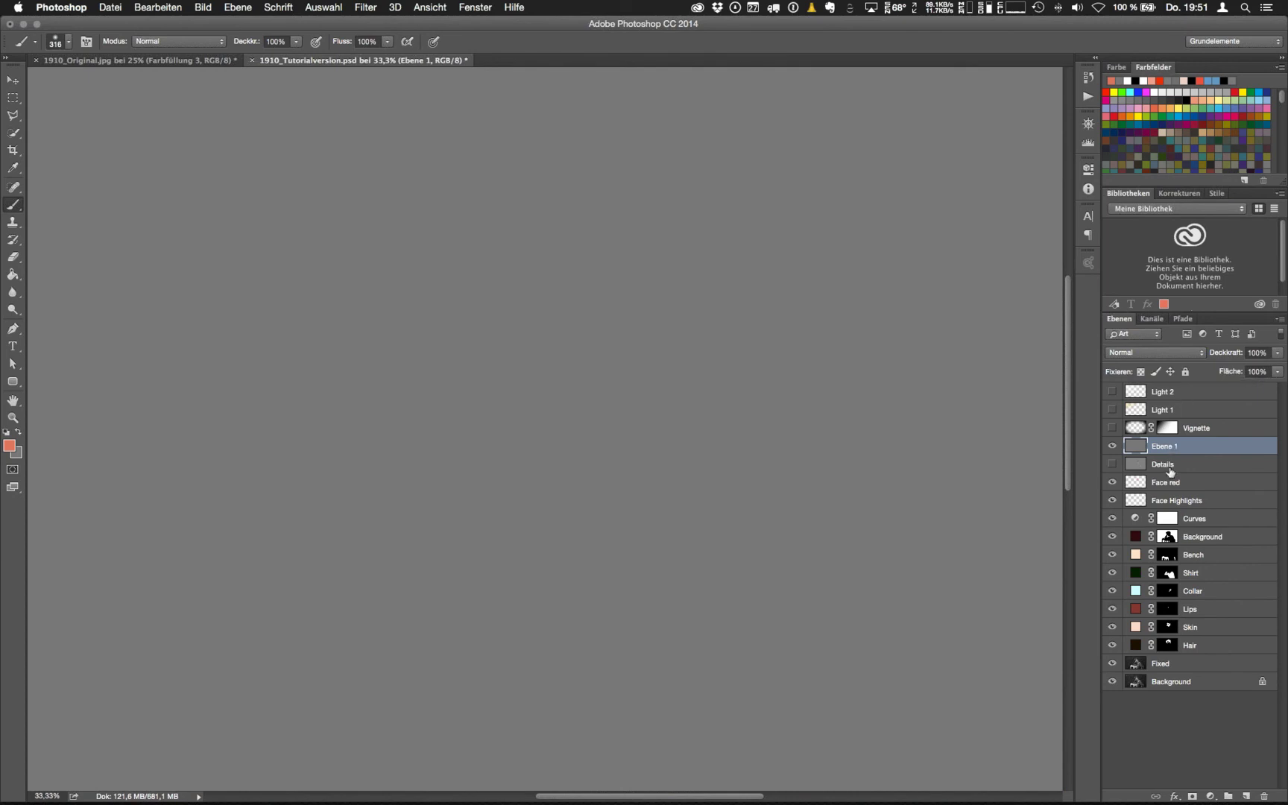
click(1180, 353)
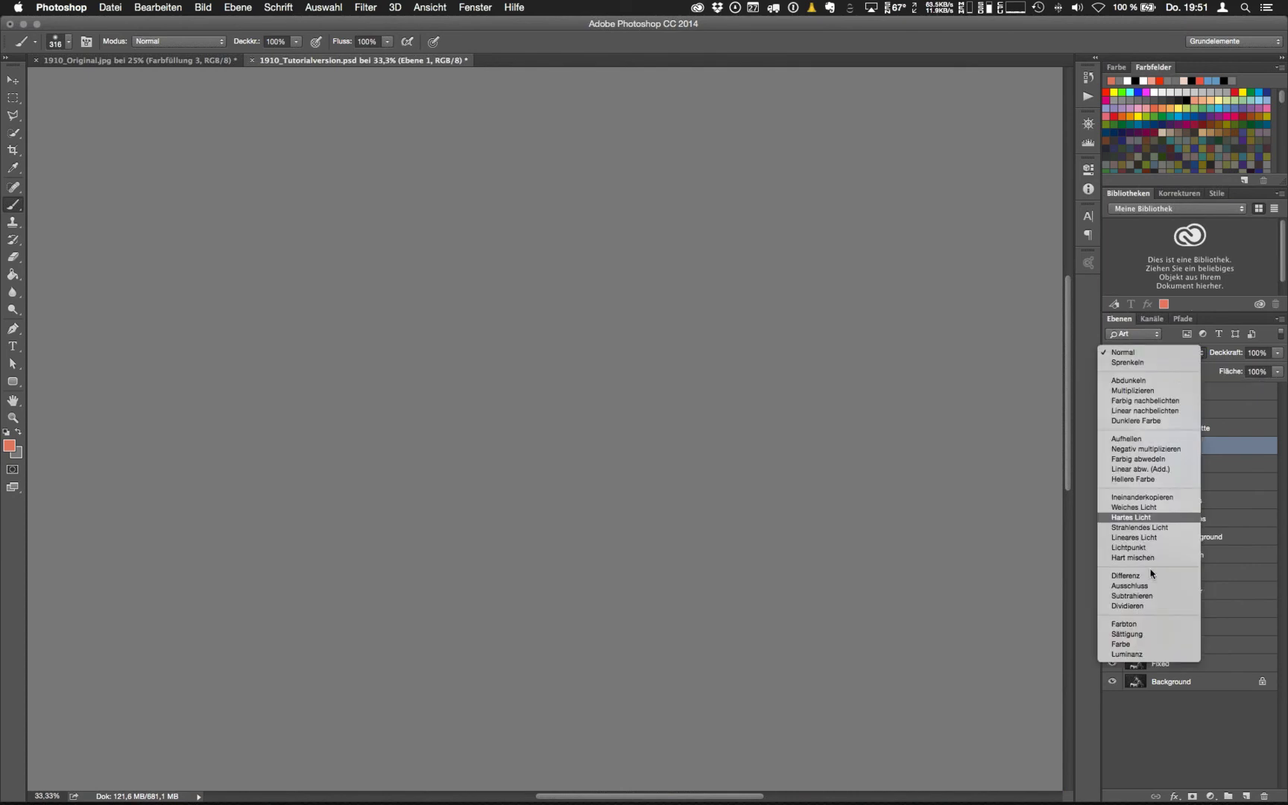
click(1156, 507)
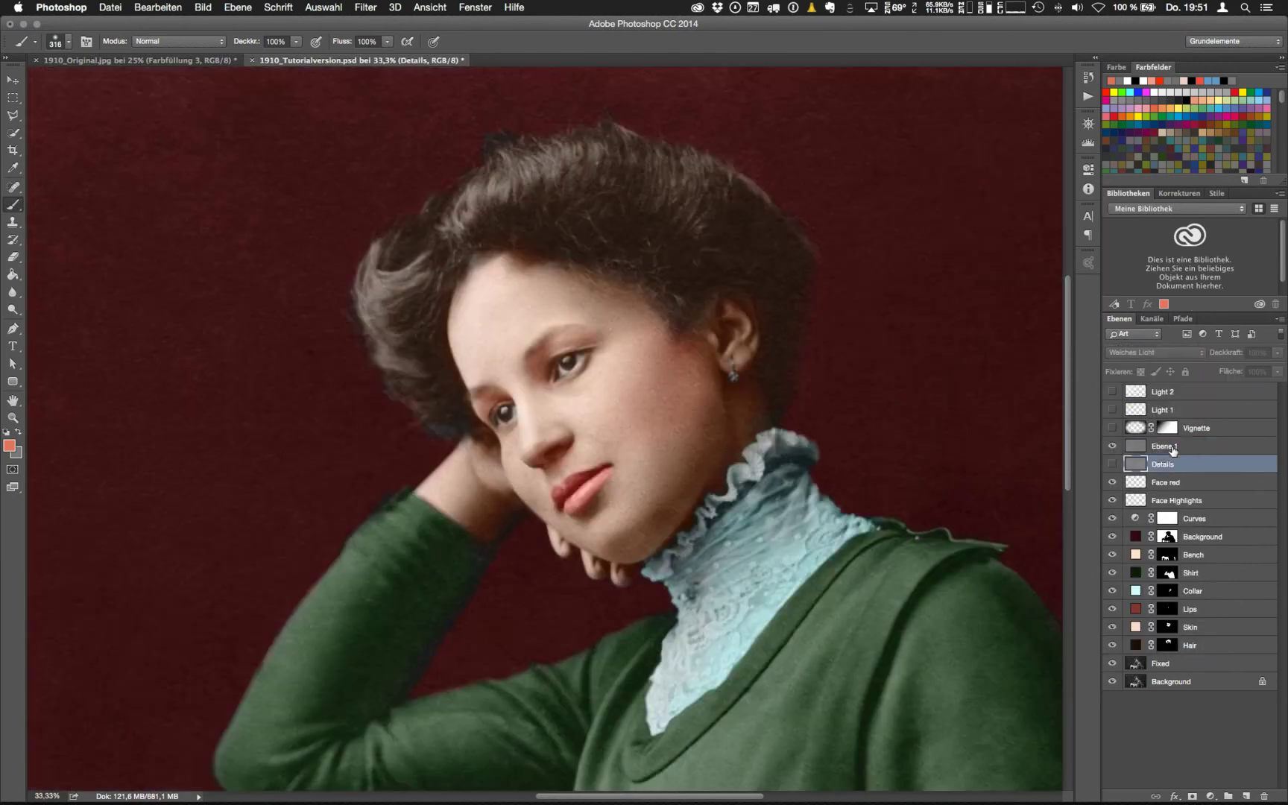
Select the Dodge tool and briefly switch the grey layer's blend mode to Normal and back to view its plain fill
click(14, 294)
click(16, 309)
drag(15, 309, 54, 315)
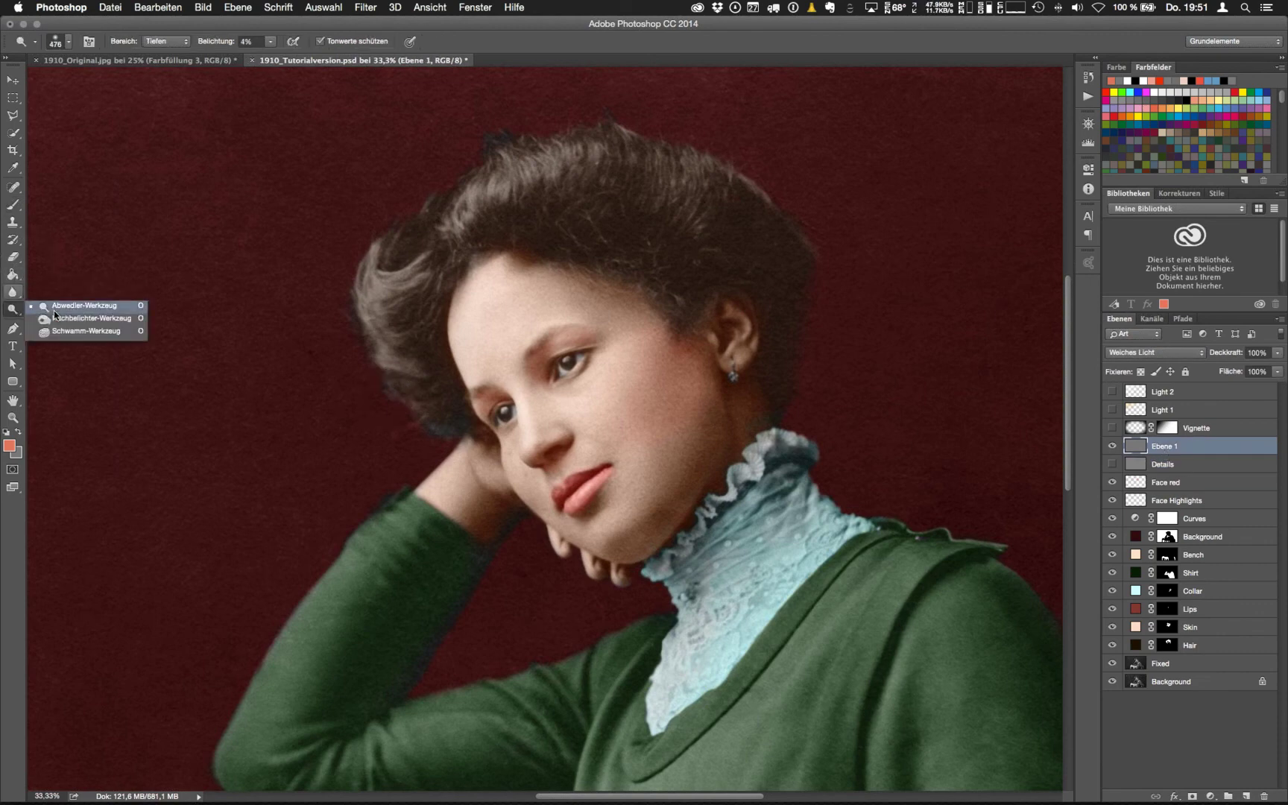
click(52, 305)
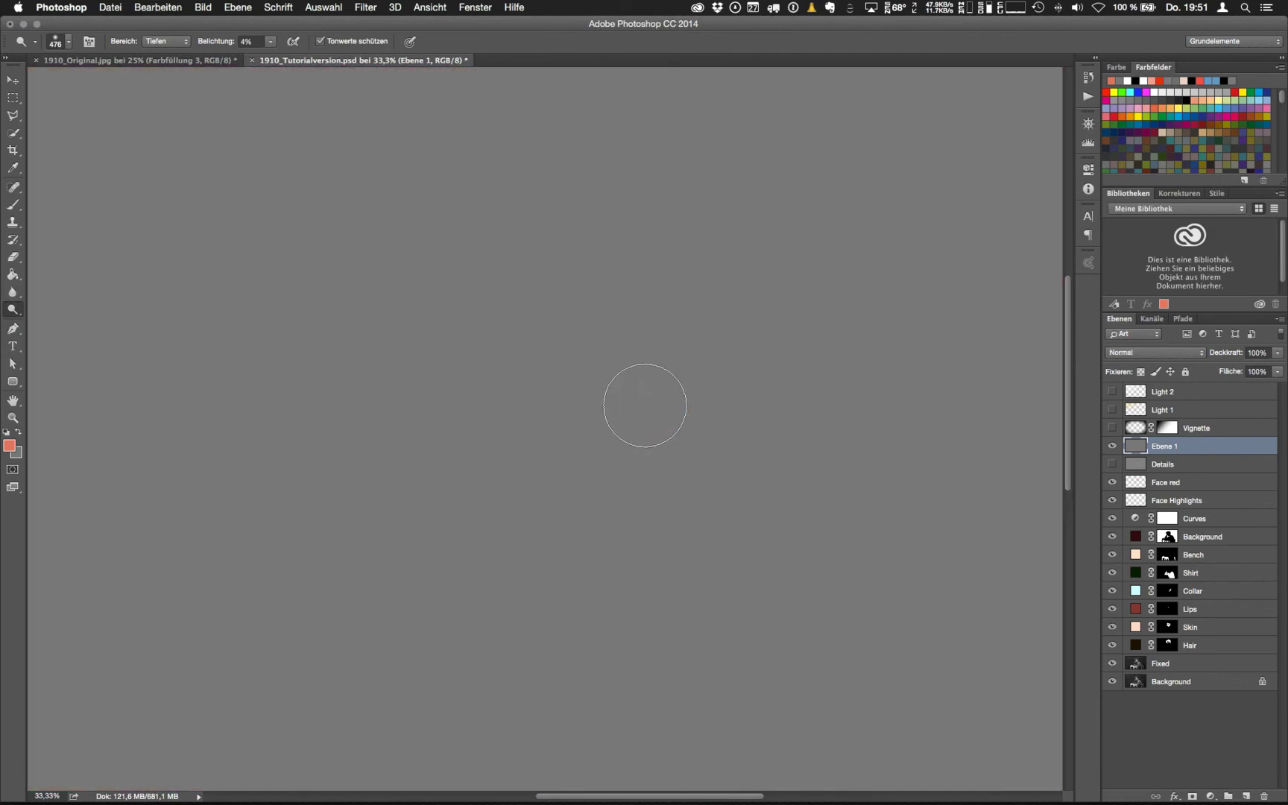
key(alt+shift+n)
key(super+z)
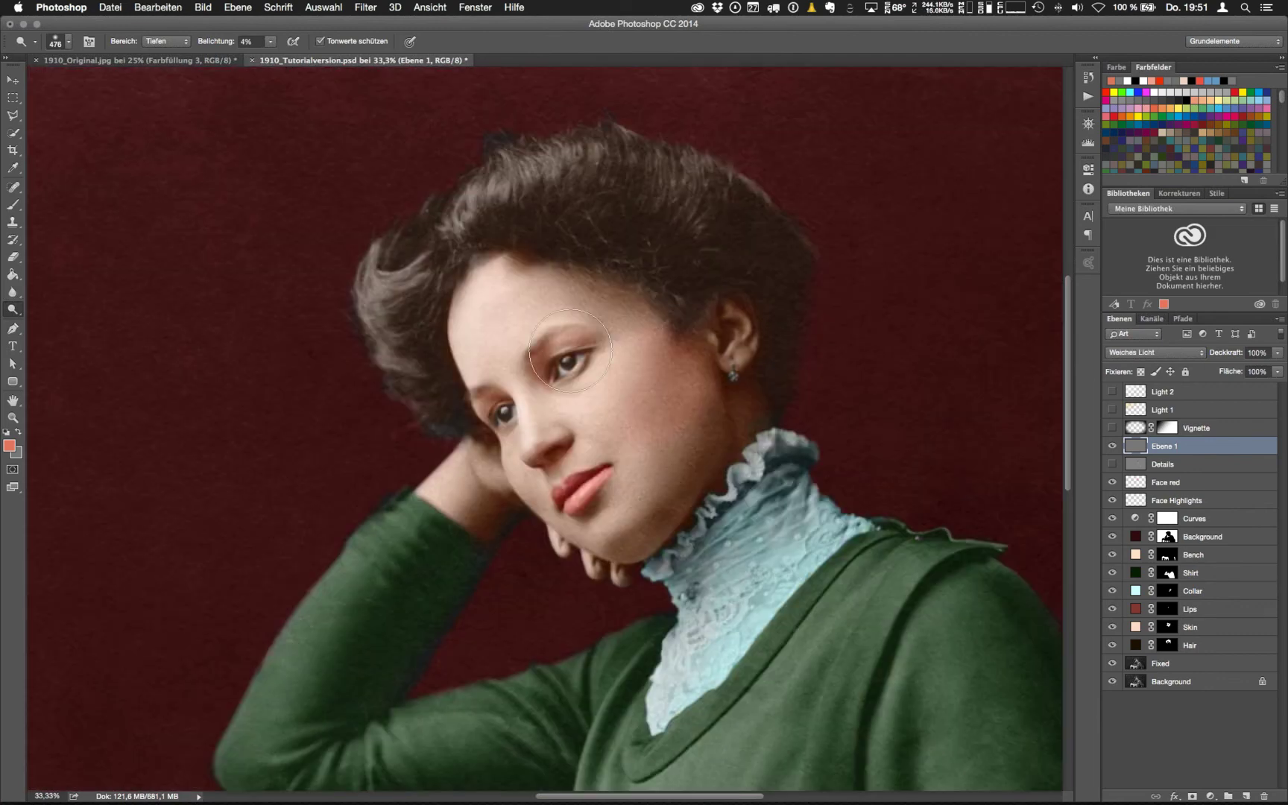
Set the Dodge tool to a 54 px brush, Mitteltöne range and 49% exposure, and try a stroke across the cheek
right_click(621, 401)
click(710, 430)
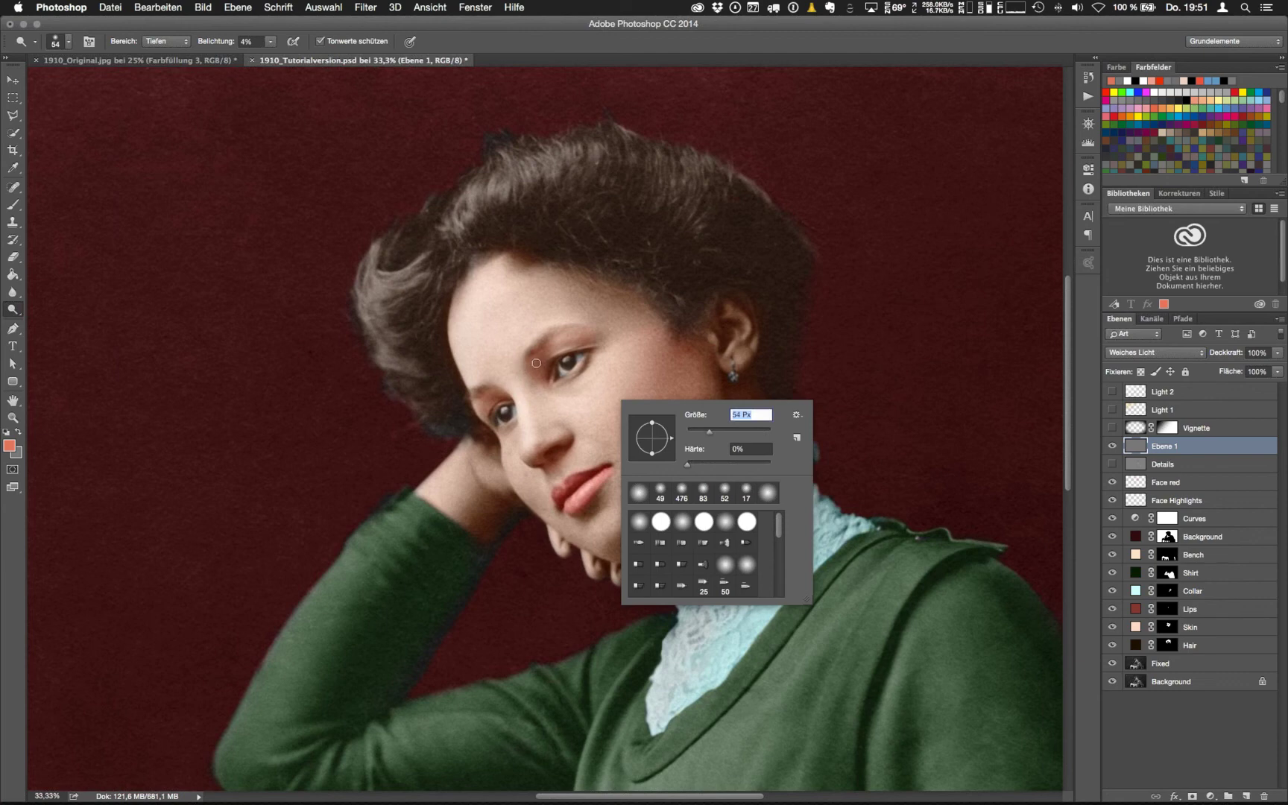
key(Return)
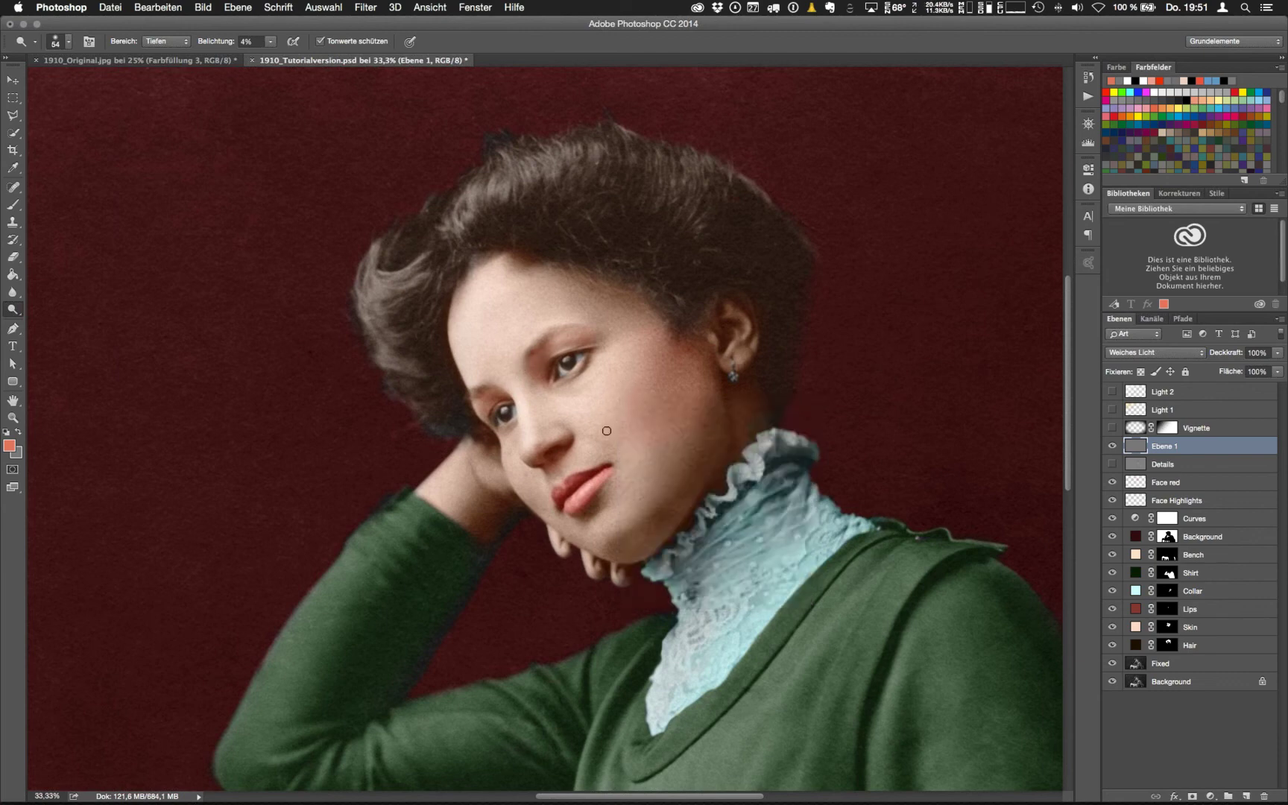
click(179, 42)
click(196, 53)
drag(292, 54, 298, 54)
mouse_move(634, 415)
mouse_down()
mouse_move(660, 381)
mouse_move(652, 416)
mouse_move(685, 386)
mouse_move(679, 423)
mouse_move(694, 371)
mouse_up()
key(super+z)
Switch to the Burn tool to show its settings and return to the Dodge tool
click(17, 311)
click(75, 316)
drag(14, 311, 60, 313)
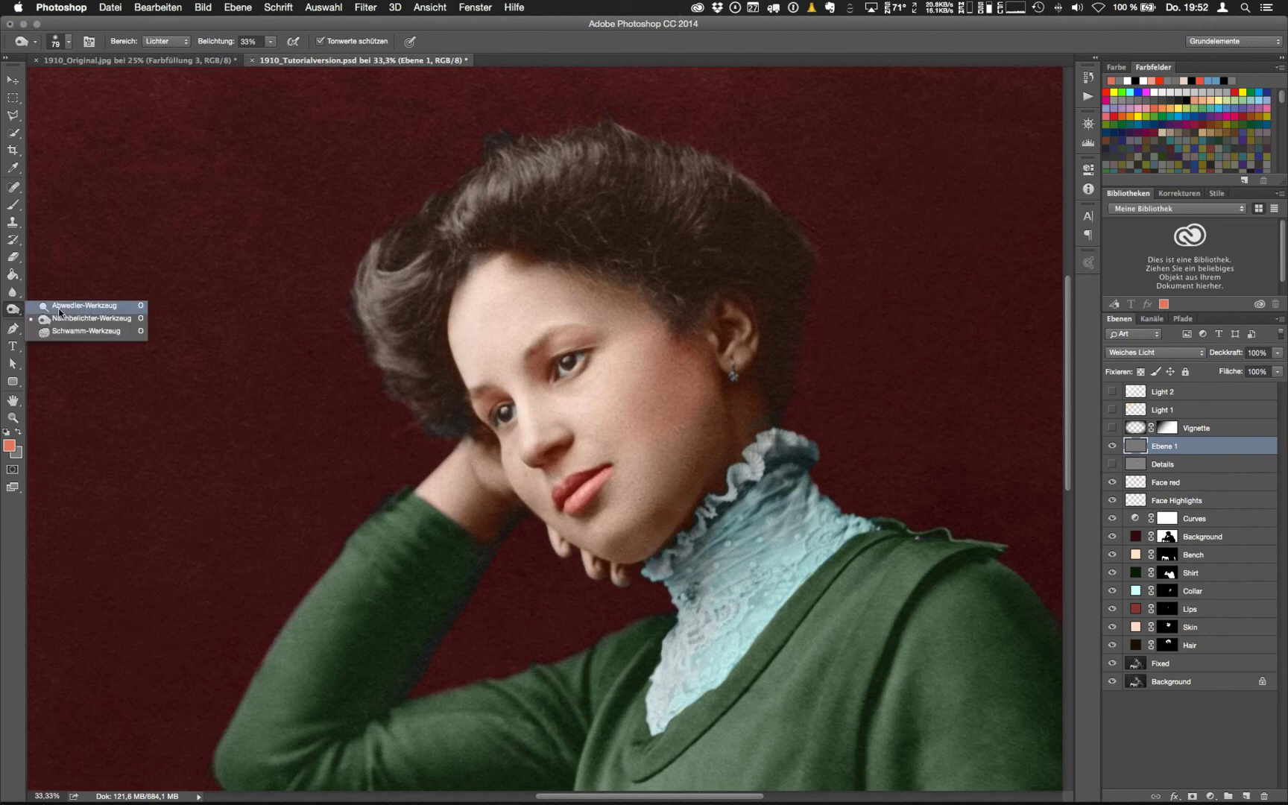
click(59, 312)
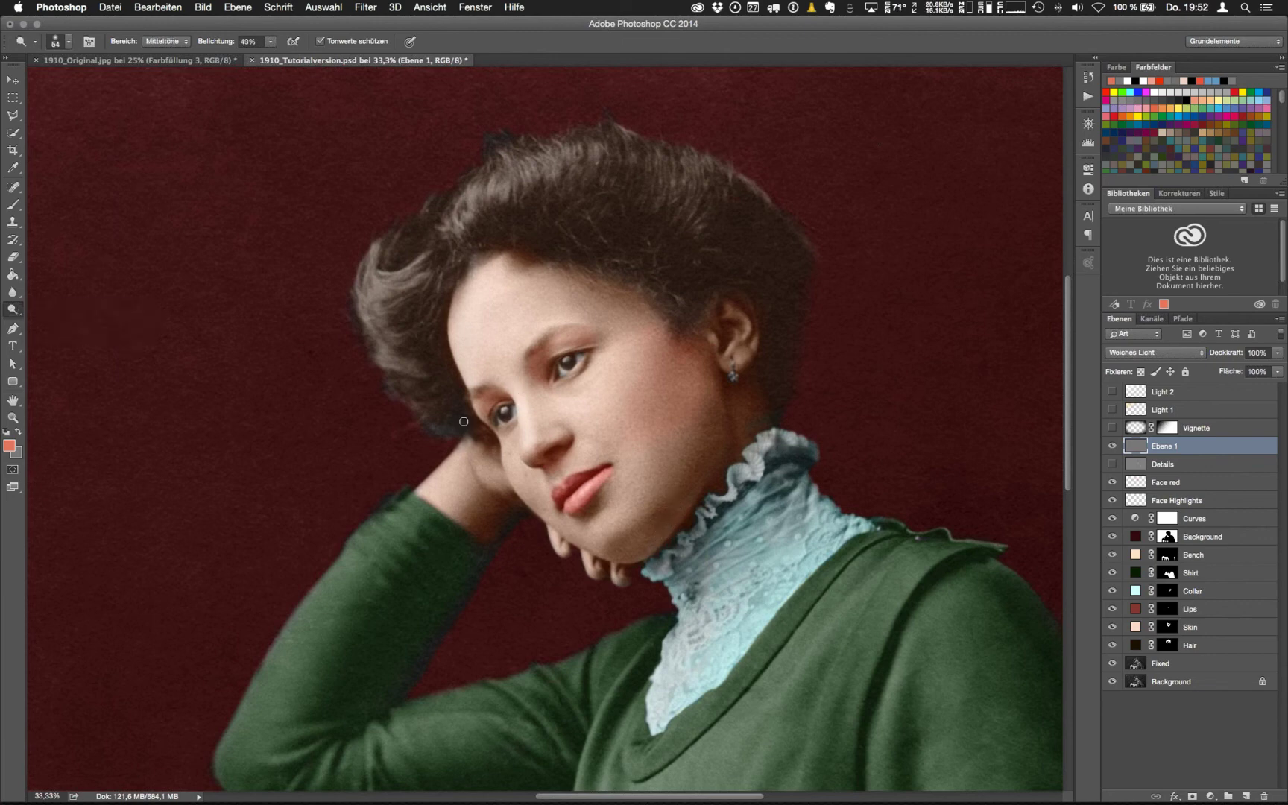
Enlarge the soft Dodge brush for the face, first to 75 px and finally to 99 px
right_click(662, 519)
click(765, 551)
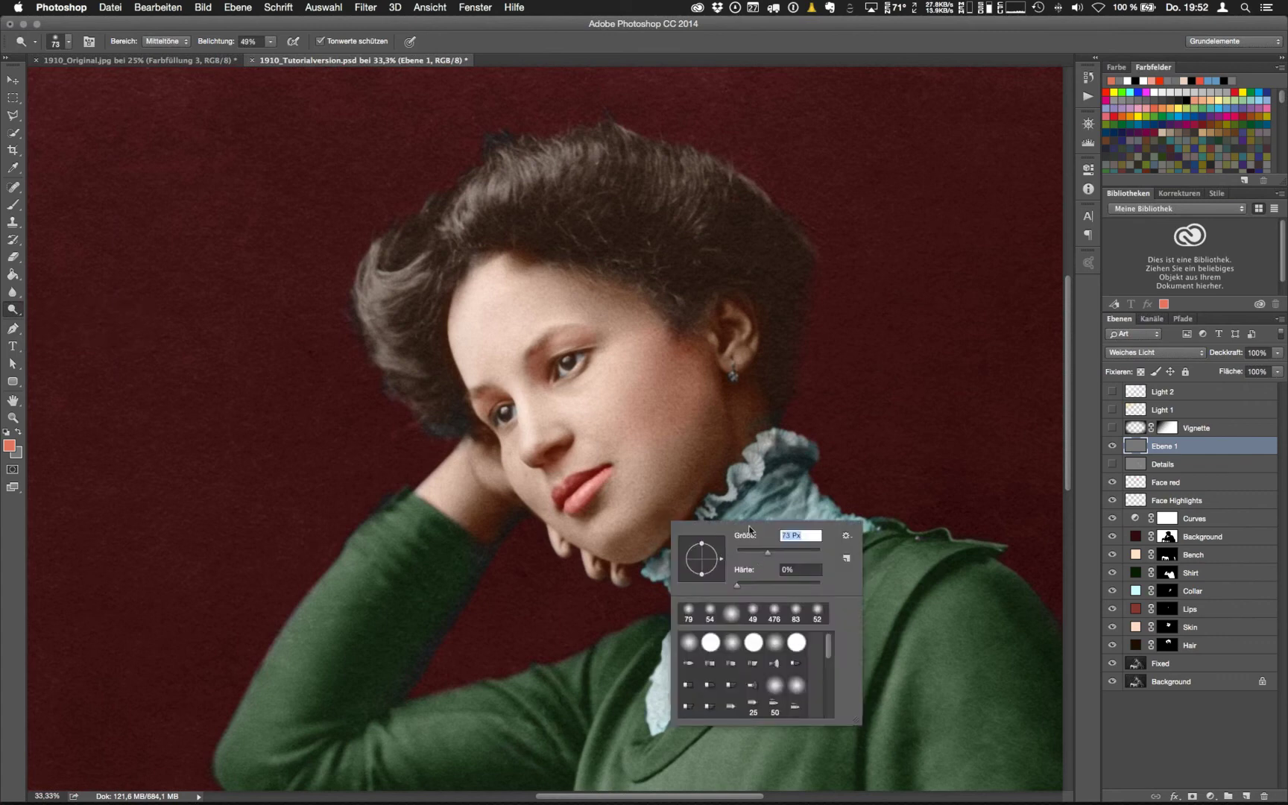
text(75)
key(Return)
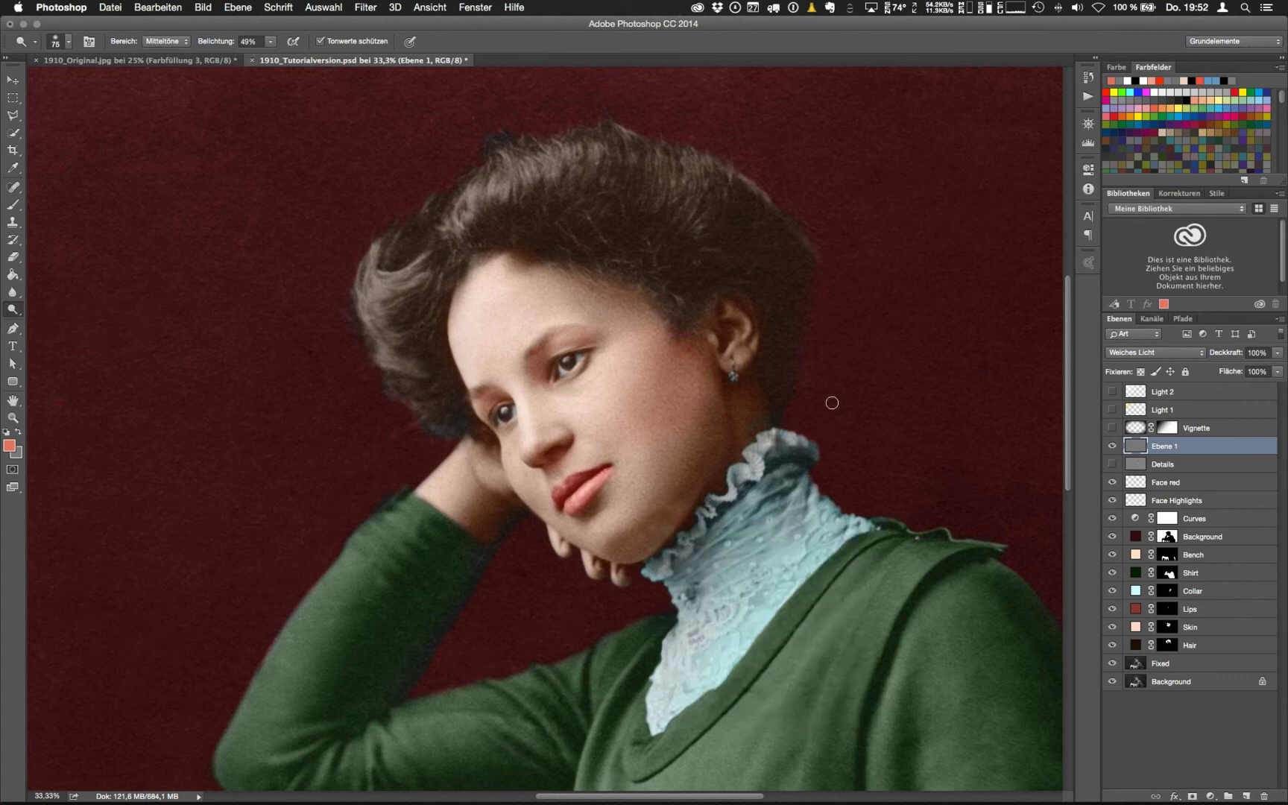
right_click(693, 495)
text(99 Px)
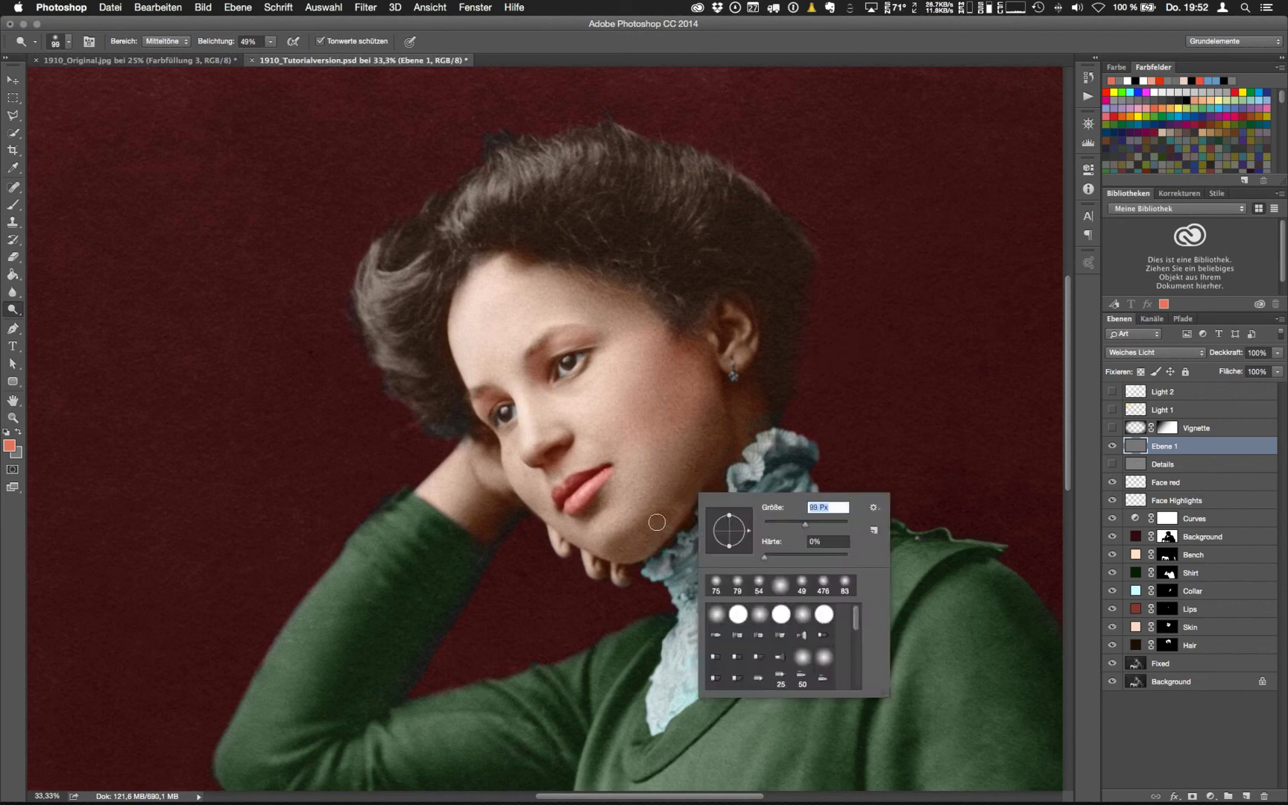
key(Return)
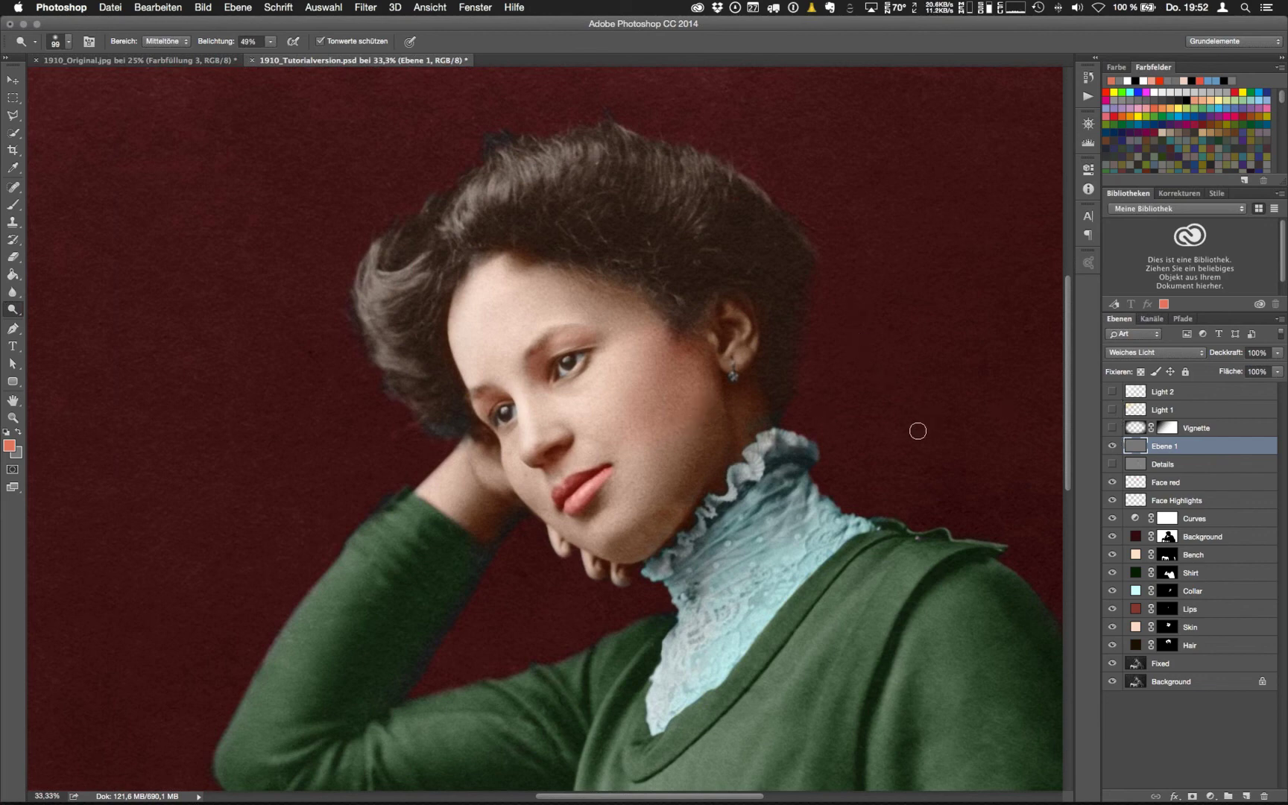
Set the Dodge exposure to 36%, dodge the jaw area, and go back one Dodge stroke in the history
click(270, 42)
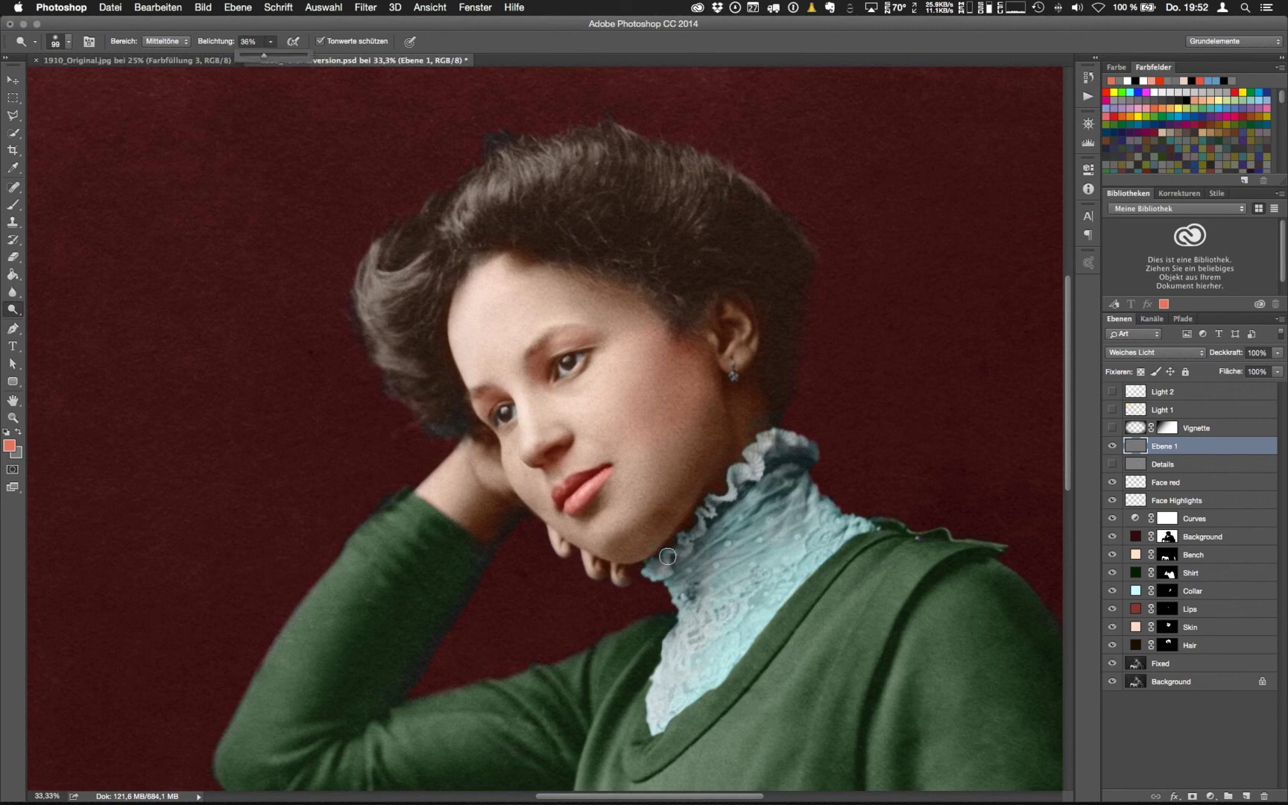
click(662, 515)
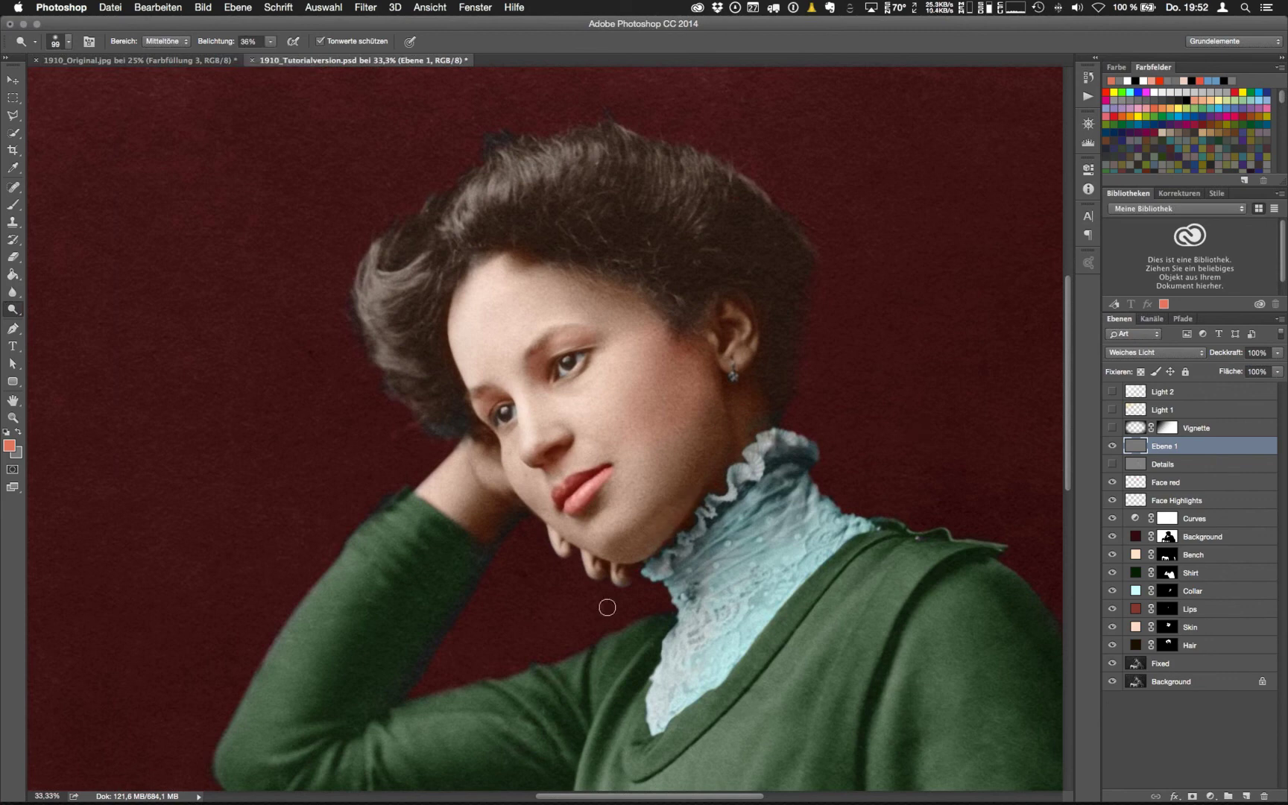
click(1088, 77)
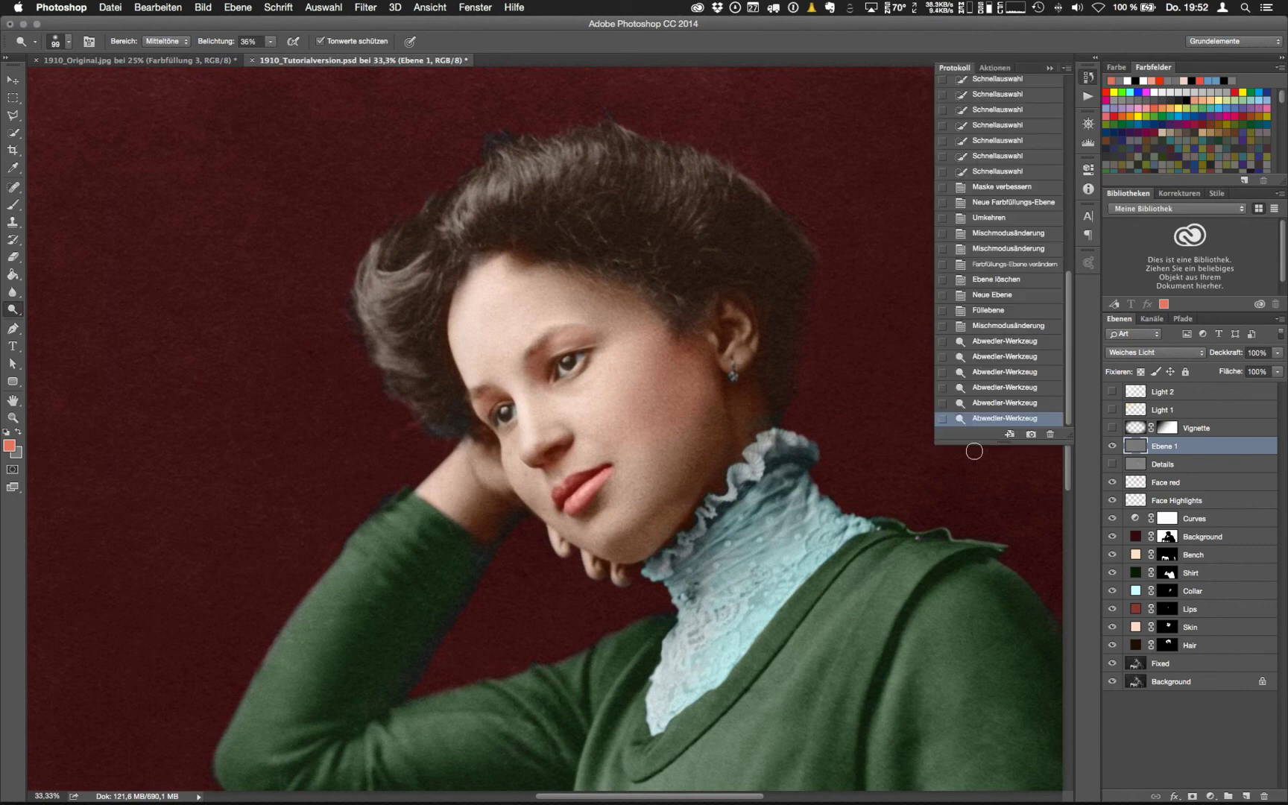
click(988, 404)
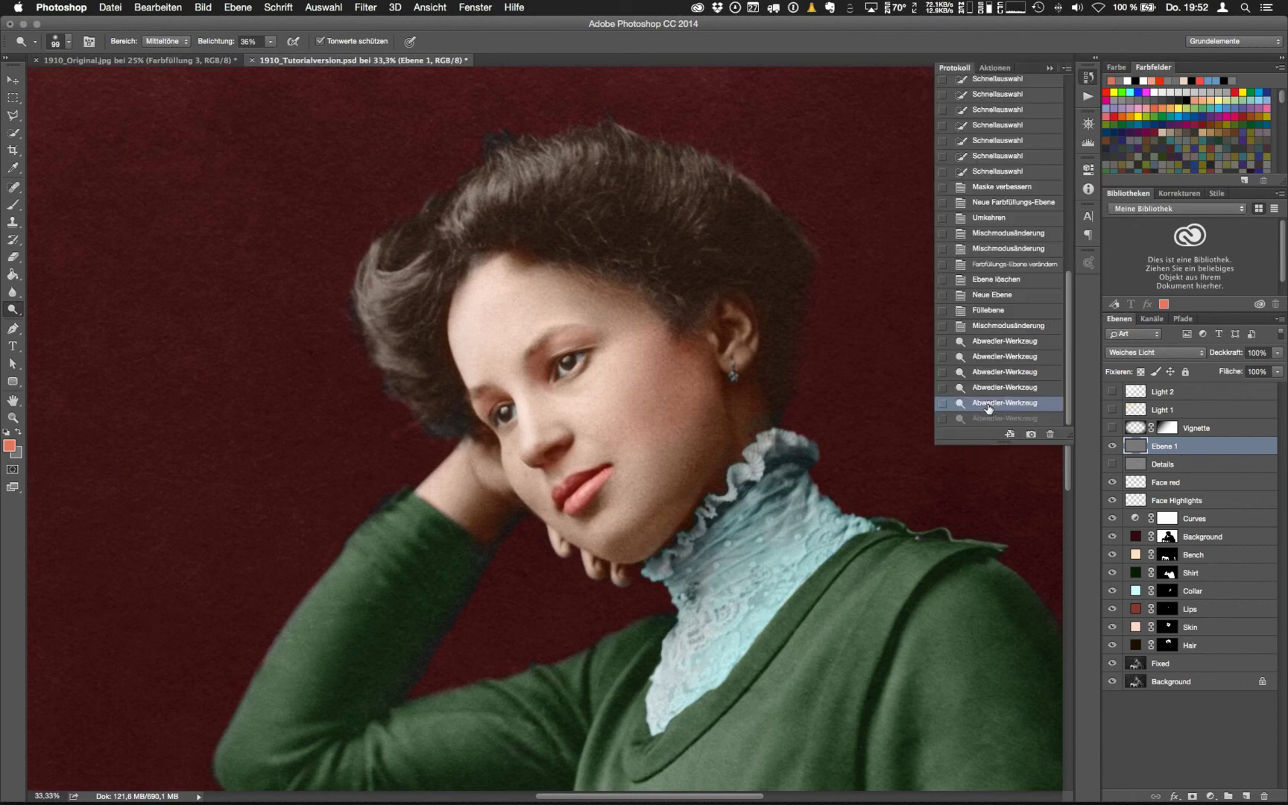
click(959, 72)
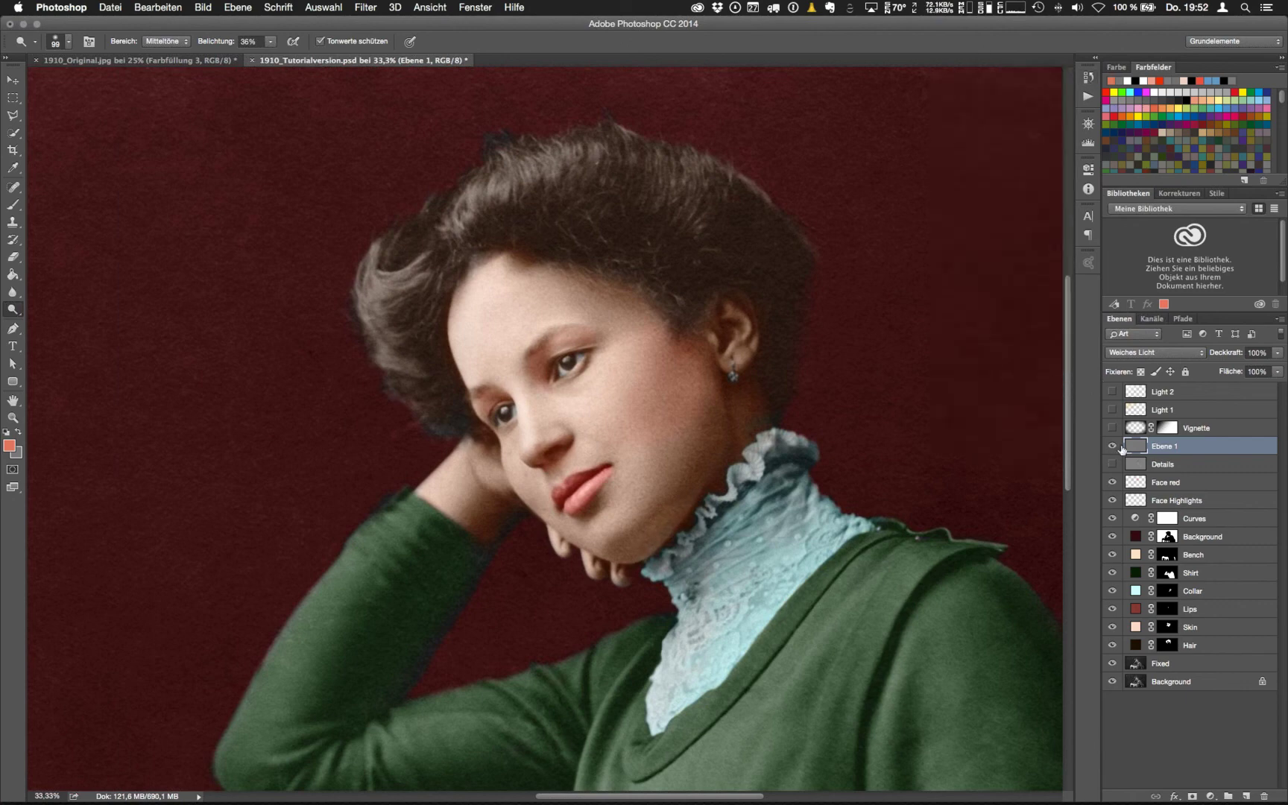
View the Details layer on its own, and compare the portrait with and without it, leaving Details on and the practice grey layer off
alt+click(1112, 464)
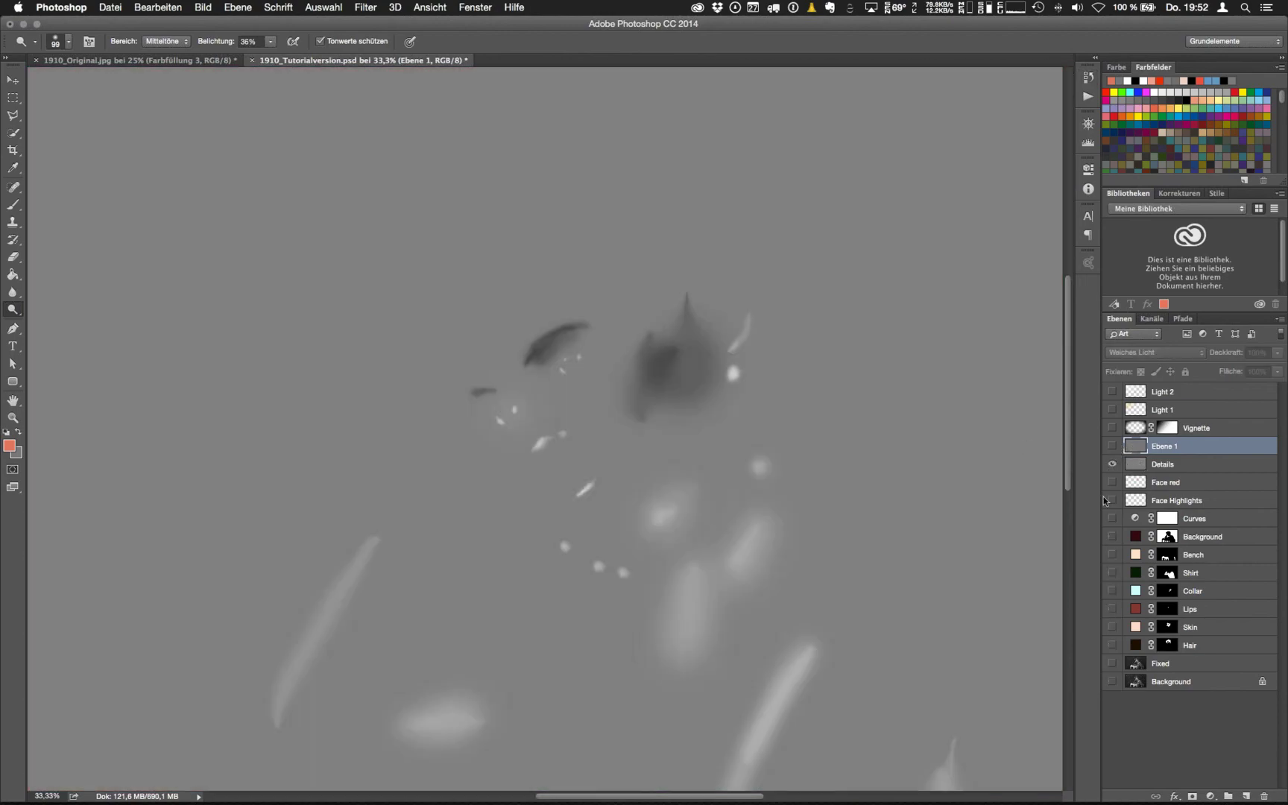
alt+click(1112, 463)
click(1112, 465)
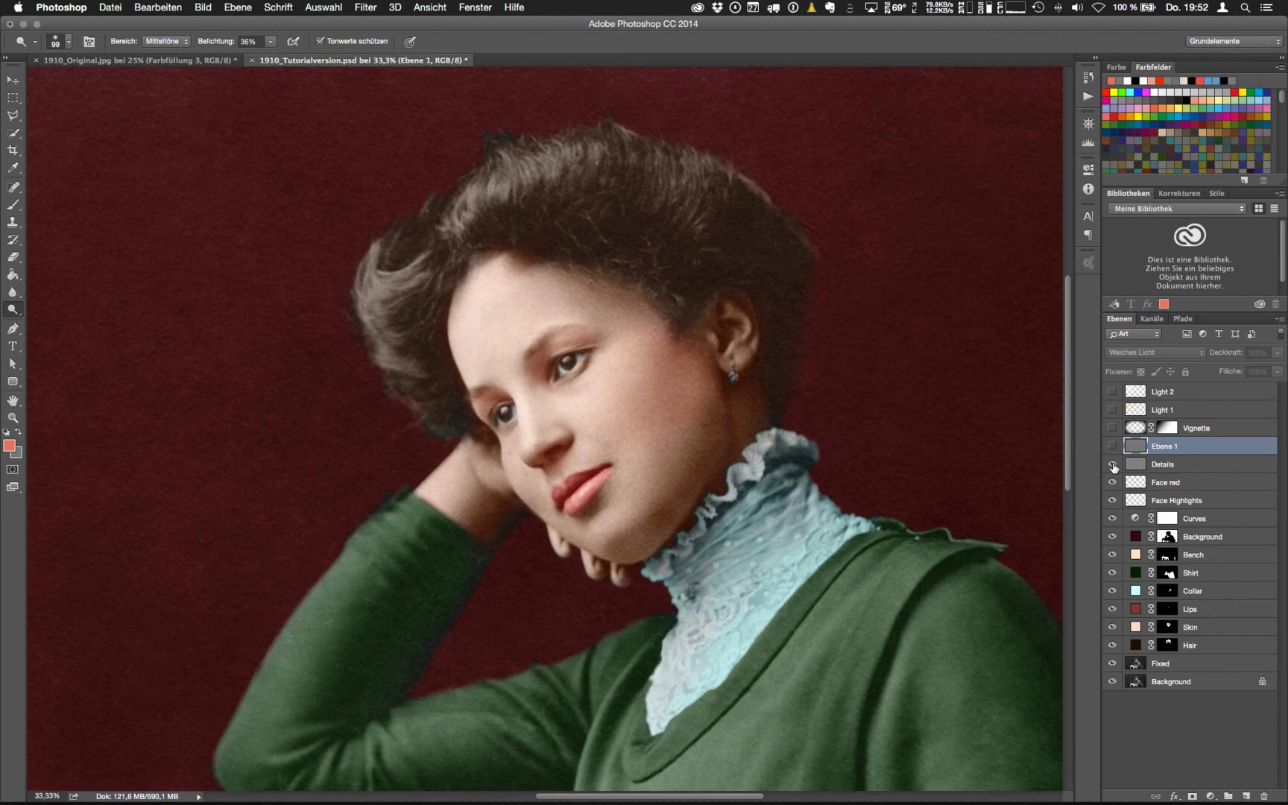
click(1112, 464)
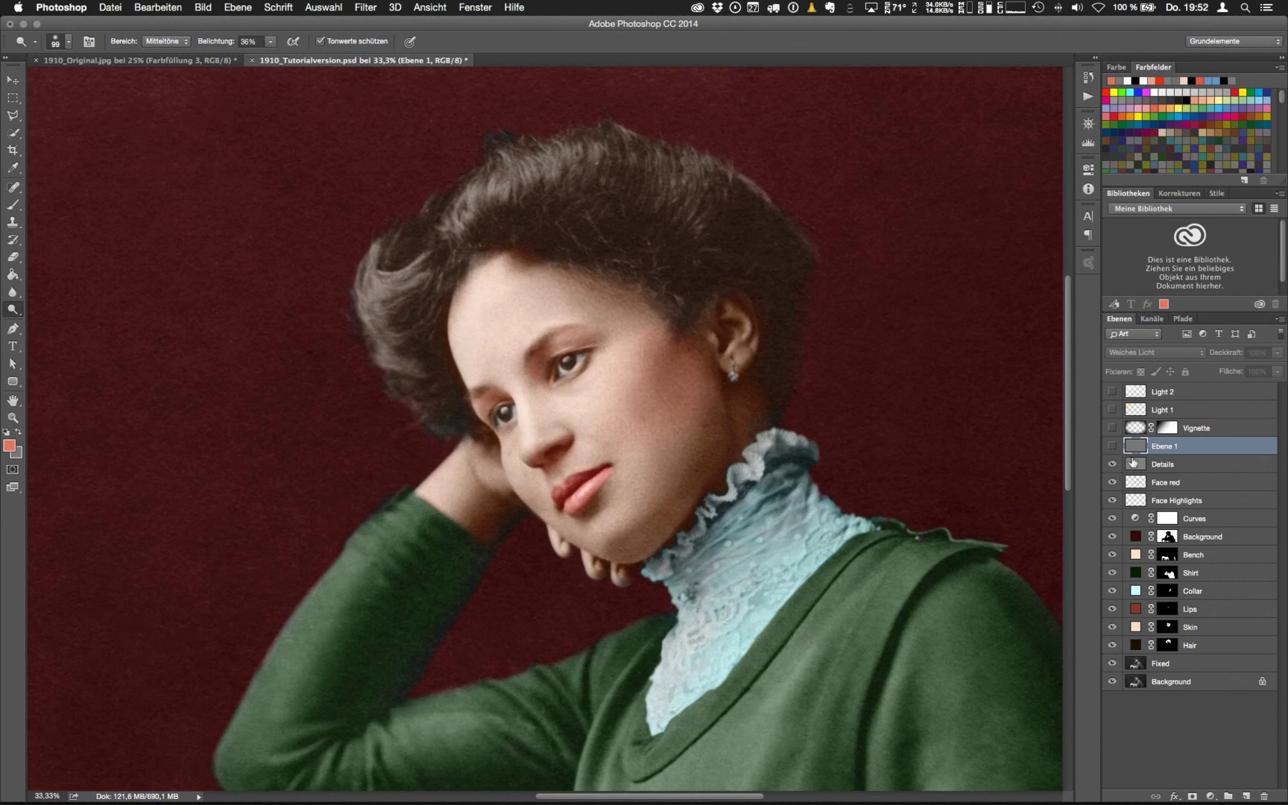
Turn on the Vignette layer and compare the whole picture with and without it
key(super+minus)
click(1112, 428)
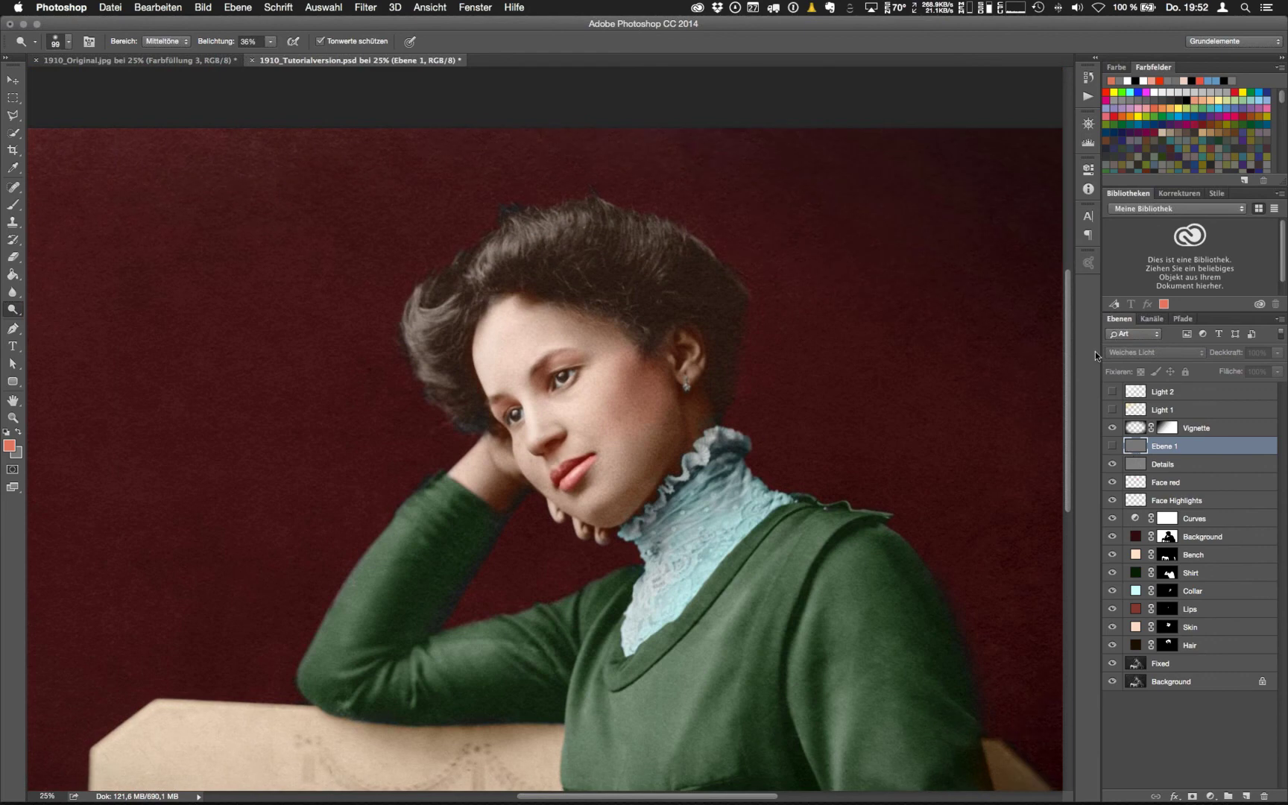
key(super+minus)
click(1192, 428)
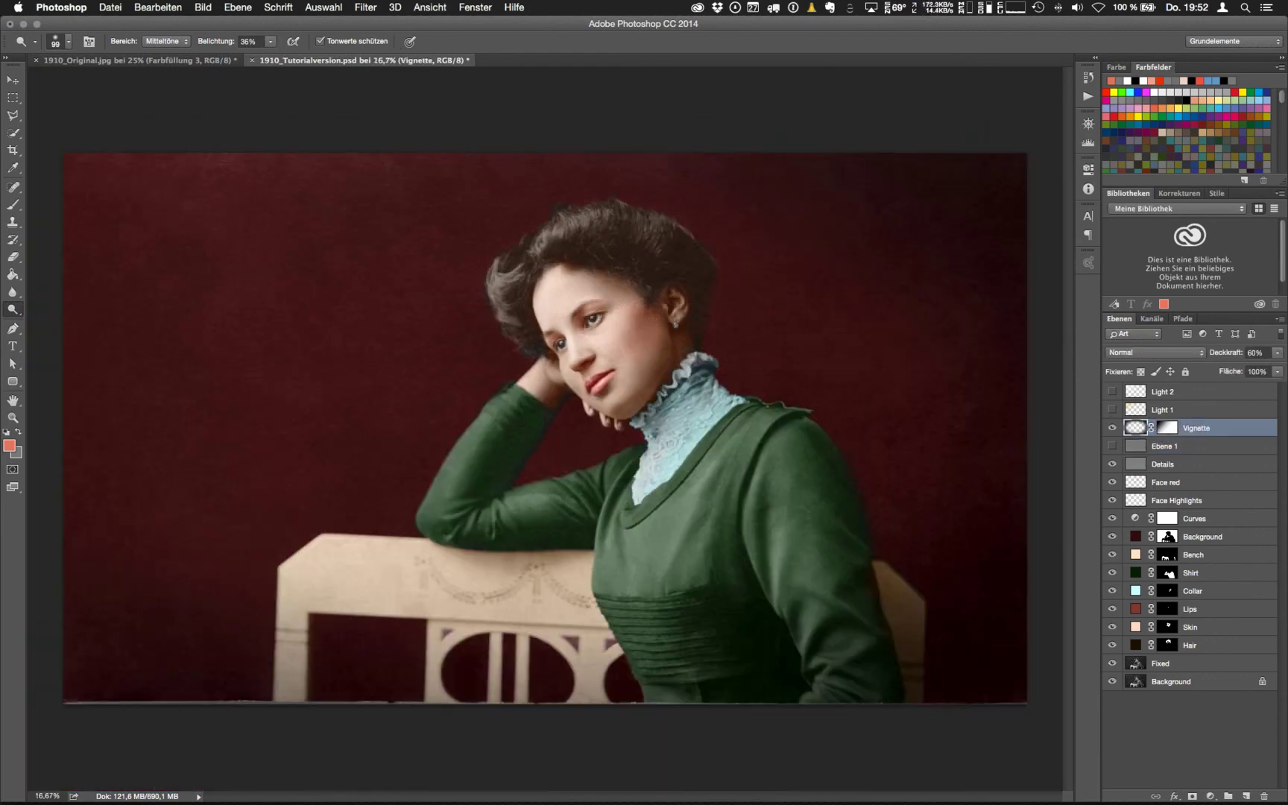
click(1112, 428)
click(1112, 428)
Turn on the Light 1 and Light 2 layers and compare the picture with and without Light 2
click(1112, 410)
click(1140, 411)
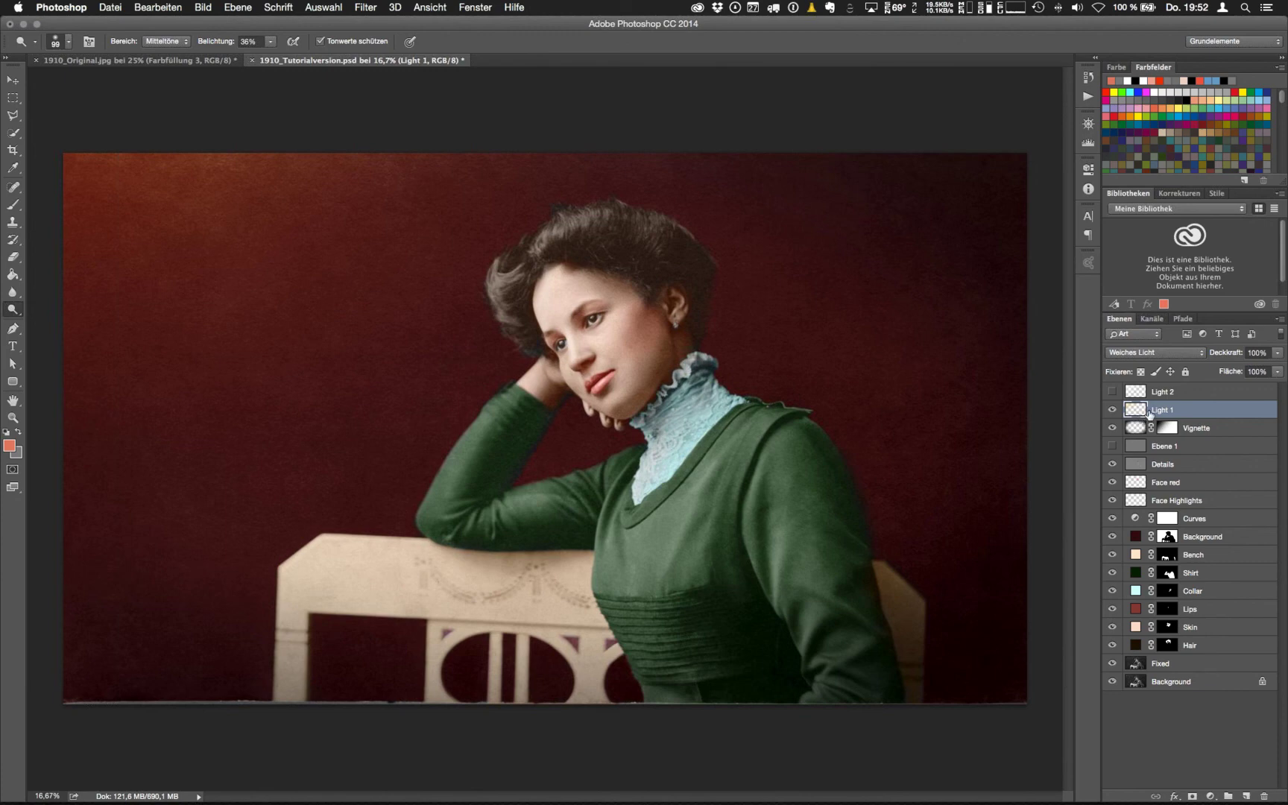
click(1112, 391)
click(1145, 395)
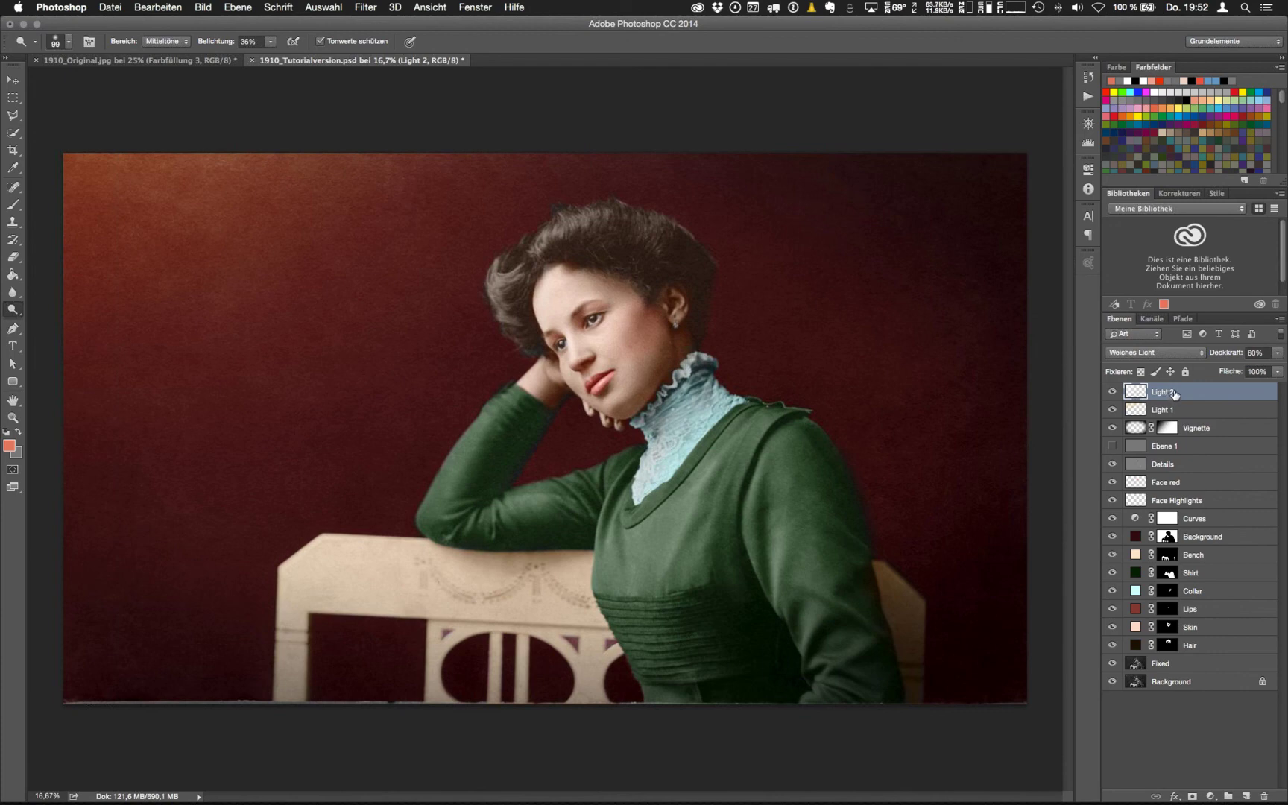
click(1112, 391)
click(1112, 392)
Switch to Finder and preview Kids_Original.psd and Lok_Original.psd in the eSeminar folder
key(super+Tab)
key(super+Tab)
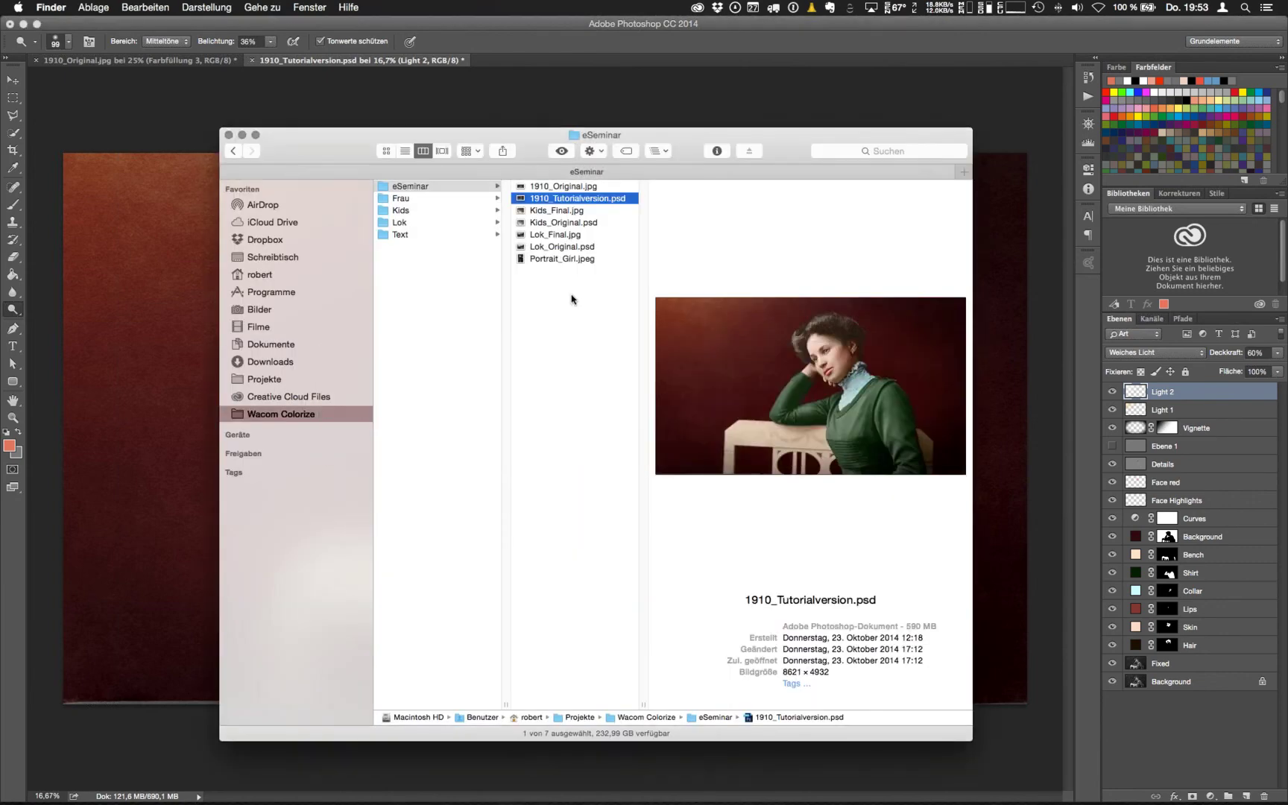
click(574, 297)
click(587, 223)
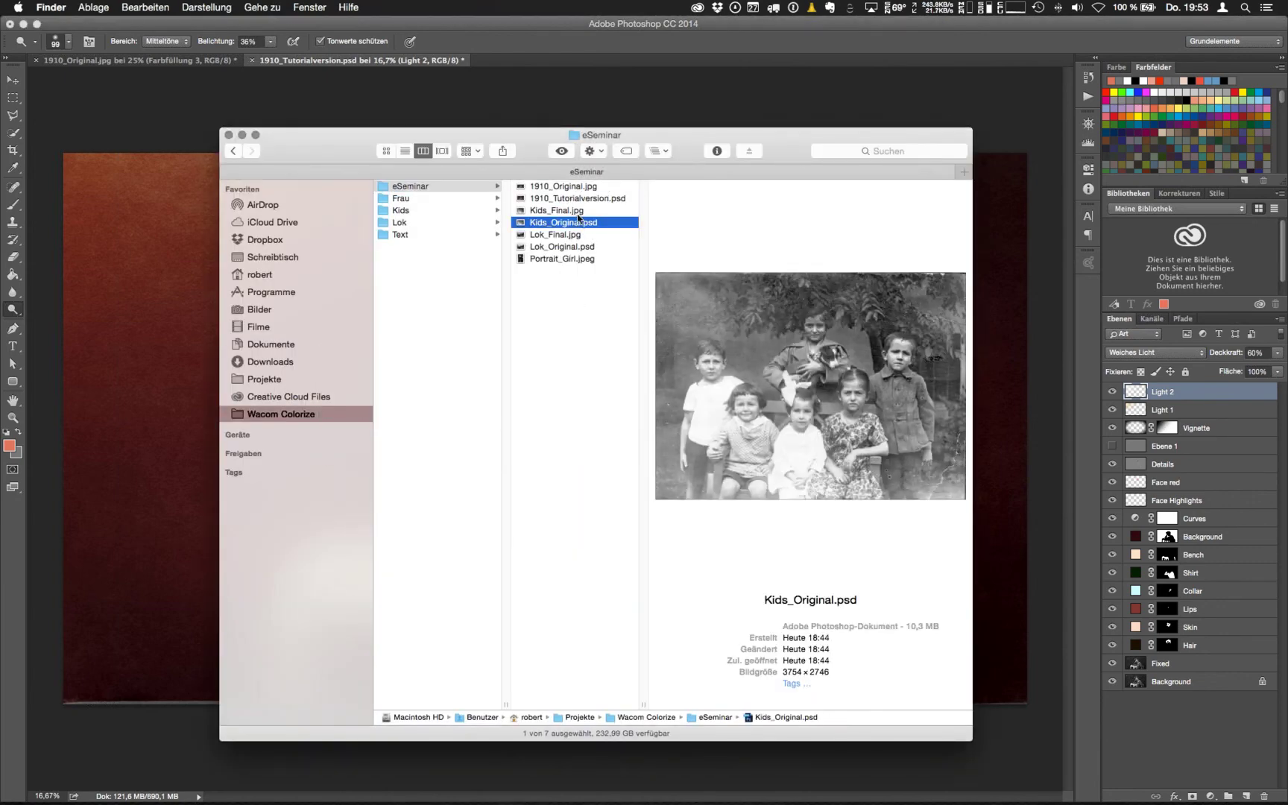
click(584, 247)
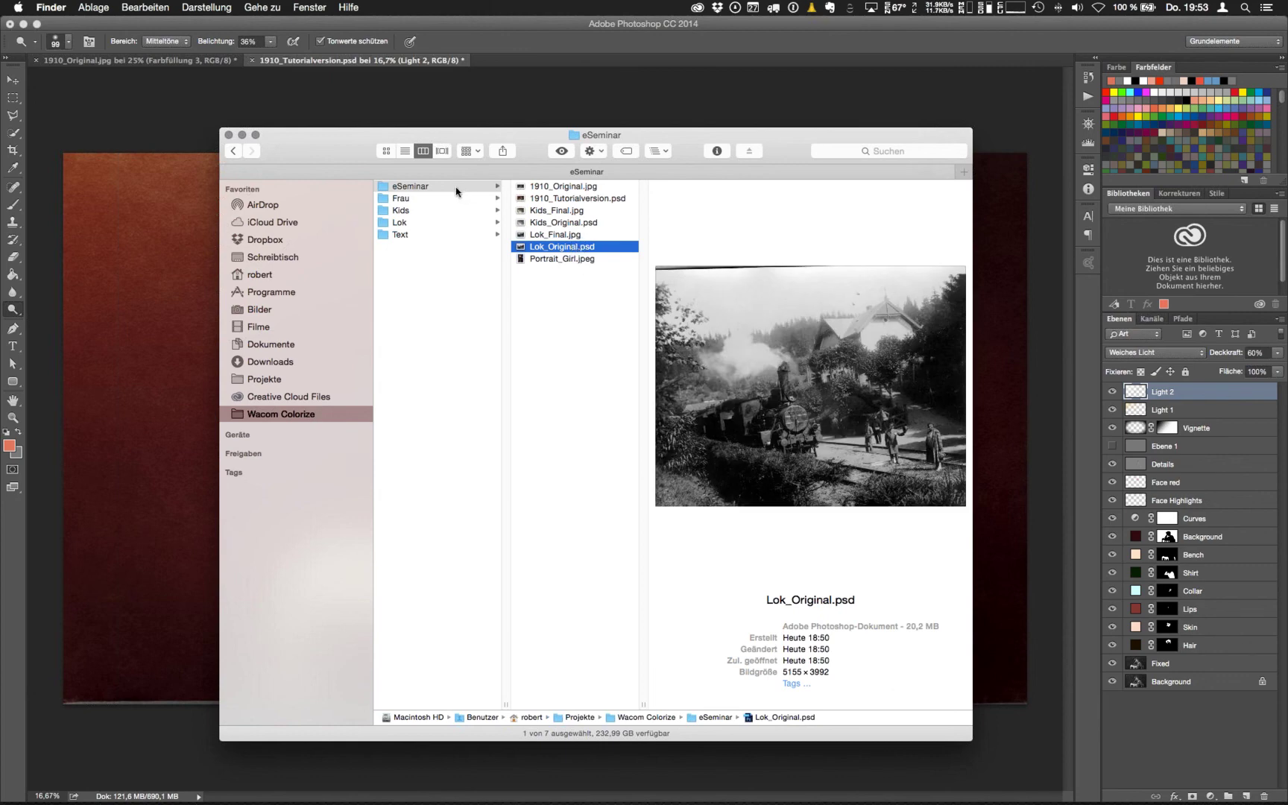
Open Image0011.psd from the Lok folder in Photoshop
click(452, 221)
click(586, 237)
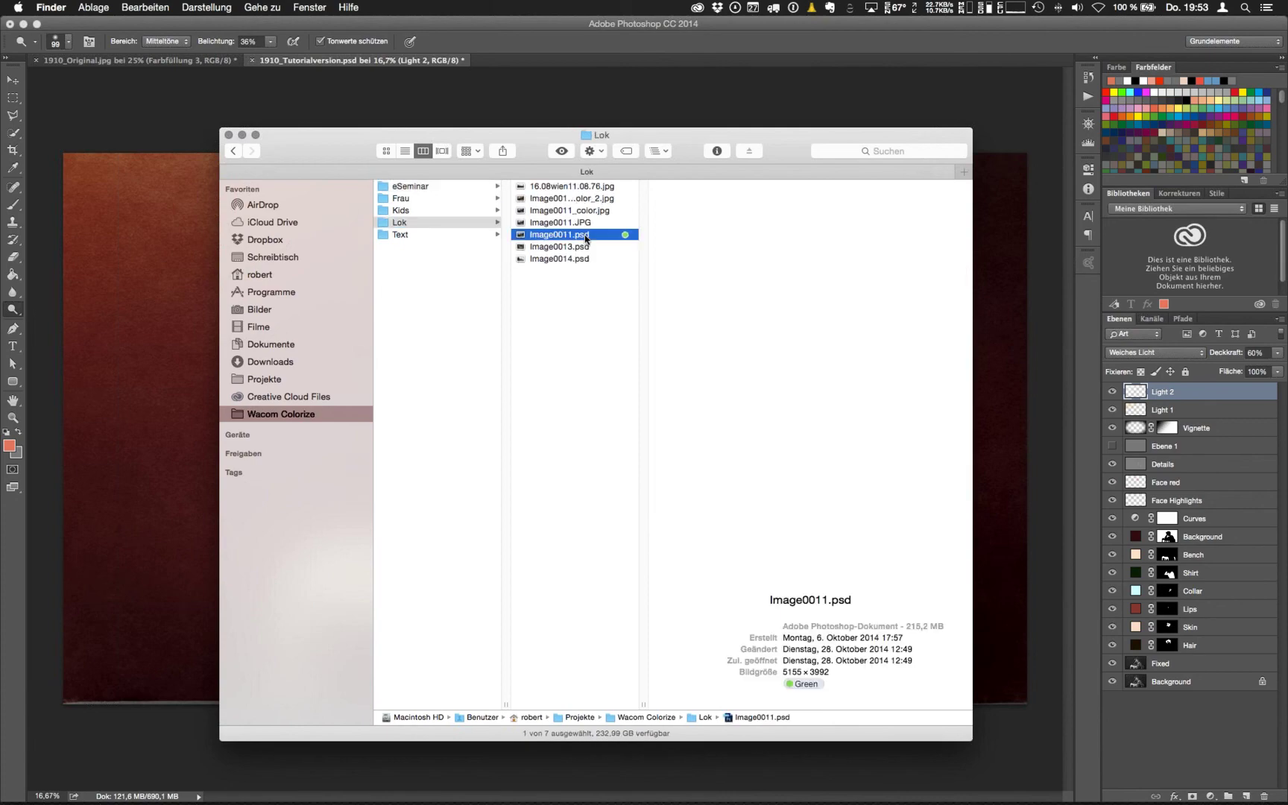
double_click(586, 236)
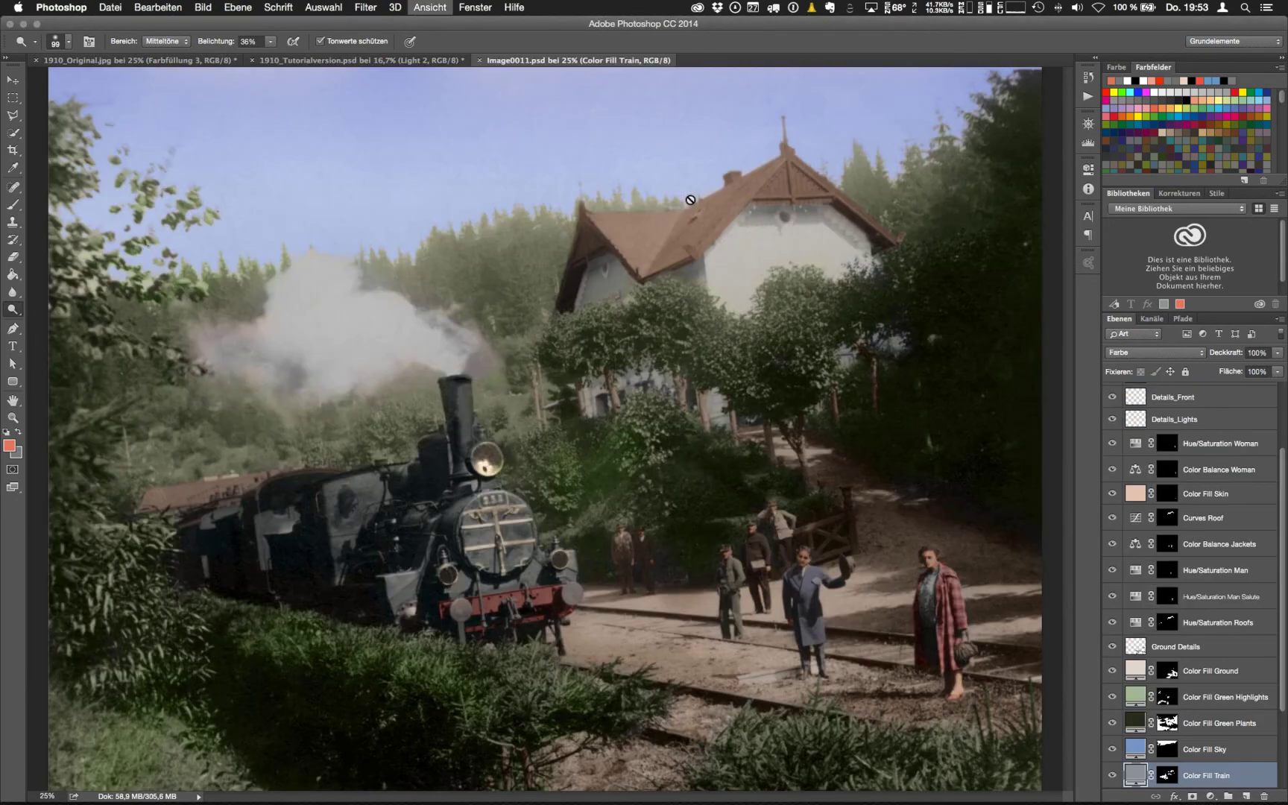
Inspect the fill colours of the Color Fill Train and Color Fill Ground layers, leaving both colours as they are
key(super+plus)
scroll(1158, 637, down, 5)
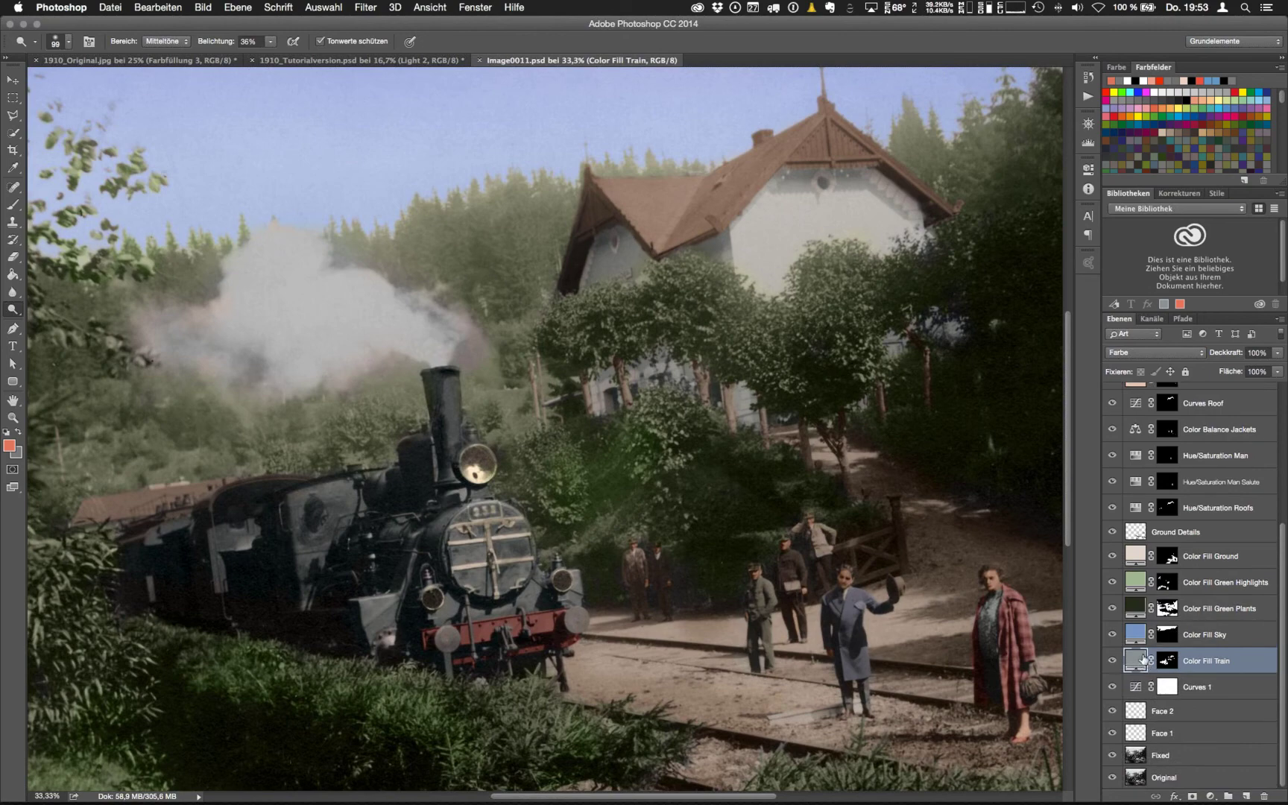
double_click(1136, 662)
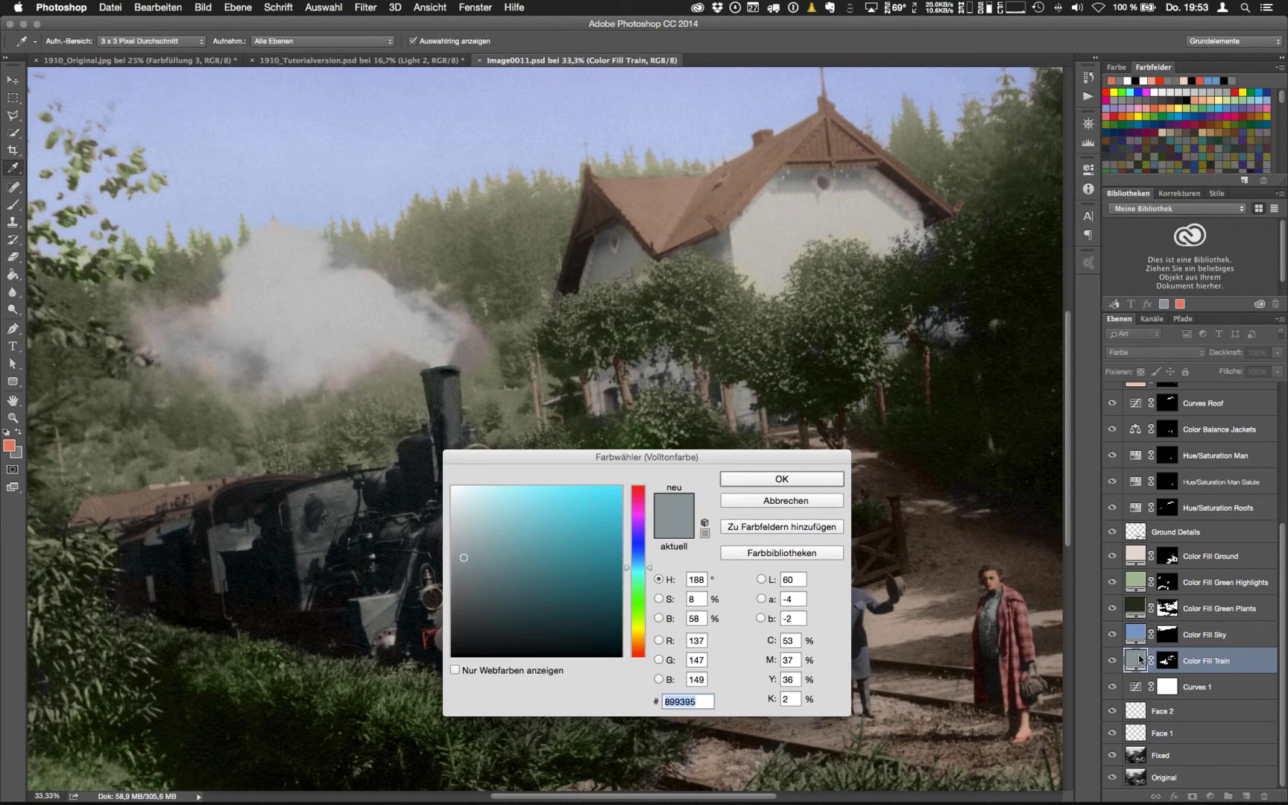
key(Escape)
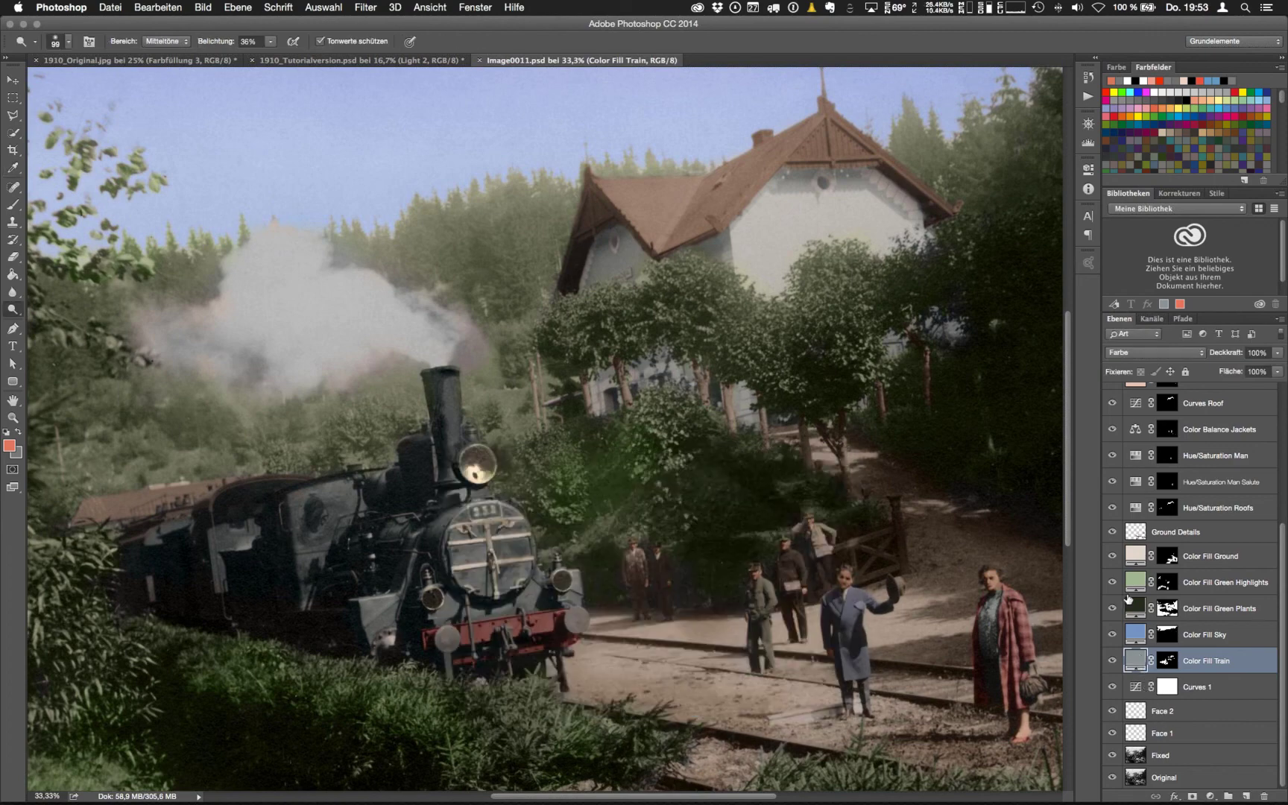
click(1137, 562)
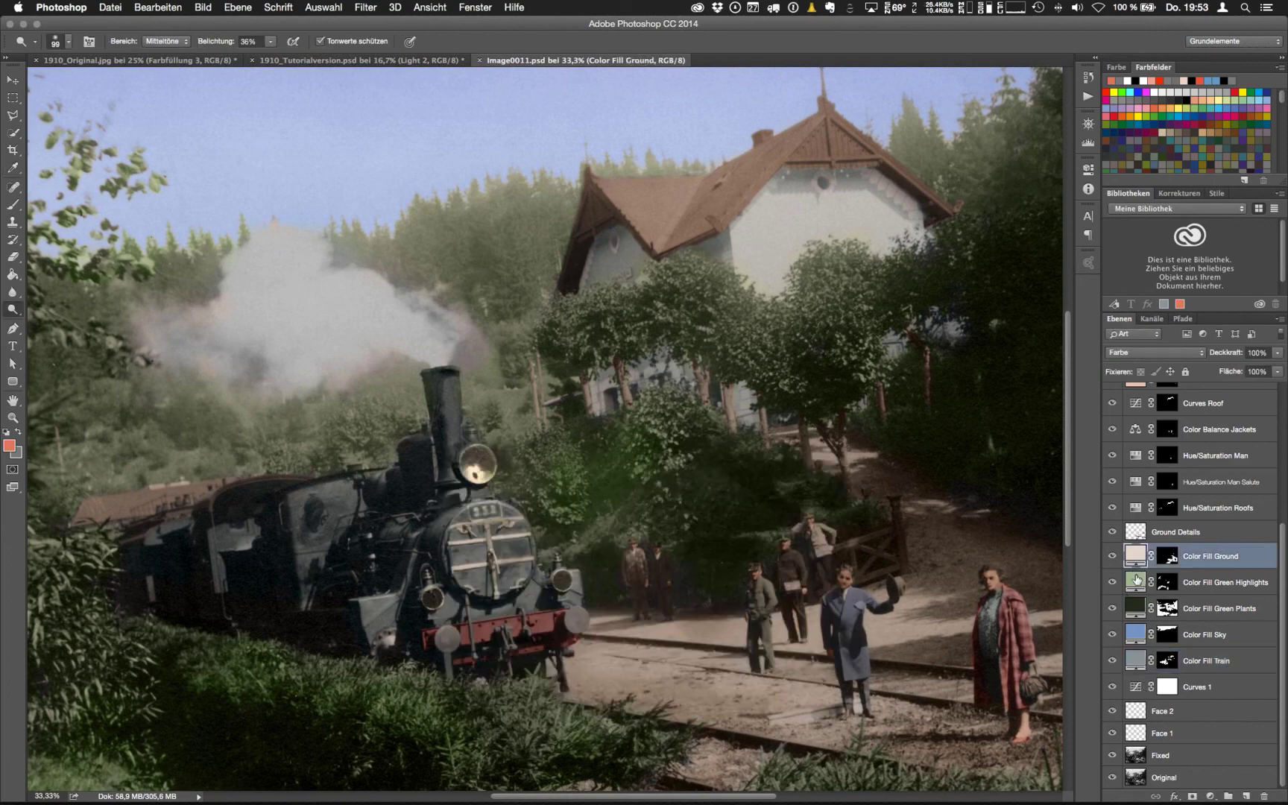
double_click(1137, 561)
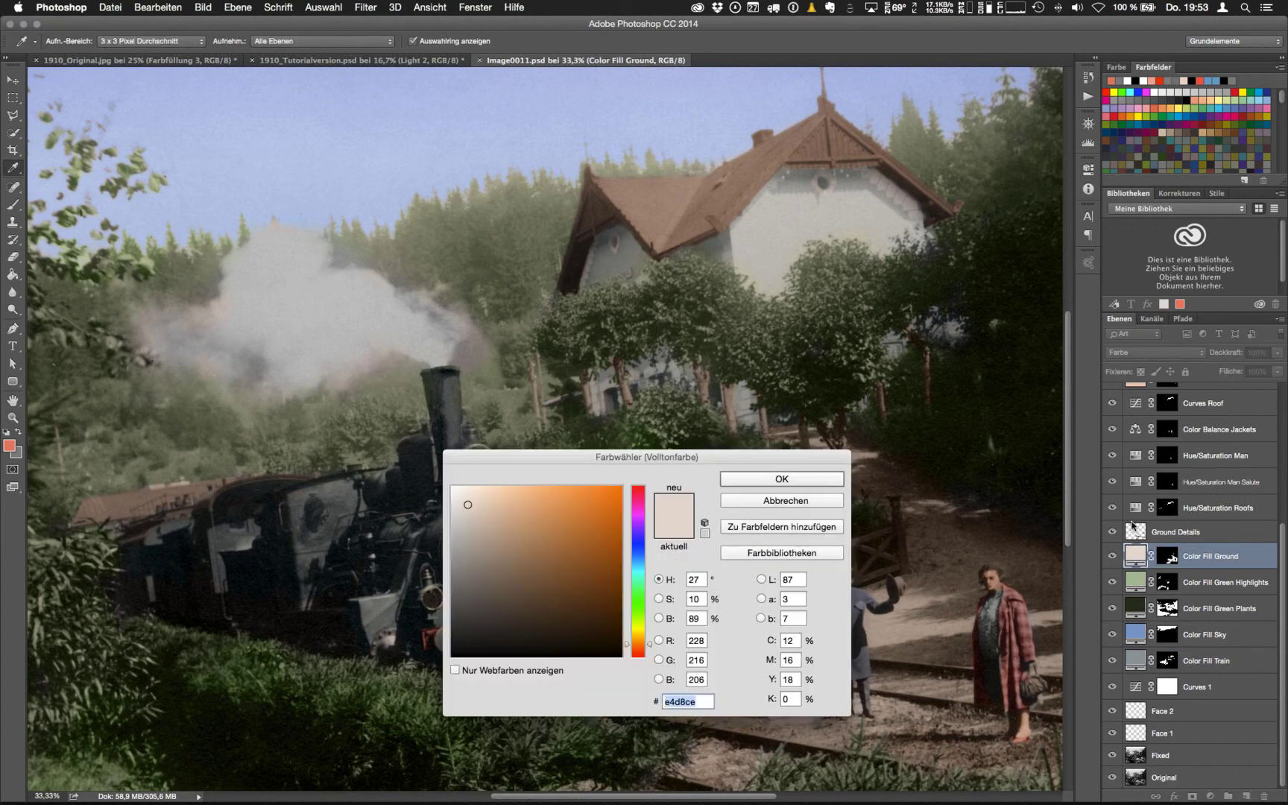
key(Escape)
Open the Hue/Saturation Roofs settings and compare the station roof with and without that layer
double_click(1138, 509)
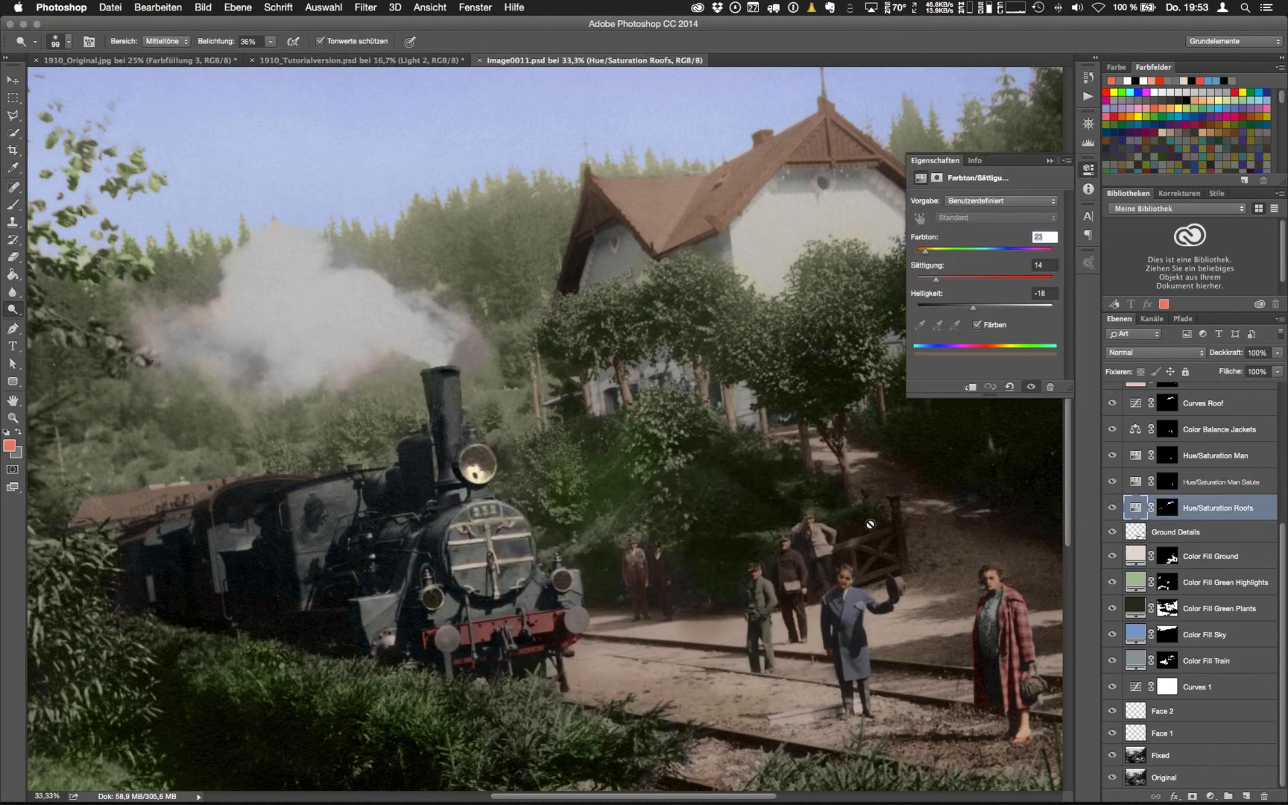
click(1113, 508)
click(1113, 507)
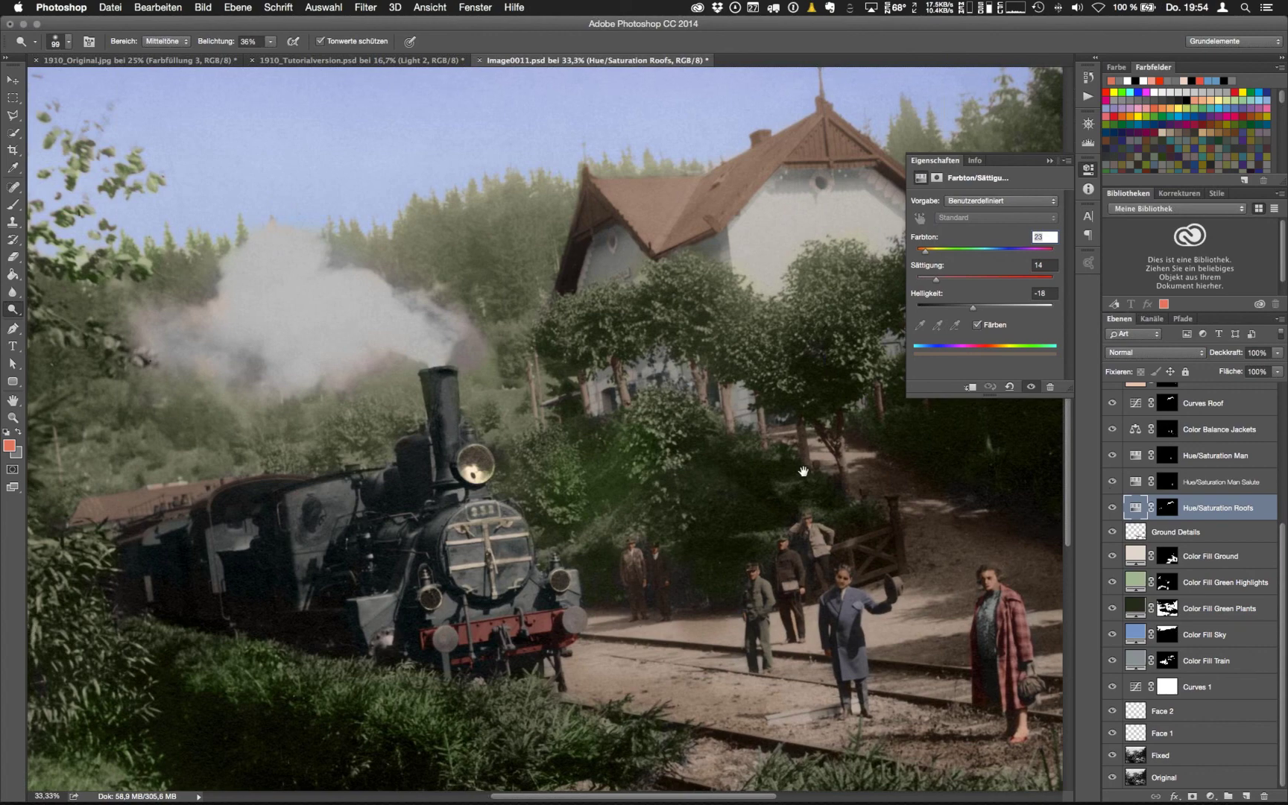
scroll(745, 410, right, 5)
scroll(745, 410, up, 3)
key(super+comma)
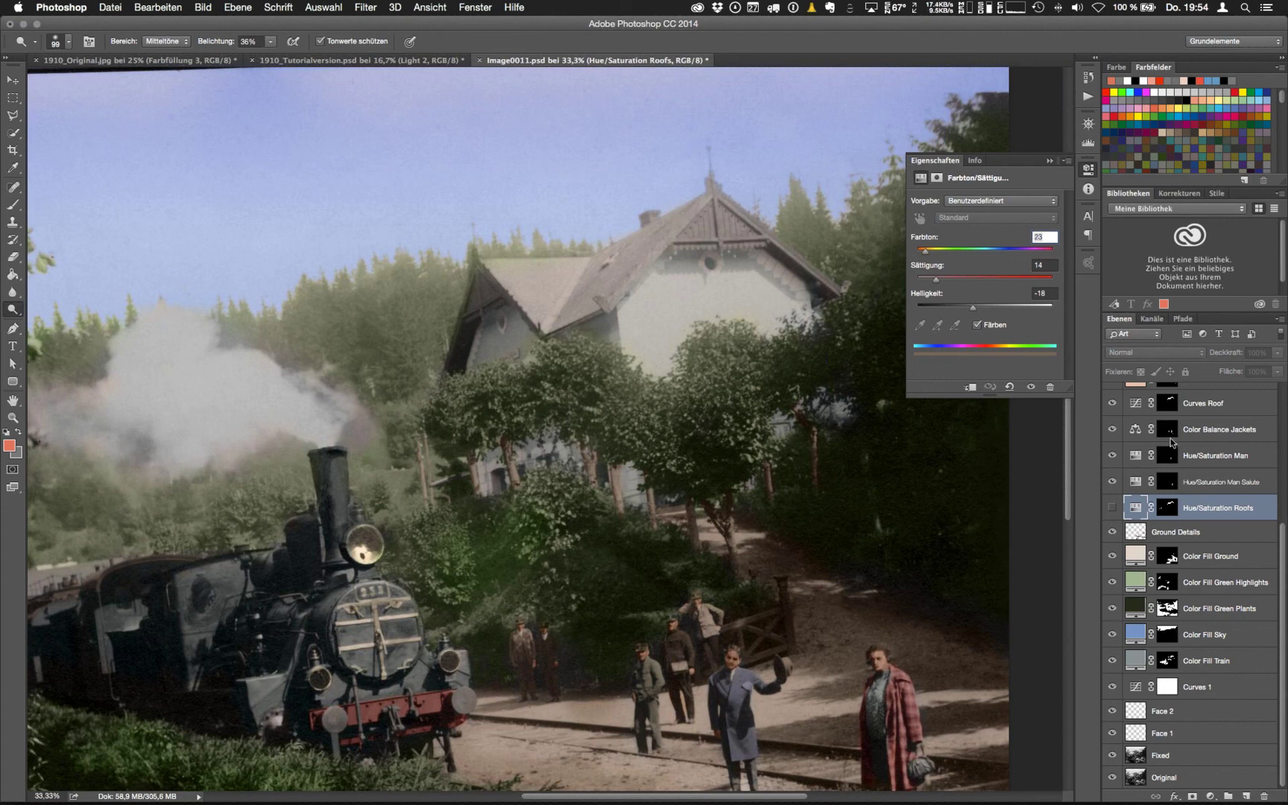
Turn the Hue/Saturation Roofs layer back on and set its Farbton to 12 and Sättigung to 12
click(1112, 510)
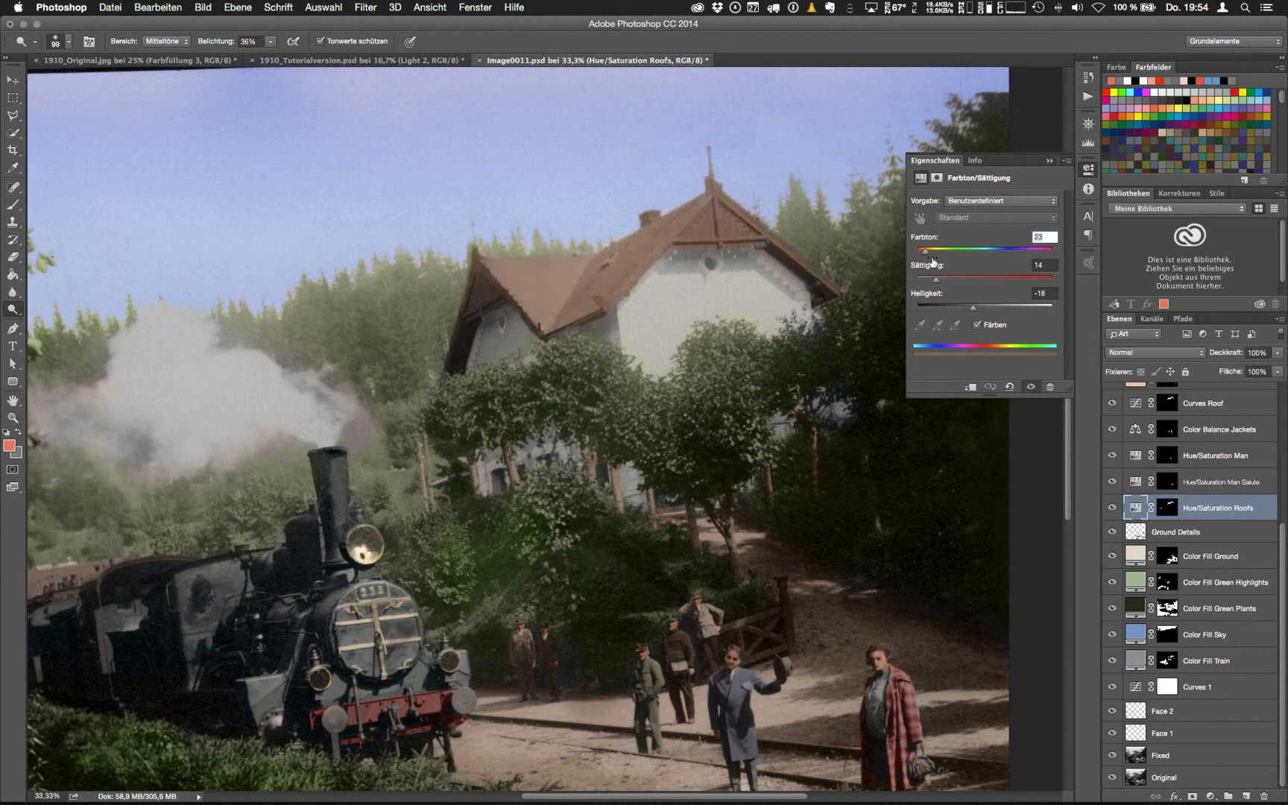
mouse_move(937, 252)
mouse_down()
mouse_move(951, 253)
mouse_move(919, 253)
mouse_up()
drag(948, 279, 933, 279)
Show the Curves Roof settings and compare the woman's coat with and without the Color Balance Woman layer
scroll(1207, 485, up, 5)
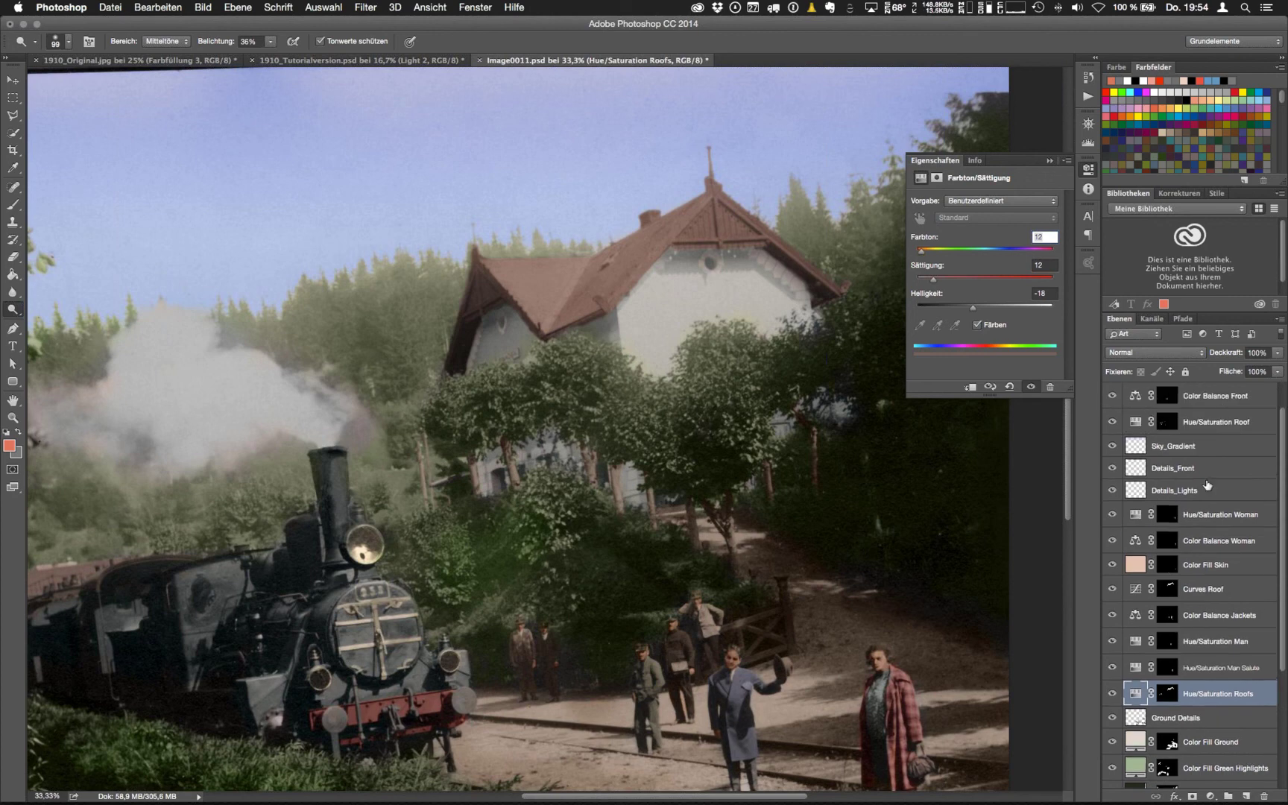
click(1163, 587)
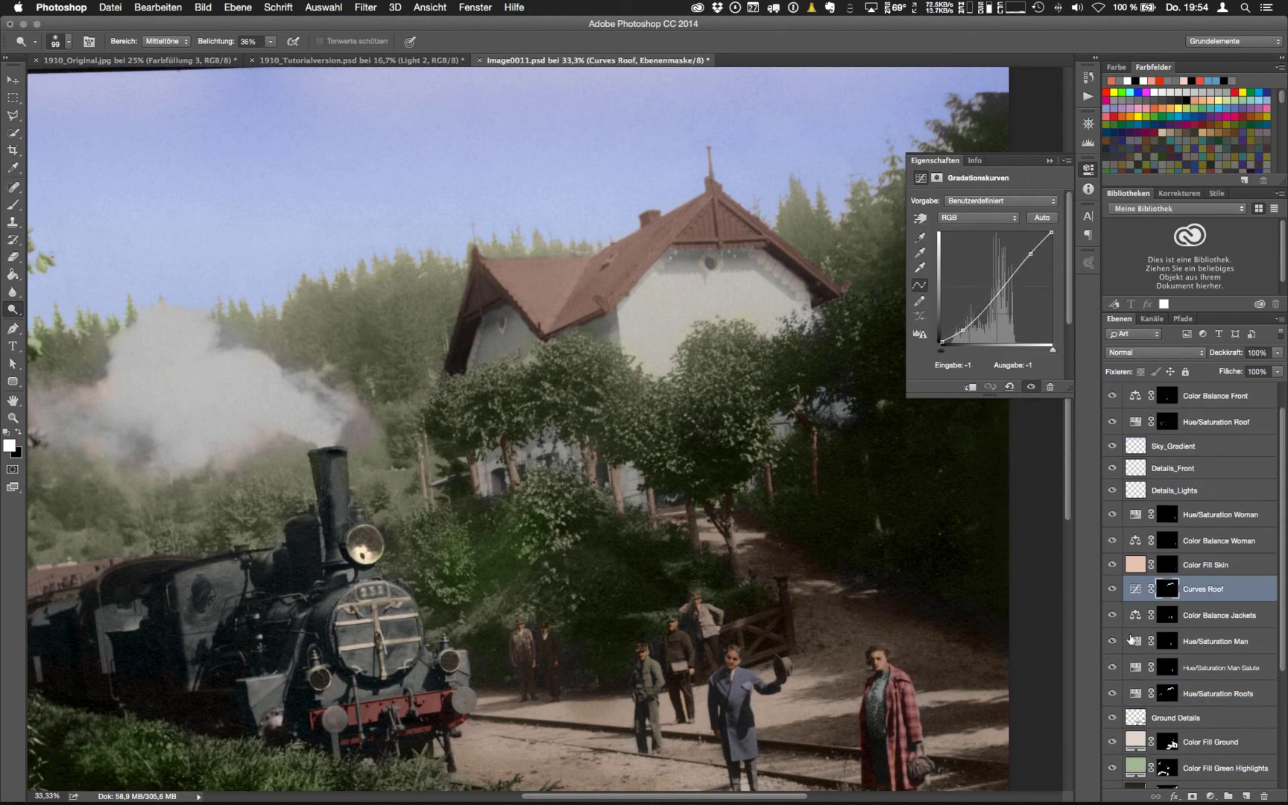
click(1135, 542)
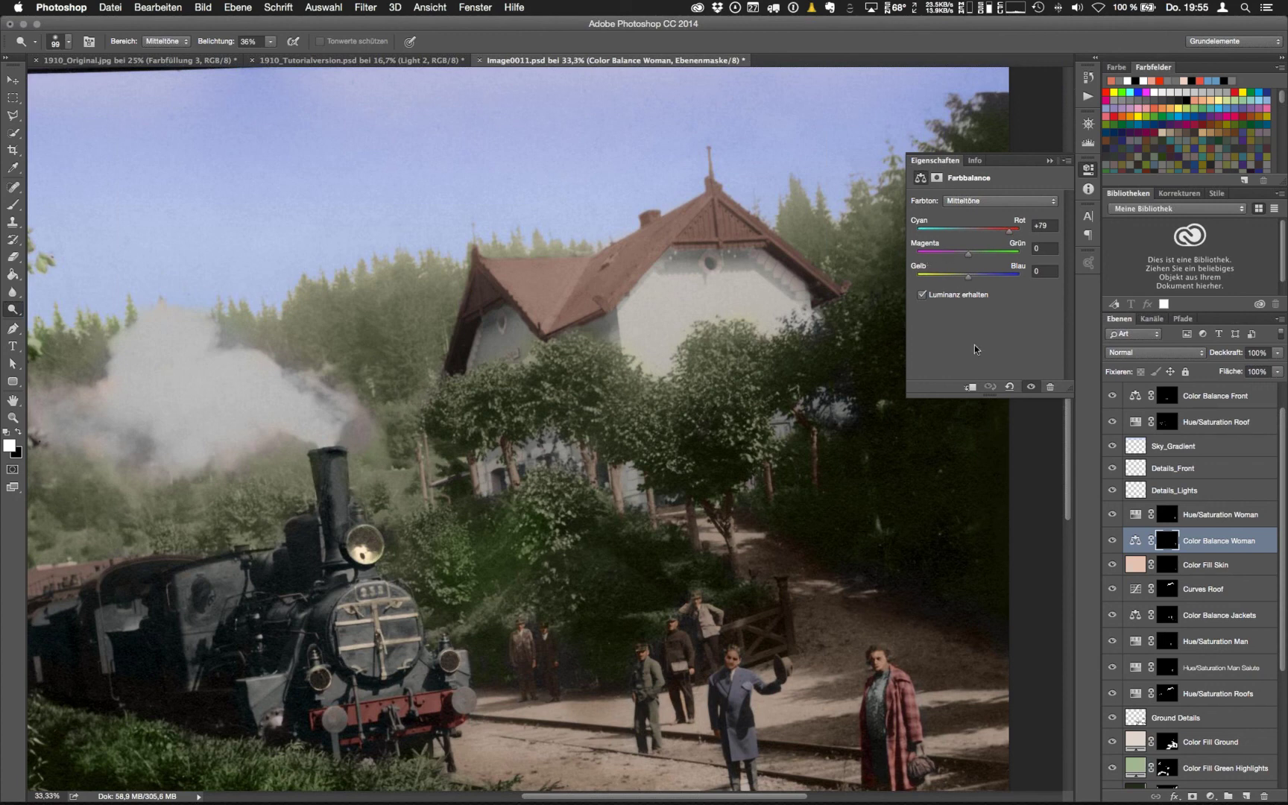
click(1113, 542)
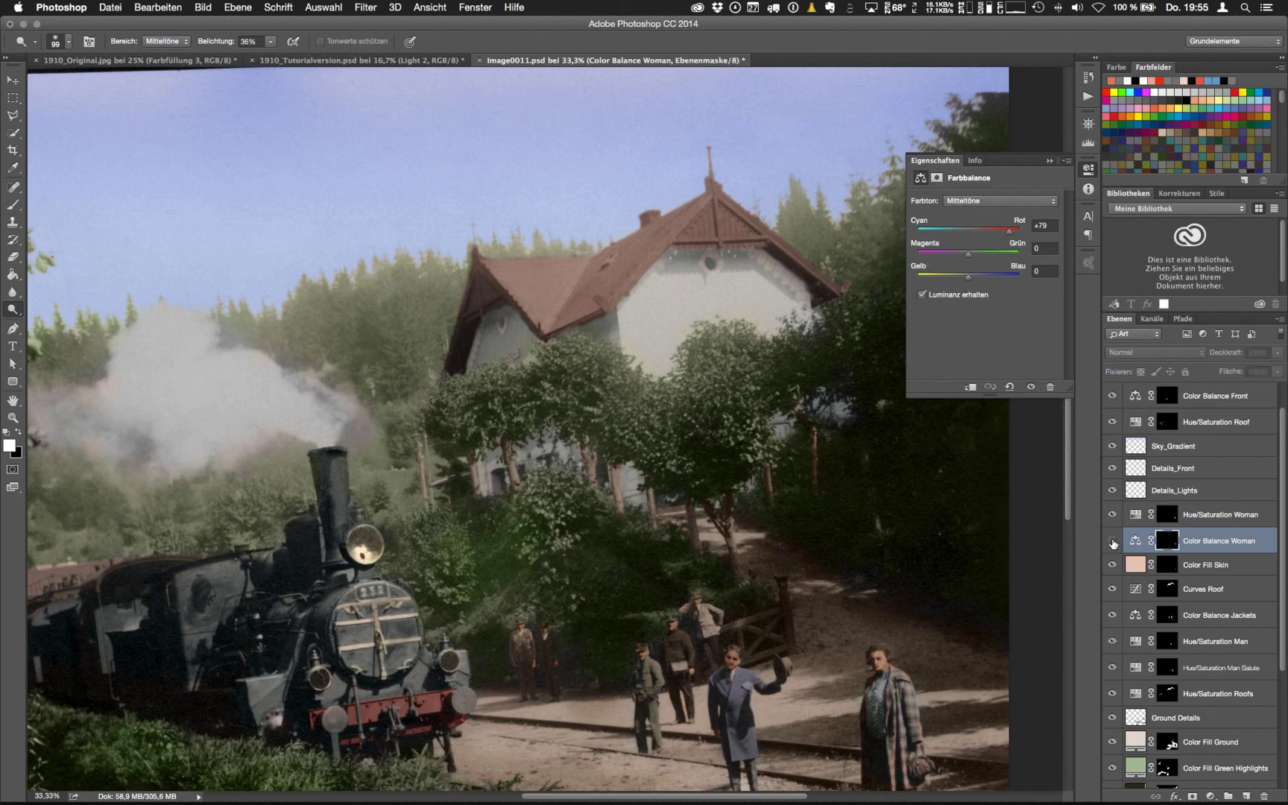
click(1114, 541)
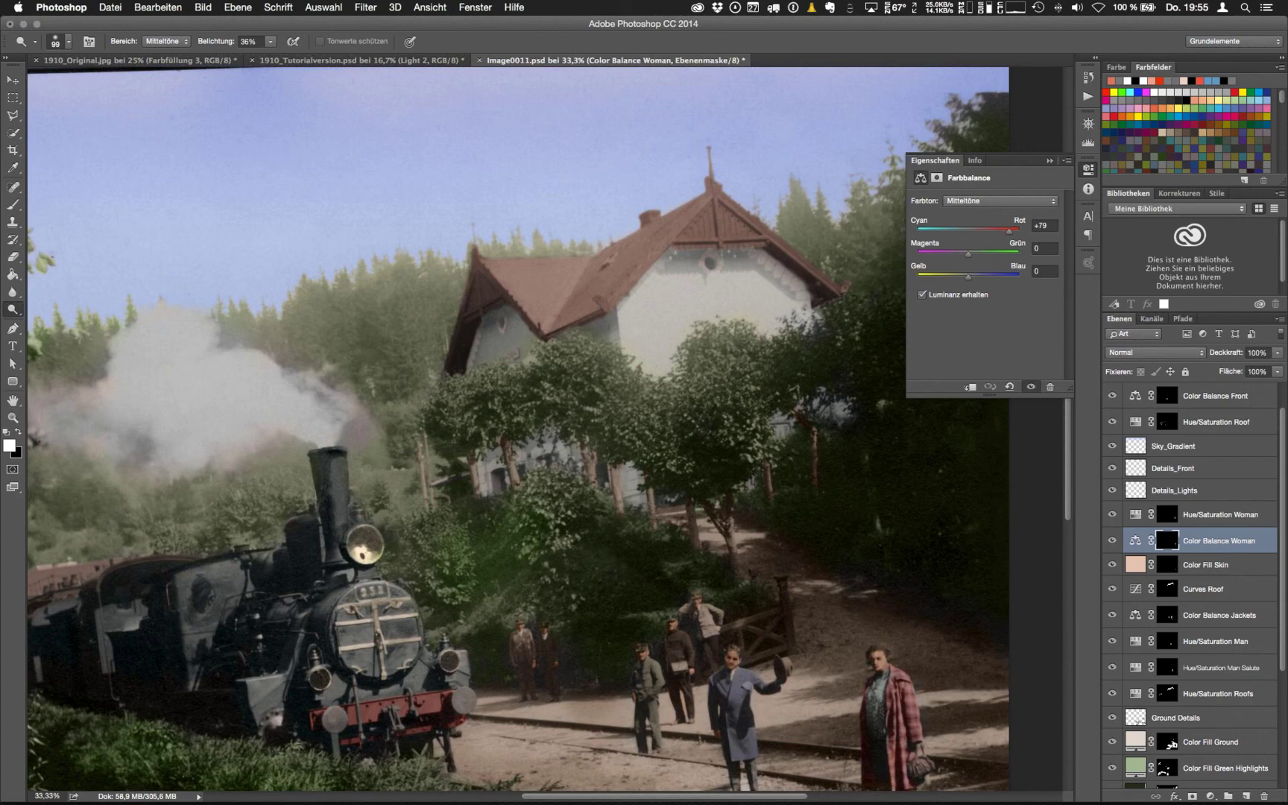
scroll(892, 618, down, 5)
click(1113, 541)
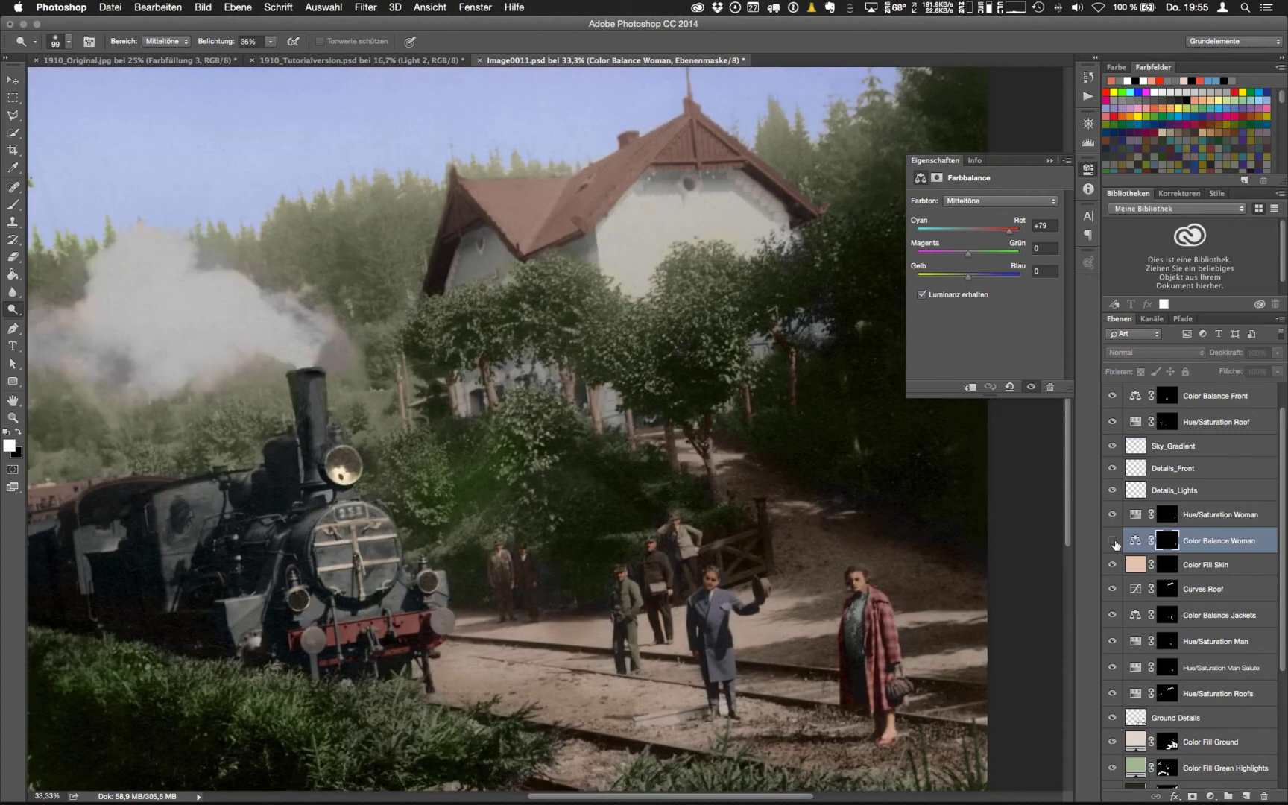
click(1113, 542)
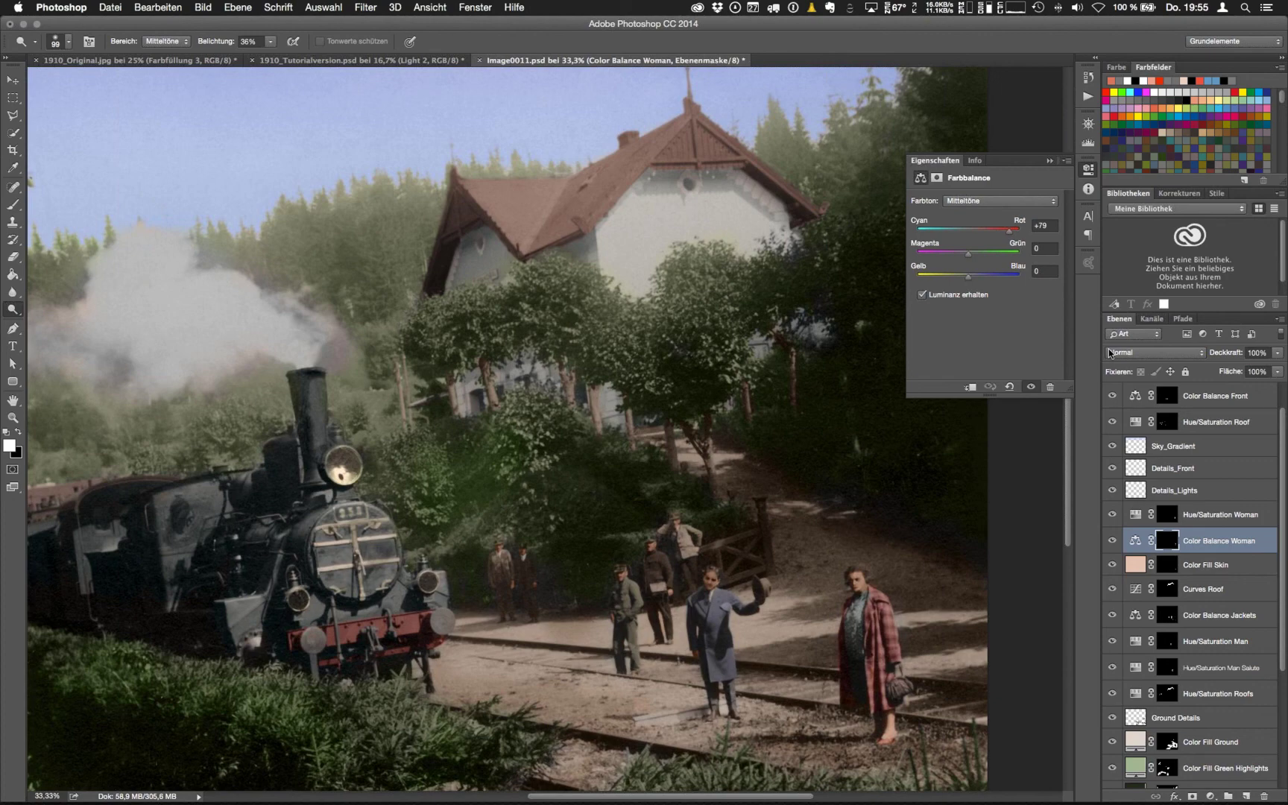
Show the whole picture and go through the Color Balance Front, Photo Filter 1 and Hue/Saturation Roof layers
key(super+minus)
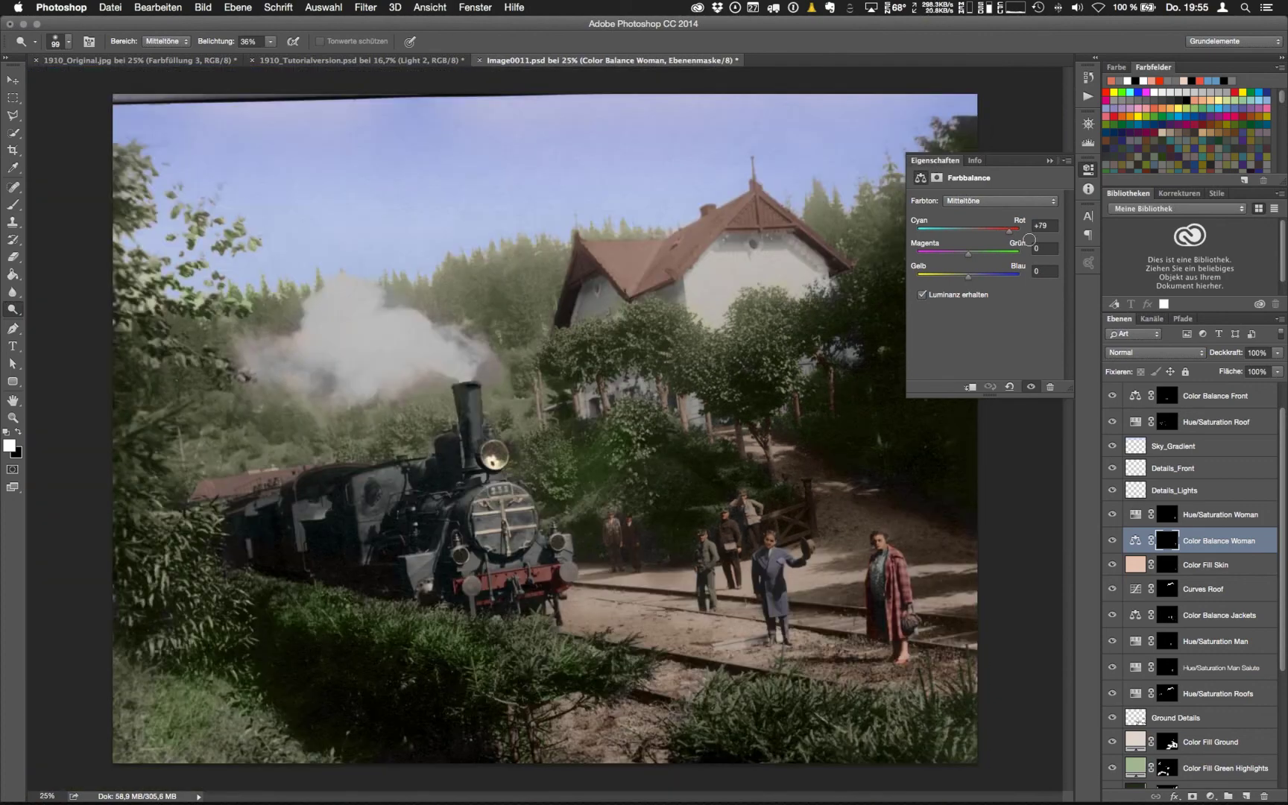
click(1229, 400)
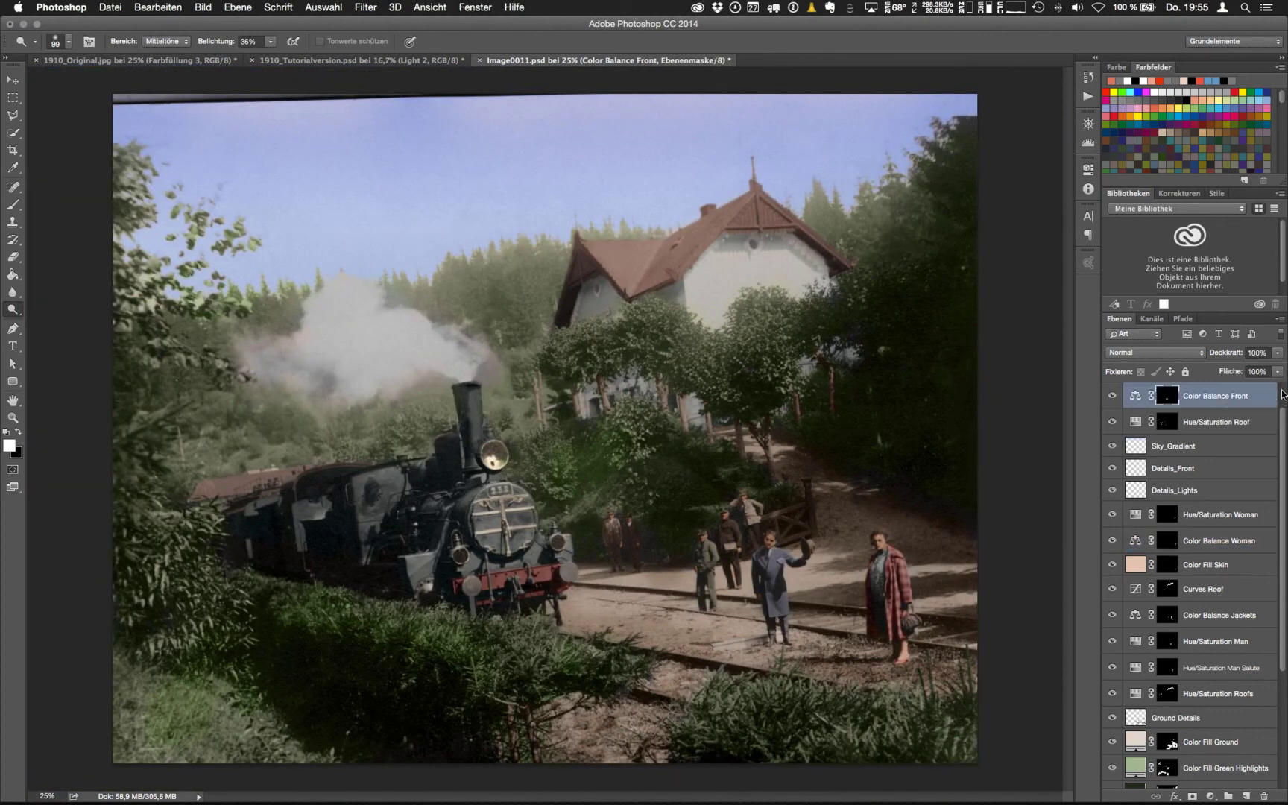
scroll(1231, 397, up, 1)
click(1234, 396)
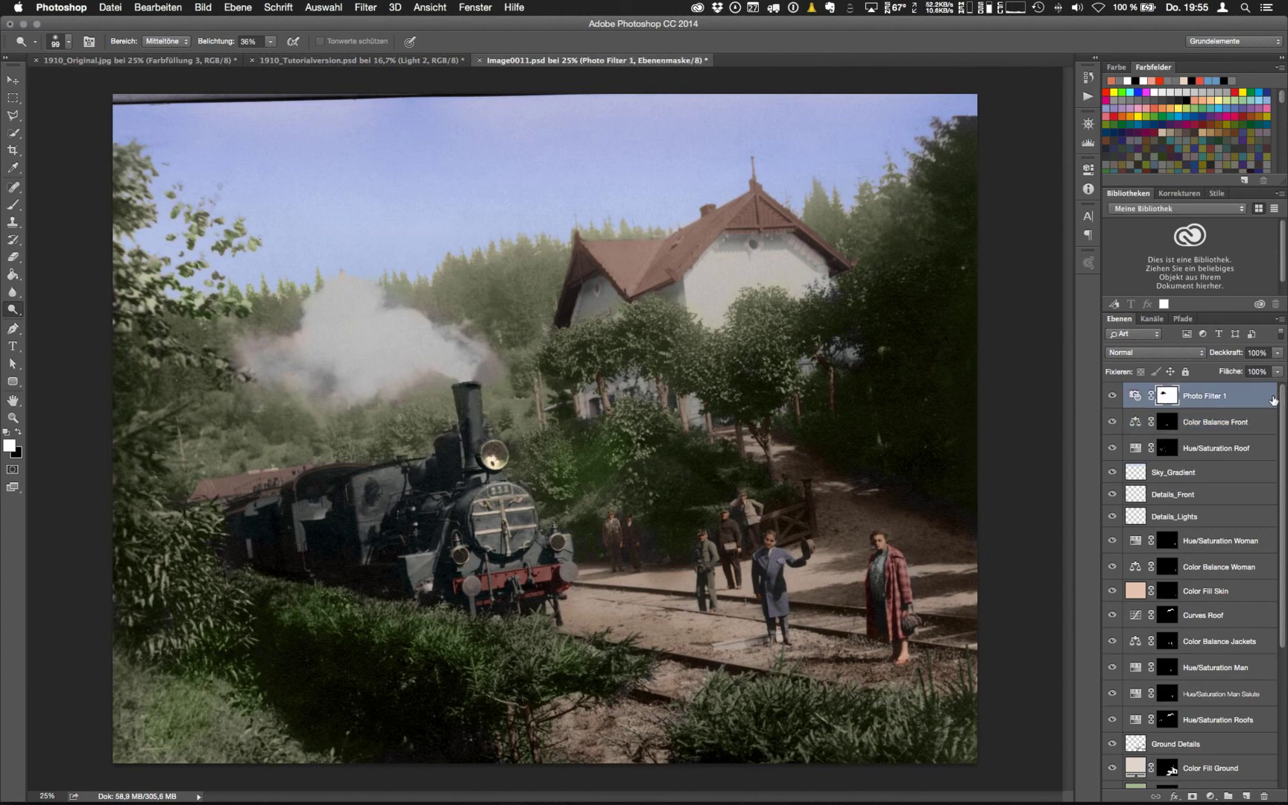
click(1137, 453)
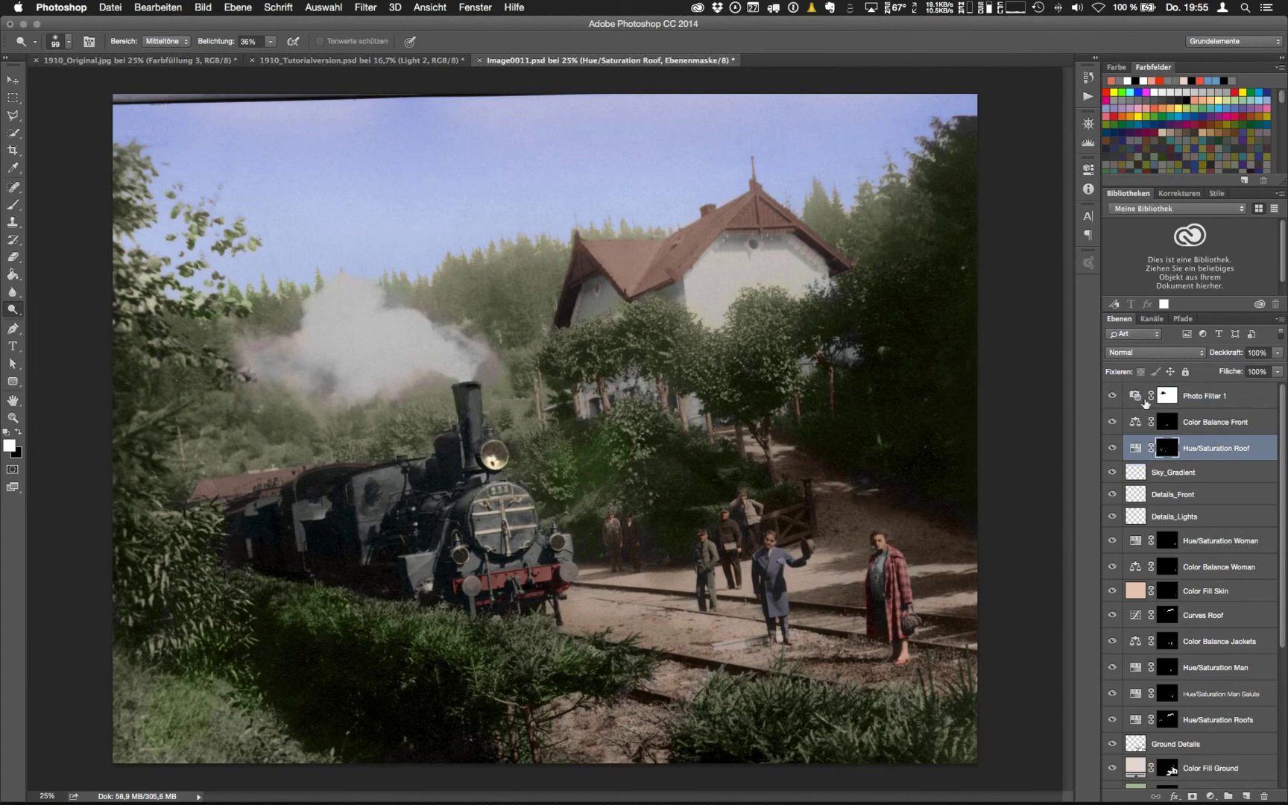
Add a Farbton/Sättigung adjustment layer above Photo Filter 1 and set its Sättigung to -20
click(1137, 403)
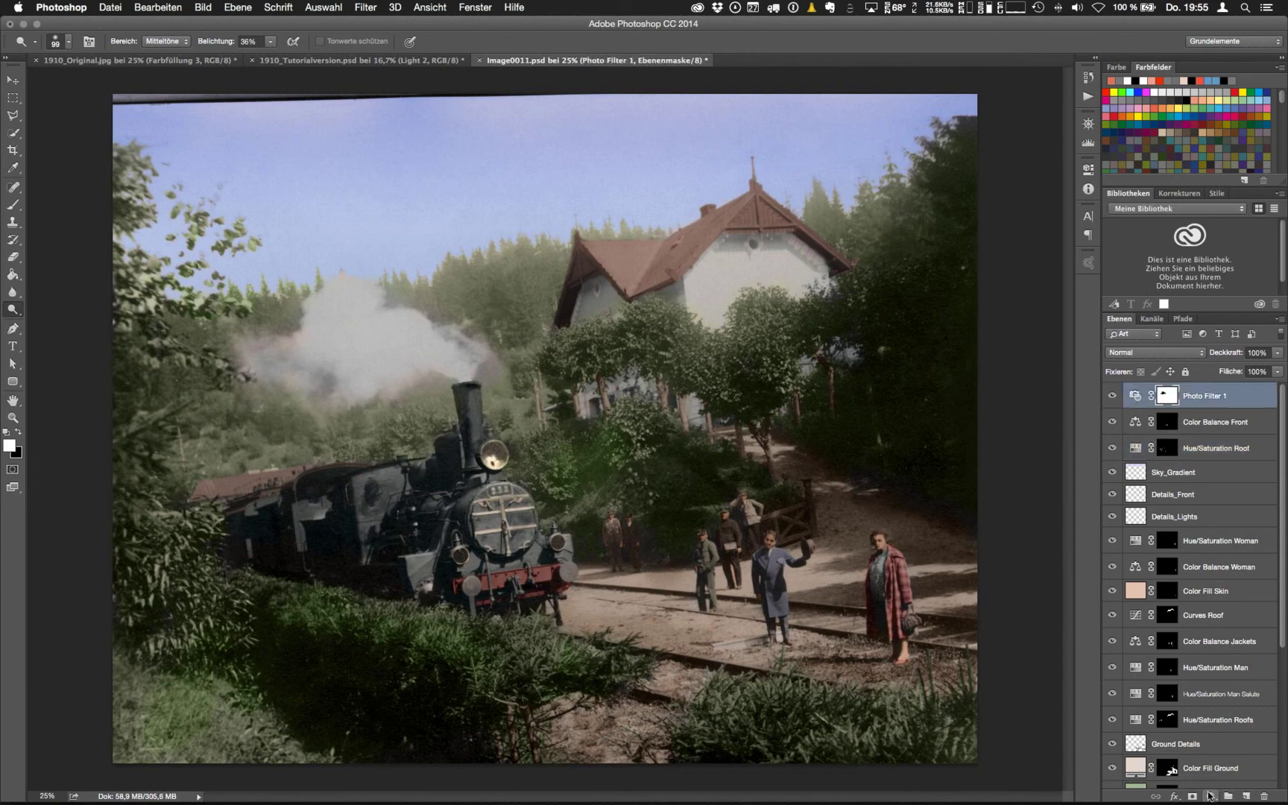
click(1211, 795)
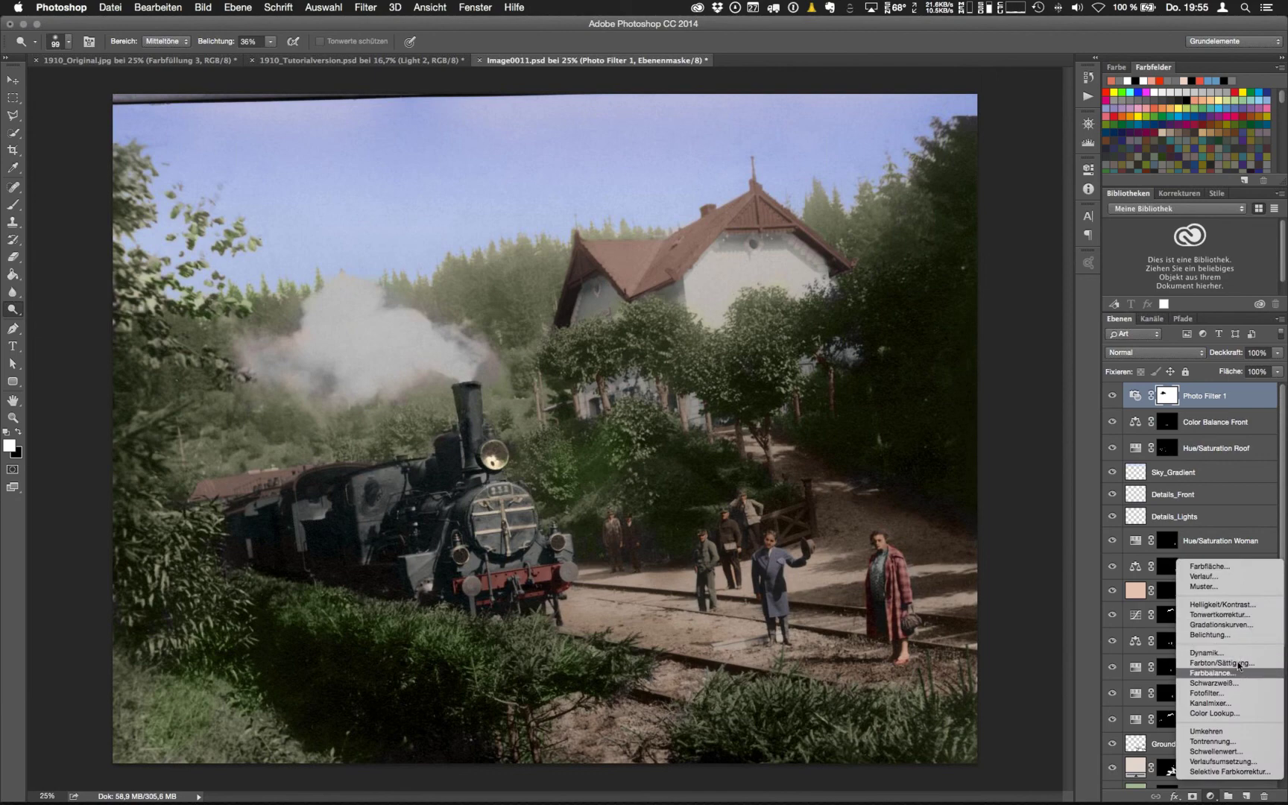
click(1237, 664)
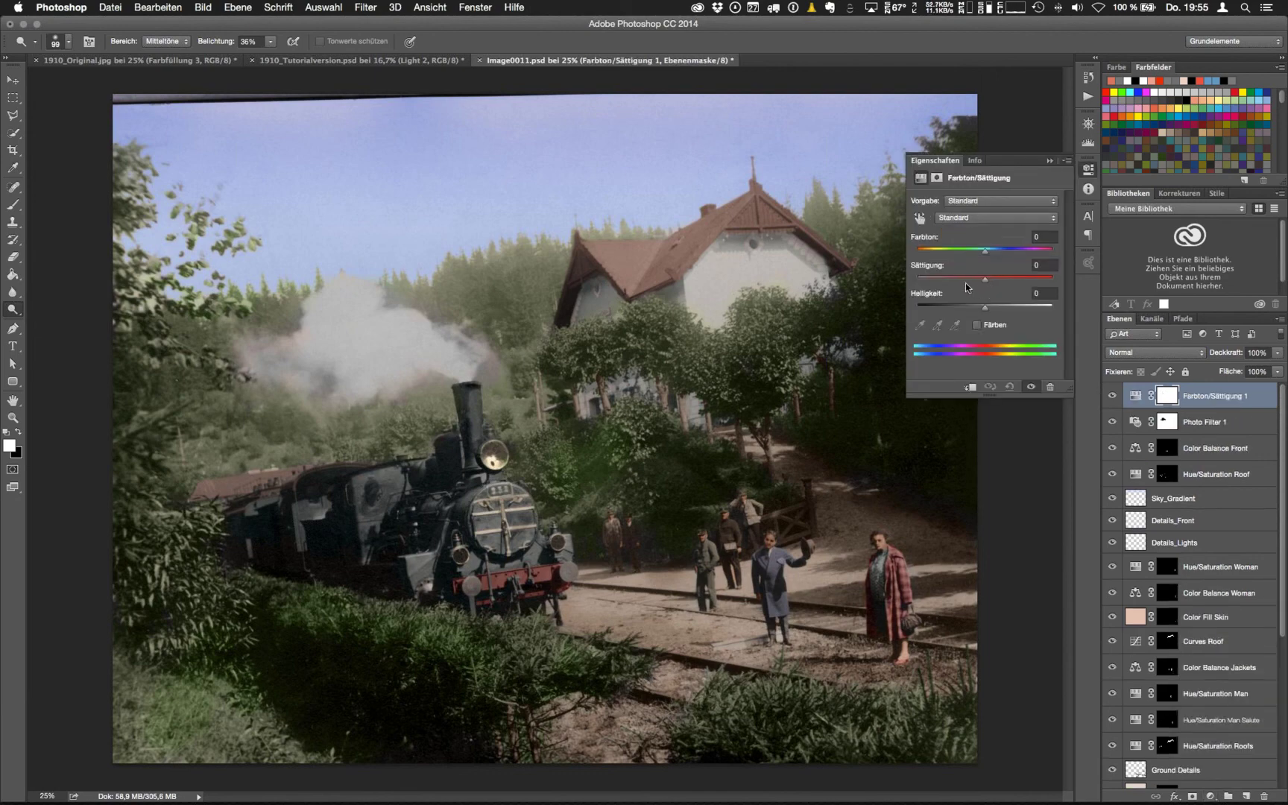
click(963, 280)
drag(967, 281, 971, 286)
drag(971, 283, 972, 282)
Turn off the Color Fill Green Highlights and Color Fill Green Plants layers to view the picture without the greens
scroll(1136, 628, down, 8)
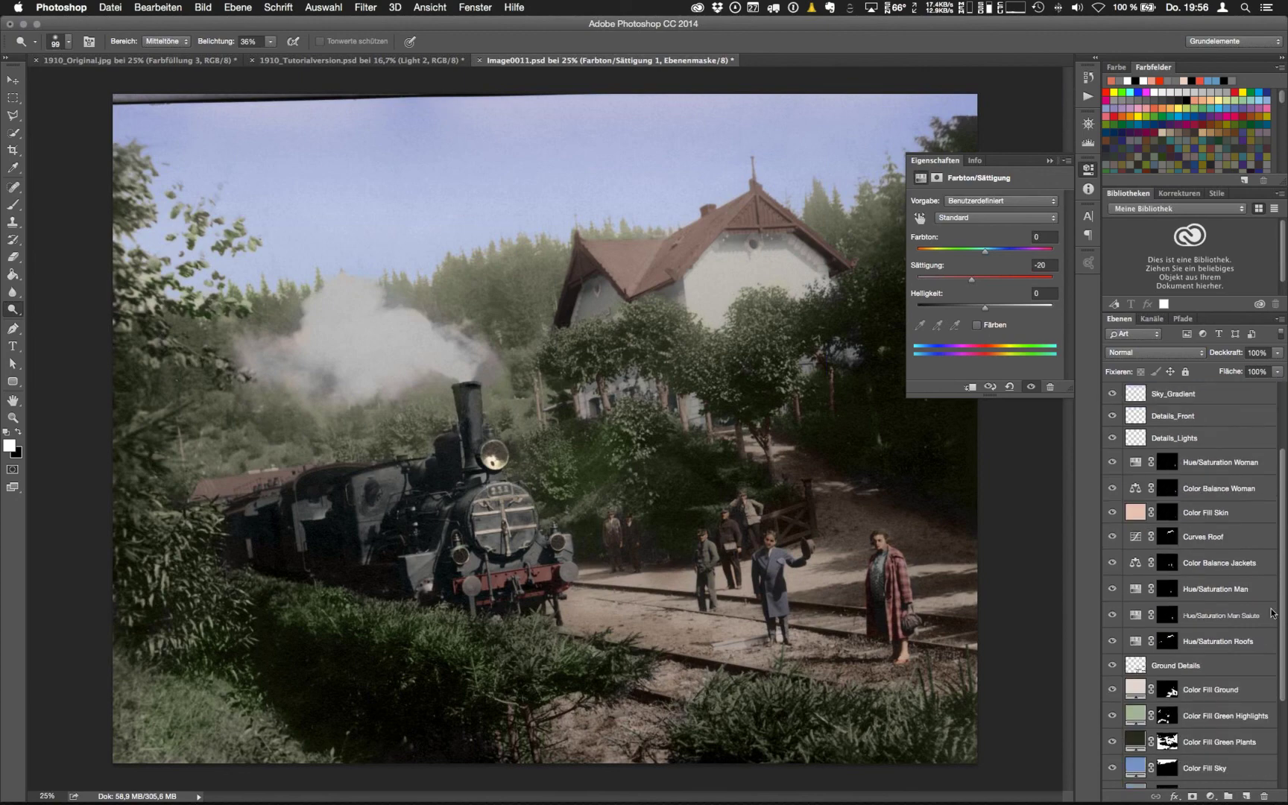
click(1114, 613)
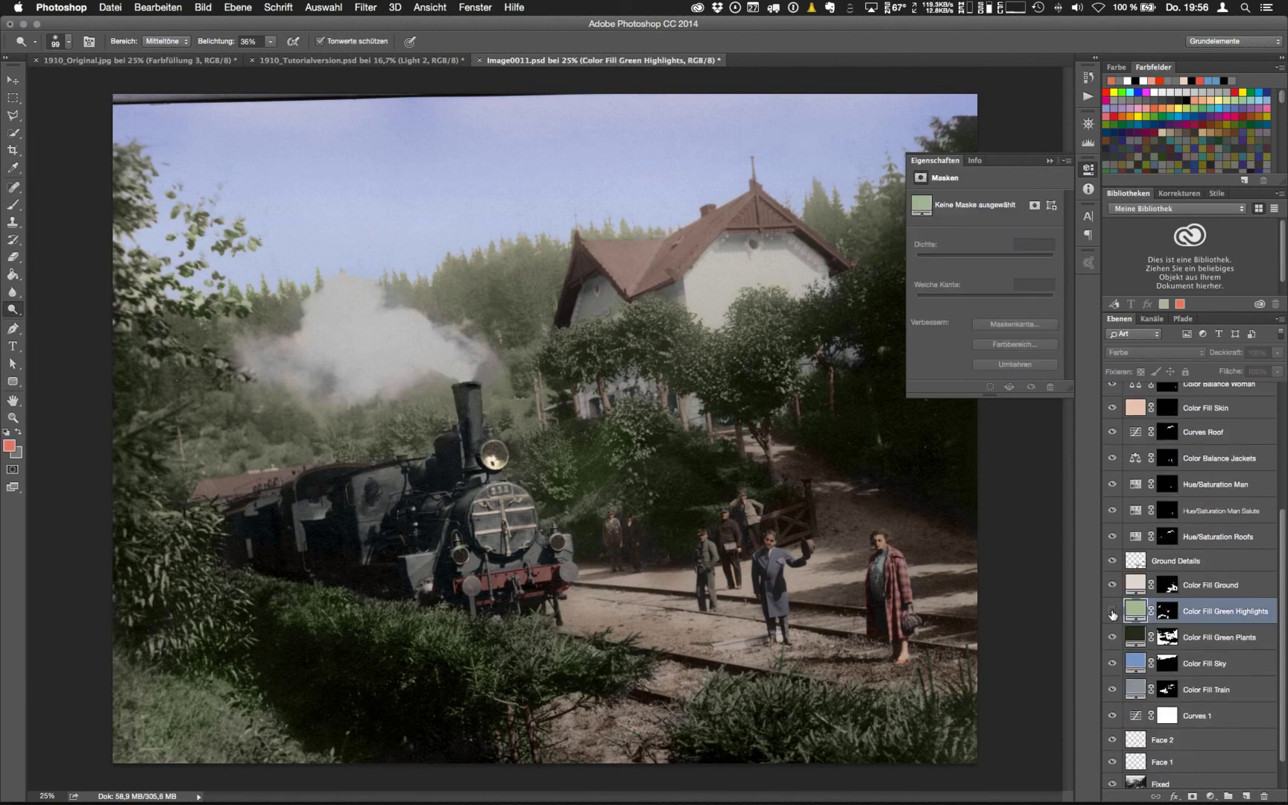
click(1113, 613)
click(1112, 638)
Hide the Farbton/Sättigung 1 layer and turn Color Fill Green Plants and Color Fill Green Highlights back on
click(1281, 396)
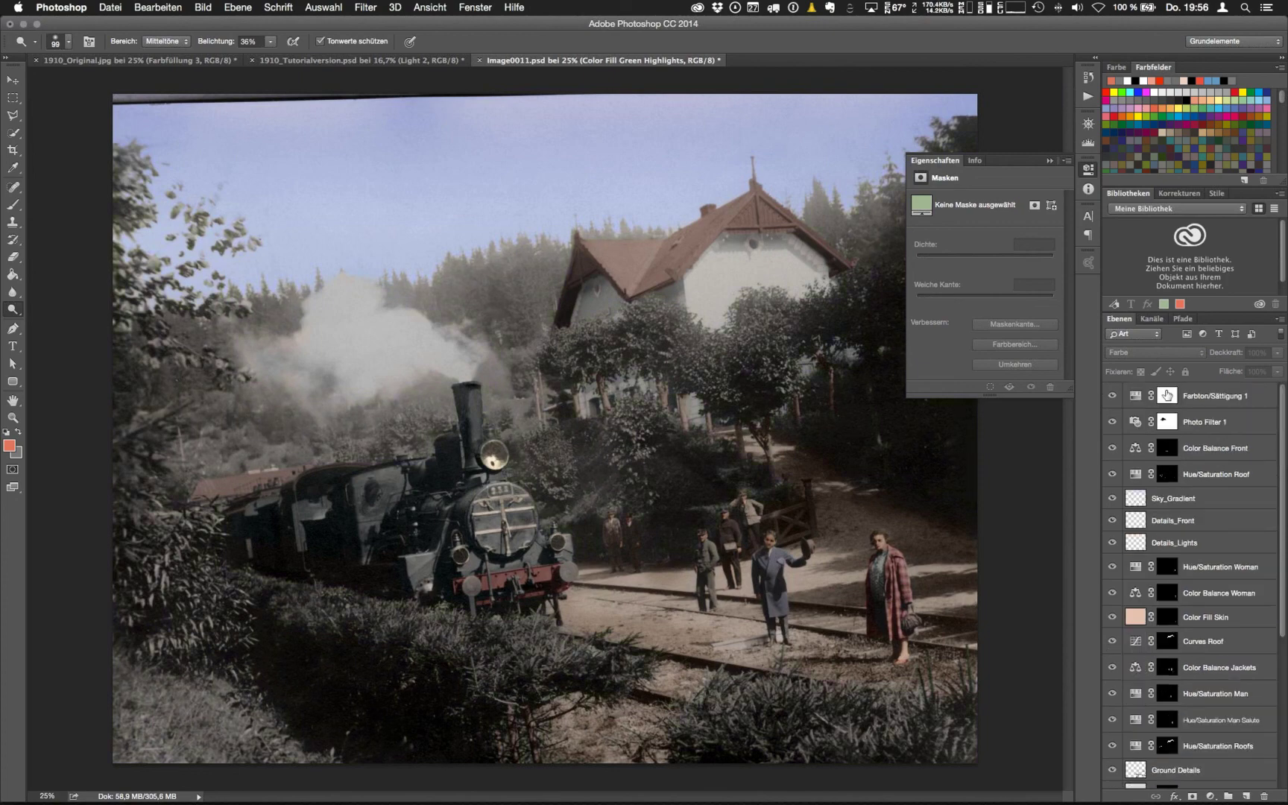
click(1112, 395)
scroll(1282, 501, down, 8)
click(1136, 640)
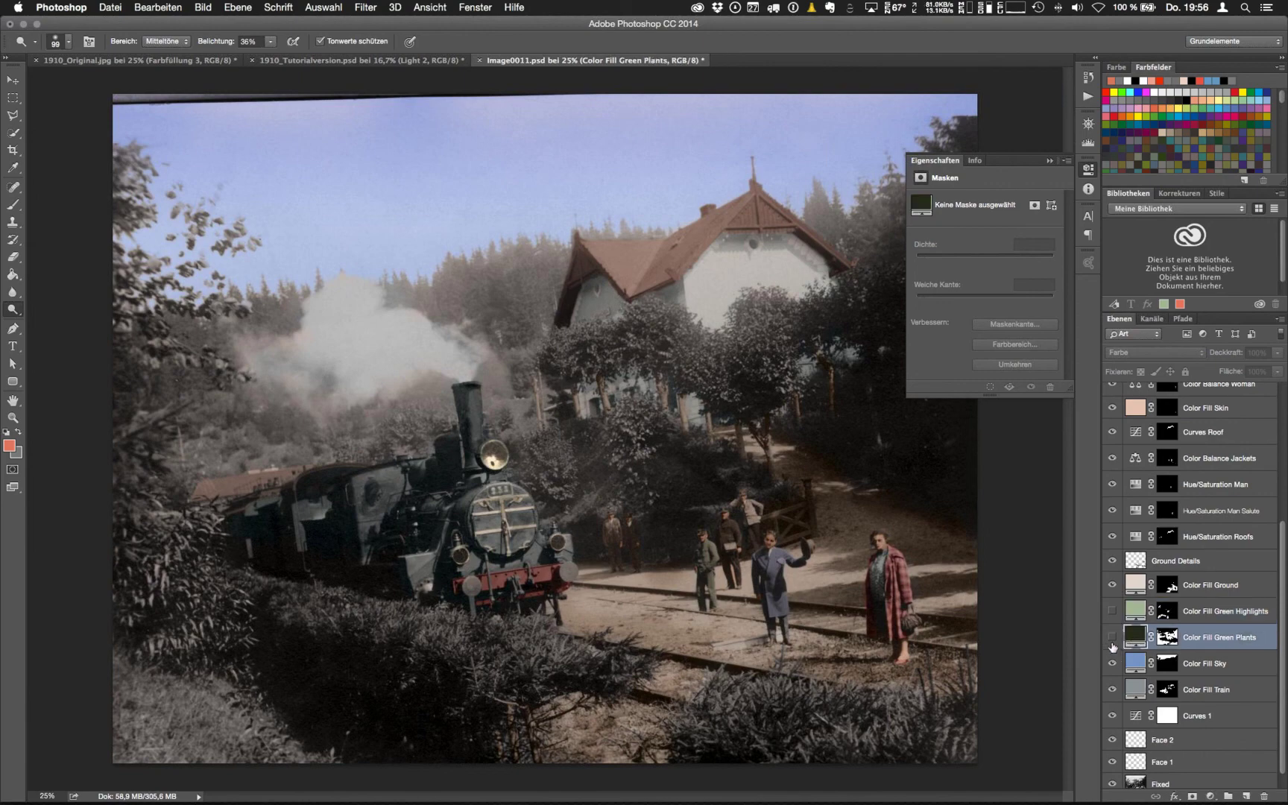
click(1112, 637)
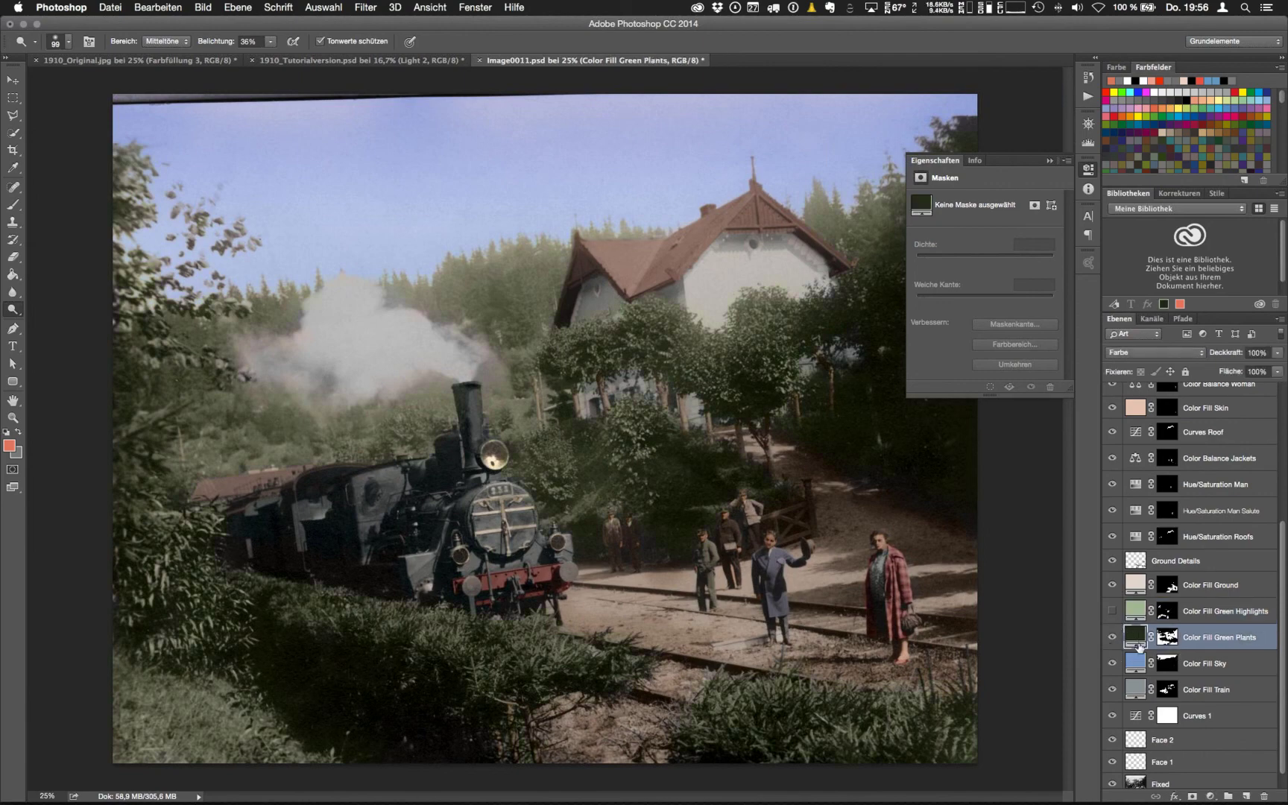
click(1112, 612)
click(1134, 614)
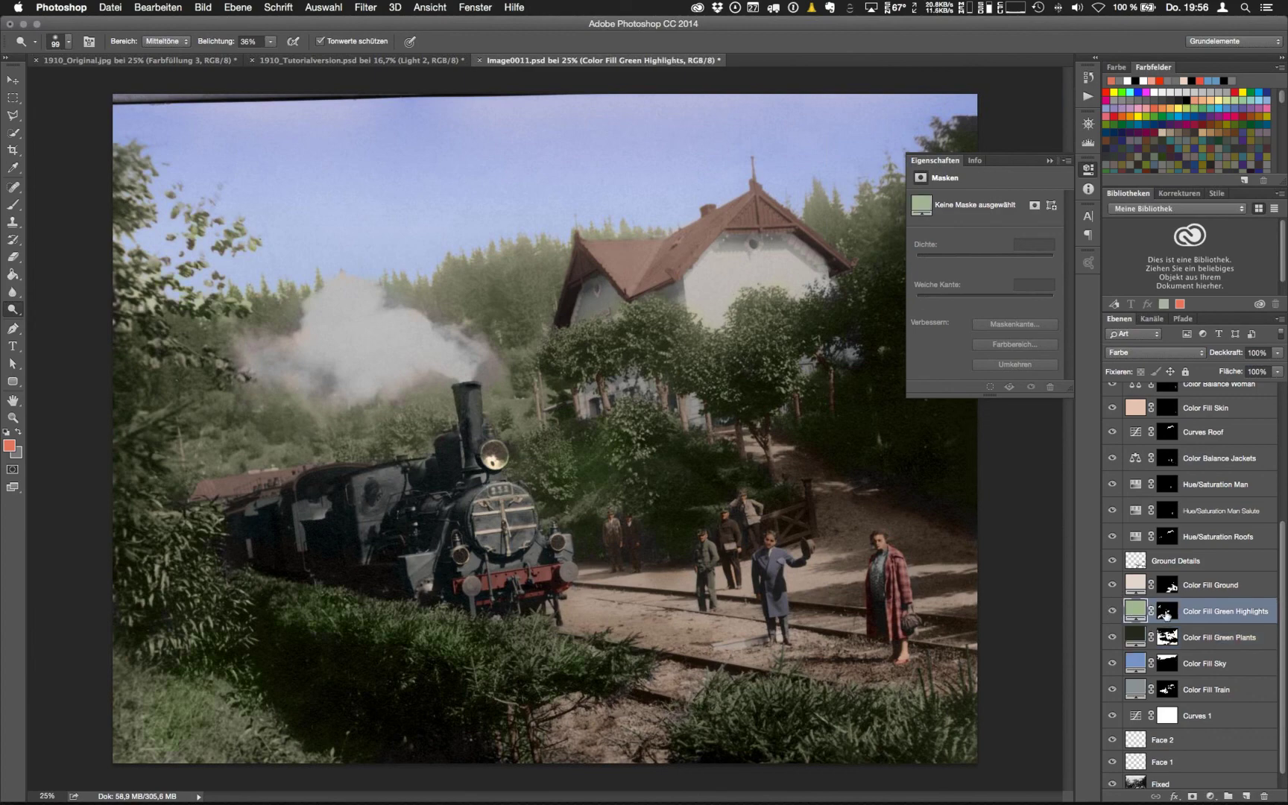
View the layer masks of Color Fill Green Highlights and Color Fill Green Plants on their own, and return to the picture
alt+click(1166, 613)
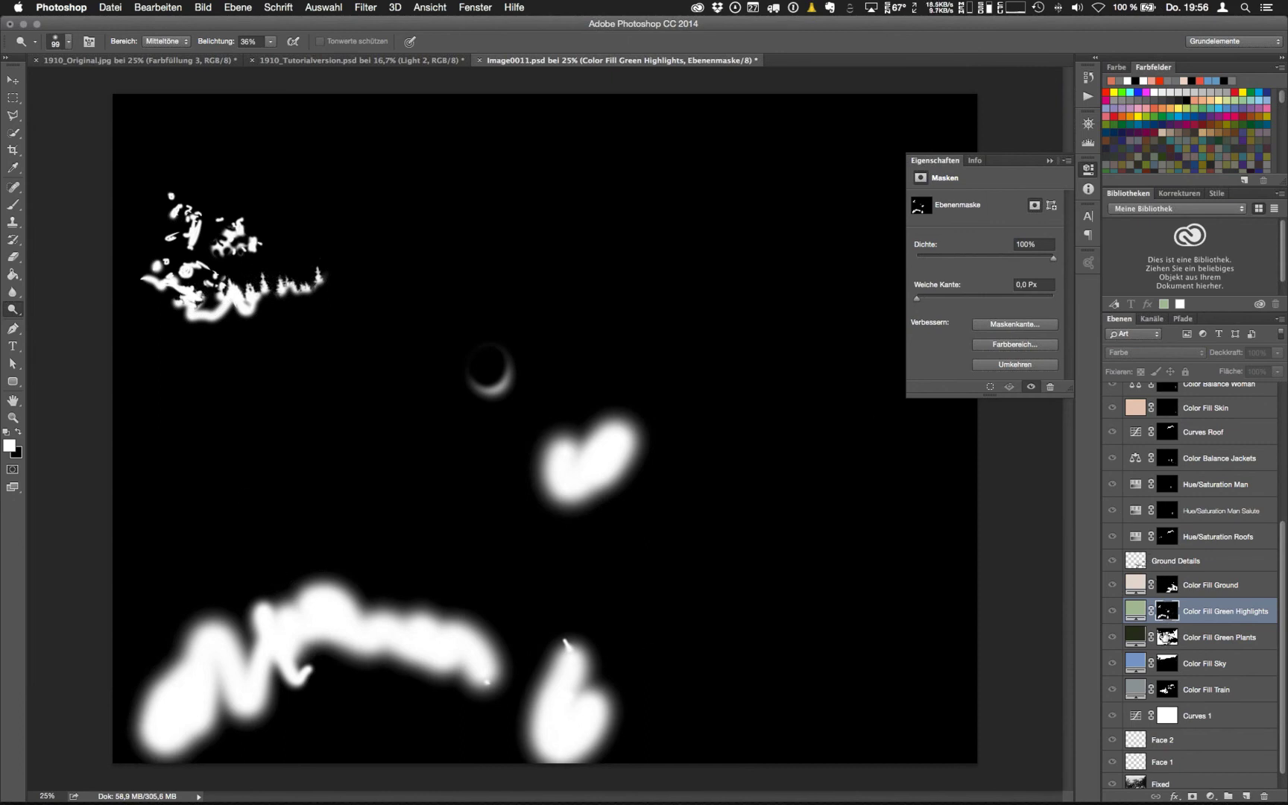
click(1168, 641)
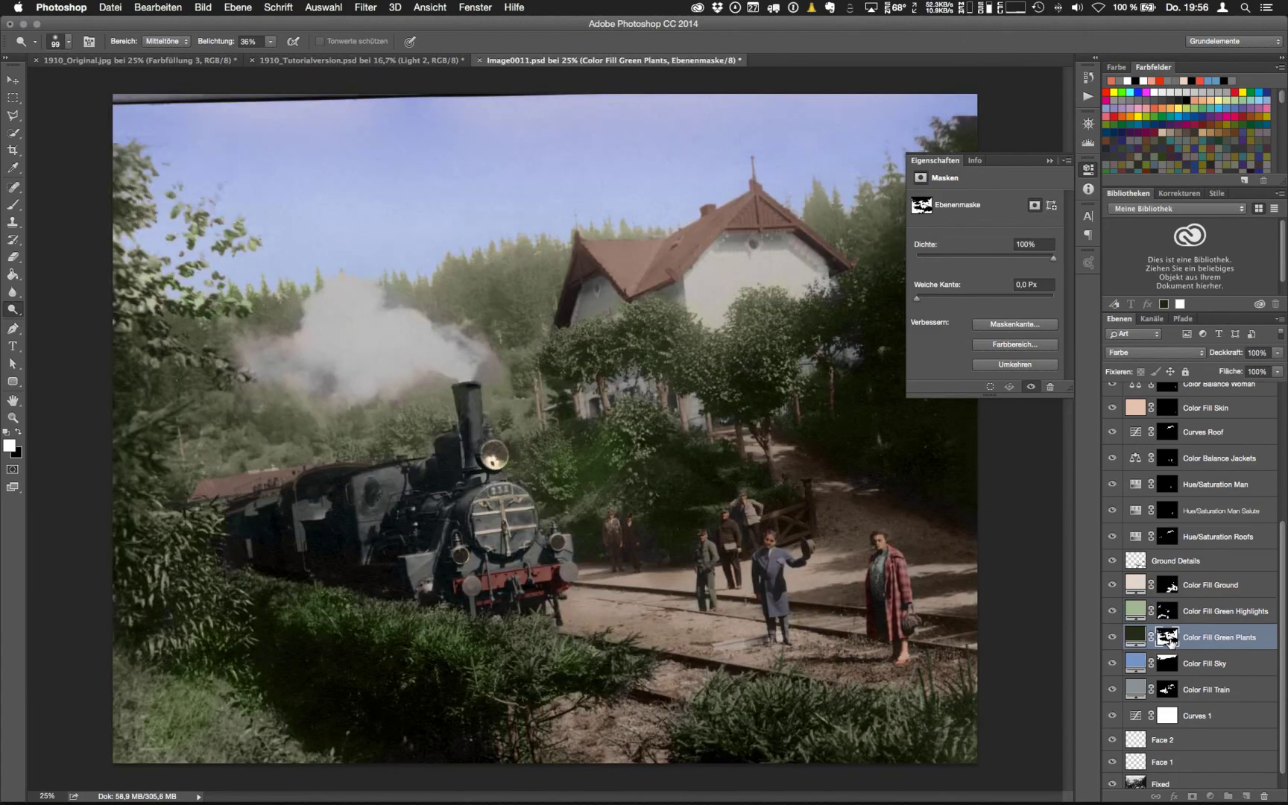
alt+click(1168, 641)
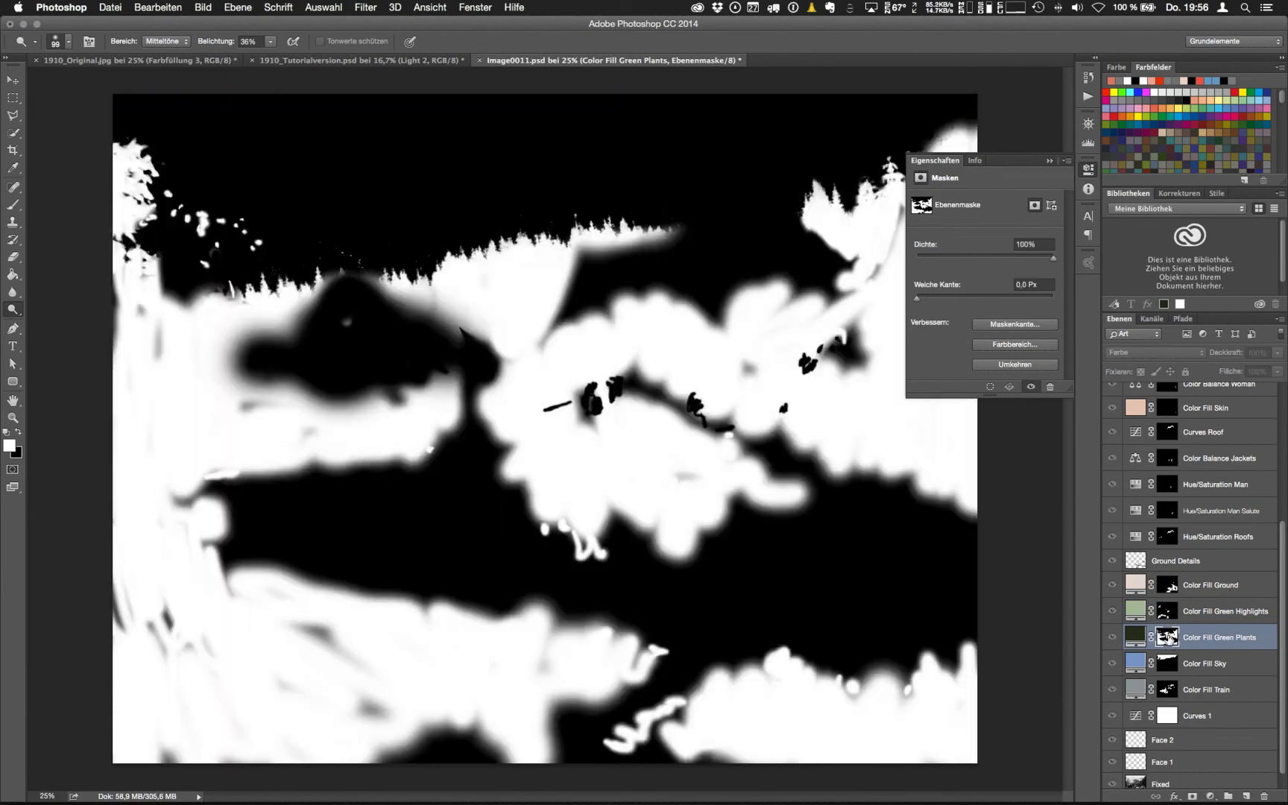
alt+click(1168, 640)
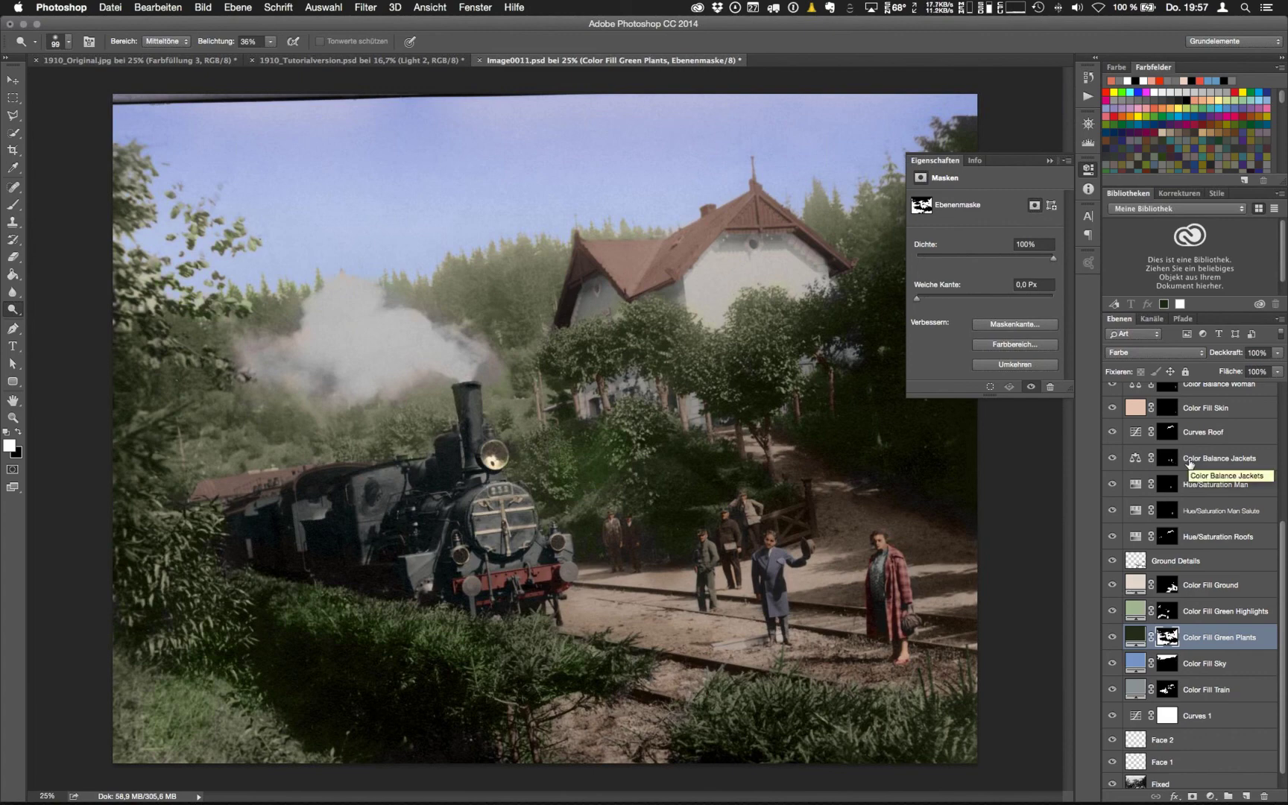
Hide and show the Fixed layer to compare the people beside the track with and without the retouching
scroll(595, 416, up, 5)
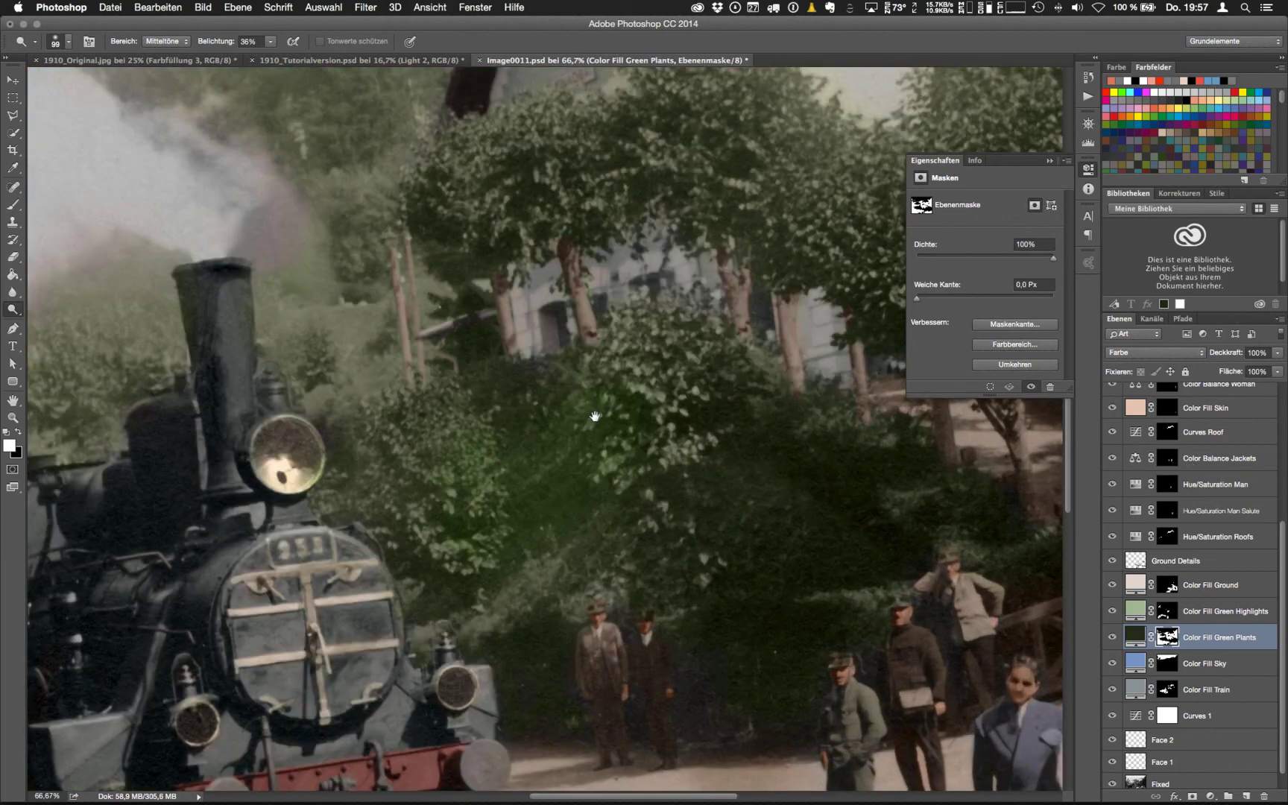
drag(594, 416, 408, 319)
scroll(408, 319, up, 2)
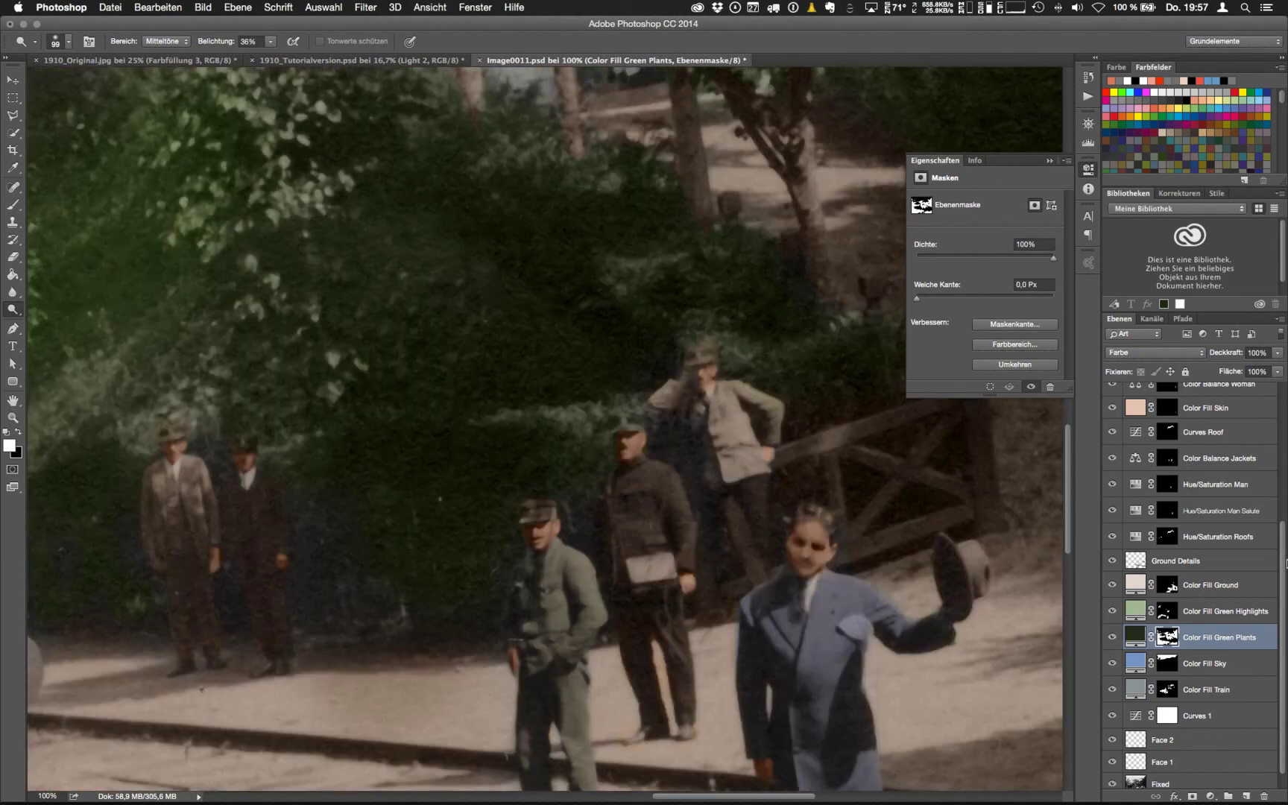
scroll(1284, 630, down, 1)
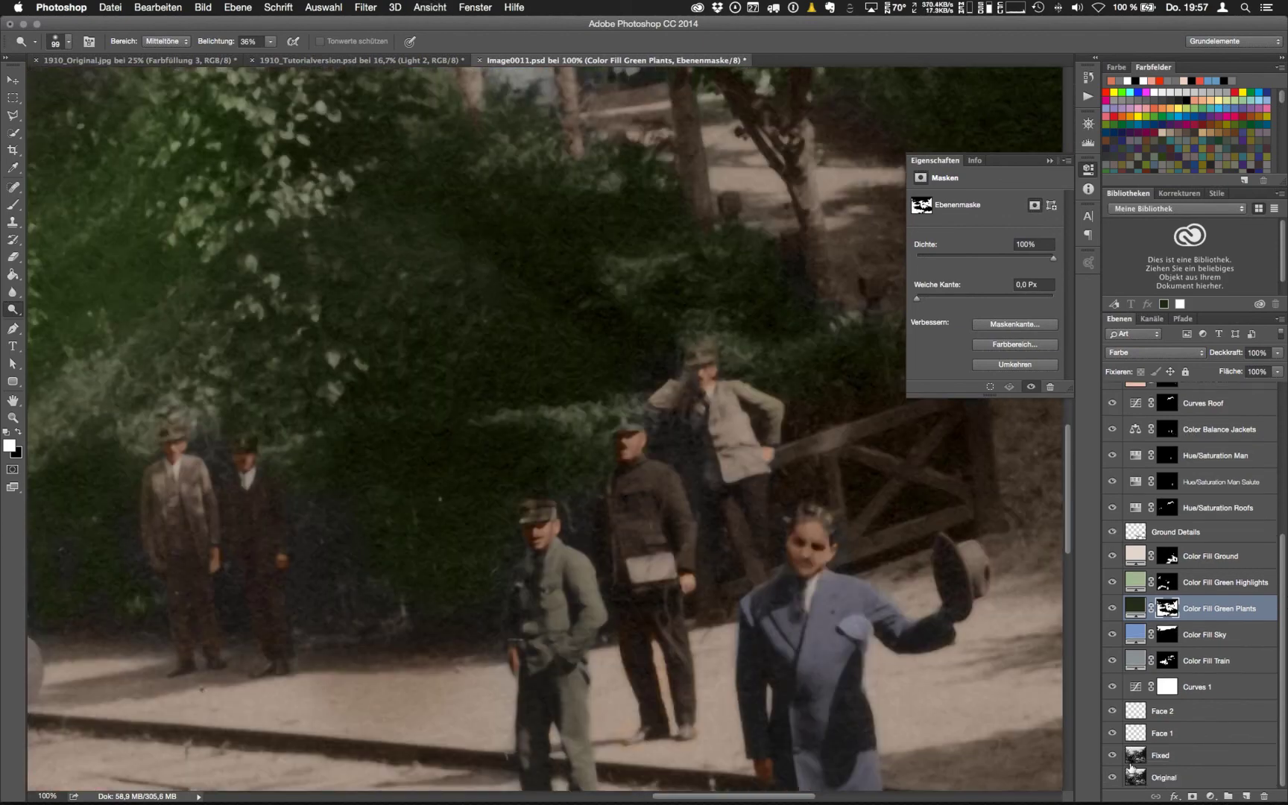
click(1111, 756)
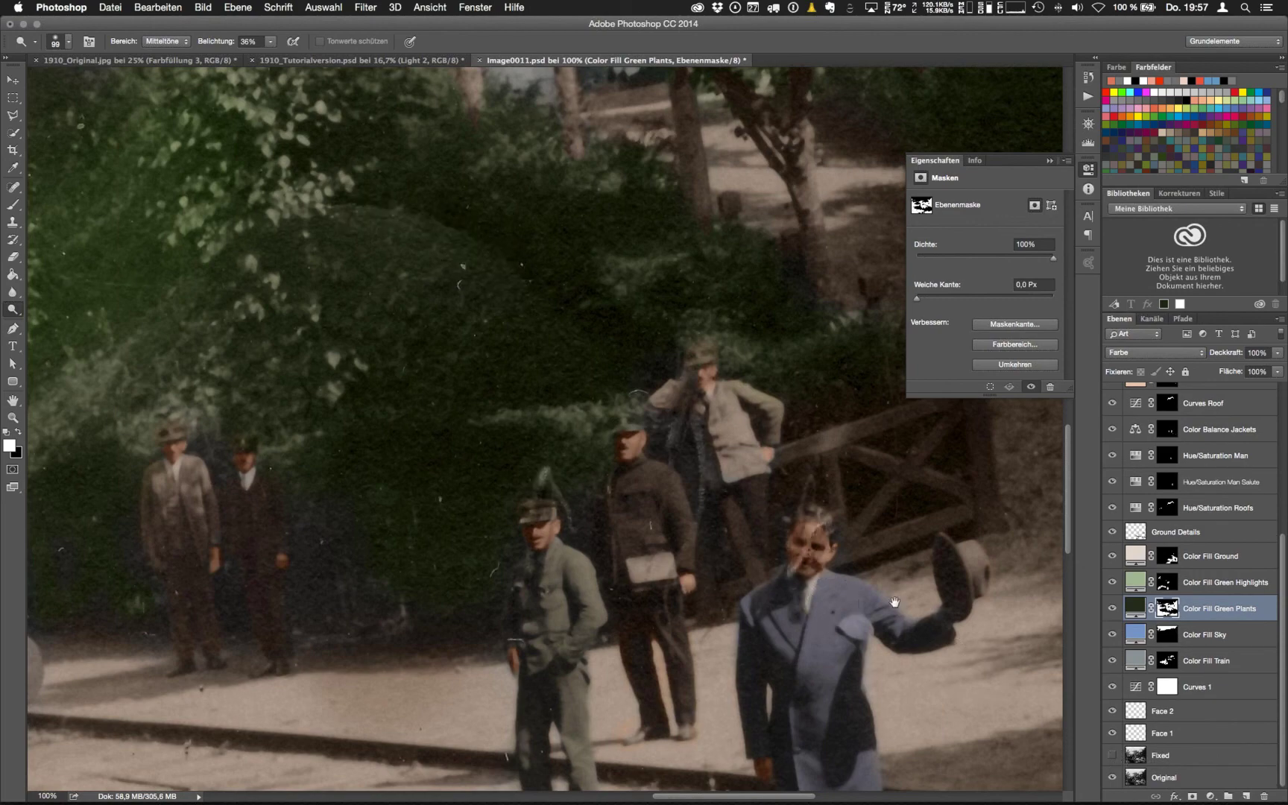
scroll(662, 513, right, 10)
scroll(662, 513, down, 3)
click(1111, 755)
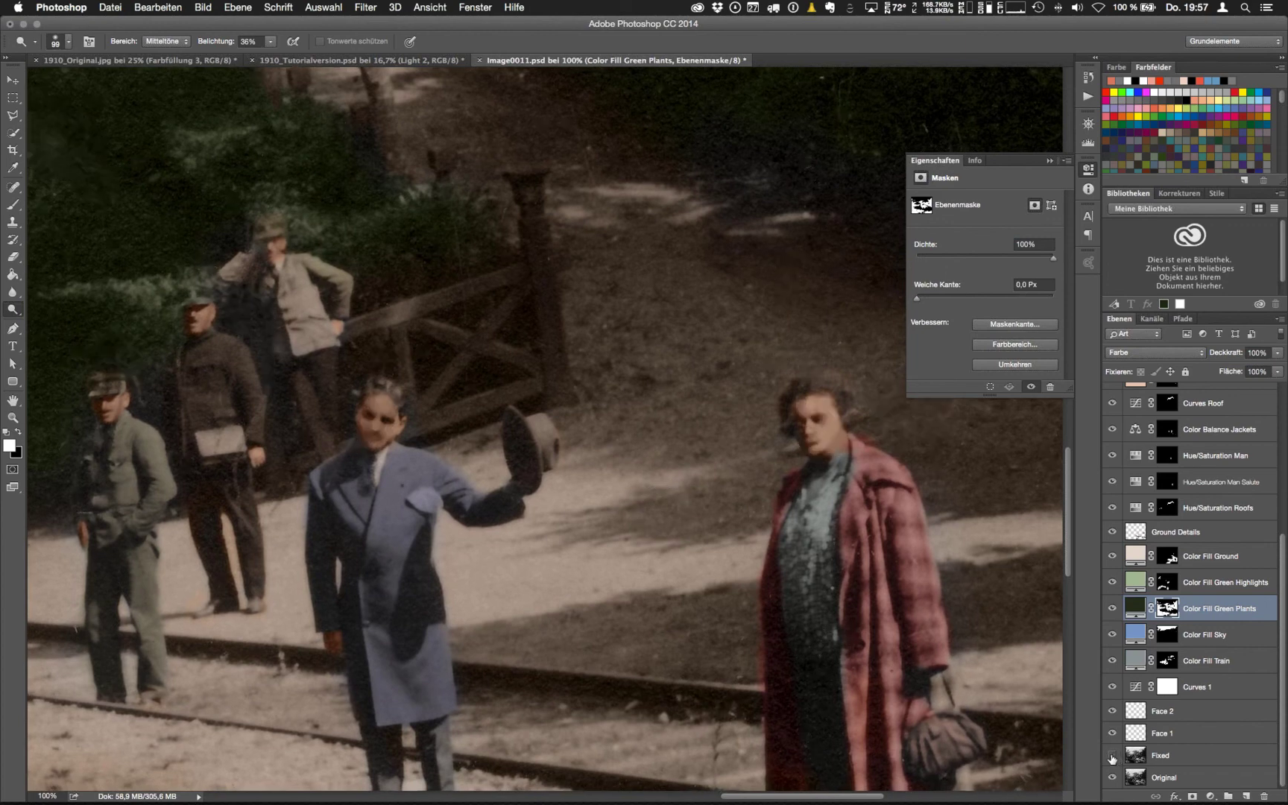
click(1111, 756)
click(1112, 756)
Toggle the Fixed layer's visibility repeatedly to examine the retouching around the men at the wooden fence, leaving it visible
drag(875, 548, 1032, 591)
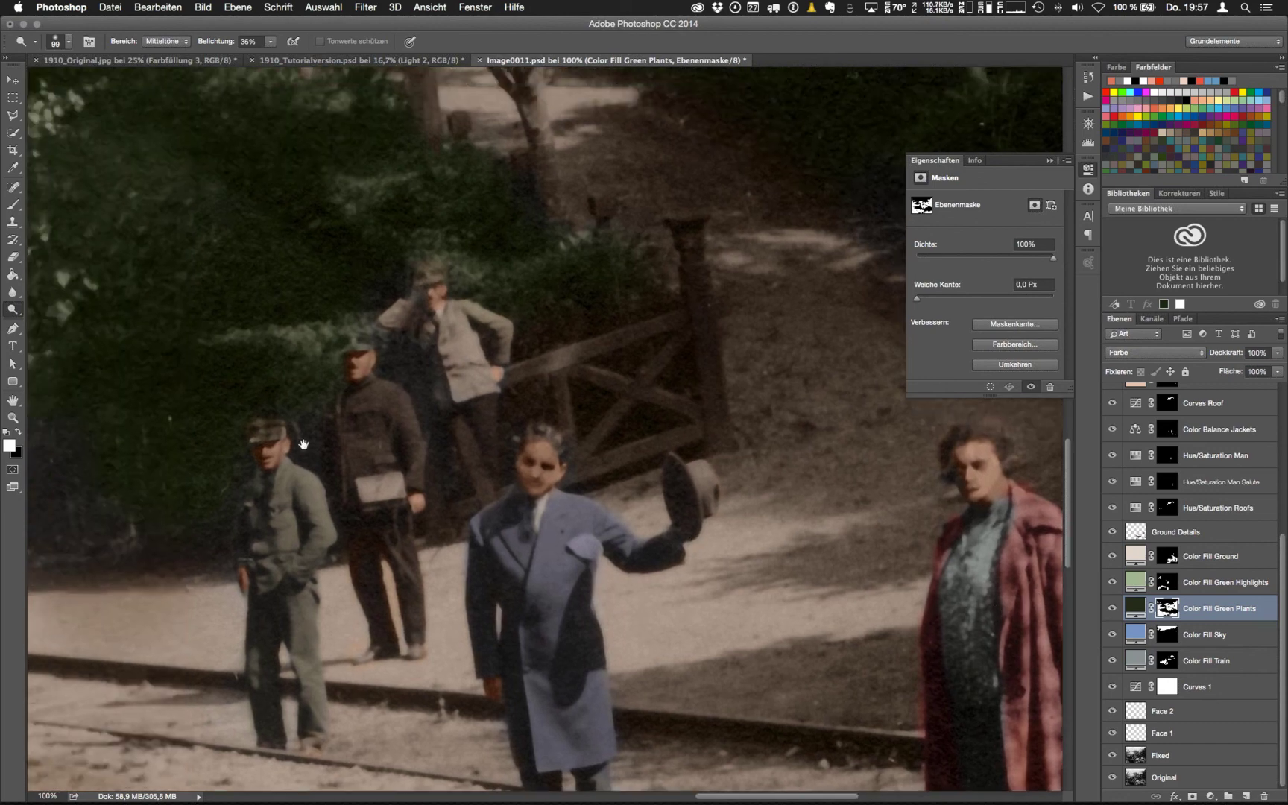
click(1112, 756)
click(1112, 755)
click(1112, 756)
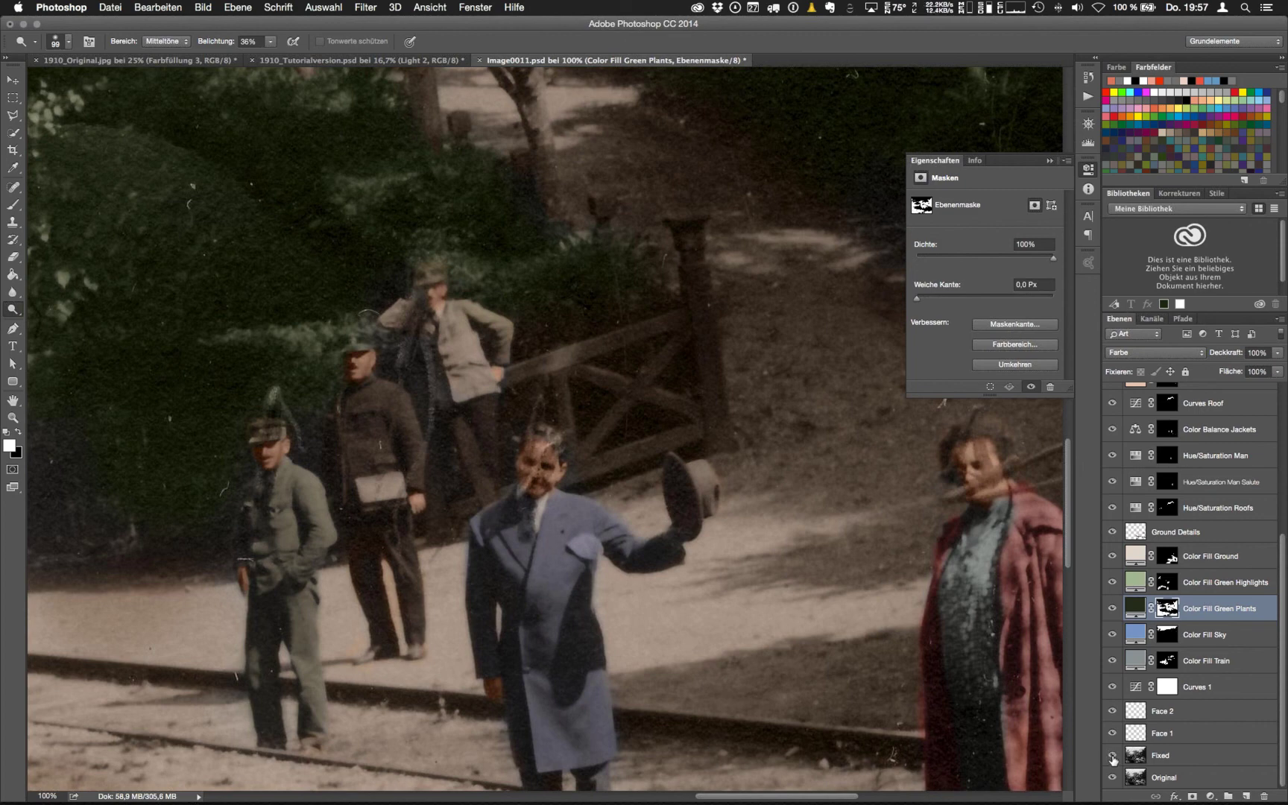
click(1112, 756)
click(1112, 756)
click(1112, 757)
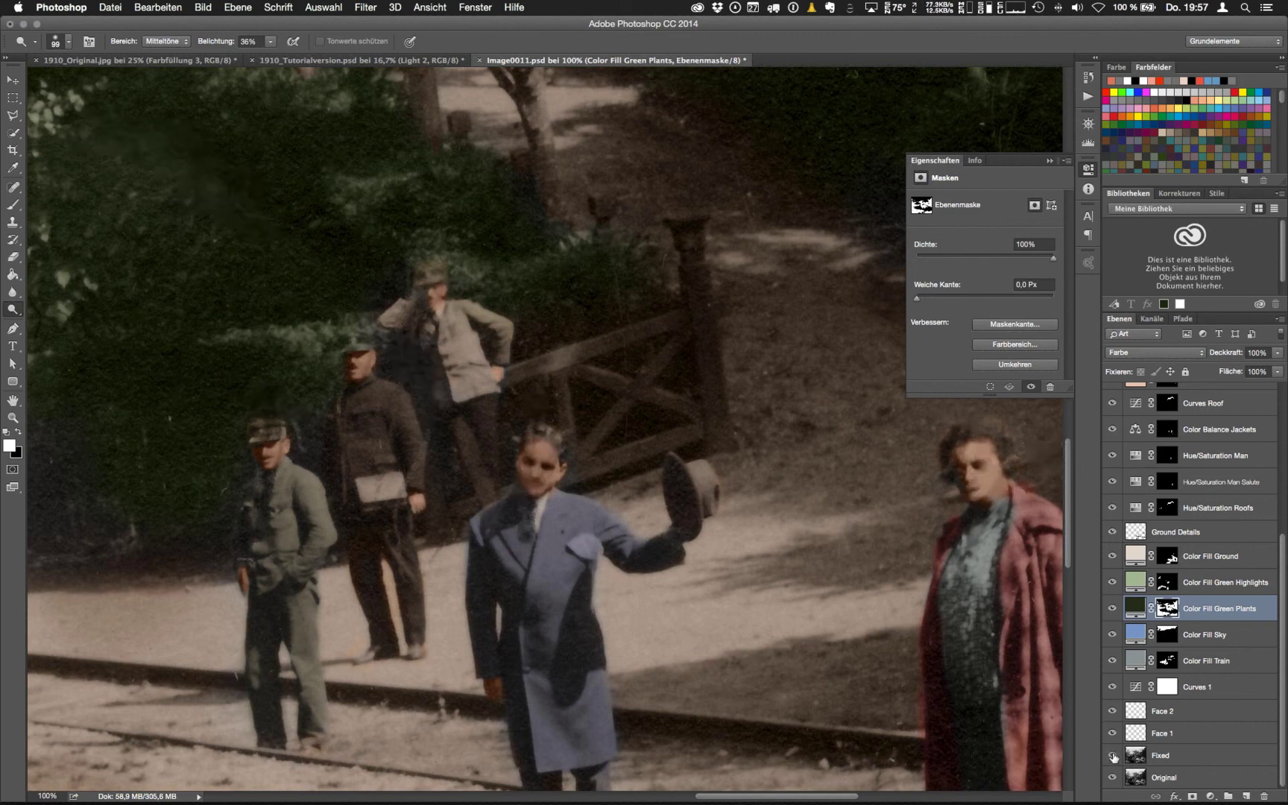
click(1112, 757)
click(1112, 756)
Select the Fixed layer and activate the Smudge tool (Wischfinger-Werkzeug)
key(super+minus)
key(super+minus)
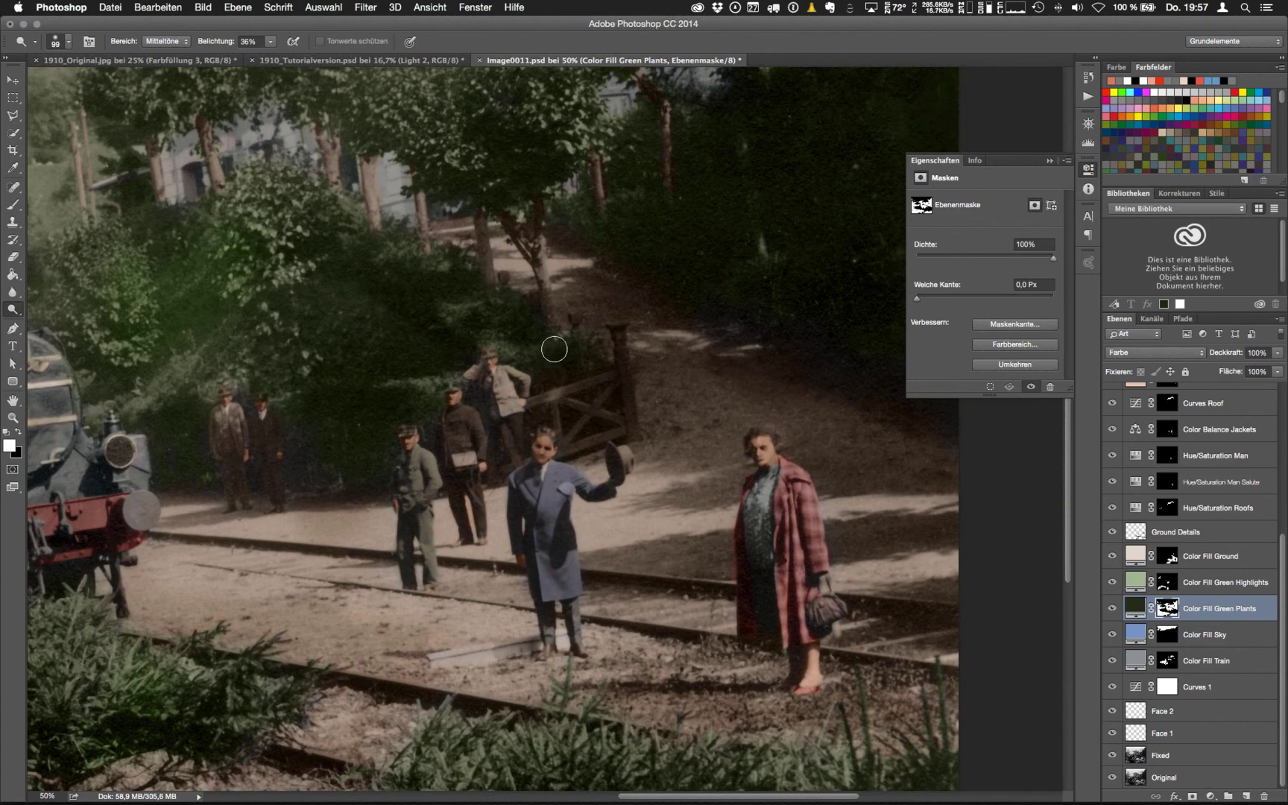
key(super+plus)
key(super+plus)
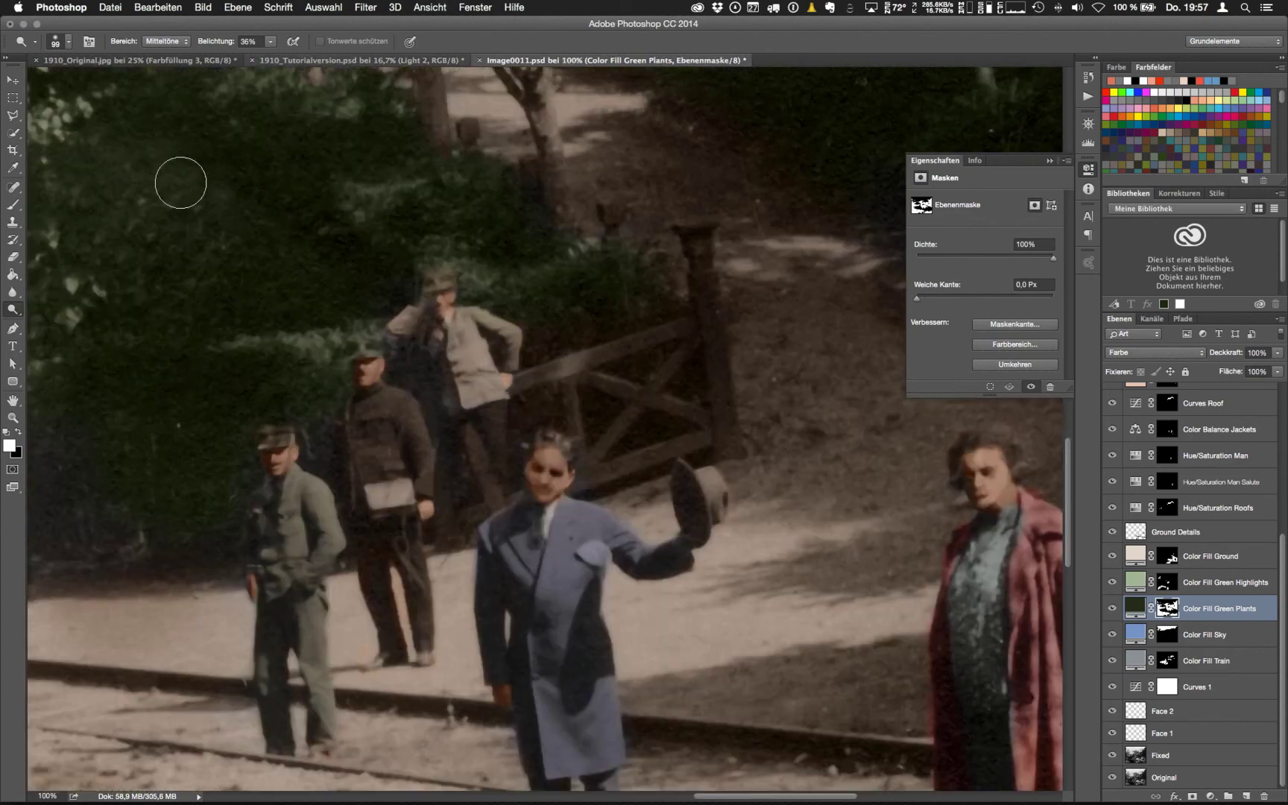
click(1173, 759)
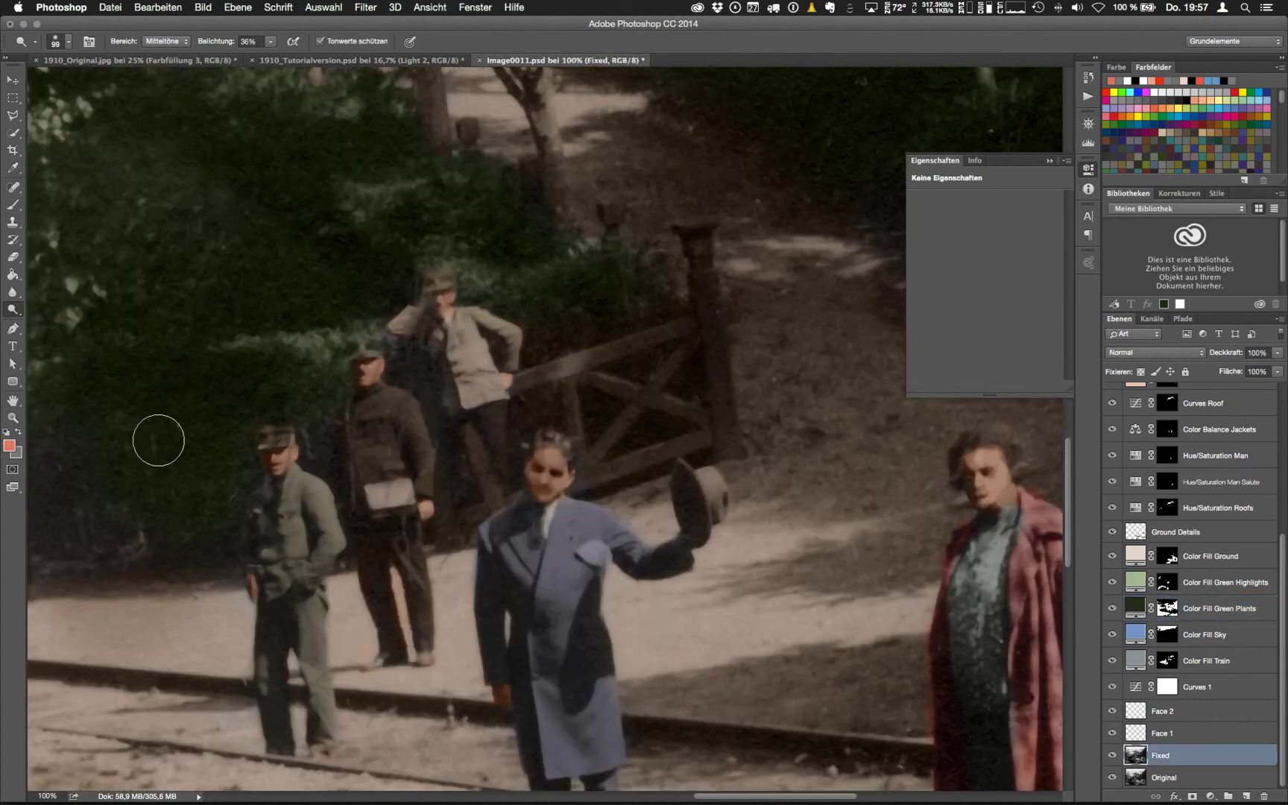
click(13, 291)
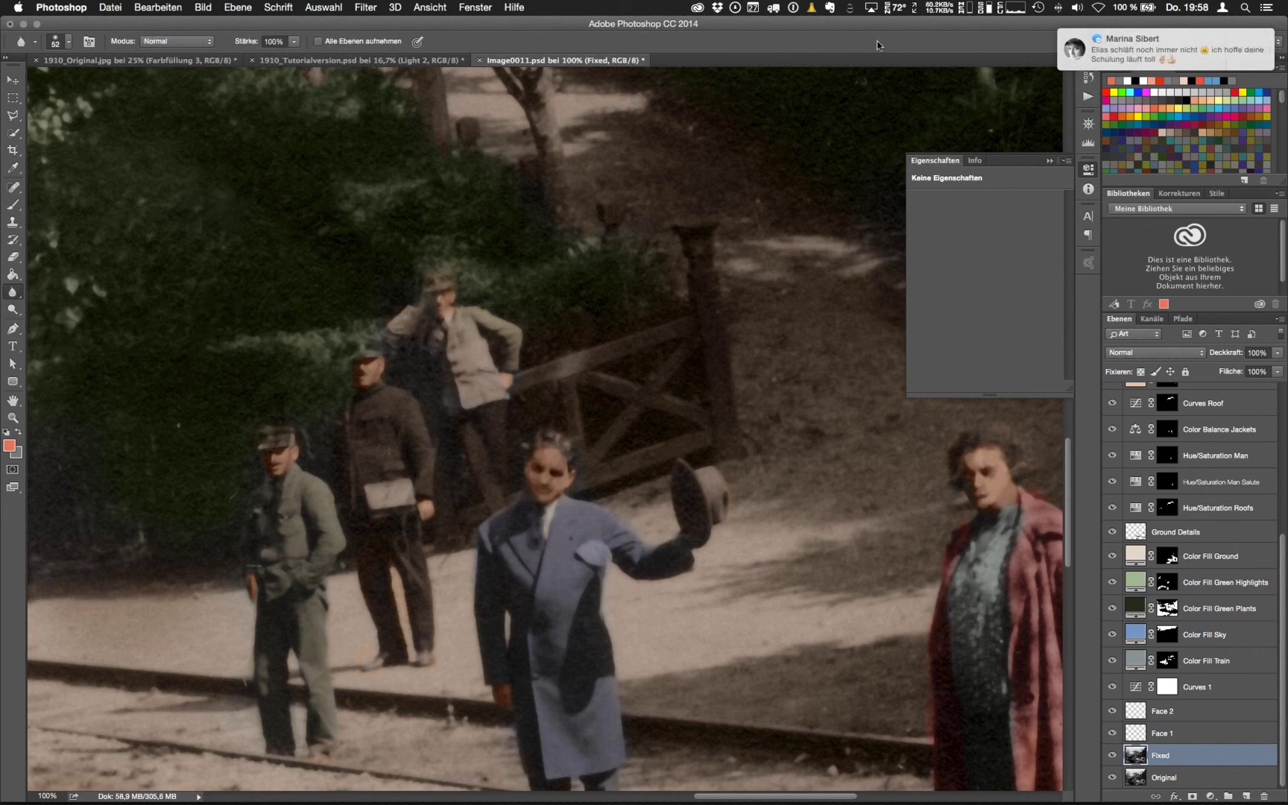
click(15, 309)
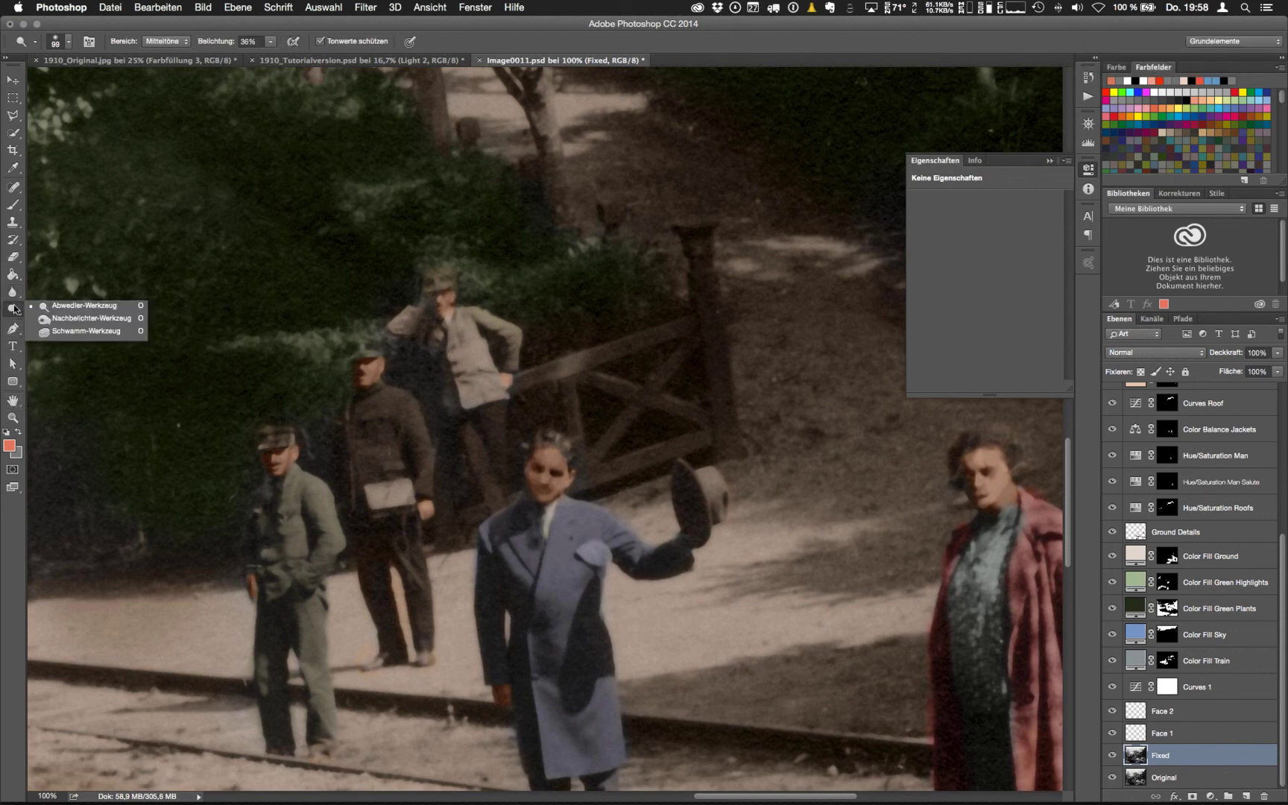
click(12, 292)
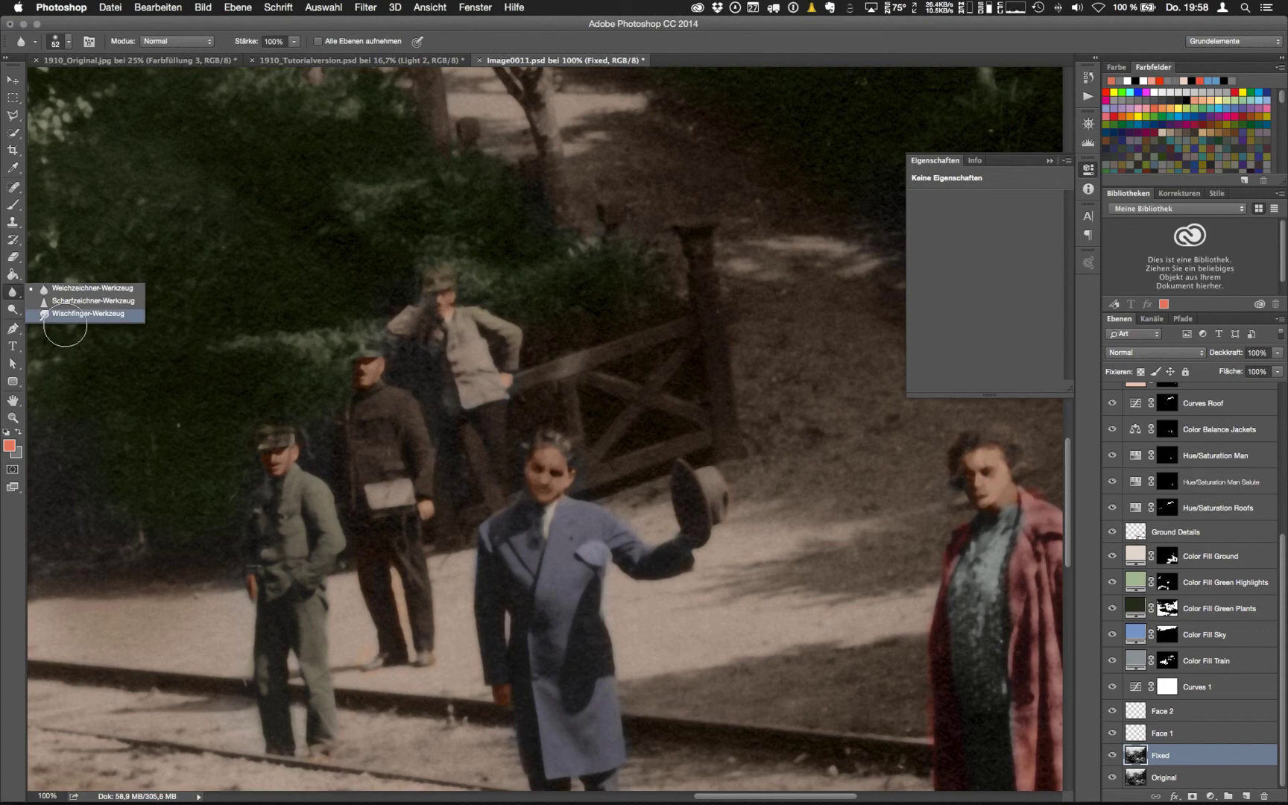
click(82, 313)
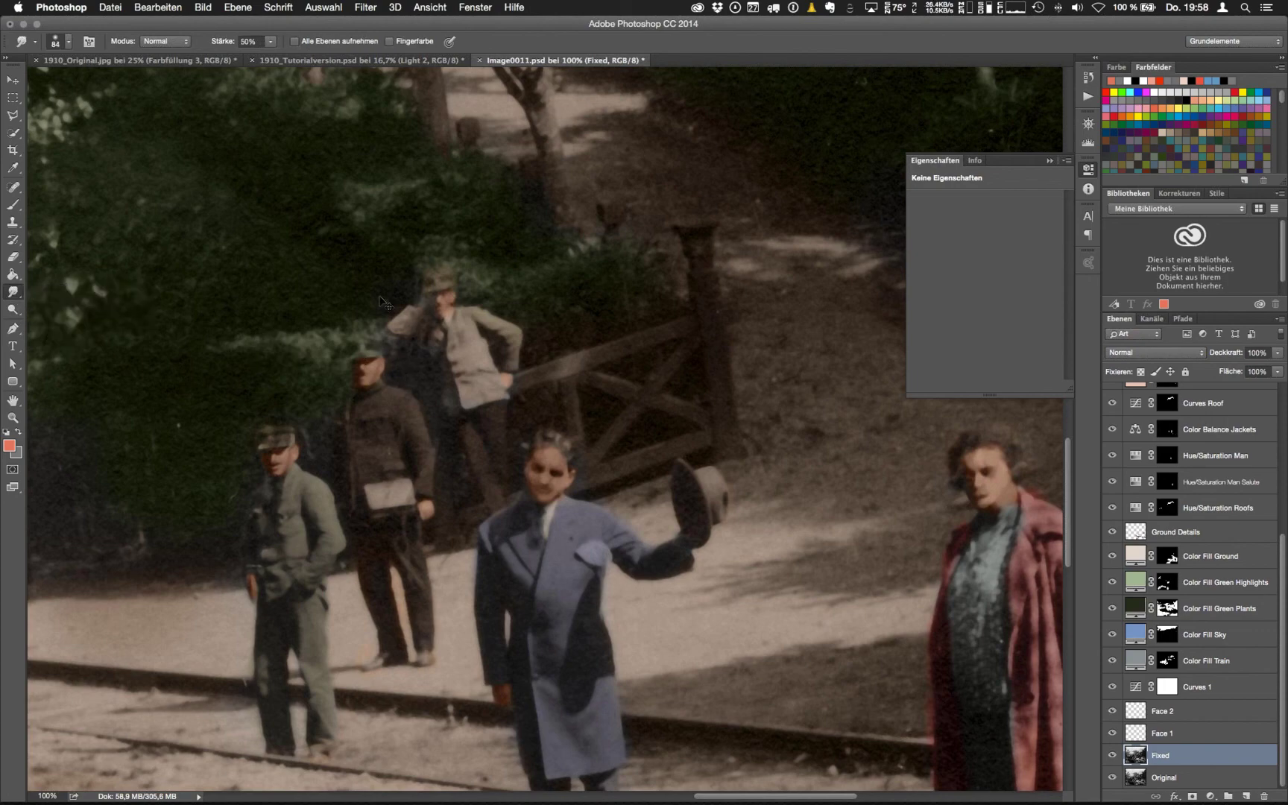
Set the Smudge brush size to 17 px and smear the face of the man in the dark jacket with the shoulder bag
key(ctrl+plus)
key(ctrl+plus)
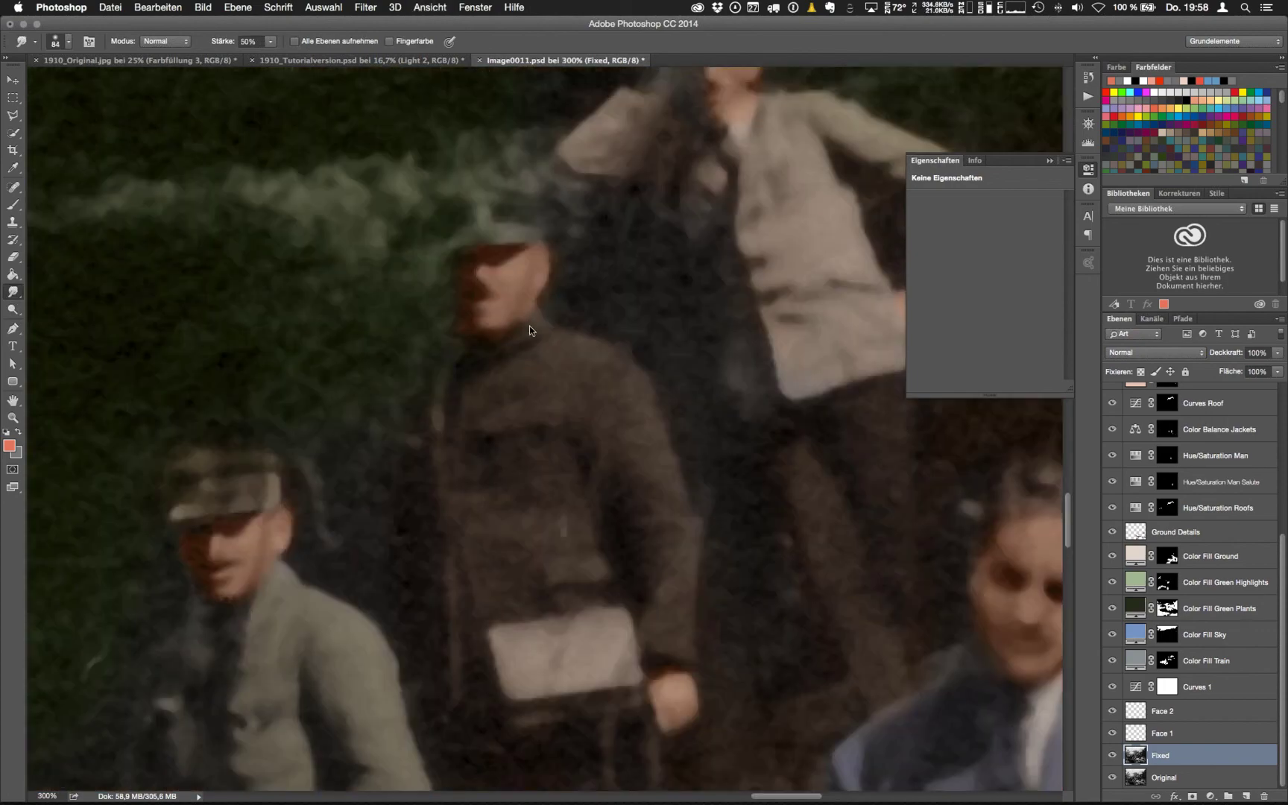
right_click(529, 330)
drag(630, 357, 610, 357)
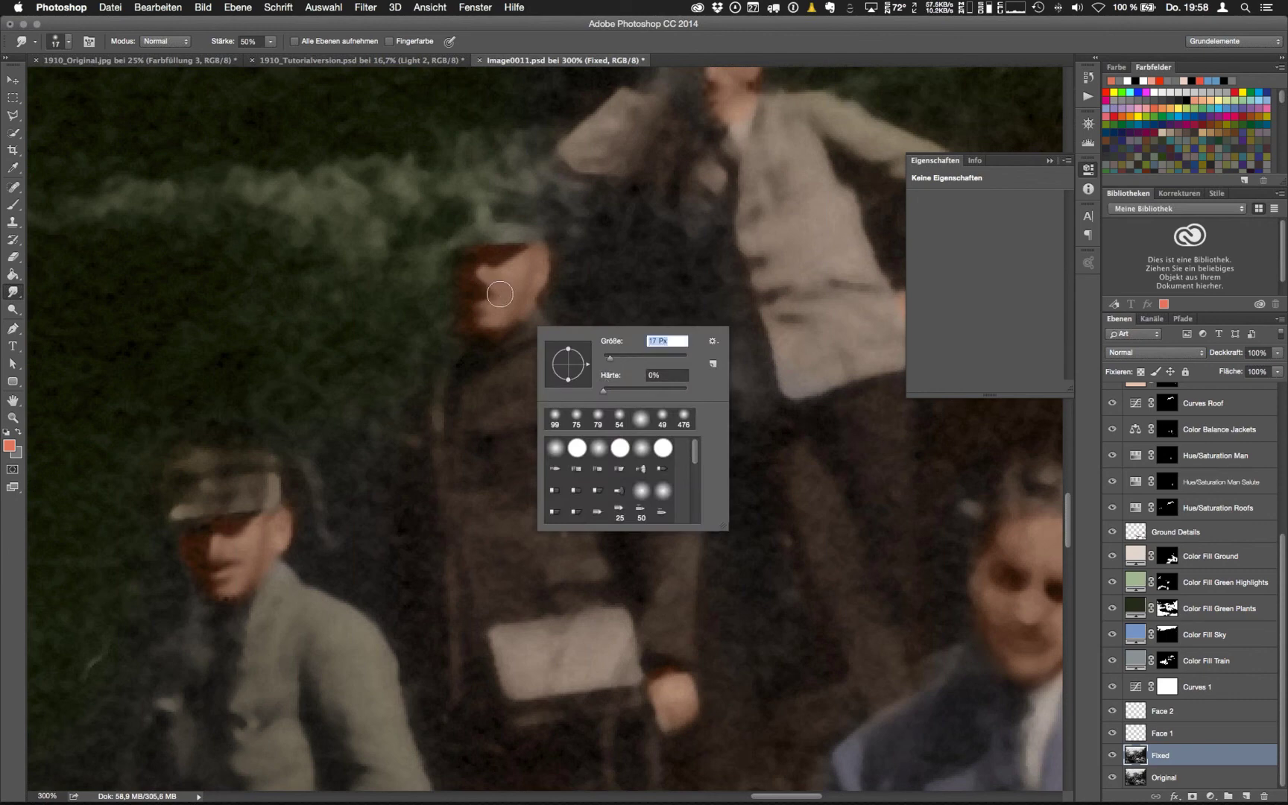
mouse_move(501, 293)
mouse_down()
mouse_move(486, 295)
mouse_move(510, 284)
mouse_up()
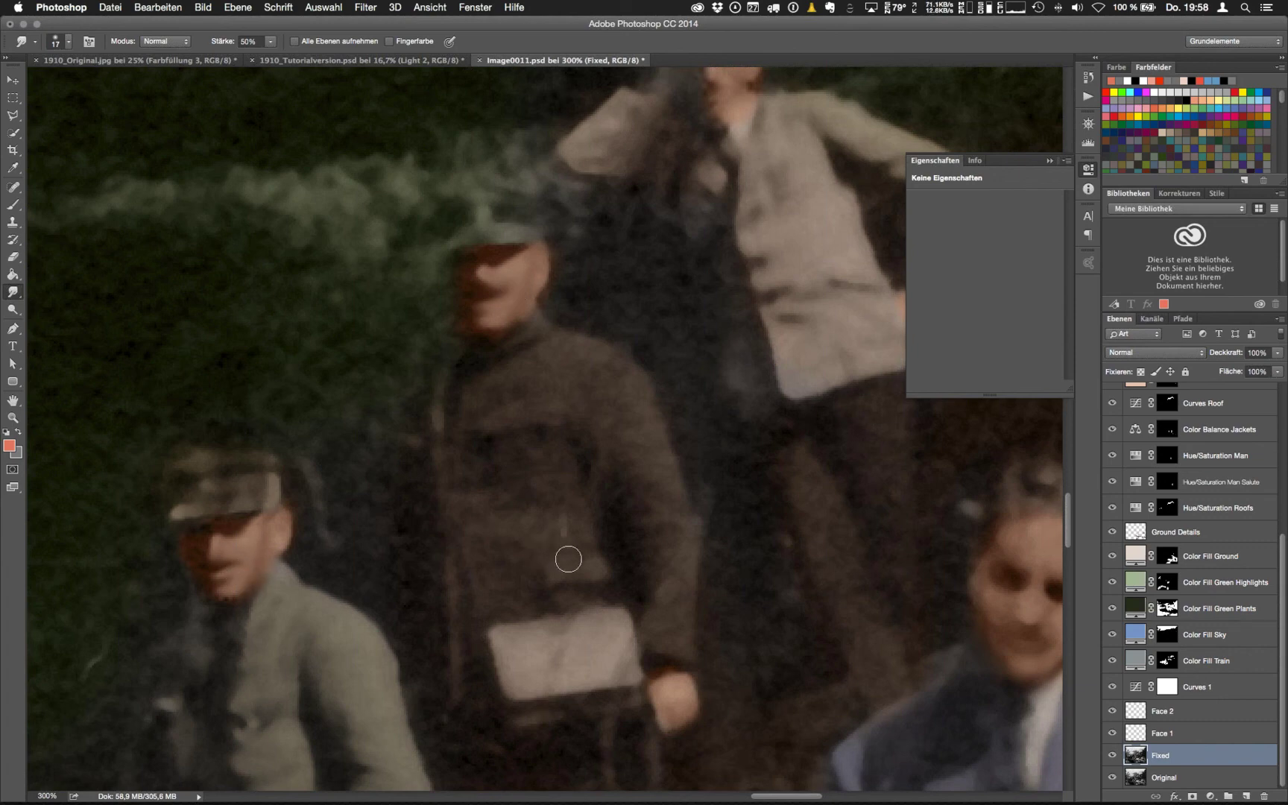
scroll(541, 386, down, 5)
scroll(739, 437, down, 1)
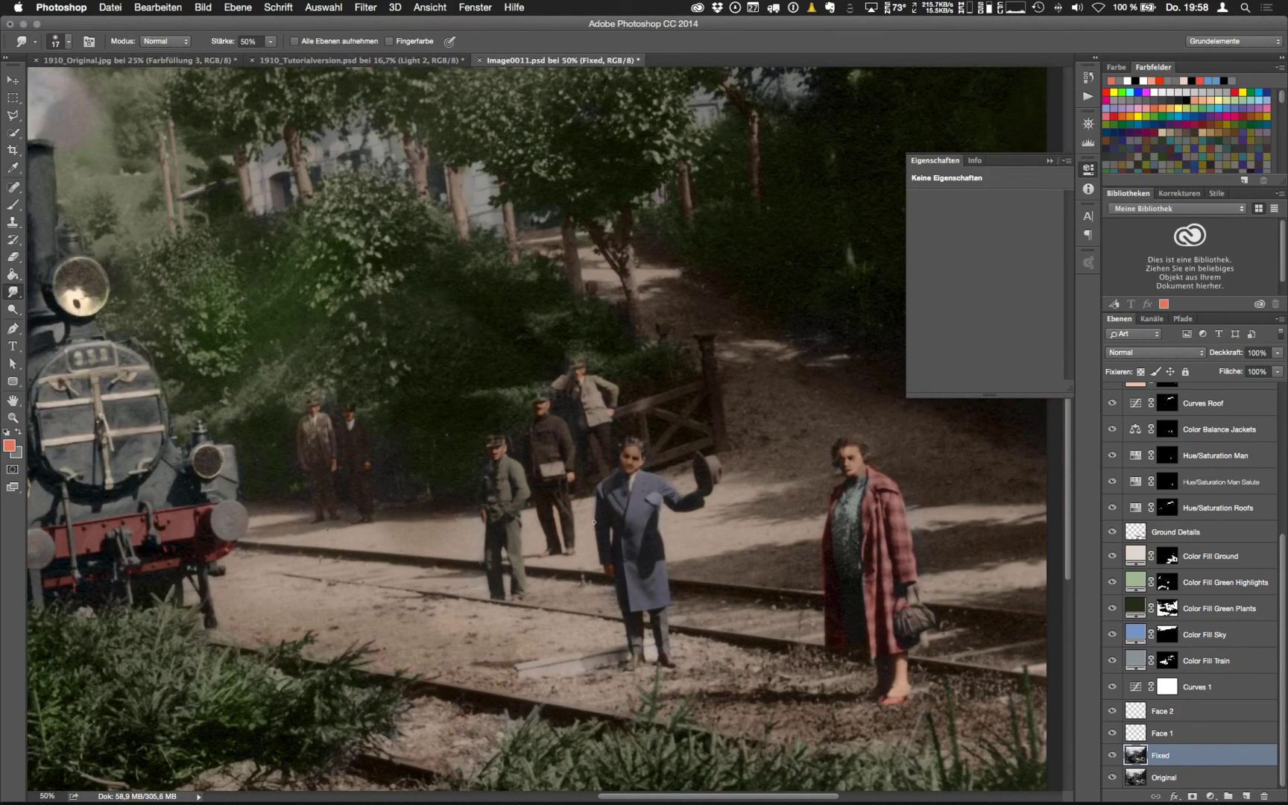
key(super+0)
key(super+minus)
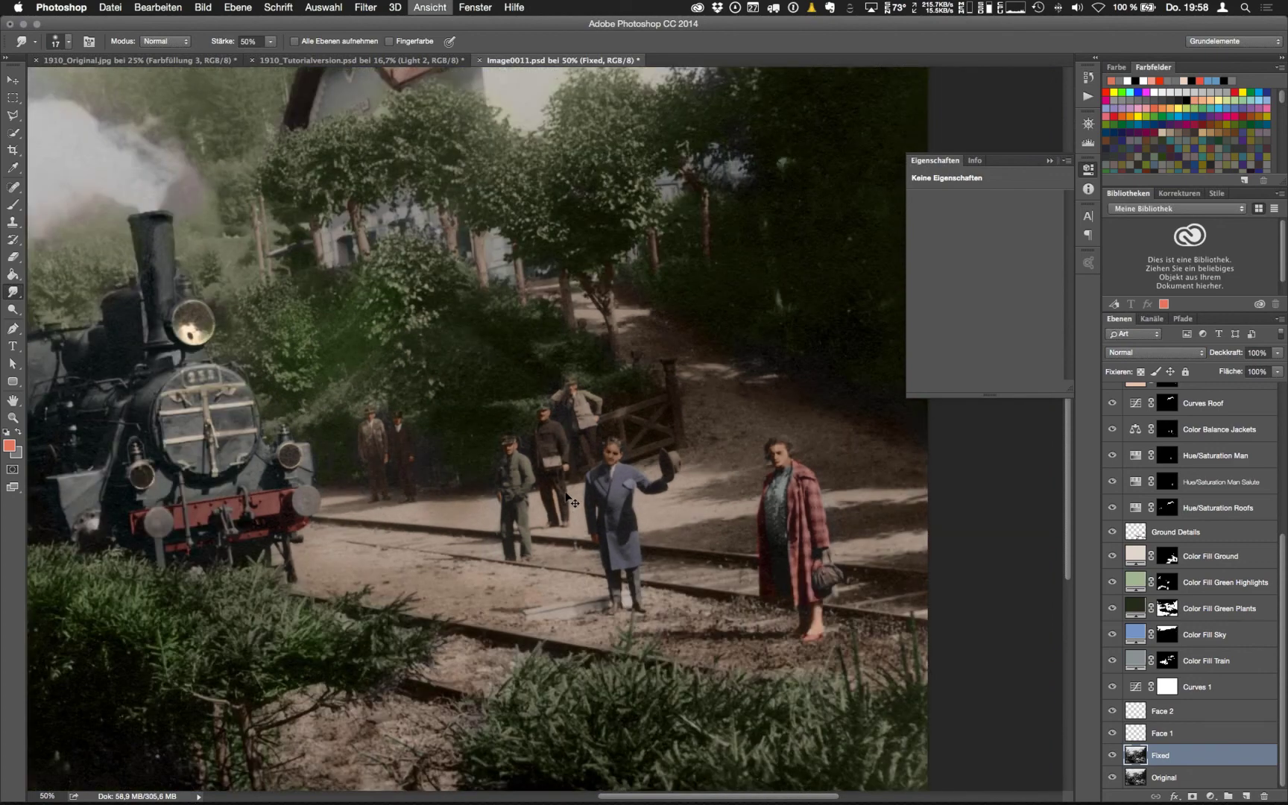
Switch to Keynote, select the second slide titled Danke and start playing the presentation
key(super+Tab)
key(super+Tab)
key(super+Tab)
key(super+Tab)
key(super+Tab)
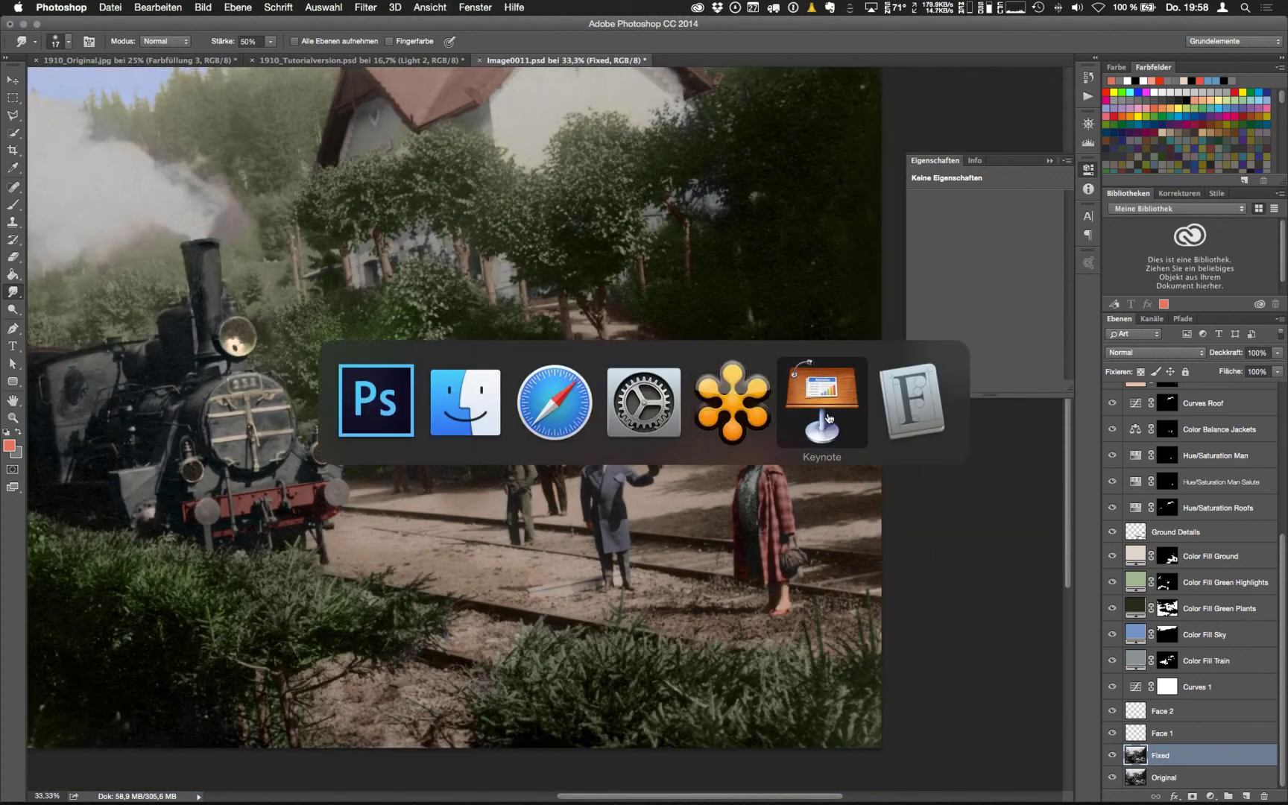
key(Down)
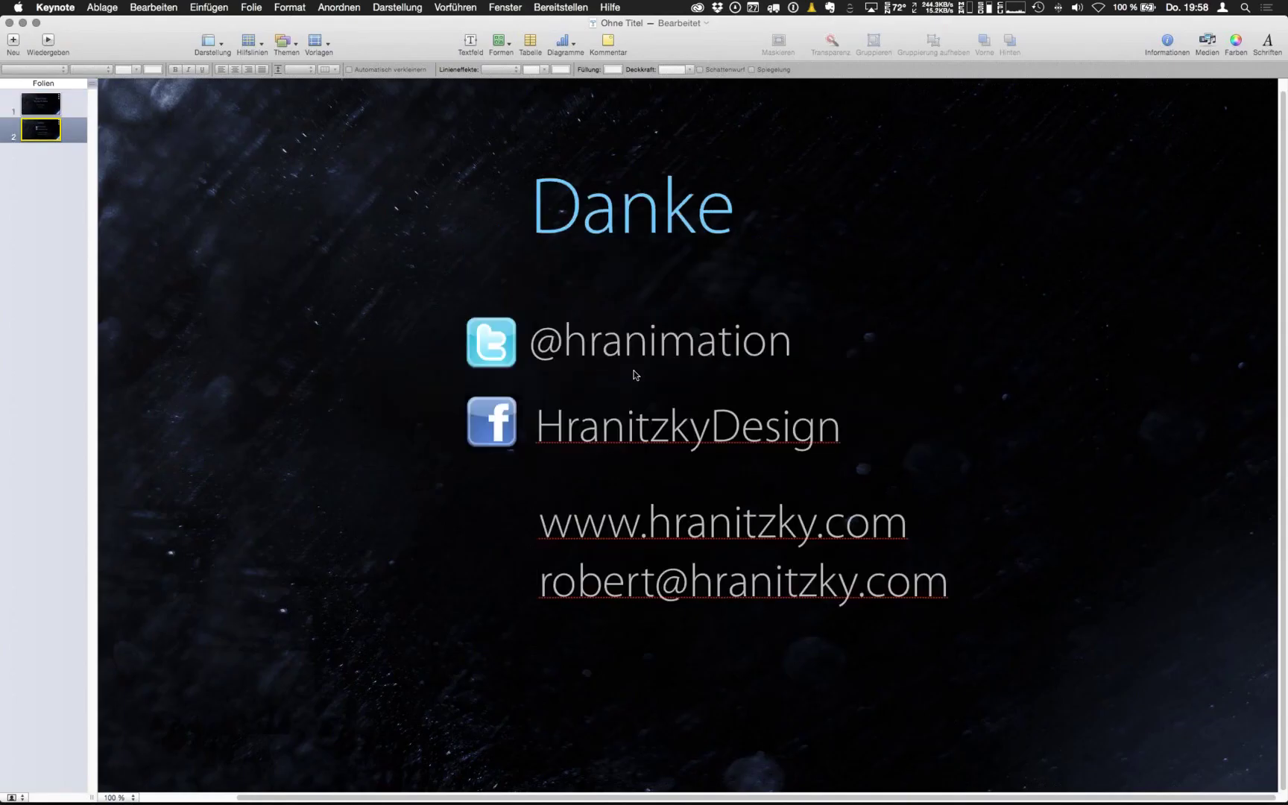
click(48, 43)
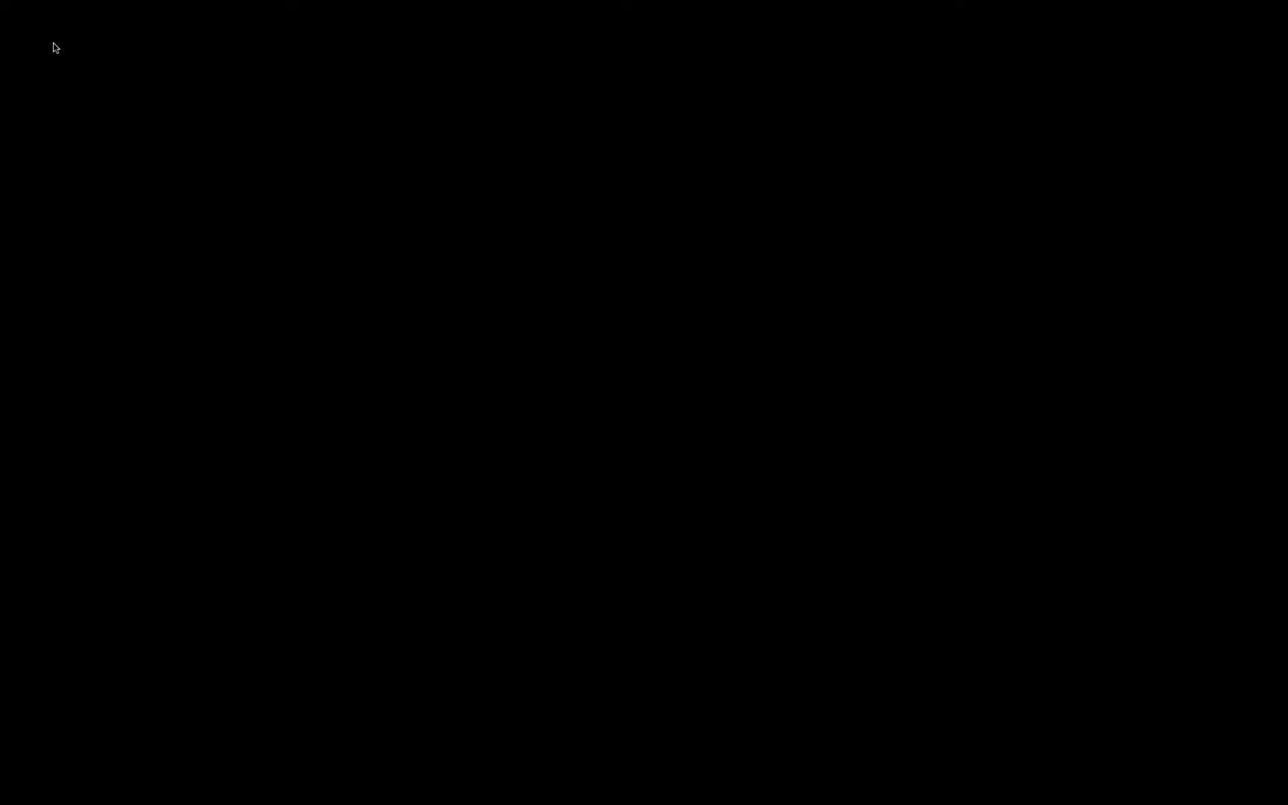